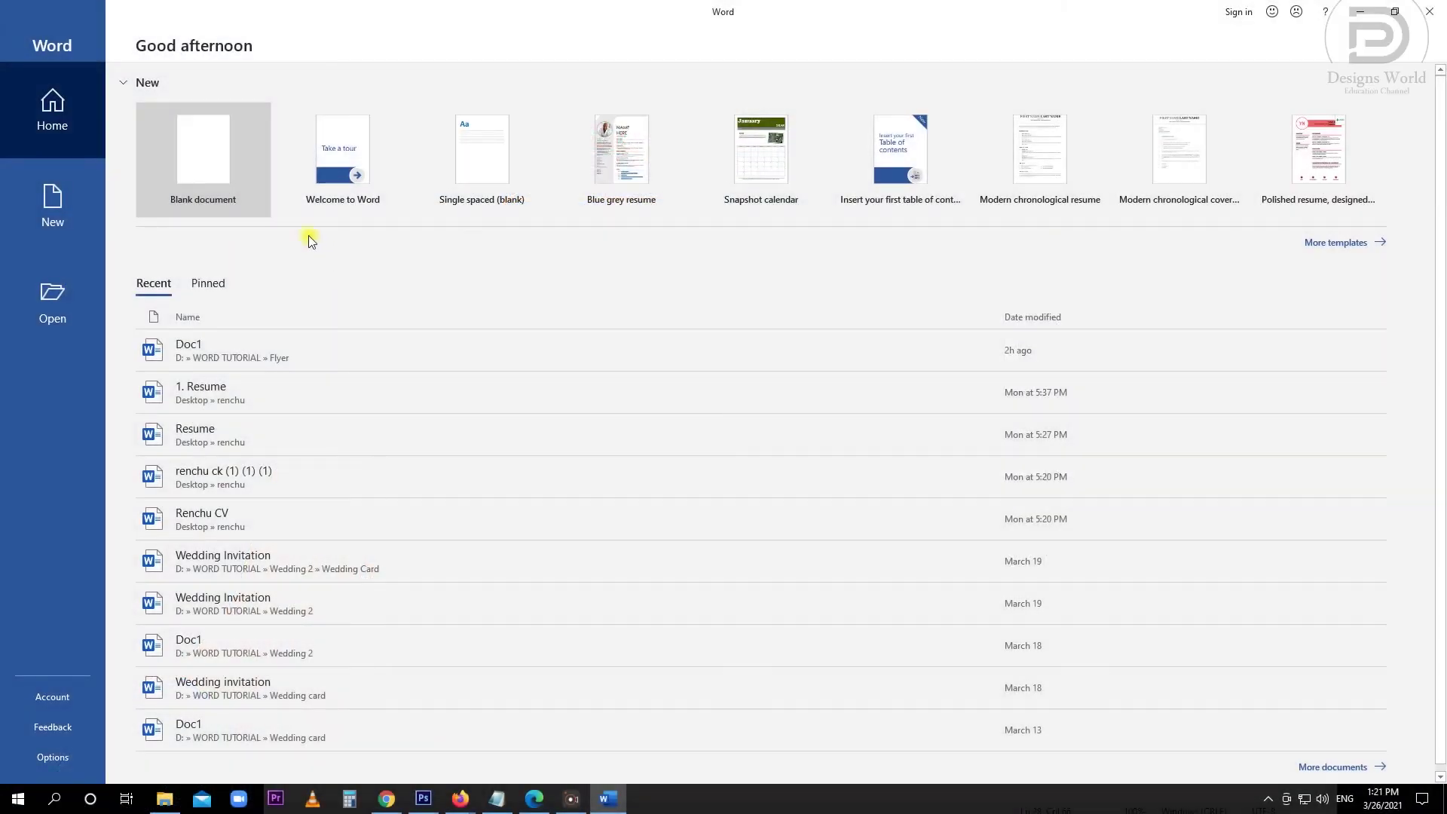
# Create a blank document and draw a large oval circle on the page
pyautogui.click(215, 158)
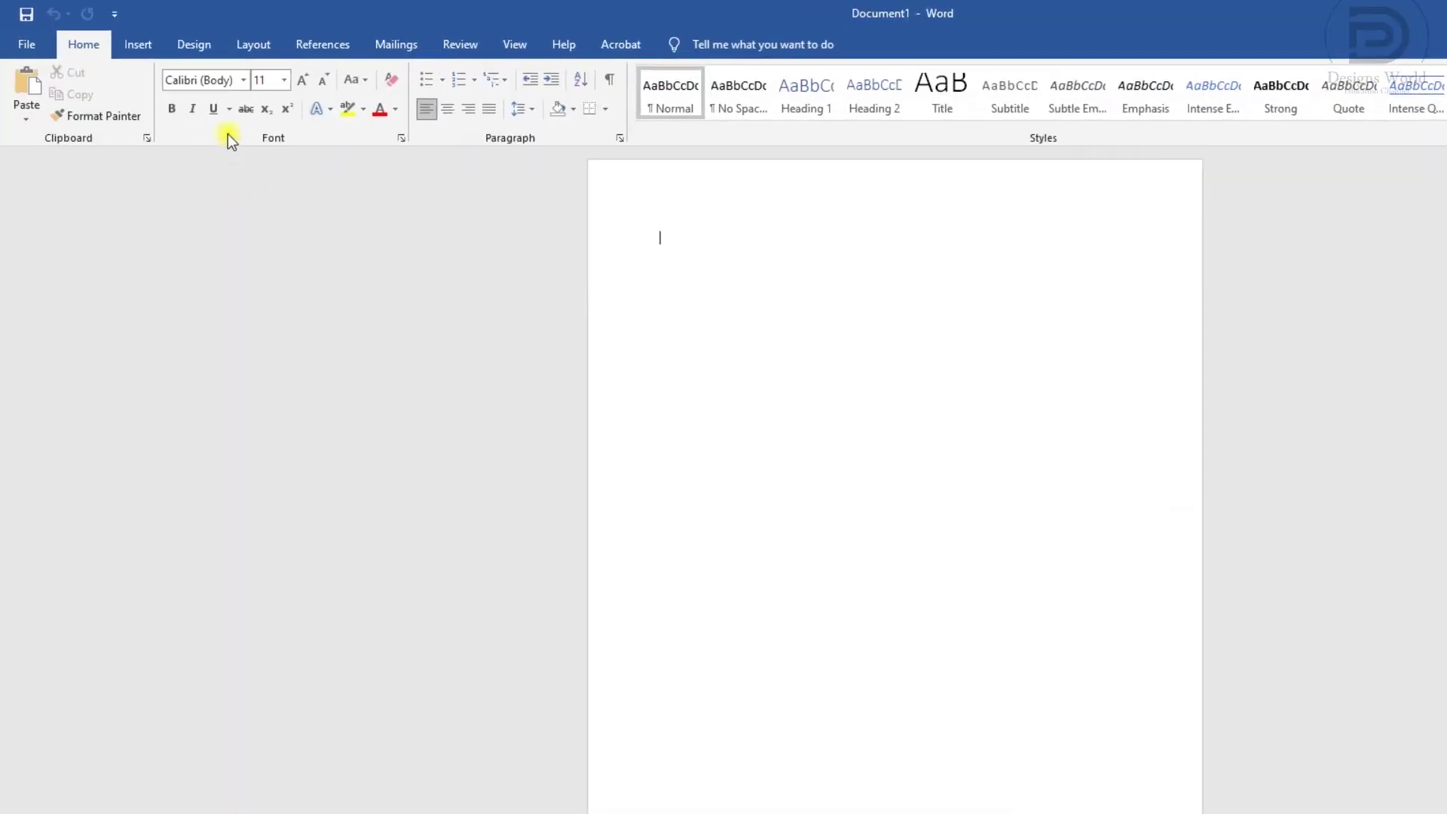
pyautogui.click(143, 42)
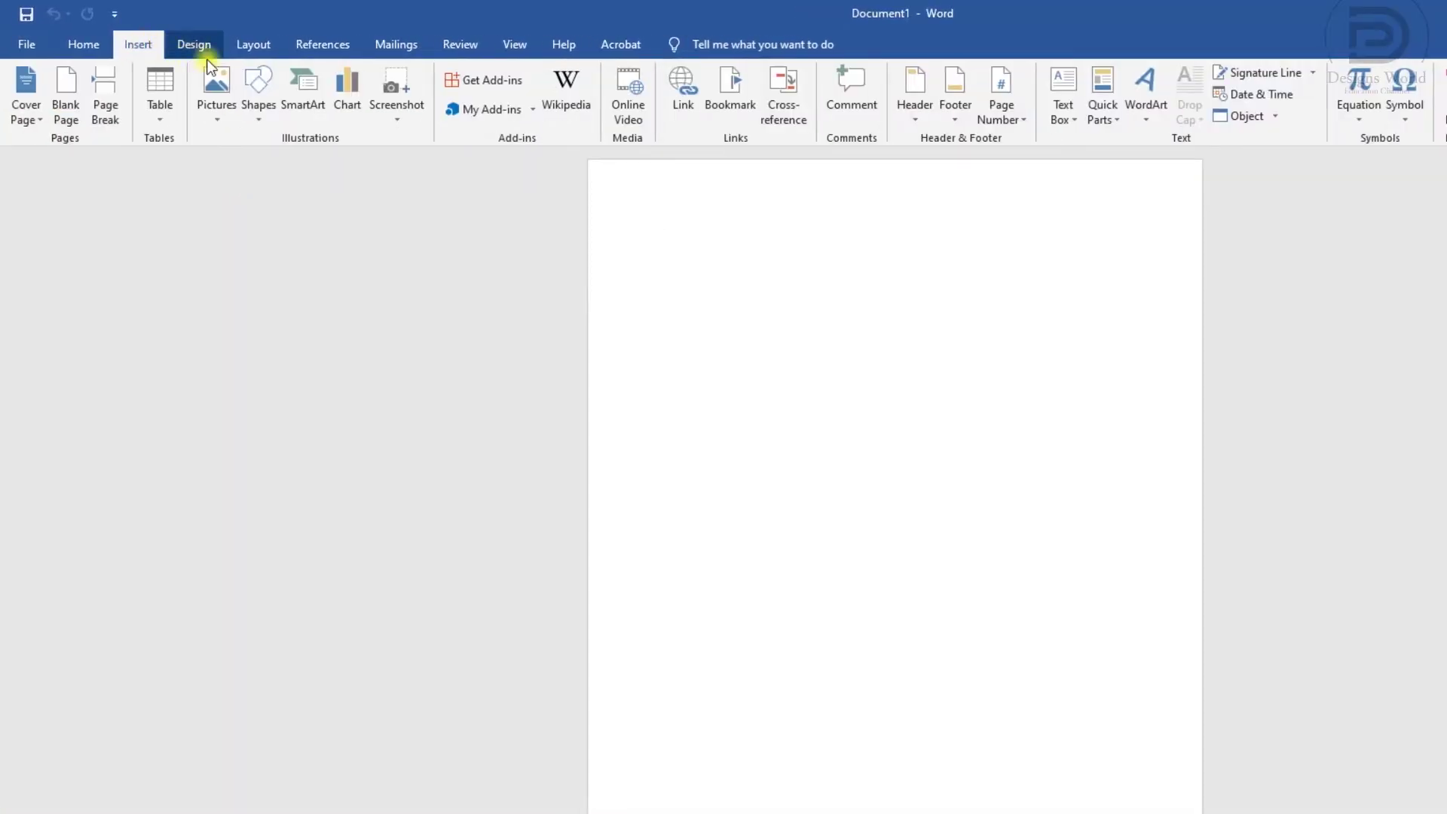
pyautogui.click(253, 90)
pyautogui.click(326, 160)
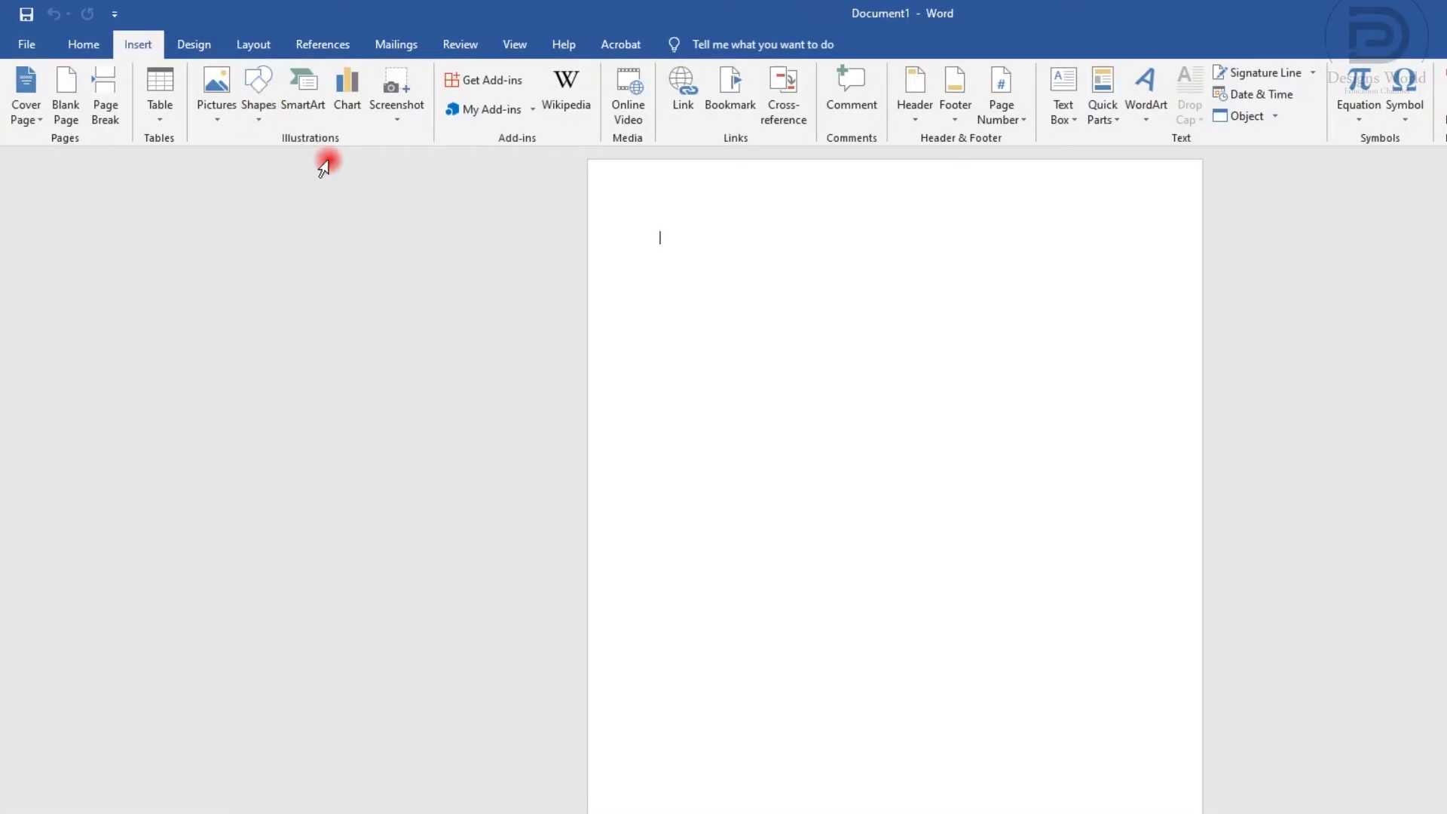
pyautogui.moveTo(634, 194); pyautogui.dragTo(1198, 811)
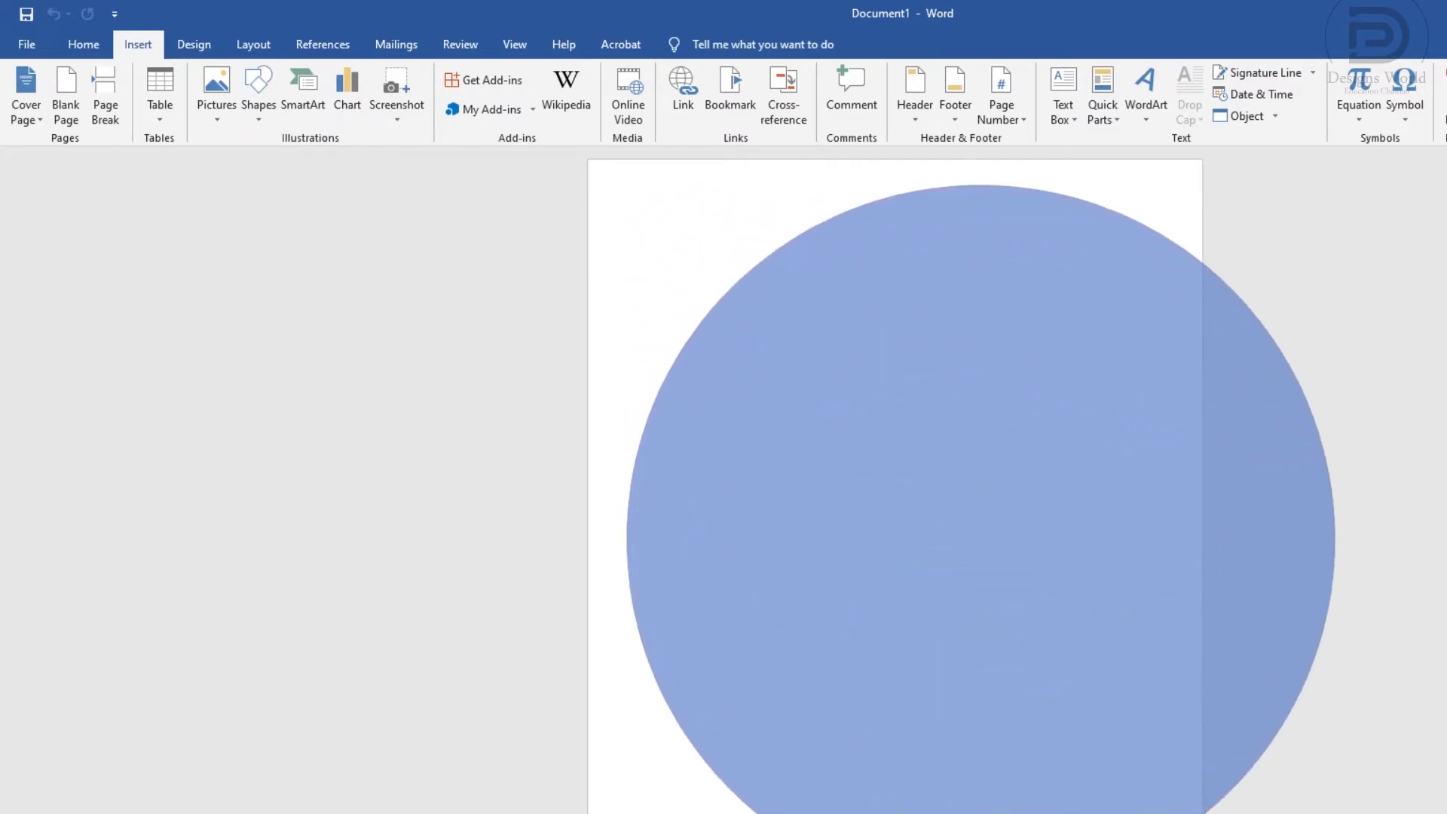
pyautogui.moveTo(1198, 812); pyautogui.dragTo(1173, 810)
# Move the circle up so its lower half arcs across the top centre of the page
pyautogui.moveTo(1102, 752); pyautogui.dragTo(1023, 426)
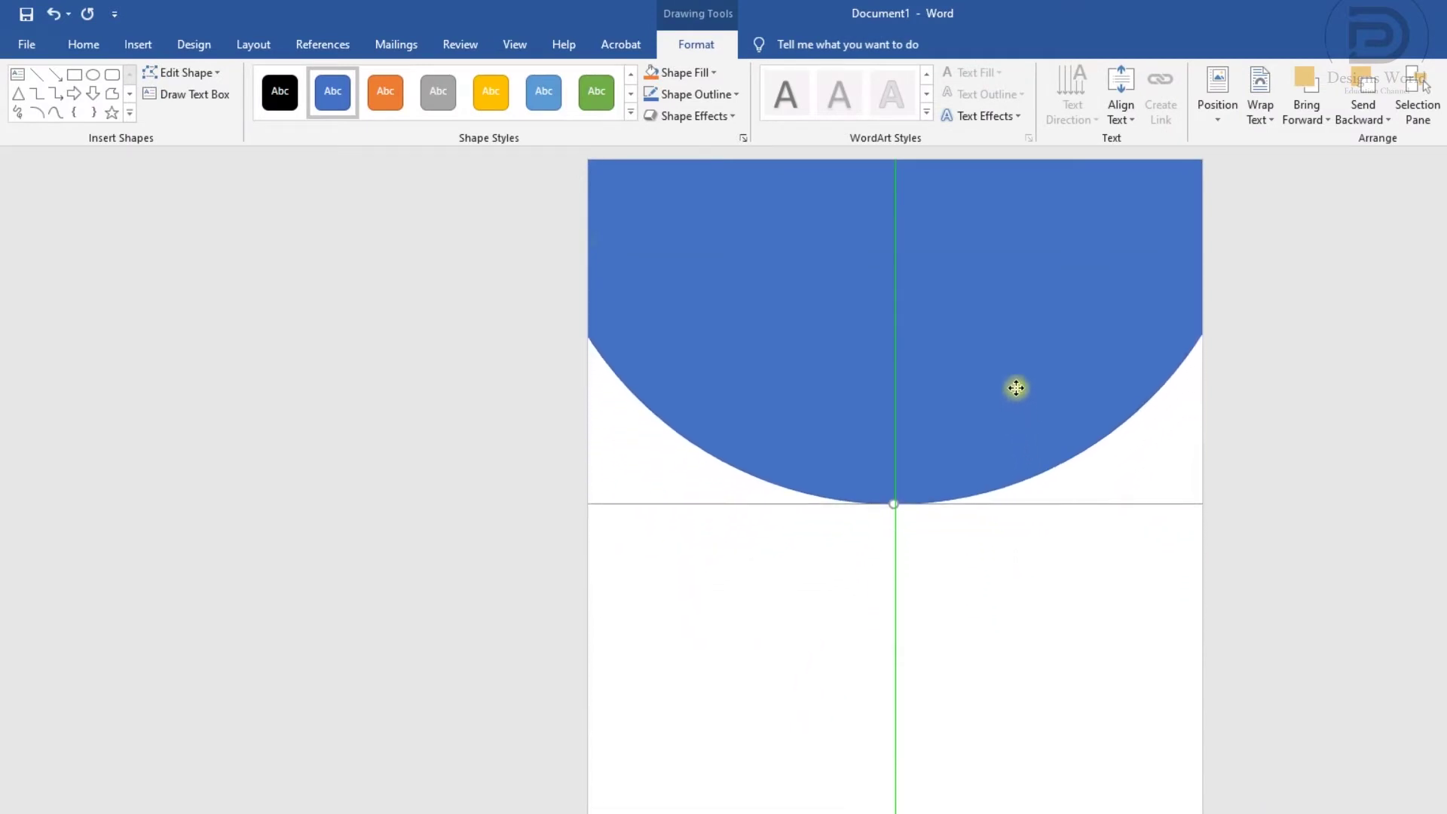
pyautogui.moveTo(1023, 426); pyautogui.dragTo(1015, 397)
pyautogui.scroll(2, 1015, 396)
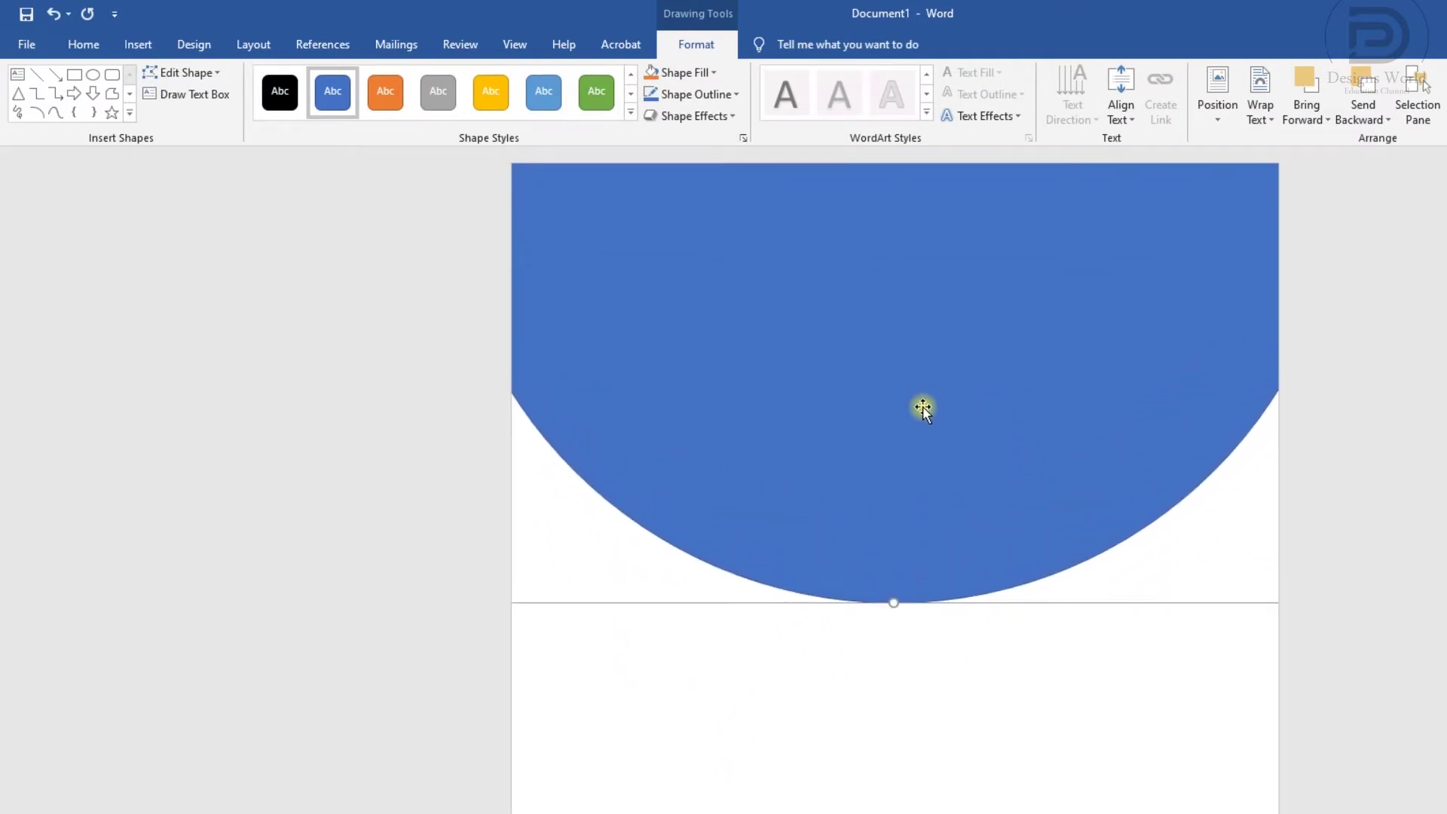
pyautogui.click(77, 59)
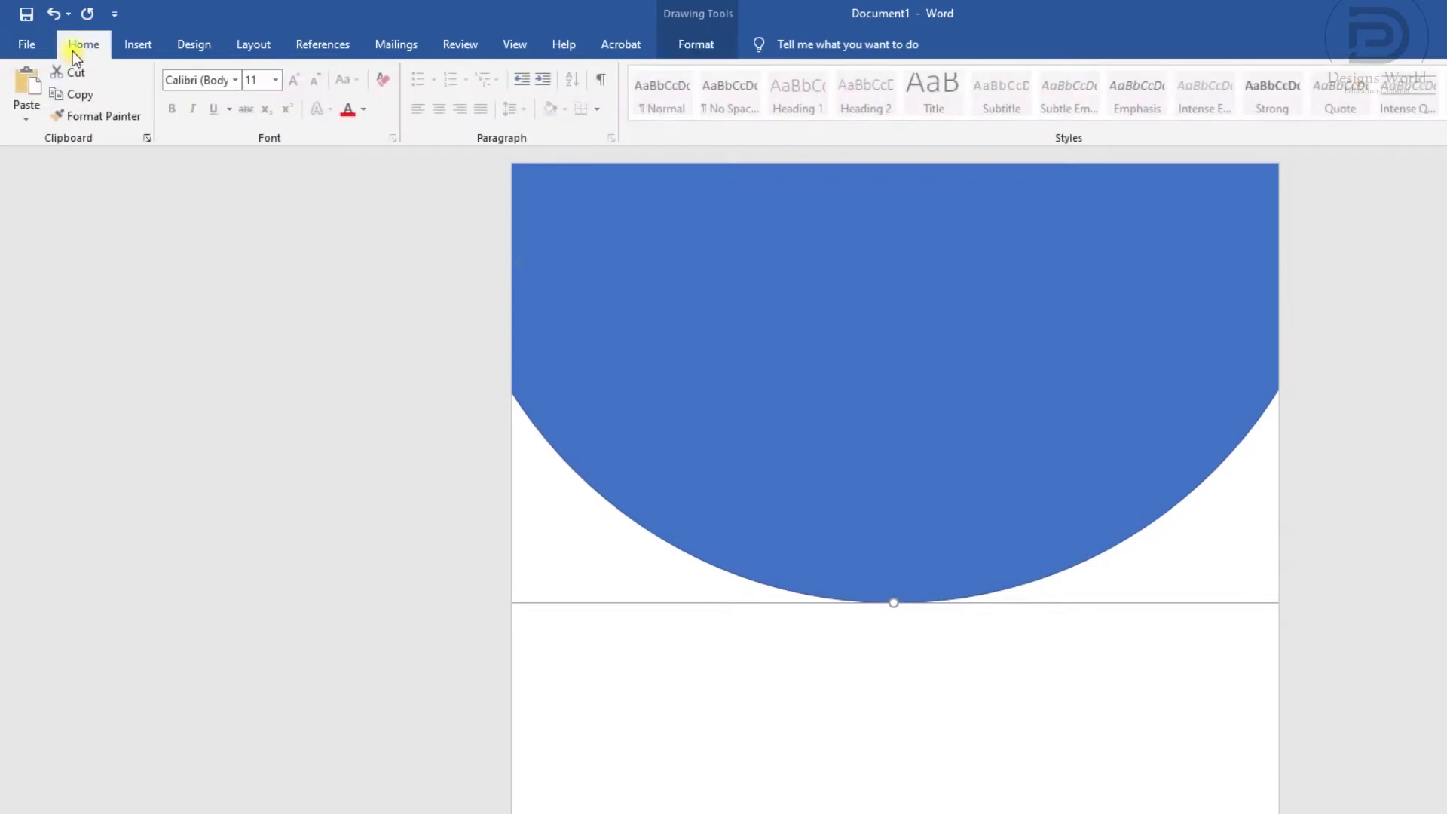
# Paste a copy of the circle, shift it slightly lower and send it to the back
pyautogui.click(74, 96)
pyautogui.click(26, 85)
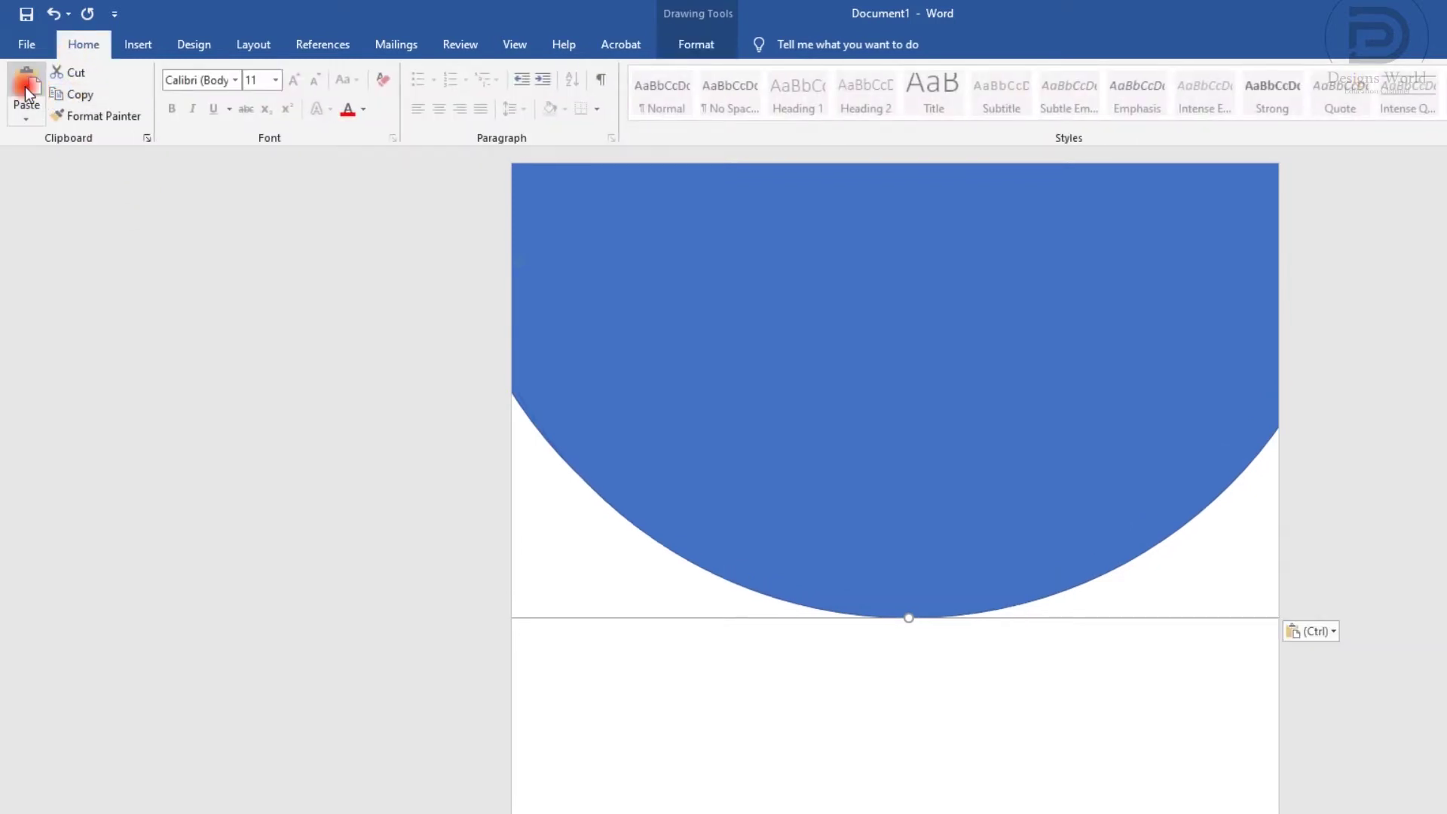
pyautogui.moveTo(706, 436); pyautogui.dragTo(707, 475)
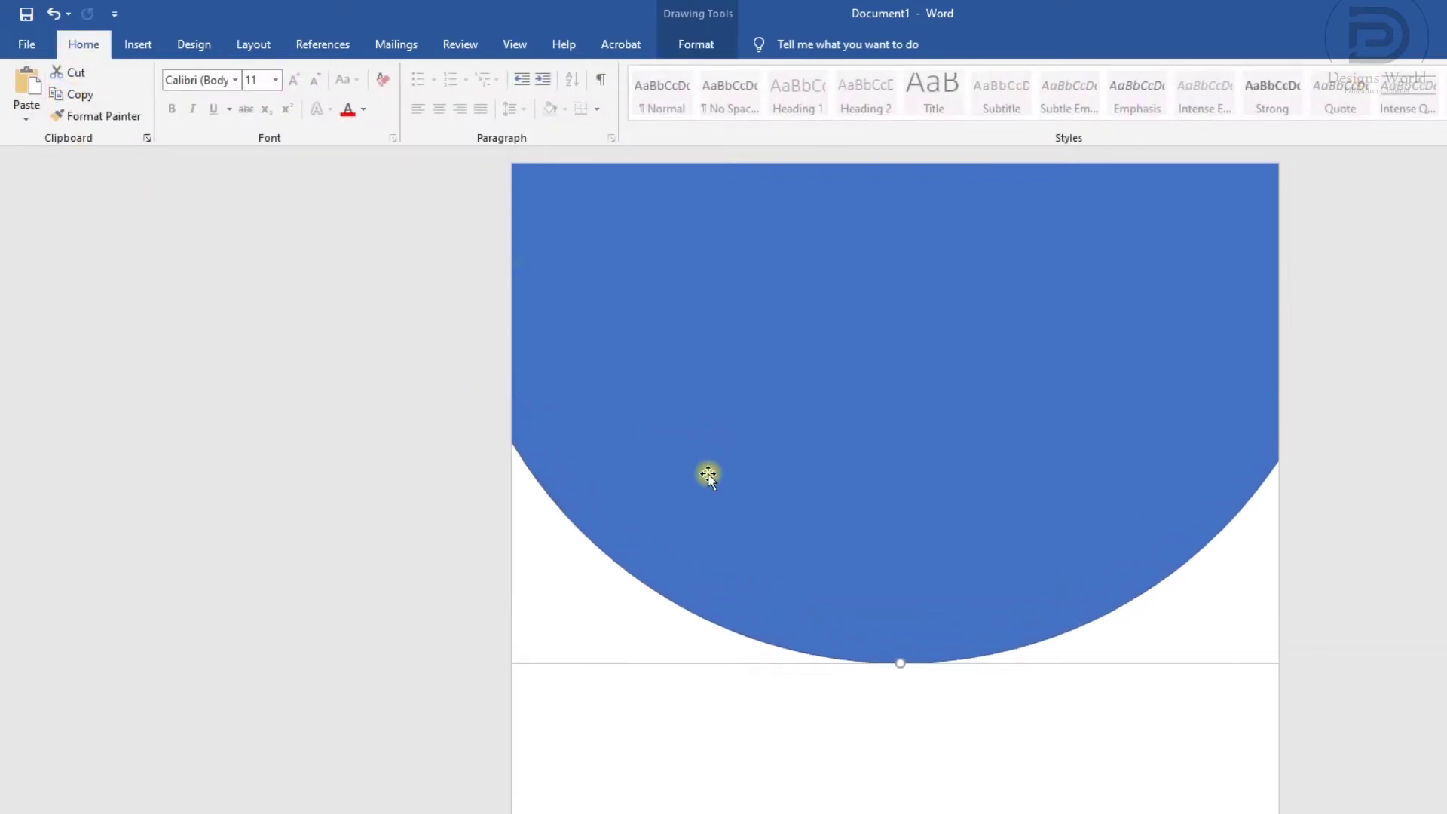
pyautogui.rightClick(708, 474)
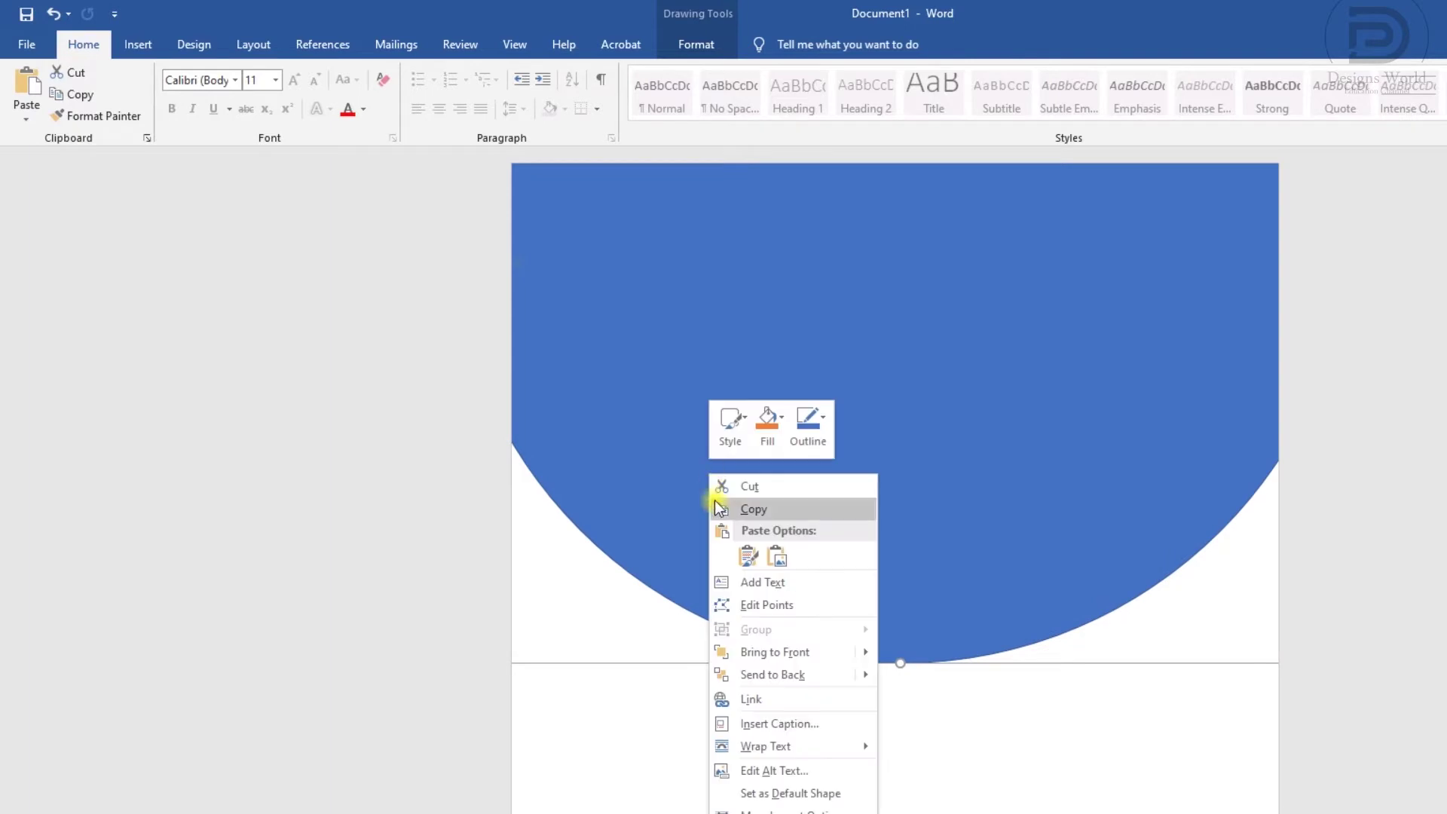
pyautogui.click(770, 673)
# Reposition the front circle over the copy and open its Format Shape settings
pyautogui.moveTo(862, 649)
pyautogui.mouseDown()
pyautogui.moveTo(892, 687)
pyautogui.moveTo(892, 631)
pyautogui.moveTo(929, 609)
pyautogui.mouseUp()
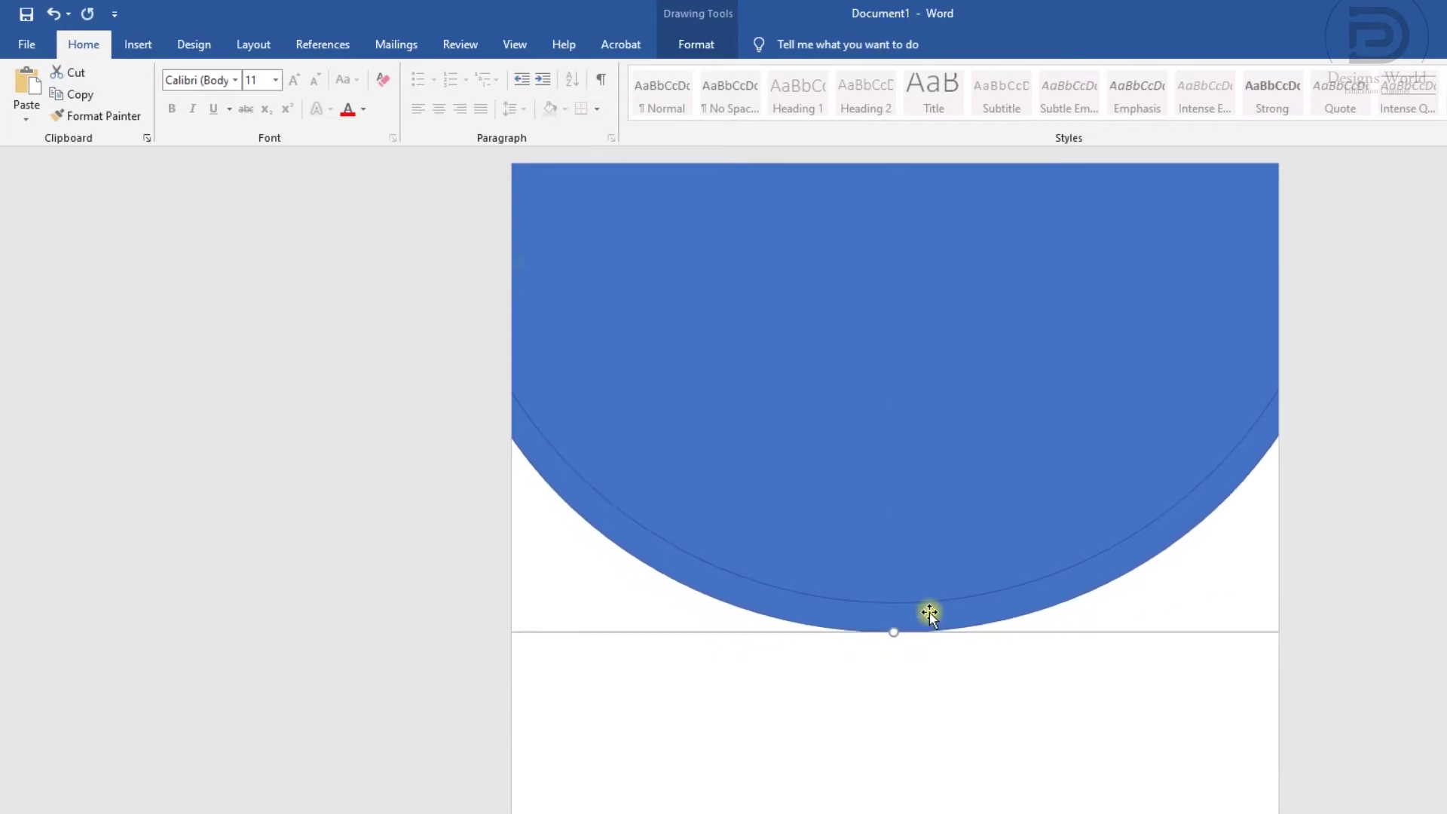
pyautogui.click(847, 430)
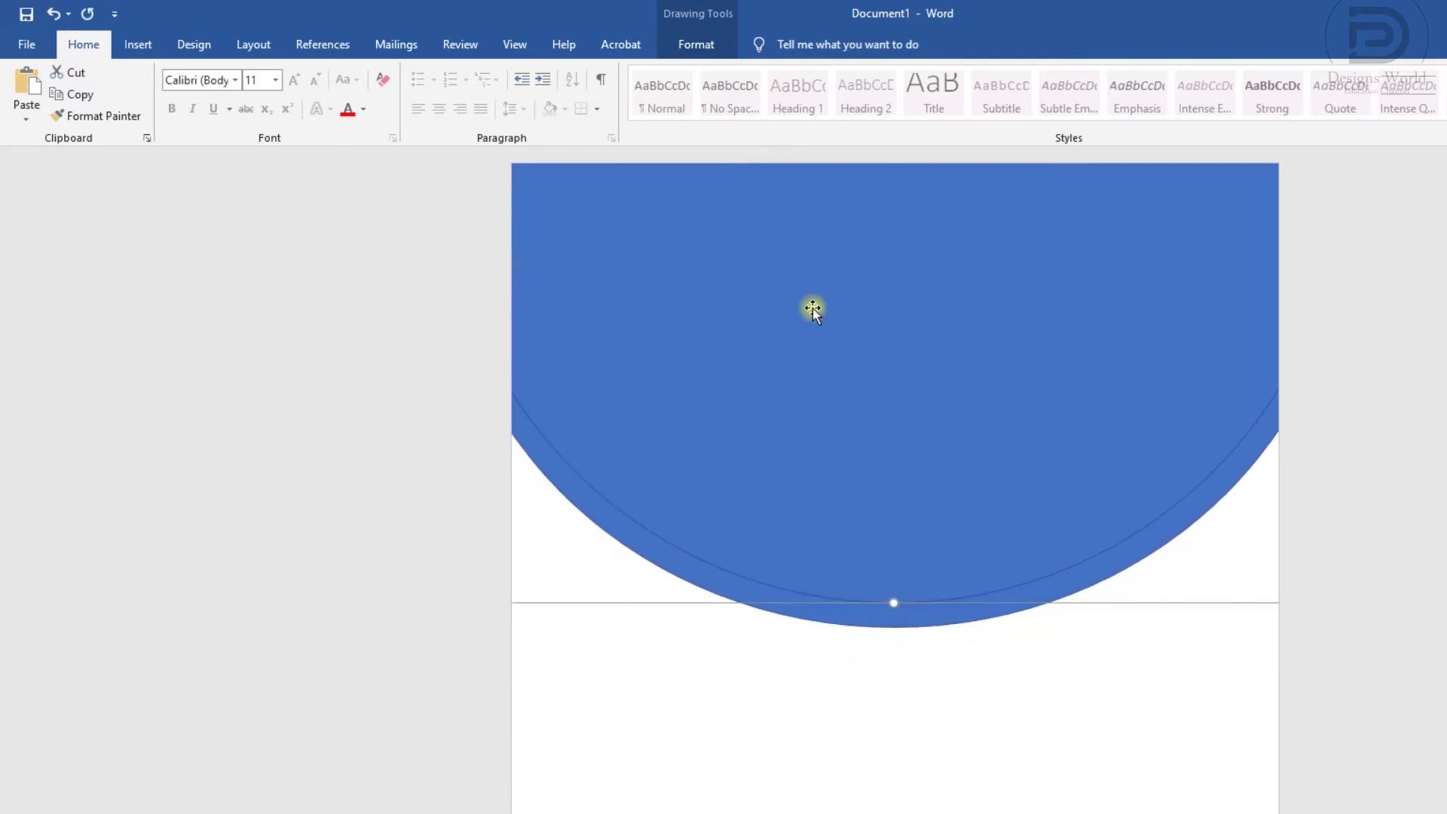
pyautogui.rightClick(802, 247)
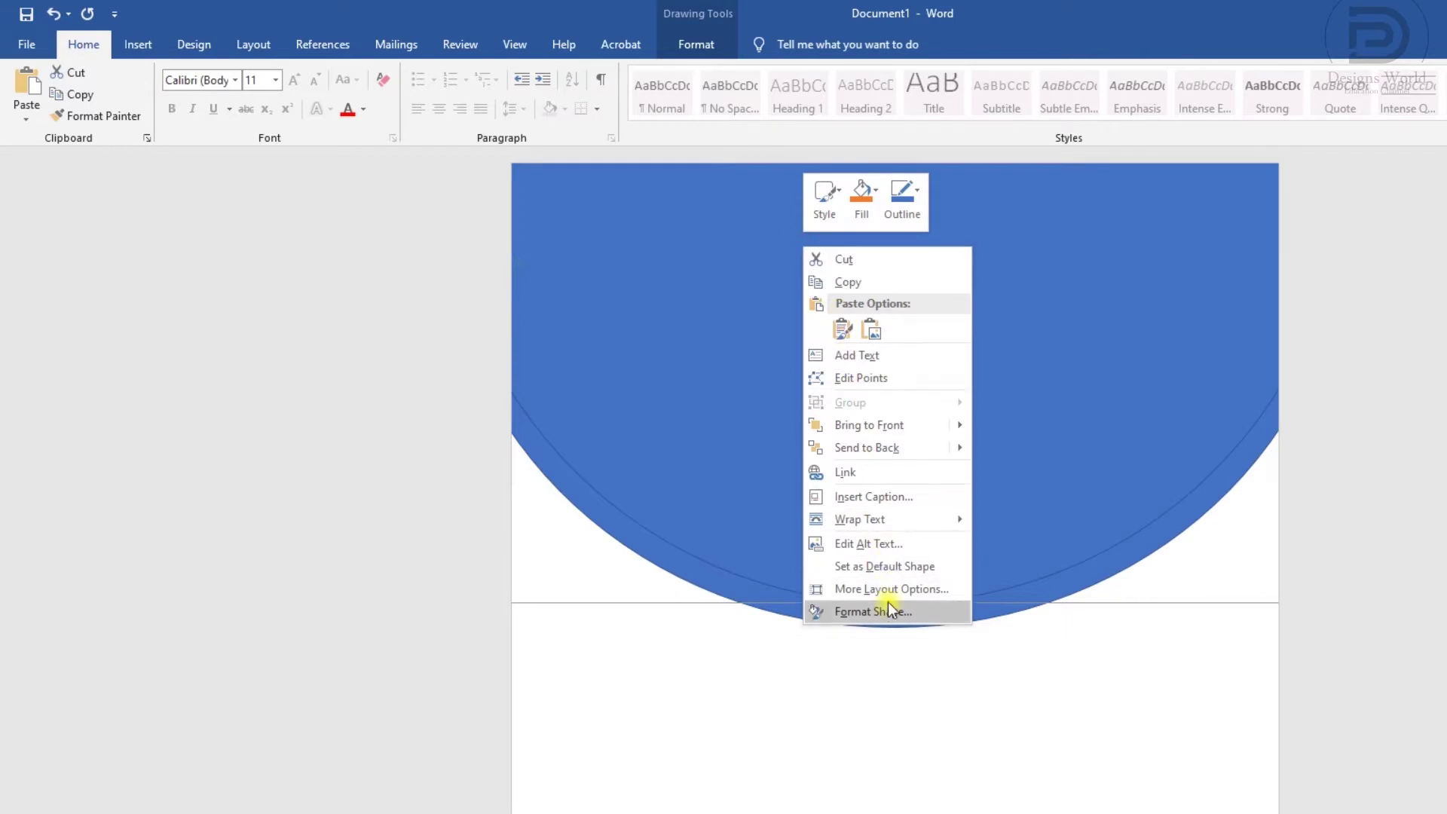
pyautogui.click(888, 608)
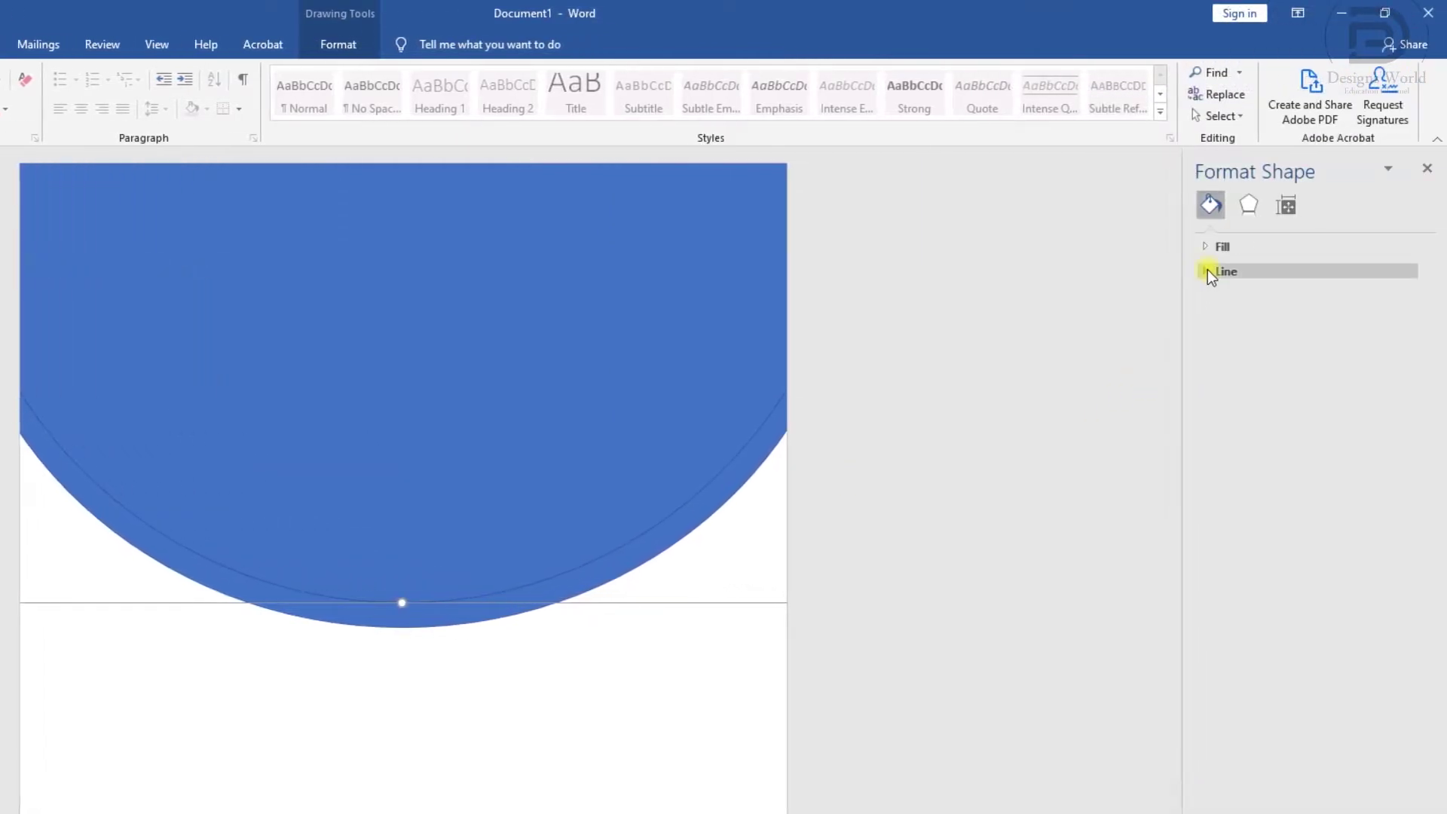
# Fill the front circle with the toy bus photo from a file
pyautogui.click(1215, 249)
pyautogui.click(1245, 336)
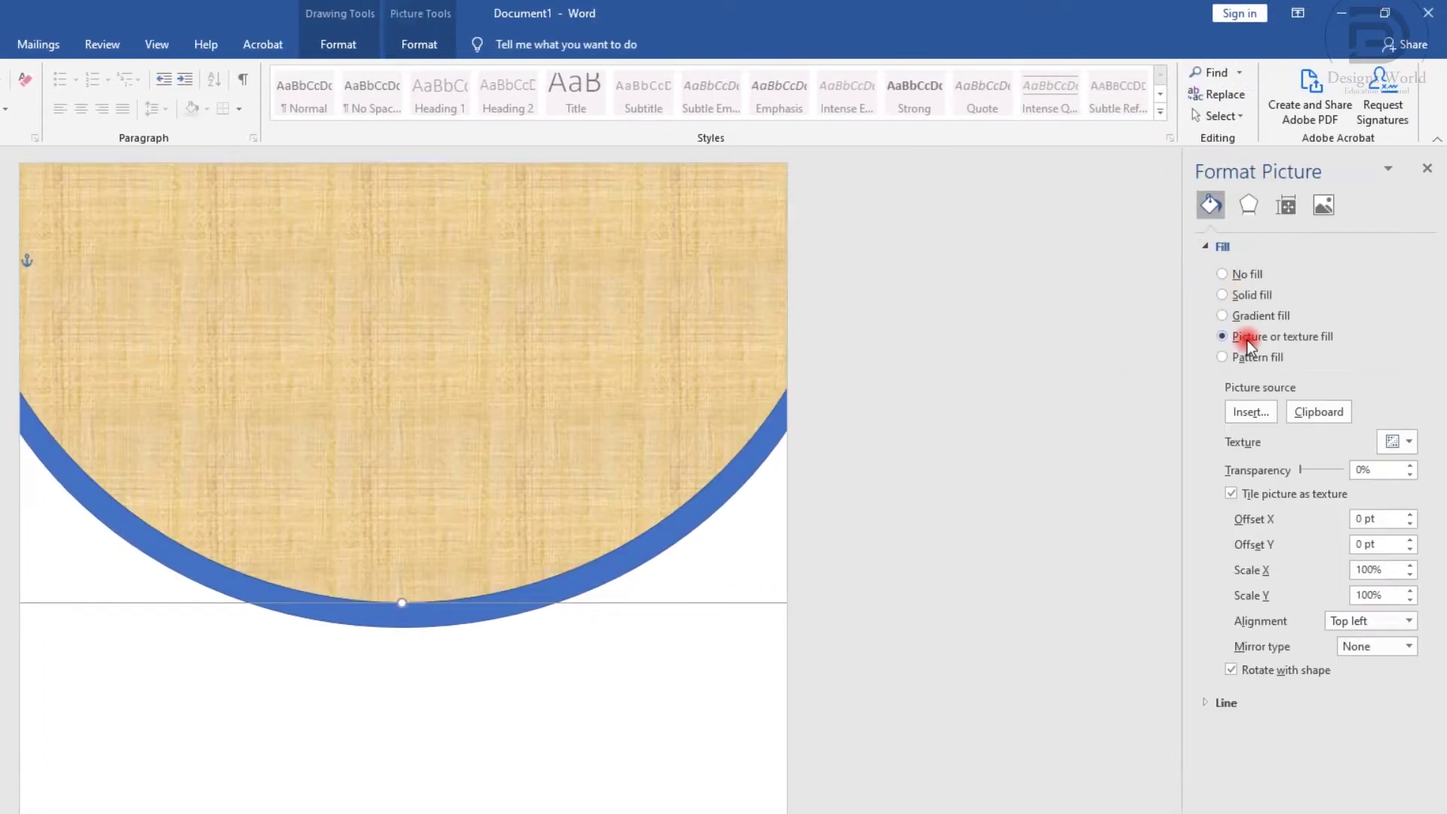
pyautogui.click(1253, 410)
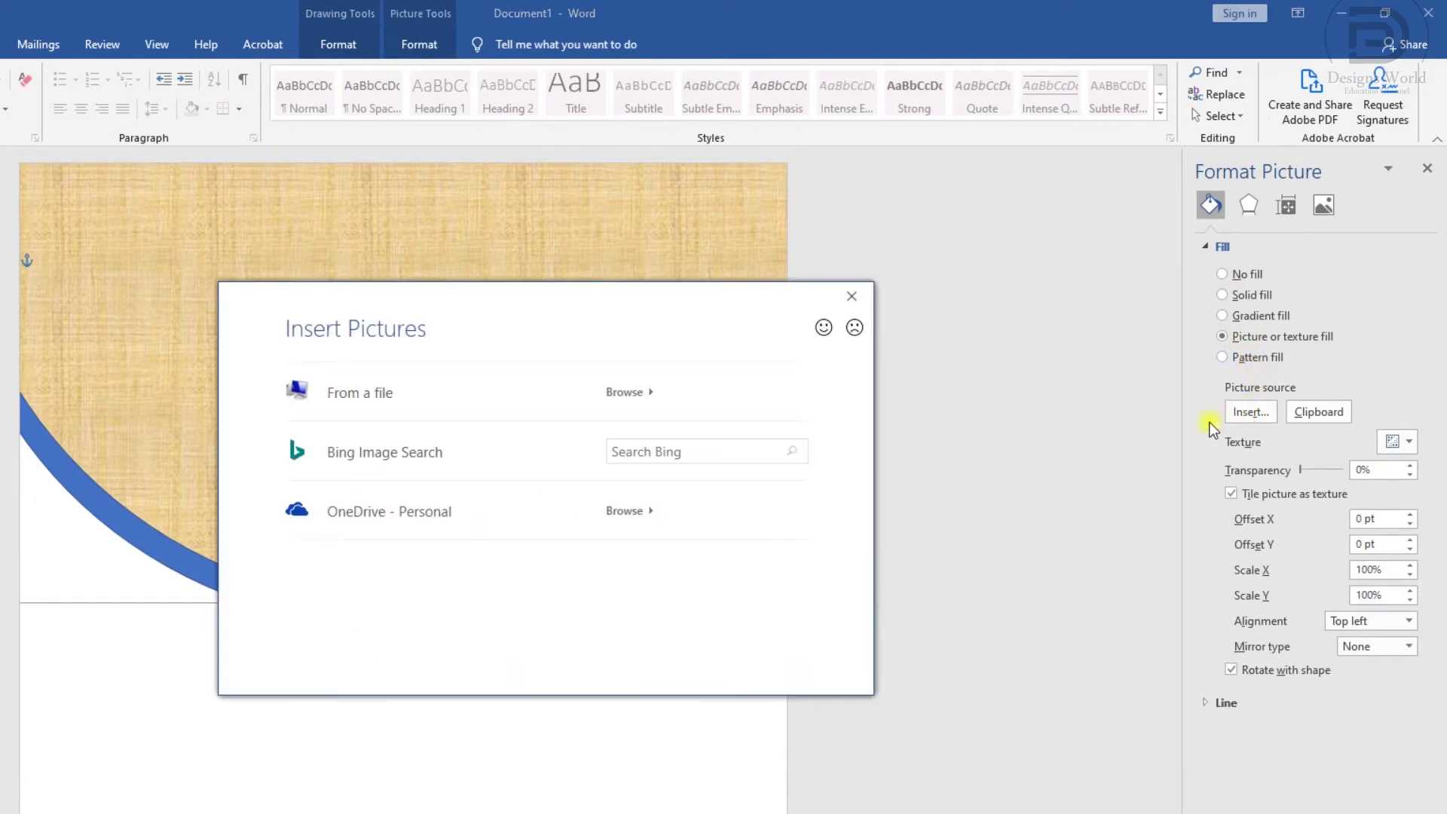
pyautogui.click(494, 384)
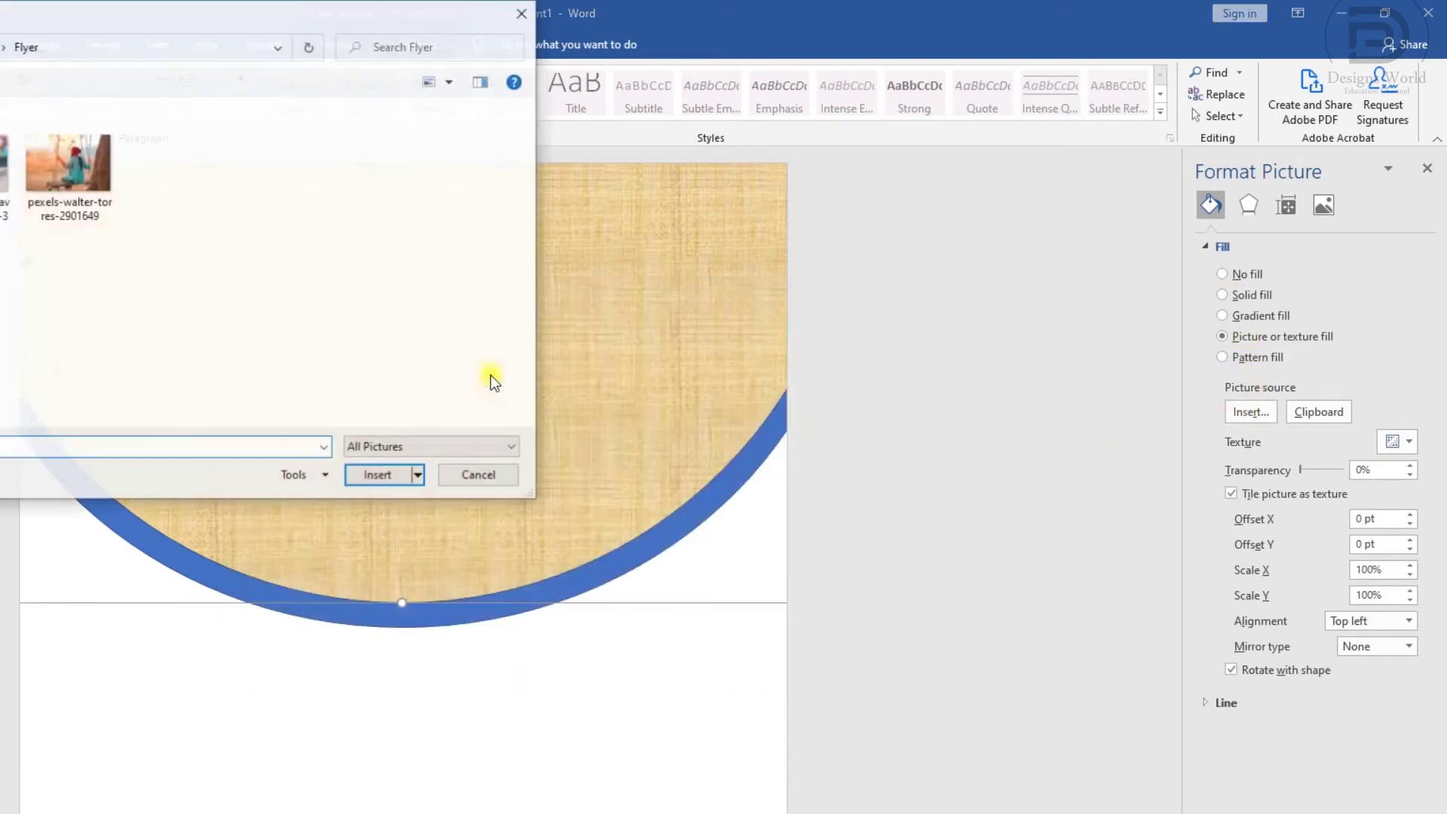
pyautogui.click(170, 182)
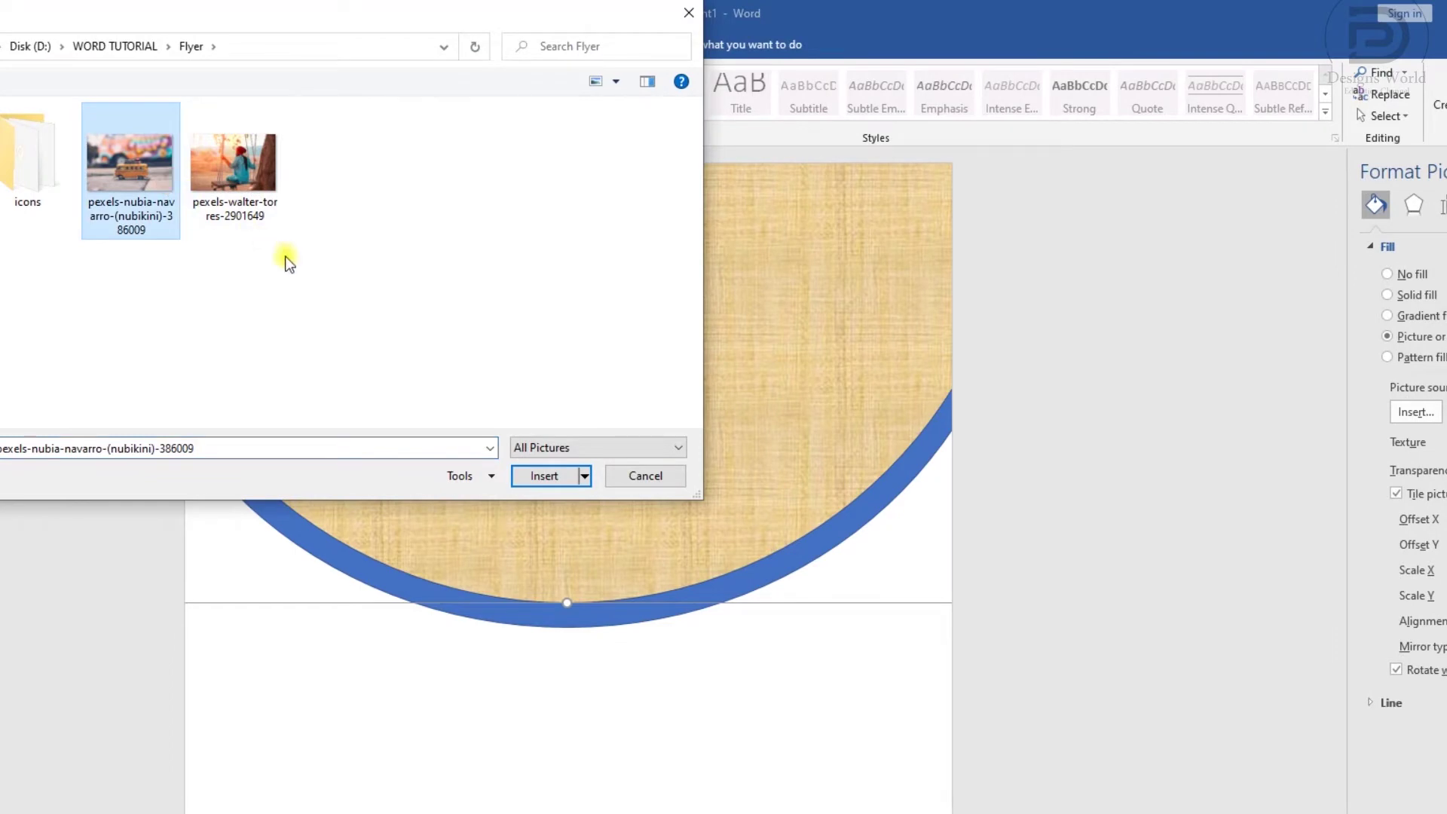
pyautogui.click(543, 476)
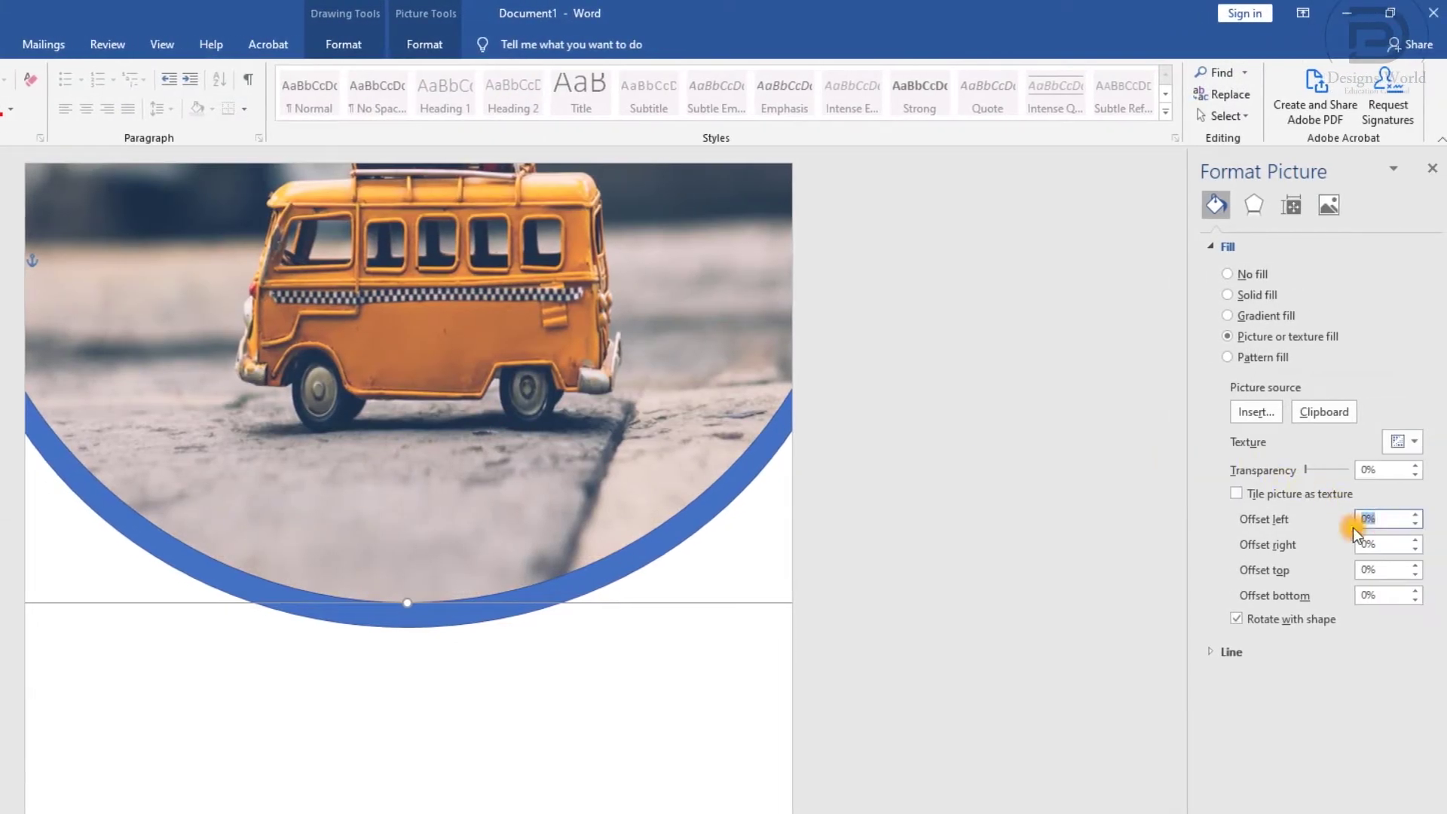
# Set the picture offsets to -15%, -10%, 16% and -15% to frame the bus
pyautogui.write('5')
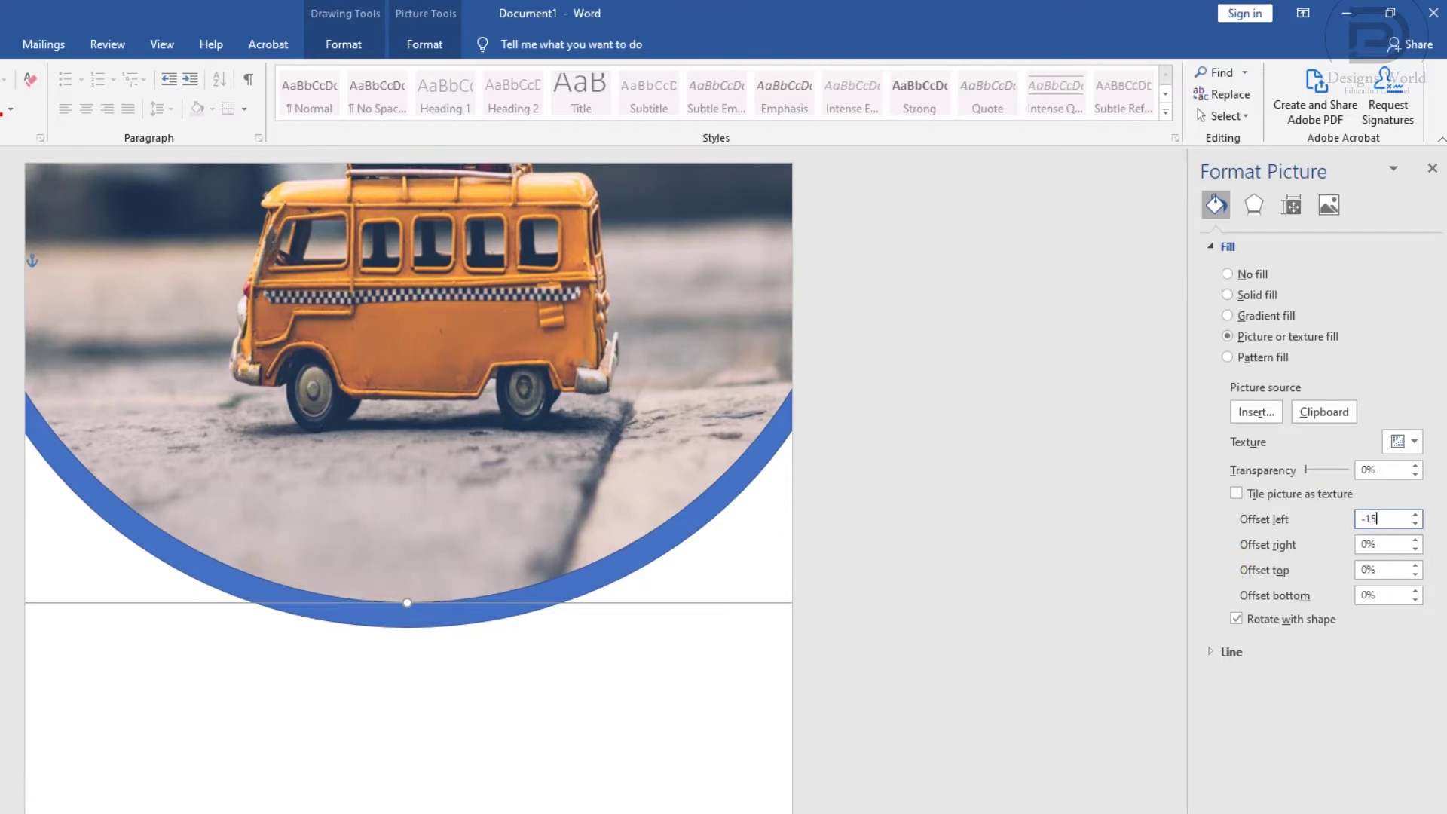
pyautogui.click(1230, 576)
pyautogui.write('10')
pyautogui.click(1188, 571)
pyautogui.write('16')
pyautogui.press('Tab')
pyautogui.write('-15')
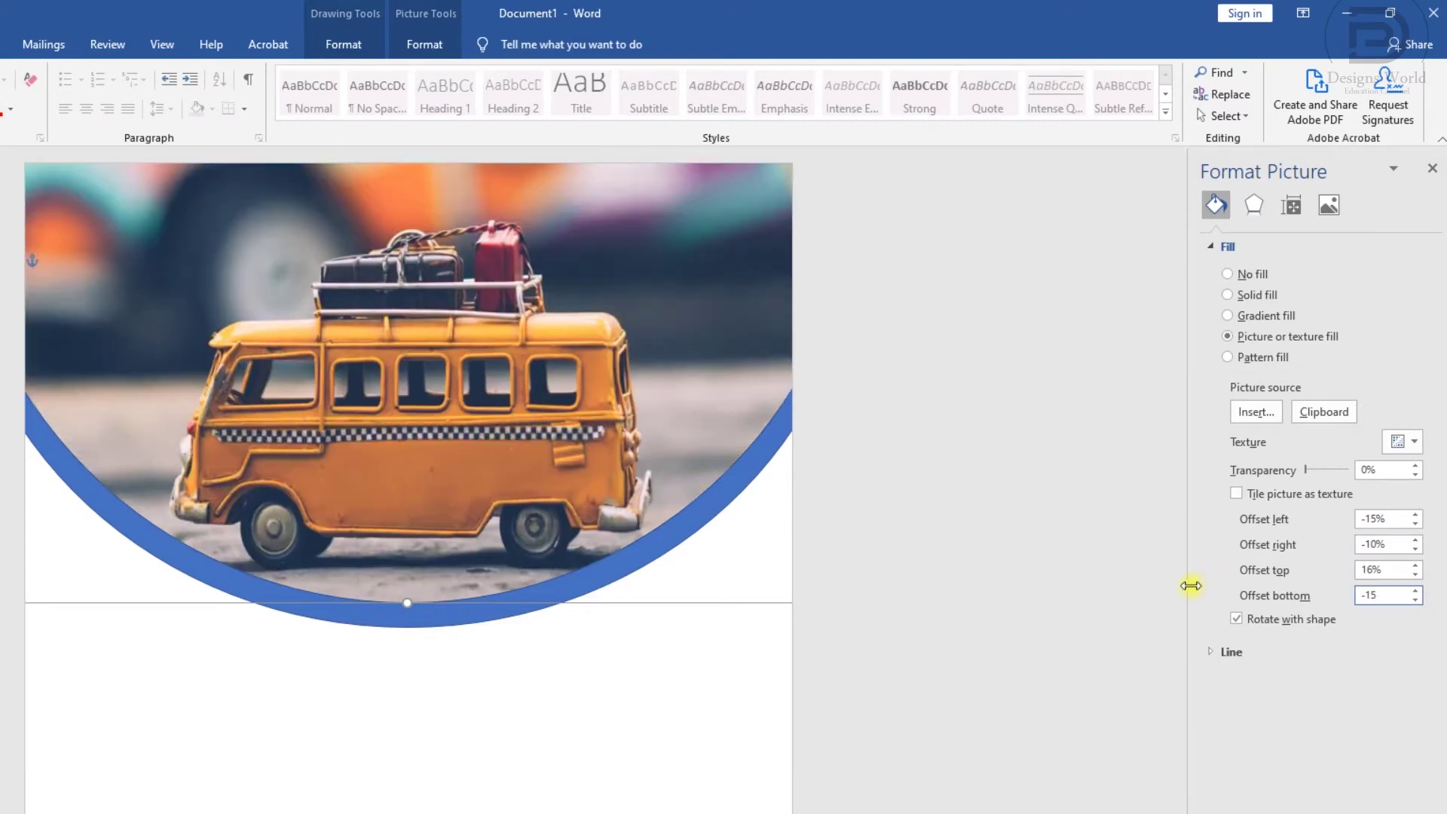
# Nudge the bus-photo circle slightly down the page above the blue rim
pyautogui.click(608, 581)
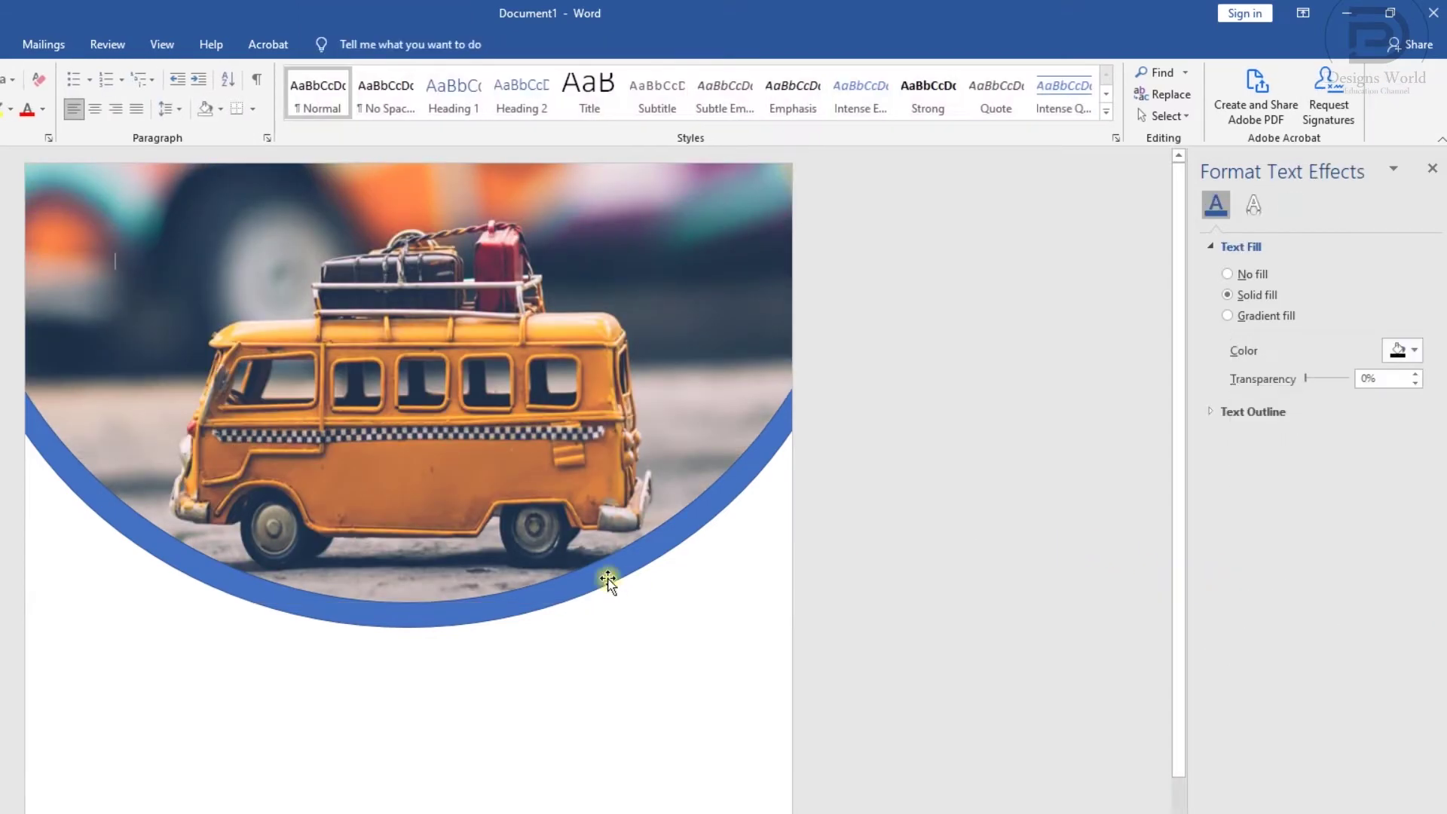
pyautogui.click(522, 603)
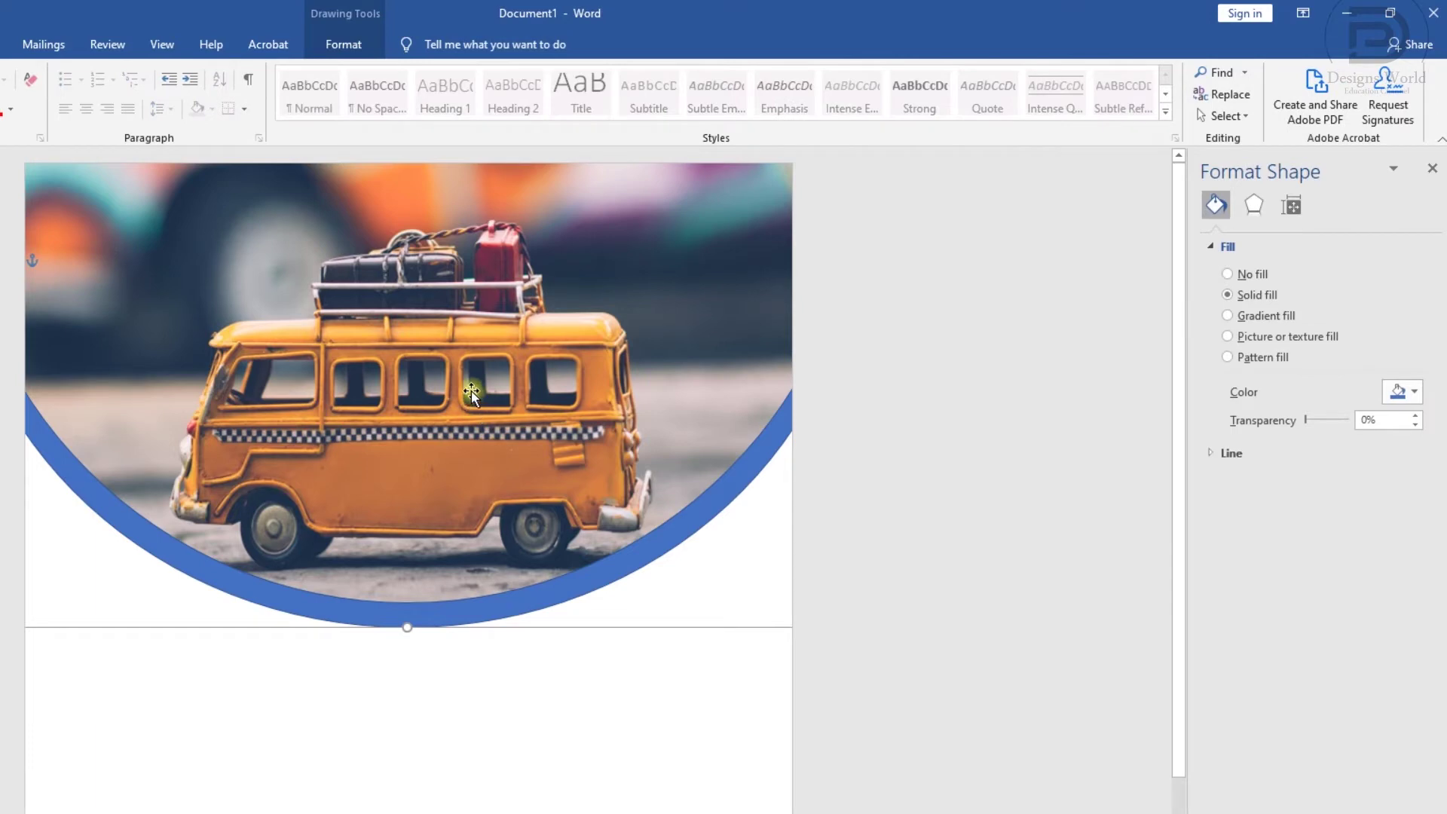
pyautogui.moveTo(466, 384); pyautogui.dragTo(498, 405)
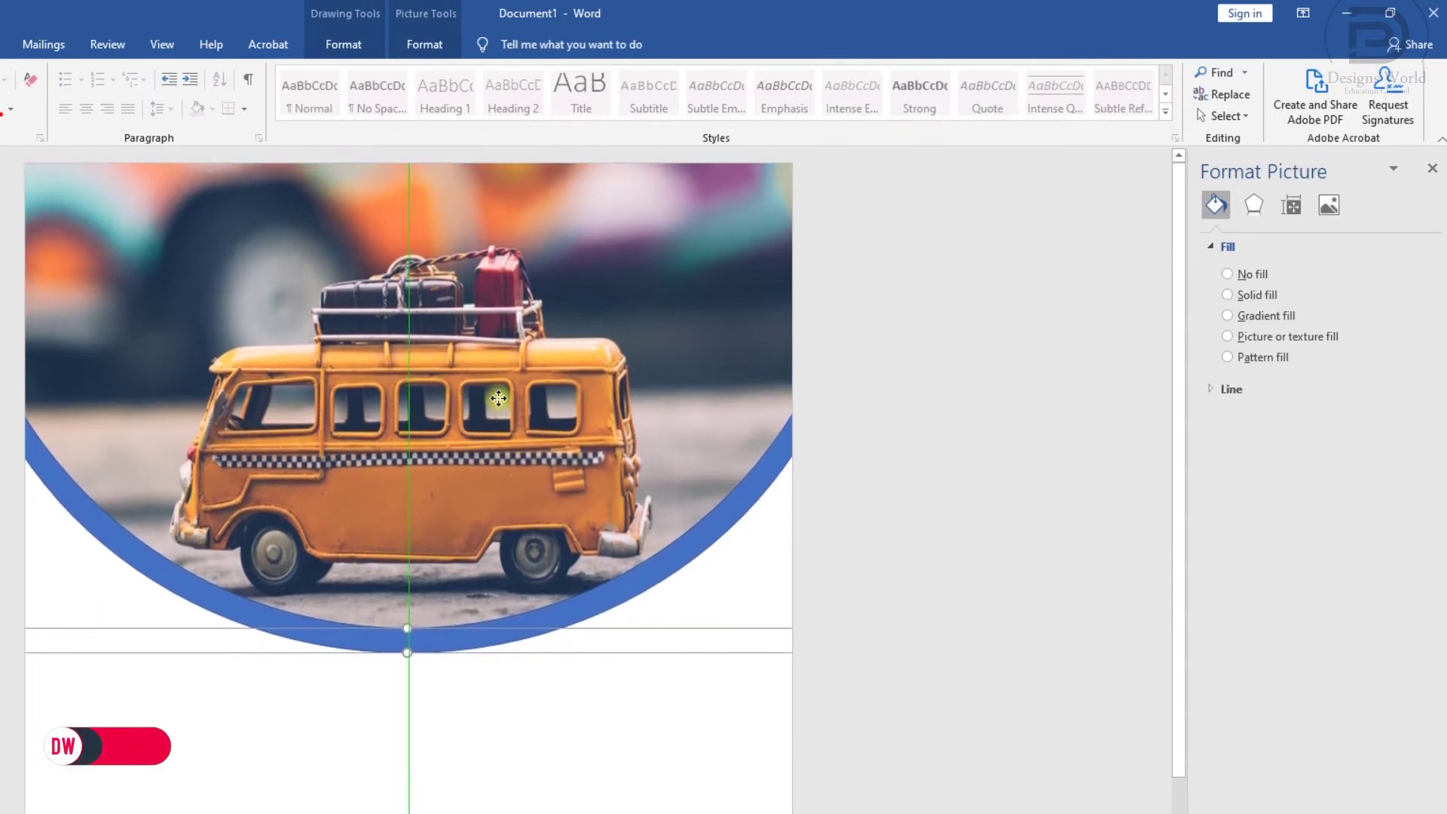
pyautogui.moveTo(497, 405); pyautogui.dragTo(512, 434)
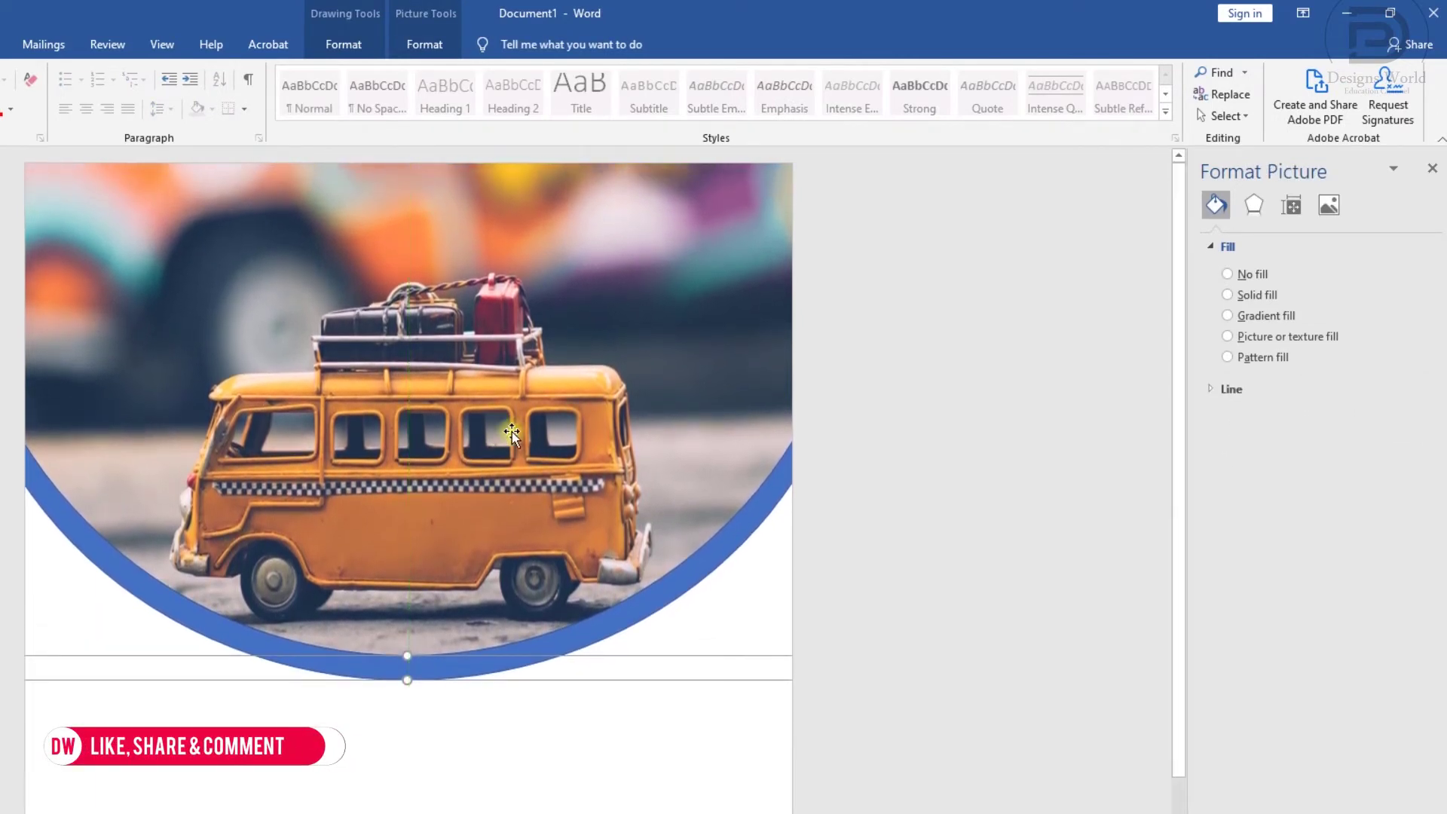
pyautogui.click(965, 771)
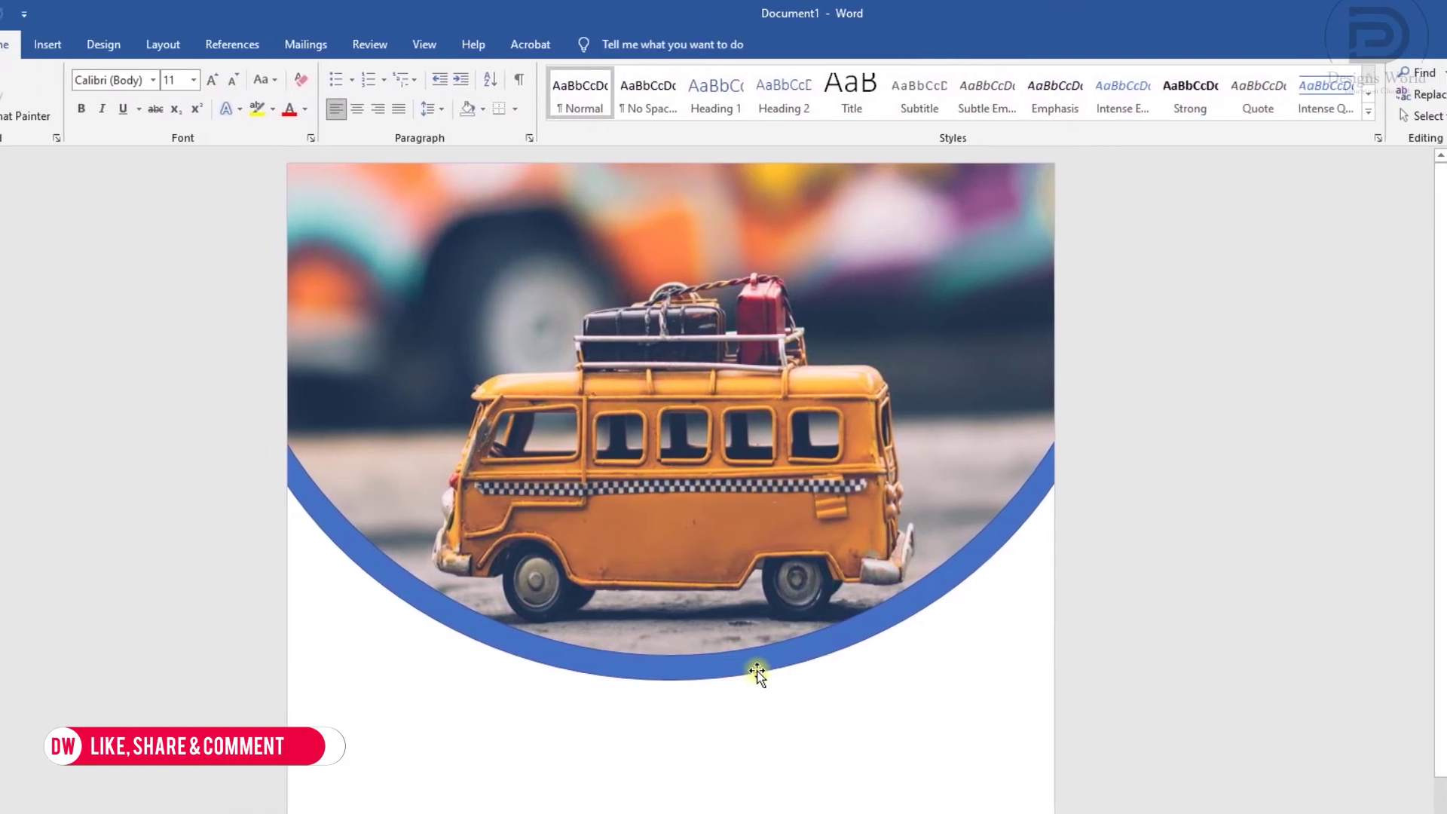
pyautogui.click(829, 671)
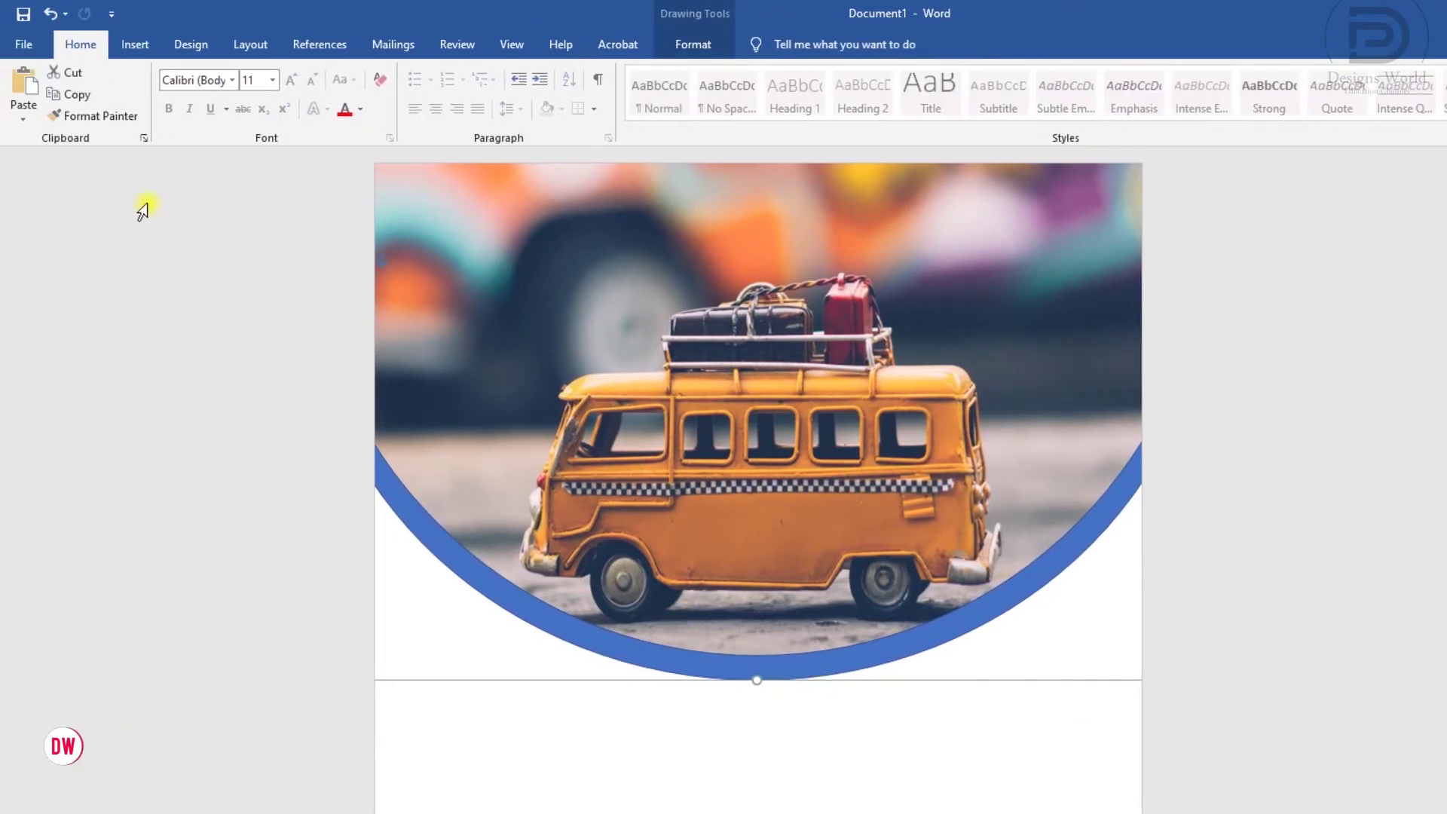
# Paste another circle copy, send it behind the photo and place it below
pyautogui.click(75, 94)
pyautogui.click(24, 85)
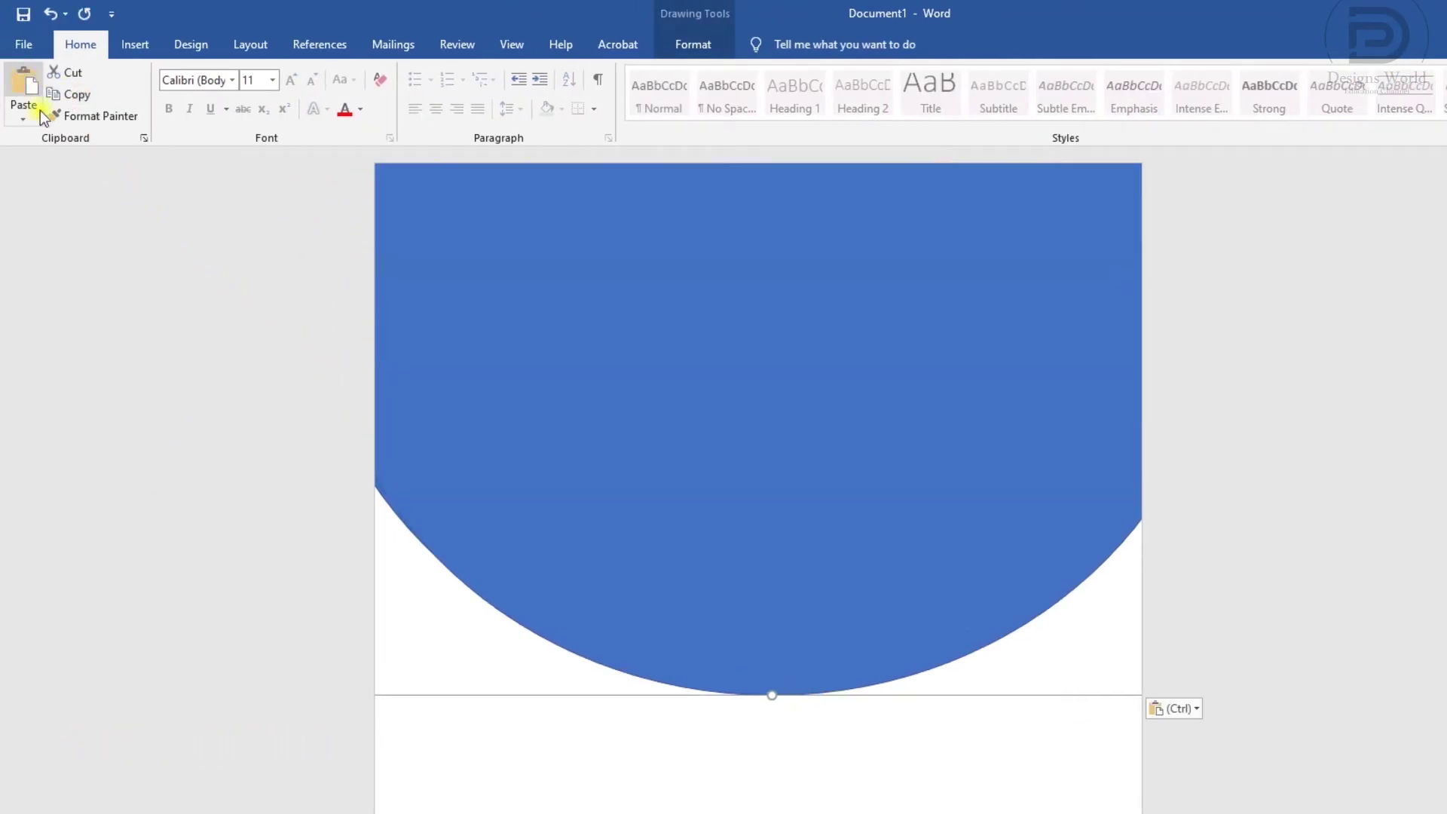
pyautogui.moveTo(609, 407); pyautogui.dragTo(591, 434)
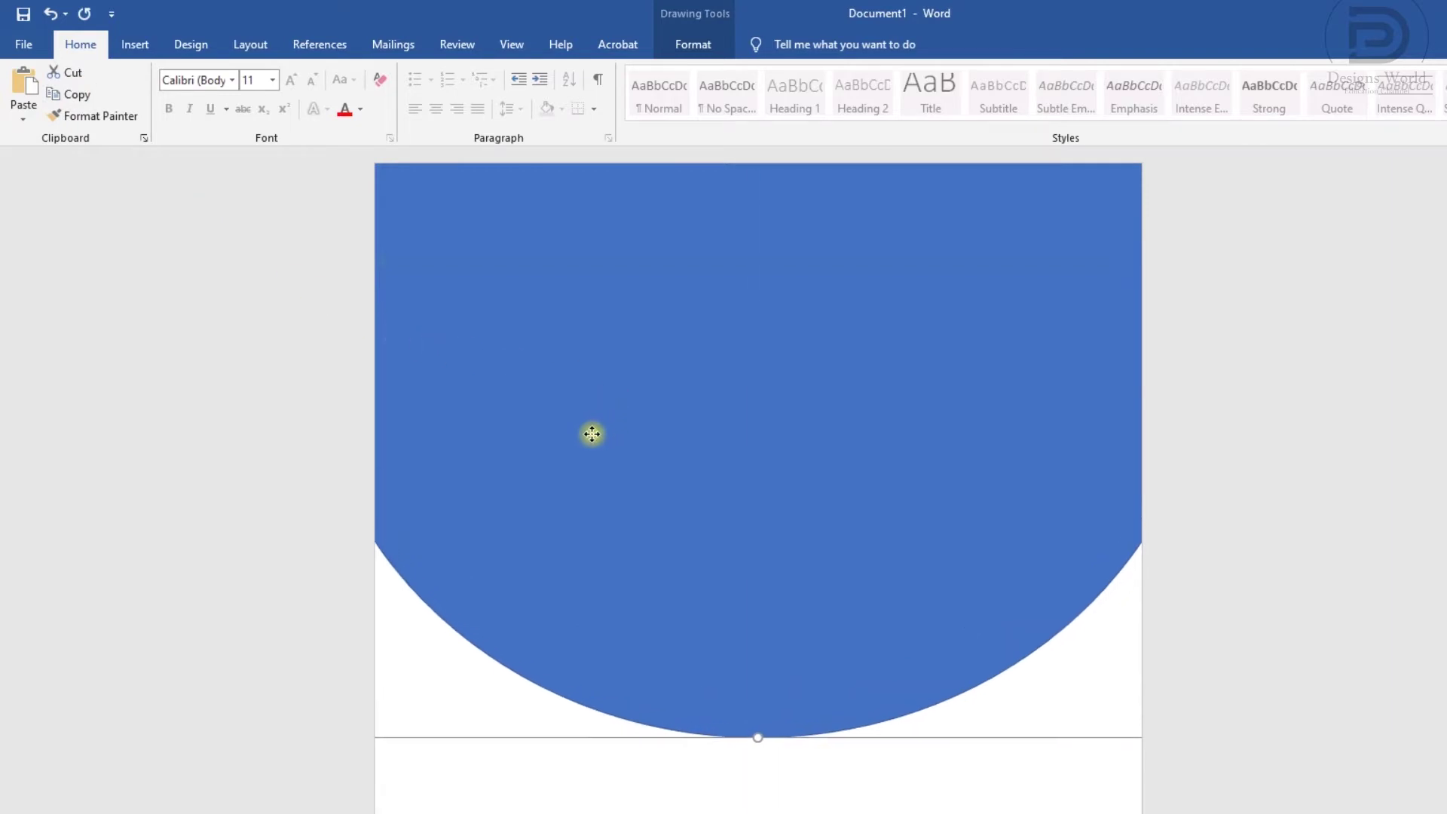
pyautogui.rightClick(591, 434)
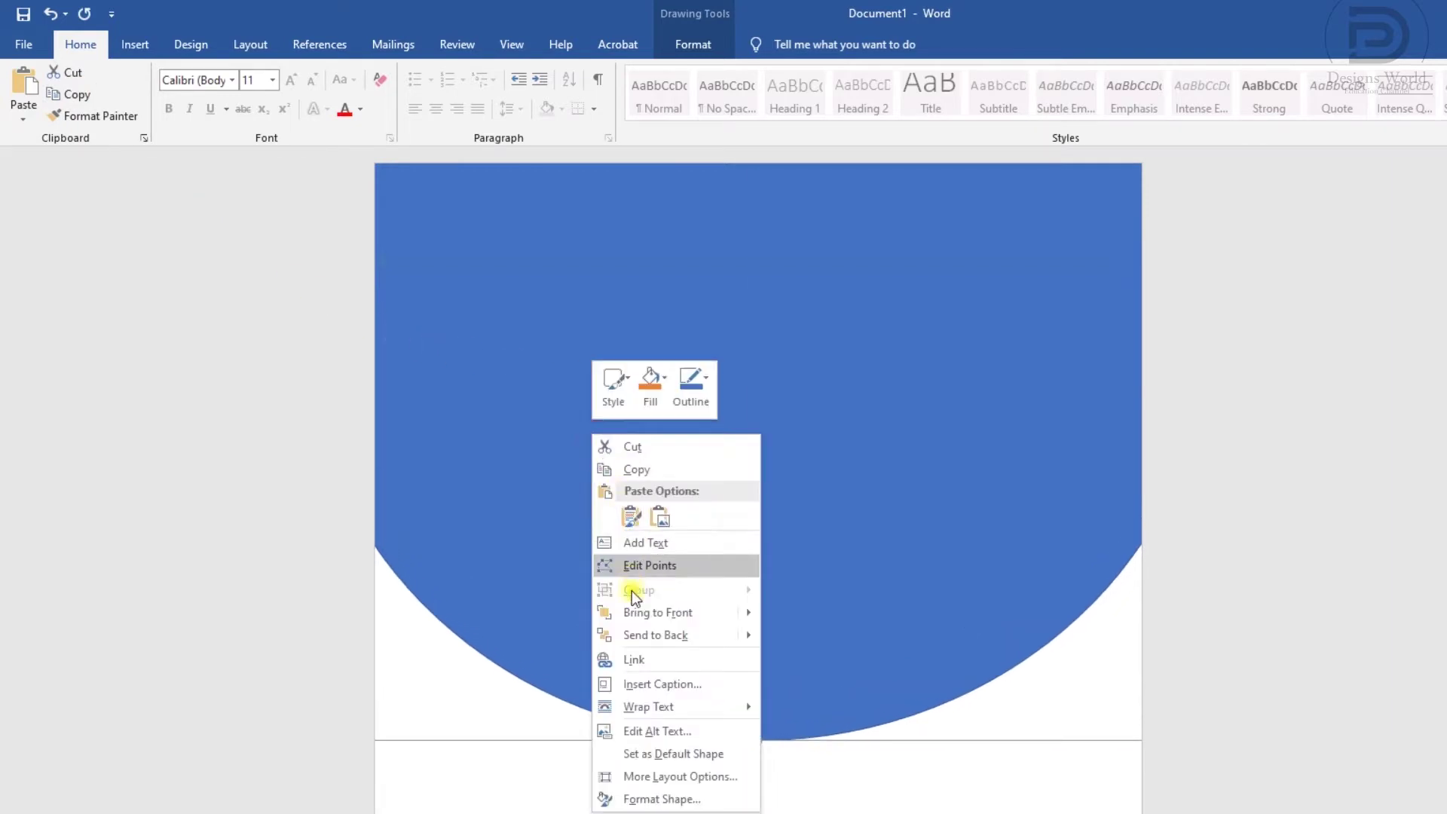
pyautogui.click(639, 635)
pyautogui.moveTo(704, 716); pyautogui.dragTo(711, 721)
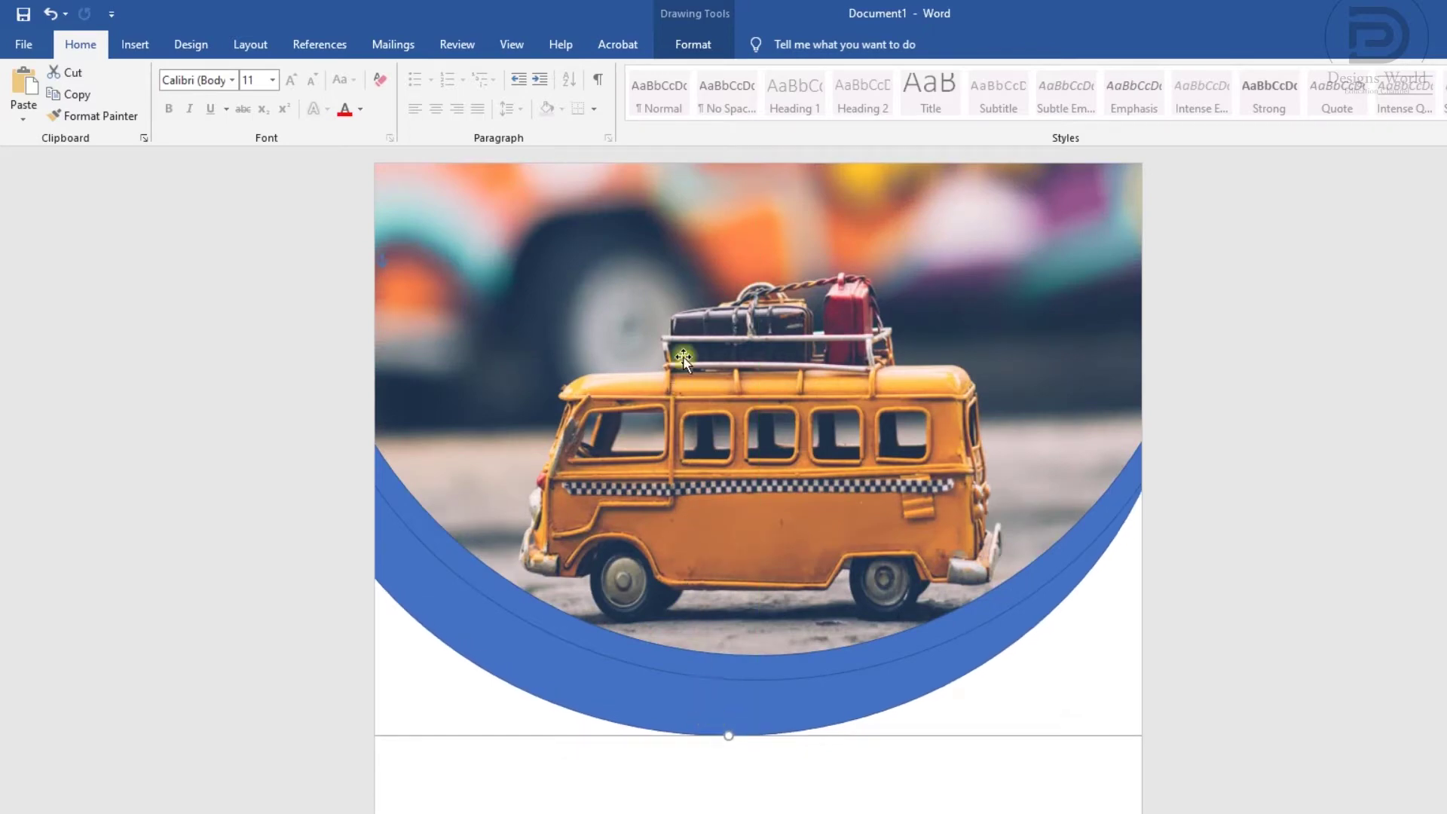
# Give the outer circle a new dark blue fill and no outline
pyautogui.click(676, 44)
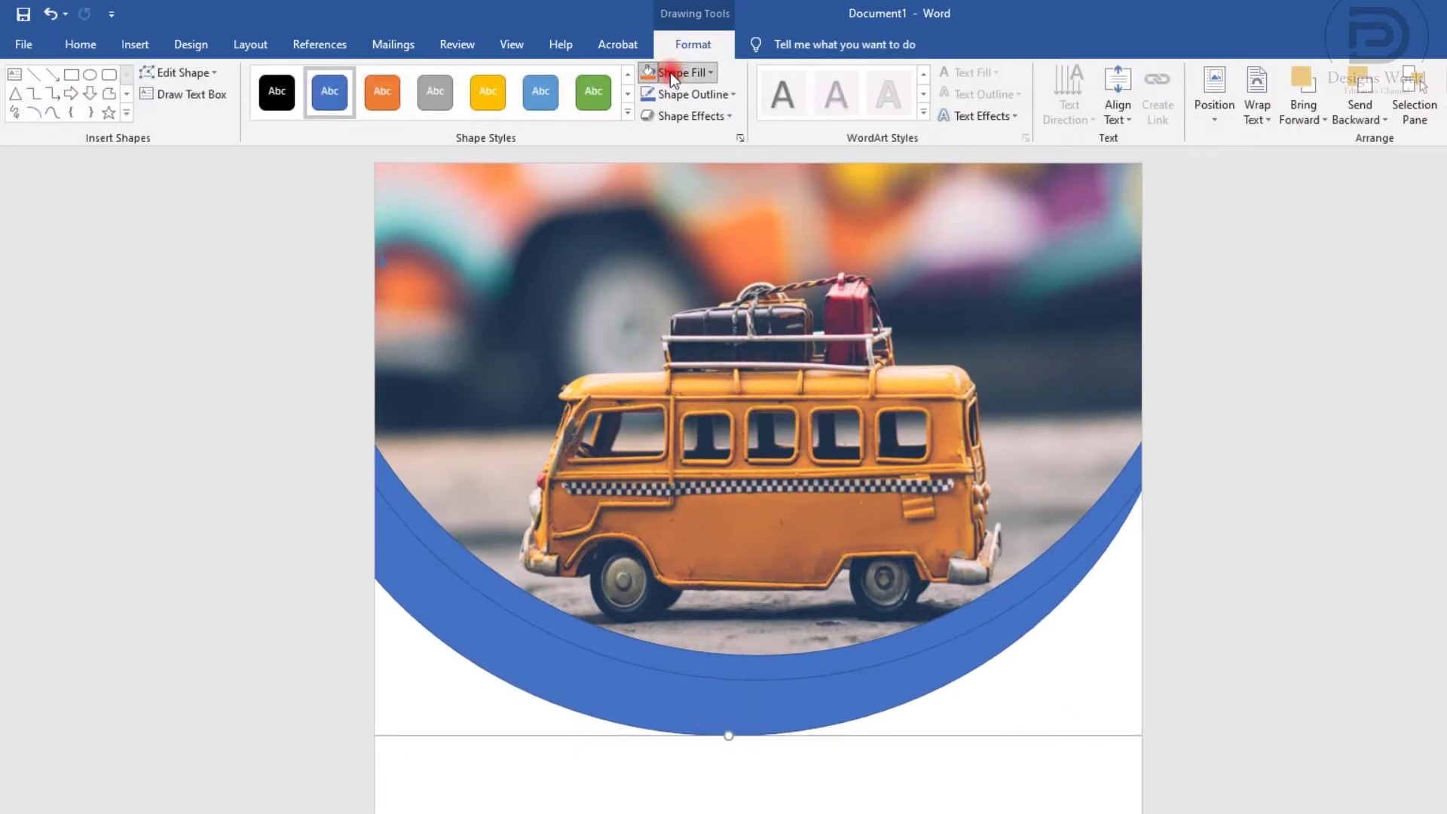
pyautogui.click(671, 72)
pyautogui.click(712, 166)
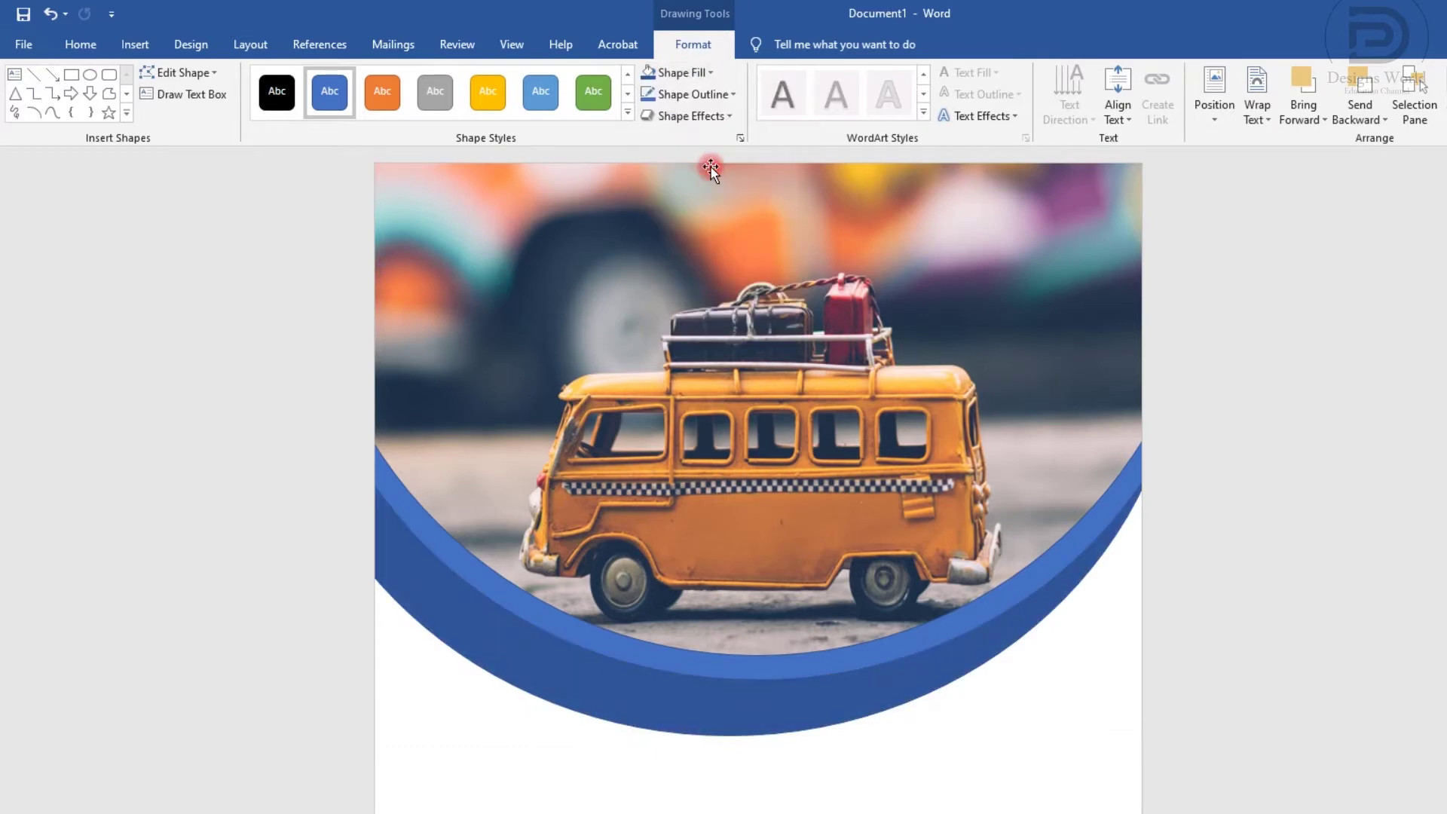
pyautogui.click(689, 94)
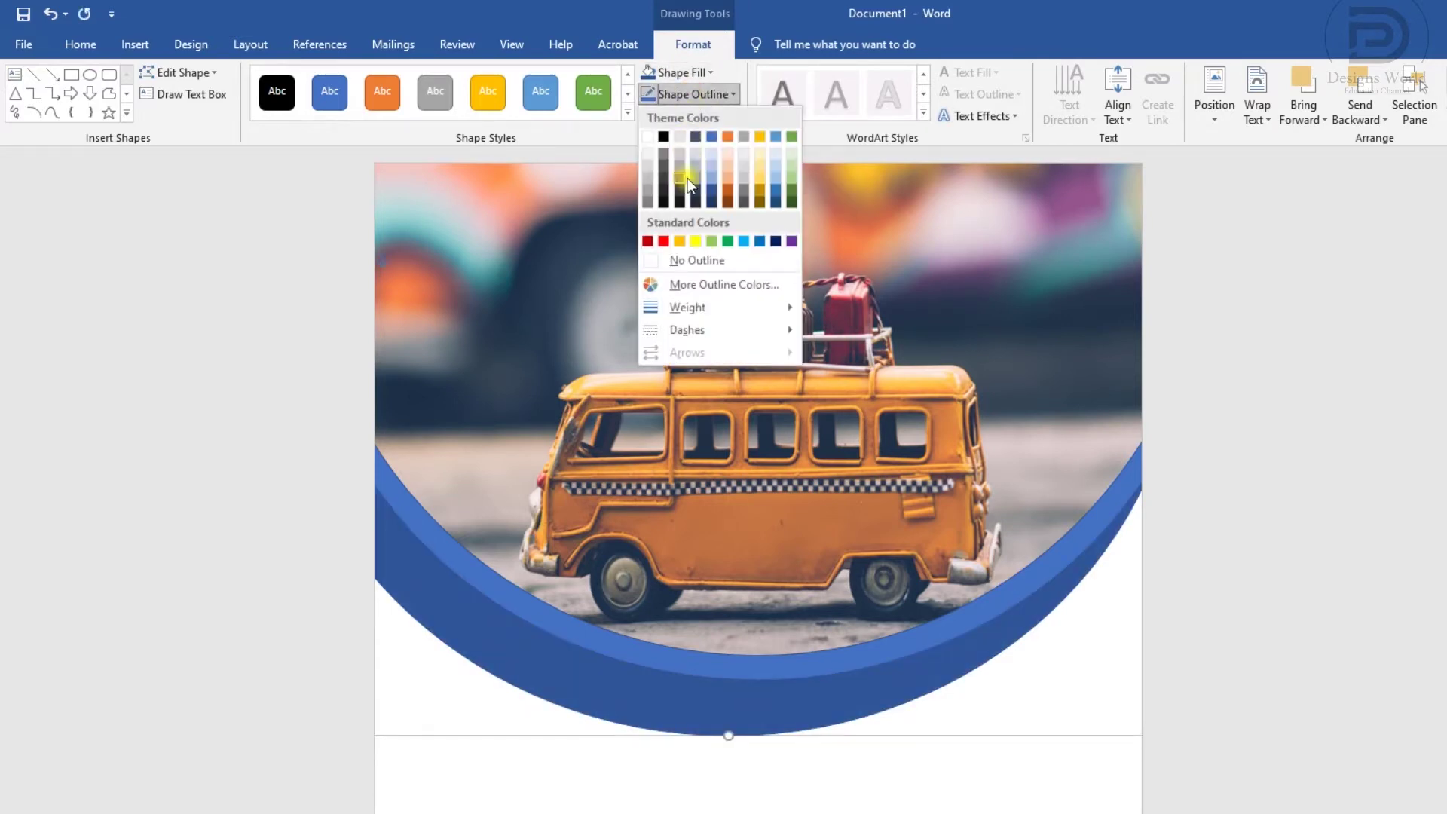
pyautogui.click(686, 260)
# Fill the inner ring white and remove its outline
pyautogui.click(681, 664)
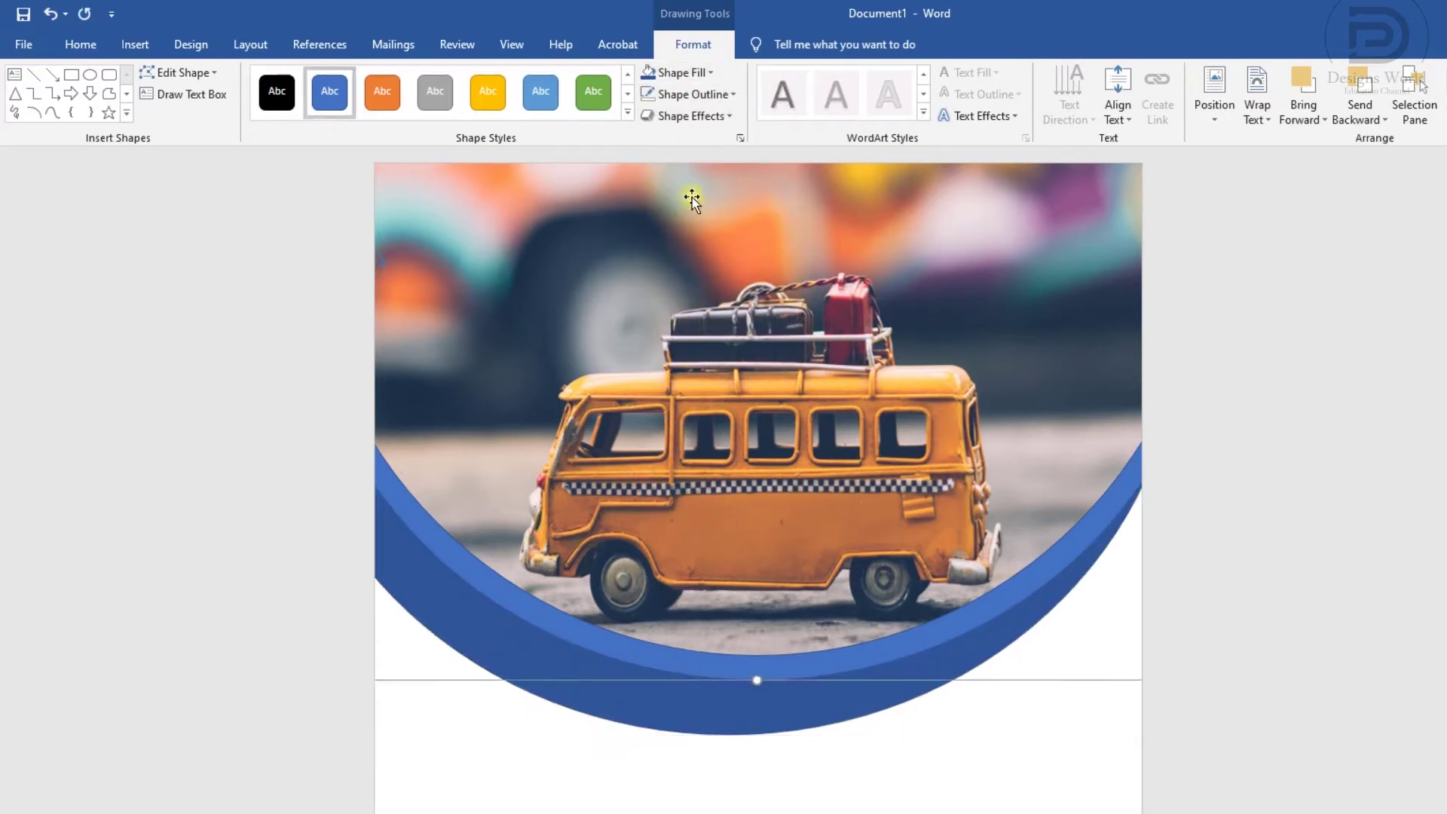
pyautogui.click(671, 75)
pyautogui.click(656, 110)
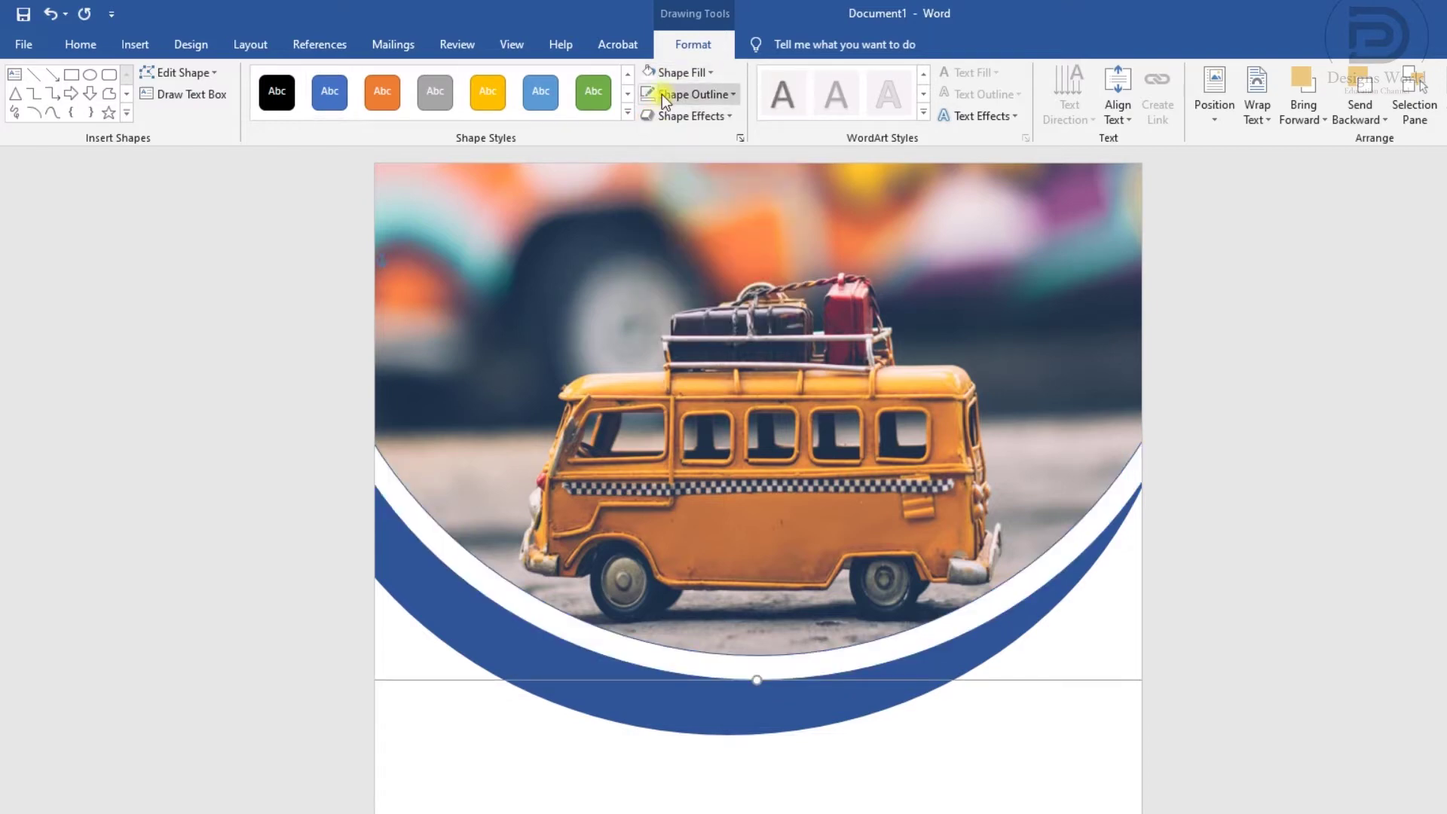
pyautogui.click(671, 92)
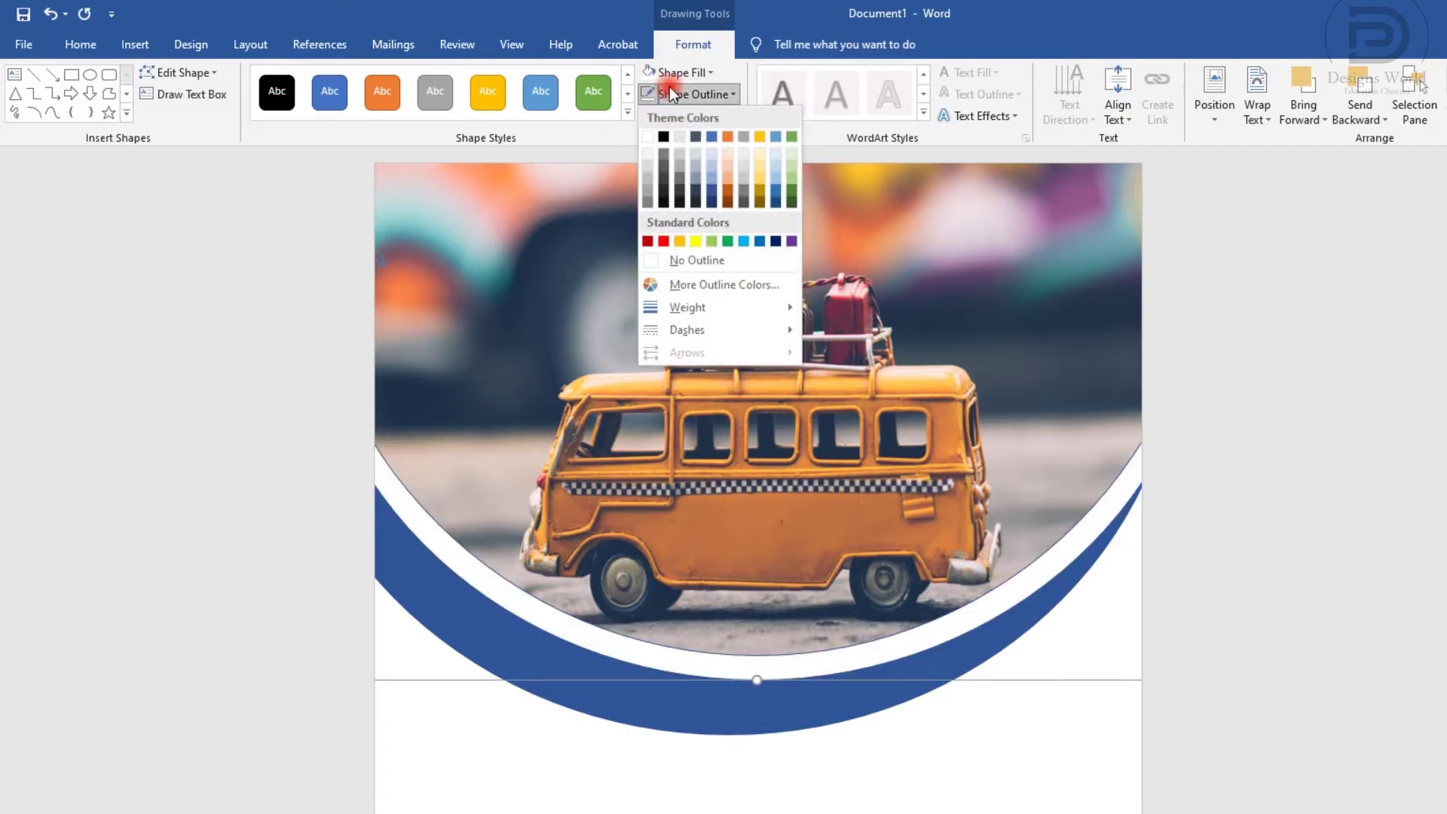
pyautogui.click(687, 260)
pyautogui.click(660, 322)
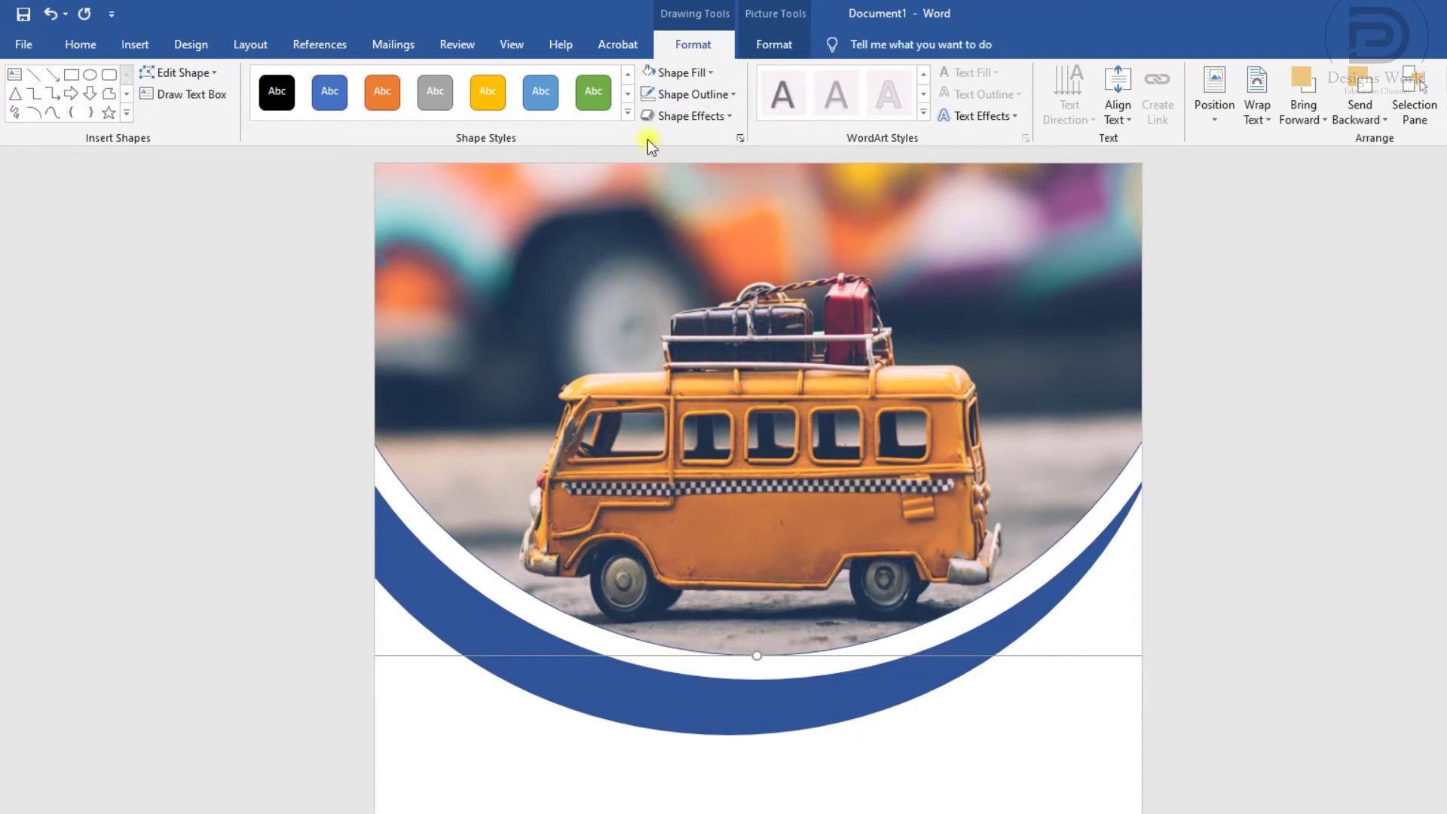
pyautogui.click(871, 777)
# Draw a wide text box across the top of the bus photo for TRAVEL
pyautogui.keyDown('ctrl'); pyautogui.scroll(-5, 905, 781); pyautogui.keyUp('ctrl')
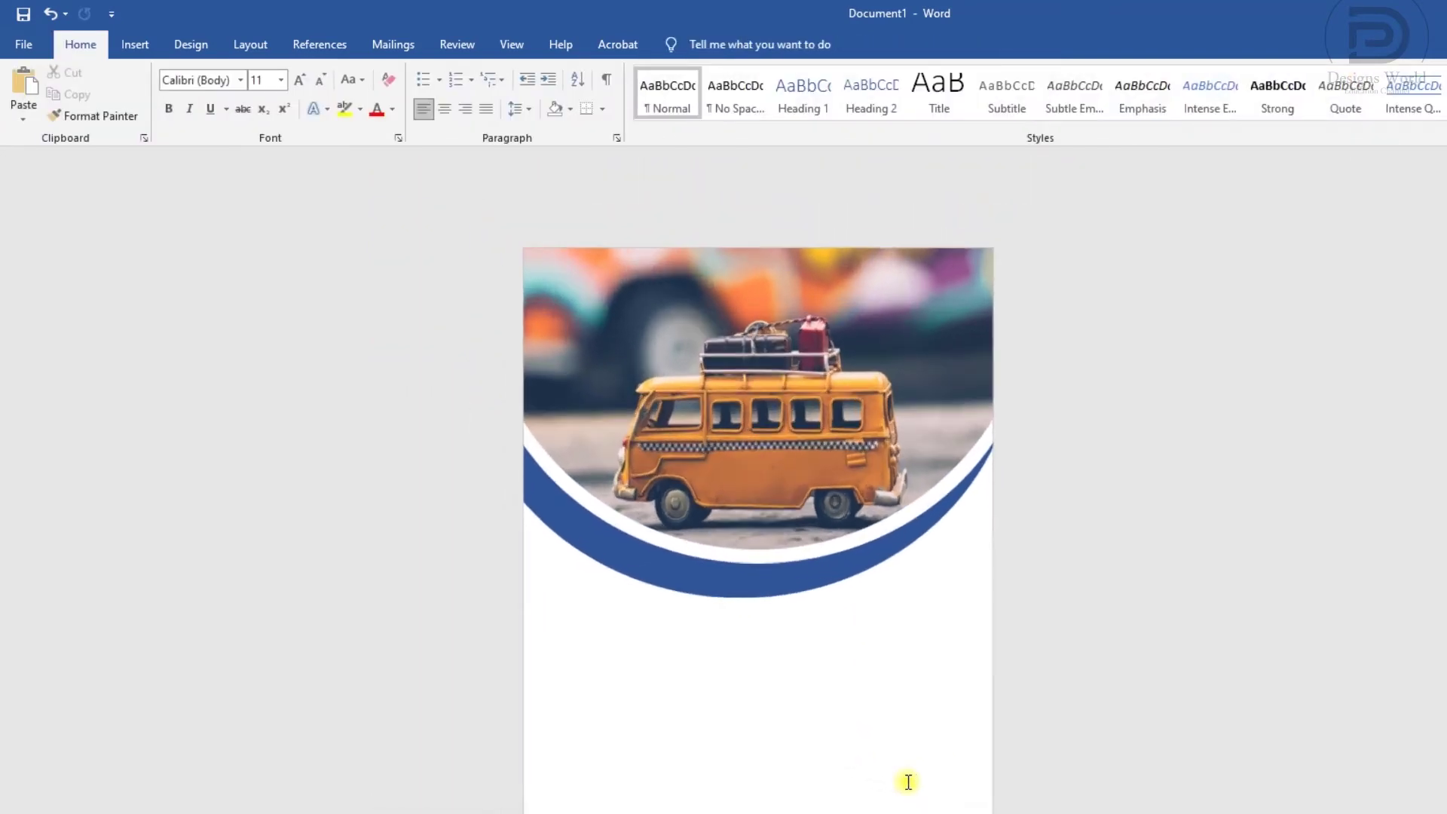
pyautogui.keyDown('ctrl'); pyautogui.scroll(5, 909, 782); pyautogui.keyUp('ctrl')
pyautogui.keyDown('ctrl'); pyautogui.scroll(-2, 909, 782); pyautogui.keyUp('ctrl')
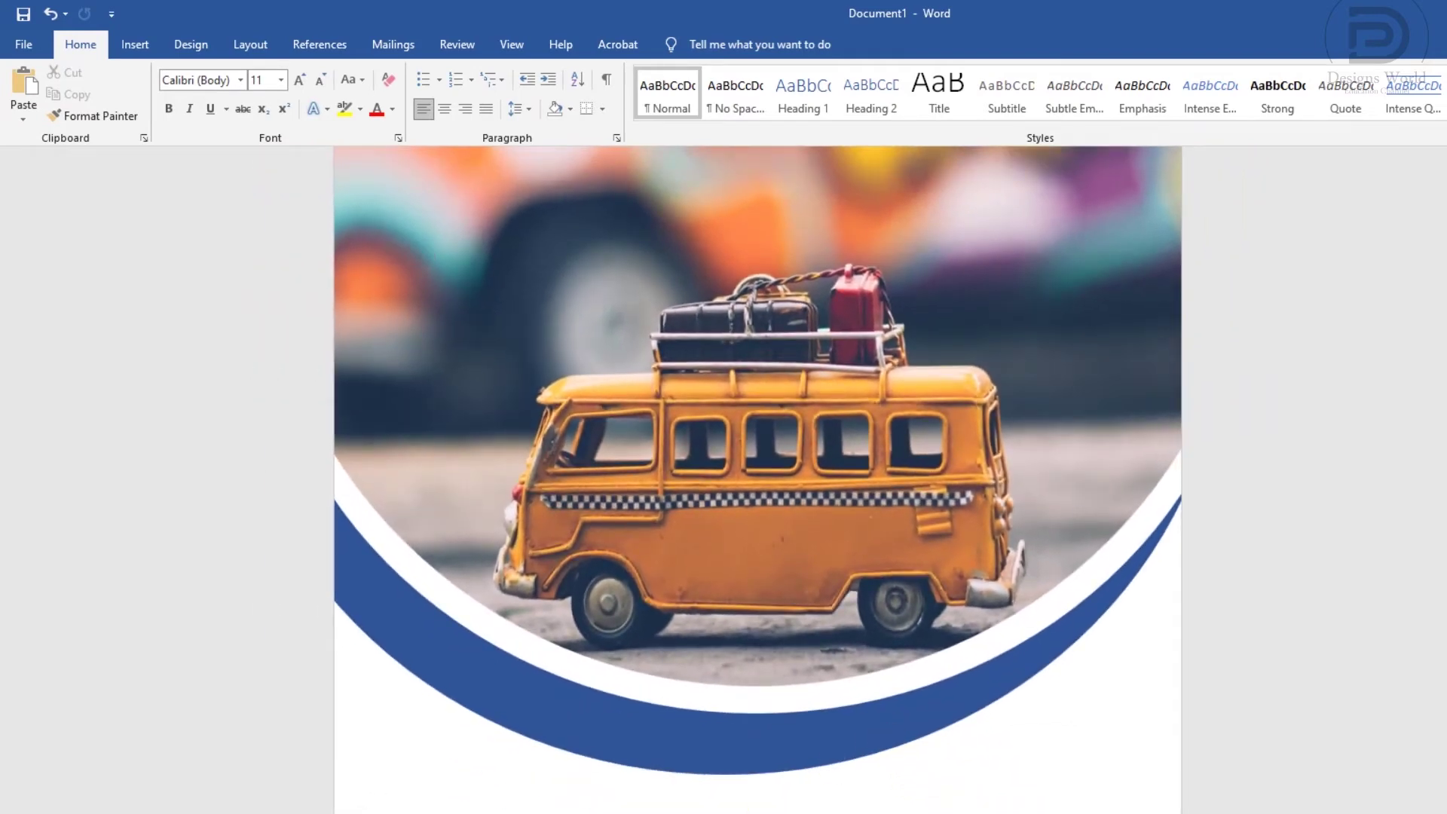
pyautogui.hotkey('alt', 'Tab')
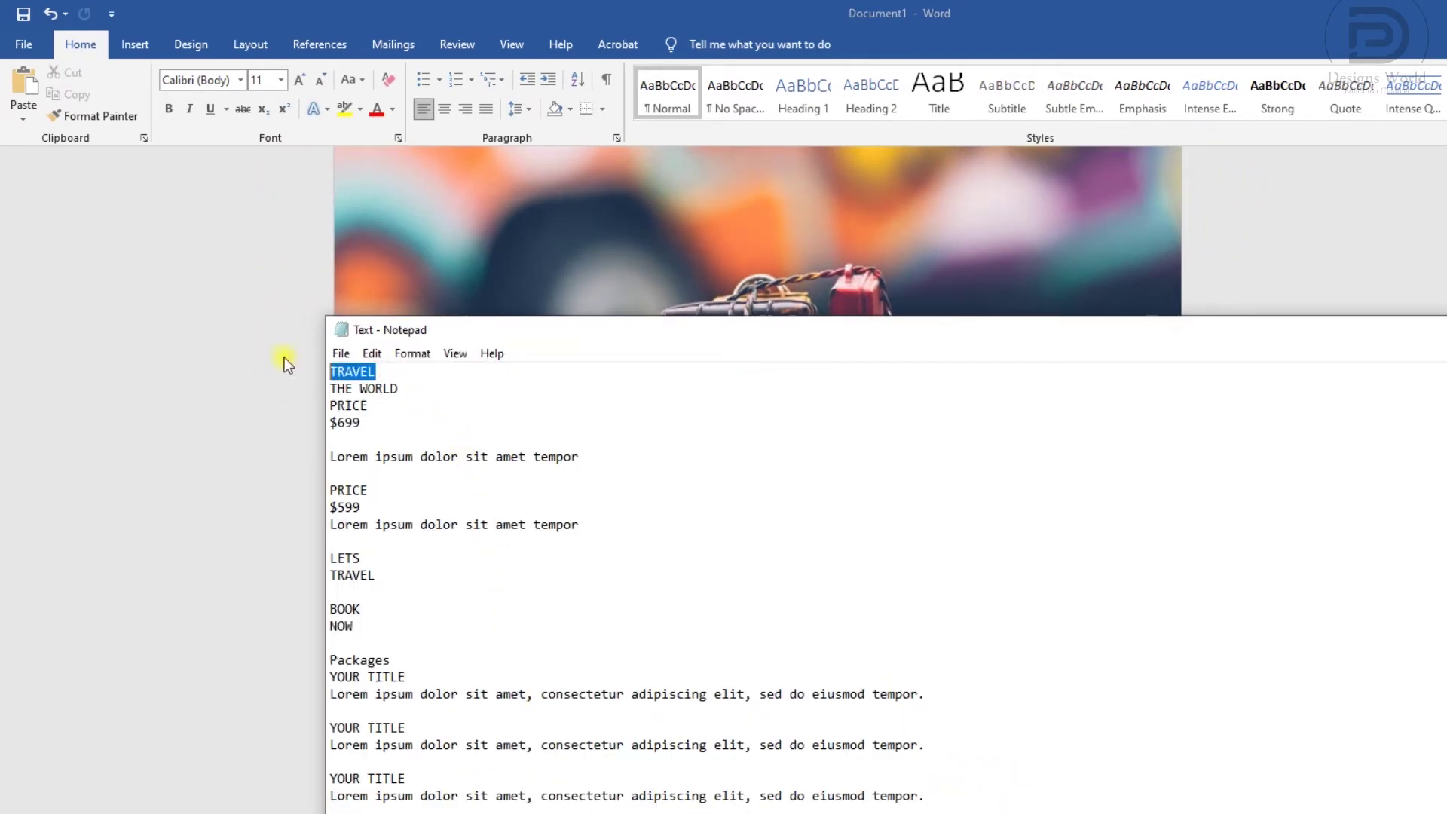
pyautogui.hotkey('alt', 'Tab')
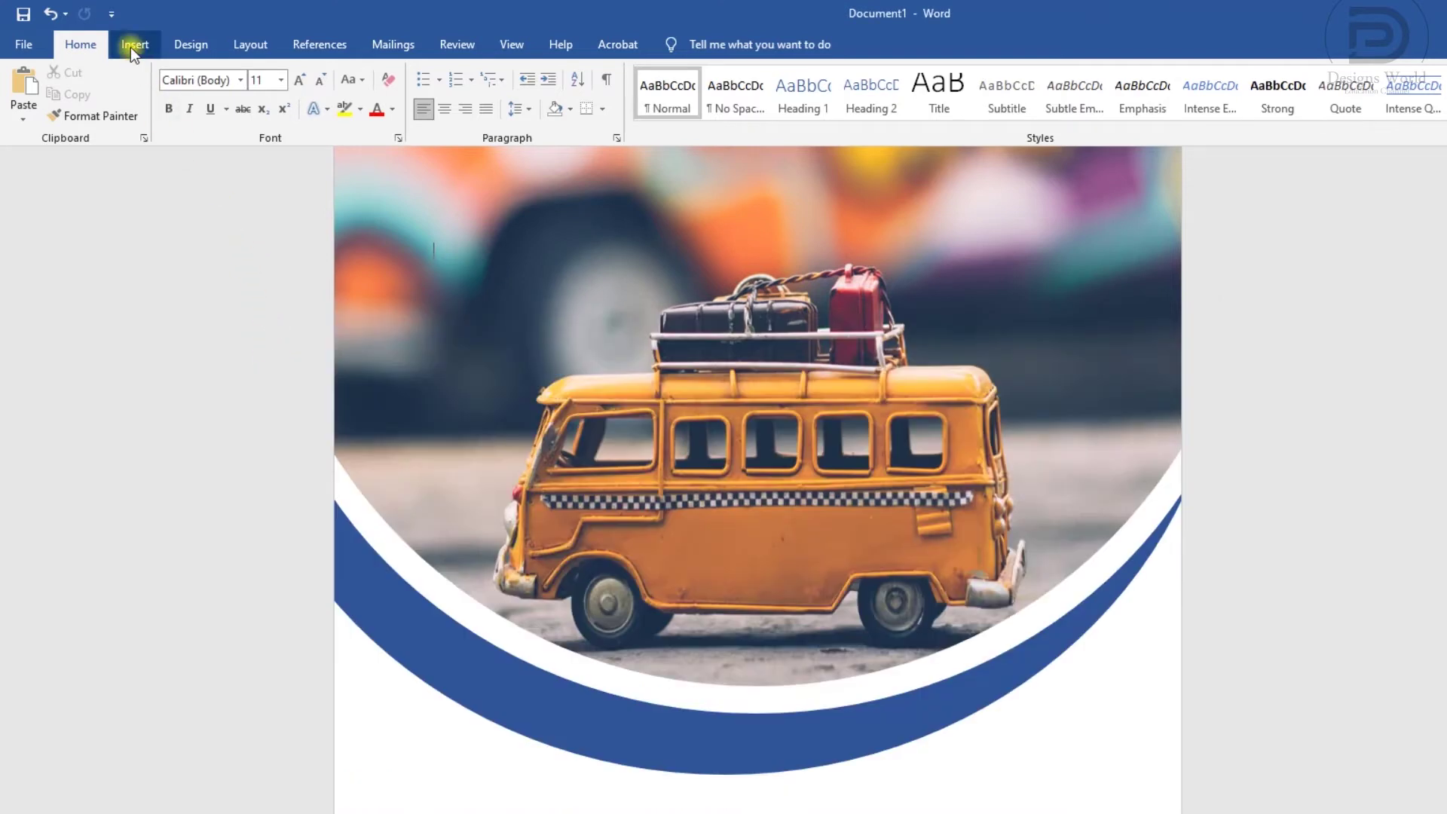
pyautogui.click(133, 47)
pyautogui.click(1058, 99)
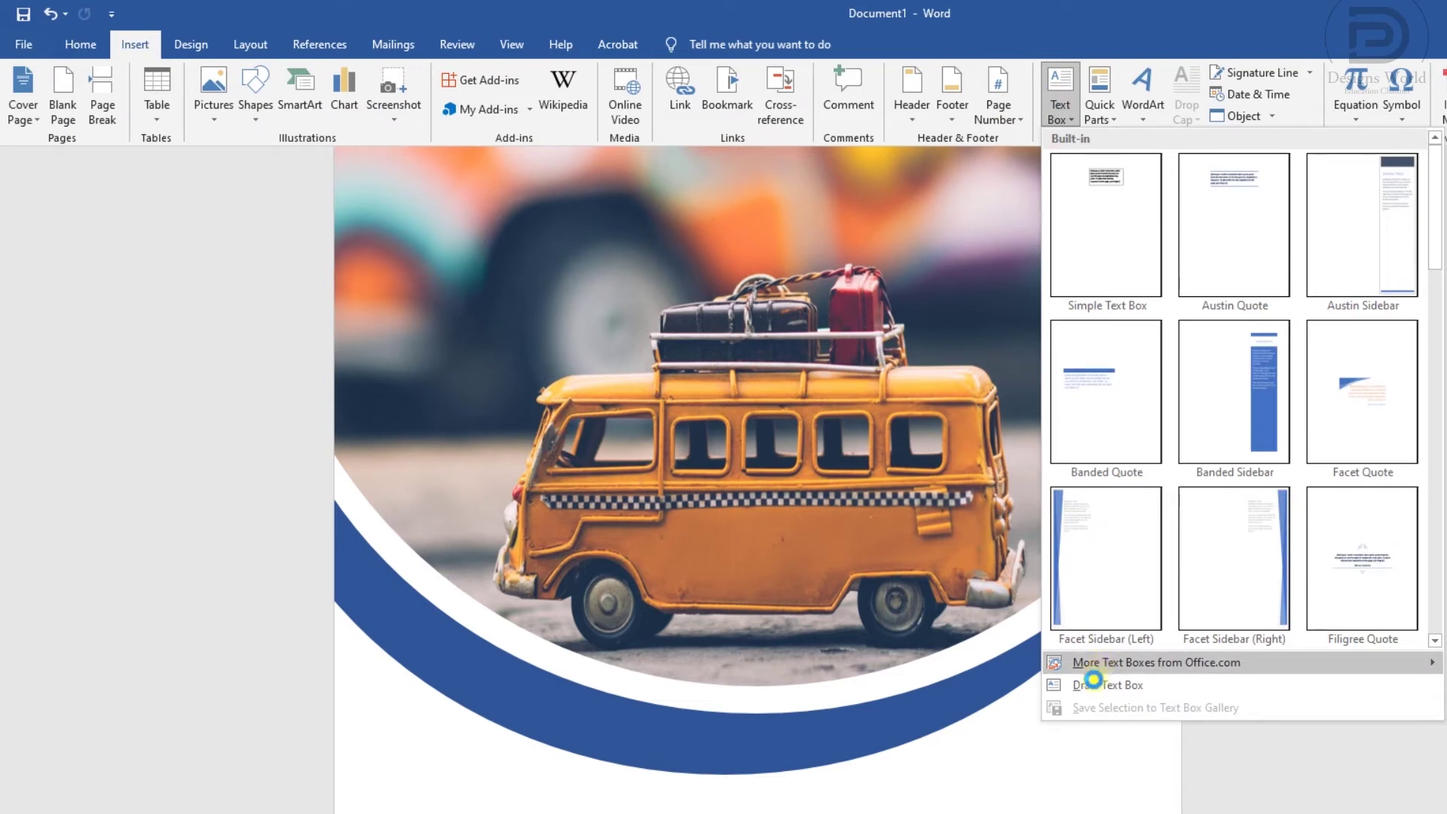
pyautogui.click(1094, 682)
pyautogui.moveTo(348, 171); pyautogui.dragTo(1164, 286)
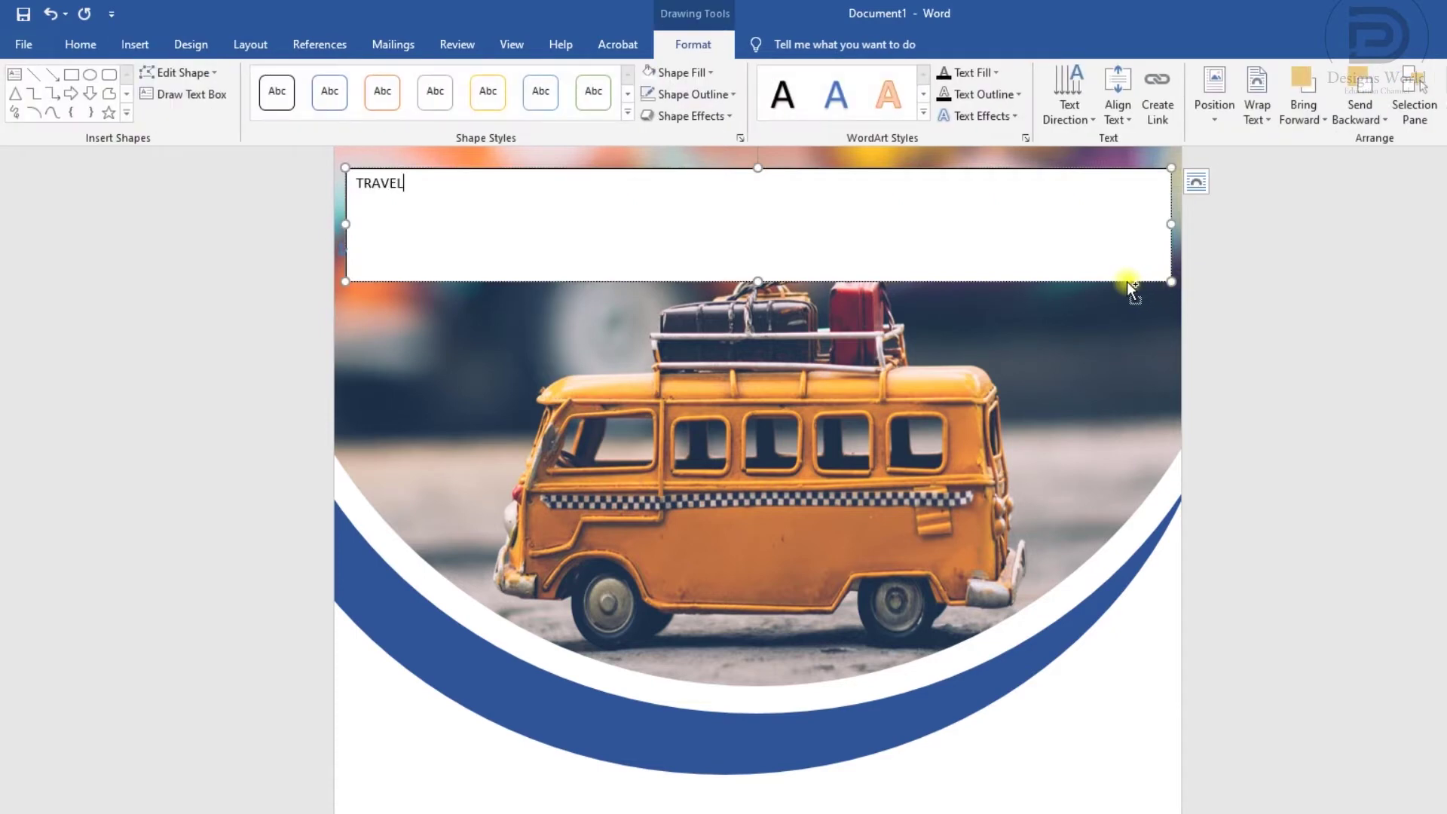
# Give the TRAVEL text box no fill and no outline
pyautogui.click(699, 75)
pyautogui.click(702, 238)
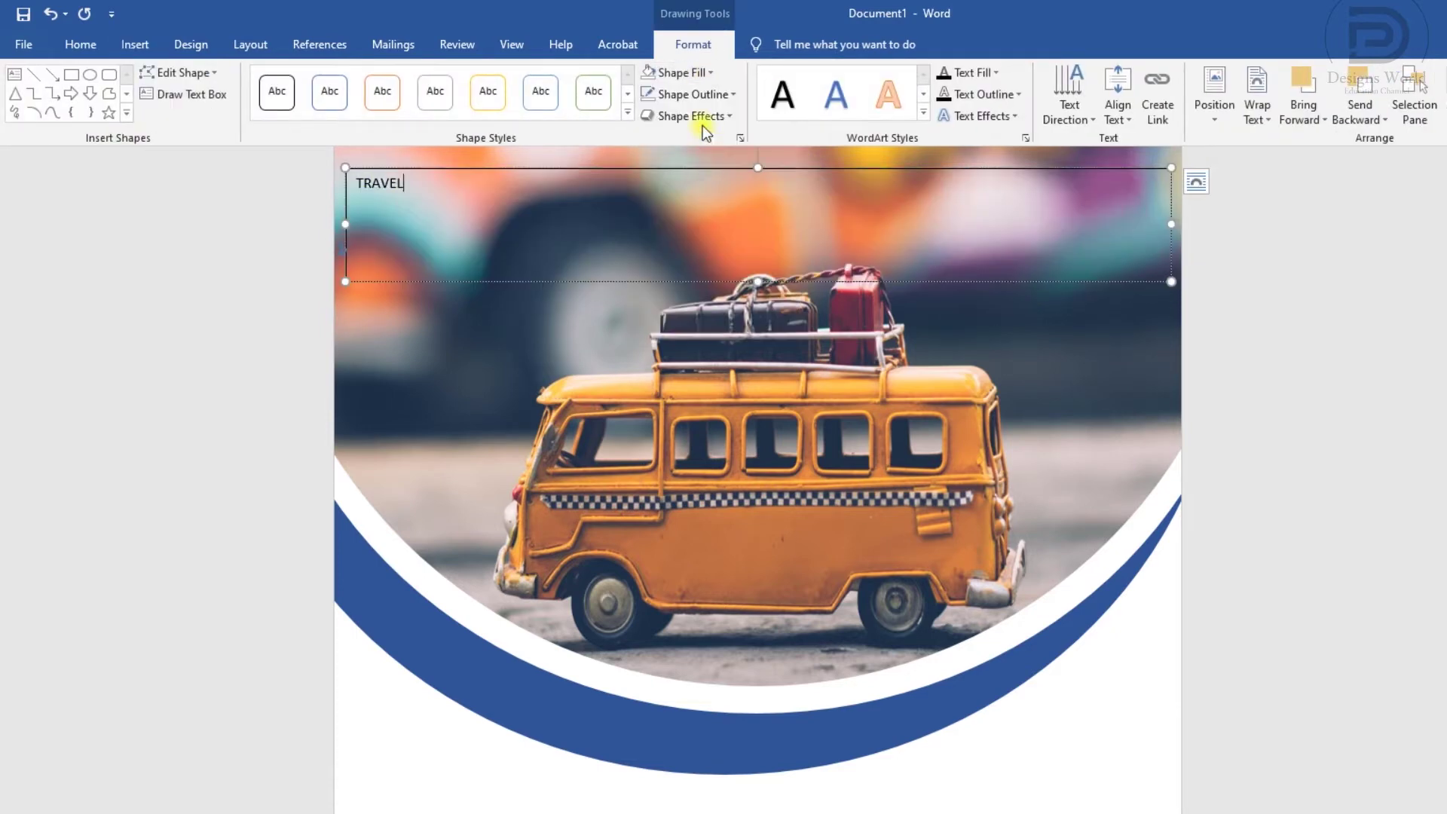
pyautogui.click(692, 96)
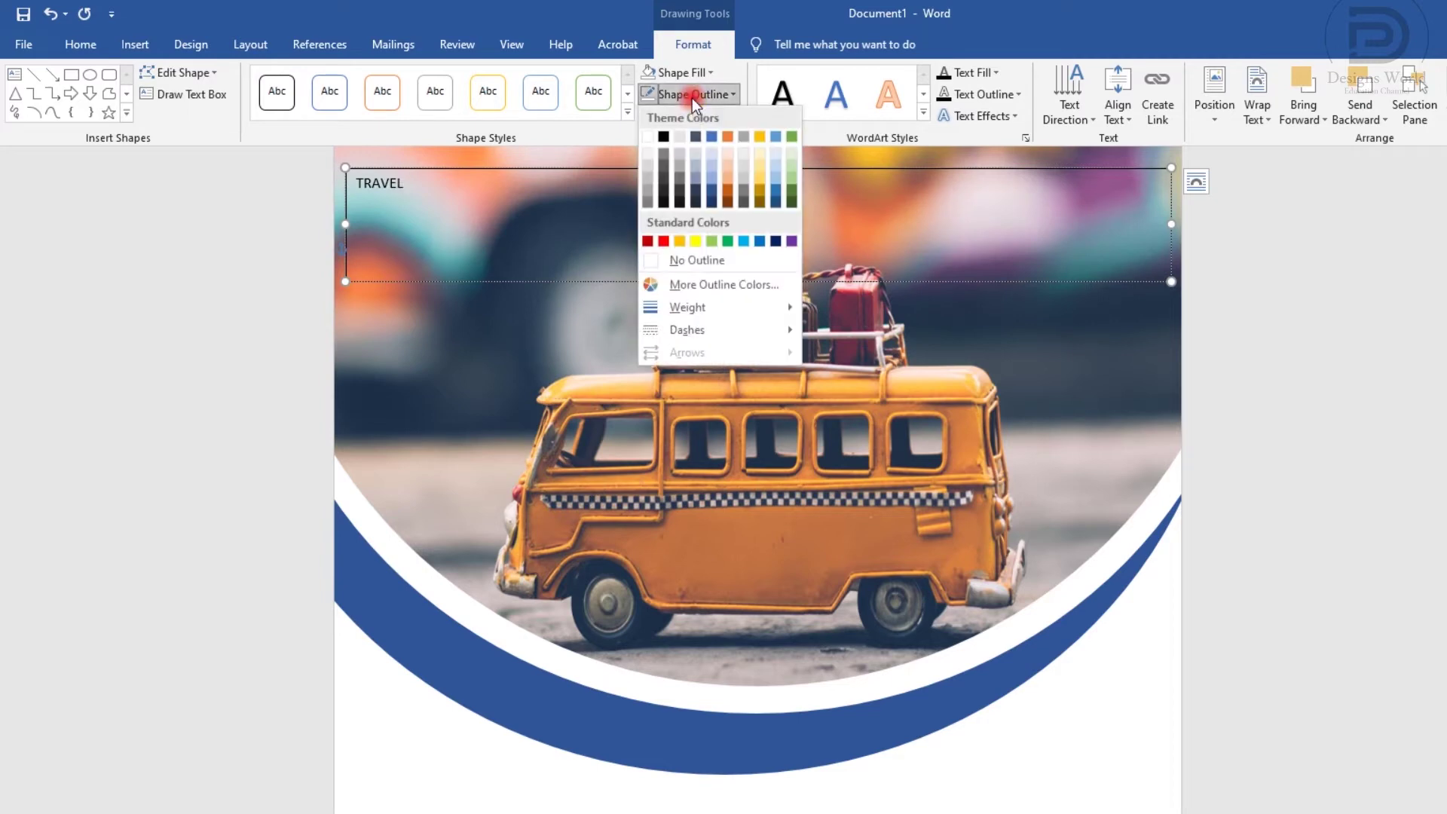
pyautogui.click(704, 255)
# Format TRAVEL as centred, white, bold Arial at 80 pt
pyautogui.moveTo(410, 183); pyautogui.dragTo(344, 184)
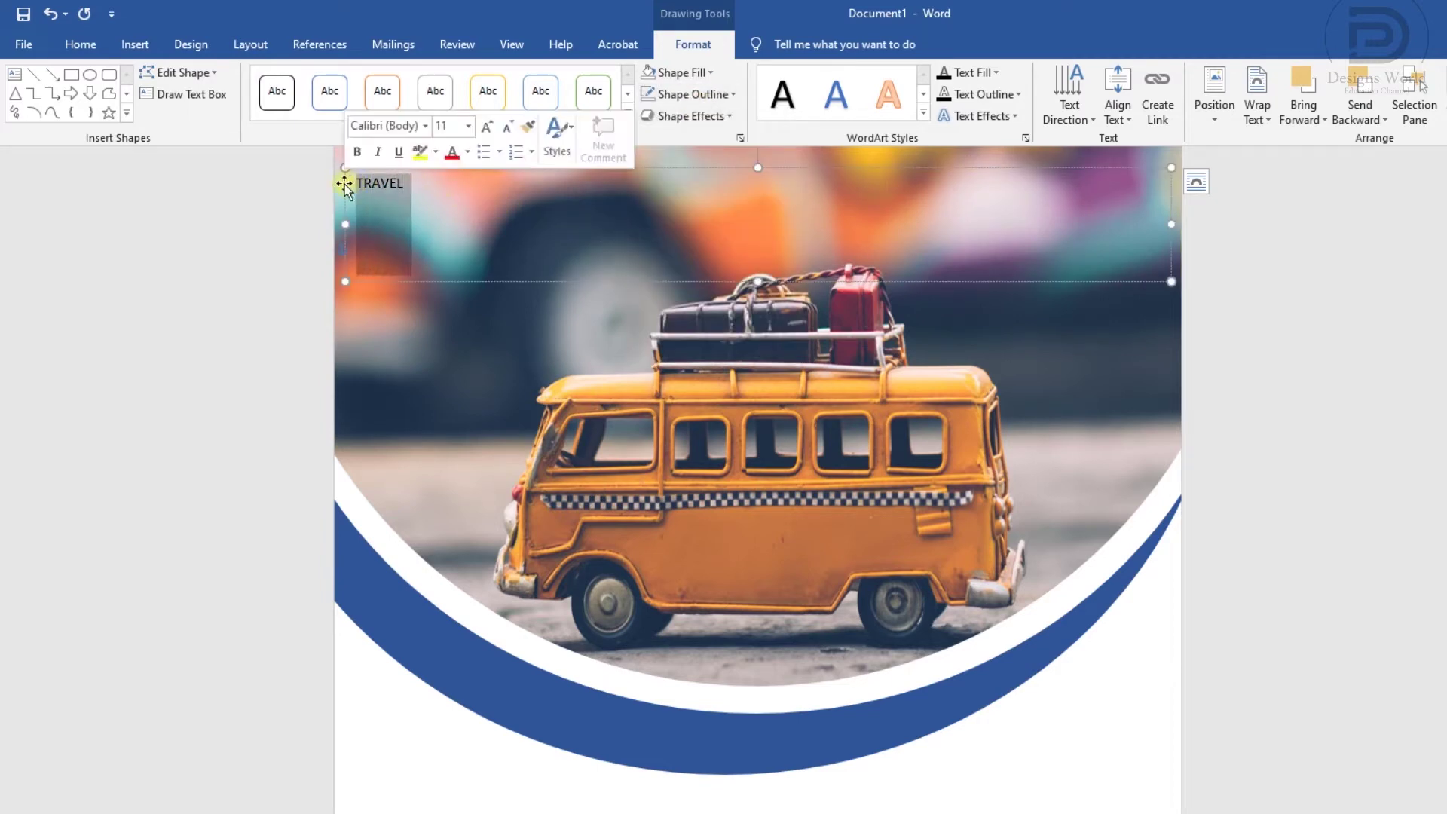
pyautogui.click(385, 125)
pyautogui.write('Arial')
pyautogui.press('Return')
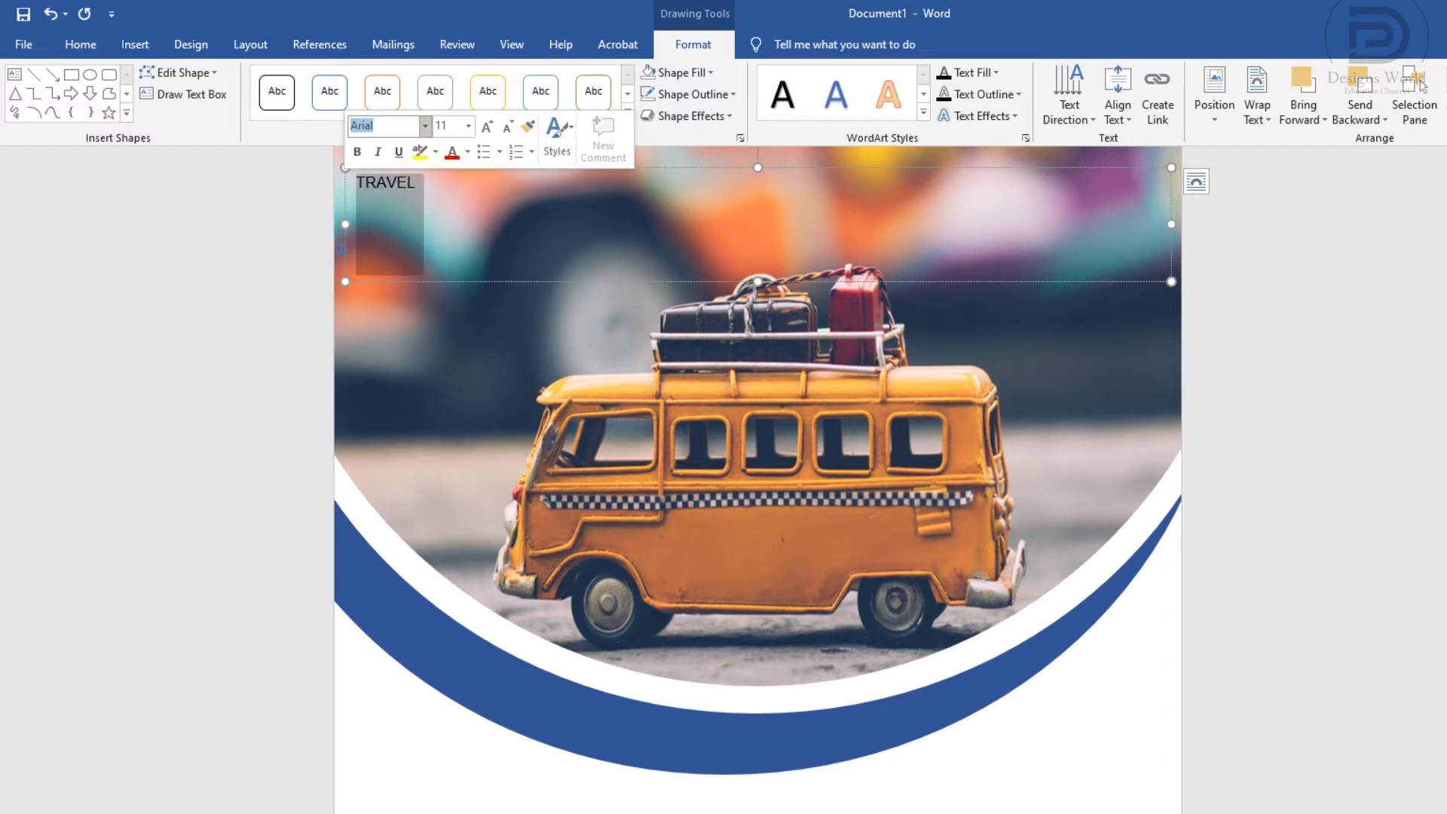
pyautogui.click(435, 126)
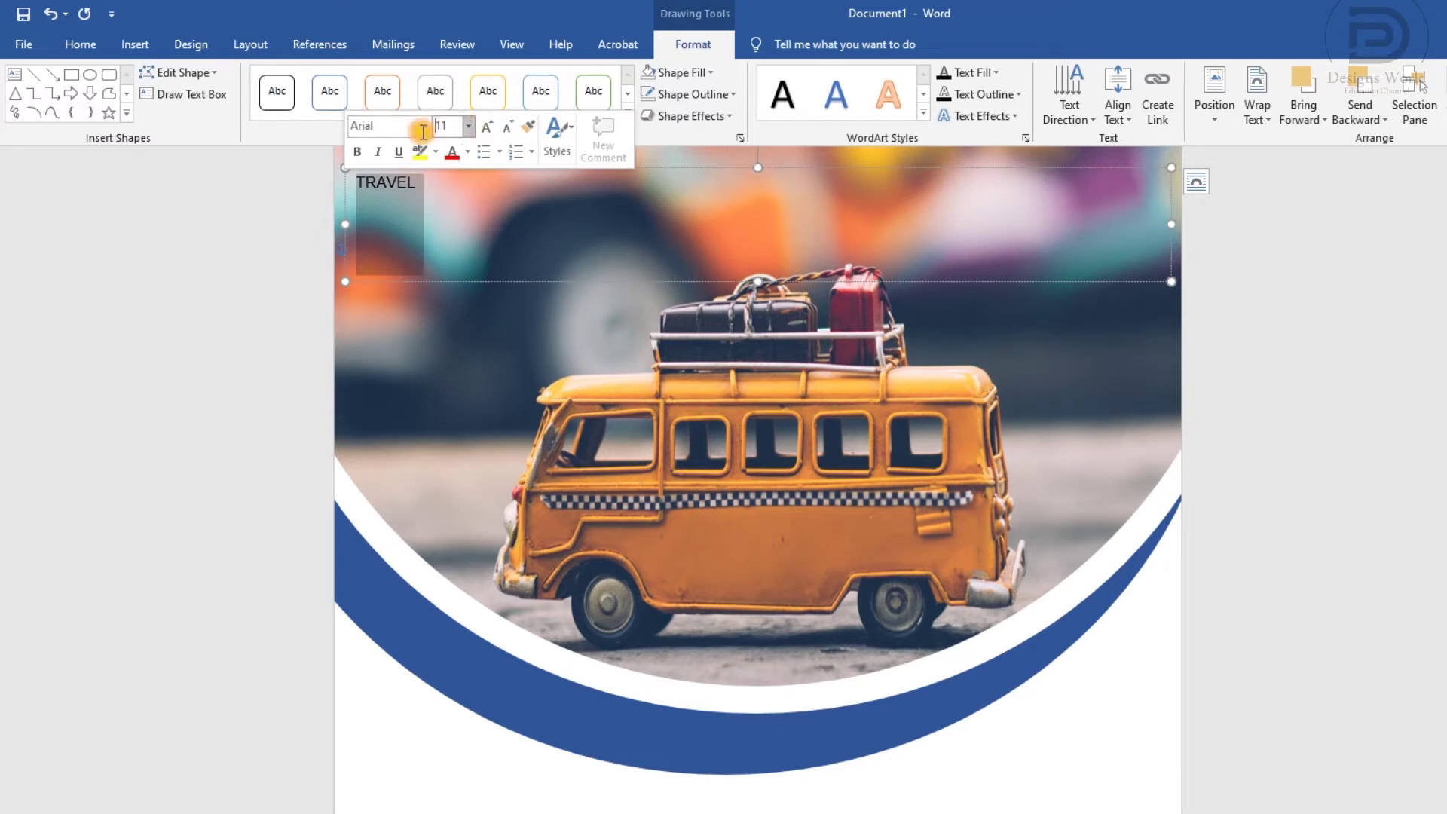
pyautogui.write('80')
pyautogui.click(360, 153)
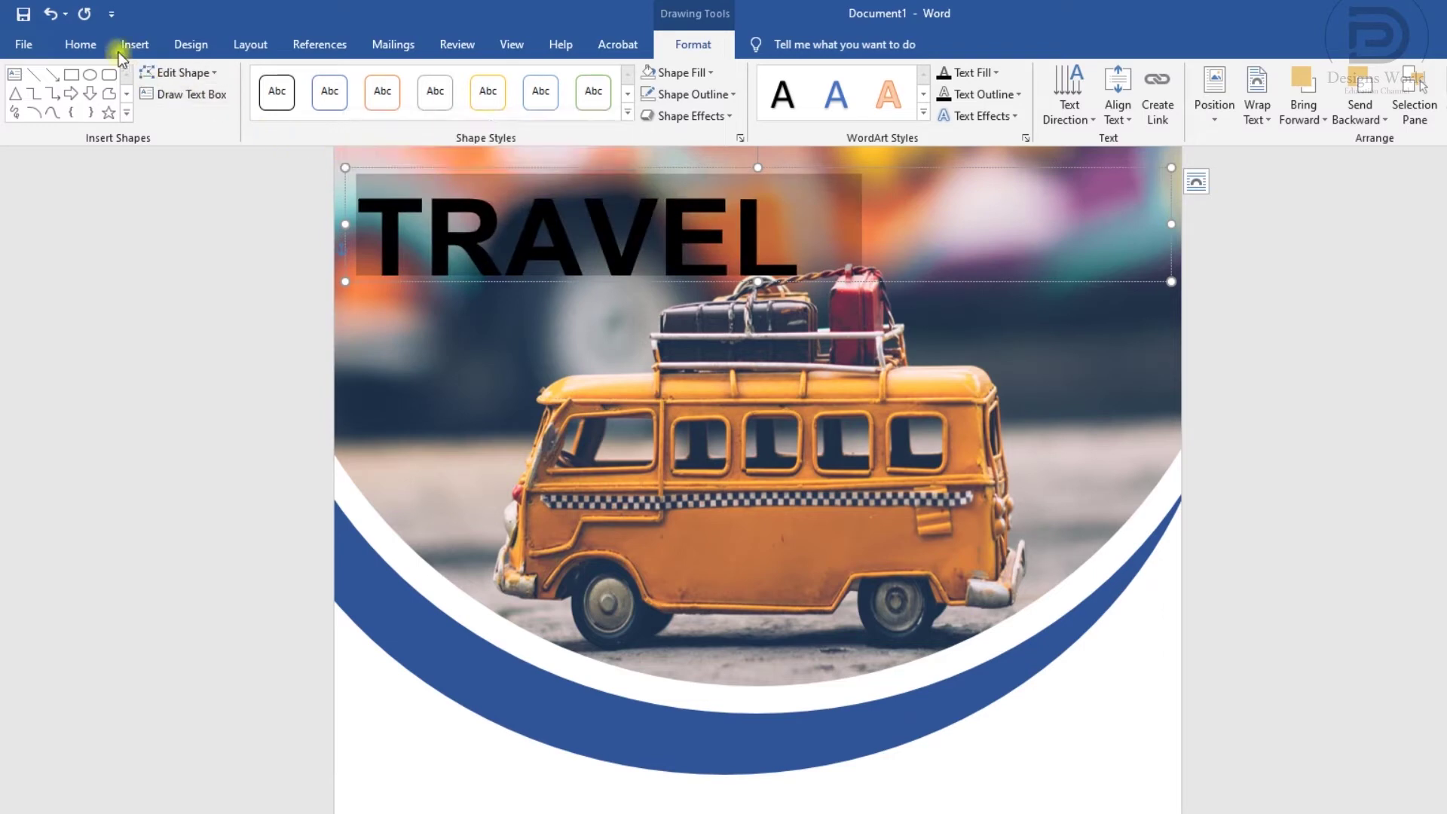
pyautogui.click(96, 43)
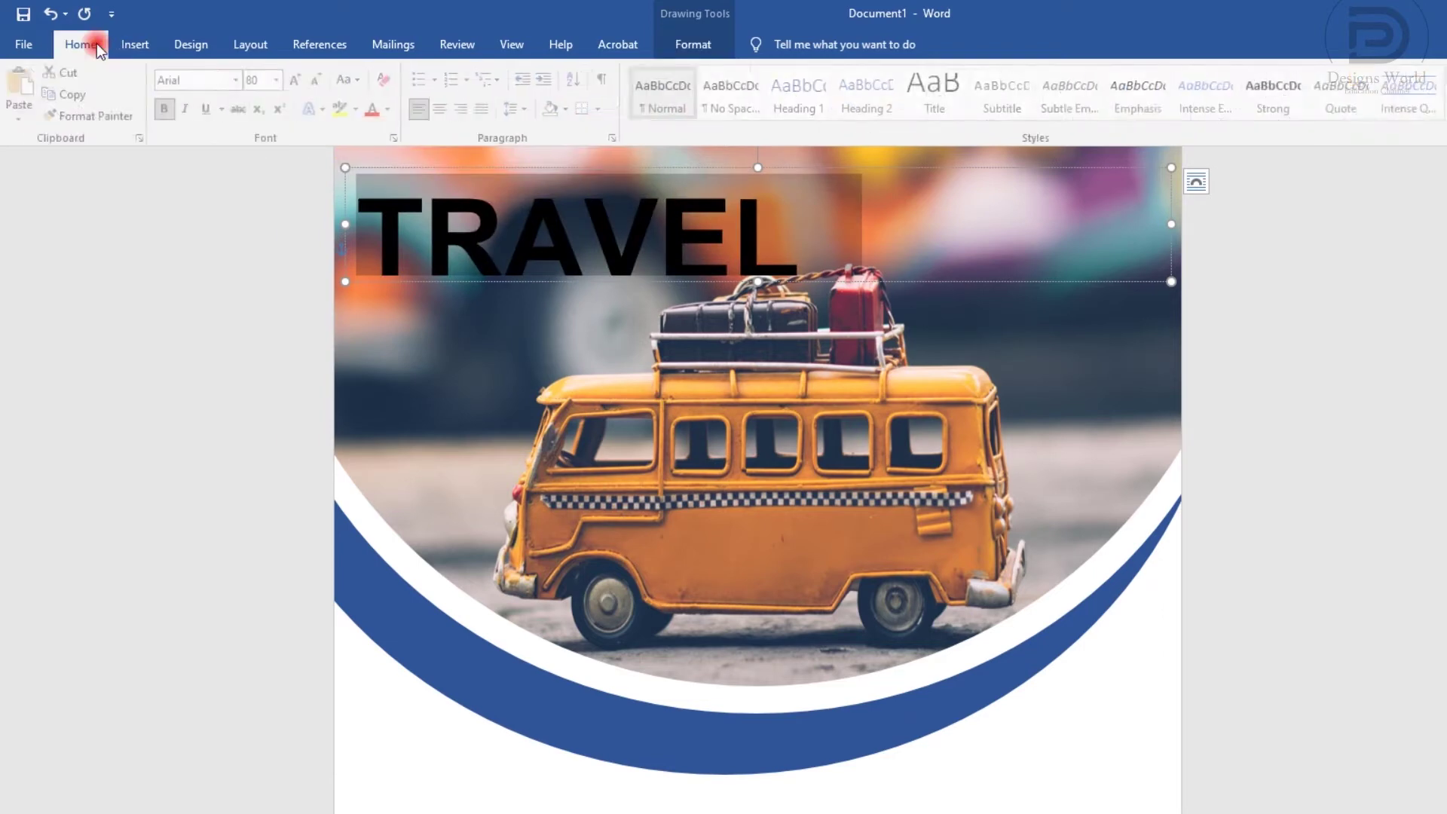
pyautogui.click(447, 113)
pyautogui.click(392, 110)
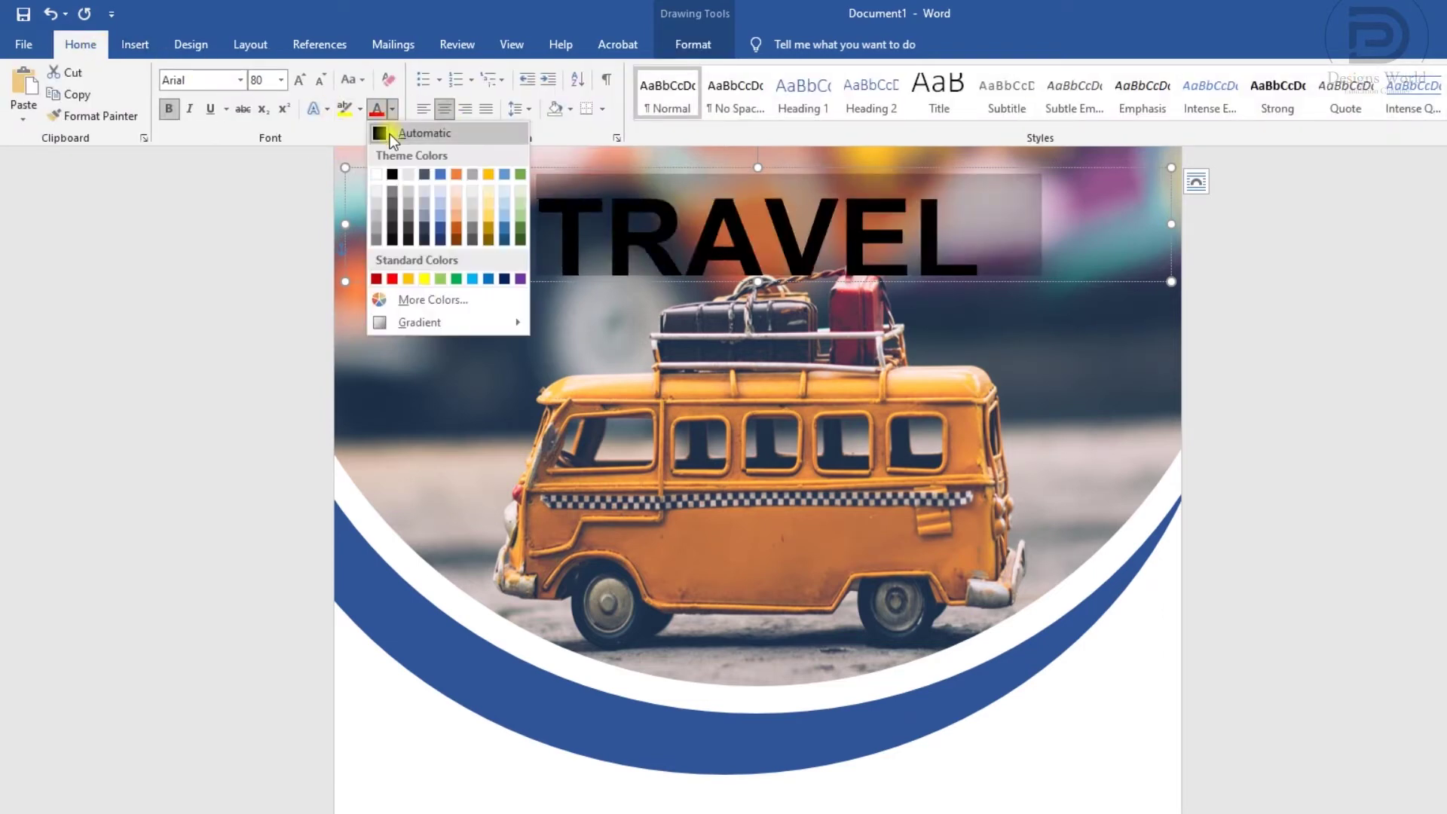
pyautogui.click(375, 174)
# Make the bus photo slightly taller by stretching its bottom edge down
pyautogui.moveTo(757, 281); pyautogui.dragTo(754, 315)
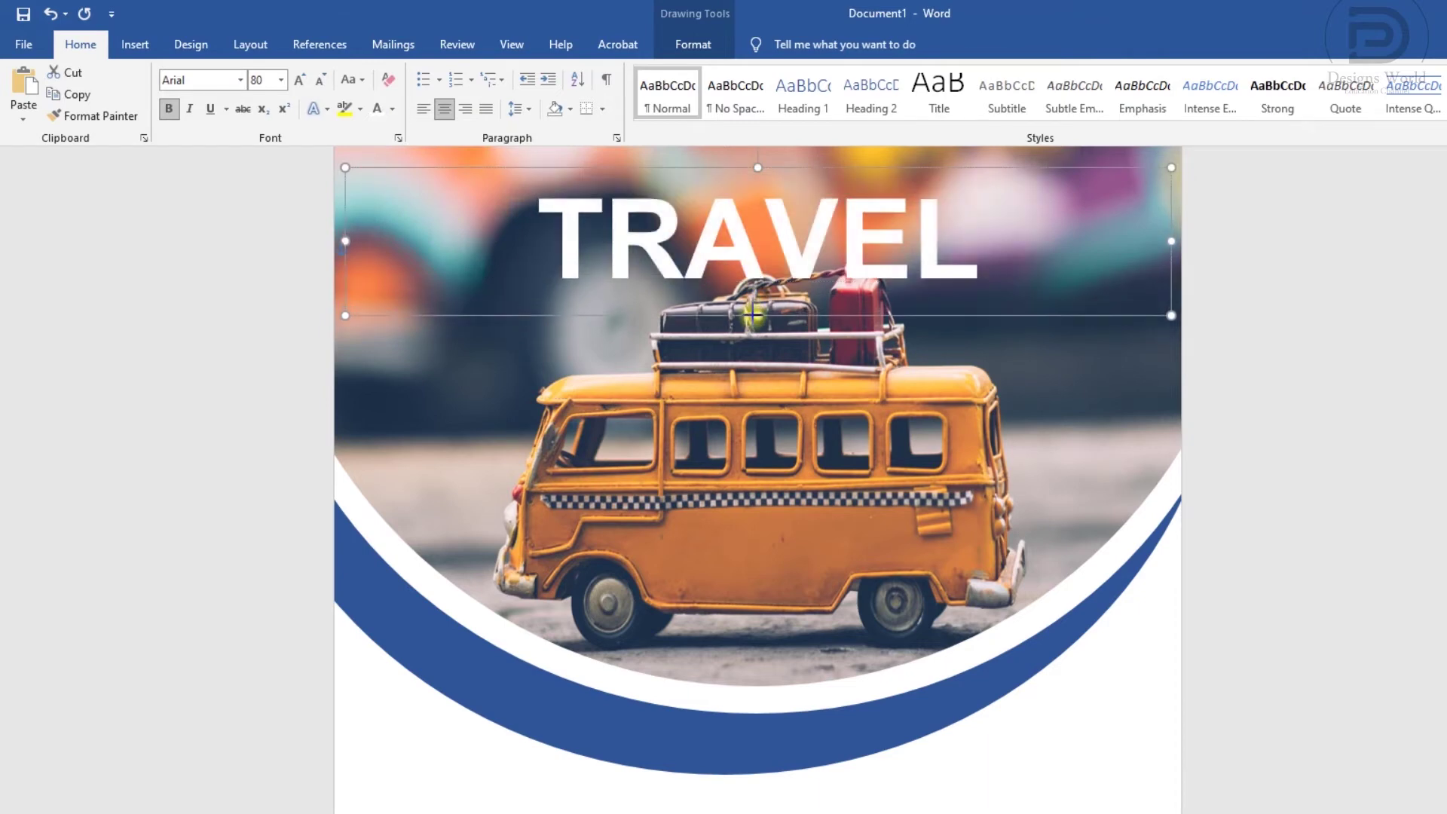
pyautogui.keyDown('ctrl'); pyautogui.scroll(-2, 754, 315); pyautogui.keyUp('ctrl')
pyautogui.keyDown('ctrl'); pyautogui.scroll(1, 758, 315); pyautogui.keyUp('ctrl')
pyautogui.hotkey('ctrl', 'z')
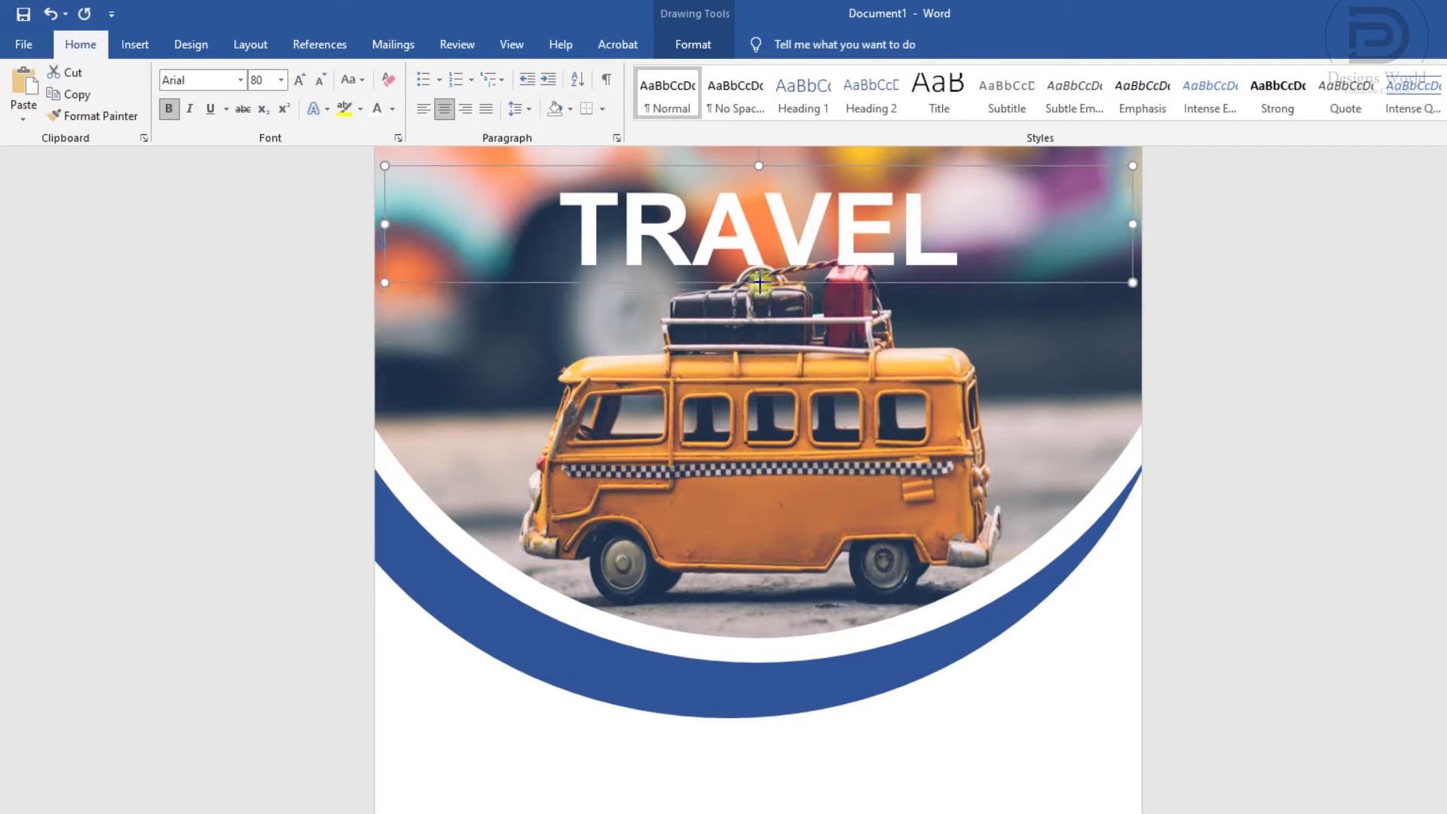
pyautogui.click(792, 475)
pyautogui.moveTo(757, 639); pyautogui.dragTo(768, 695)
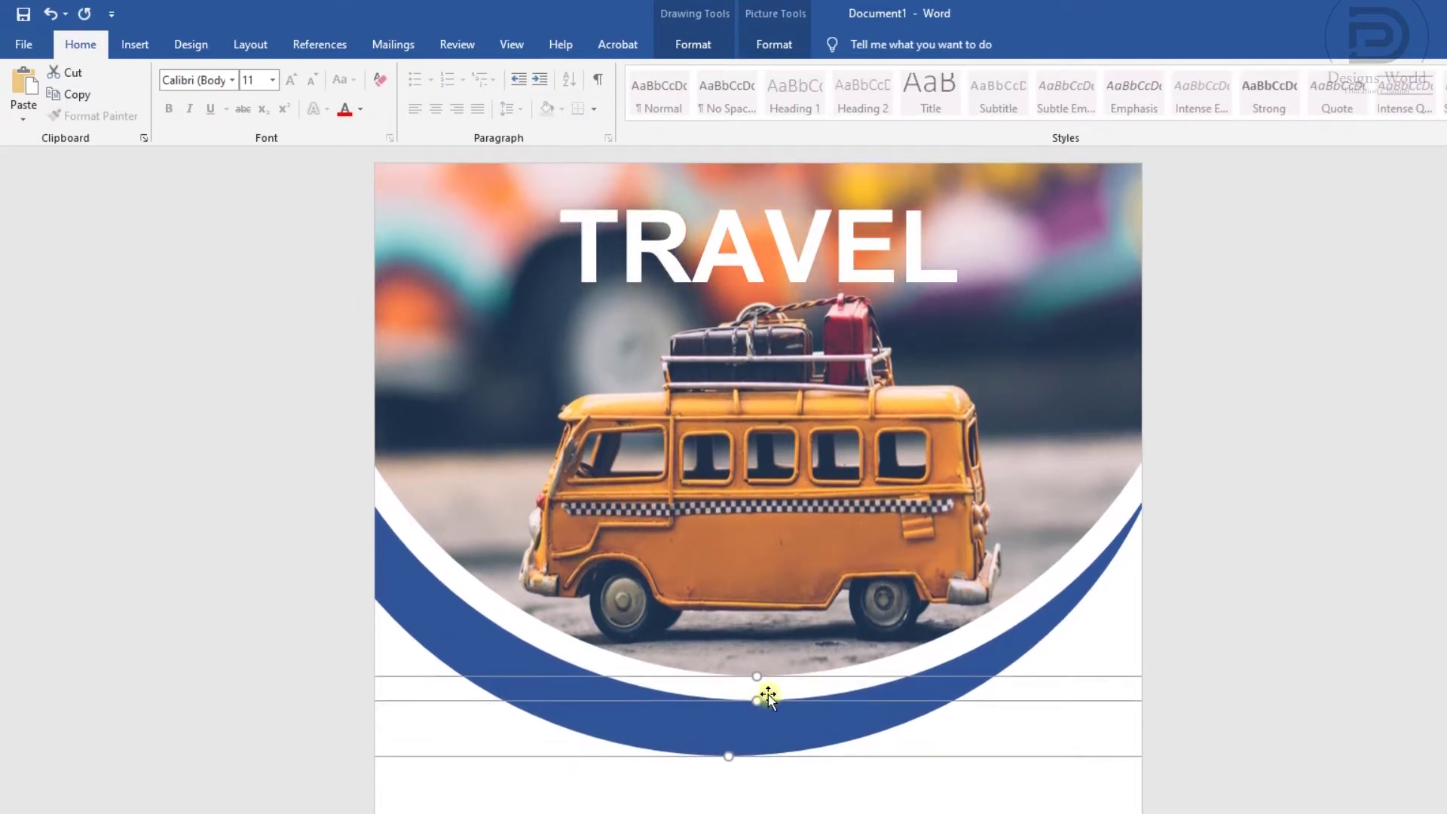
pyautogui.moveTo(768, 695); pyautogui.dragTo(780, 701)
pyautogui.click(1194, 638)
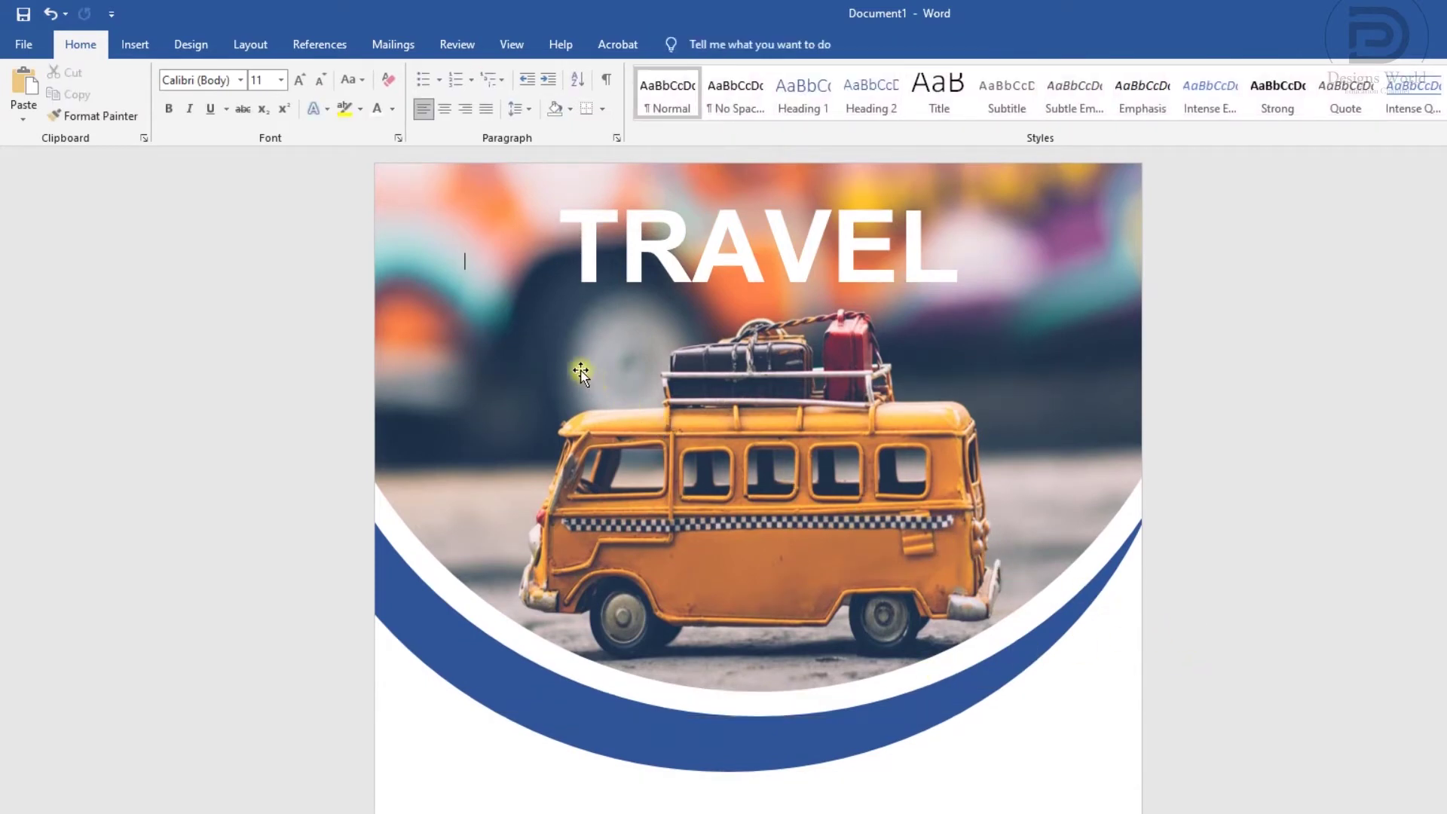
pyautogui.click(135, 52)
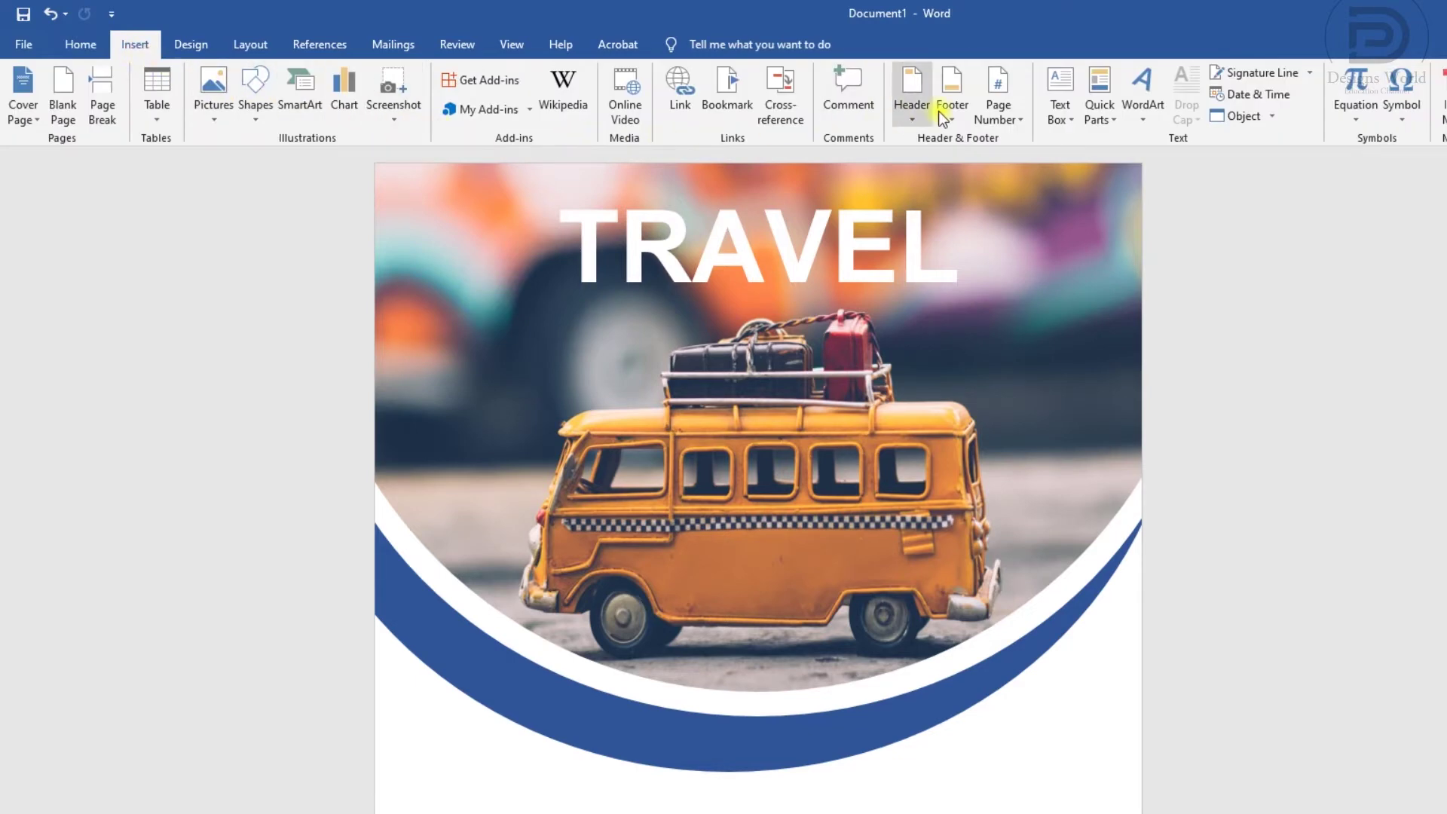
# Draw a small text box below TRAVEL and bring in THE WORLD from the notes
pyautogui.click(1059, 105)
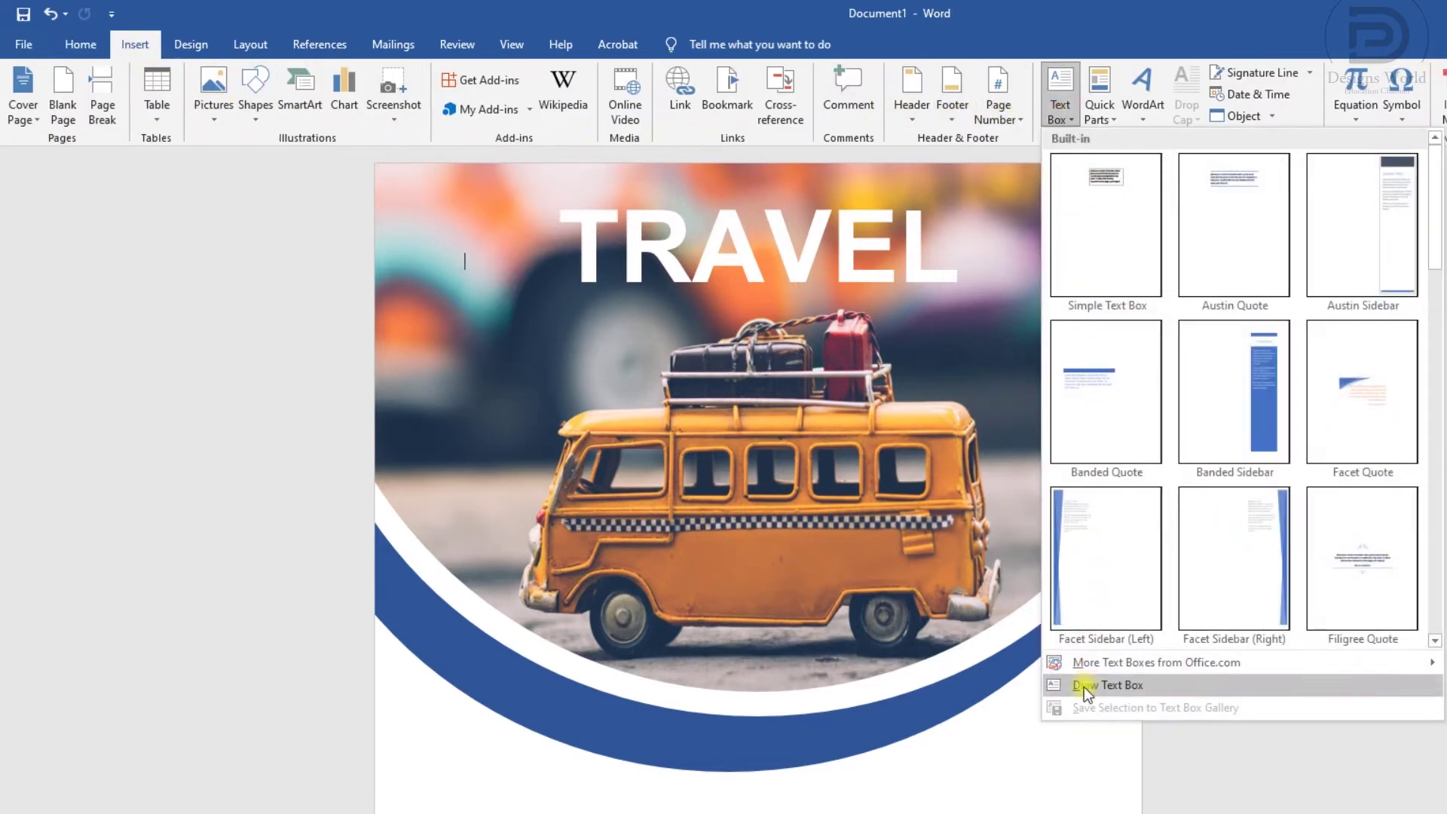
pyautogui.click(1087, 686)
pyautogui.moveTo(581, 293); pyautogui.dragTo(952, 337)
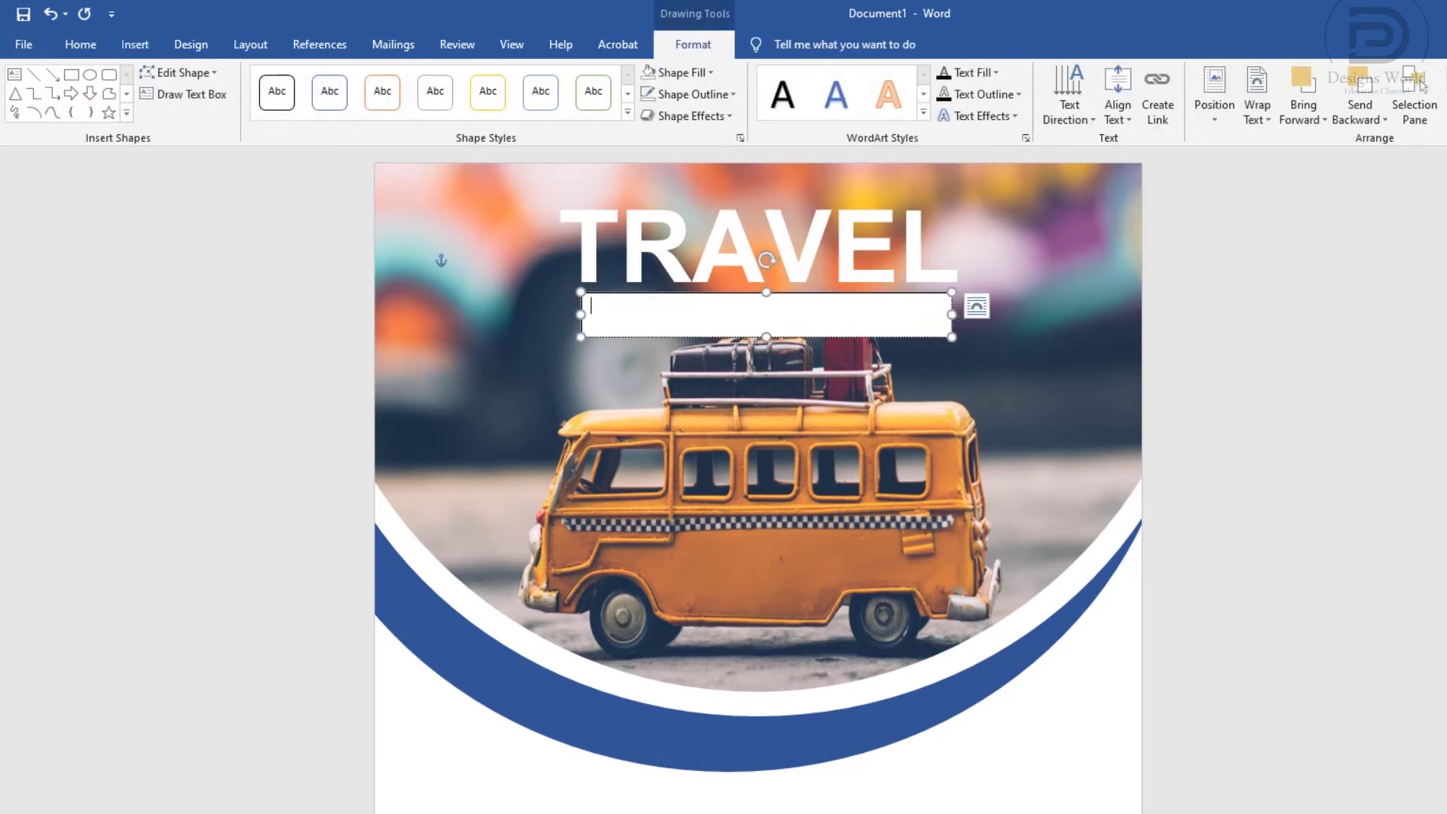
pyautogui.hotkey('alt', 'Tab')
pyautogui.moveTo(414, 389); pyautogui.dragTo(330, 387)
pyautogui.hotkey('alt', 'Tab')
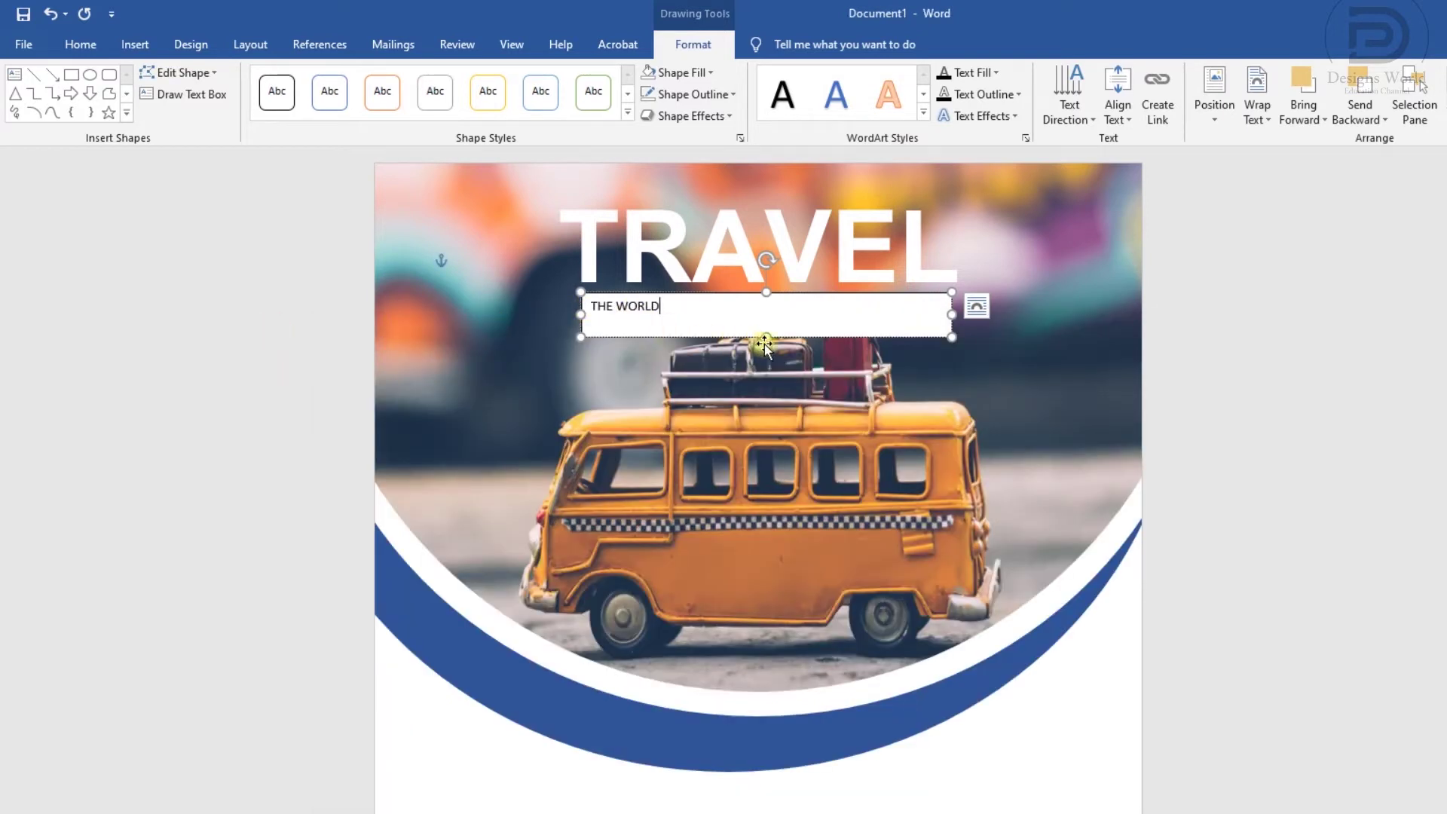
# Make THE WORLD centred, bold Arial at size 25
pyautogui.moveTo(719, 319); pyautogui.dragTo(566, 297)
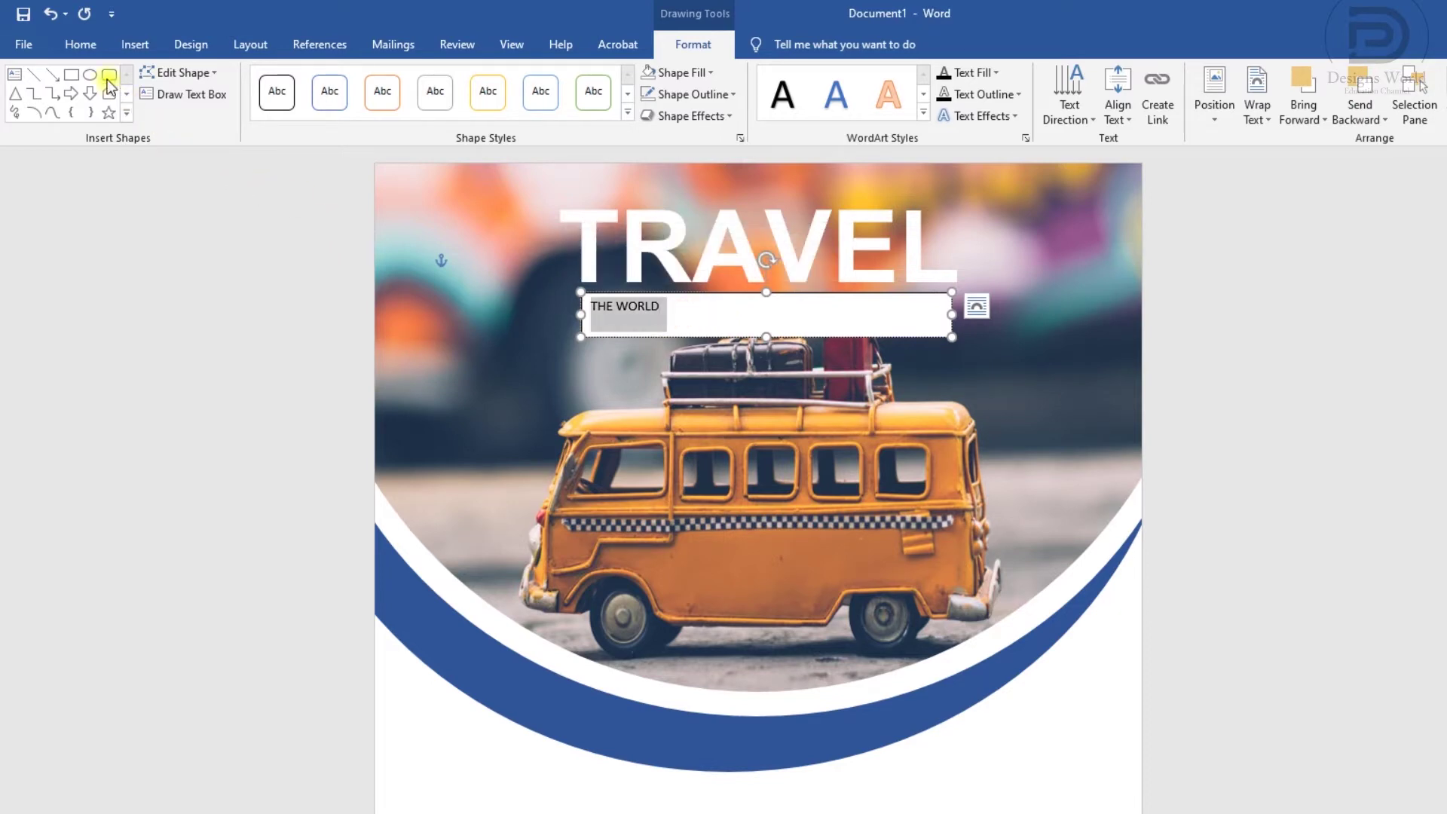
pyautogui.click(82, 46)
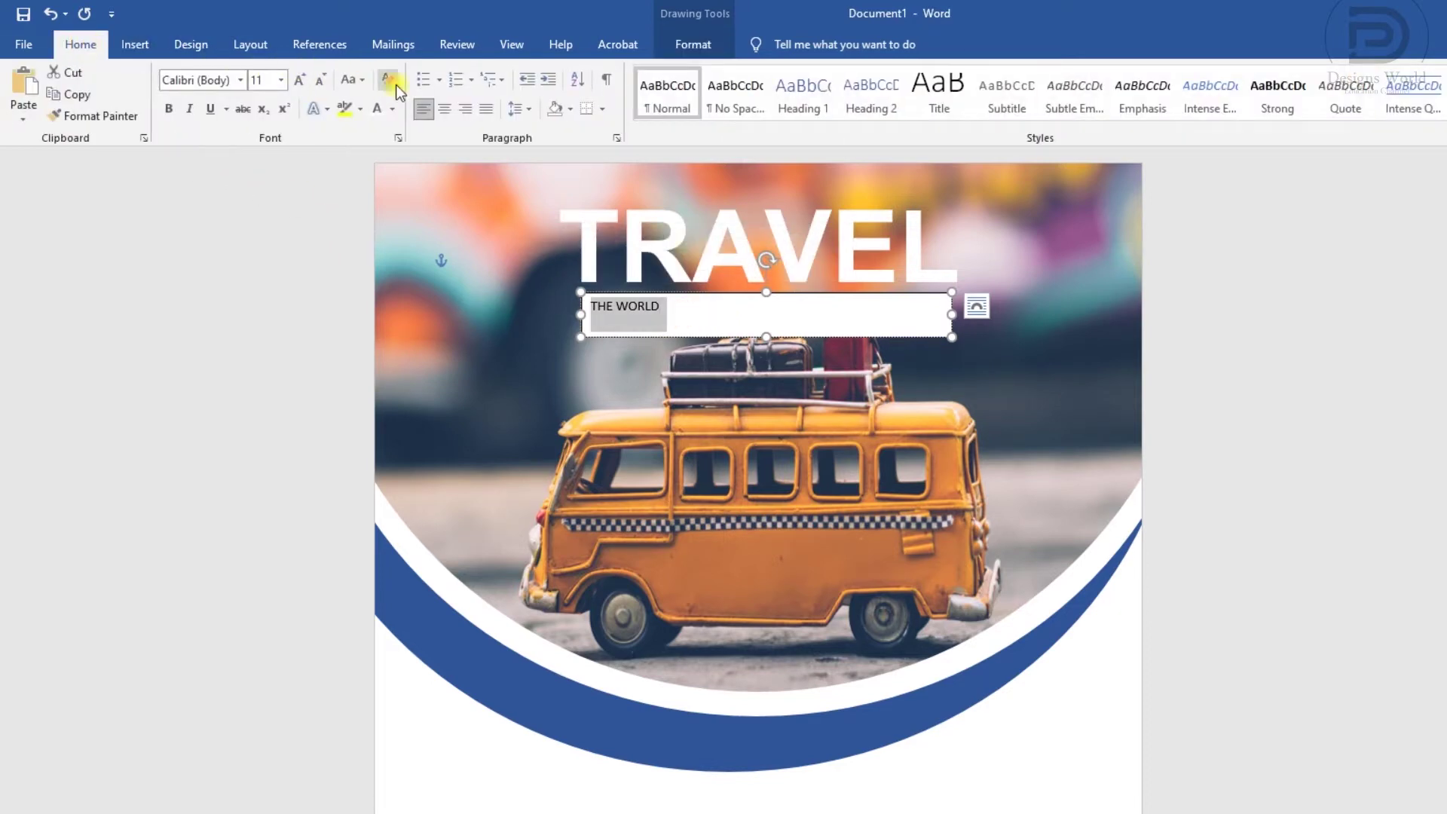
pyautogui.click(443, 109)
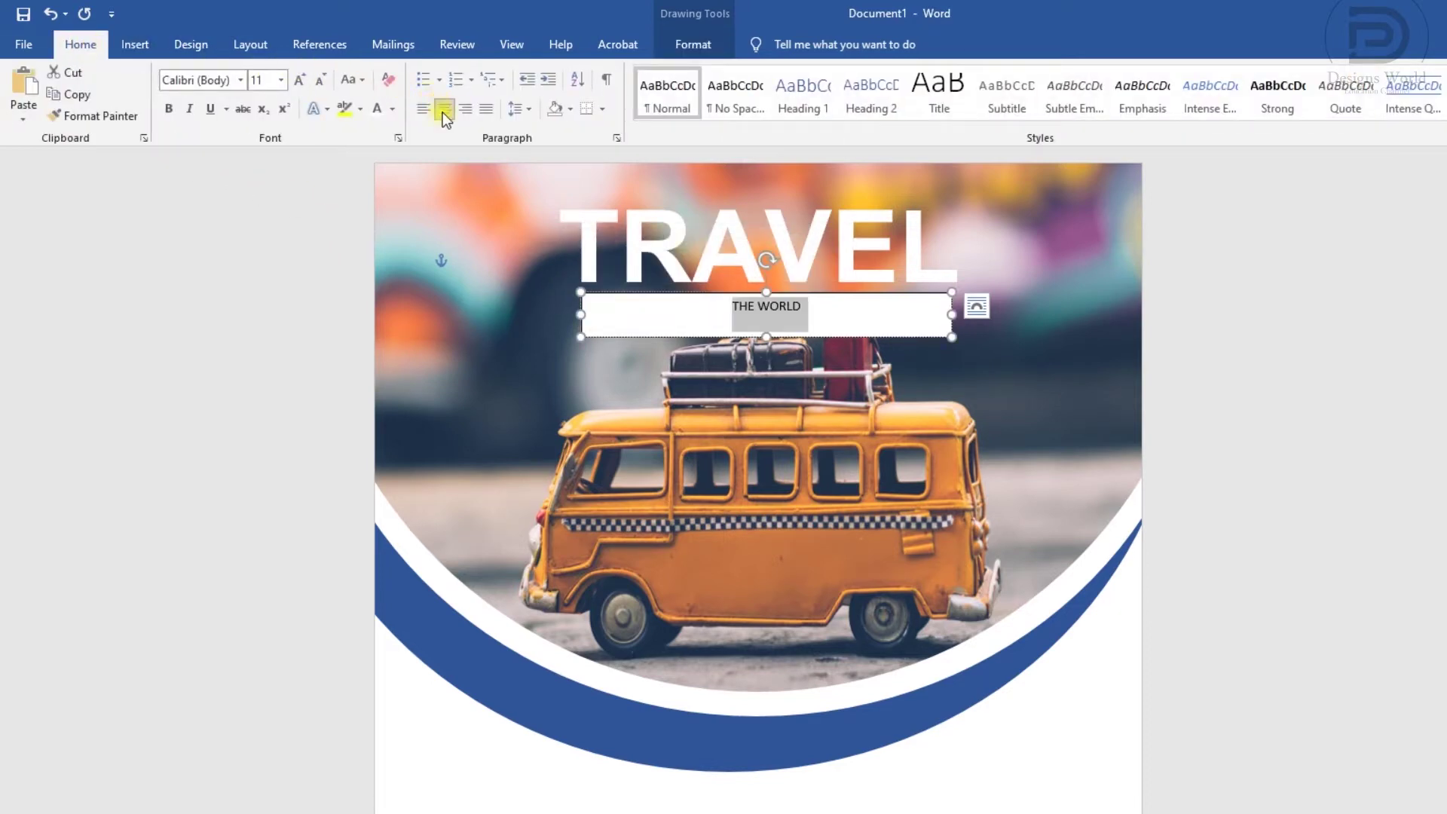
pyautogui.write('Arial')
pyautogui.press('Return')
pyautogui.click(261, 81)
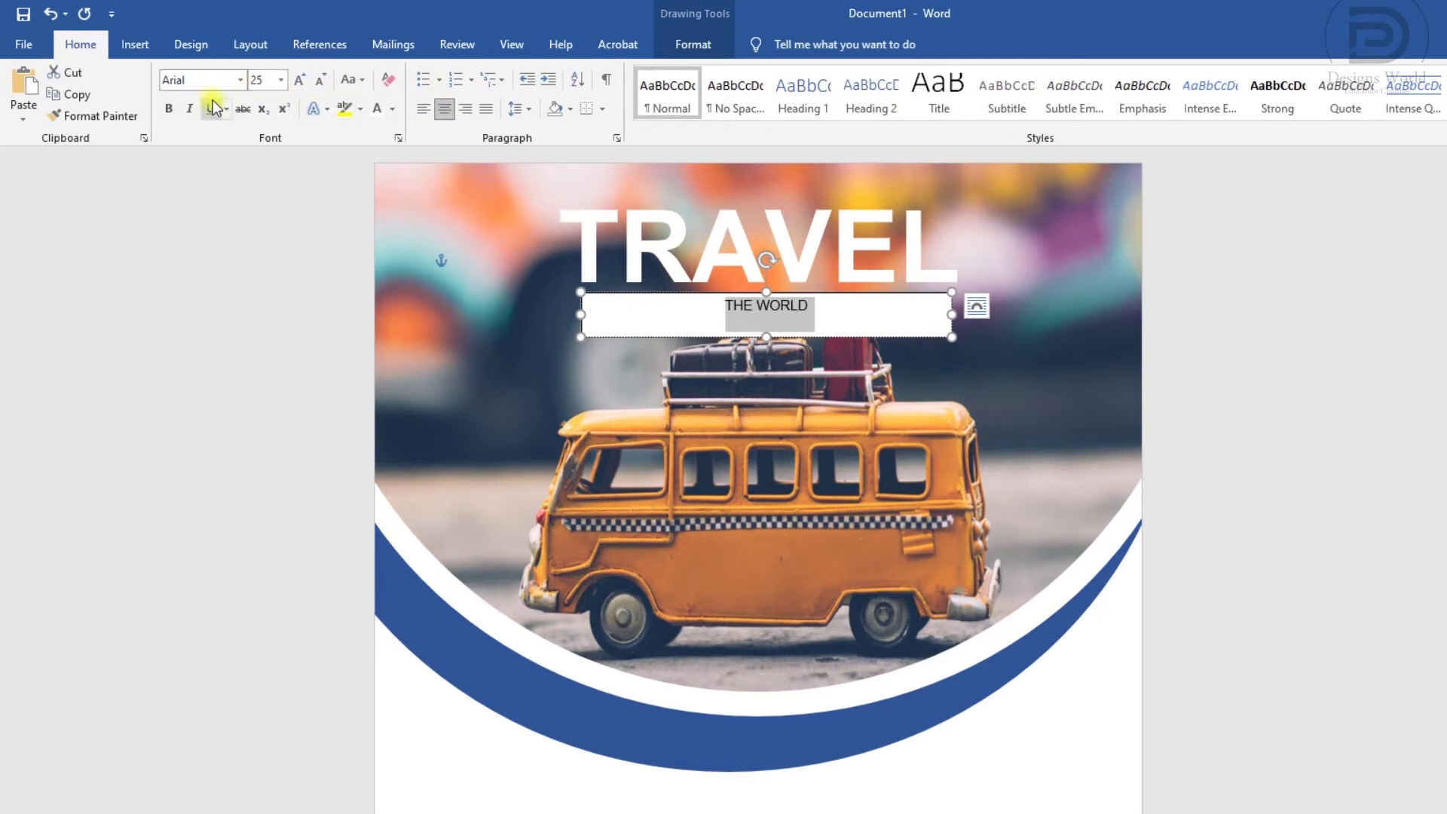
pyautogui.click(171, 111)
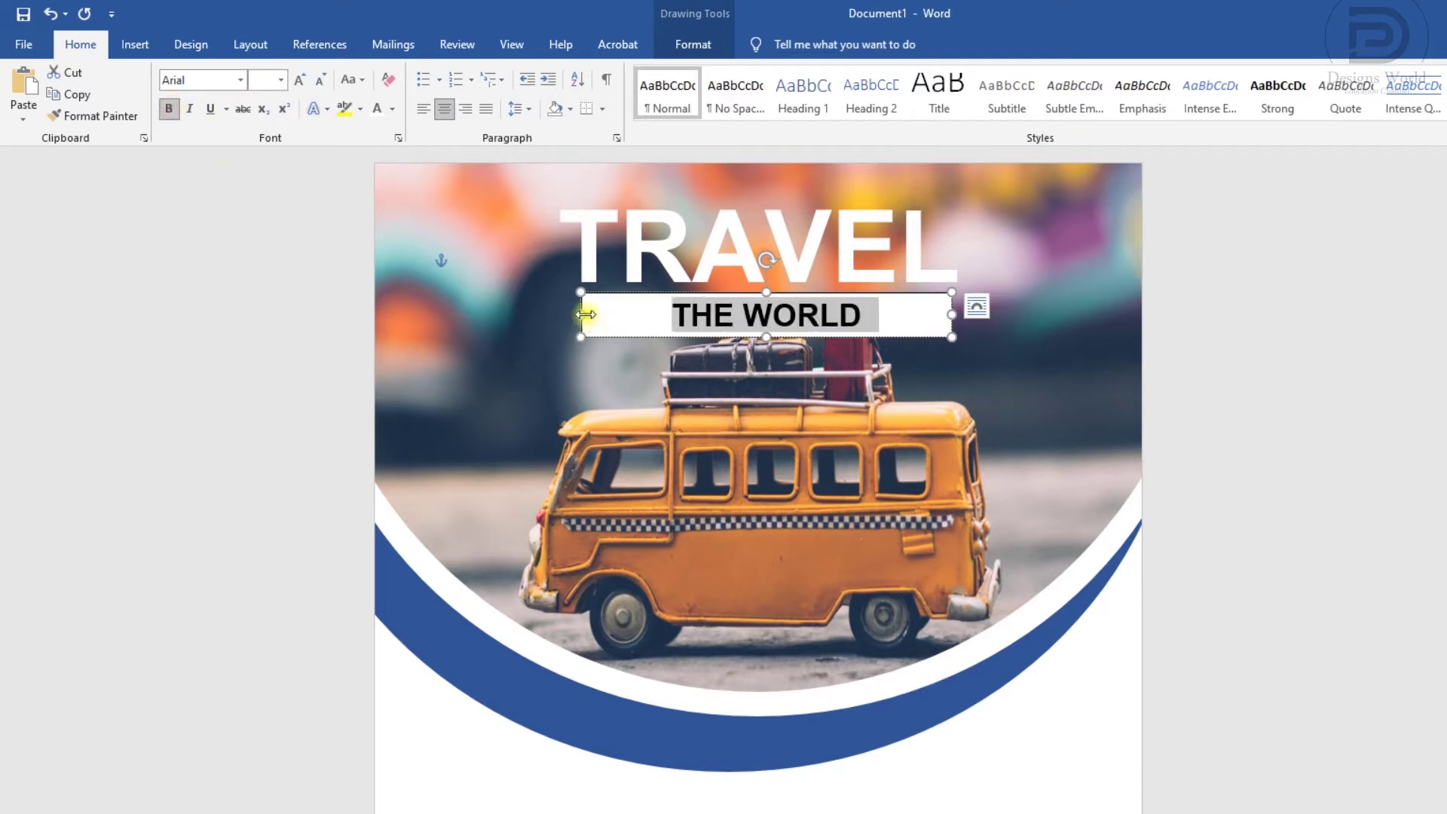
# Narrow the box, centre it under TRAVEL, and fill it red with no outline
pyautogui.moveTo(587, 314); pyautogui.dragTo(663, 316)
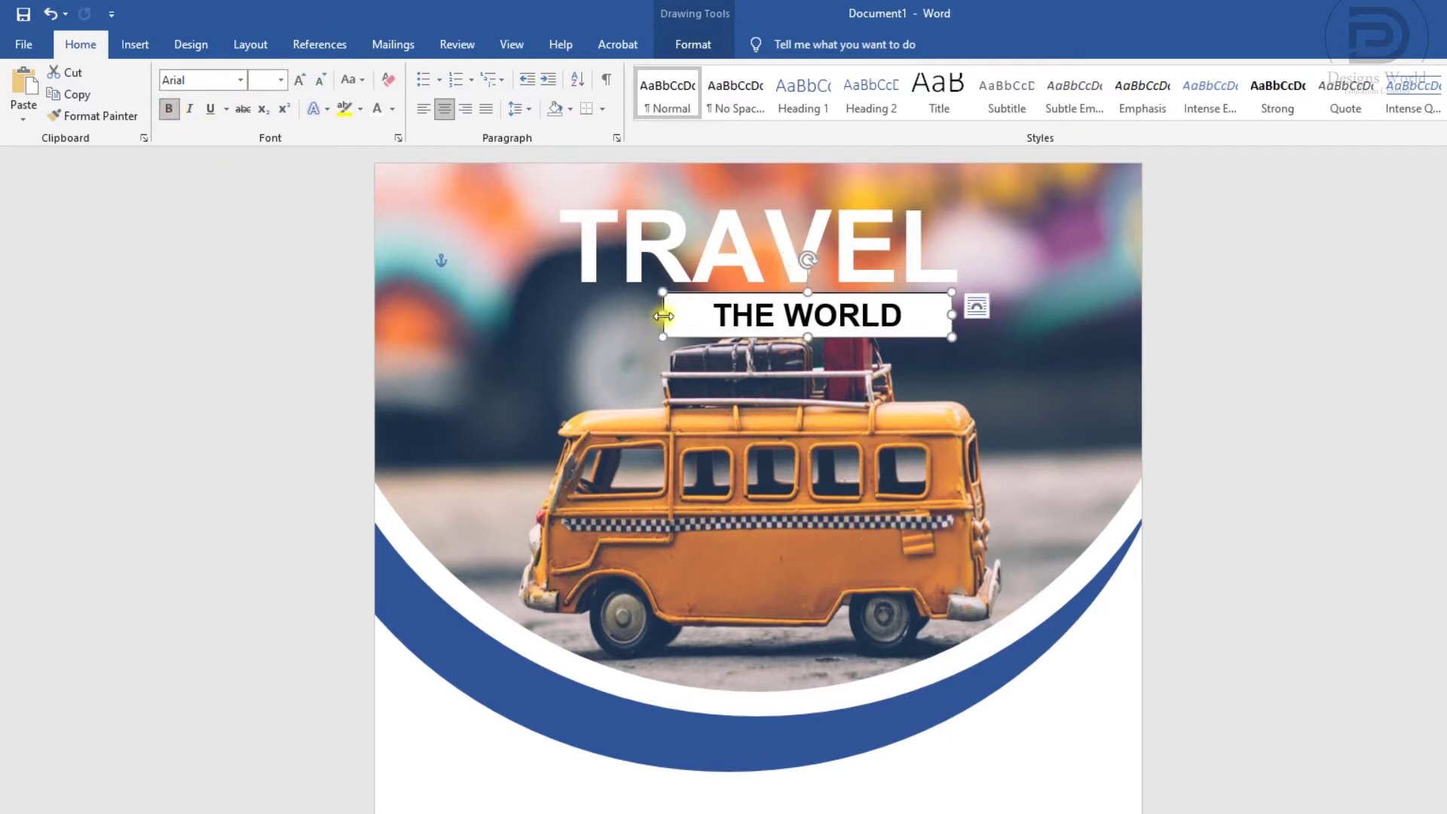
pyautogui.moveTo(815, 292); pyautogui.dragTo(782, 293)
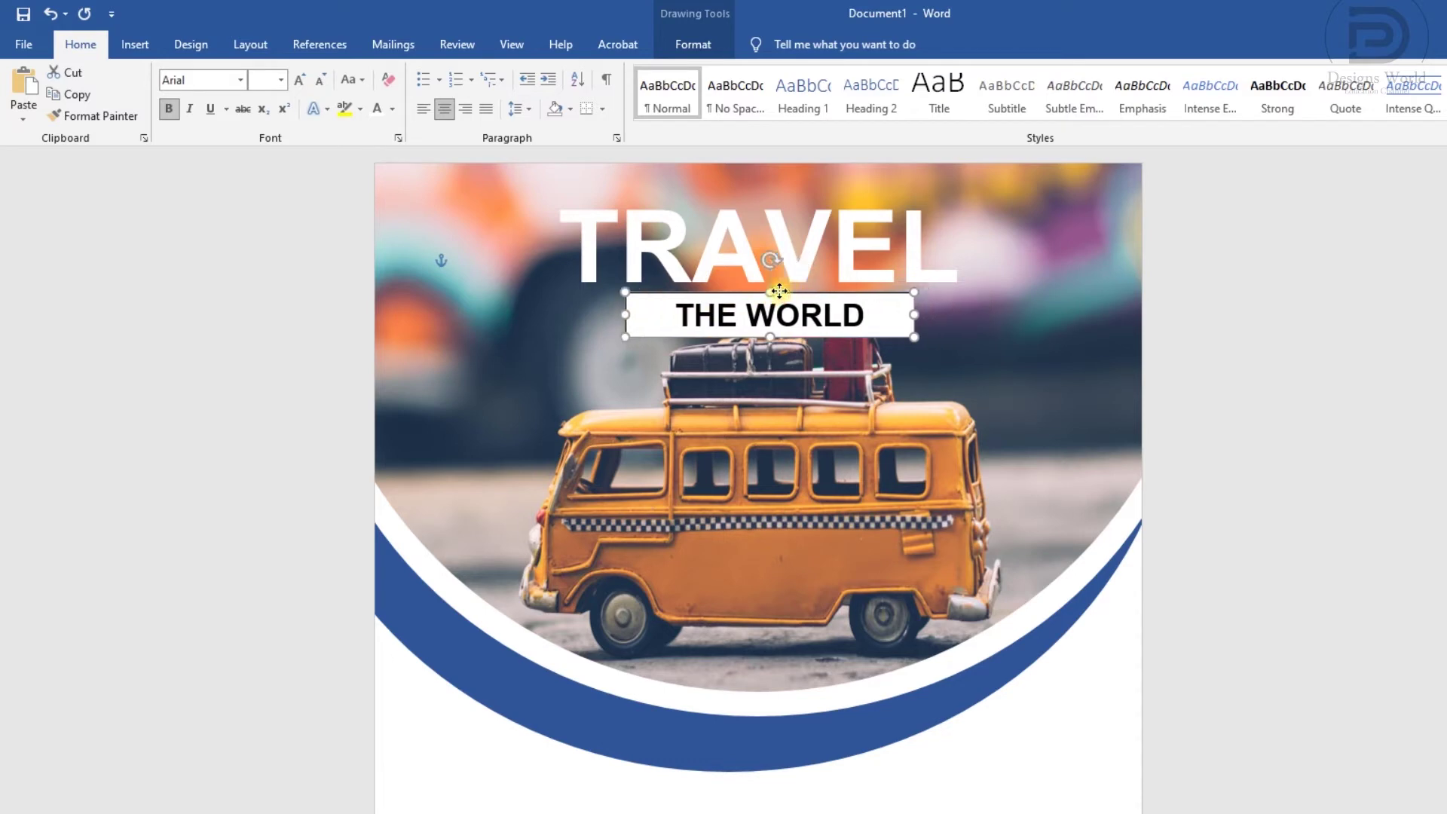
pyautogui.click(690, 43)
pyautogui.click(674, 73)
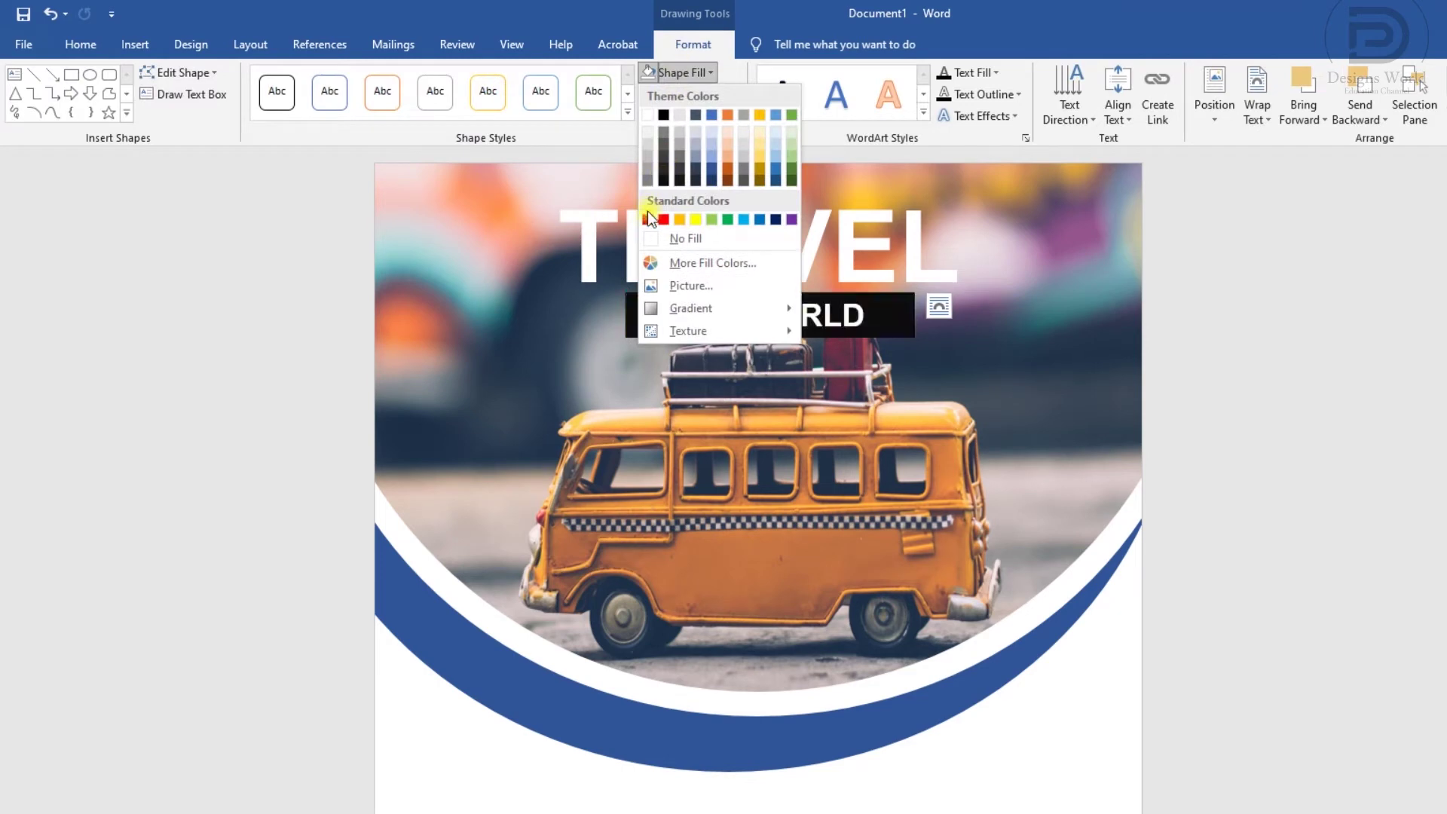
pyautogui.click(648, 220)
pyautogui.click(686, 104)
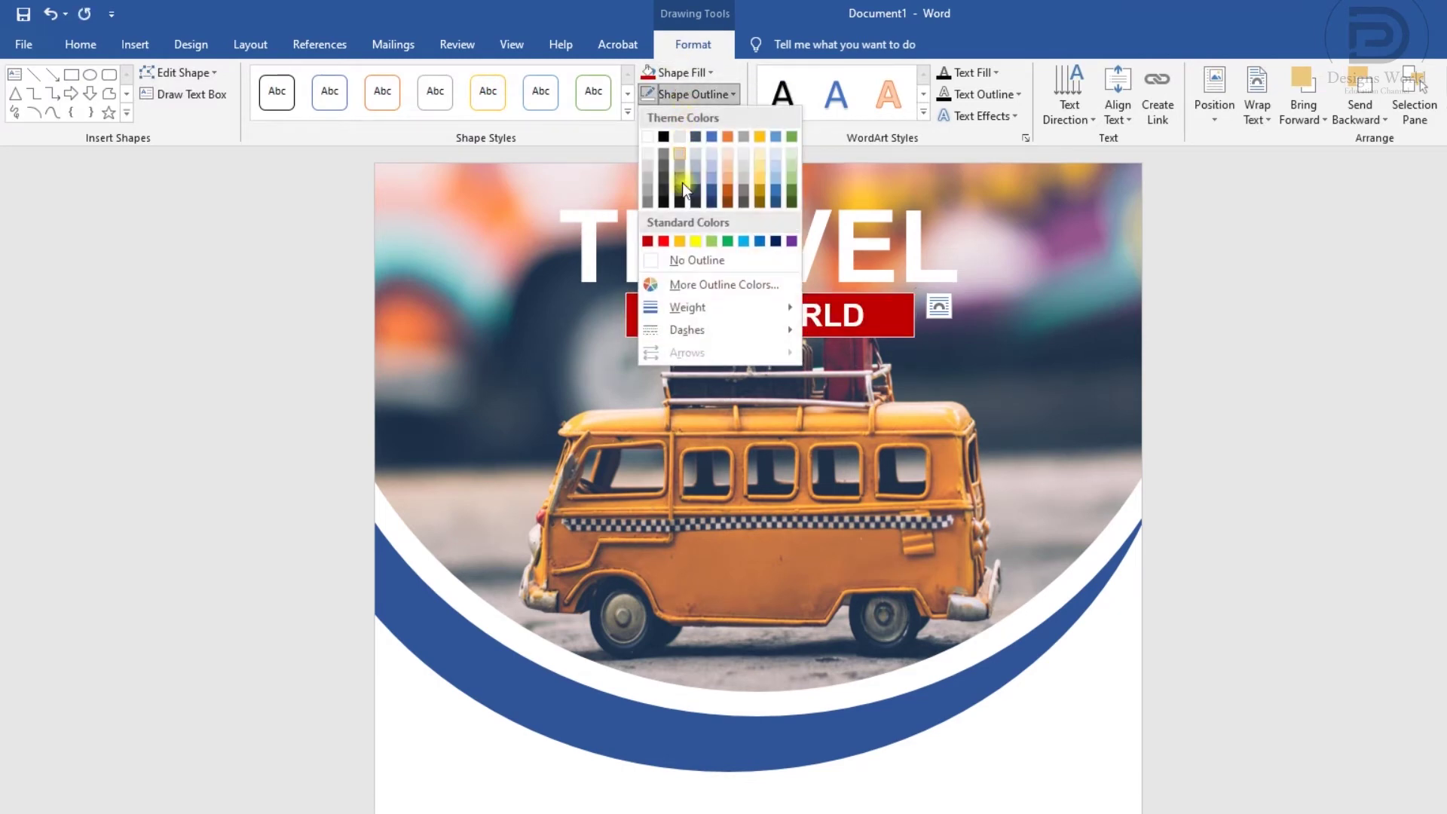
pyautogui.click(684, 261)
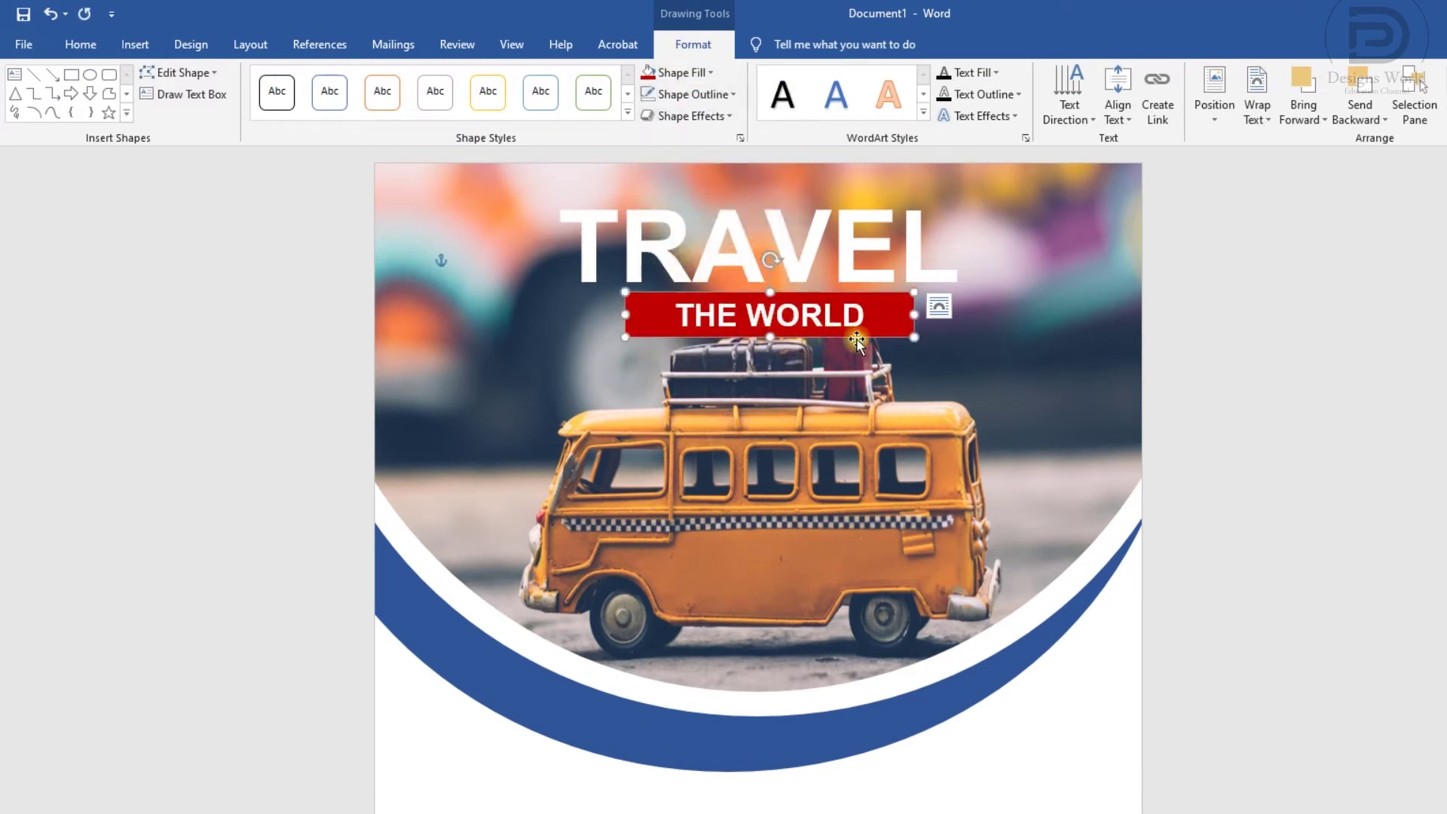
pyautogui.press('Left')
pyautogui.press('Left')
pyautogui.press('Left')
pyautogui.press('Left')
pyautogui.press('Left')
pyautogui.press('Left')
pyautogui.press('Left')
pyautogui.click(1299, 468)
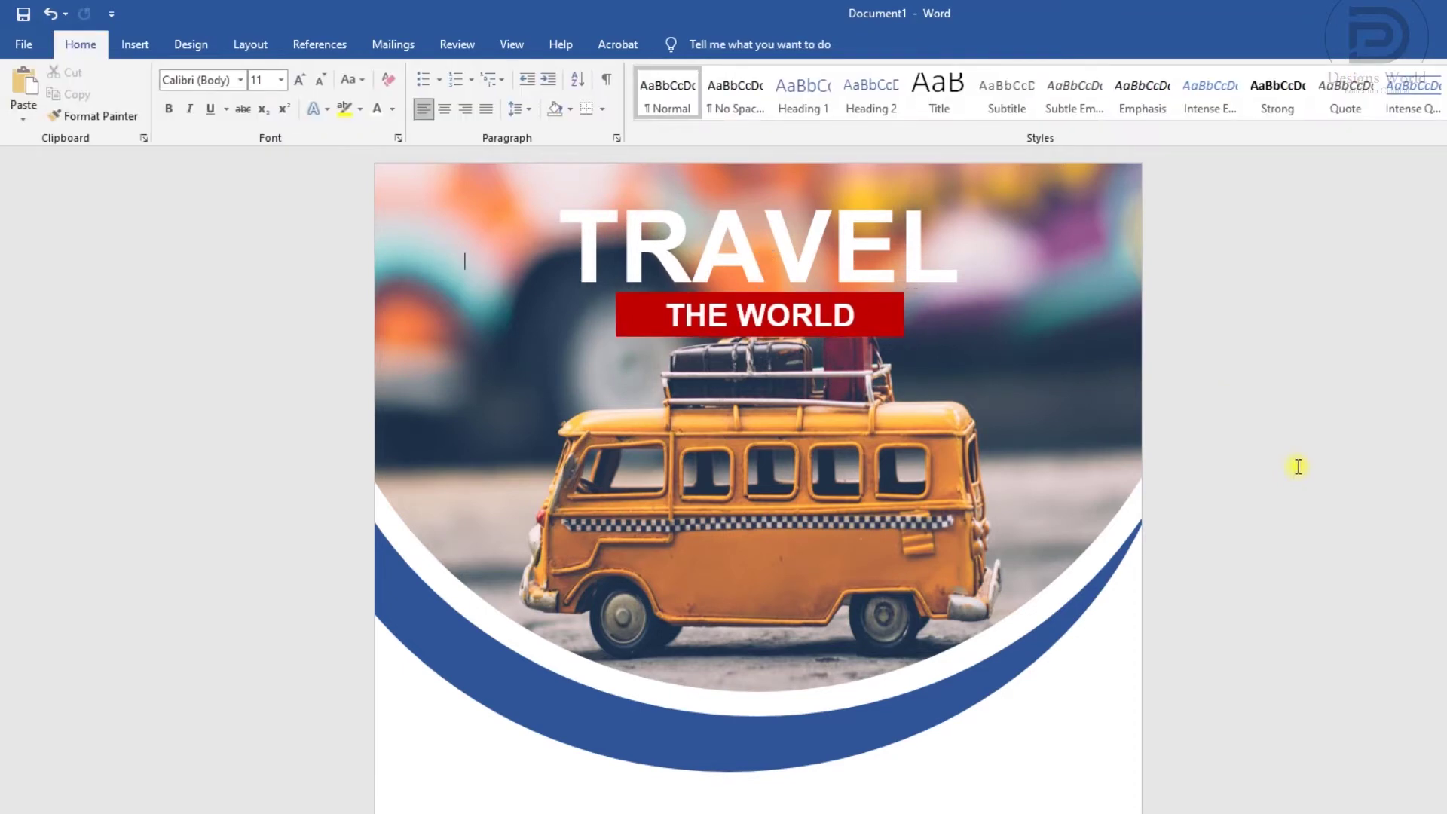
# Save the document as 'Flyer' in the recent Flyer folder using Save As
pyautogui.scroll(-1, 1229, 388)
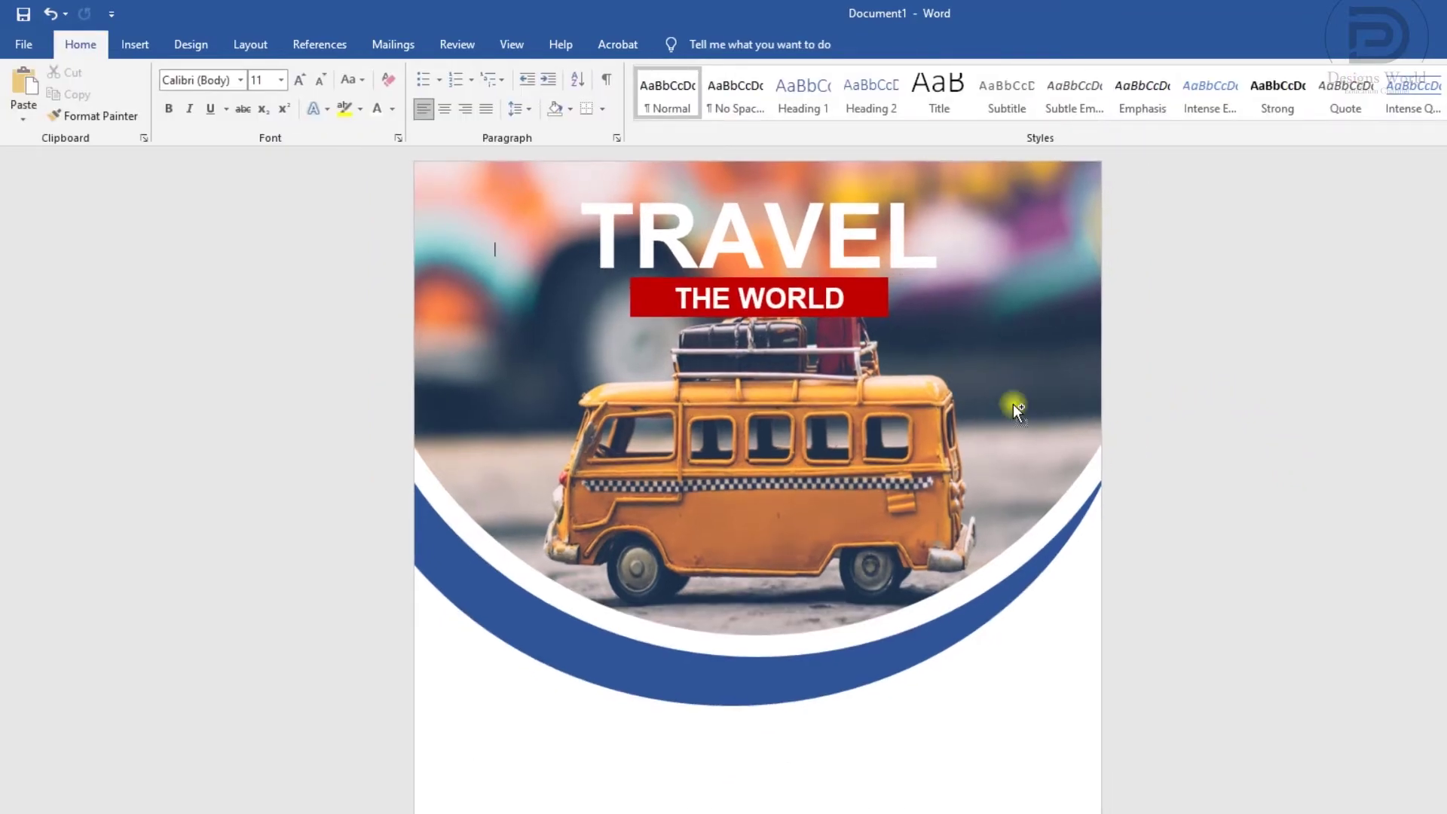
pyautogui.scroll(1, 1013, 405)
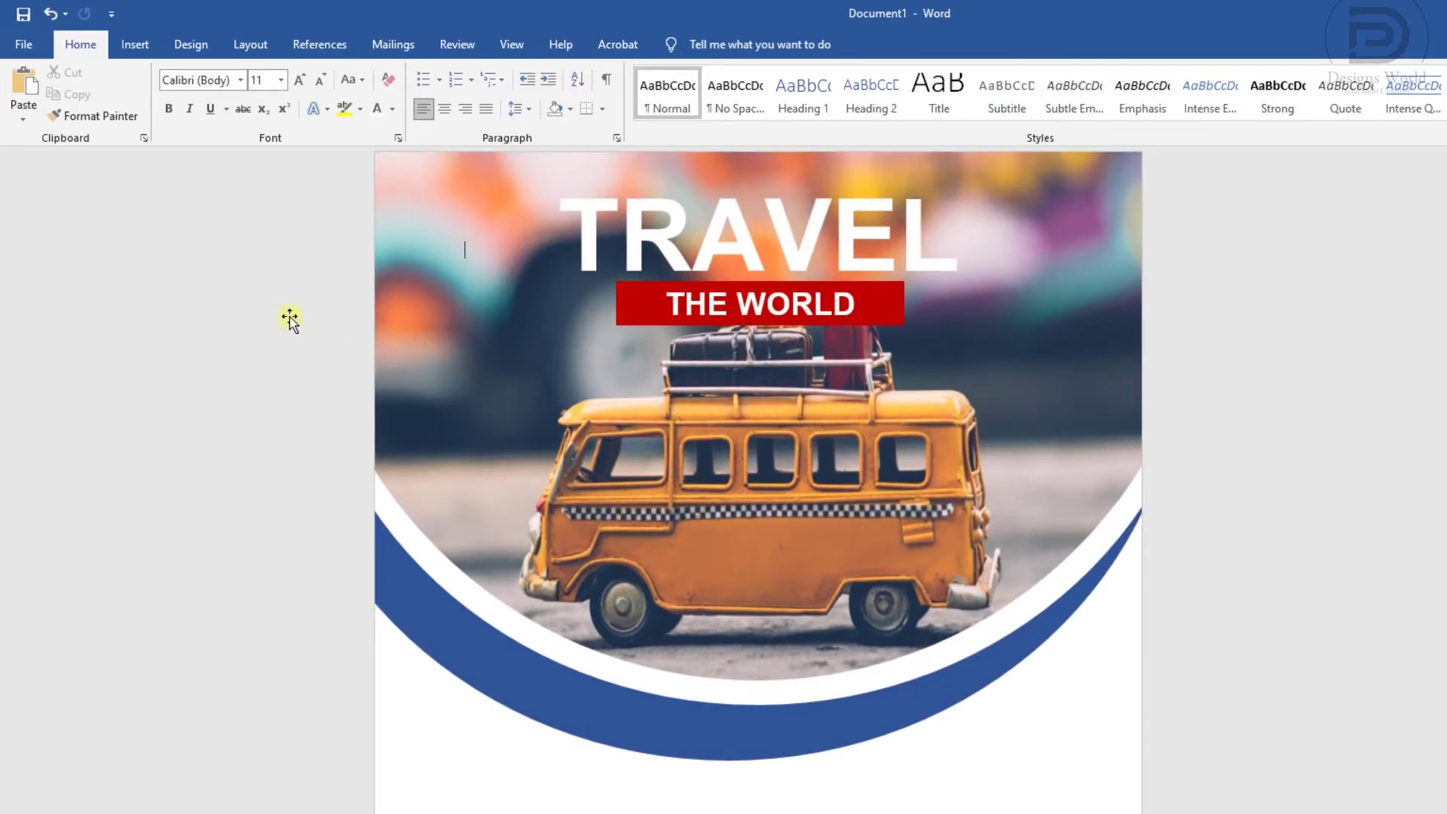
pyautogui.click(25, 44)
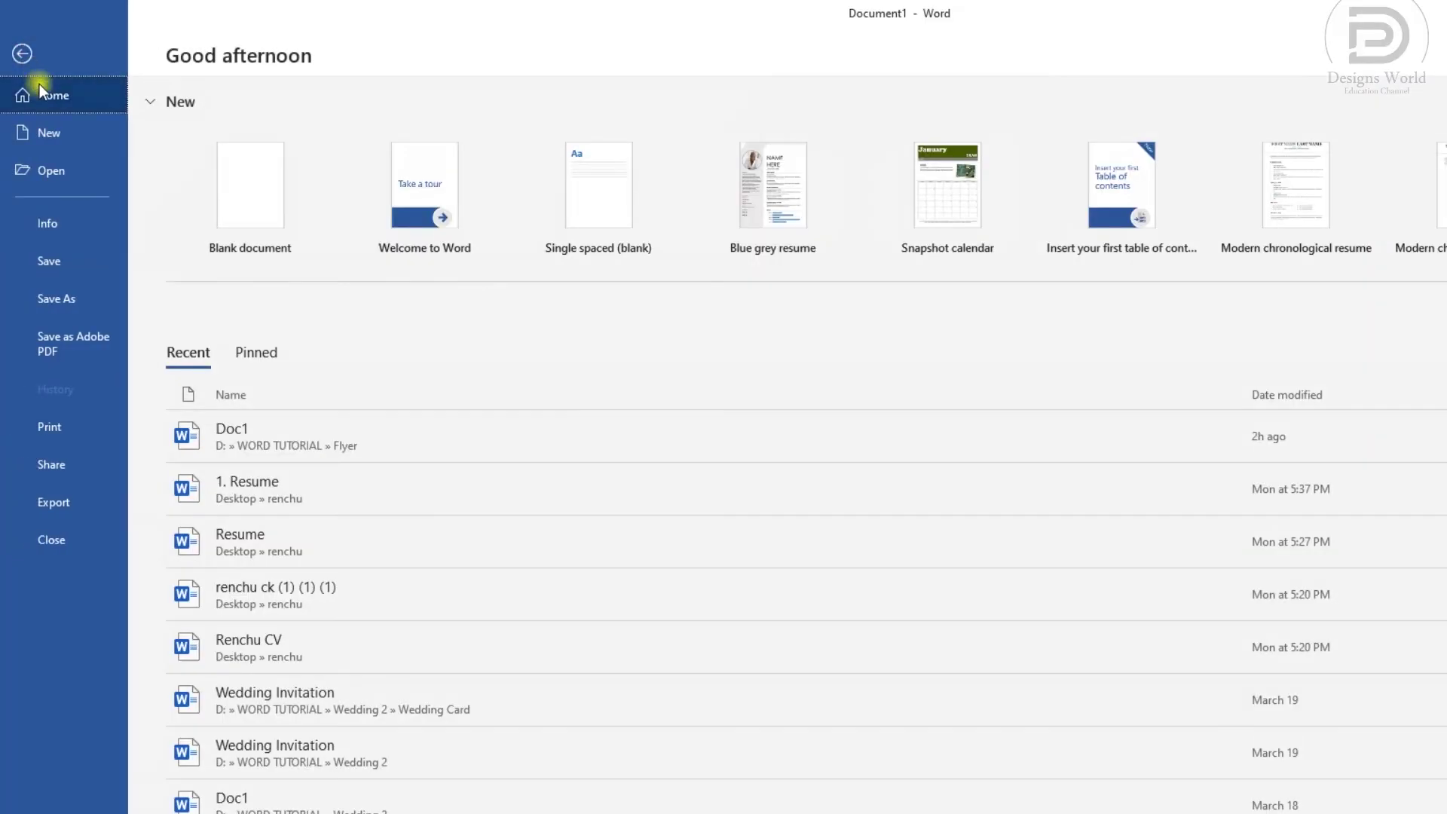
pyautogui.click(71, 295)
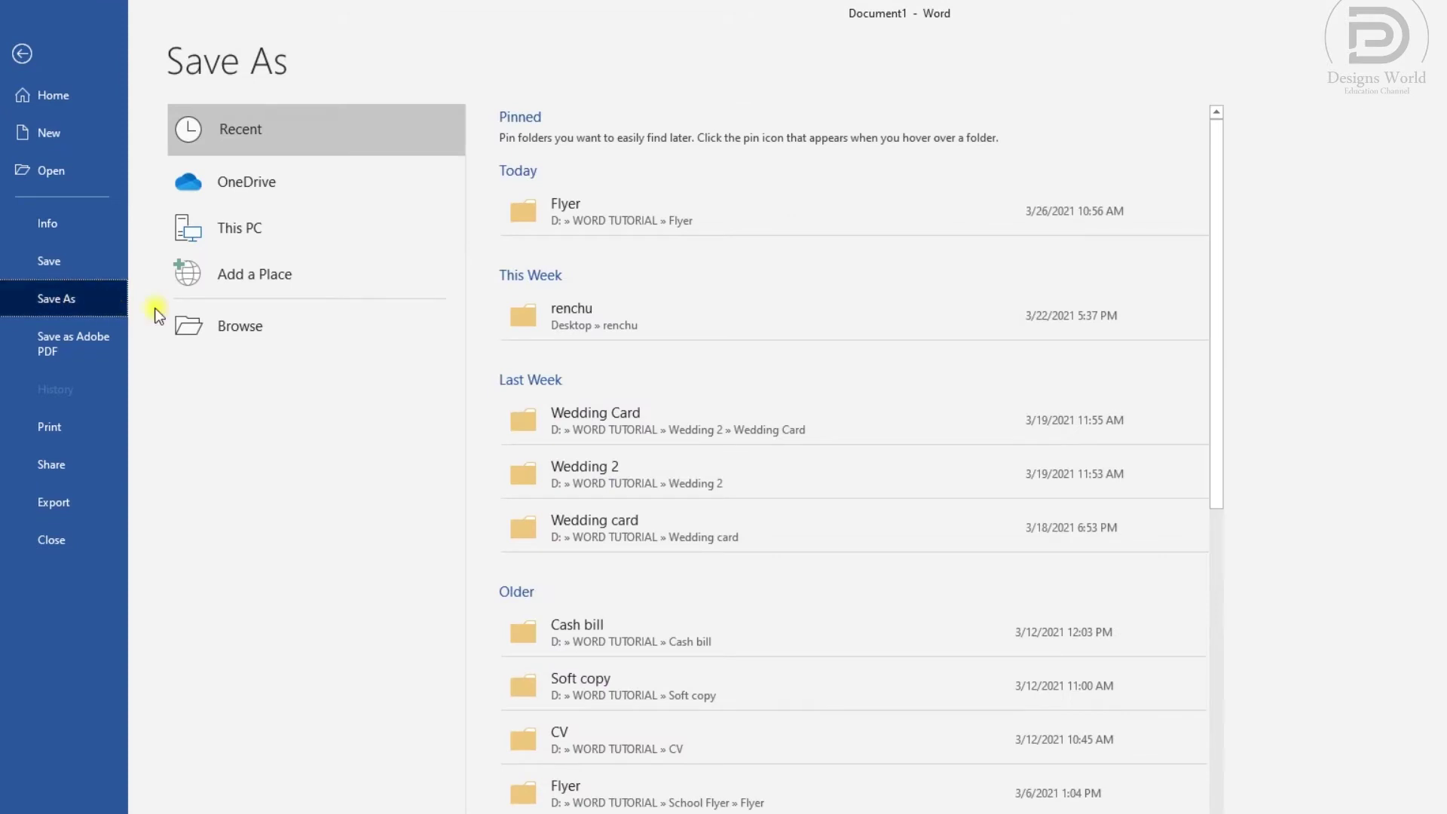
pyautogui.click(595, 222)
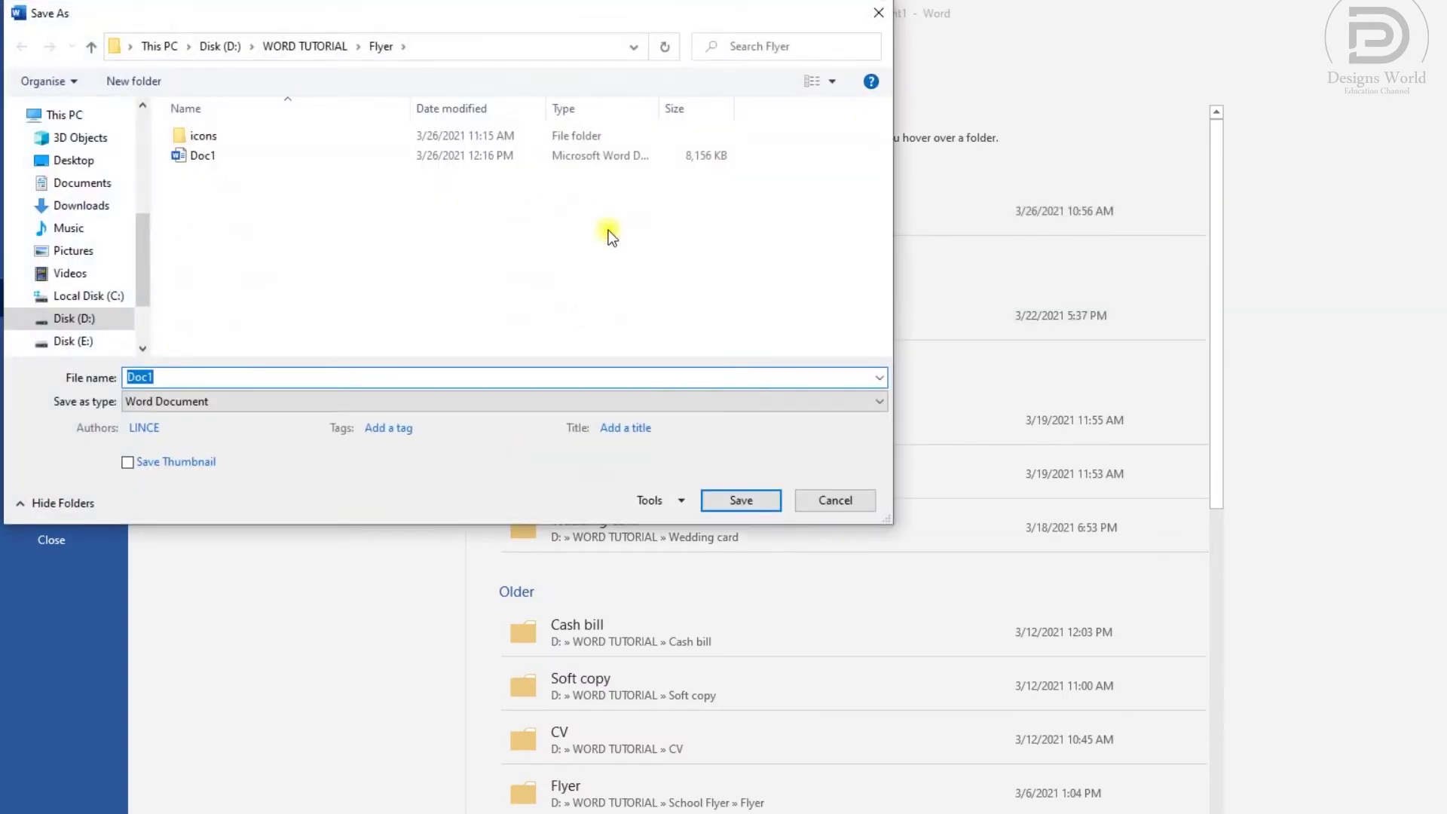
pyautogui.press('Return')
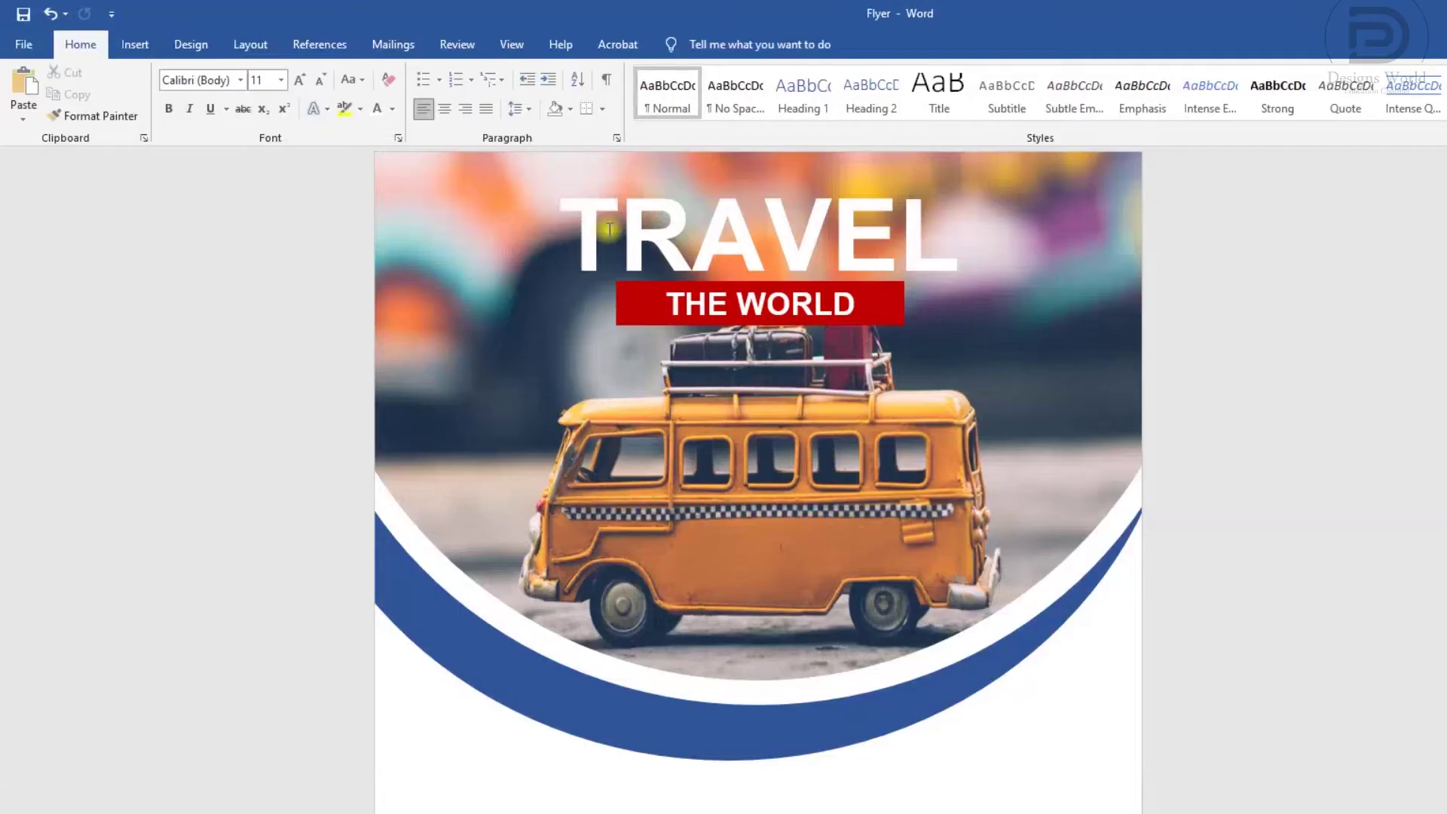
# Draw a blue oval circle over the lower left of the page
pyautogui.click(135, 43)
pyautogui.click(253, 98)
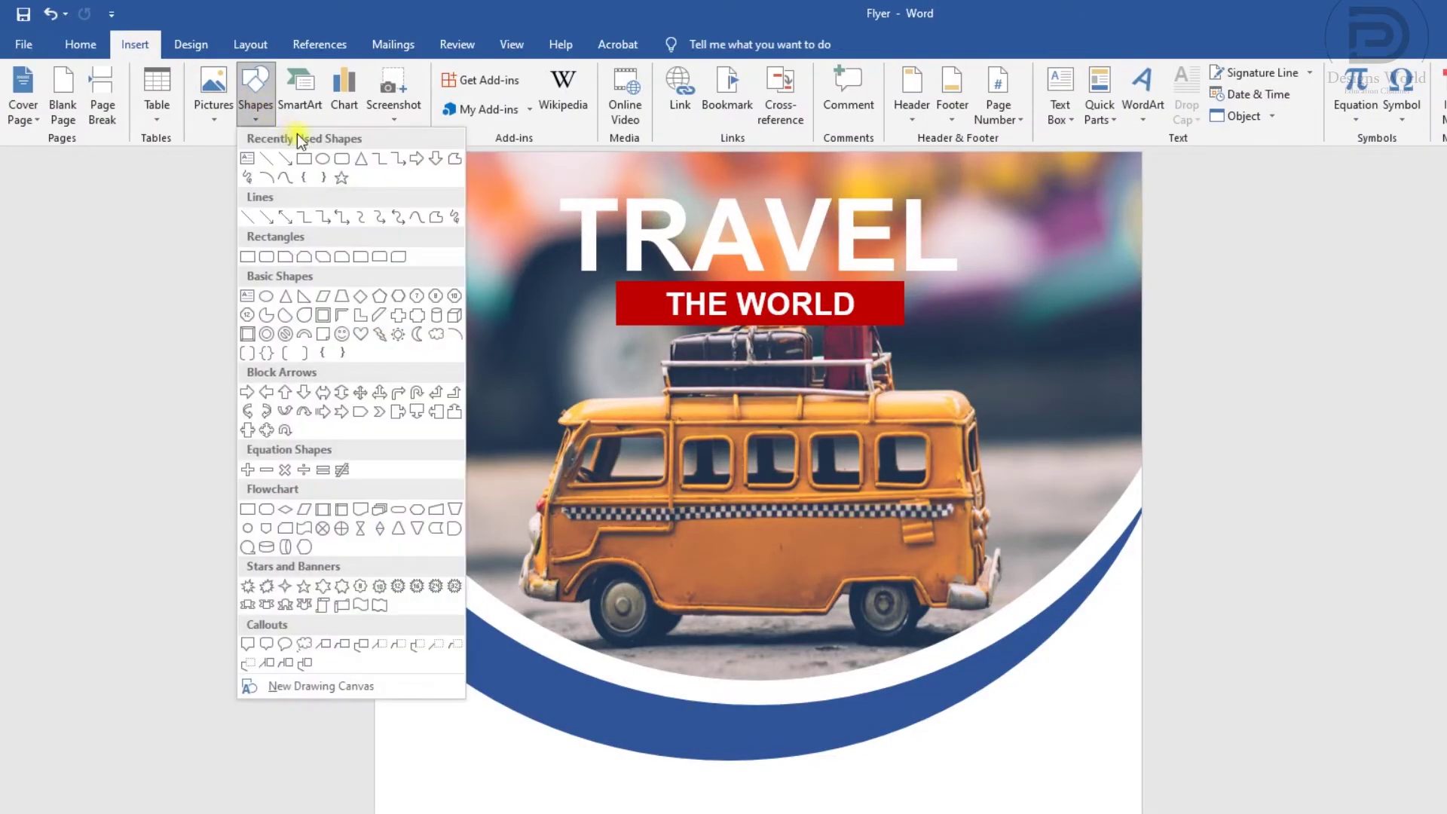
pyautogui.click(323, 158)
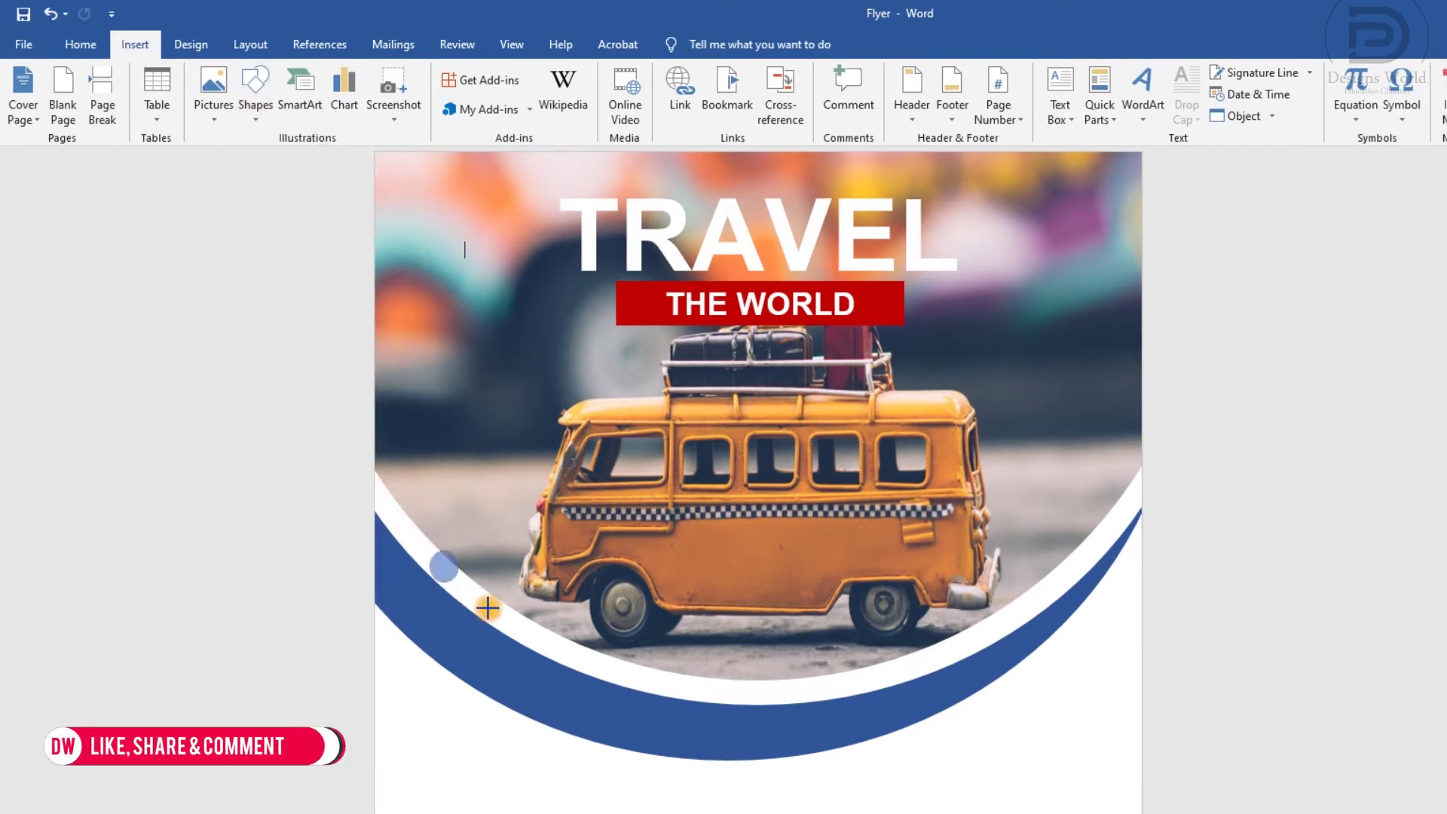
pyautogui.moveTo(476, 596); pyautogui.dragTo(615, 781)
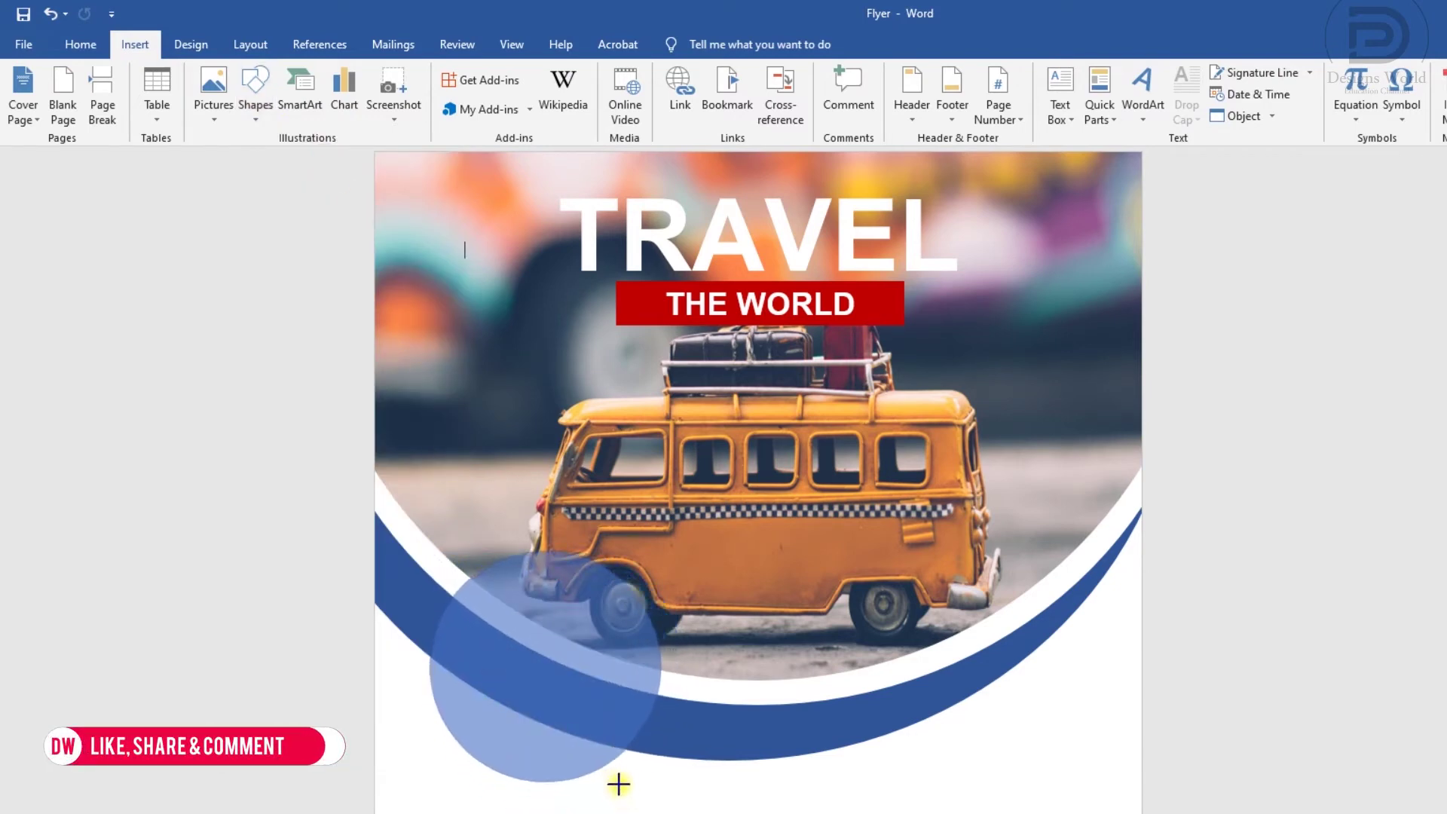
pyautogui.moveTo(615, 781); pyautogui.dragTo(609, 786)
pyautogui.moveTo(573, 709); pyautogui.dragTo(575, 706)
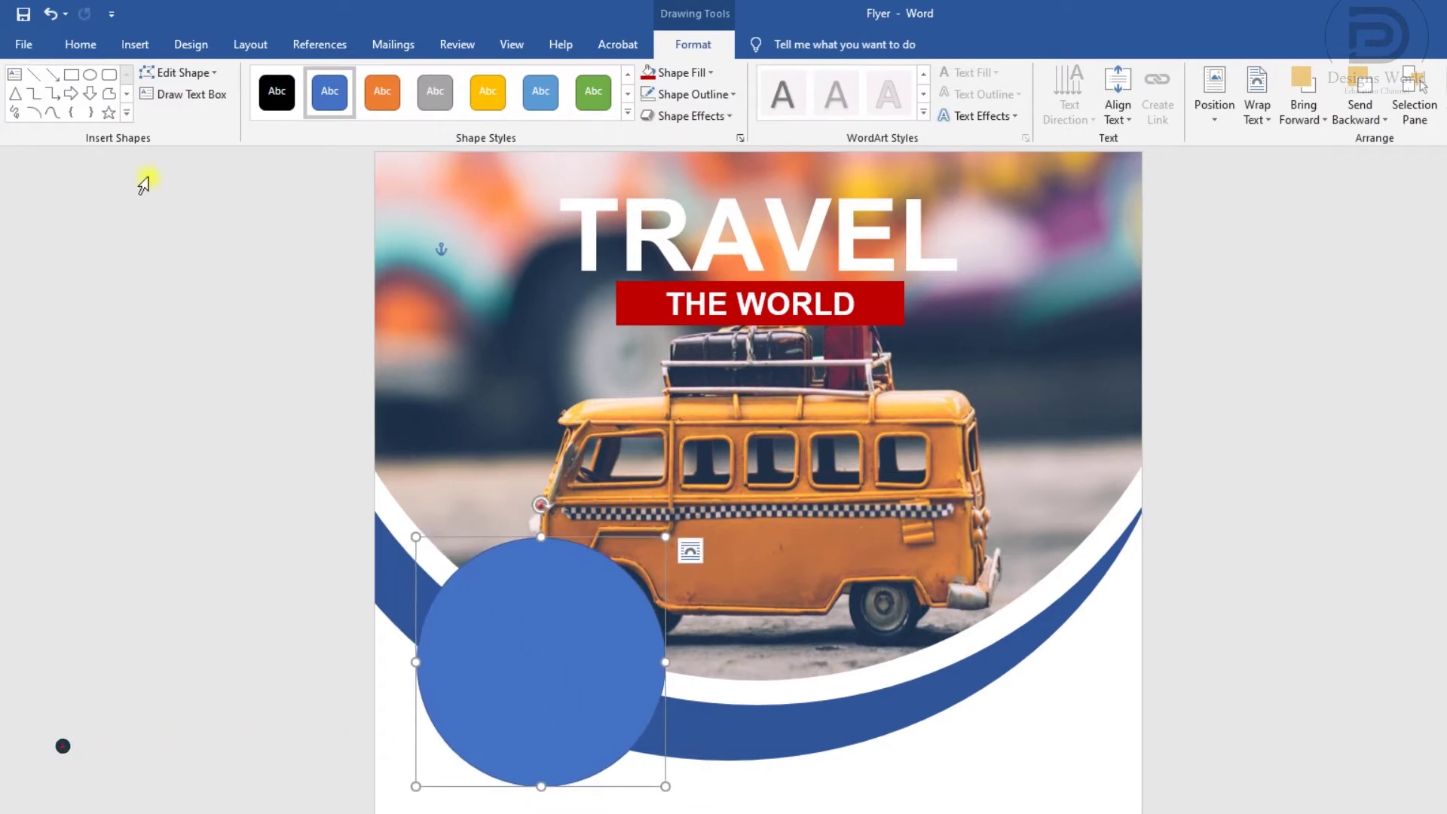
# Copy and paste two more circles, placing them in the middle and right, slightly smaller
pyautogui.click(79, 45)
pyautogui.click(75, 94)
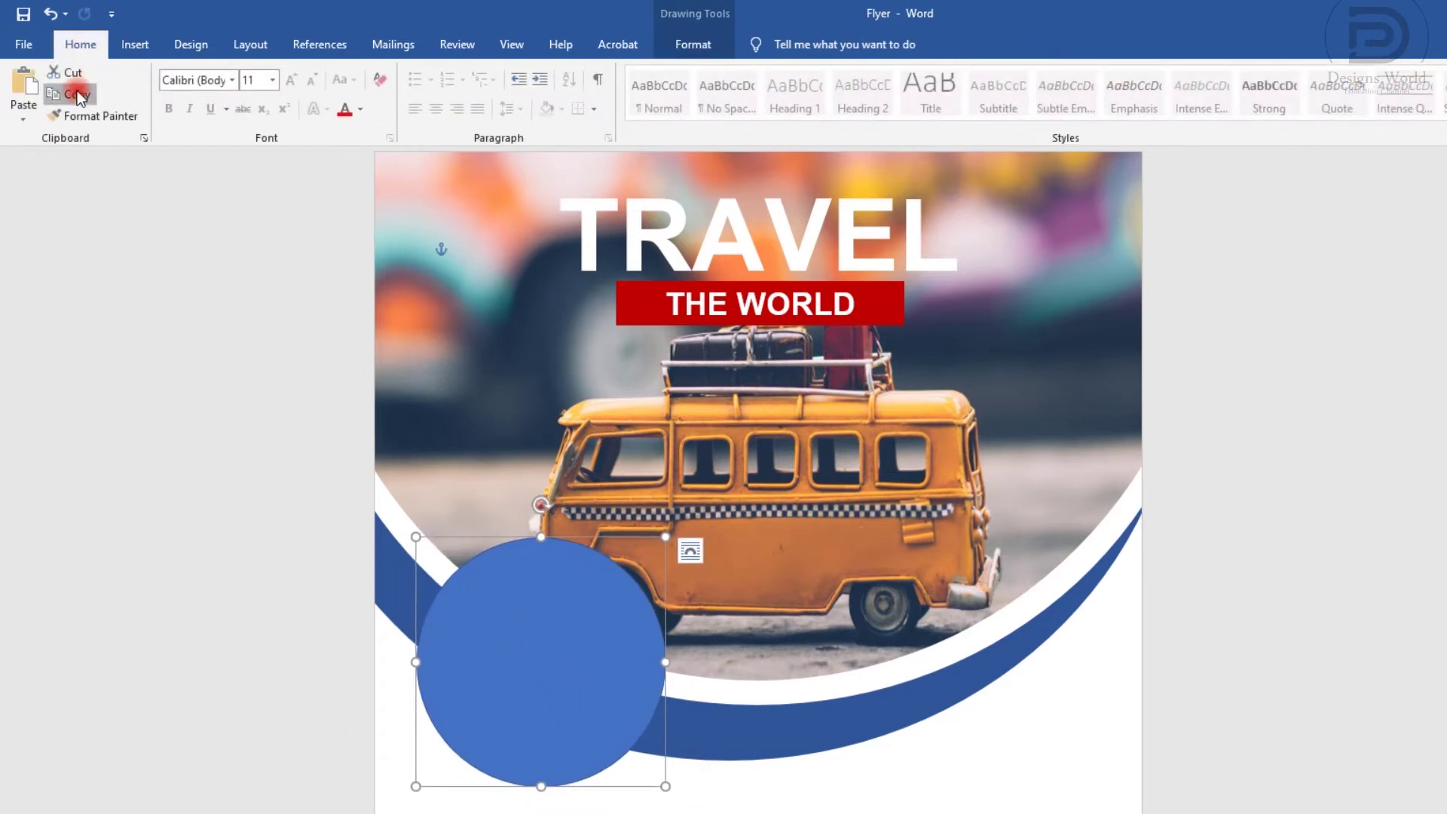
pyautogui.click(24, 92)
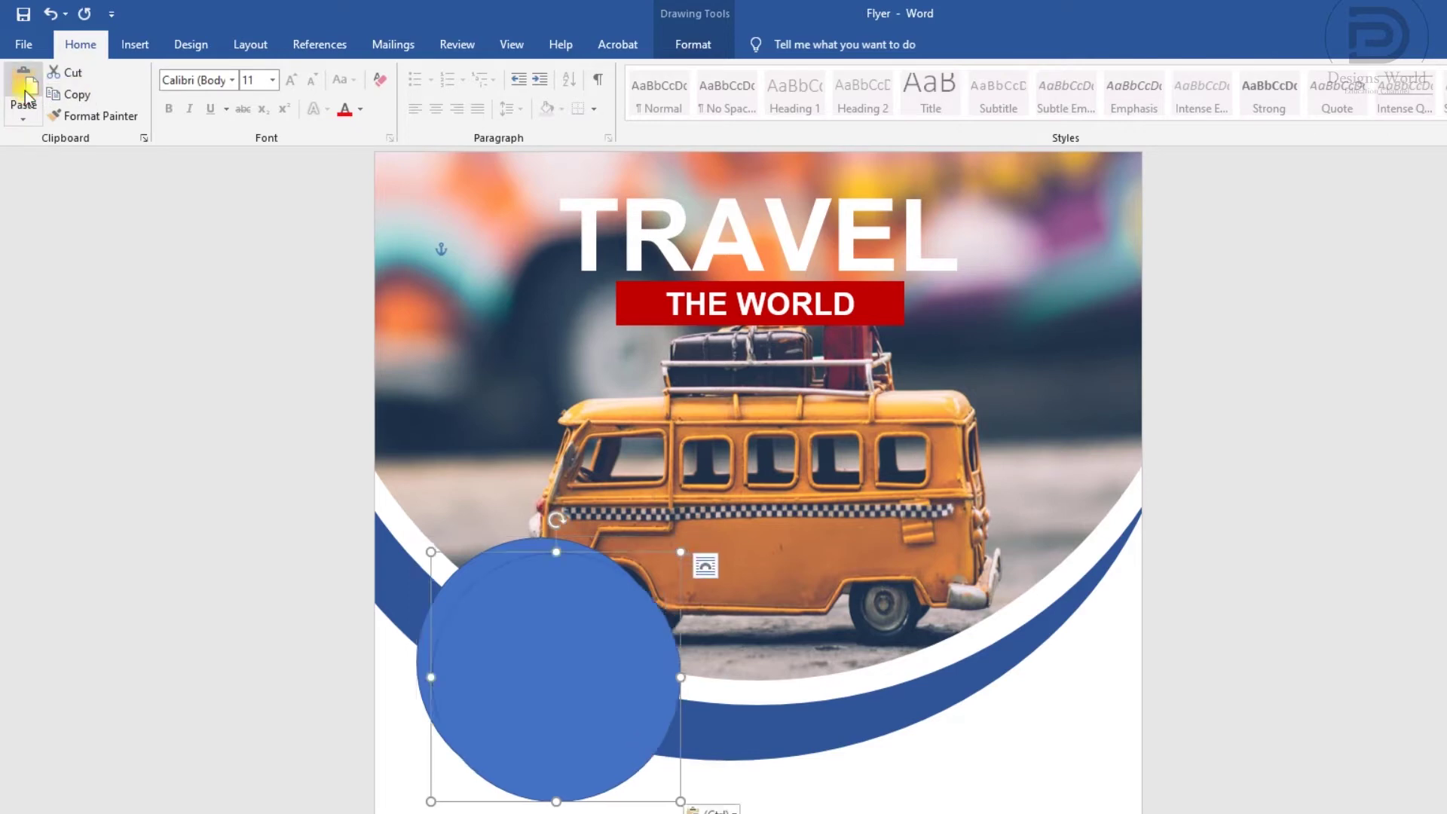
pyautogui.moveTo(507, 678)
pyautogui.mouseDown()
pyautogui.moveTo(785, 716)
pyautogui.moveTo(842, 737)
pyautogui.mouseUp()
pyautogui.moveTo(938, 812); pyautogui.dragTo(915, 789)
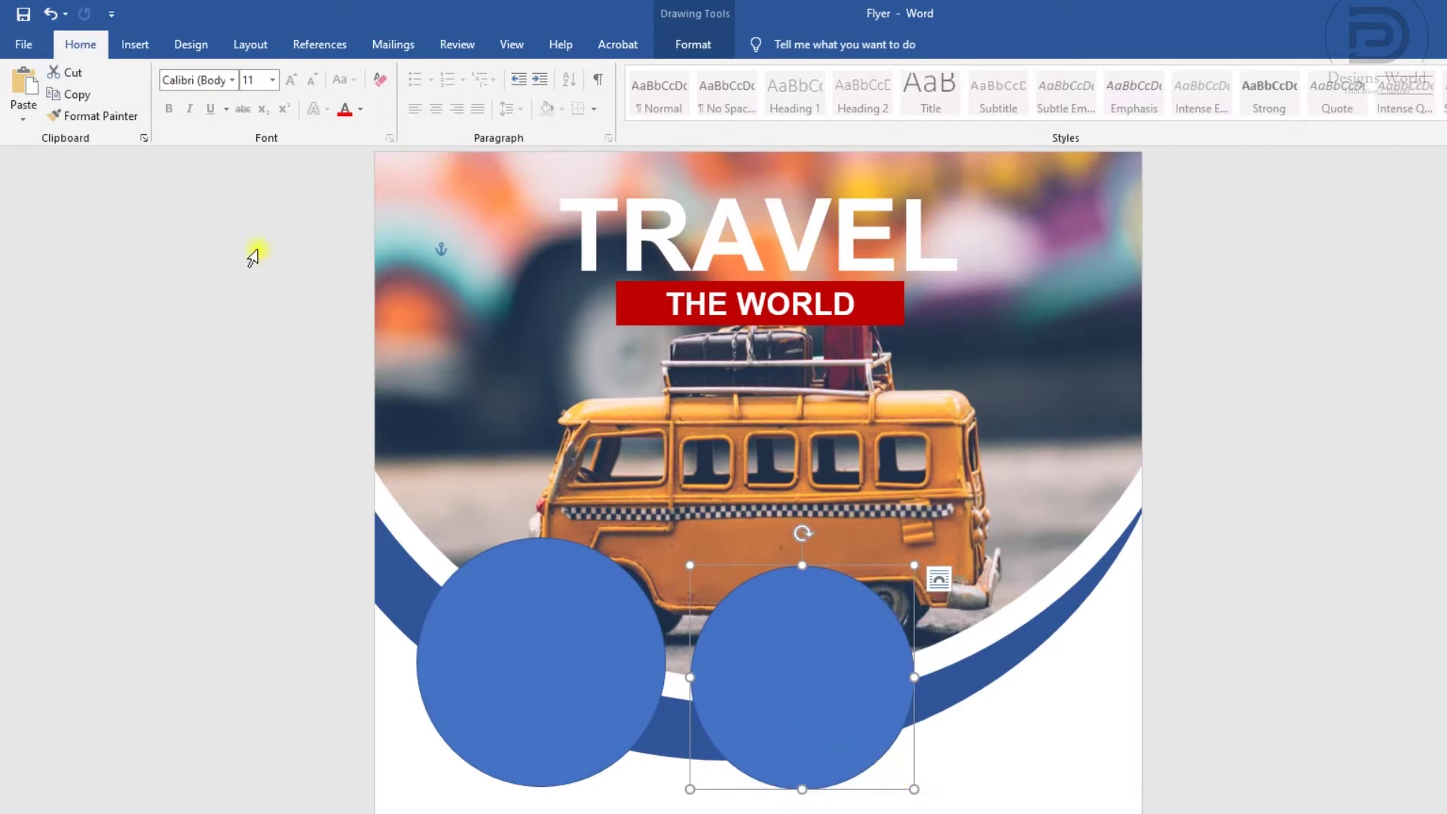
pyautogui.click(75, 94)
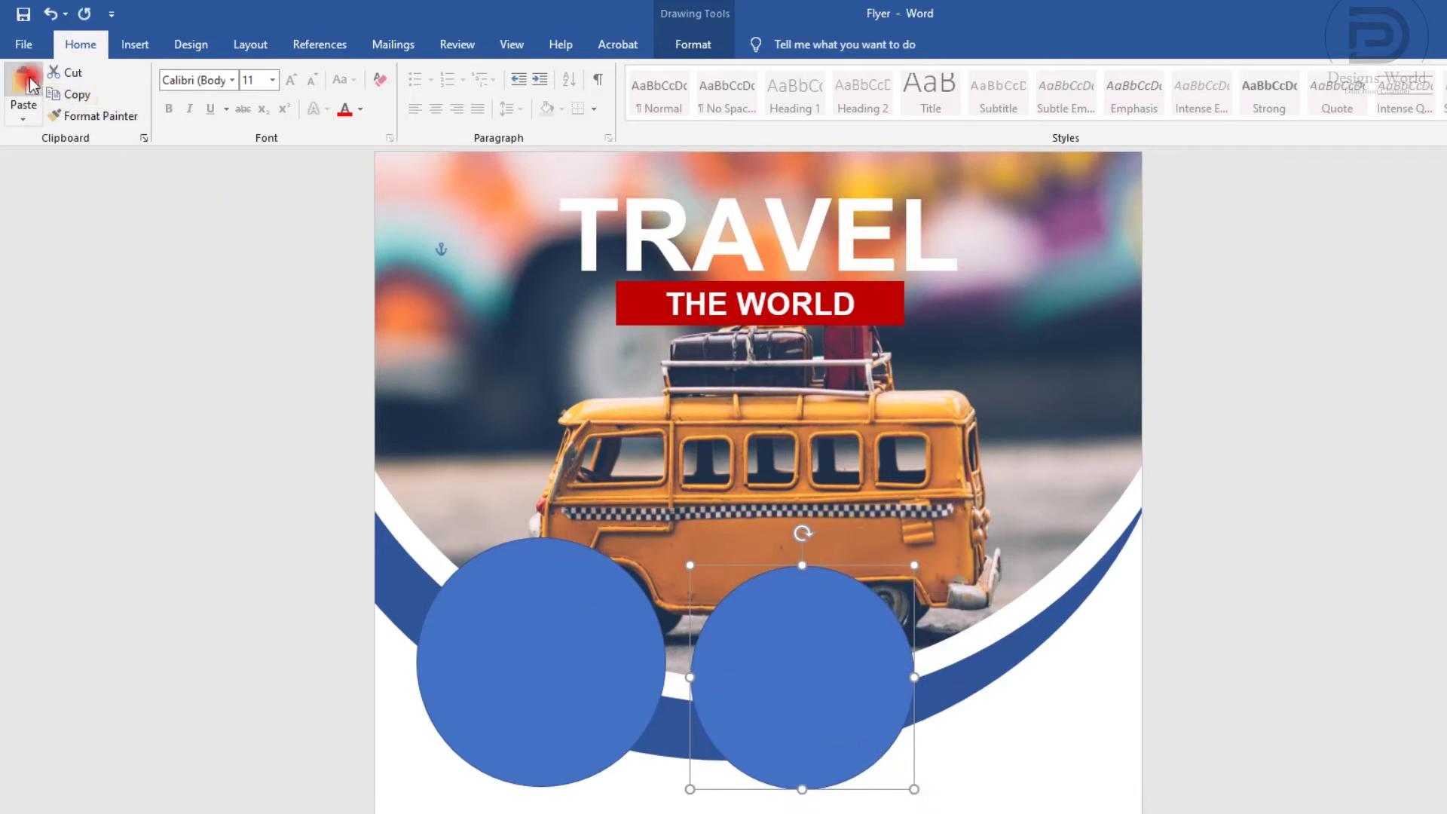
pyautogui.click(23, 86)
pyautogui.moveTo(877, 725); pyautogui.dragTo(1088, 614)
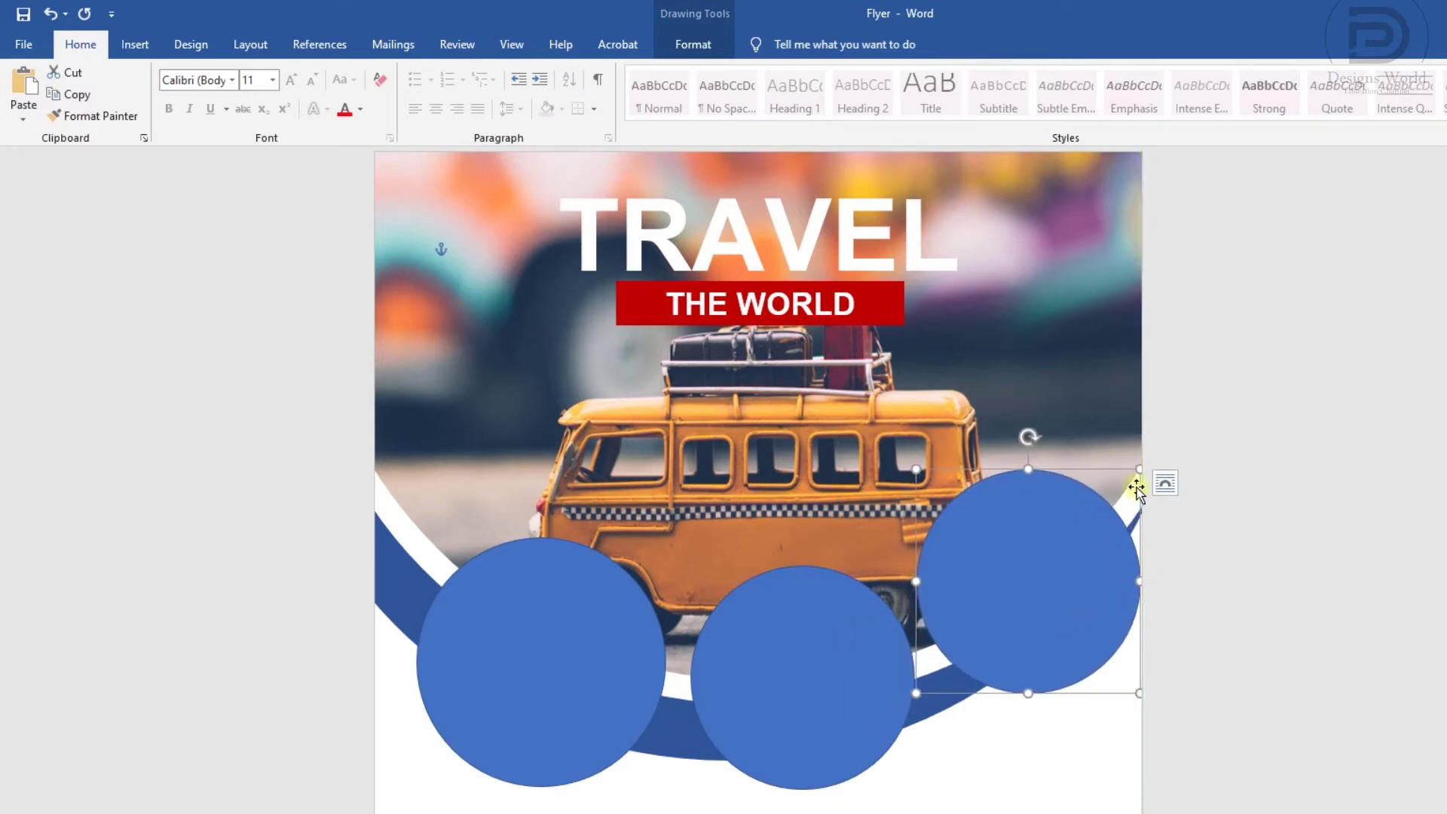
pyautogui.moveTo(1136, 471); pyautogui.dragTo(1119, 491)
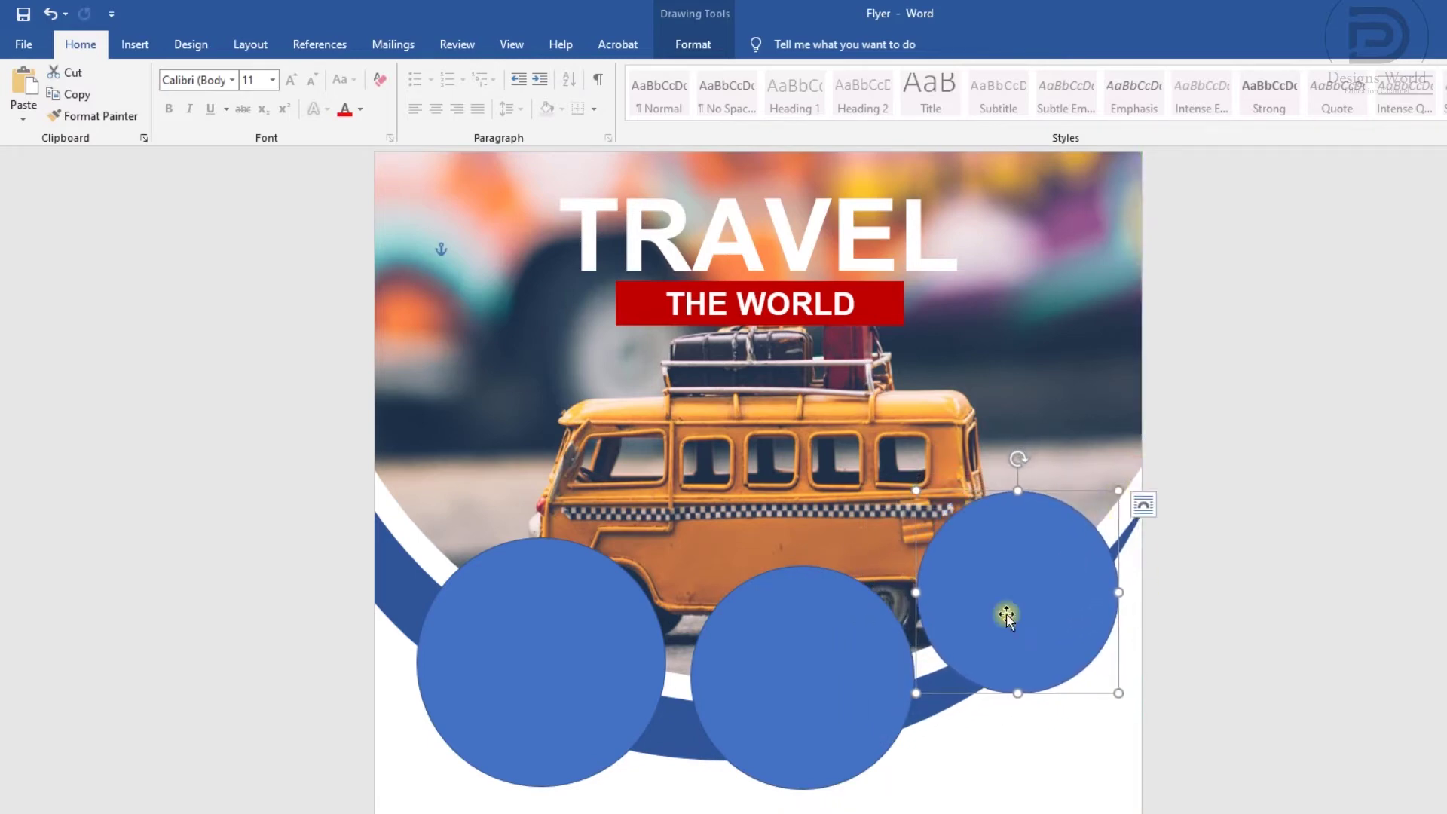
# Shrink all three circles together and align them along the blue arc
pyautogui.moveTo(833, 698); pyautogui.dragTo(828, 707)
pyautogui.keyDown('shift'); pyautogui.click(989, 640); pyautogui.keyUp('shift')
pyautogui.keyDown('shift'); pyautogui.click(634, 628); pyautogui.keyUp('shift')
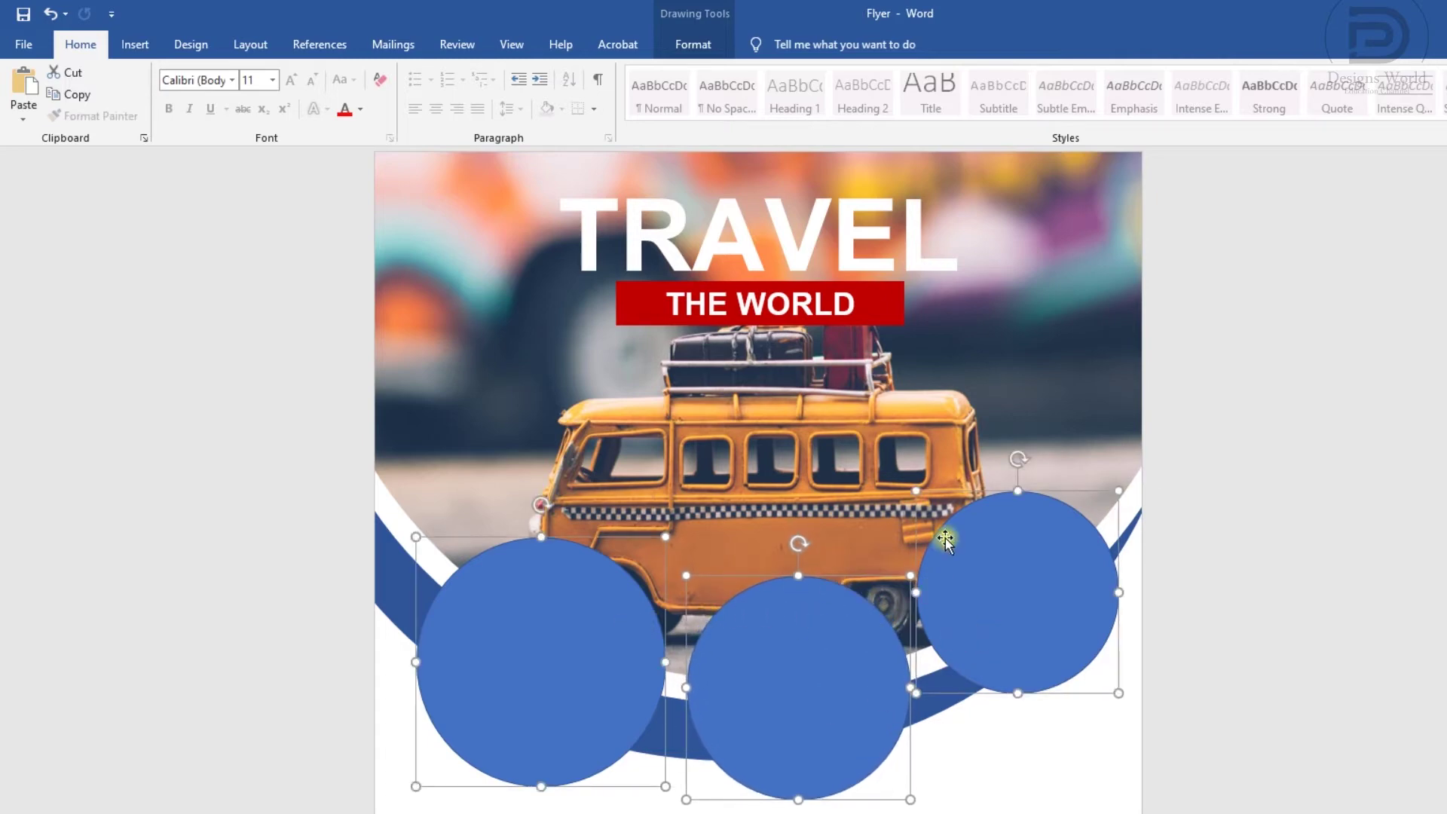
pyautogui.moveTo(1112, 489); pyautogui.dragTo(1099, 512)
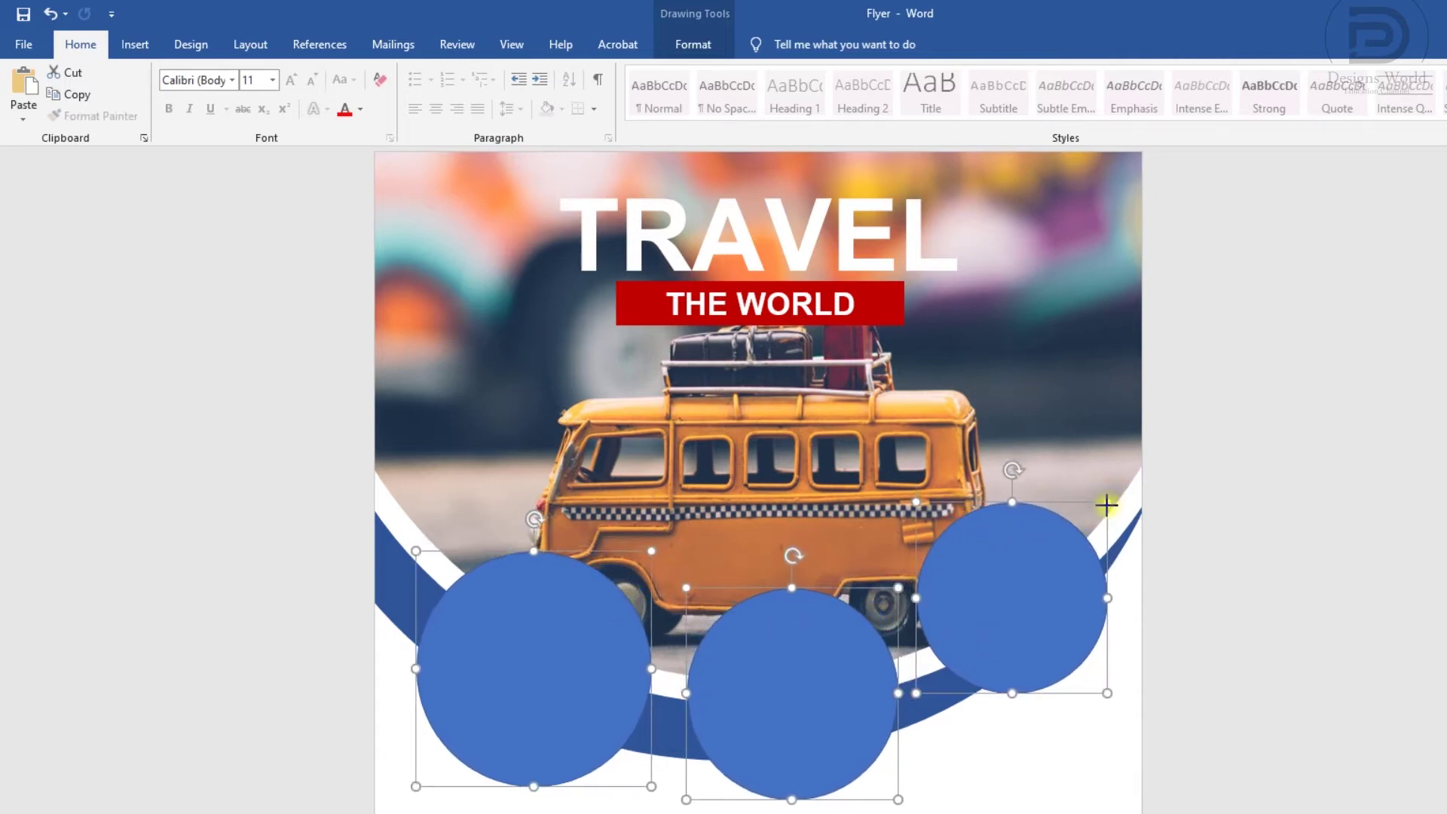
pyautogui.click(880, 754)
pyautogui.click(671, 705)
pyautogui.keyDown('shift'); pyautogui.click(583, 683); pyautogui.keyUp('shift')
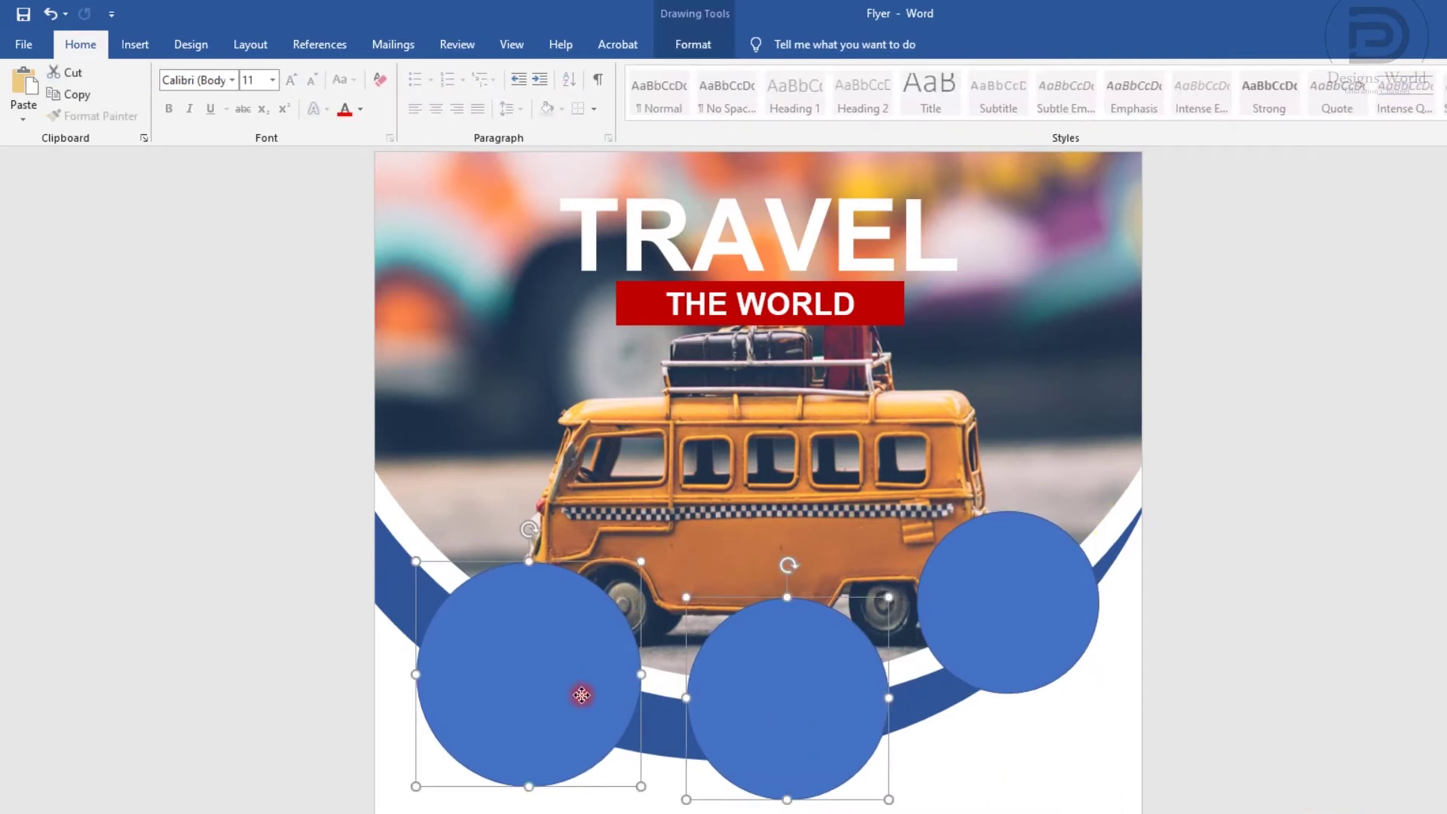
pyautogui.moveTo(582, 696); pyautogui.dragTo(581, 704)
pyautogui.click(1386, 792)
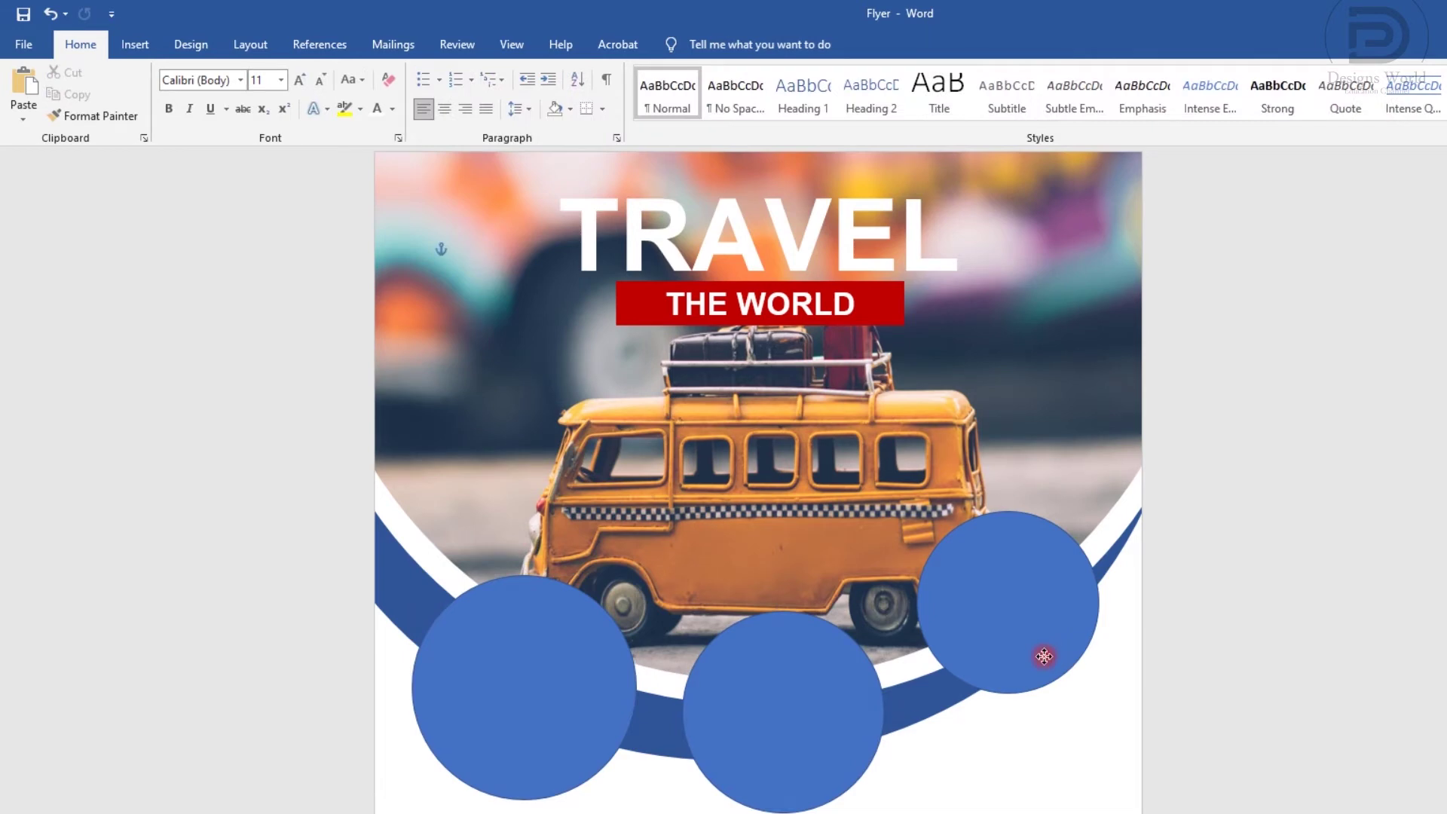
pyautogui.moveTo(1046, 650); pyautogui.dragTo(1047, 671)
pyautogui.click(1219, 791)
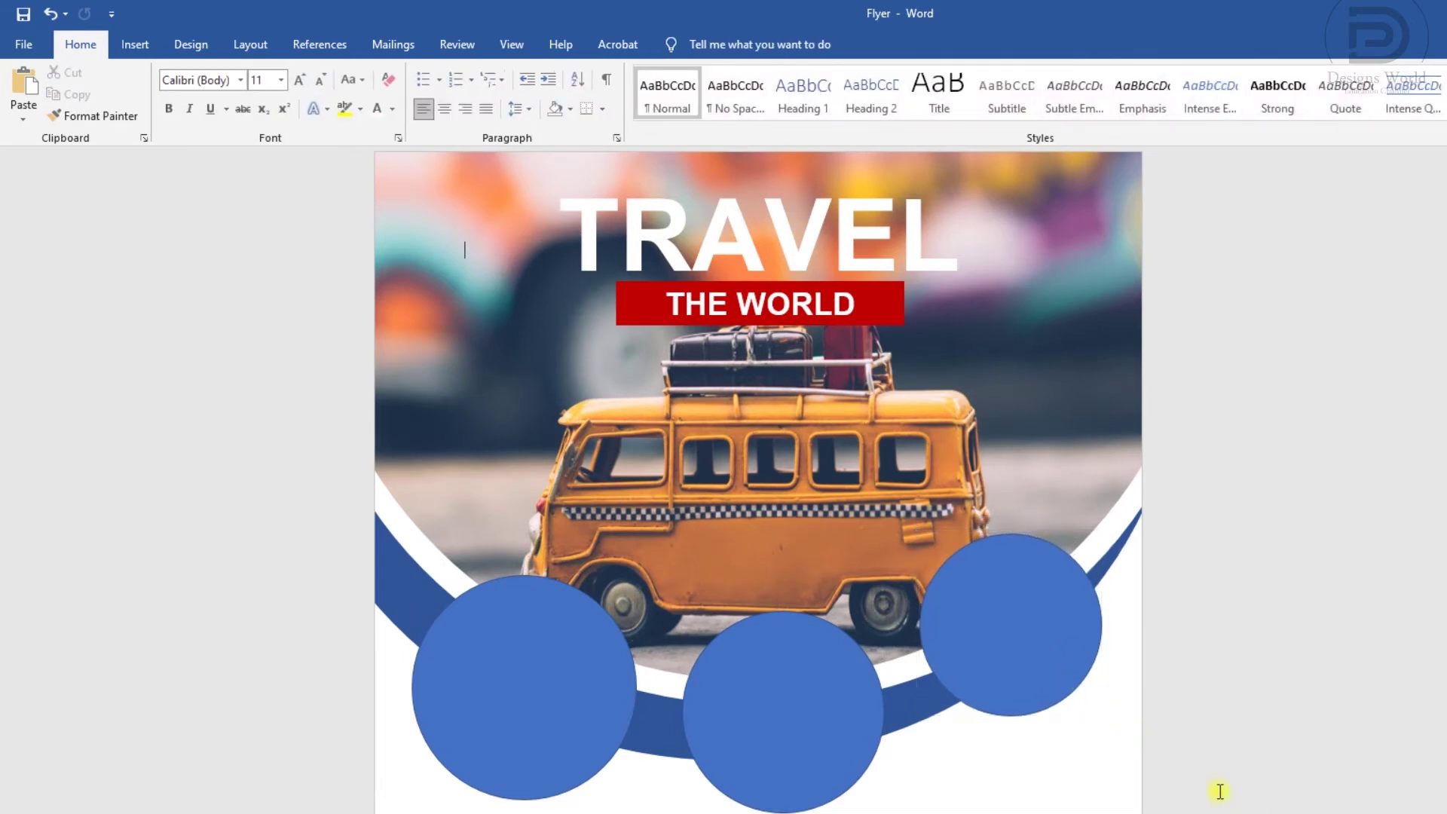
# Select the left blue circle and bring up its shortcut menu
pyautogui.scroll(-3, 595, 698)
pyautogui.scroll(2, 598, 699)
pyautogui.scroll(-3, 598, 704)
pyautogui.scroll(3, 599, 703)
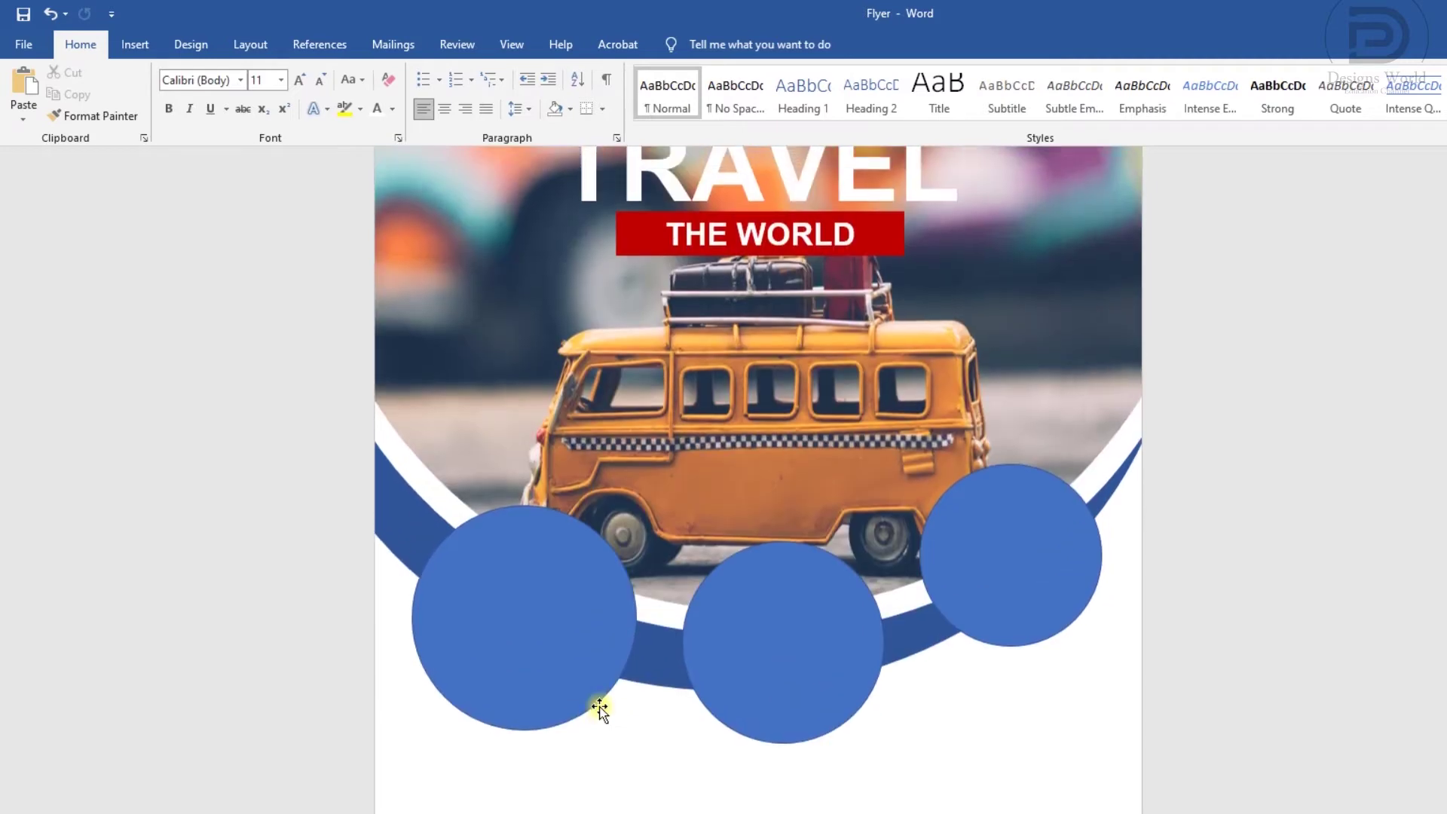
pyautogui.click(577, 621)
pyautogui.rightClick(577, 621)
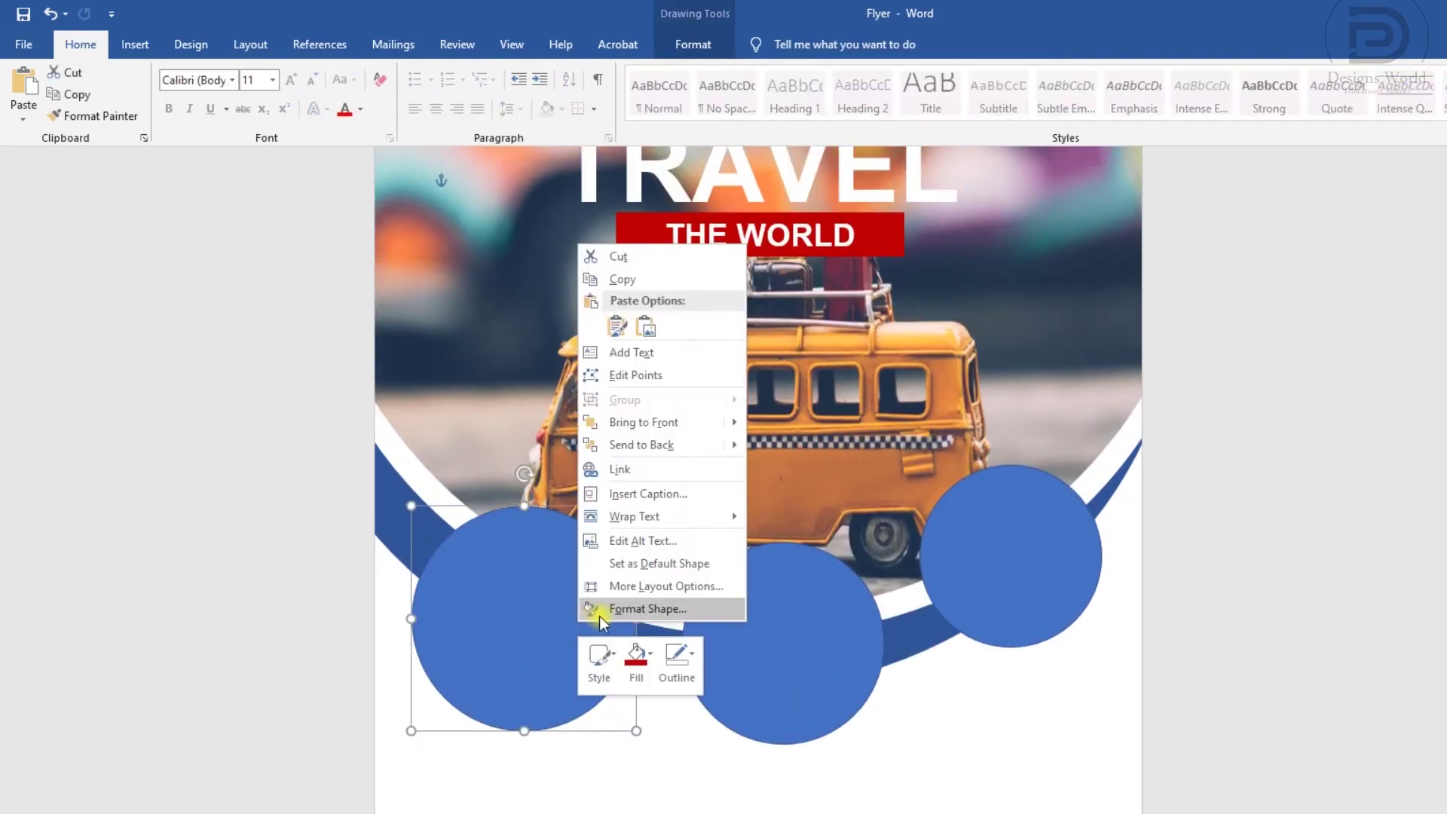
# Fill the left circle with the pexels-walter-torres-2901649 photo from file
pyautogui.click(613, 613)
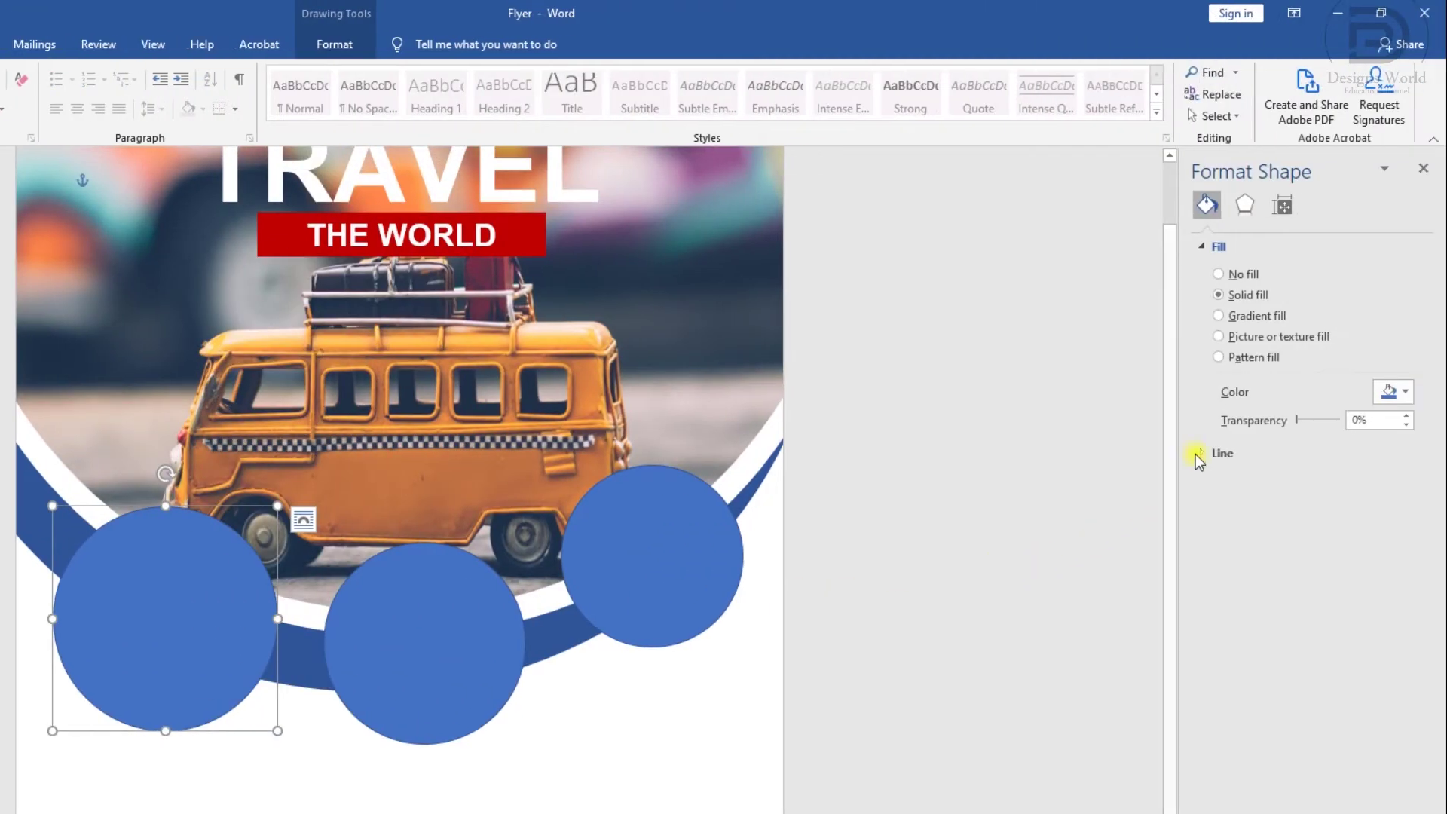
pyautogui.click(1240, 337)
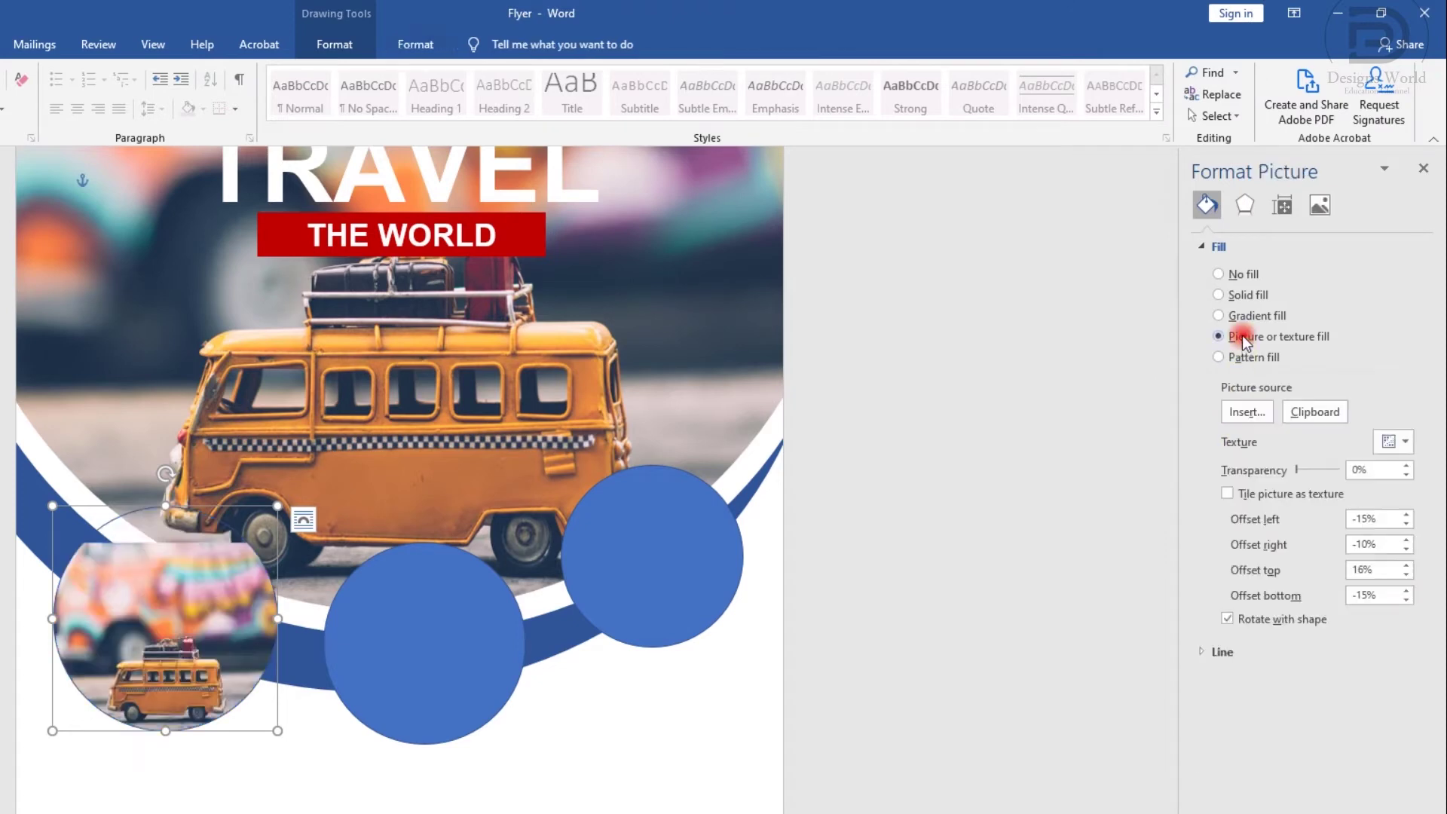
pyautogui.click(1244, 413)
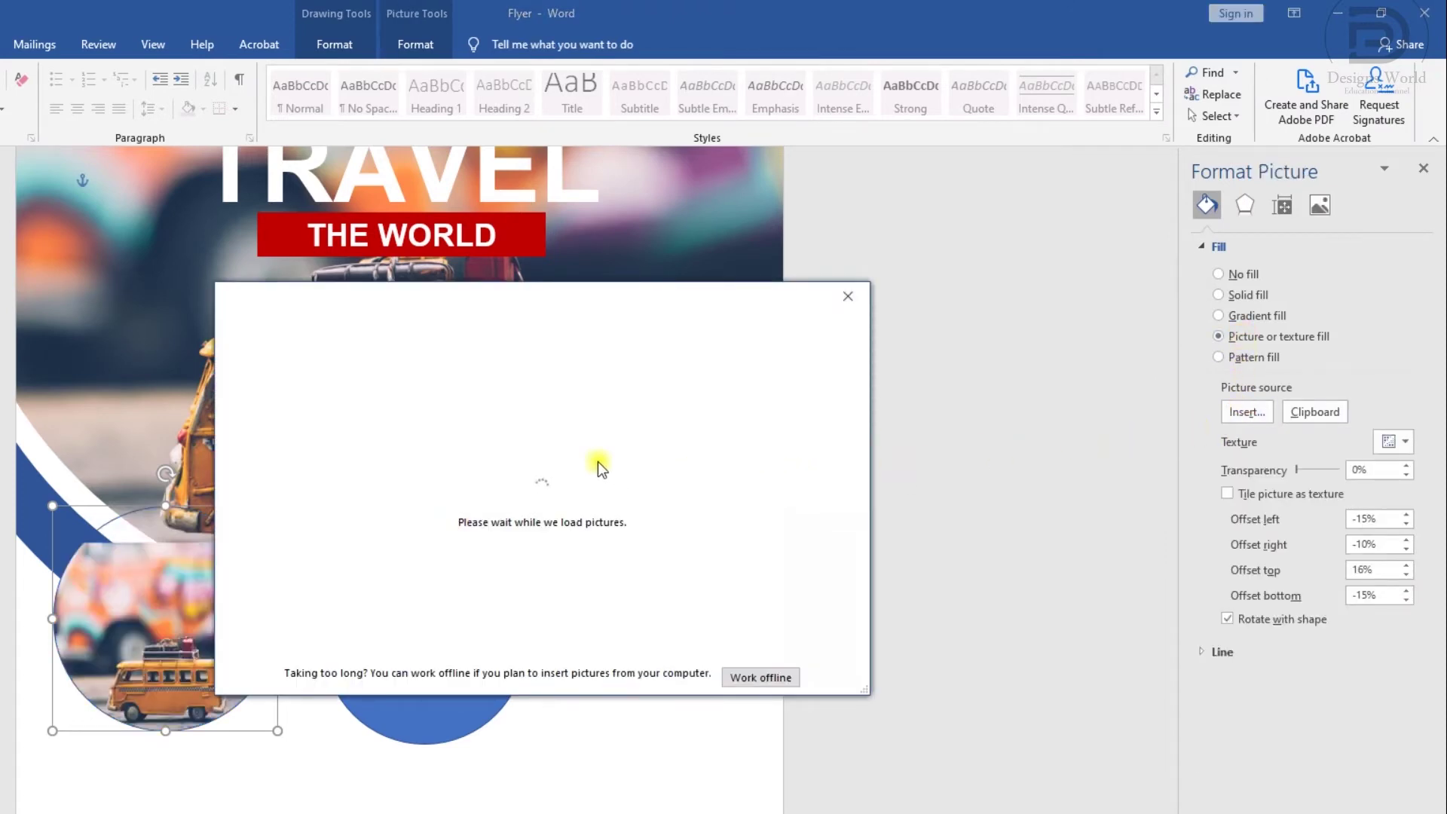
pyautogui.click(369, 396)
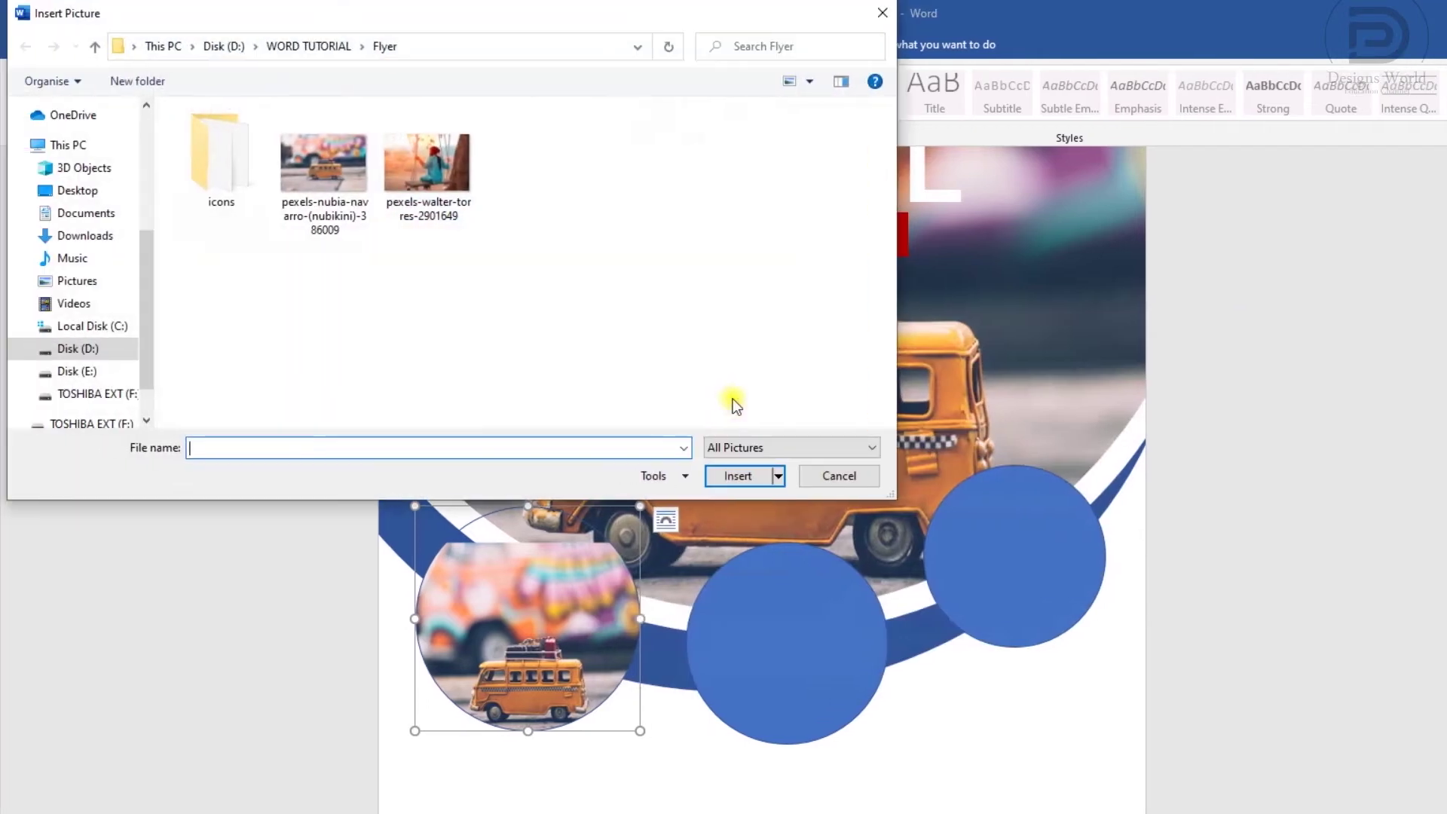
pyautogui.click(454, 175)
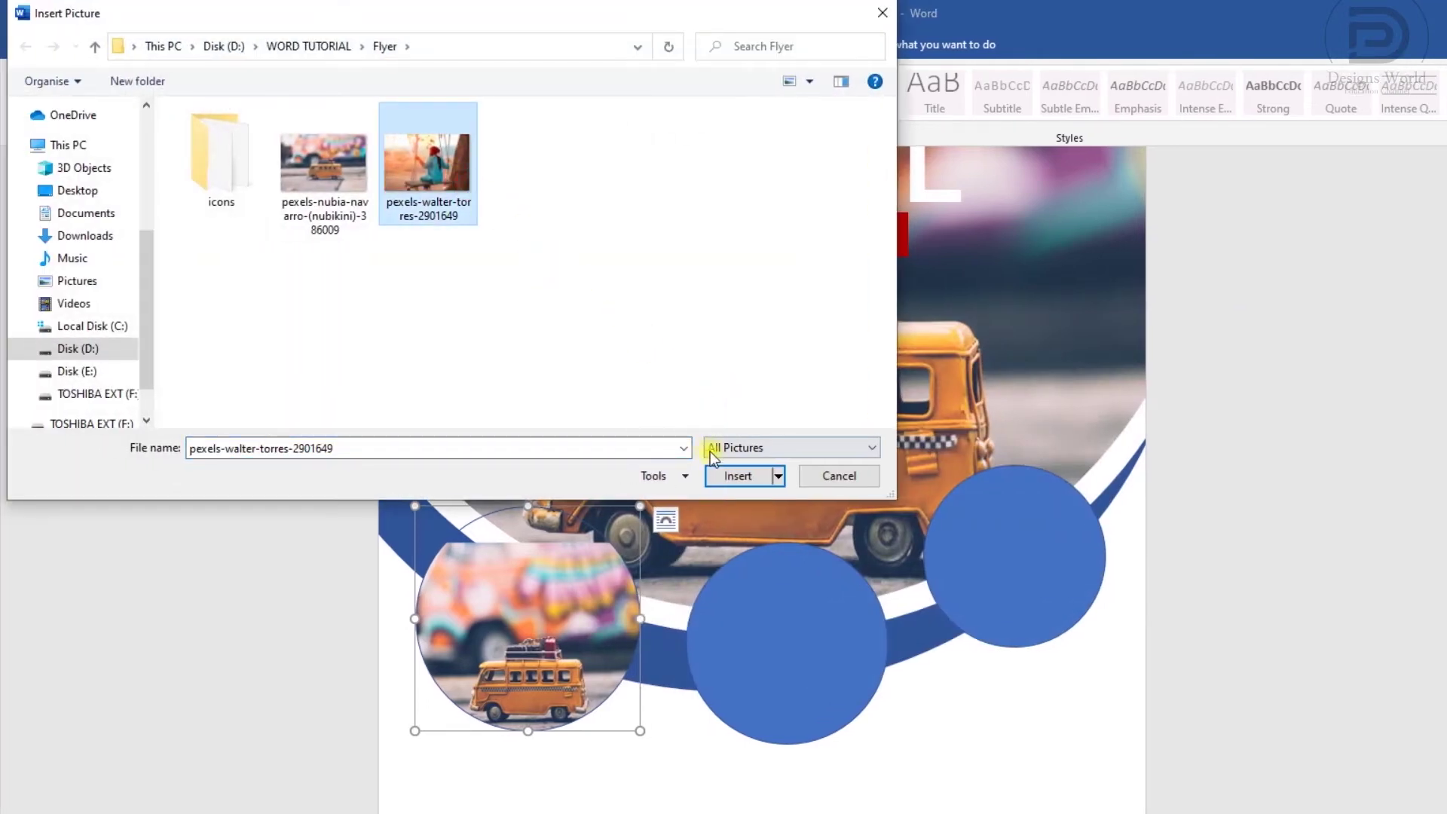
pyautogui.click(721, 477)
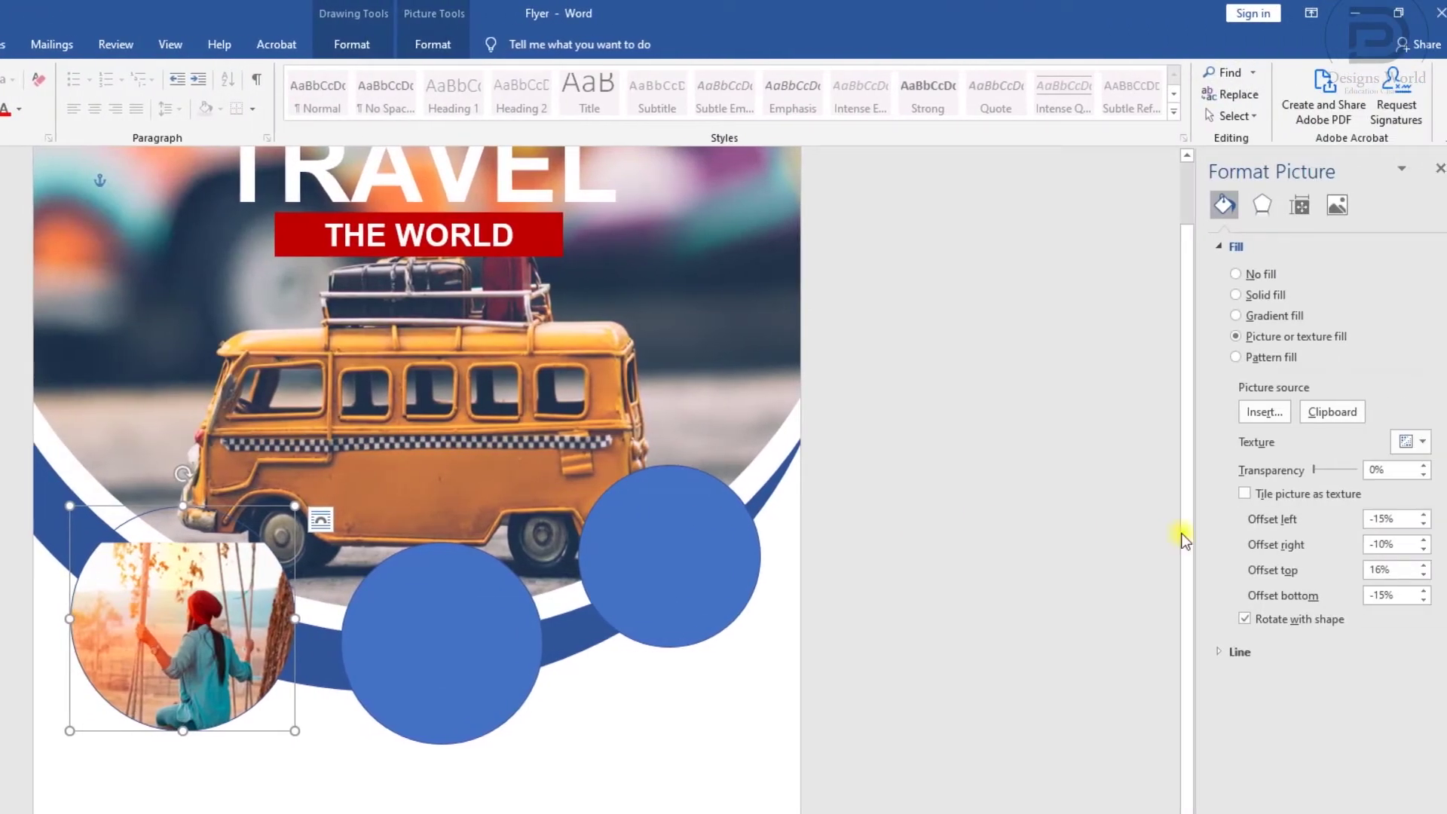
# Set the picture offsets to left -48%, right -13%, top -2%, bottom -2%
pyautogui.write('-4')
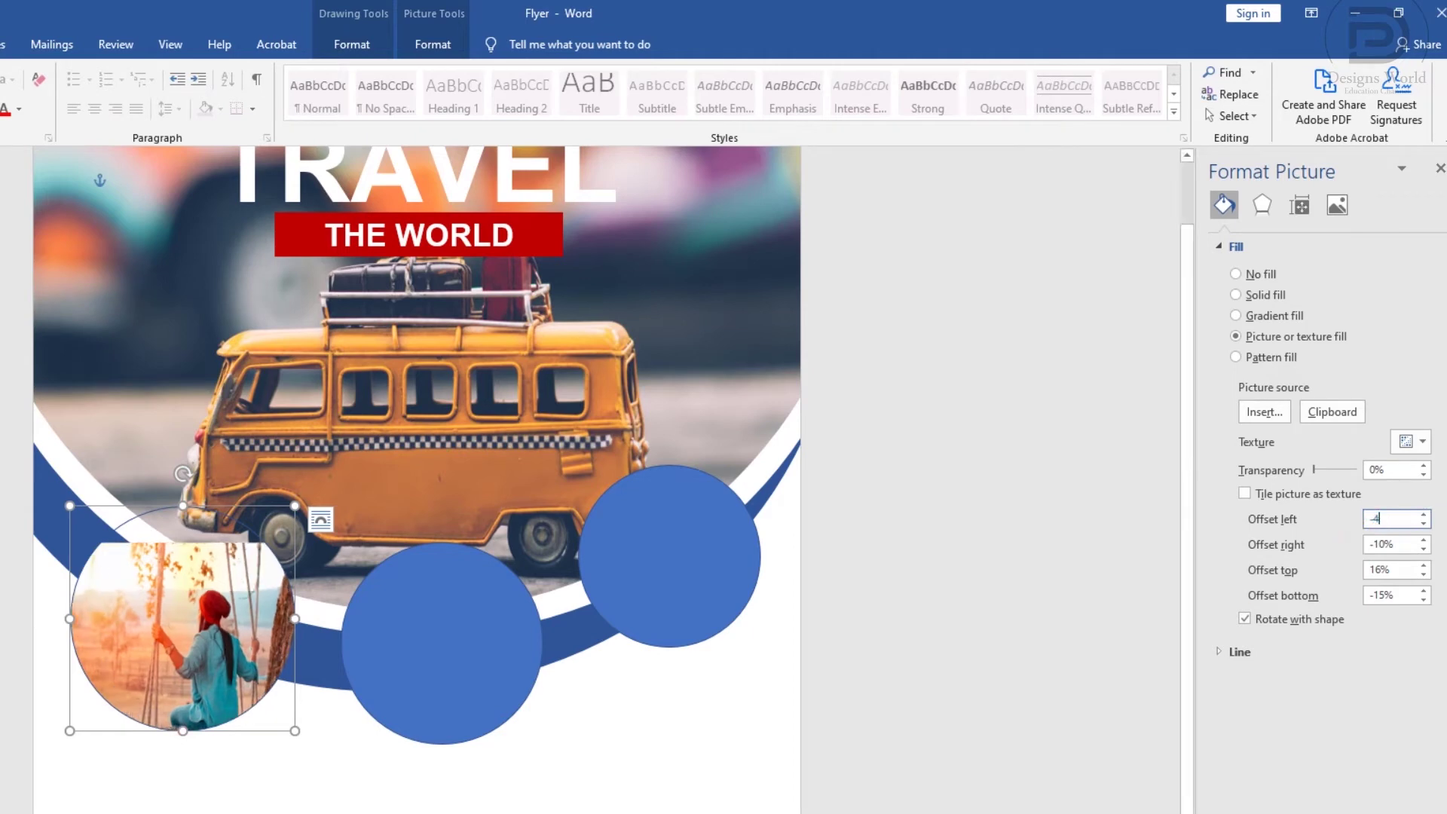
pyautogui.write('8')
pyautogui.press('Tab')
pyautogui.write('-13')
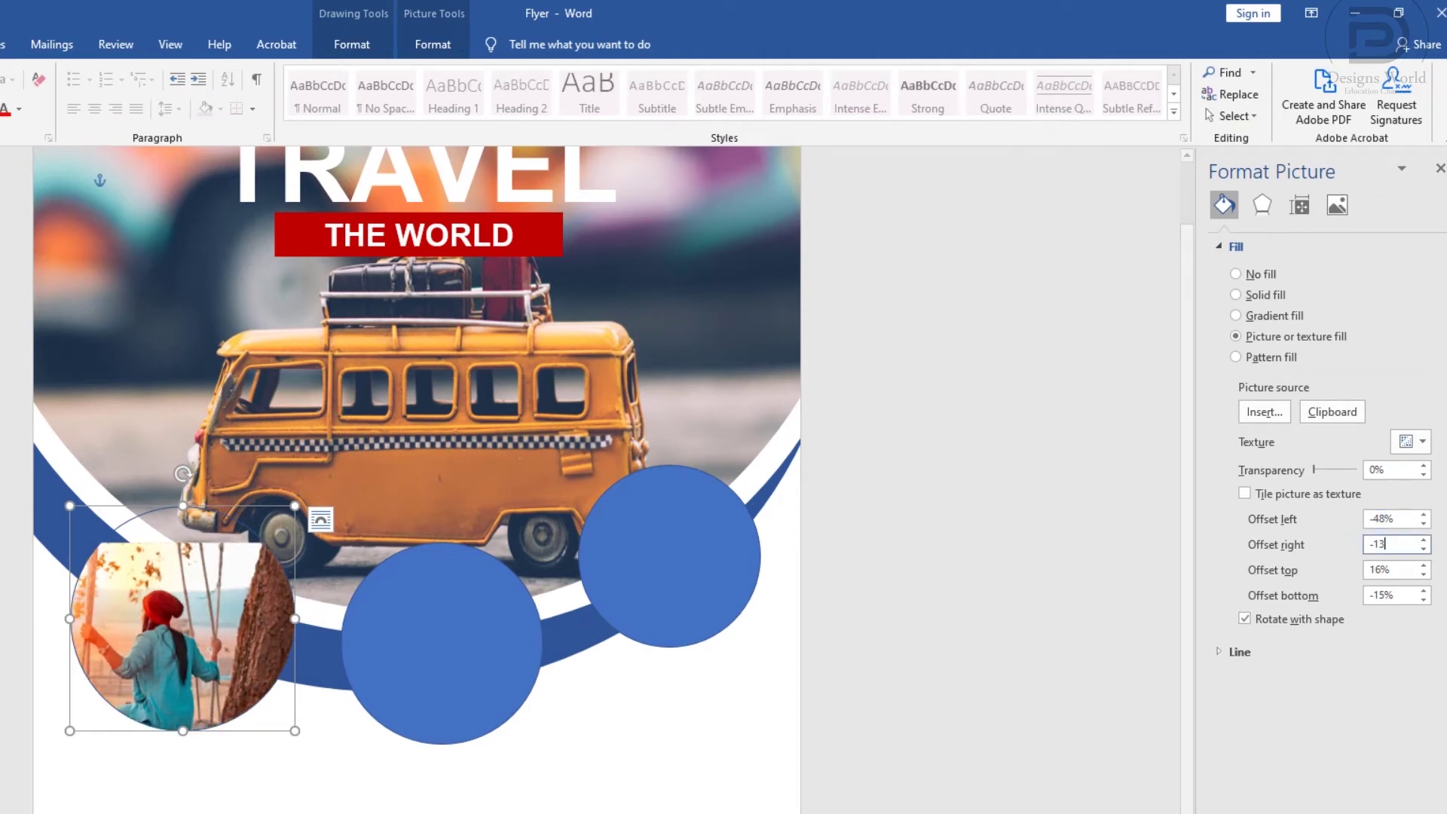
pyautogui.press('Tab')
pyautogui.write('-2')
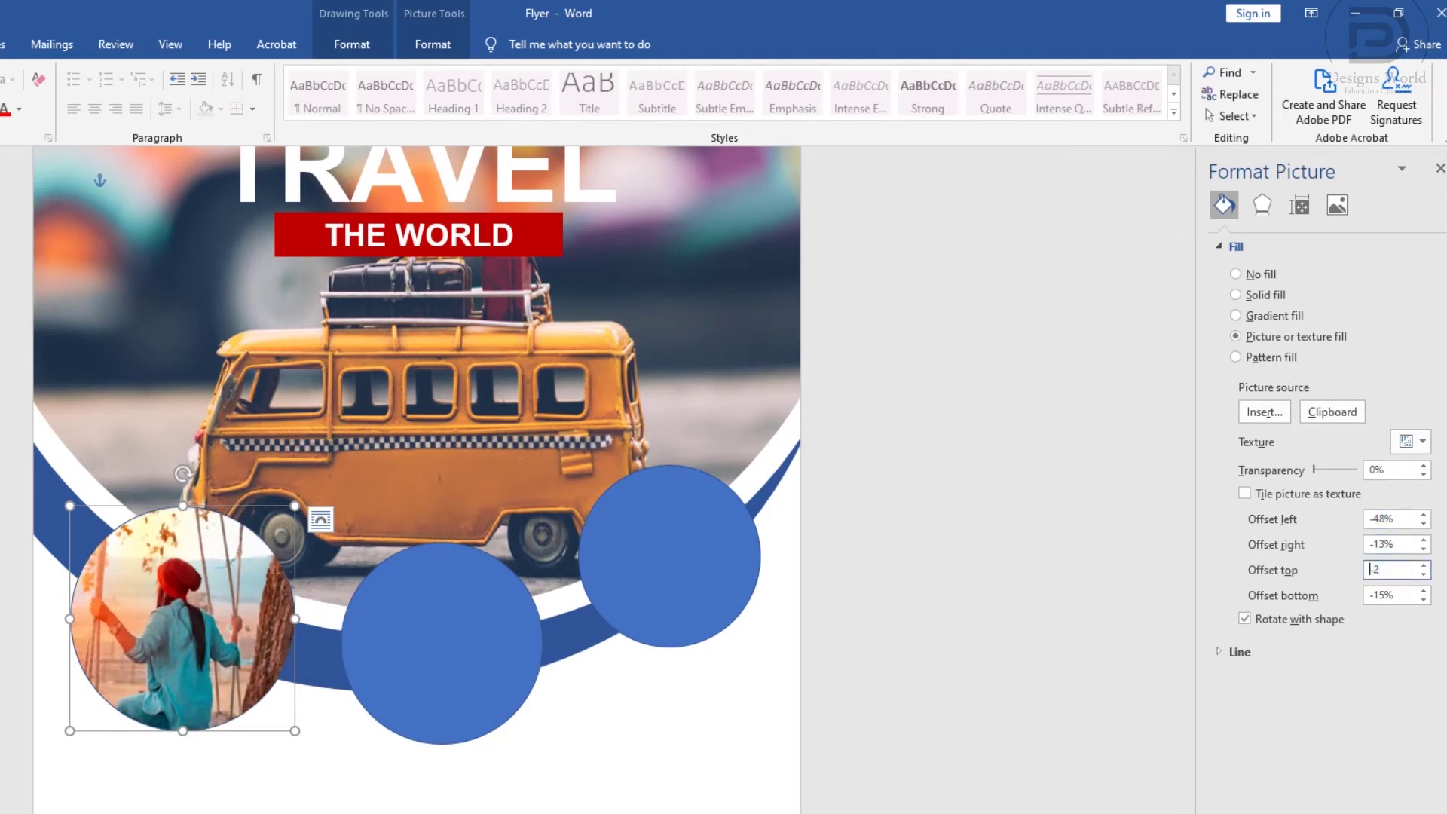
pyautogui.press('Tab')
pyautogui.write('-2')
pyautogui.press('Return')
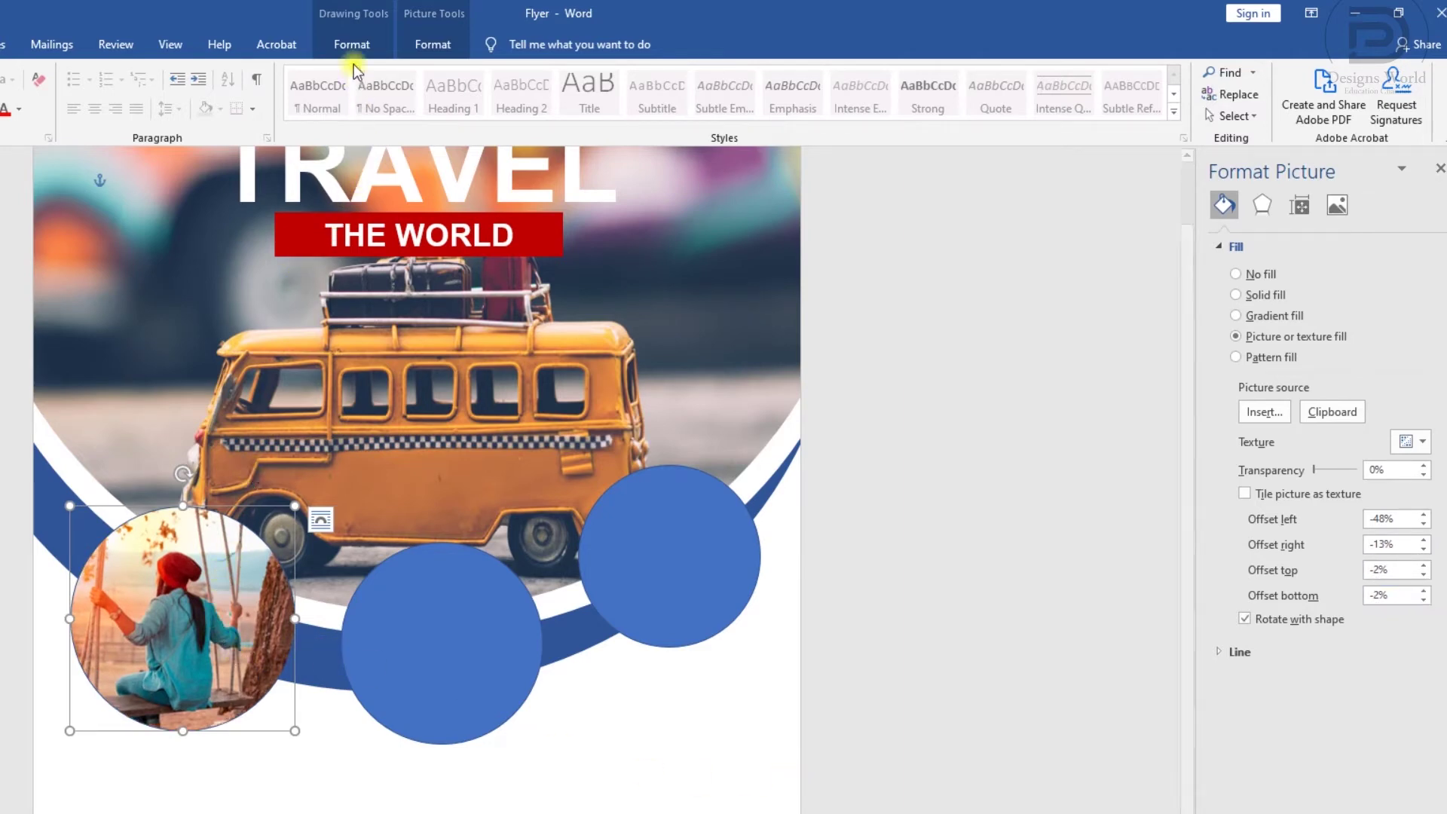
# Give the photo circle a thick white outline
pyautogui.click(352, 45)
pyautogui.click(347, 94)
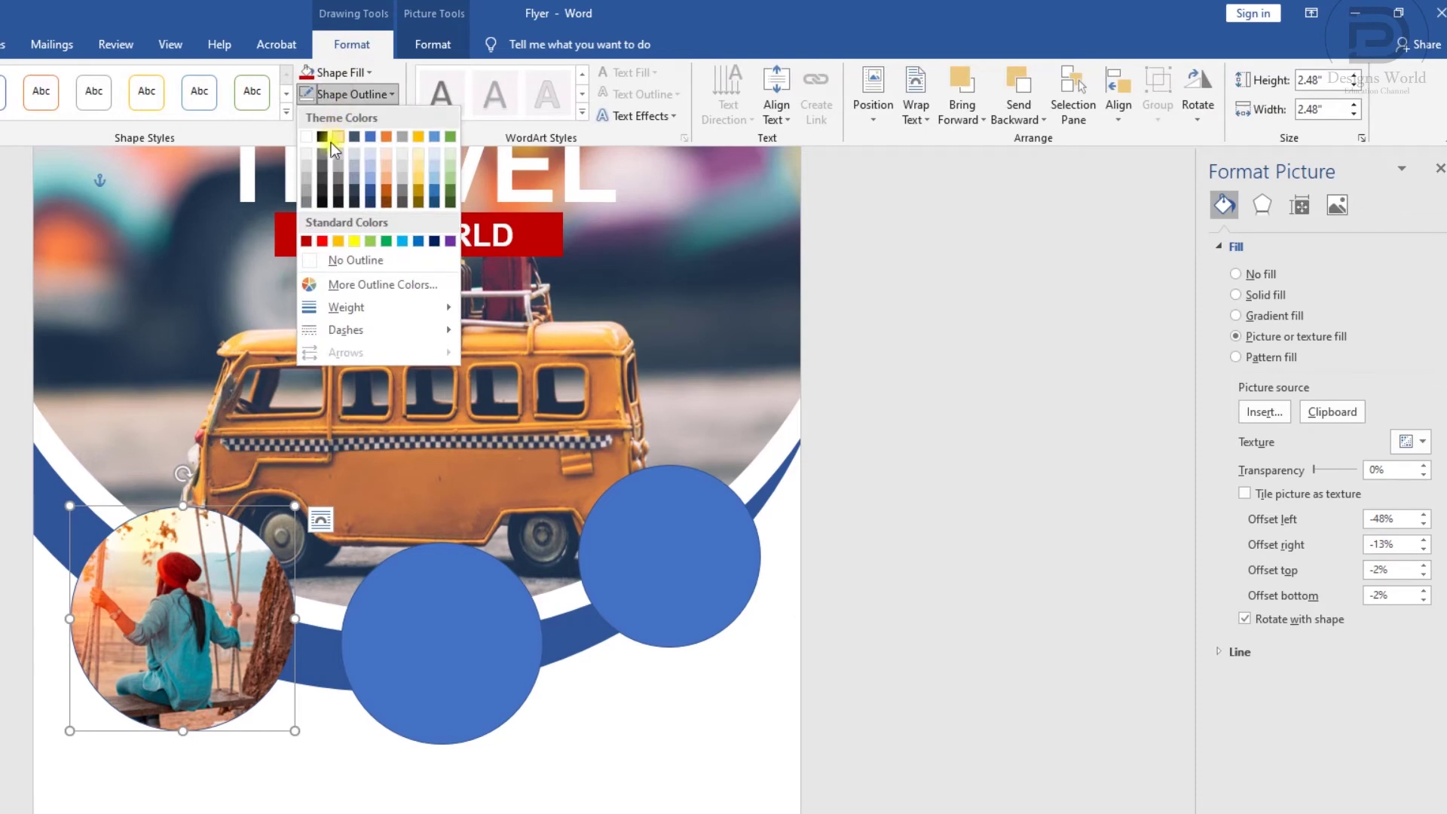
pyautogui.click(311, 140)
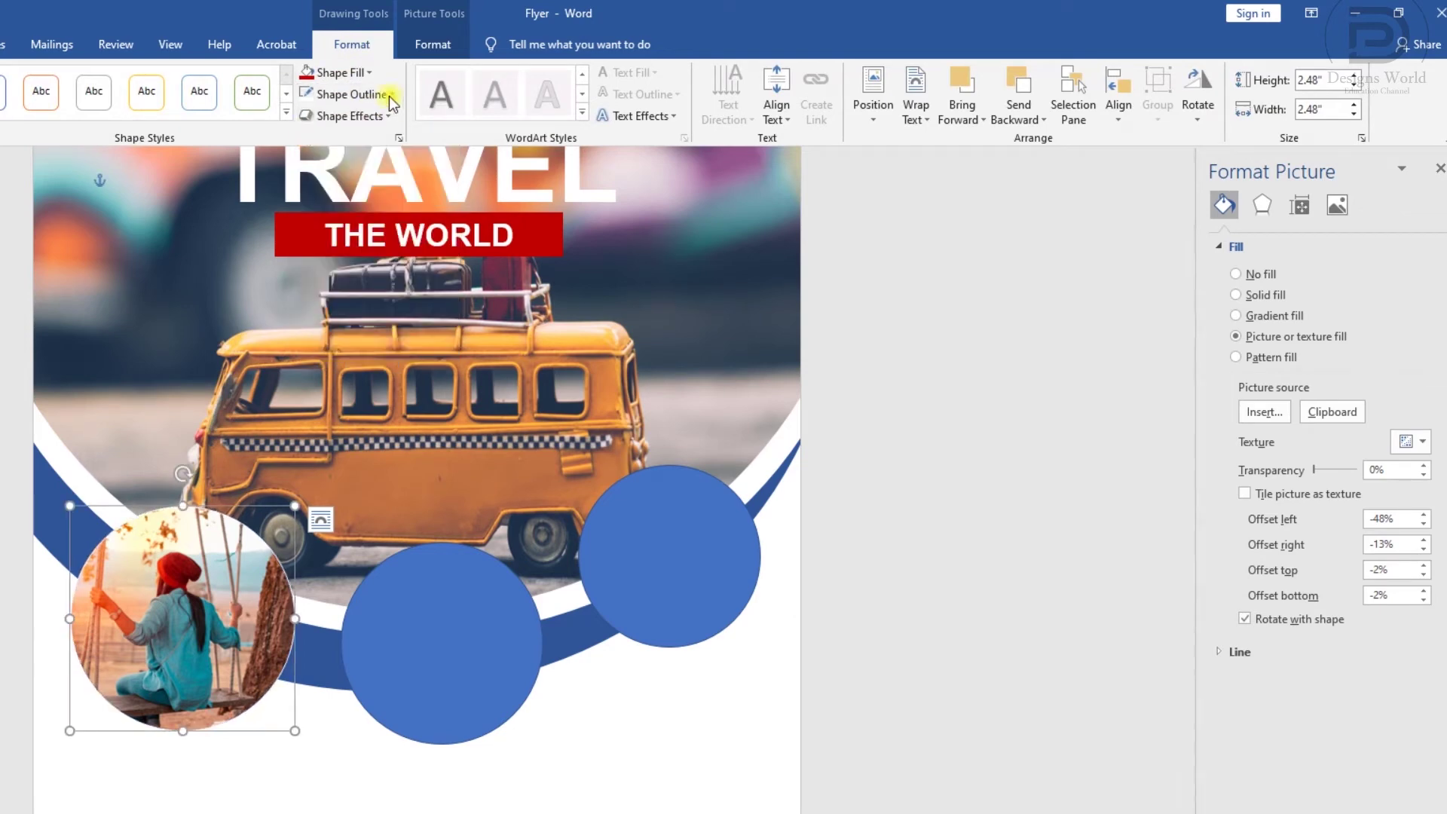
pyautogui.click(363, 94)
pyautogui.moveTo(346, 308)
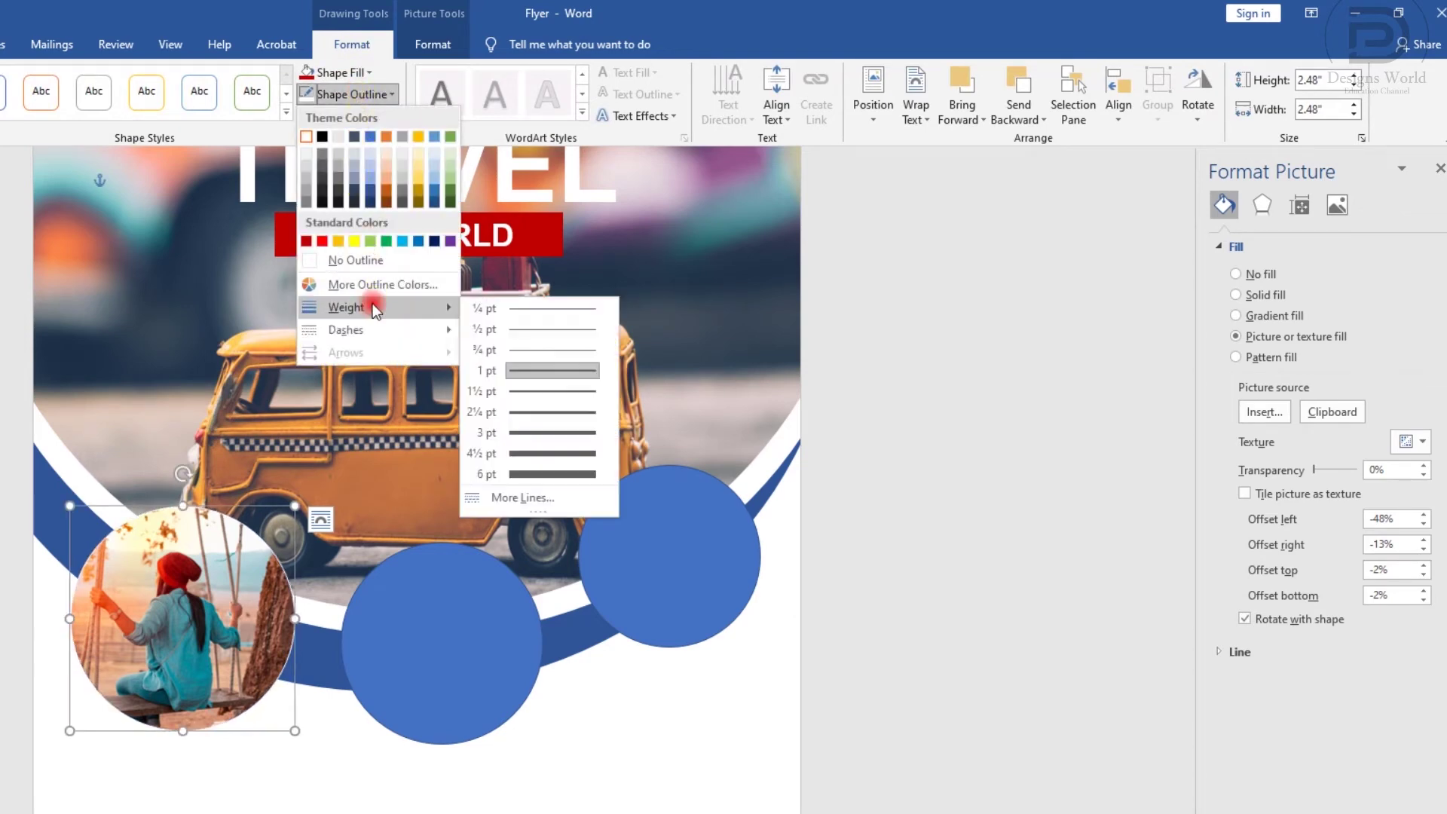
pyautogui.click(541, 466)
# Fill the middle circle orange with a thick white outline
pyautogui.click(477, 599)
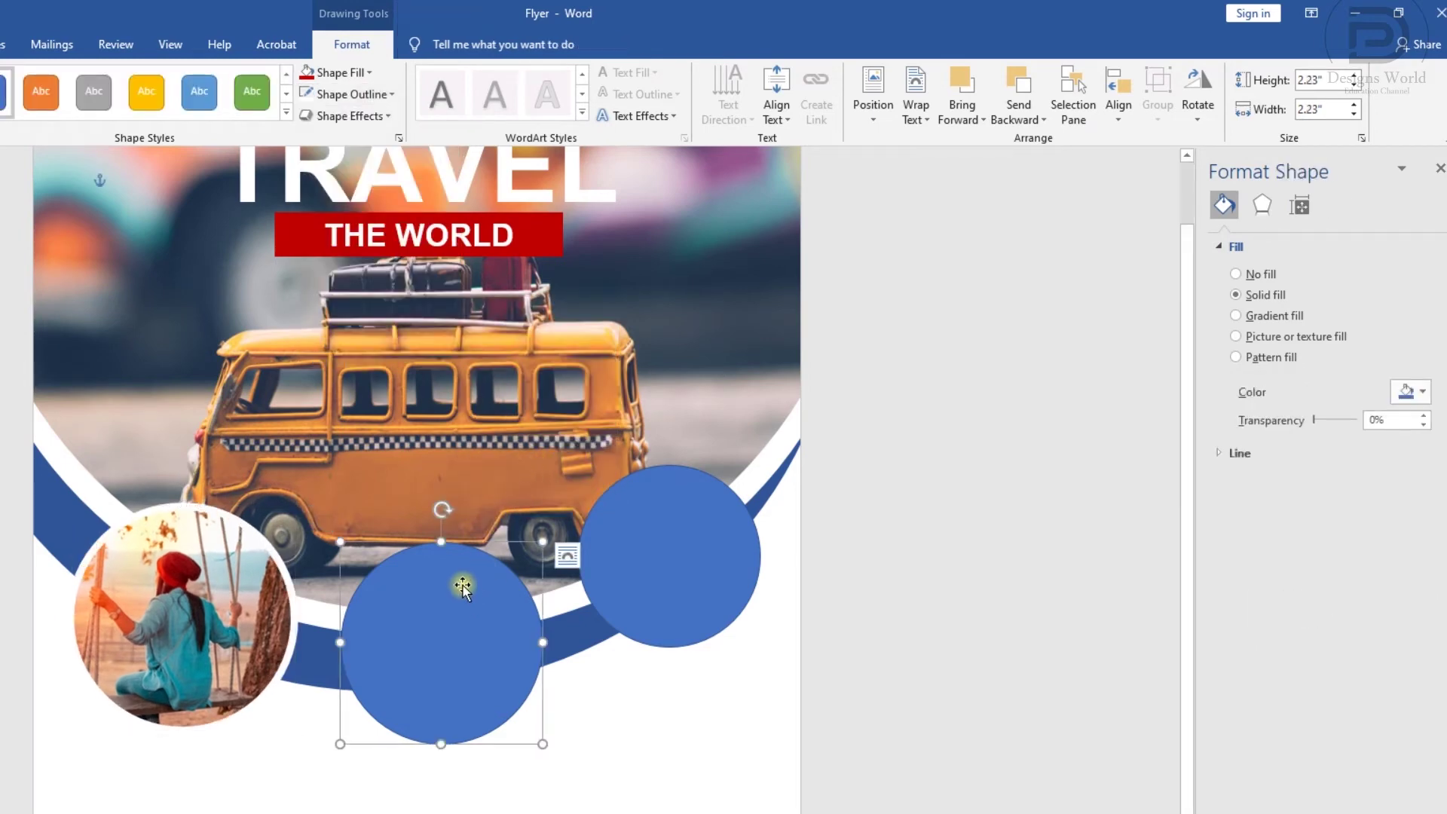
pyautogui.click(336, 74)
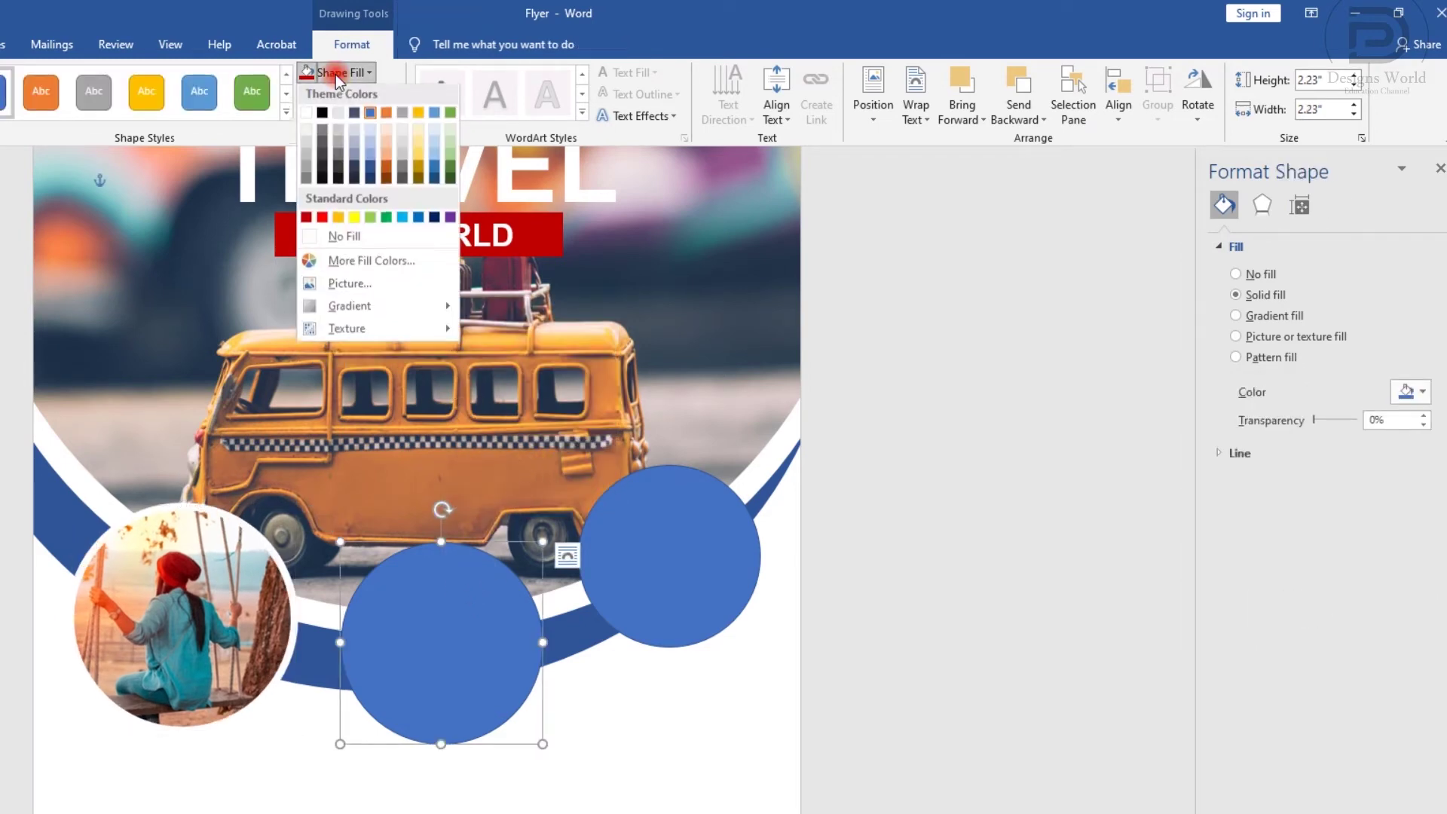
pyautogui.click(389, 114)
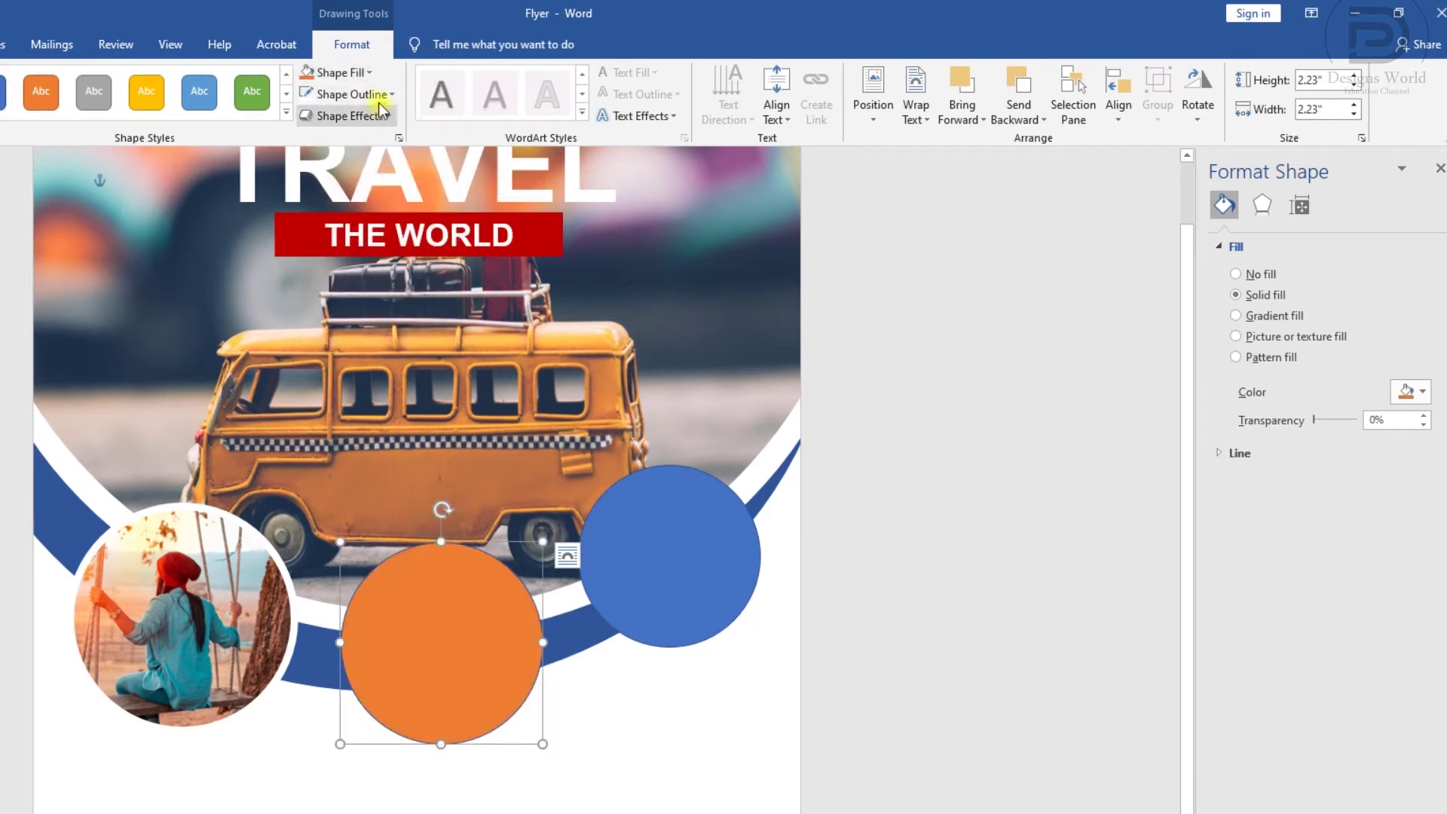
pyautogui.click(353, 94)
pyautogui.click(305, 135)
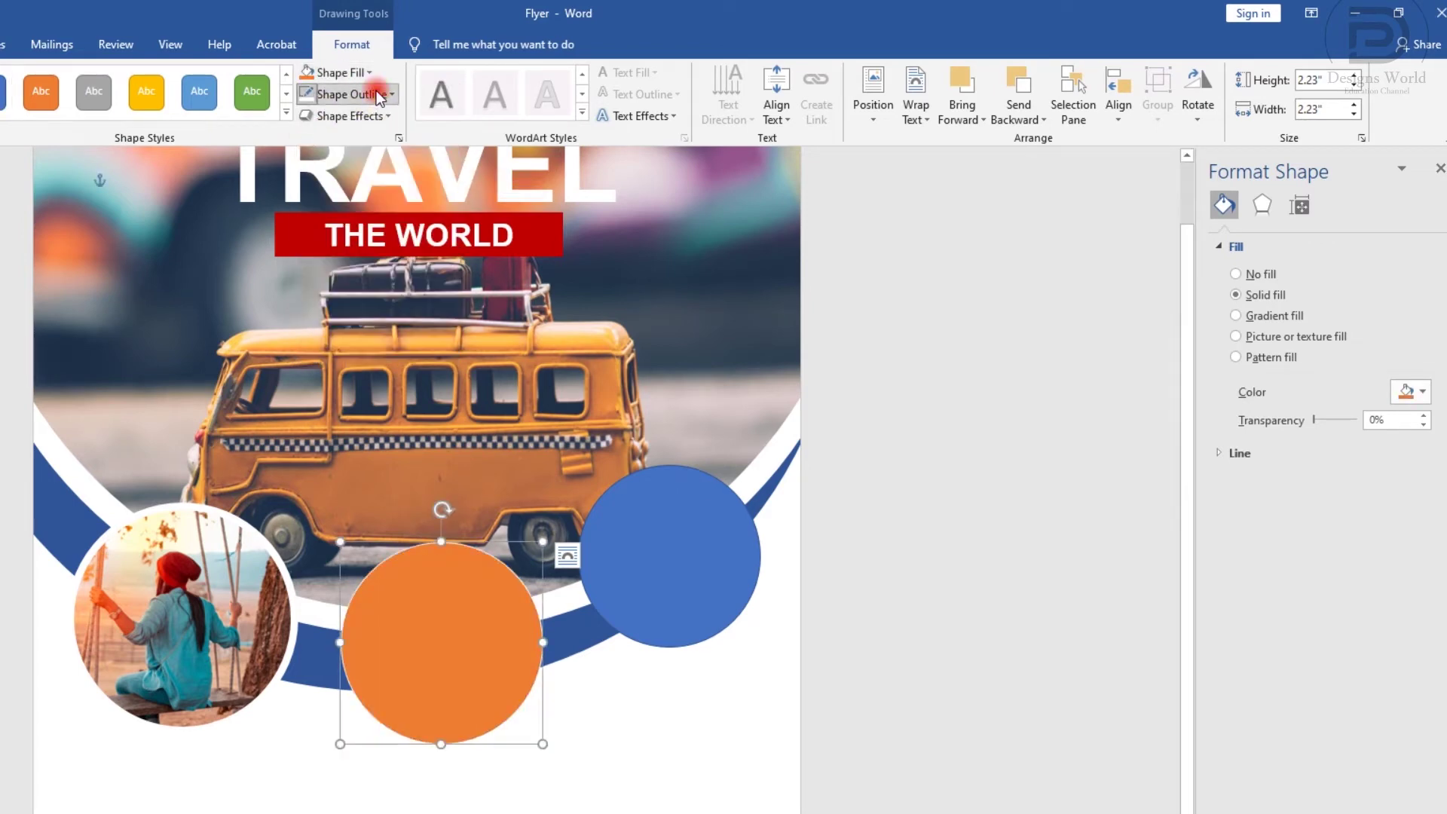
pyautogui.click(353, 93)
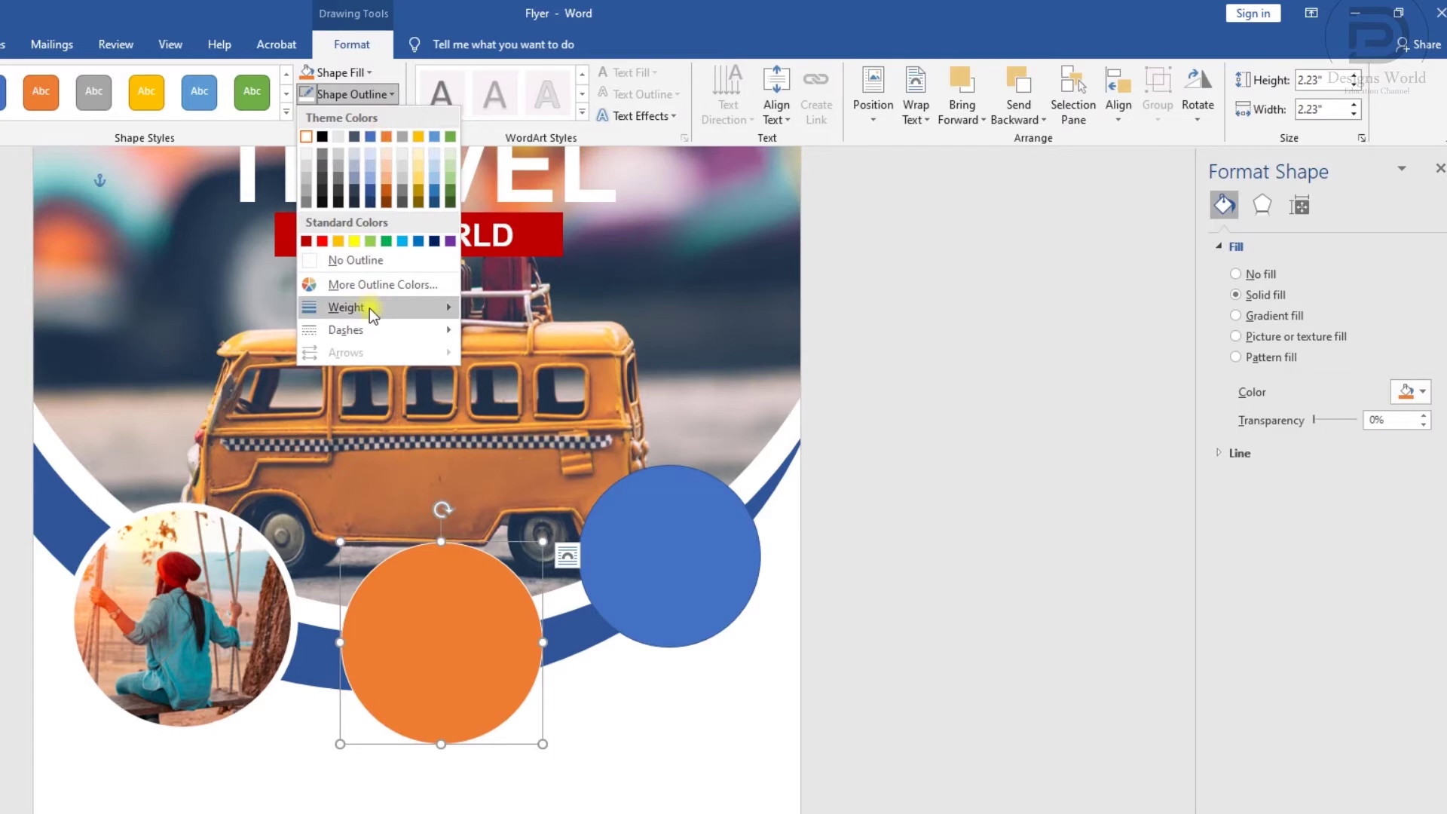
pyautogui.moveTo(346, 307)
pyautogui.click(518, 479)
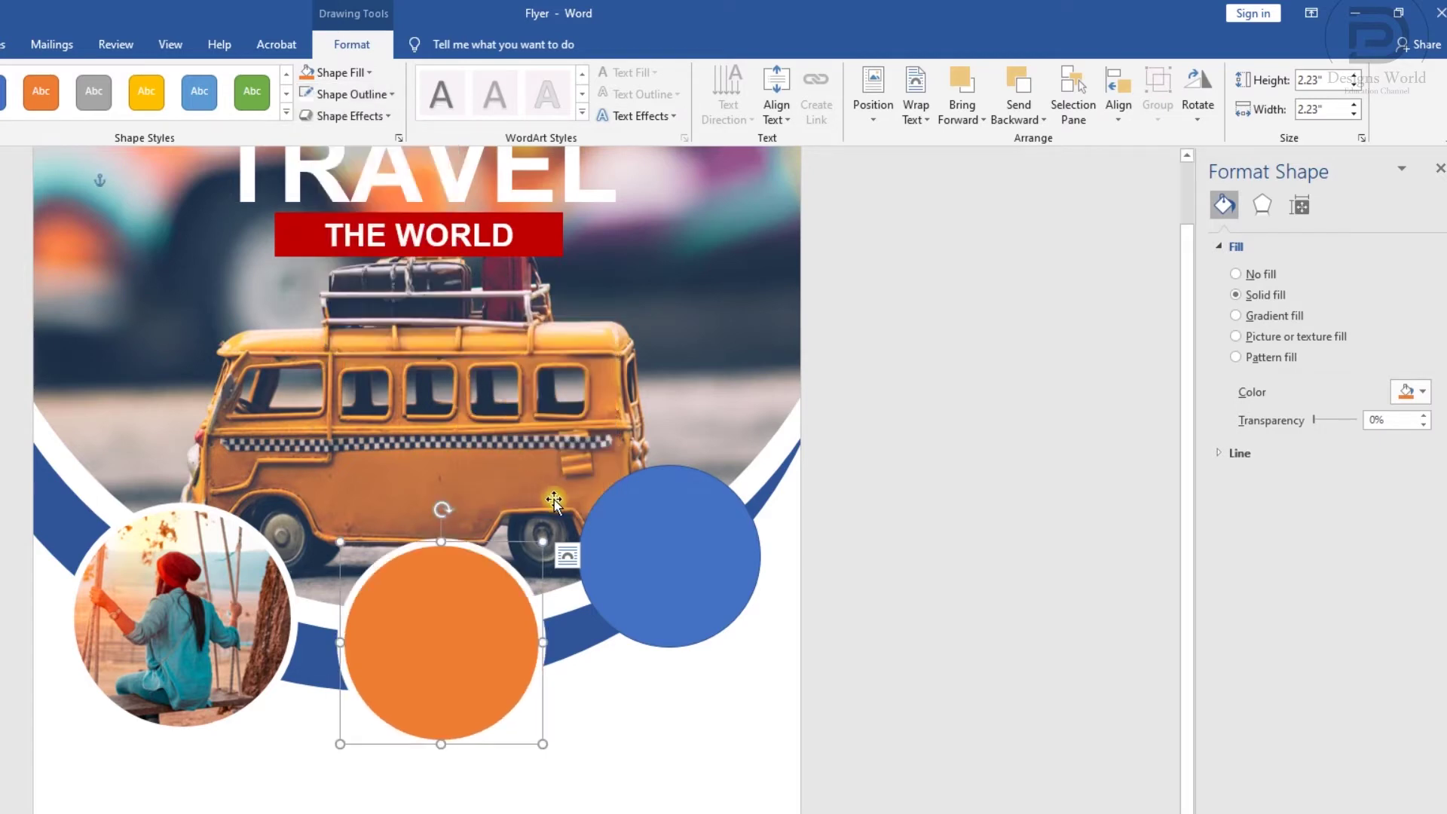
# Fill the right circle darker blue with a 6 pt white outline
pyautogui.click(642, 555)
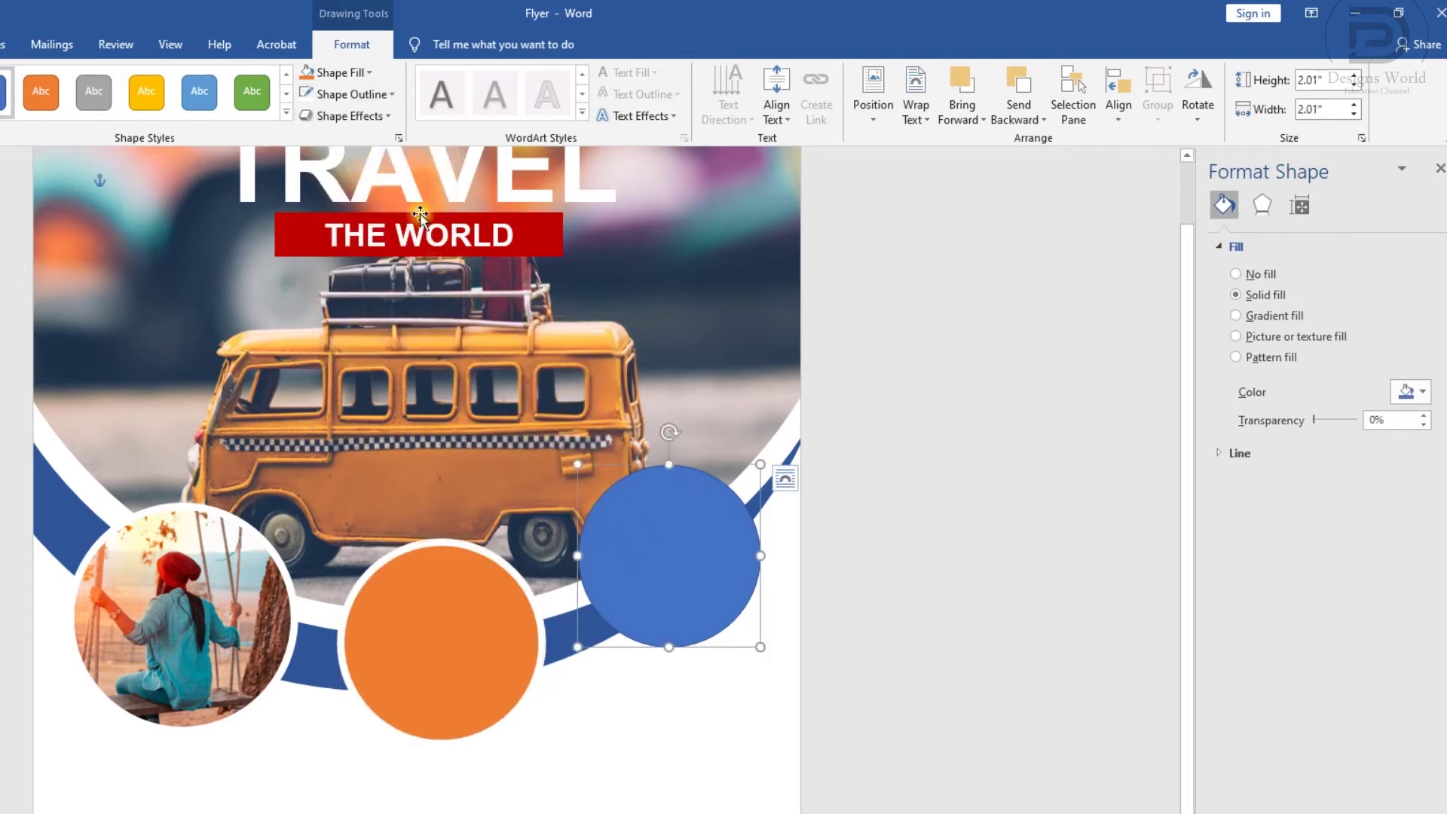
pyautogui.click(347, 73)
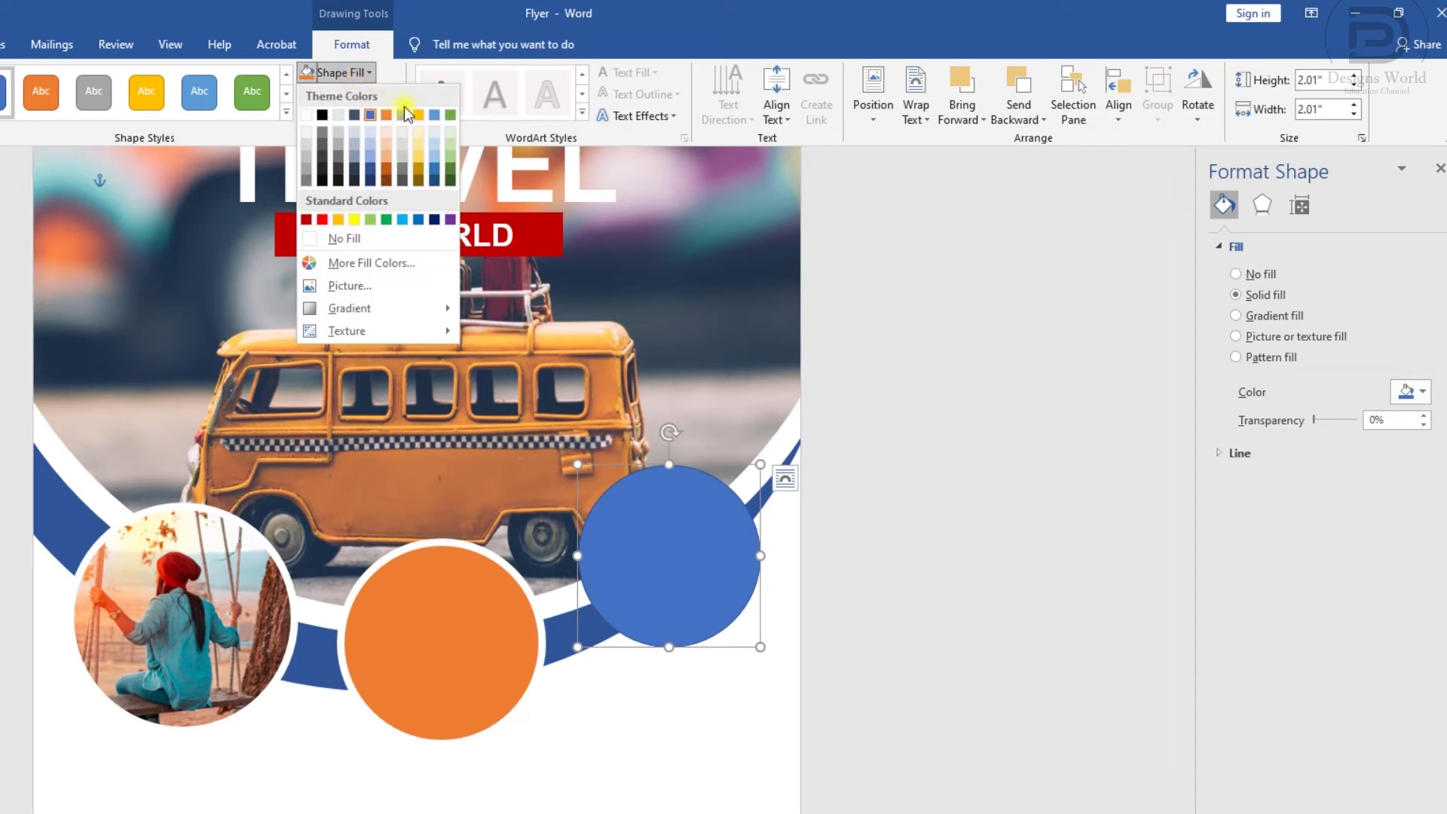
pyautogui.click(435, 168)
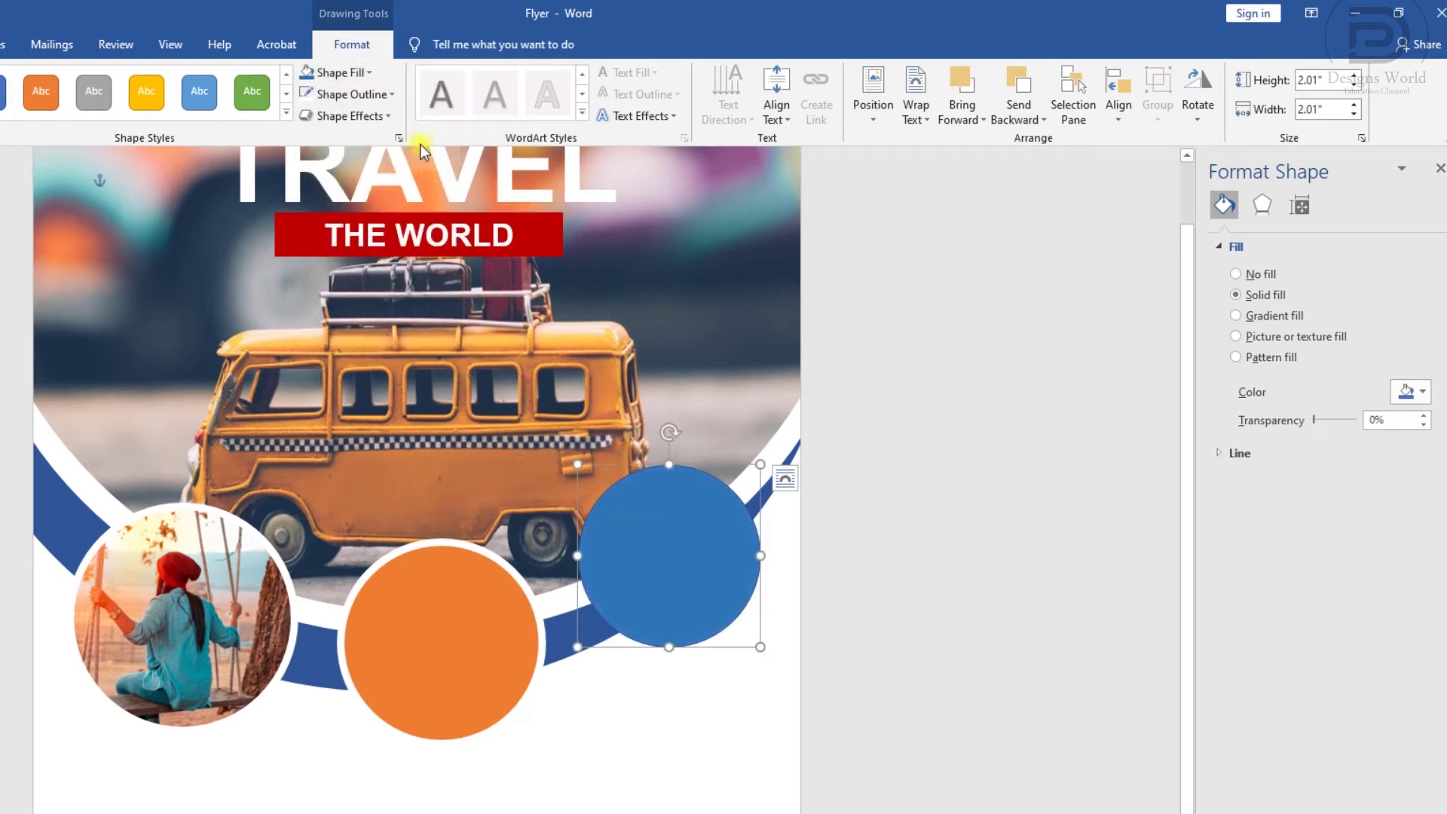
pyautogui.click(359, 96)
pyautogui.click(307, 136)
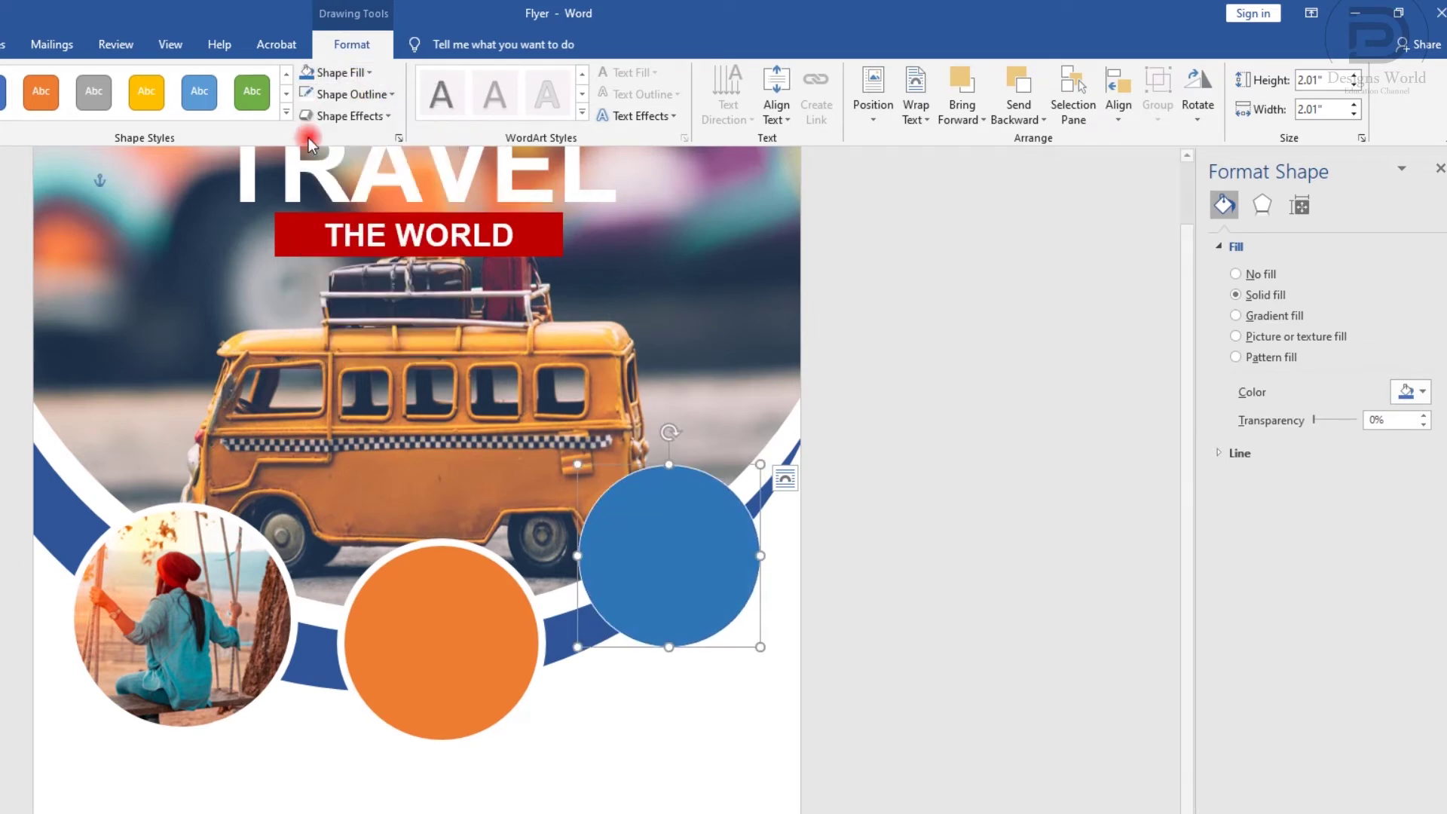
pyautogui.click(347, 96)
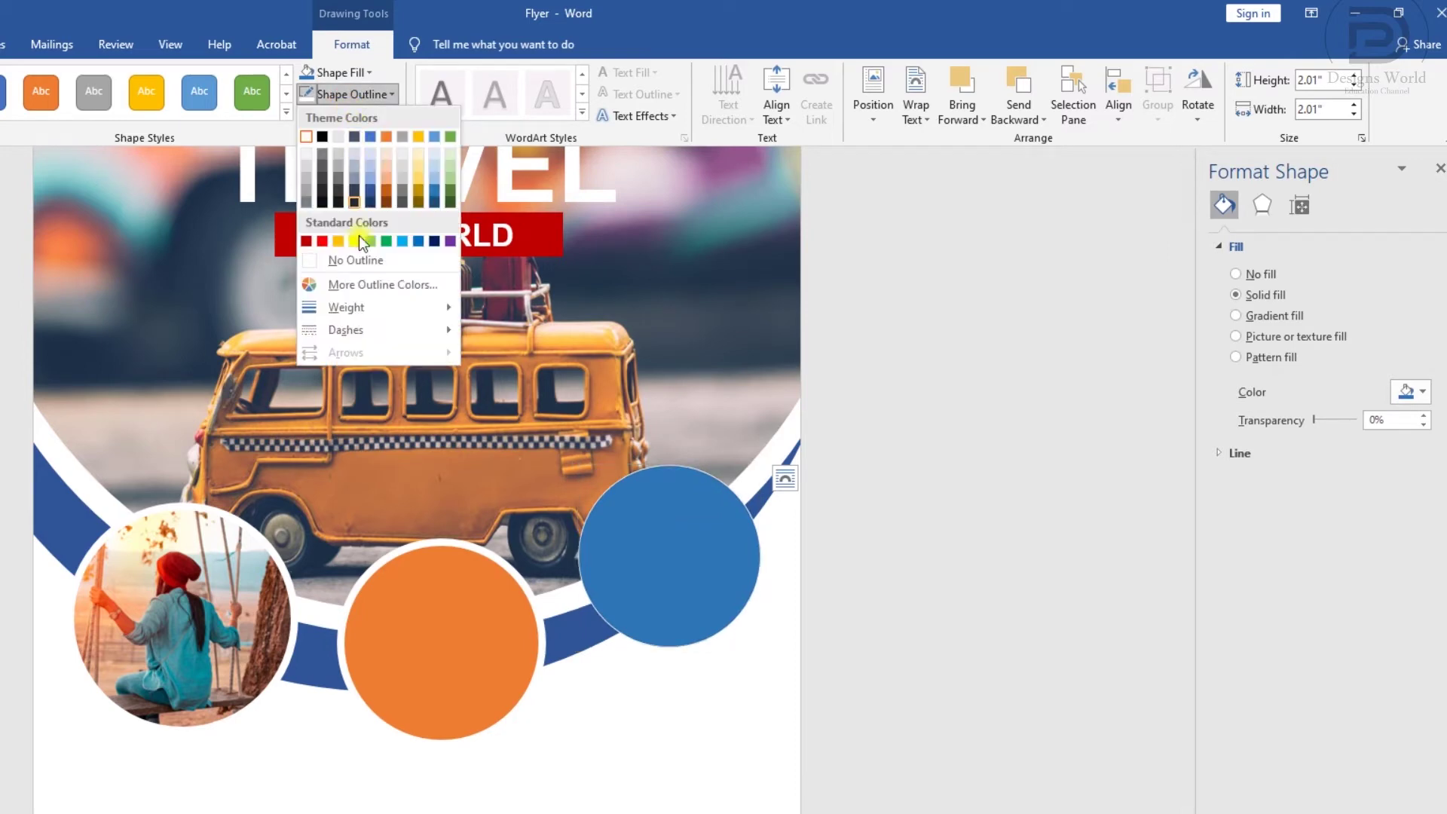
pyautogui.moveTo(346, 308)
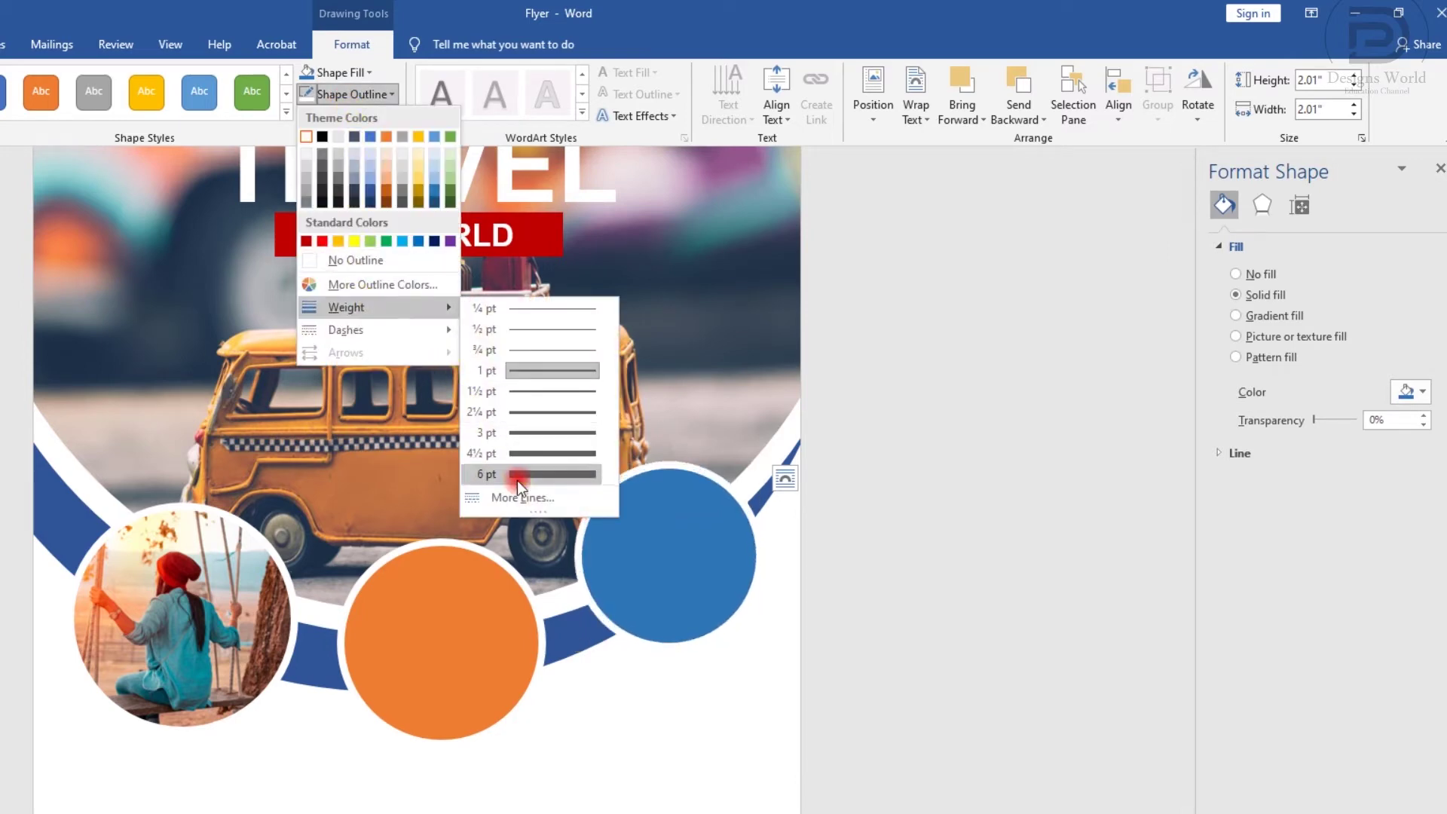
pyautogui.click(517, 477)
pyautogui.click(858, 739)
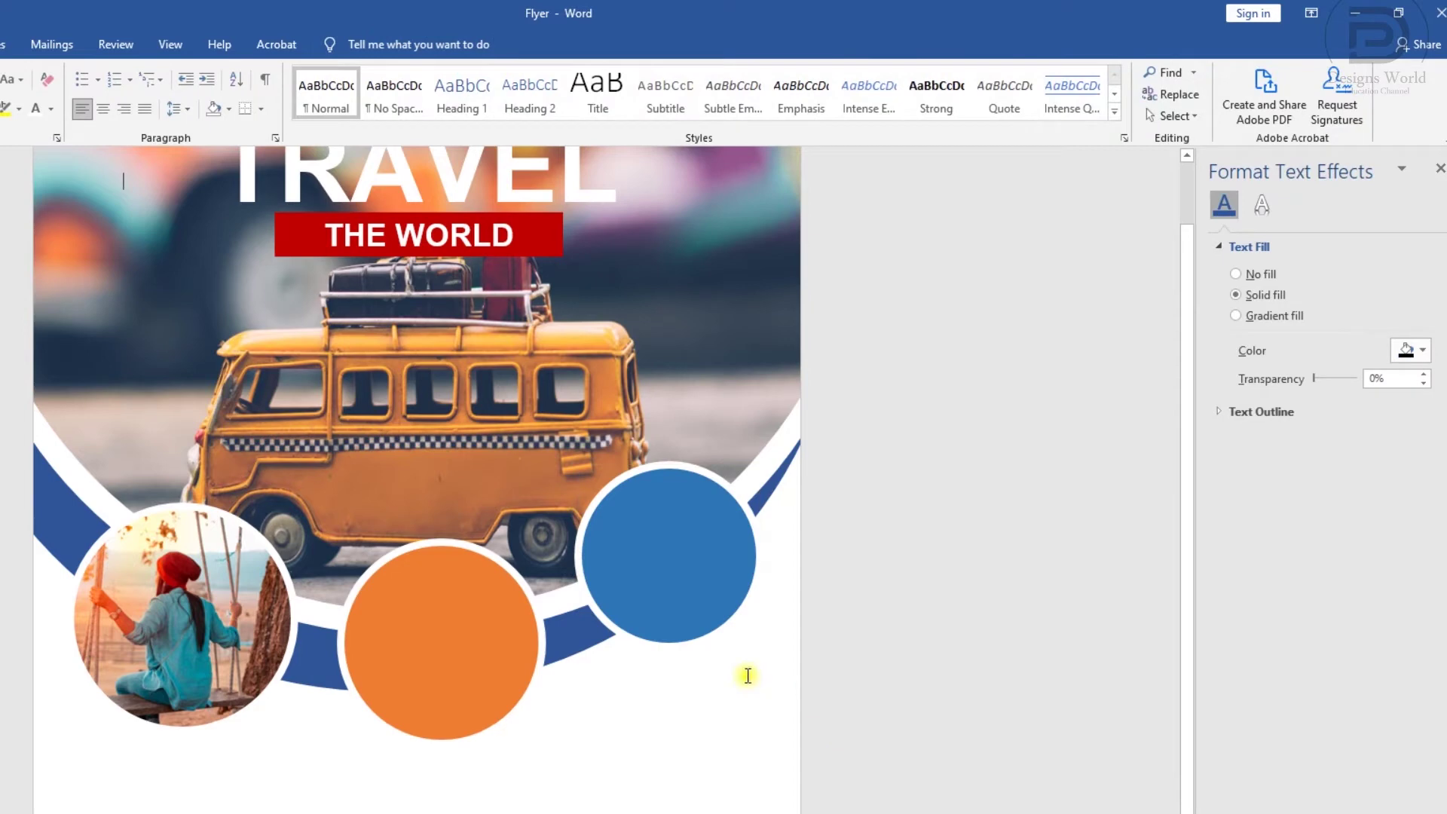
# Copy the PRICE and $699 lines from Notepad and return to the Word flyer
pyautogui.scroll(-3, 683, 640)
pyautogui.scroll(2, 677, 640)
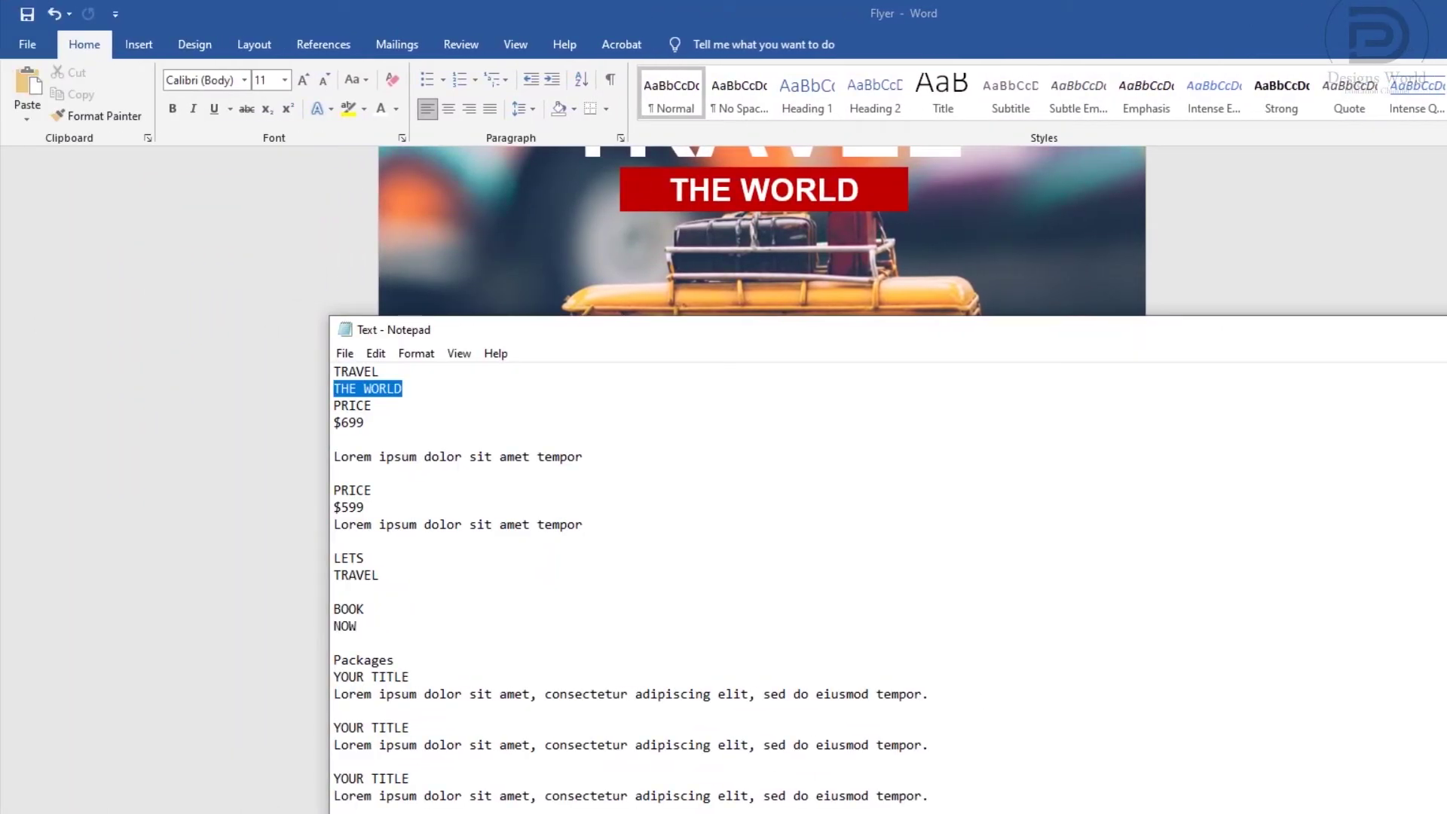
pyautogui.moveTo(366, 423); pyautogui.dragTo(330, 407)
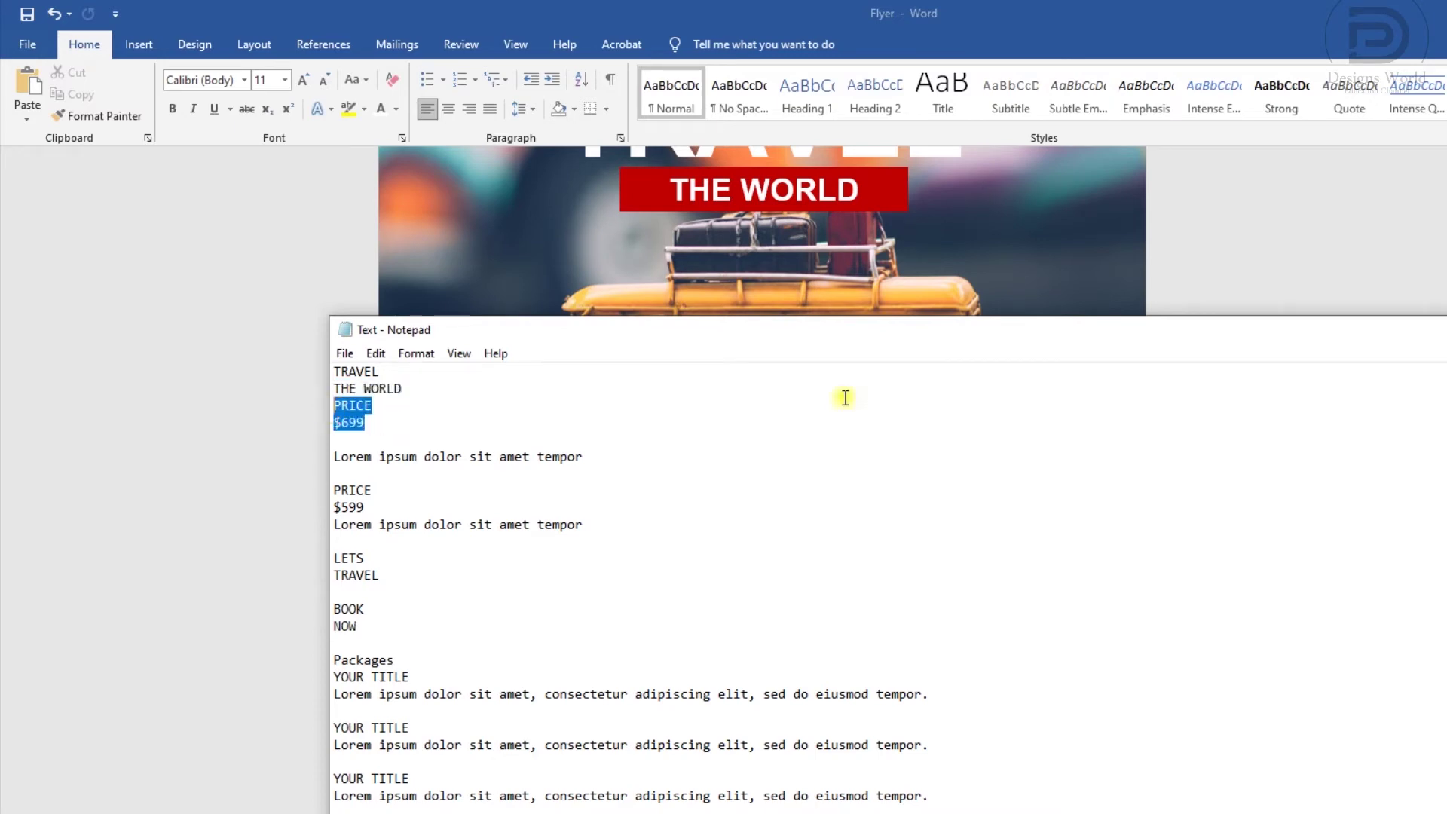
pyautogui.hotkey('alt', 'Tab')
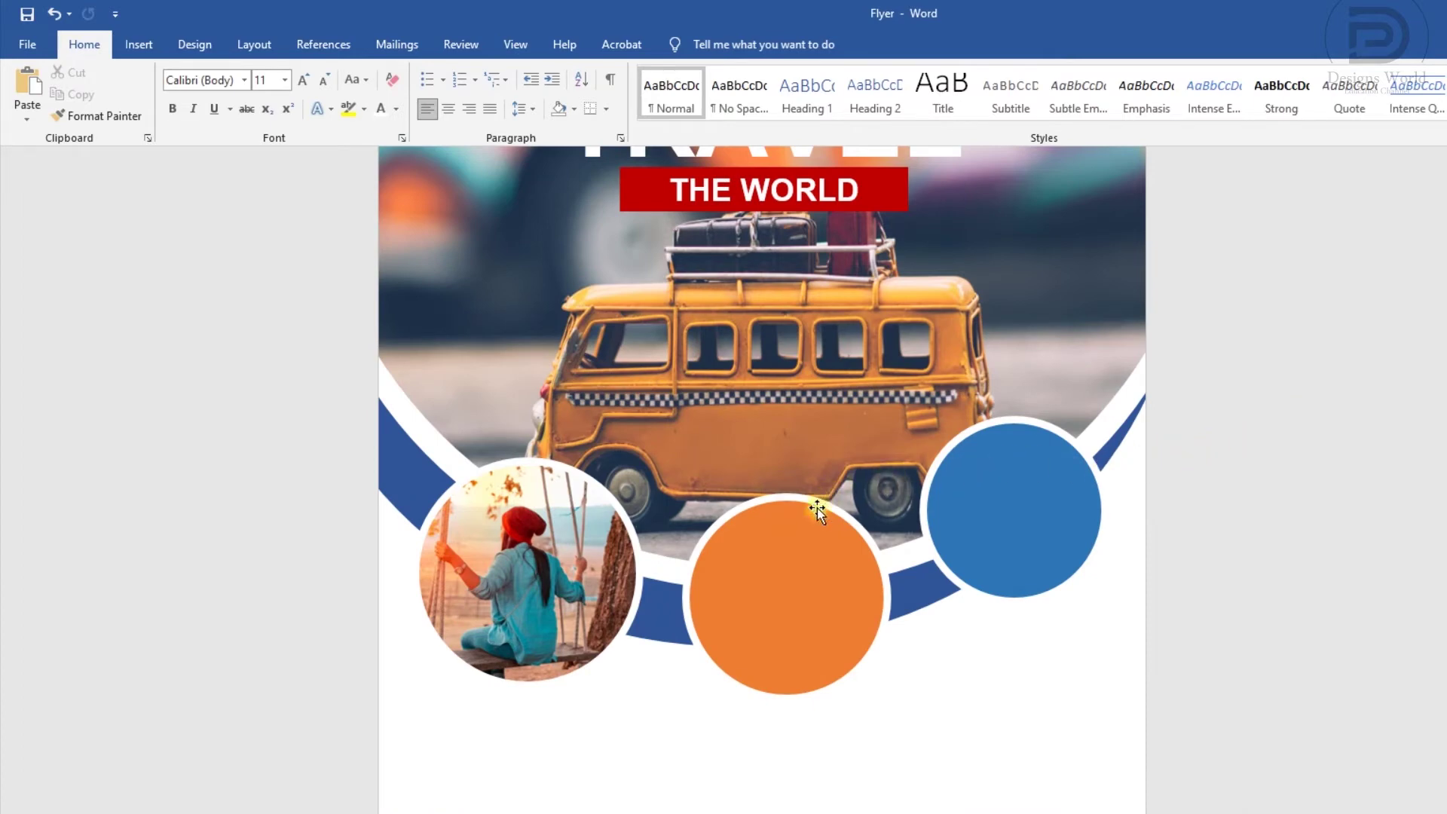
pyautogui.click(143, 48)
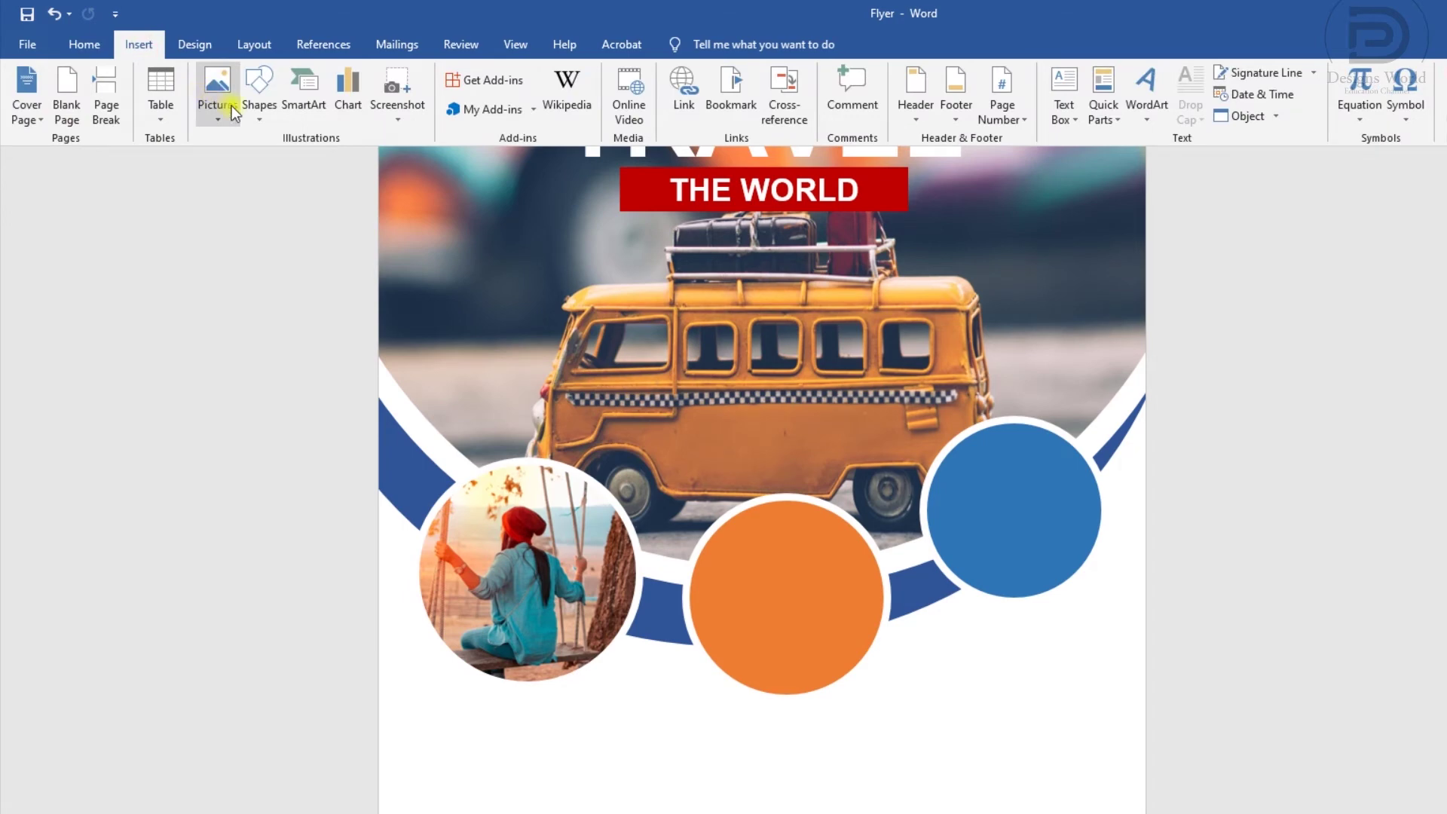
# Draw a text box over the orange middle circle to hold the PRICE $699 text
pyautogui.click(1054, 121)
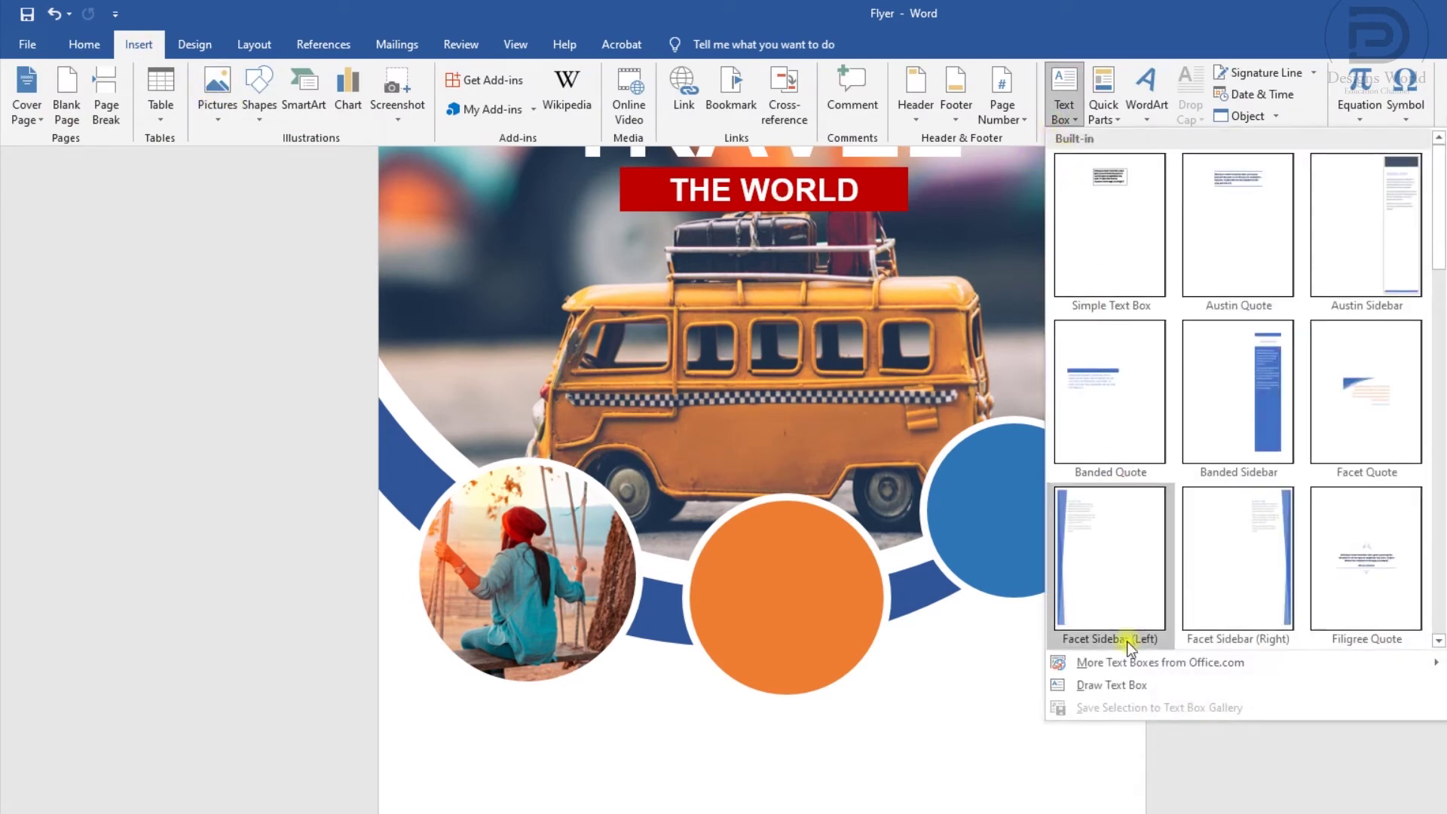
pyautogui.click(1118, 684)
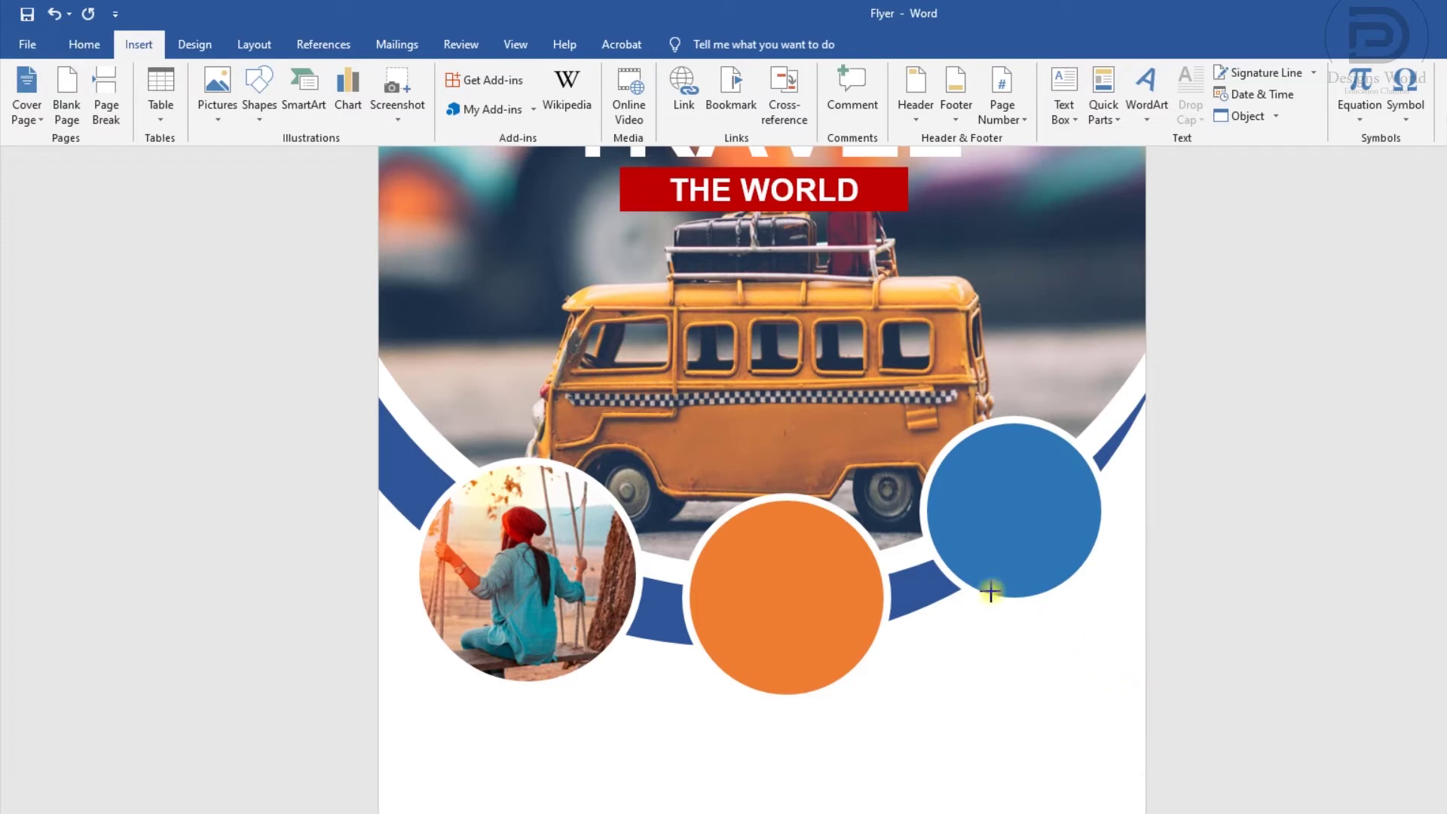
pyautogui.moveTo(694, 571); pyautogui.dragTo(882, 654)
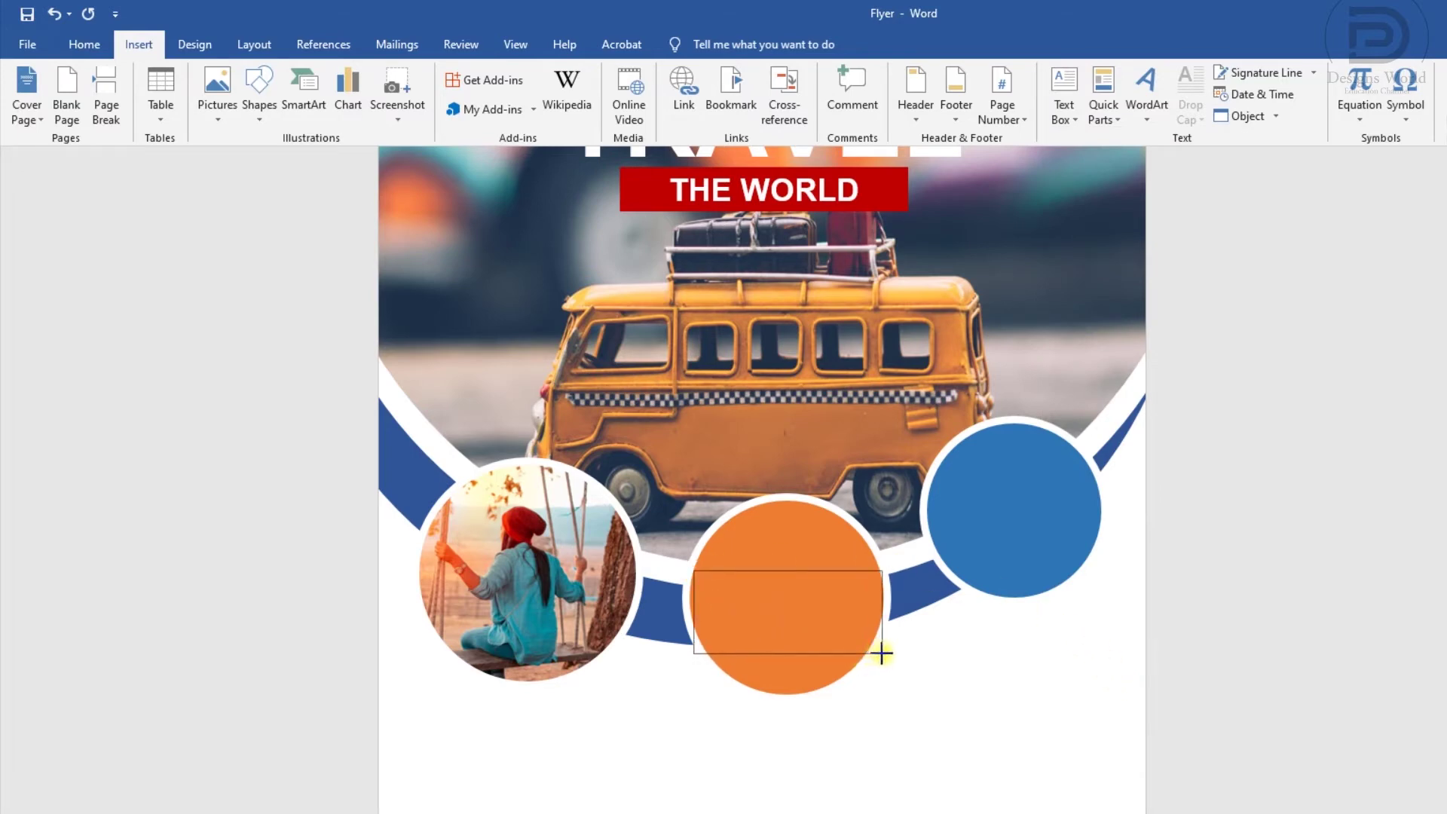
pyautogui.moveTo(882, 653); pyautogui.dragTo(884, 655)
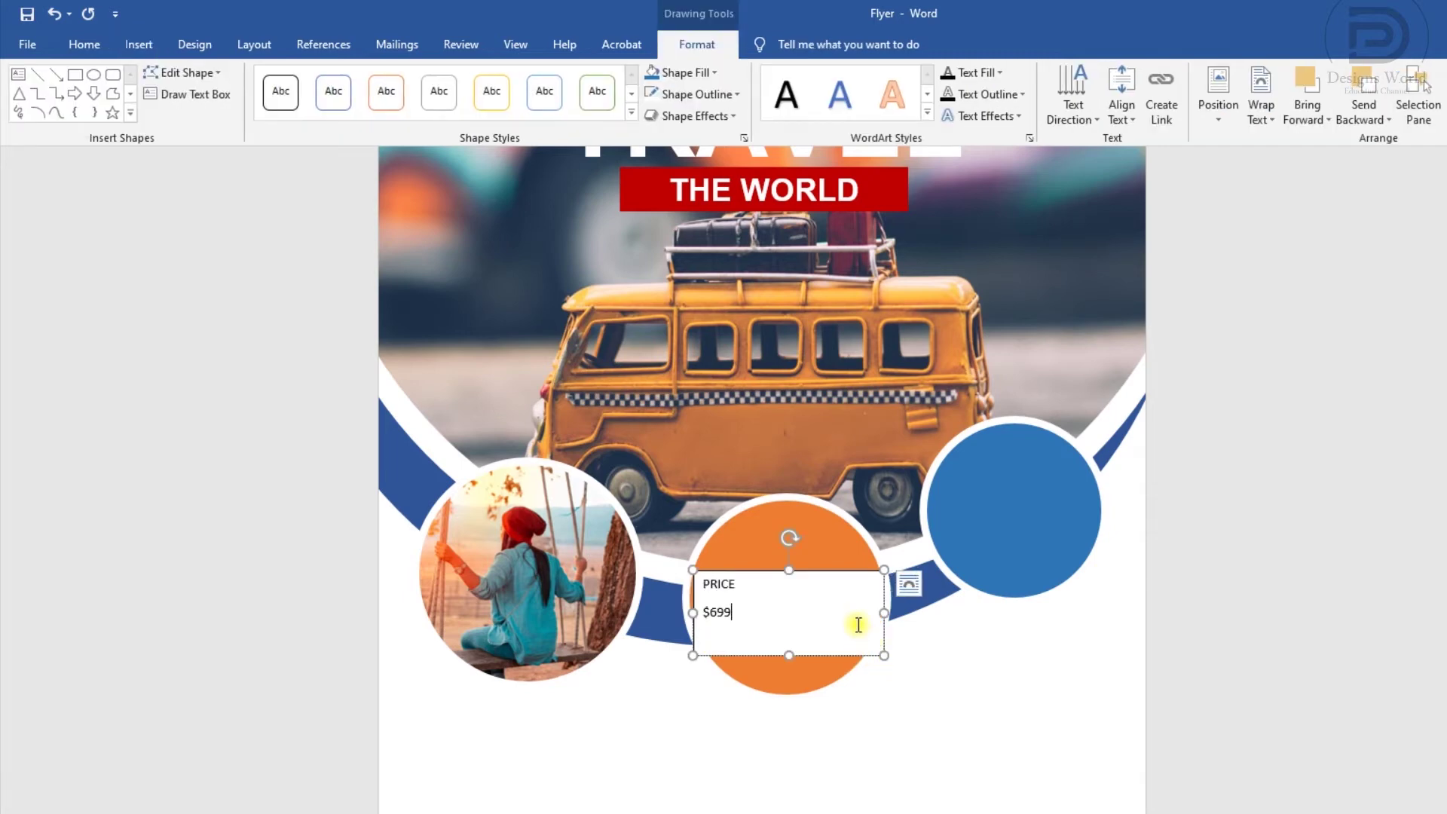
pyautogui.hotkey('ctrl', 'a')
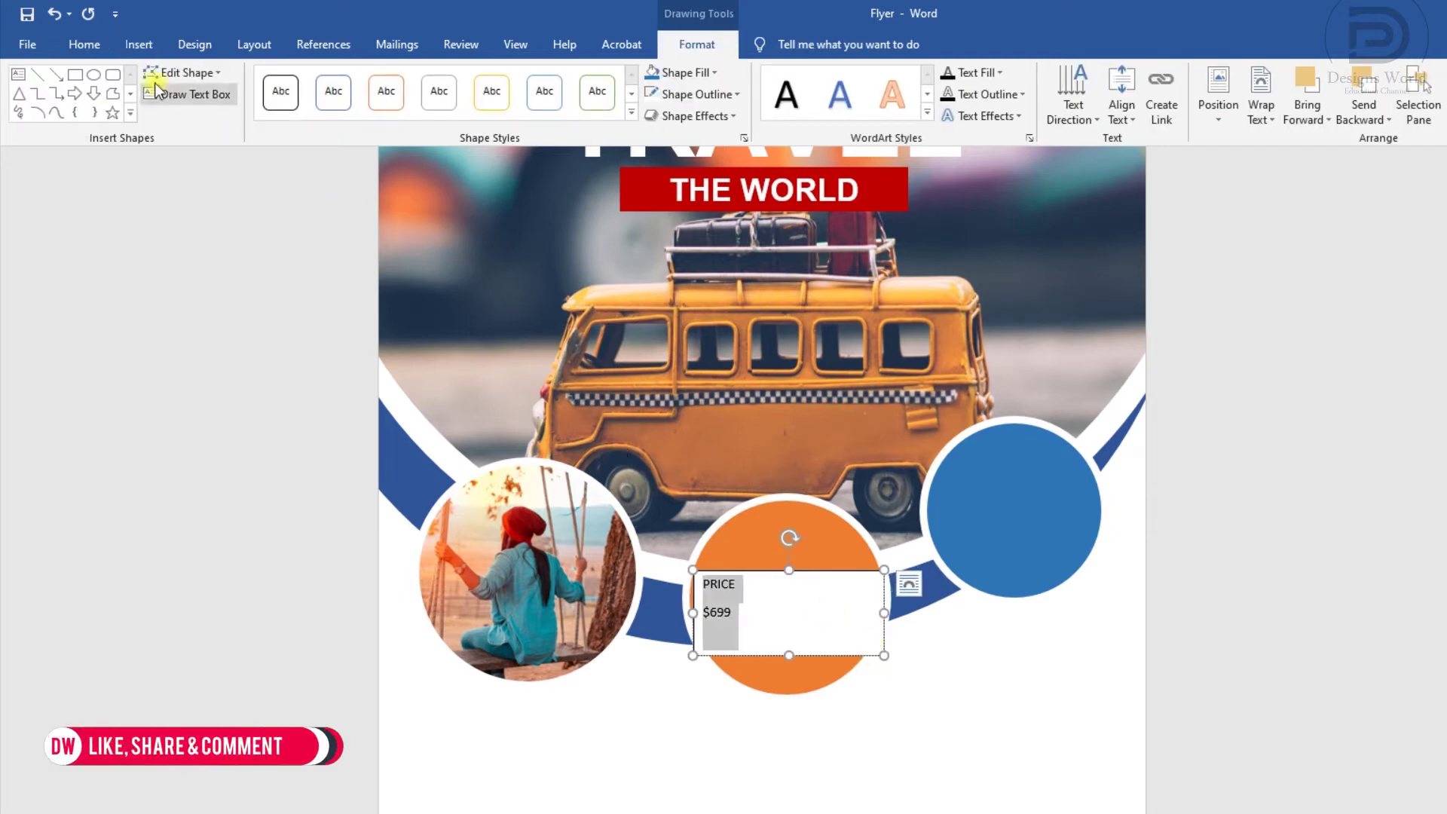
# Center the price text in bold 24 pt, with $699 enlarged to 36 pt
pyautogui.click(101, 43)
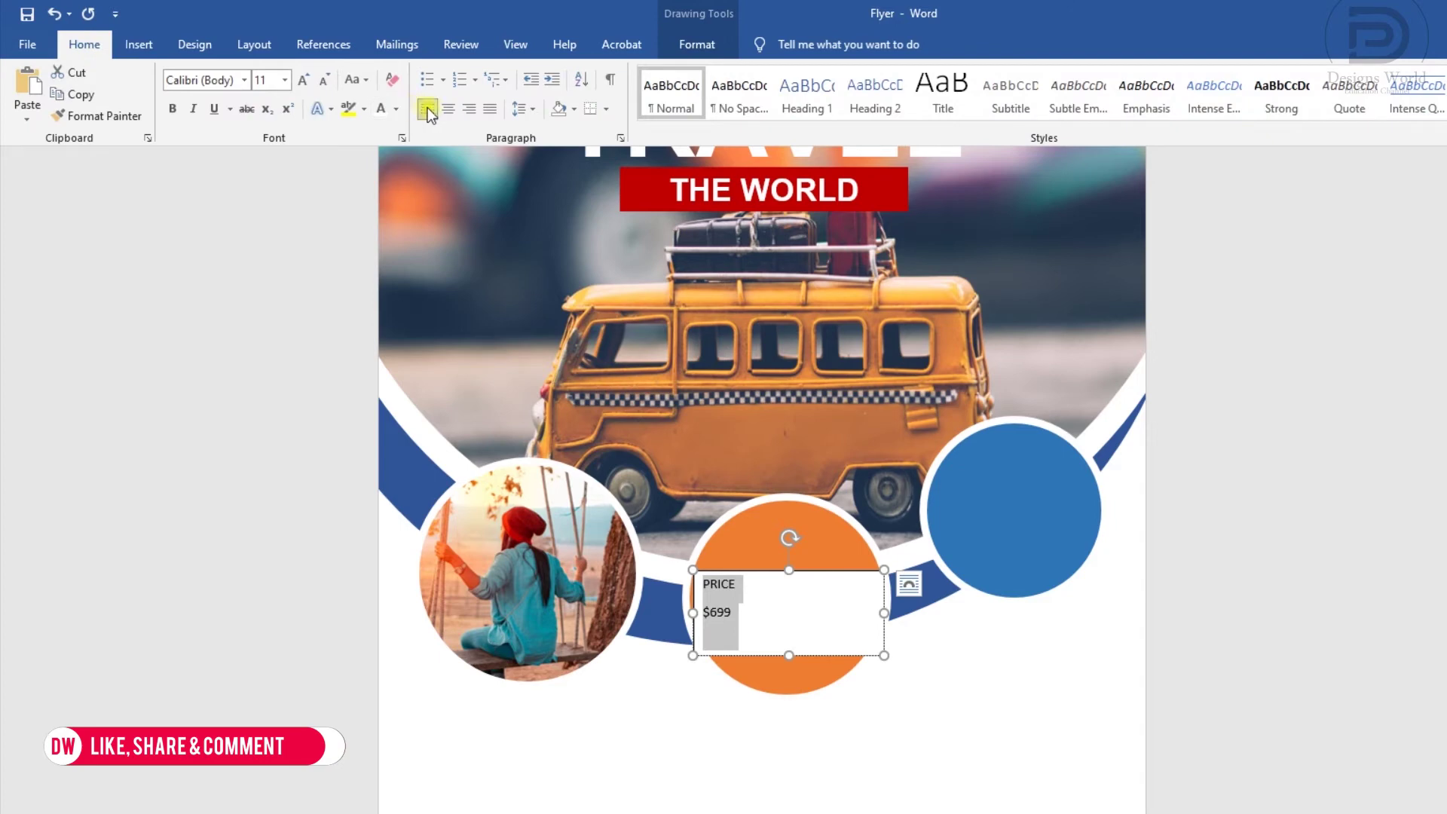
pyautogui.click(448, 110)
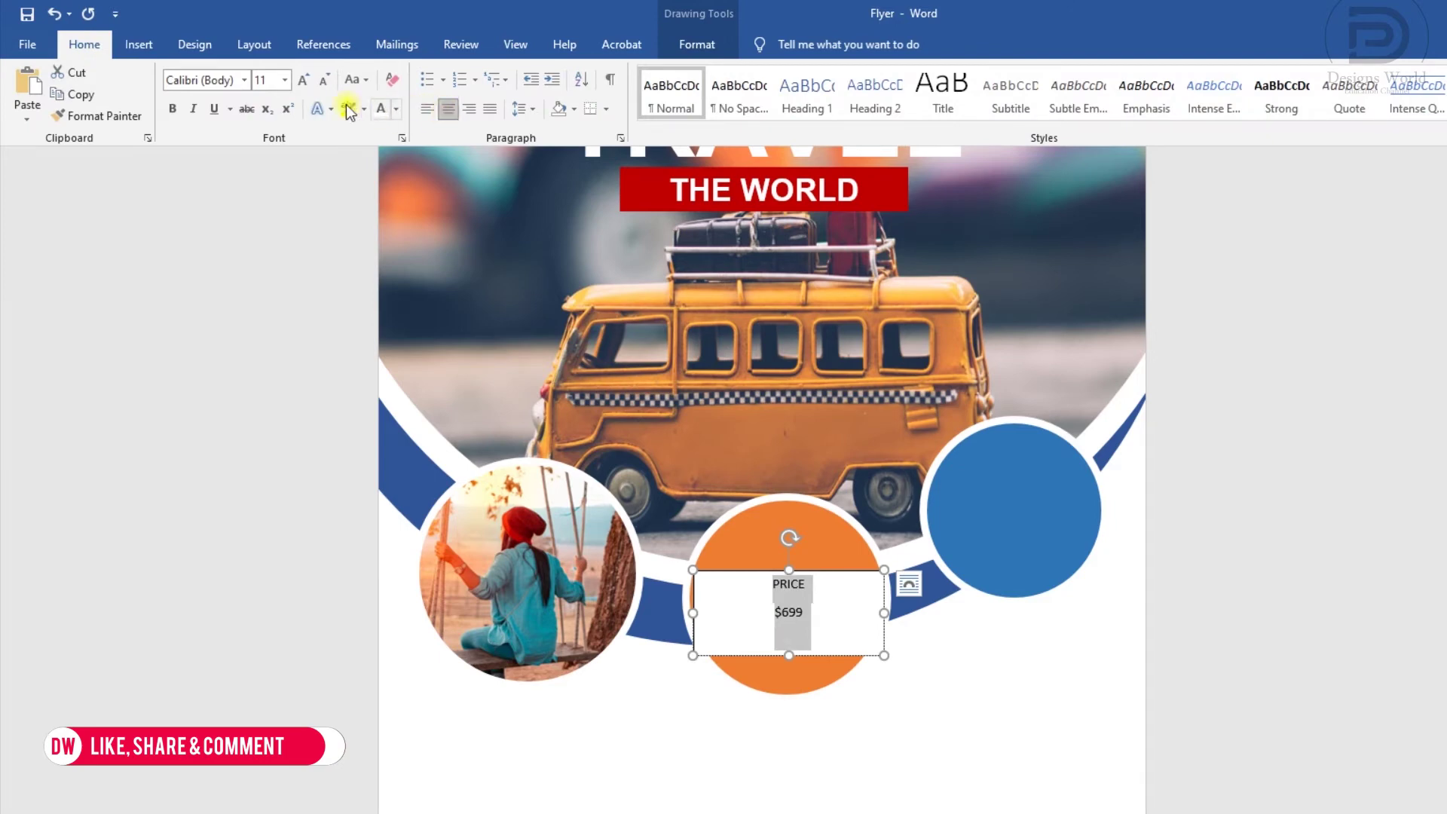
pyautogui.click(270, 81)
pyautogui.write('24')
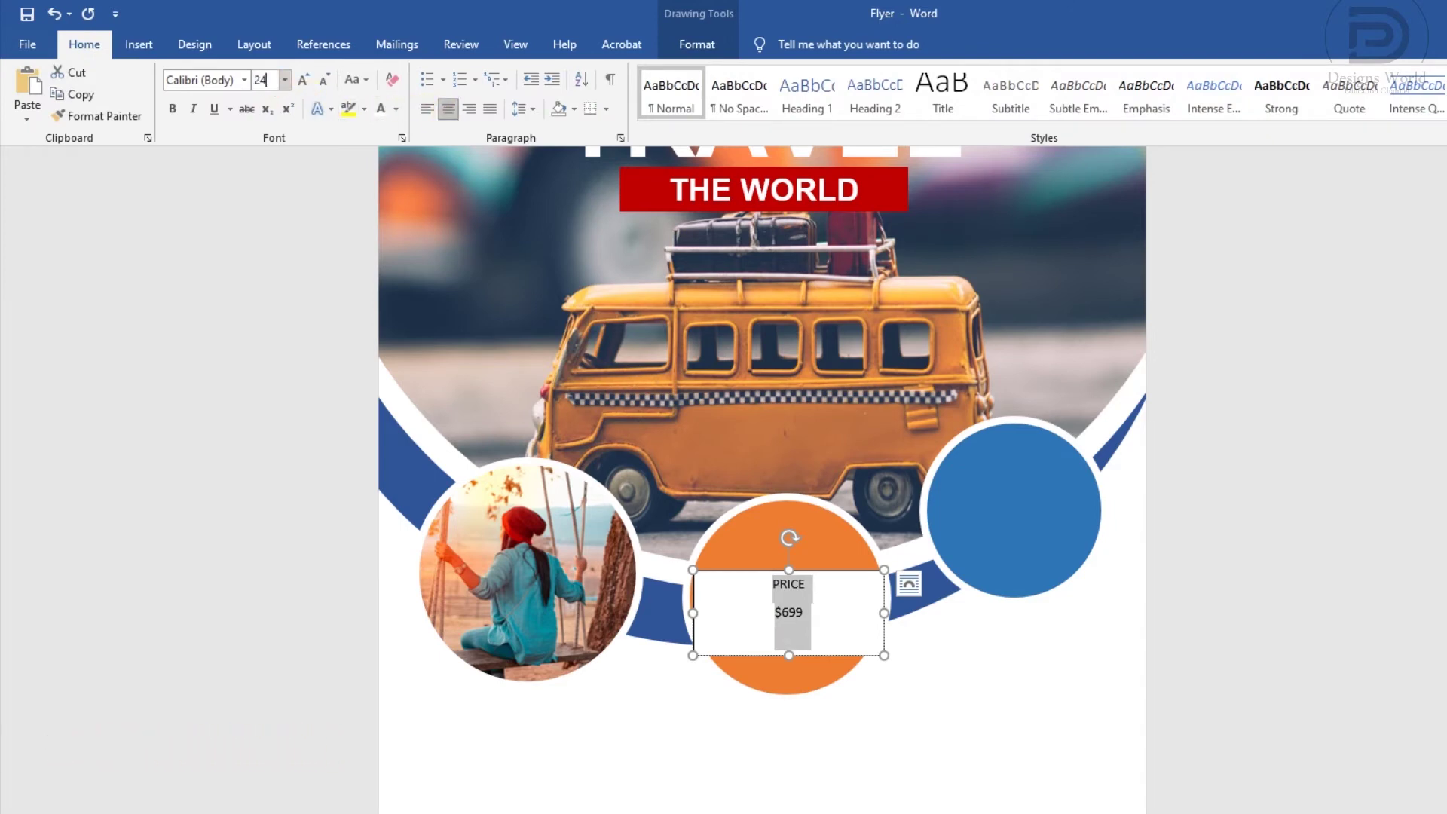
pyautogui.press('Return')
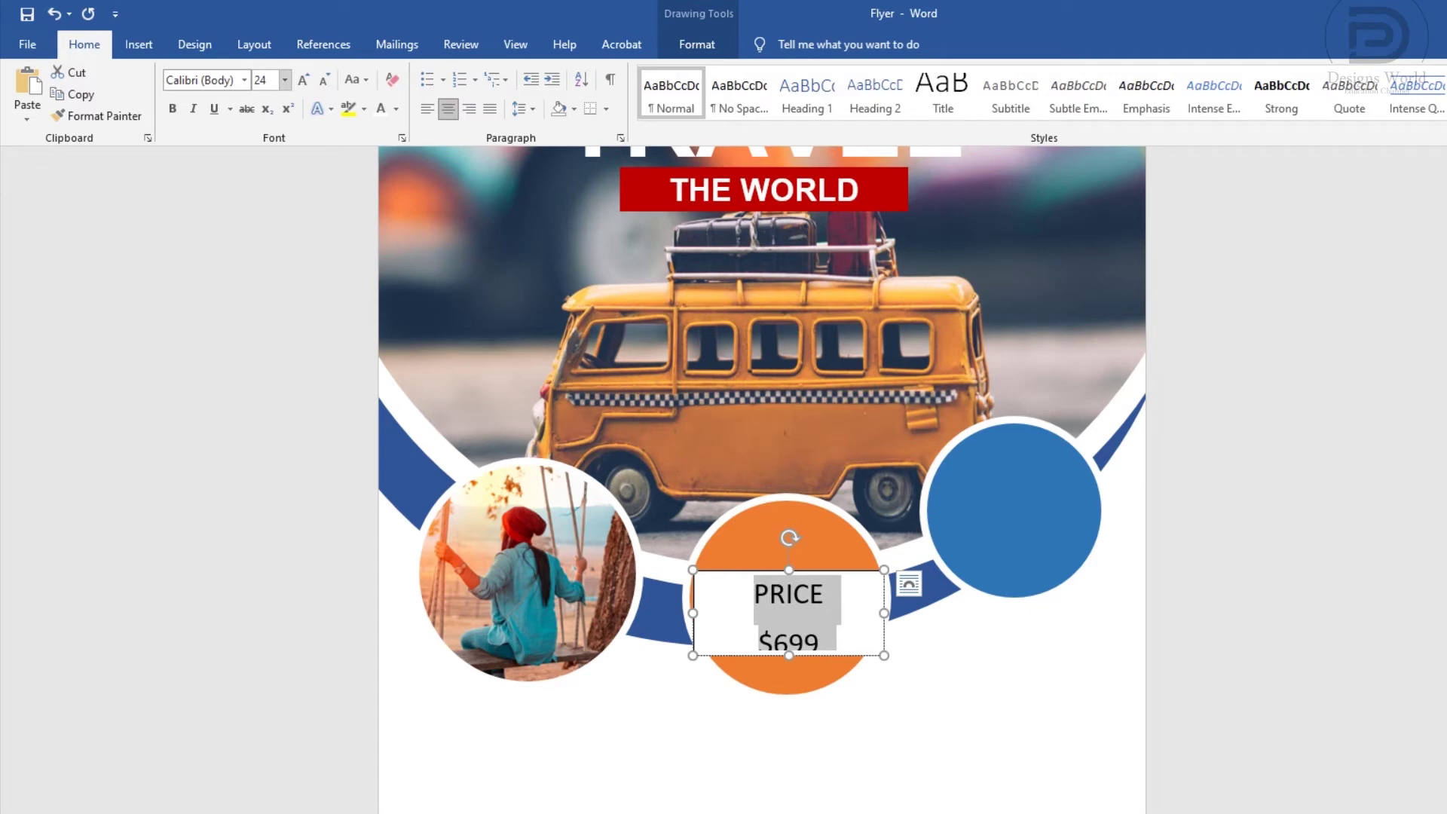
pyautogui.click(172, 111)
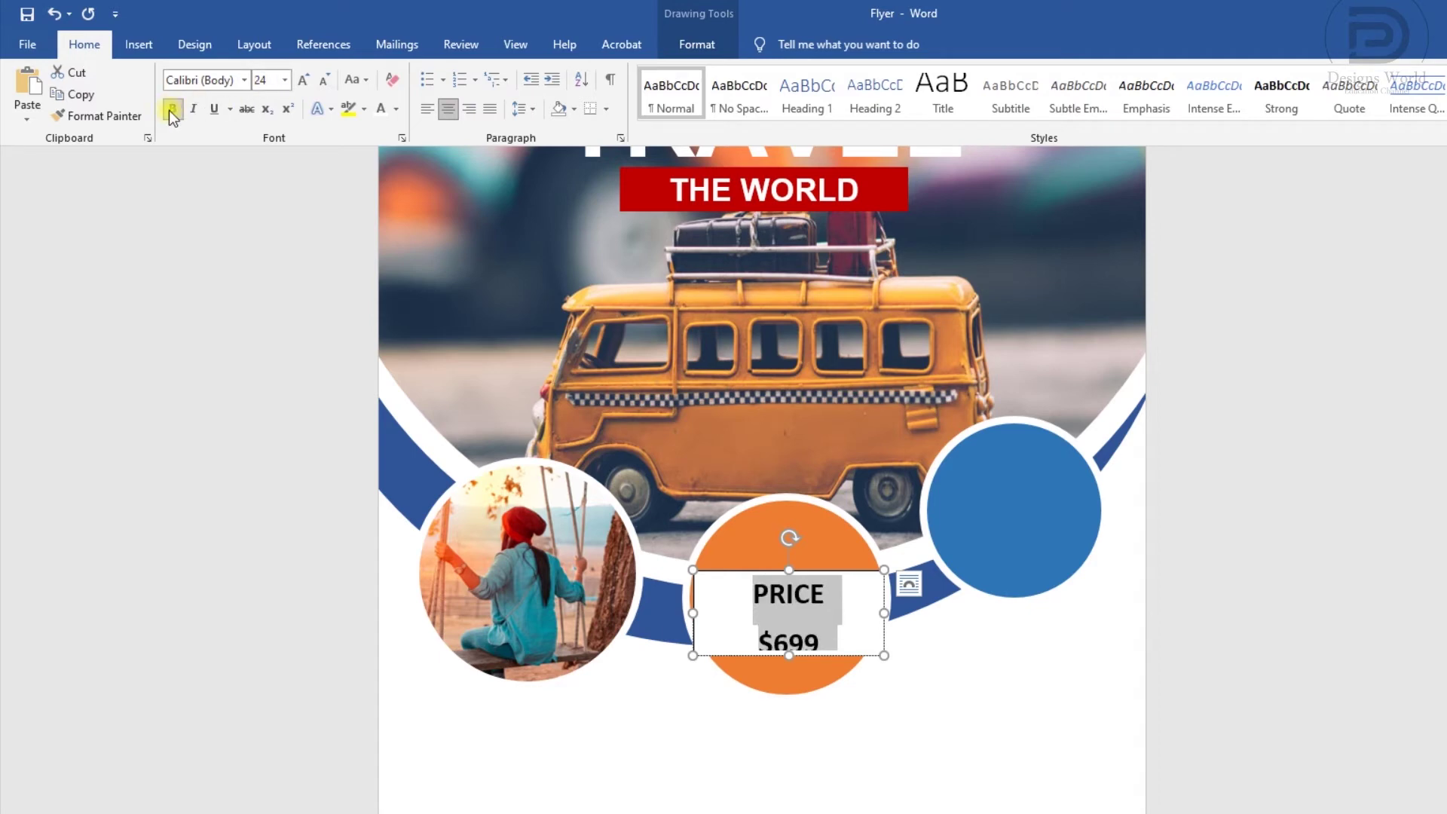
pyautogui.click(816, 649)
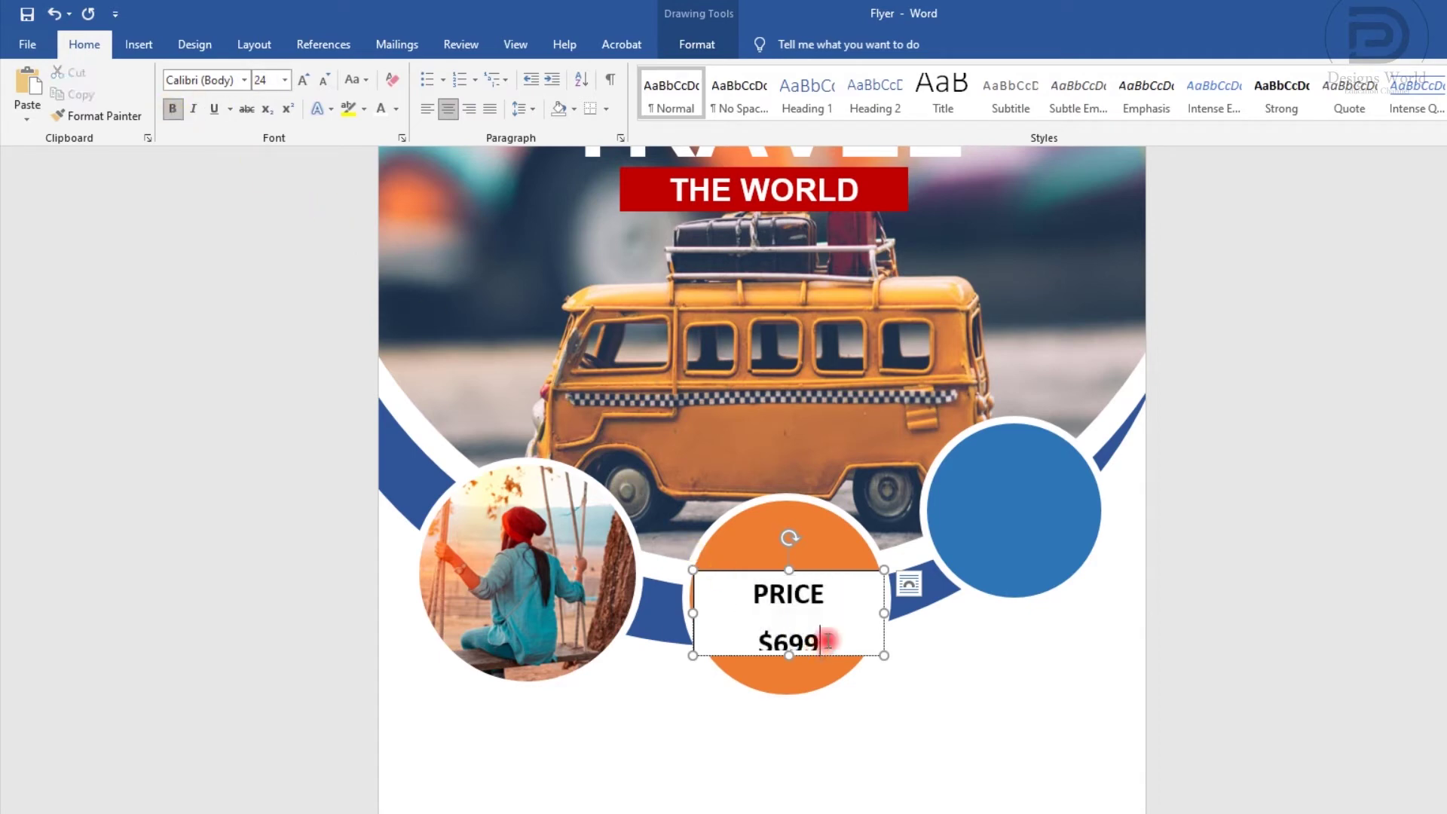
pyautogui.moveTo(817, 649); pyautogui.dragTo(763, 641)
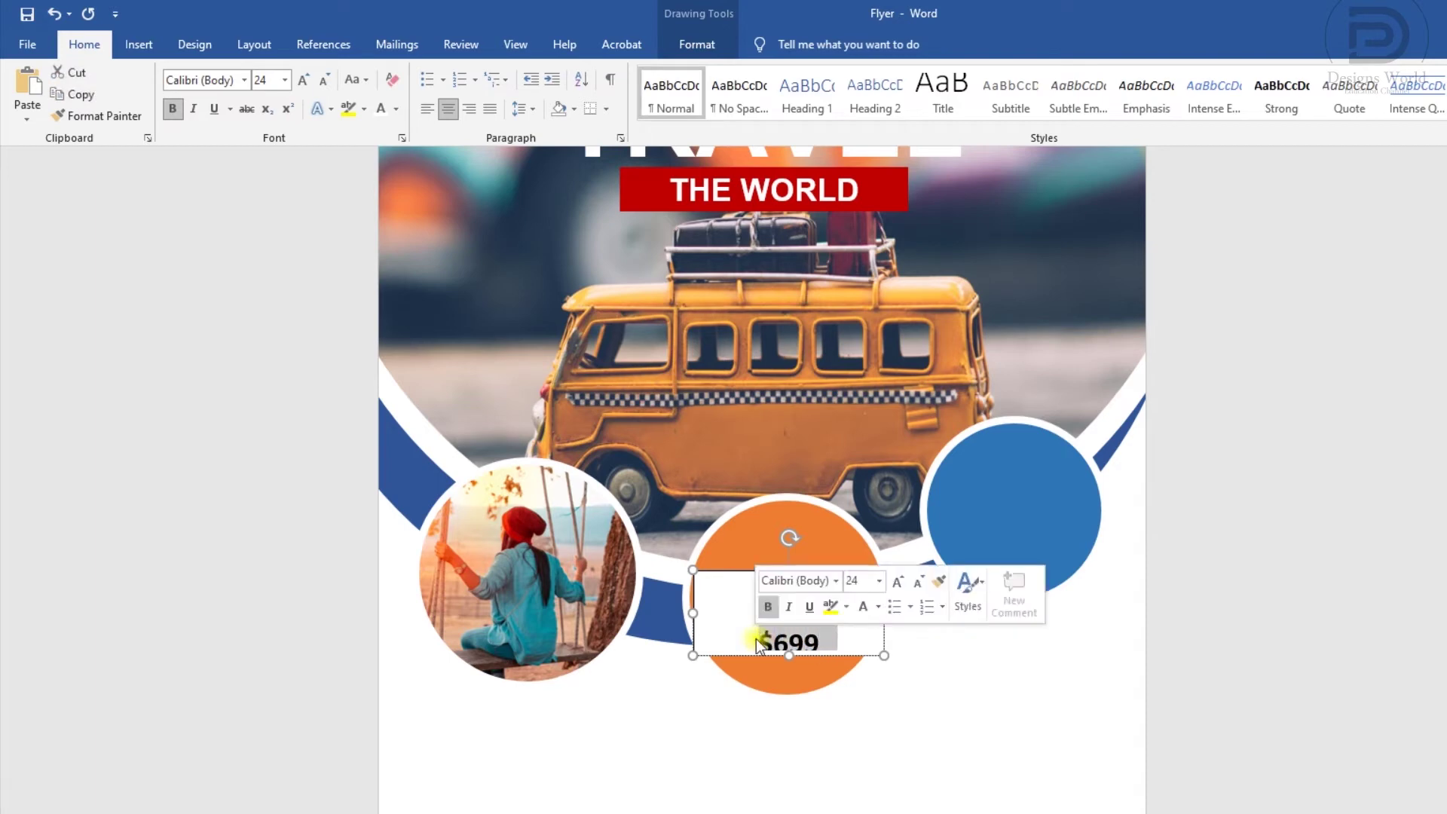
pyautogui.click(857, 581)
pyautogui.write('36')
pyautogui.press('Return')
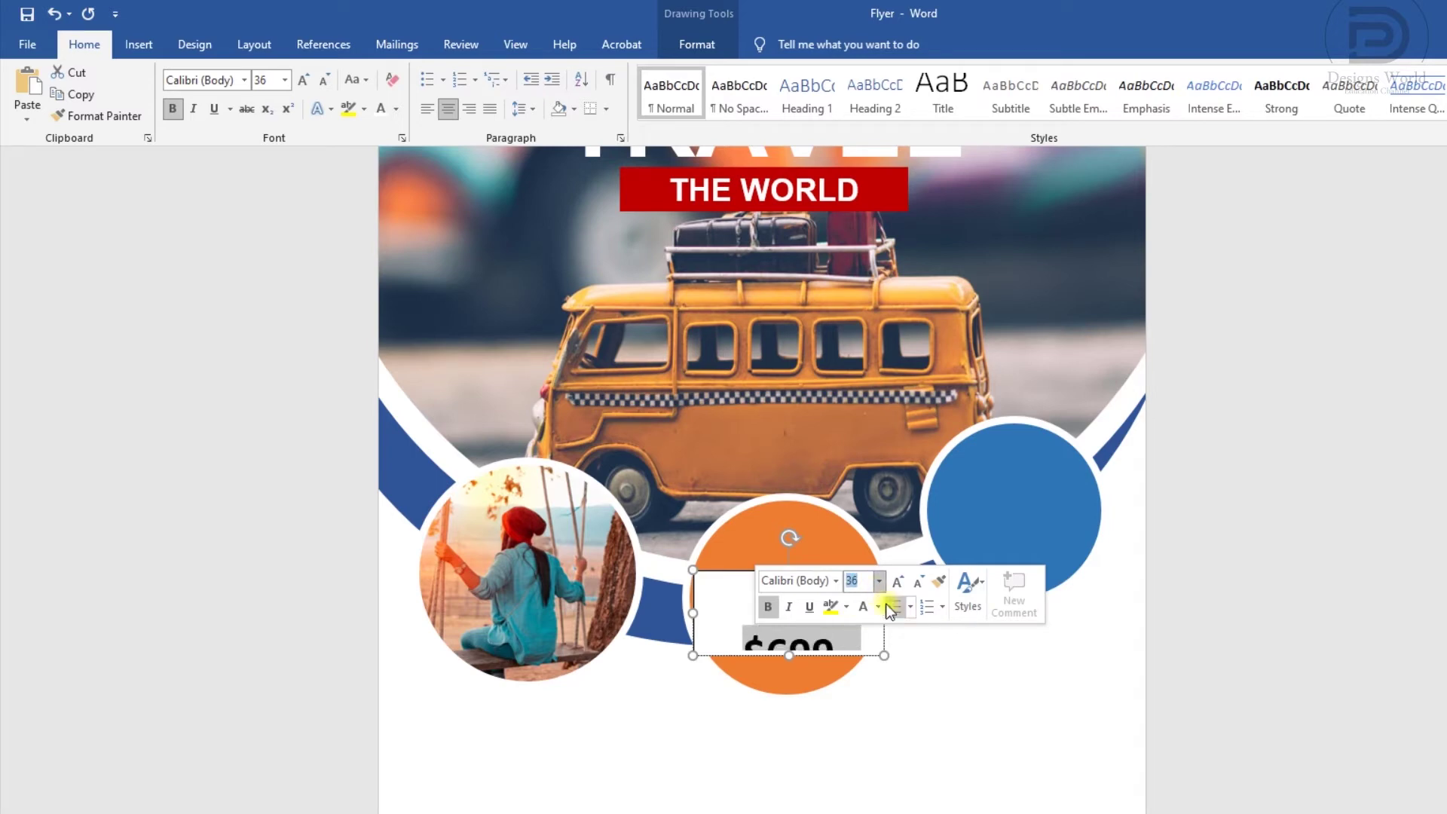
# Enlarge the text box, remove its fill and outline, and move it up in the circle
pyautogui.moveTo(785, 653); pyautogui.dragTo(782, 694)
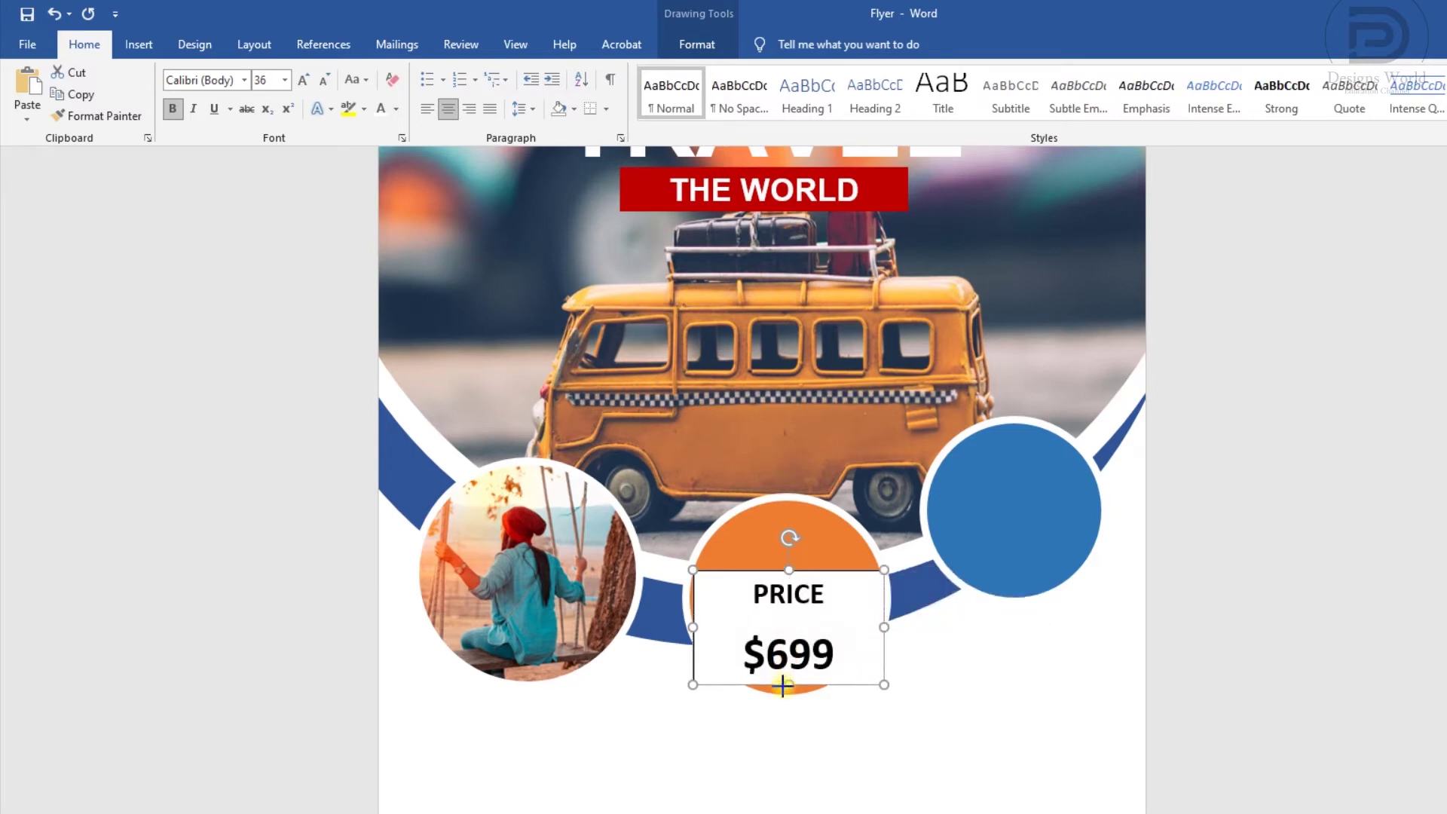
pyautogui.click(797, 662)
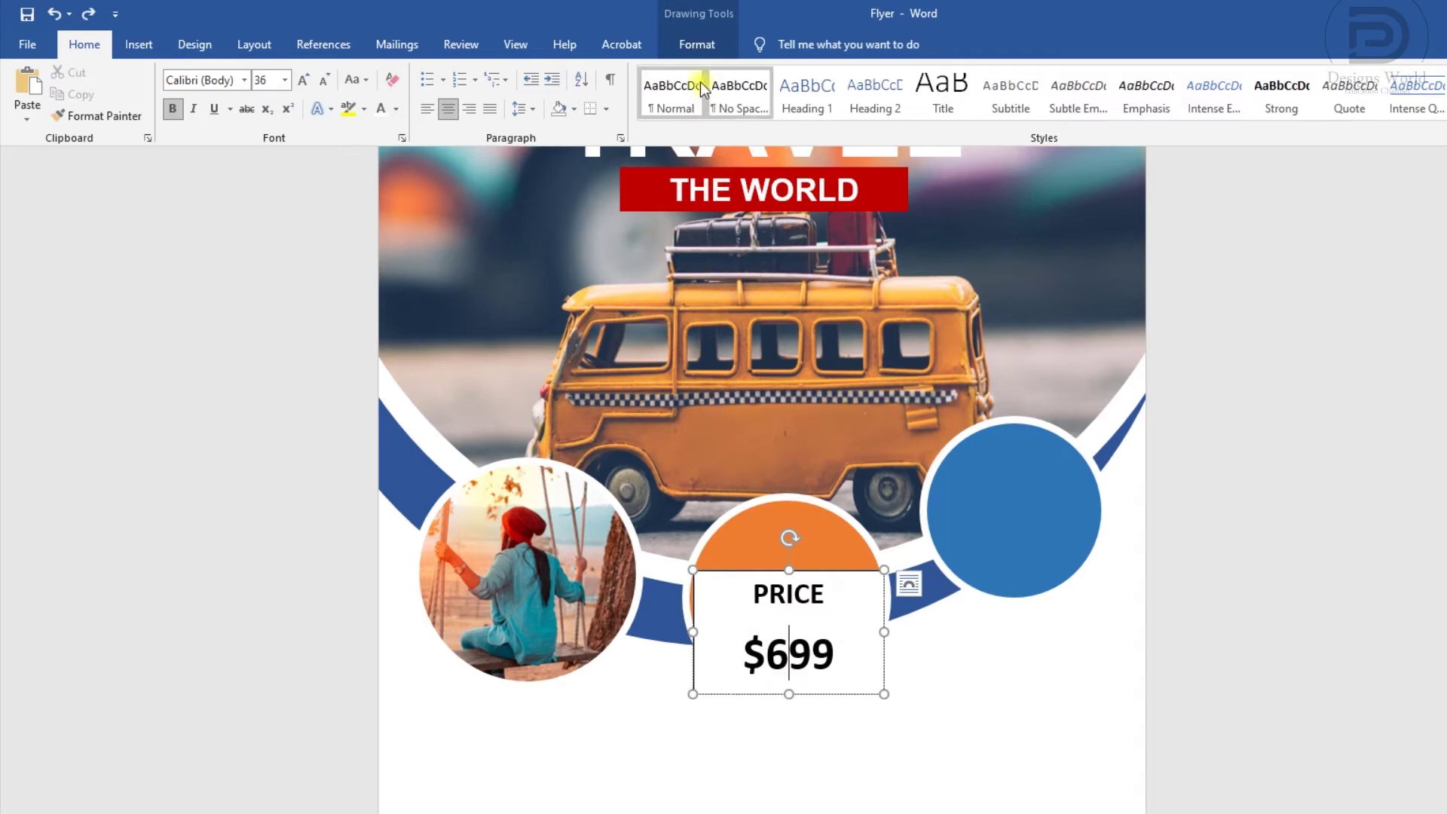
pyautogui.click(691, 57)
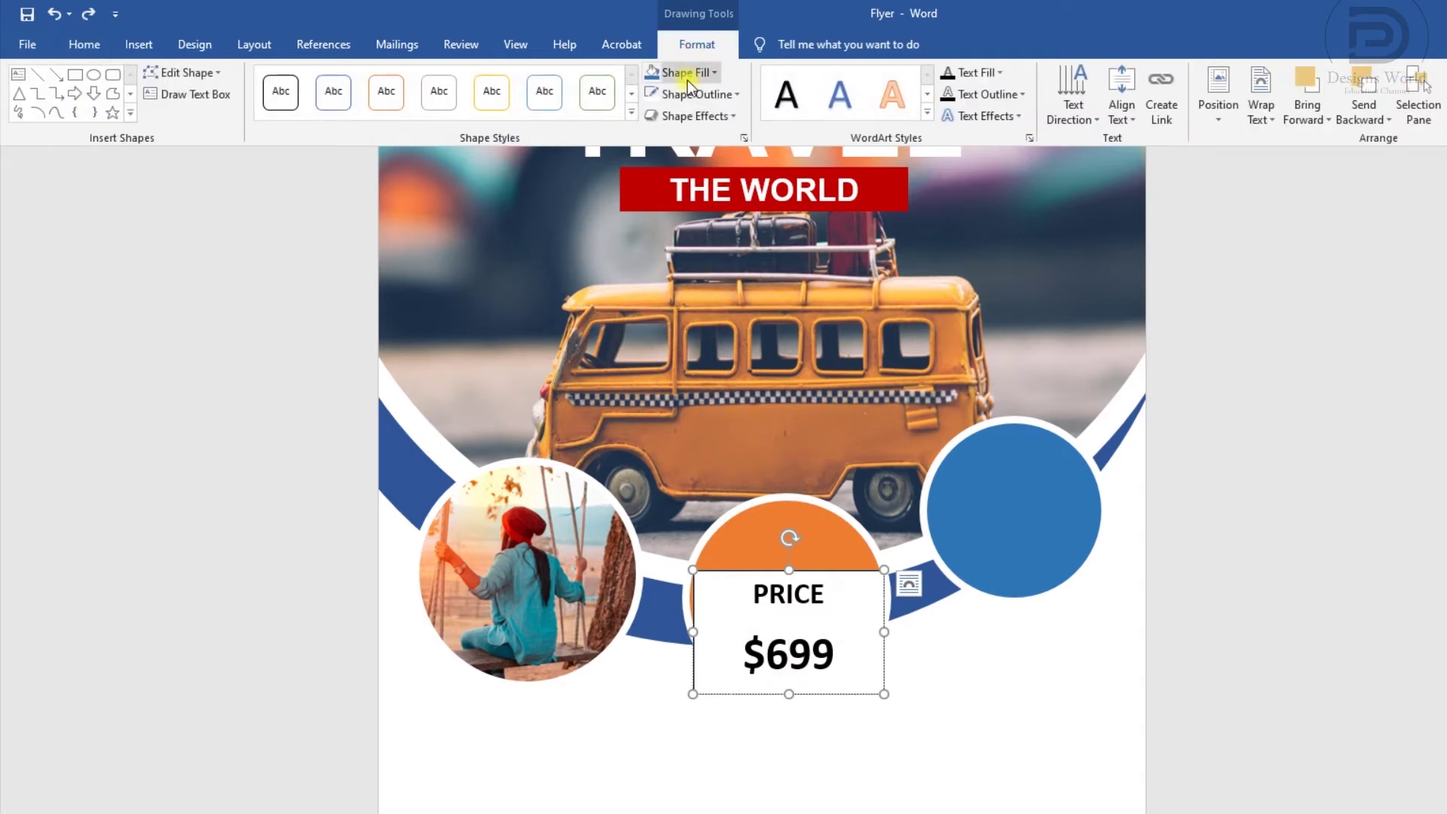
pyautogui.click(687, 80)
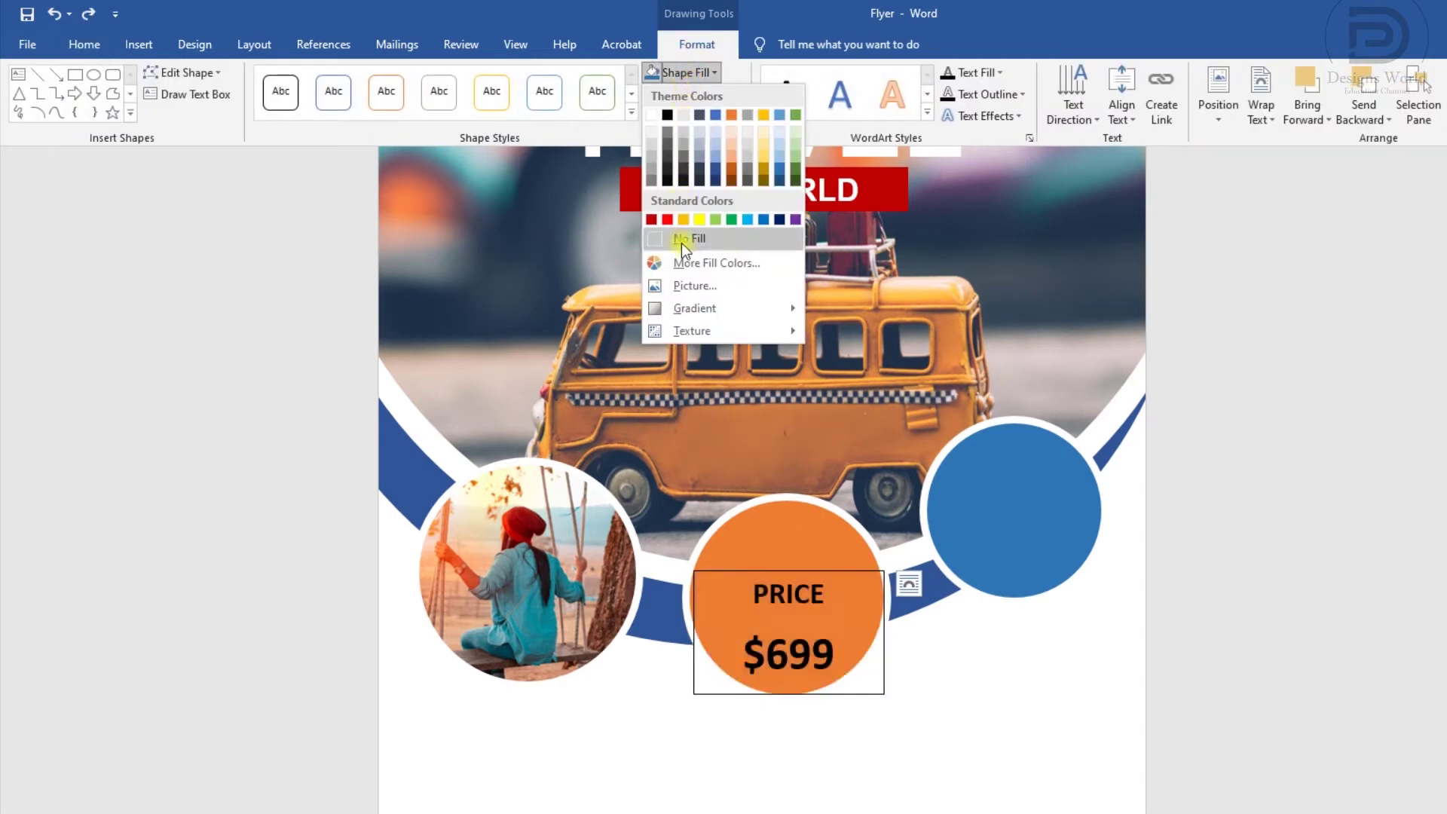
pyautogui.click(681, 240)
pyautogui.click(671, 98)
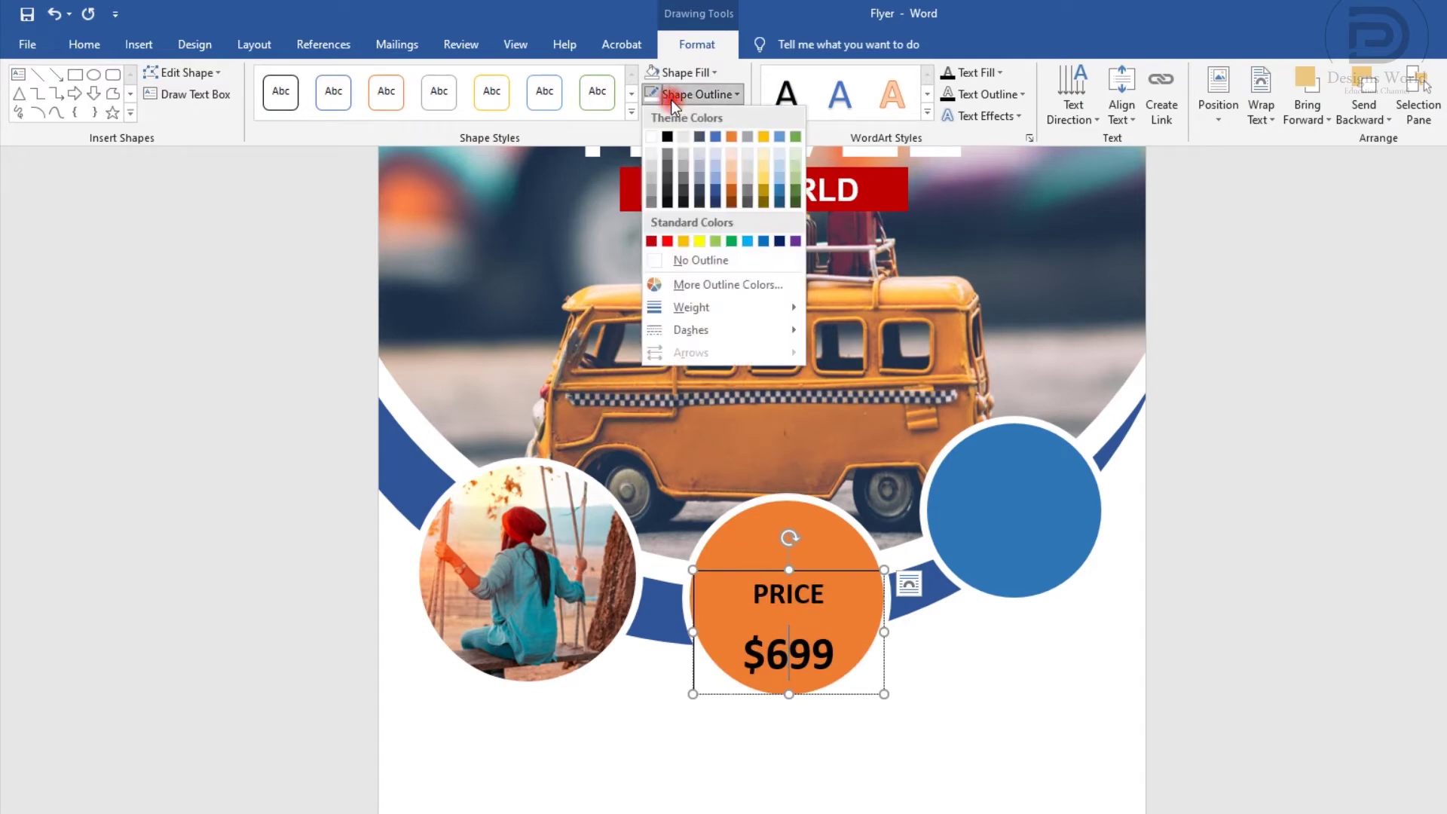
pyautogui.click(699, 257)
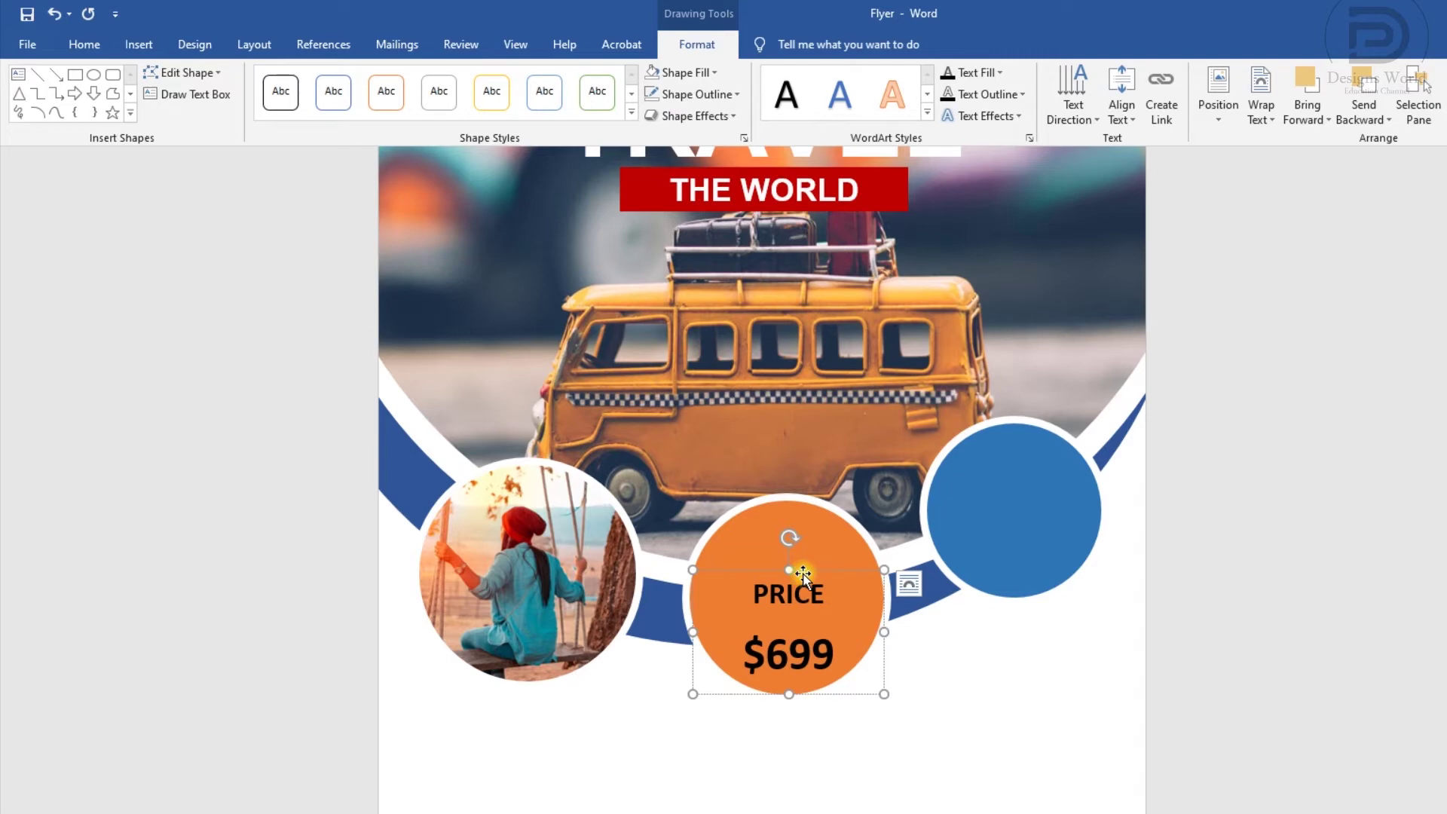
pyautogui.moveTo(803, 575); pyautogui.dragTo(799, 526)
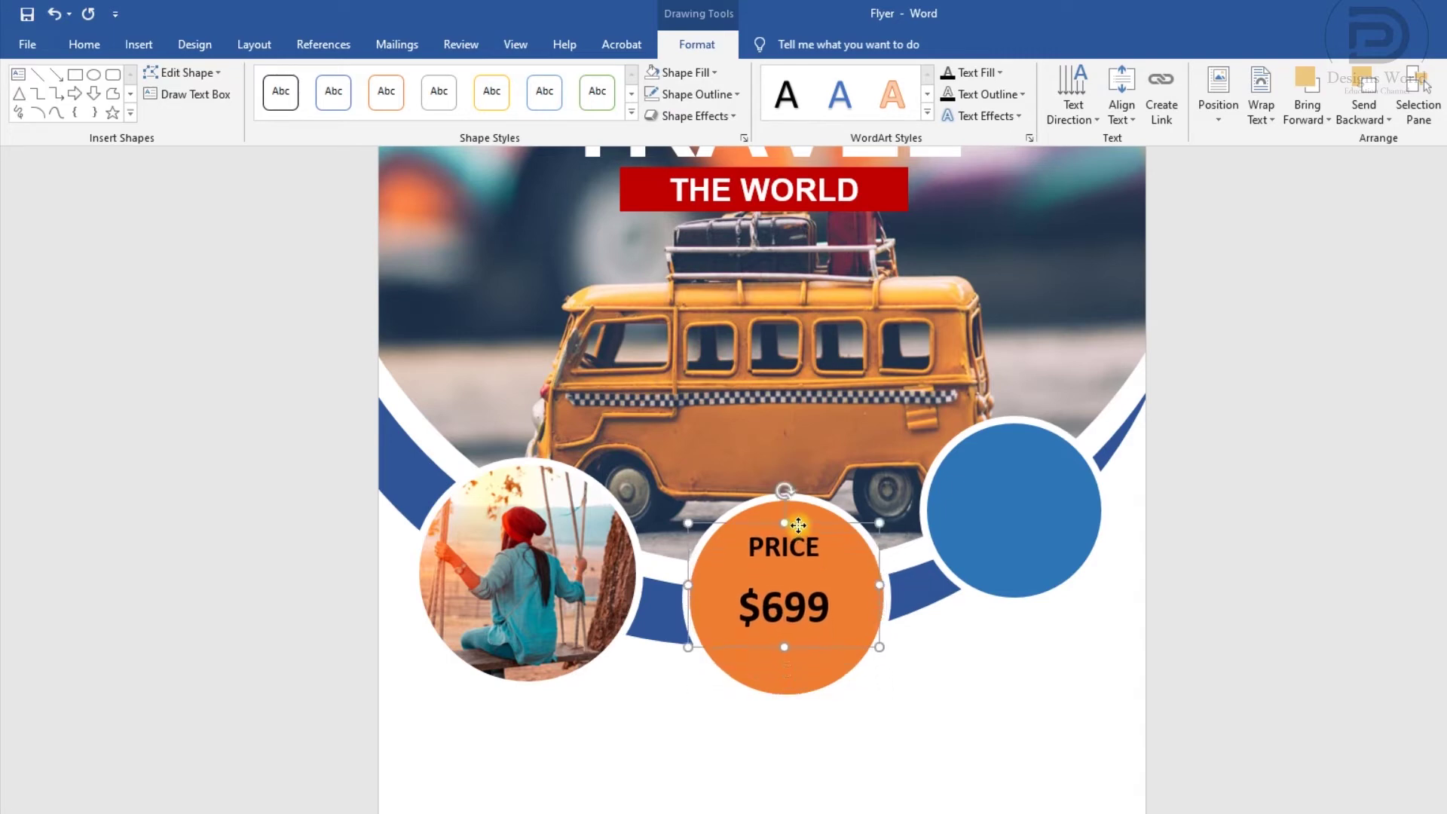
pyautogui.moveTo(798, 525); pyautogui.dragTo(801, 520)
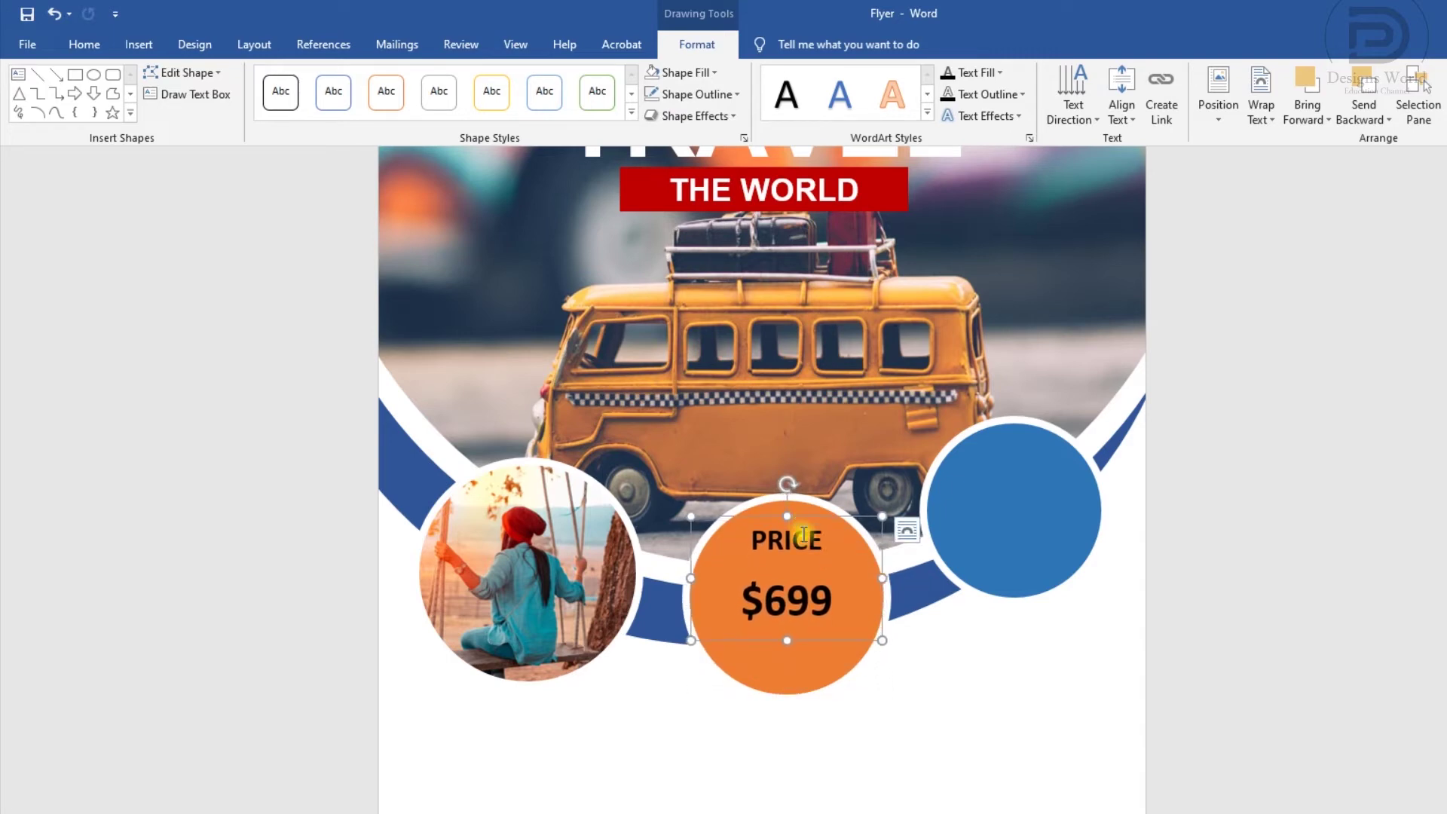
# Make the price text white with single spacing and no space after, then fit the box
pyautogui.hotkey('ctrl', 'a')
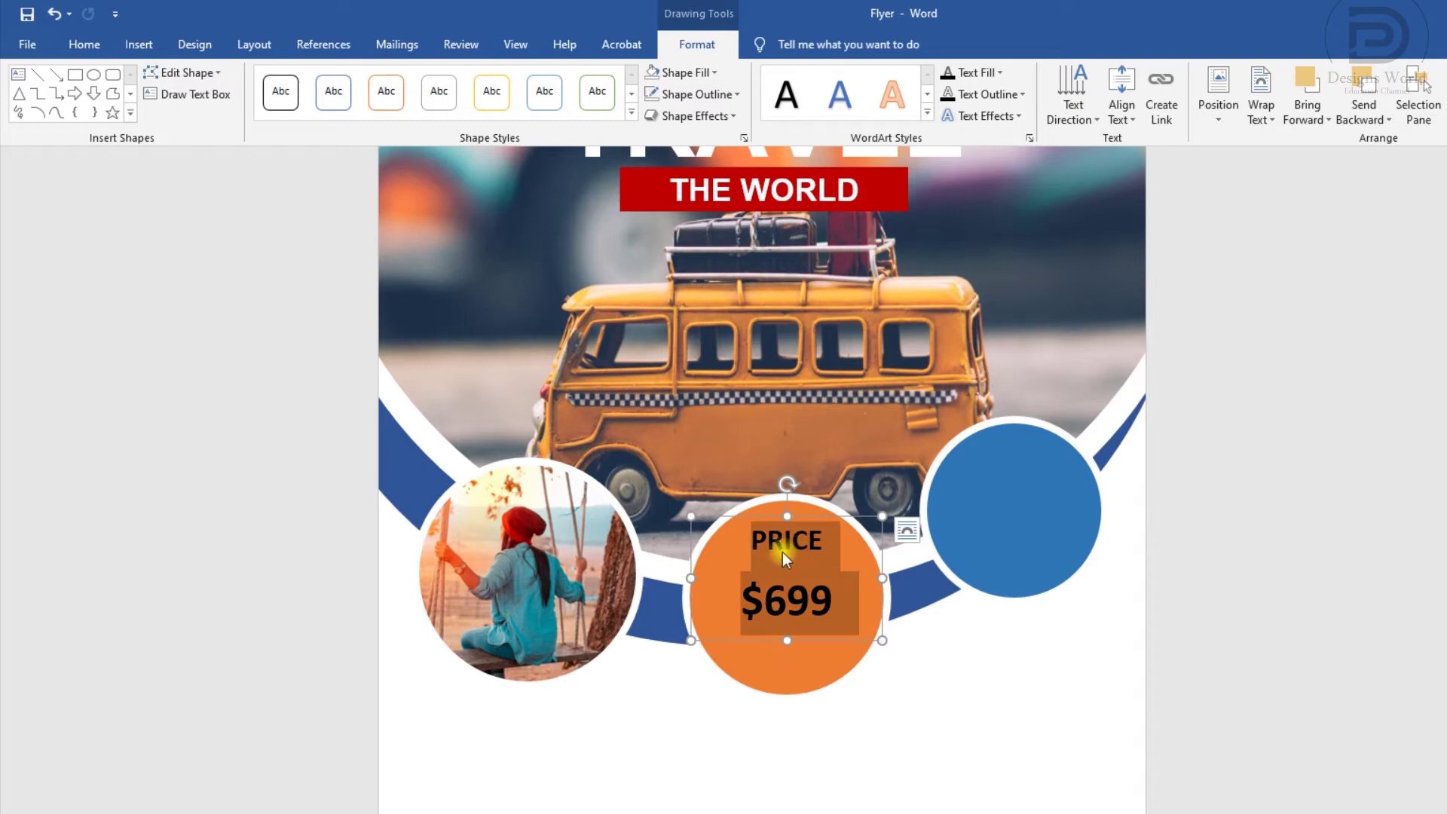
pyautogui.click(85, 44)
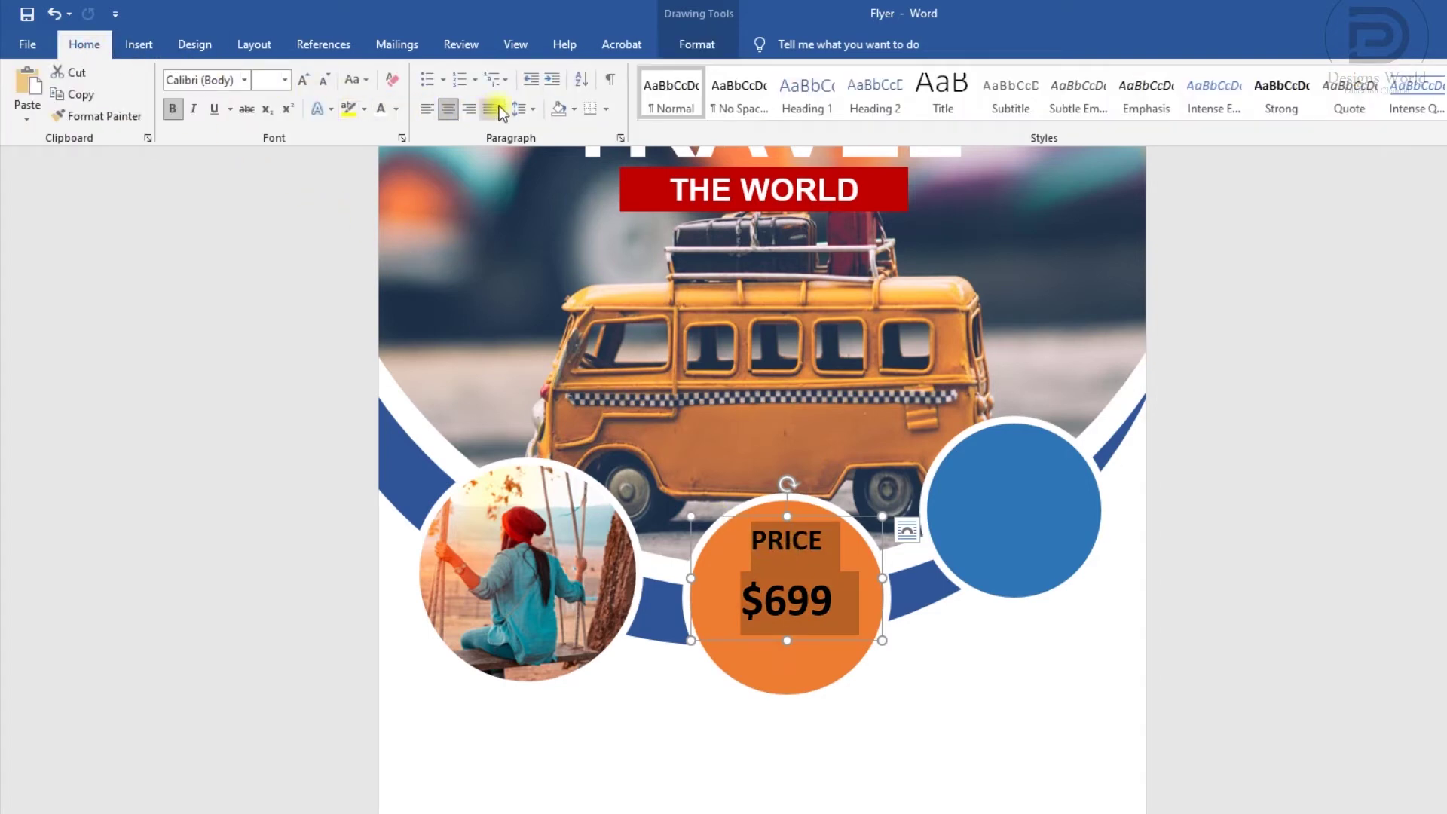
pyautogui.click(531, 116)
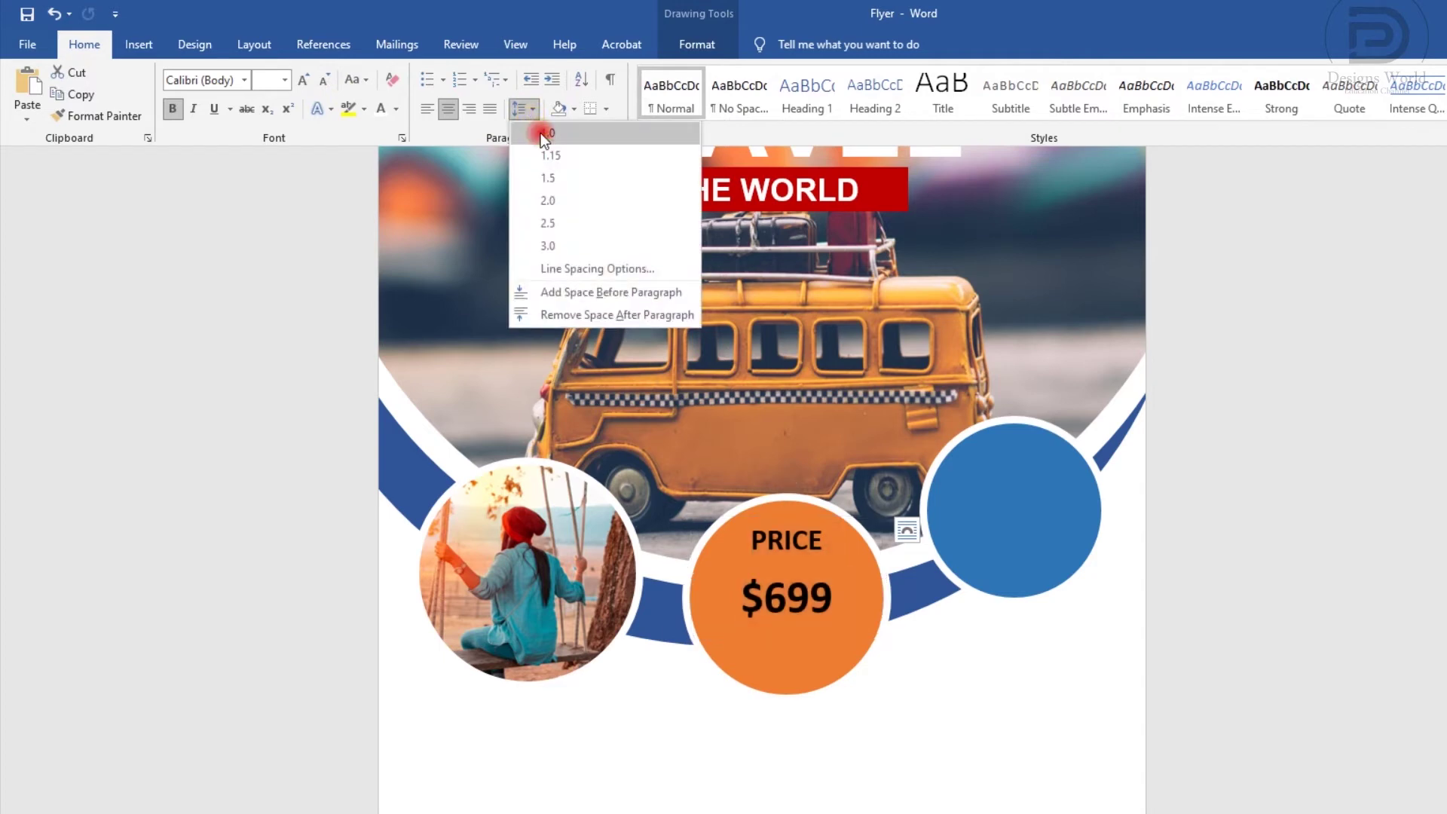
pyautogui.click(538, 128)
pyautogui.click(529, 110)
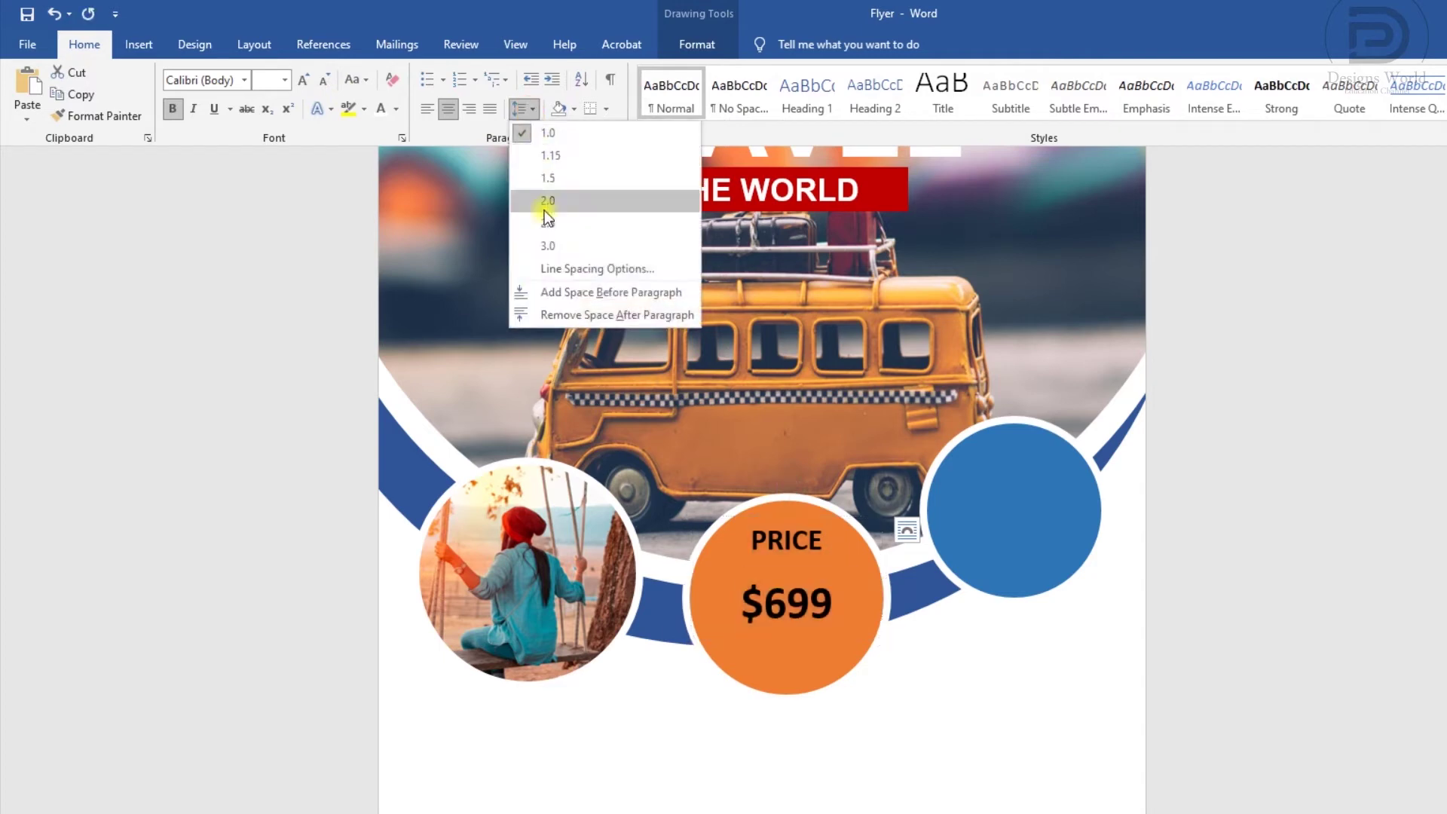
pyautogui.click(561, 315)
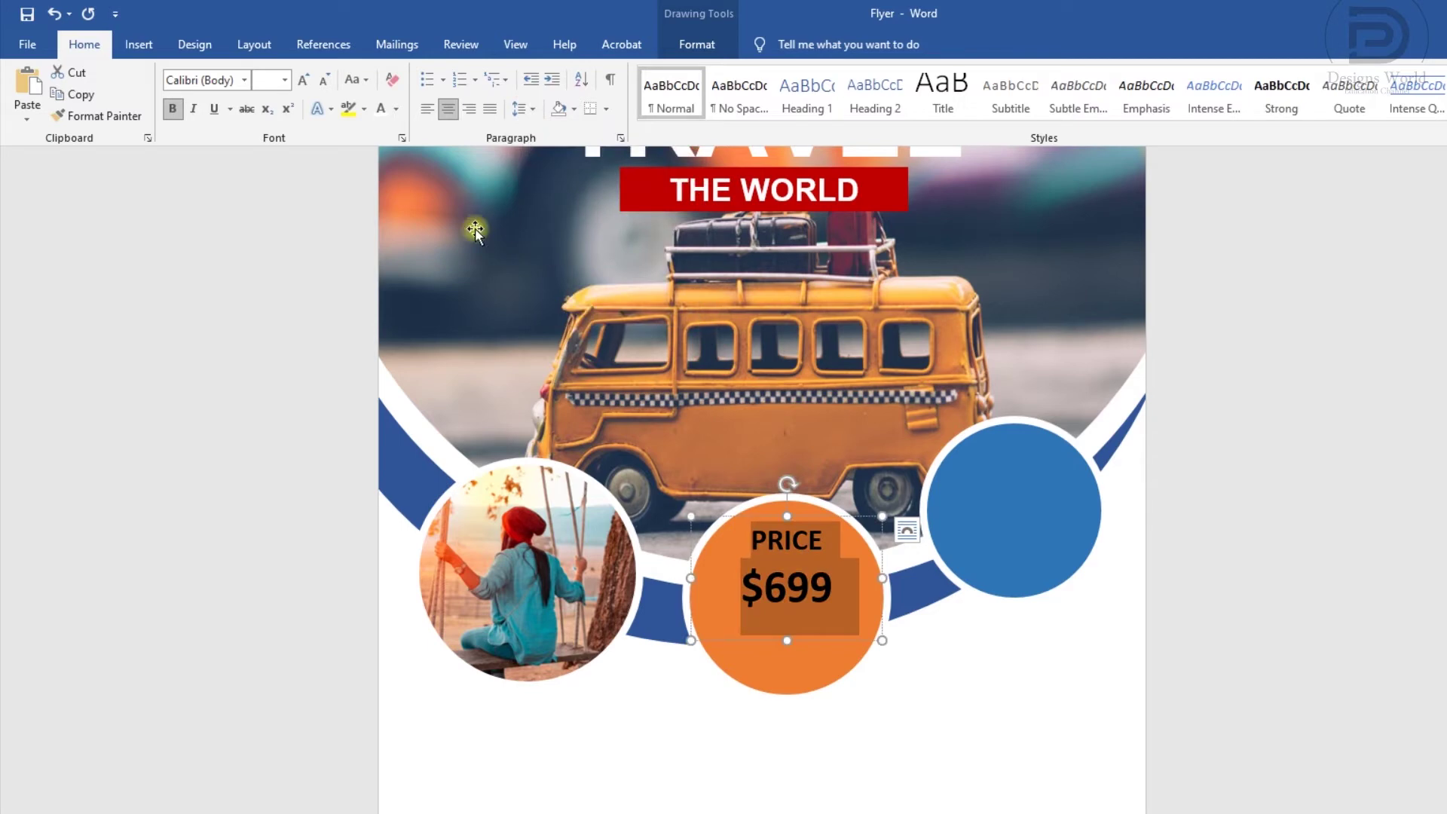
pyautogui.click(383, 110)
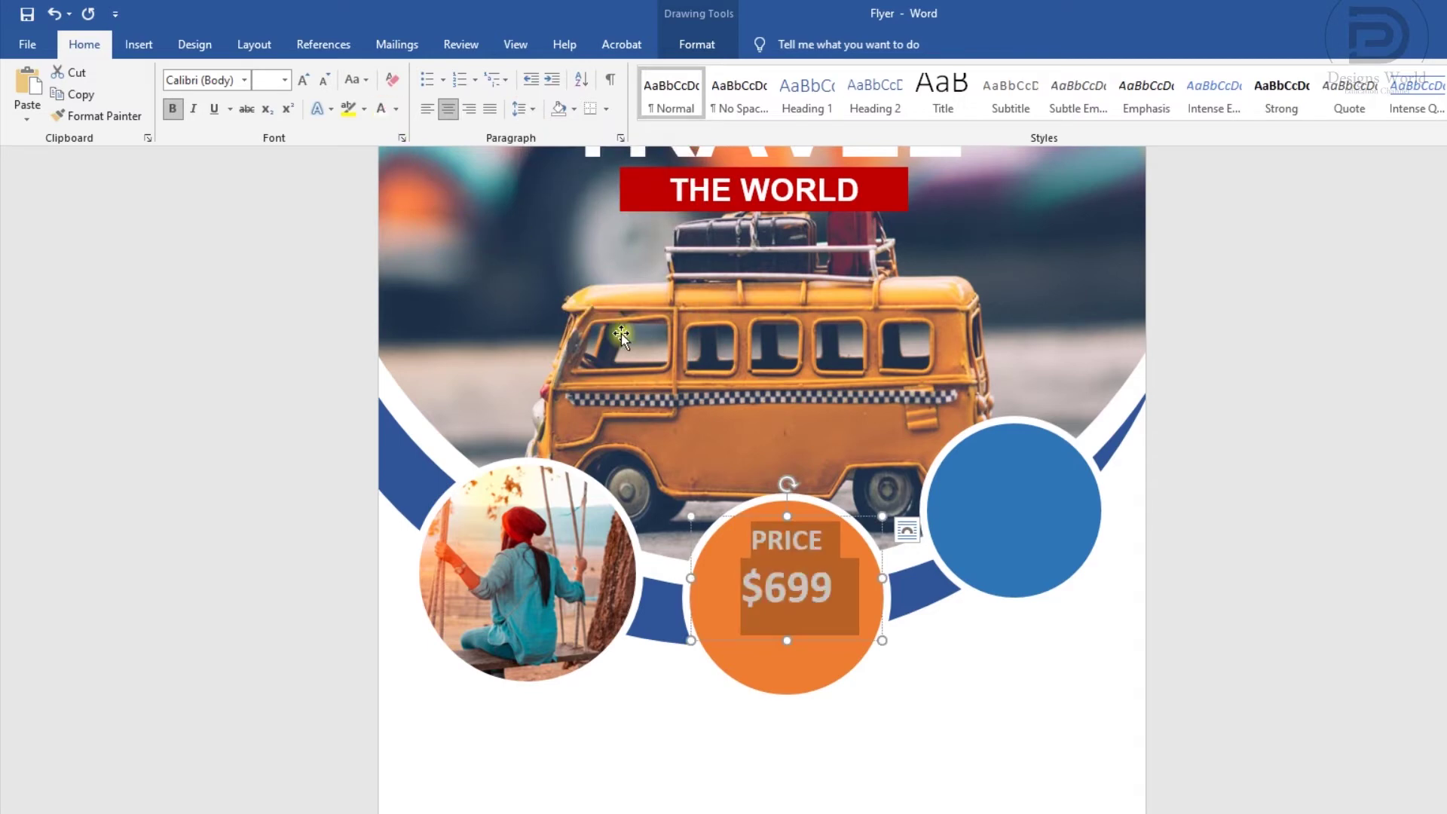
pyautogui.click(818, 518)
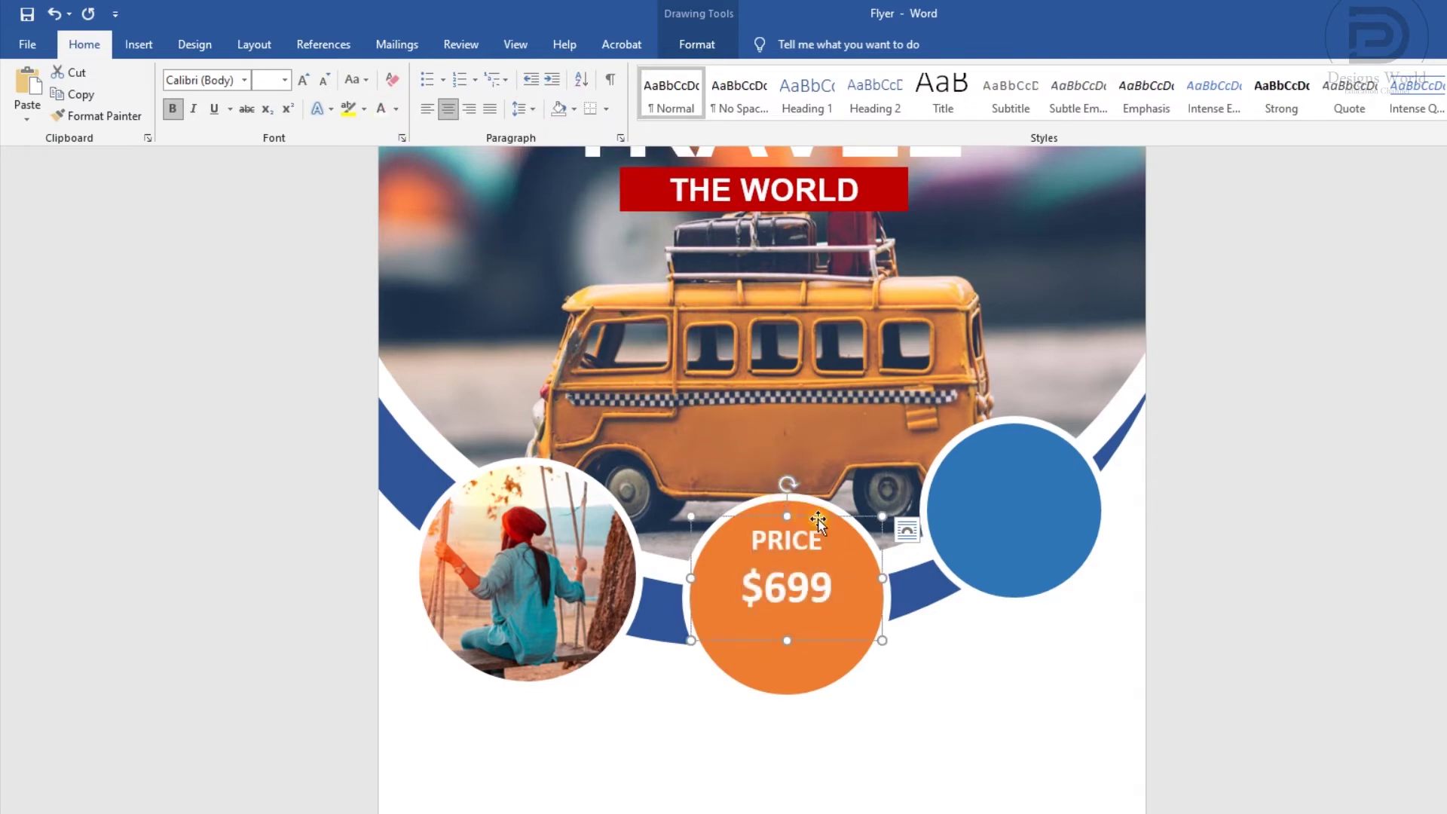
pyautogui.press('Left')
pyautogui.press('Left')
pyautogui.press('Left')
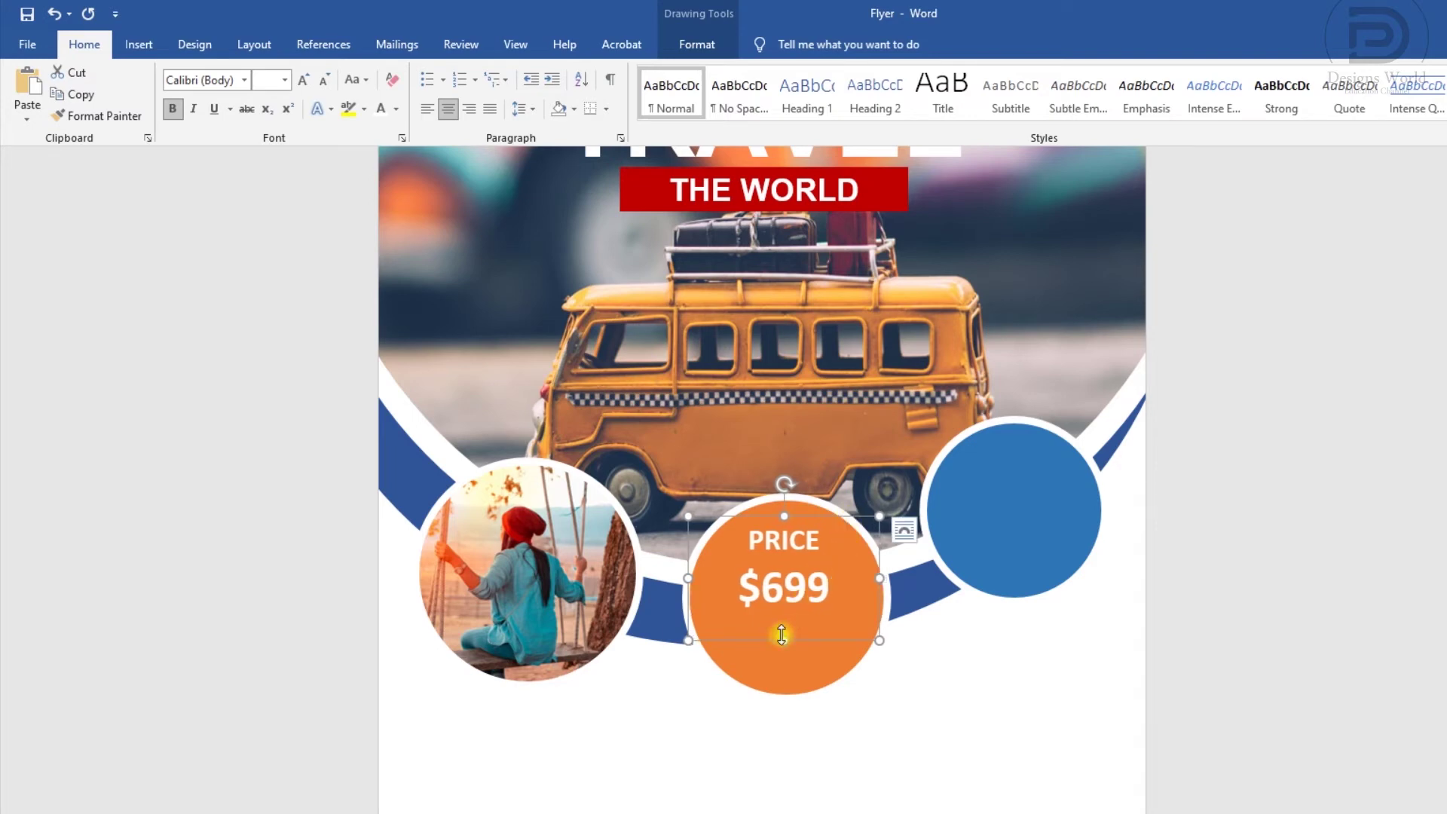
pyautogui.moveTo(782, 637); pyautogui.dragTo(778, 613)
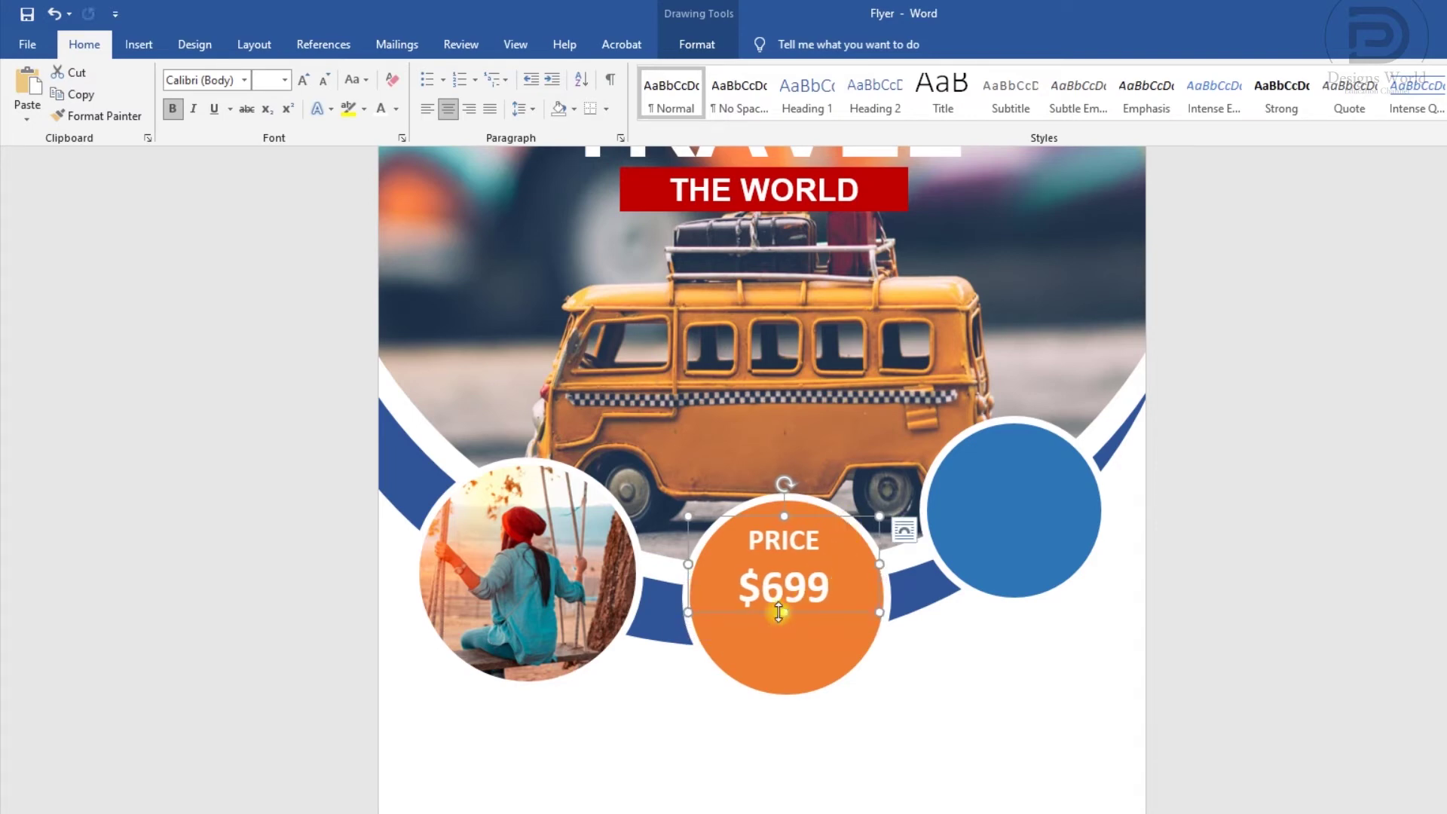
pyautogui.click(136, 46)
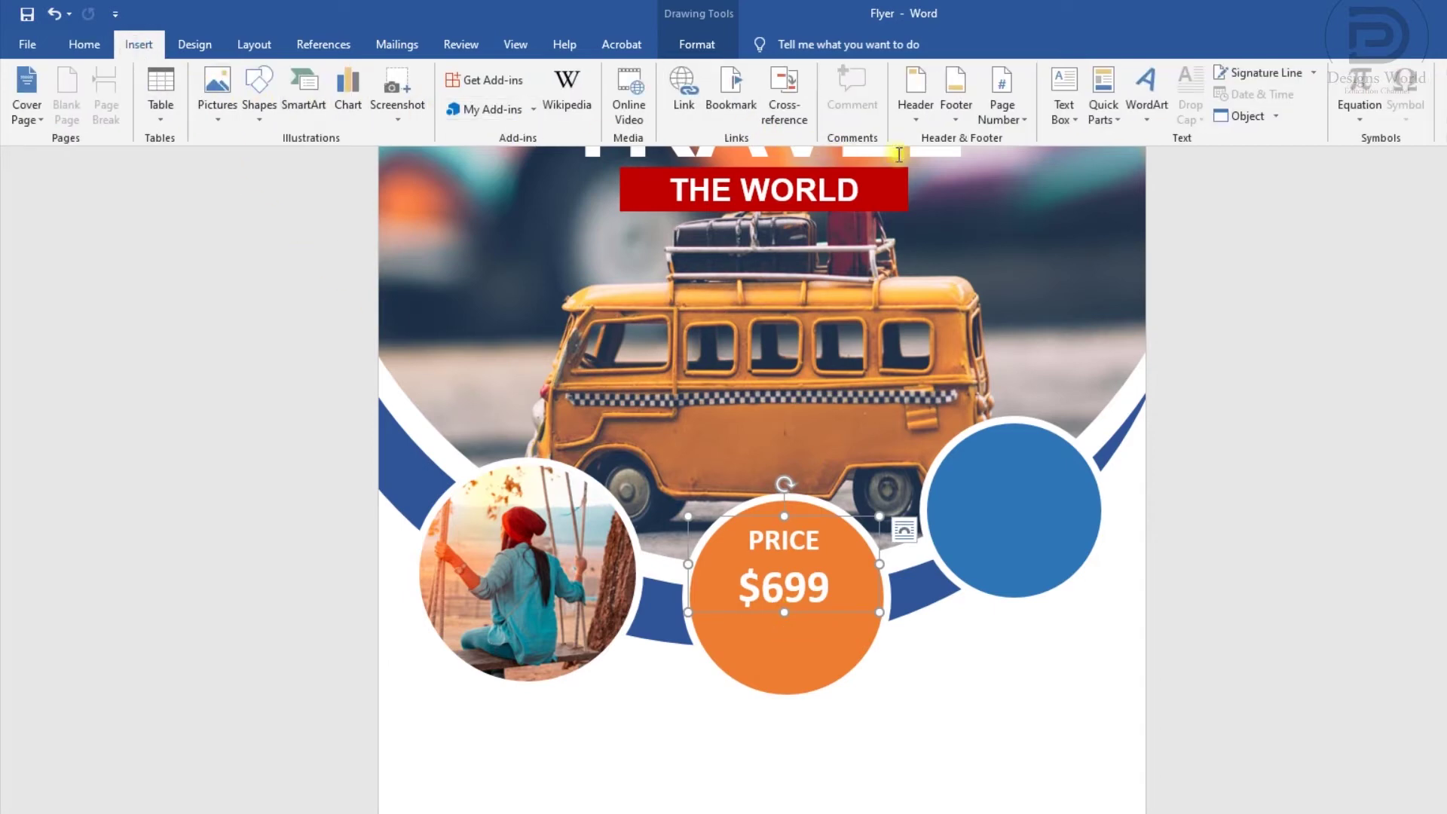
# Draw a fill-less, outline-free text box across the lower orange circle
pyautogui.click(1066, 117)
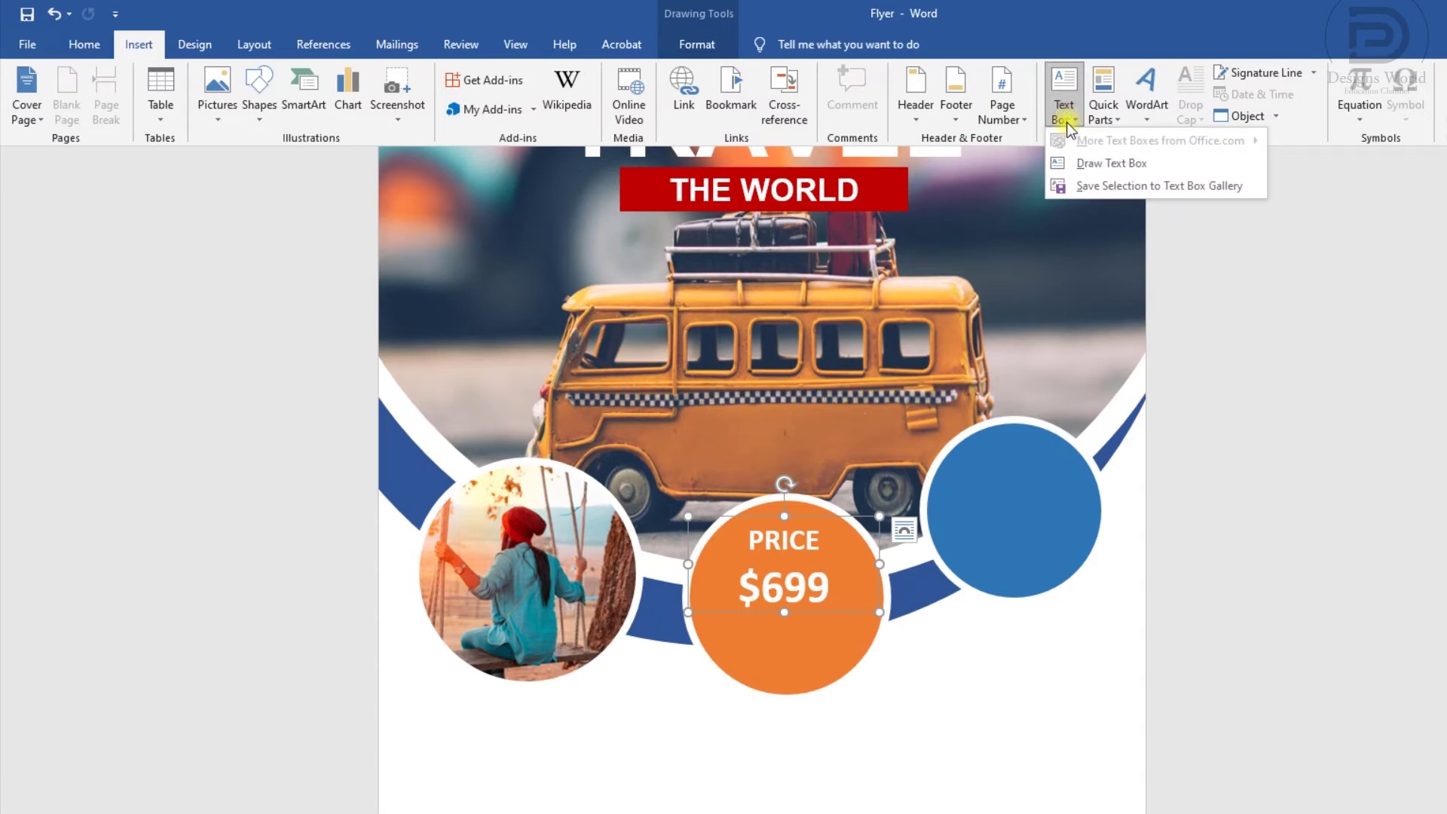
pyautogui.click(1079, 164)
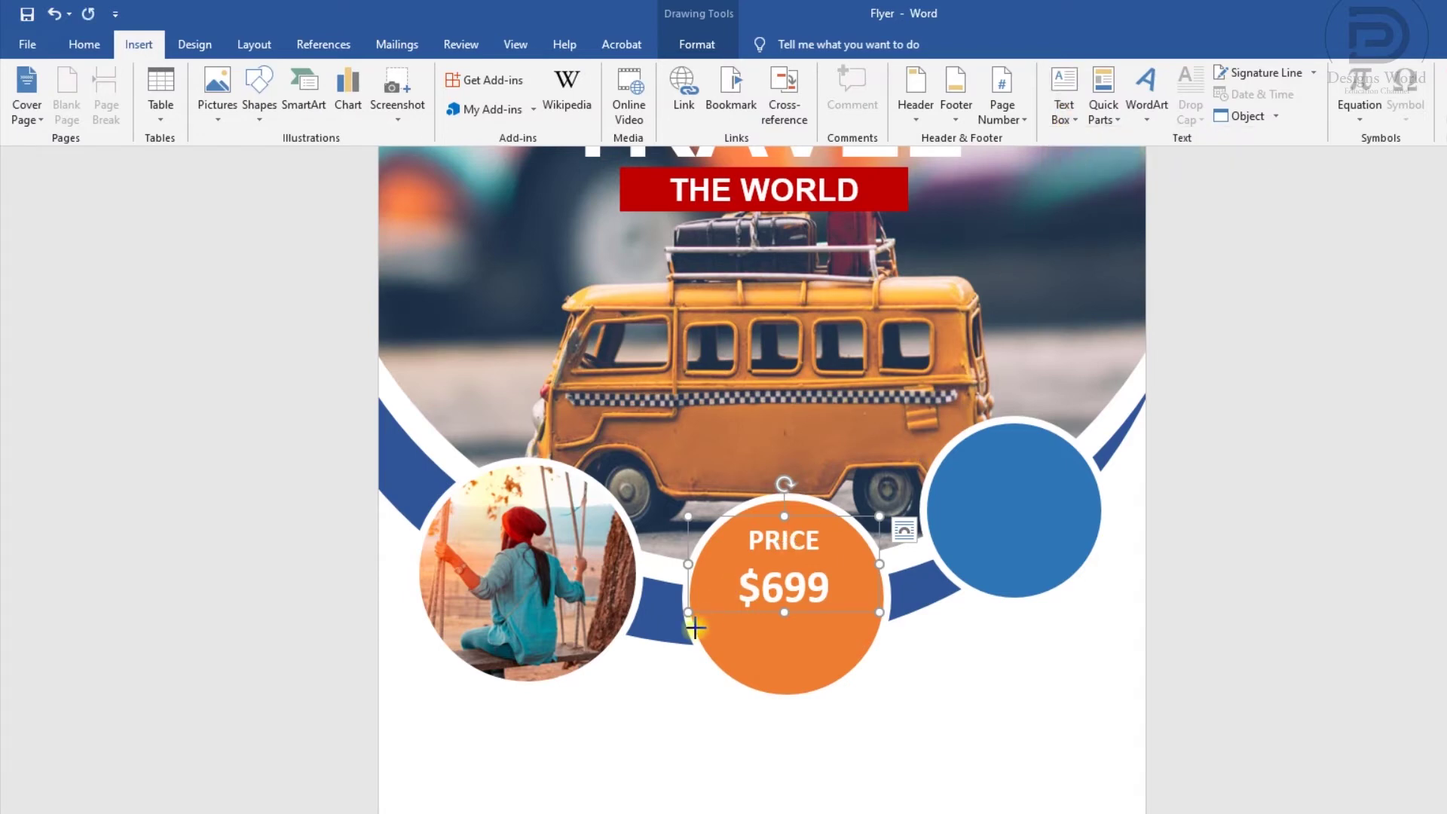
pyautogui.moveTo(691, 627); pyautogui.dragTo(891, 688)
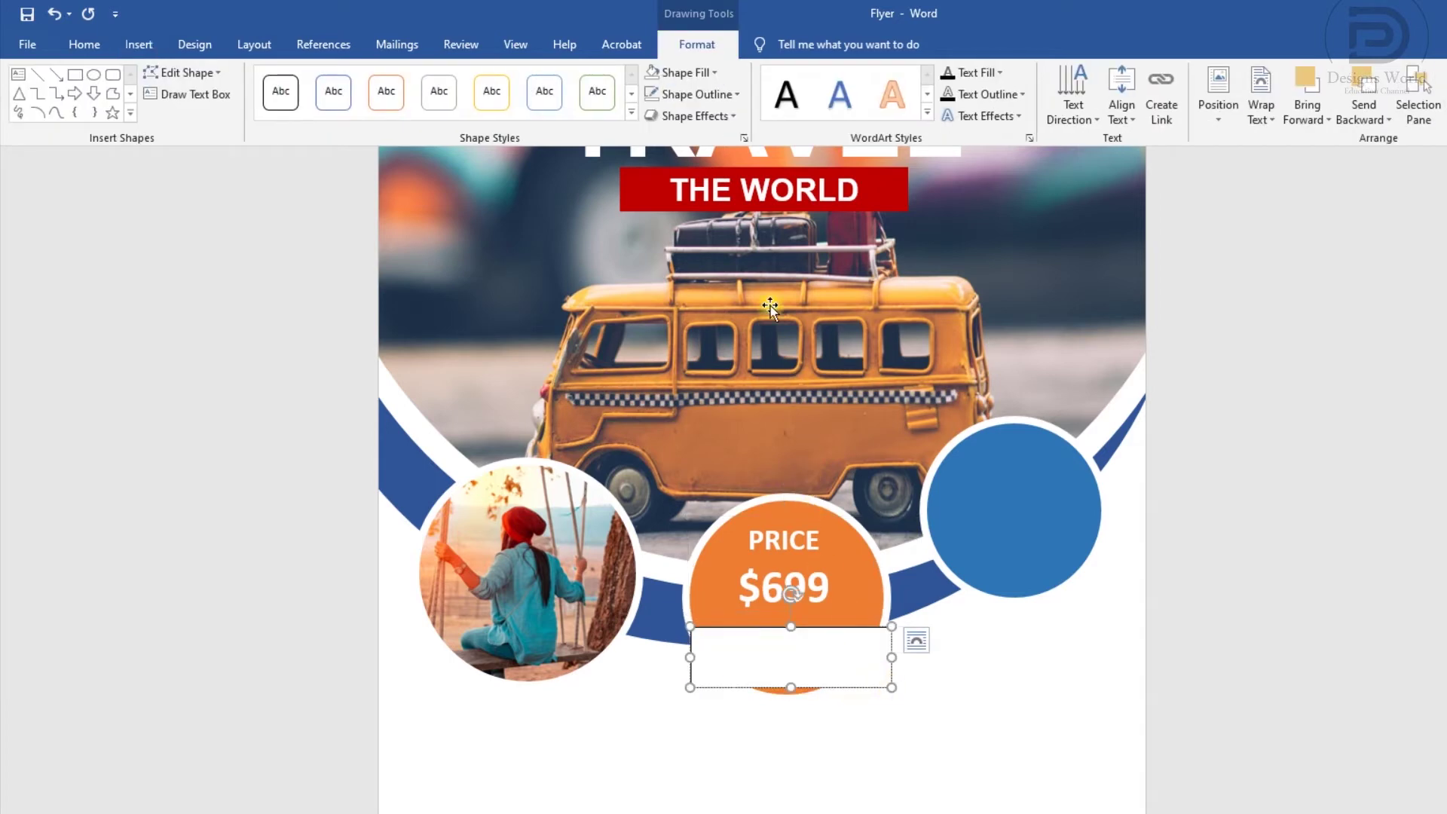
pyautogui.click(646, 72)
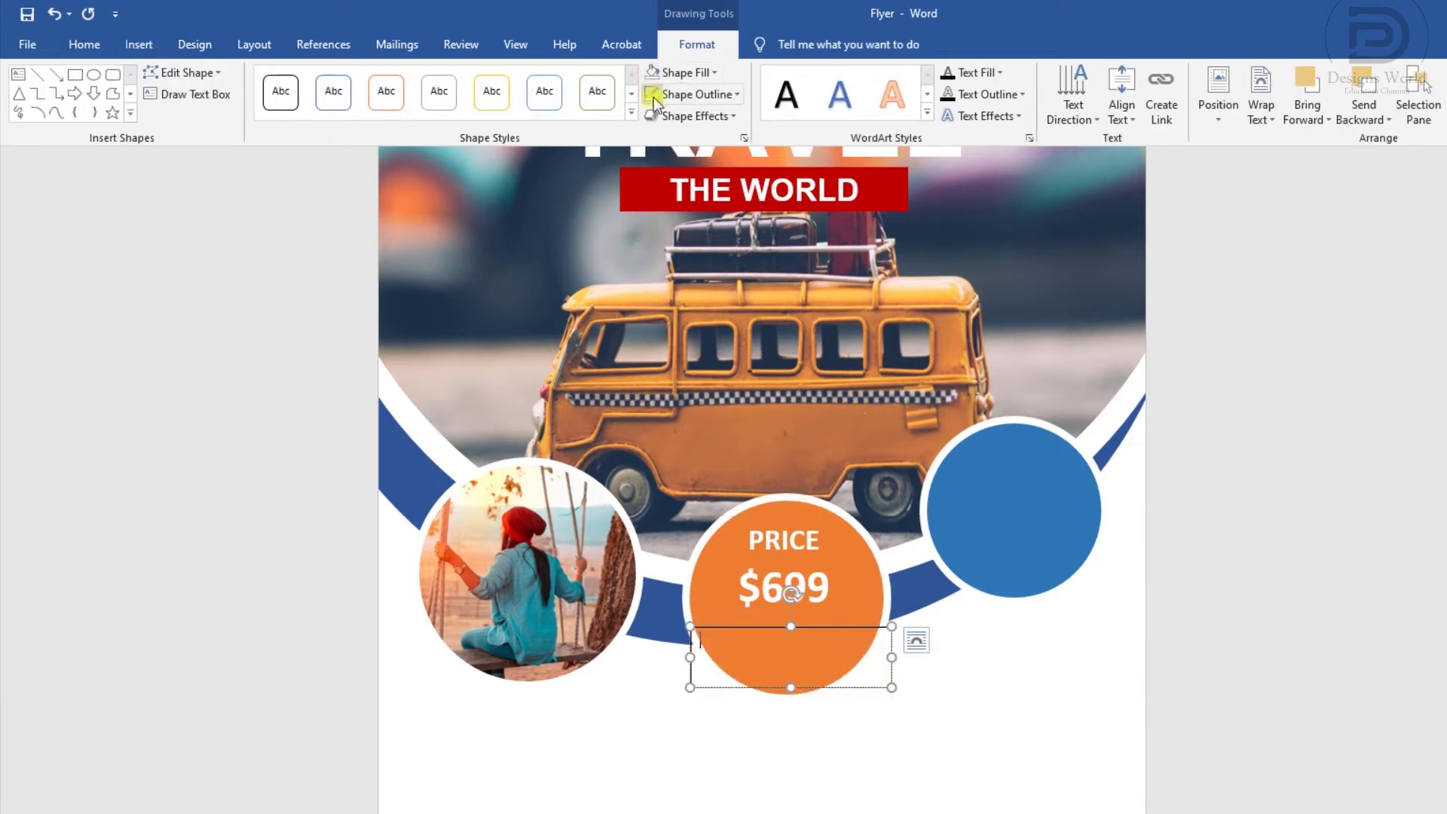
pyautogui.click(651, 95)
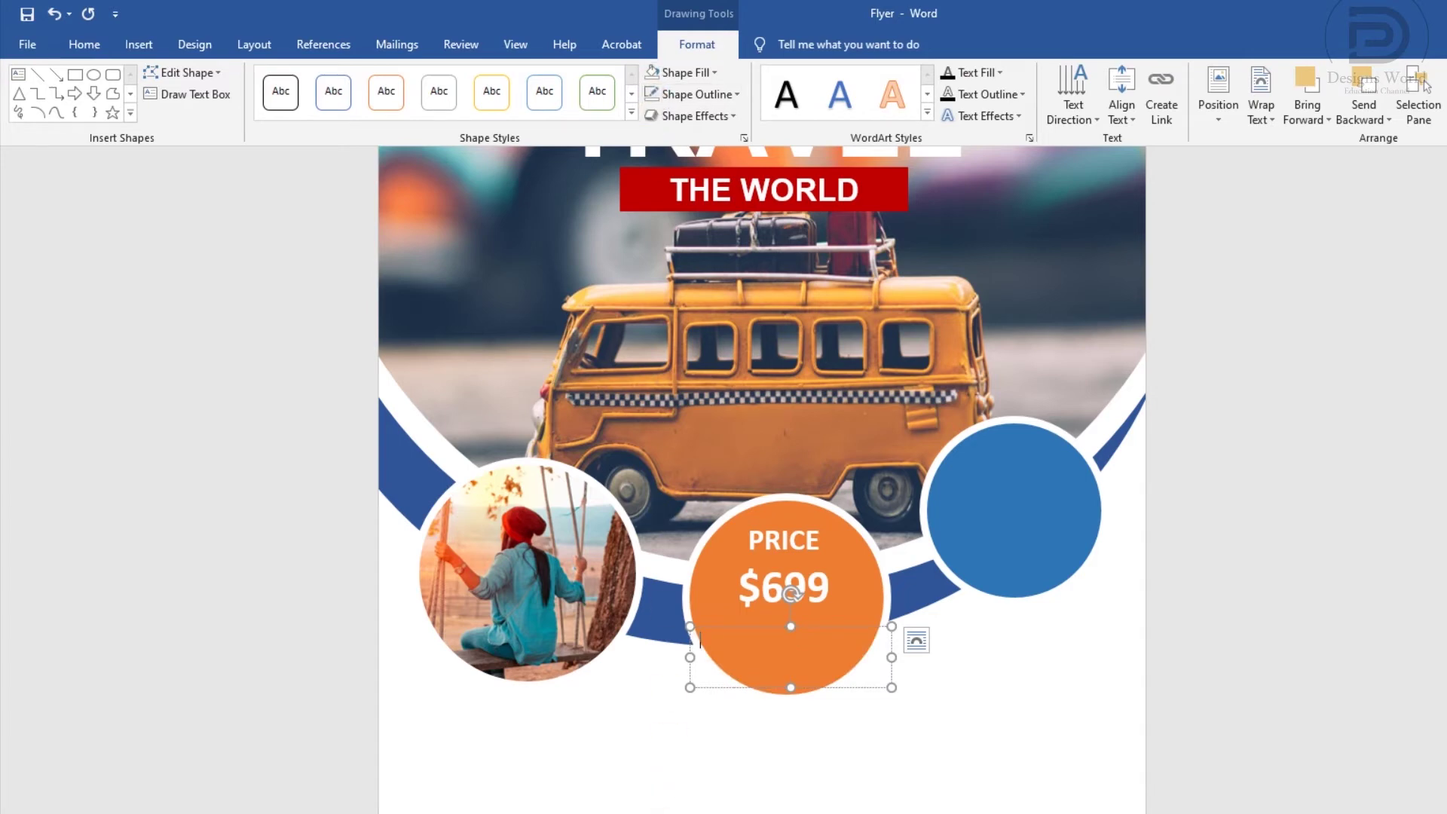
# Paste the line 'Lorem ipsum dolor sit amet tempor' from Notepad into the box
pyautogui.hotkey('alt', 'Tab')
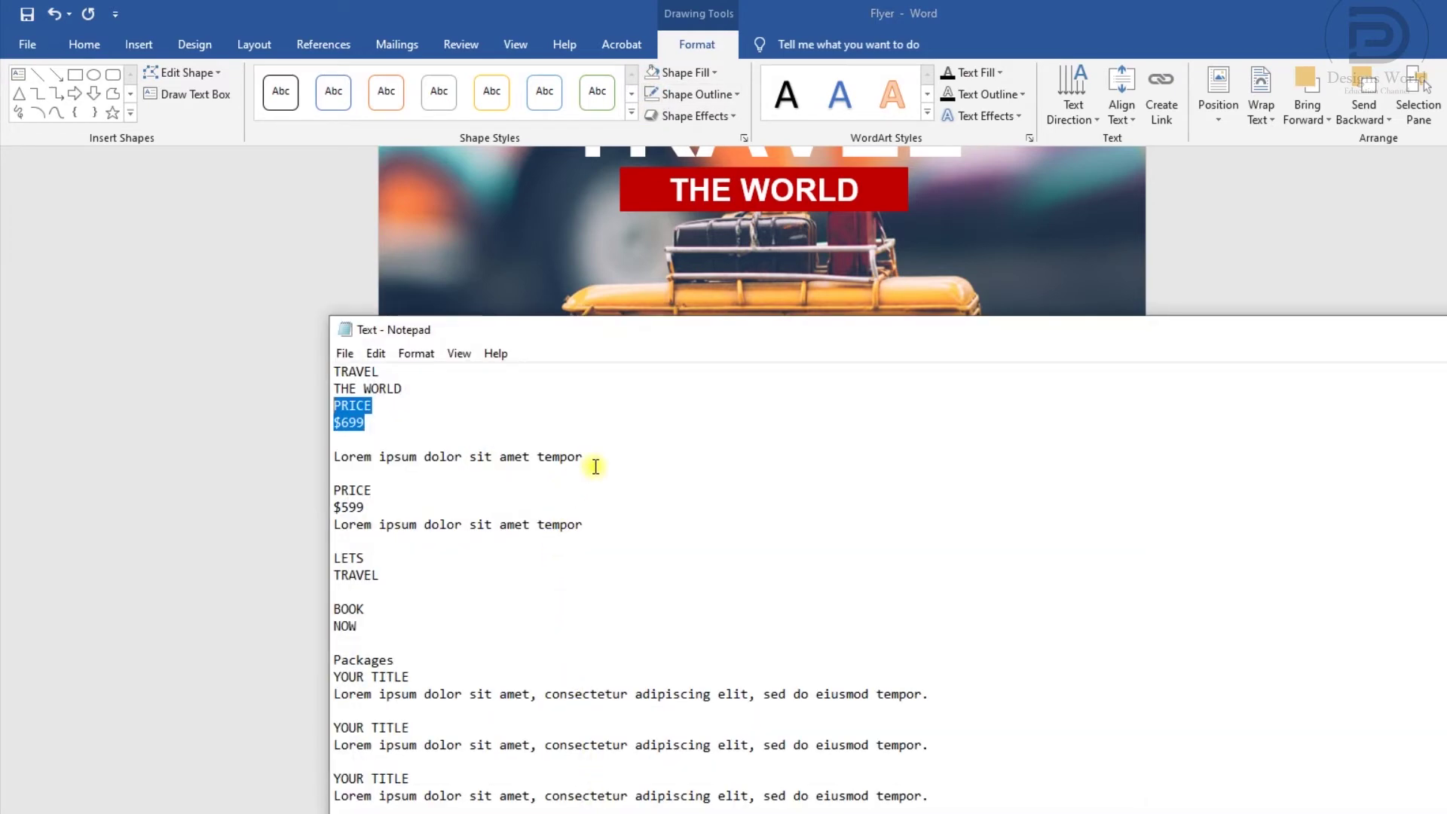
pyautogui.moveTo(591, 457); pyautogui.dragTo(322, 456)
pyautogui.hotkey('ctrl', 'c')
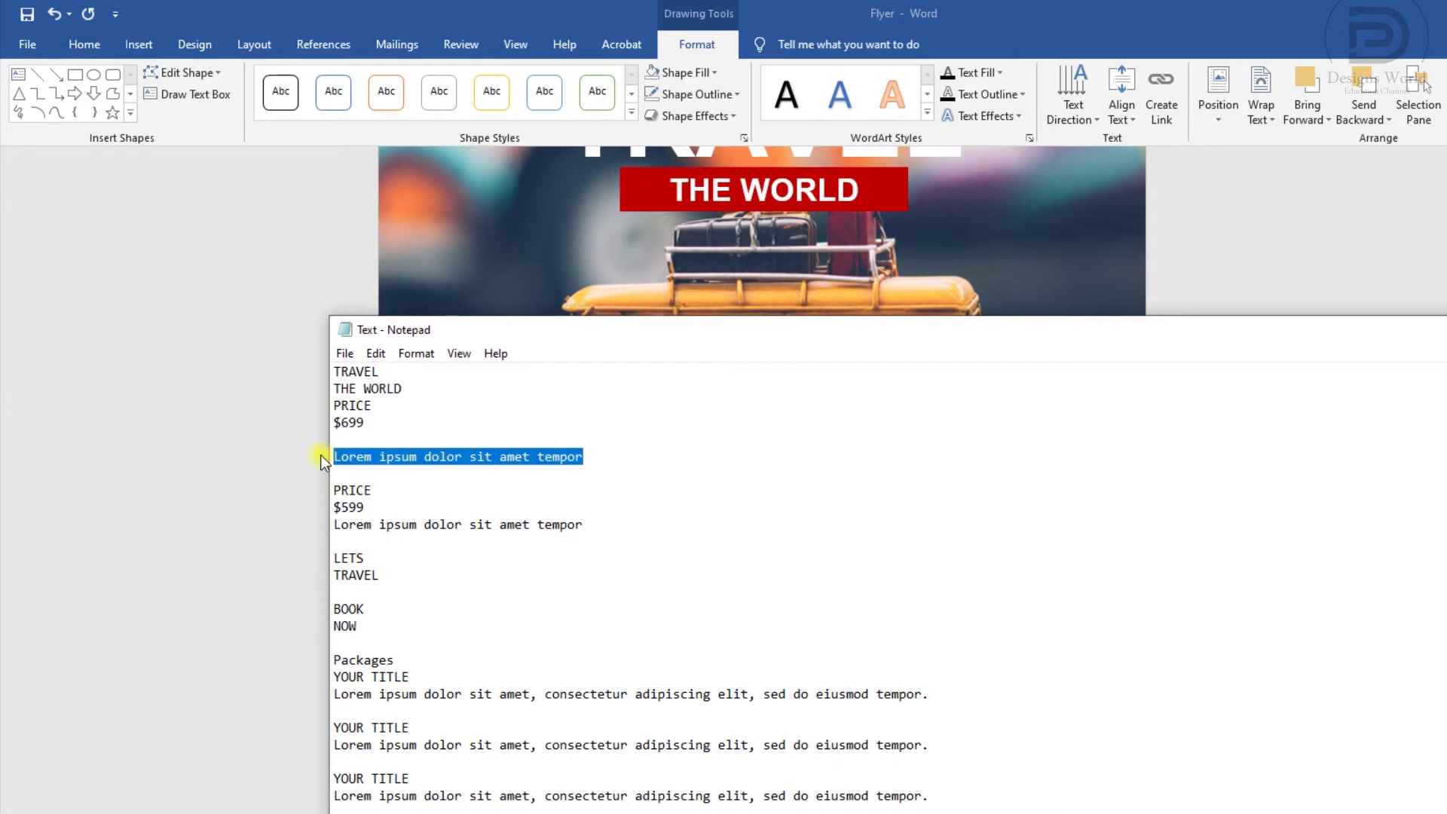
pyautogui.hotkey('alt', 'Tab')
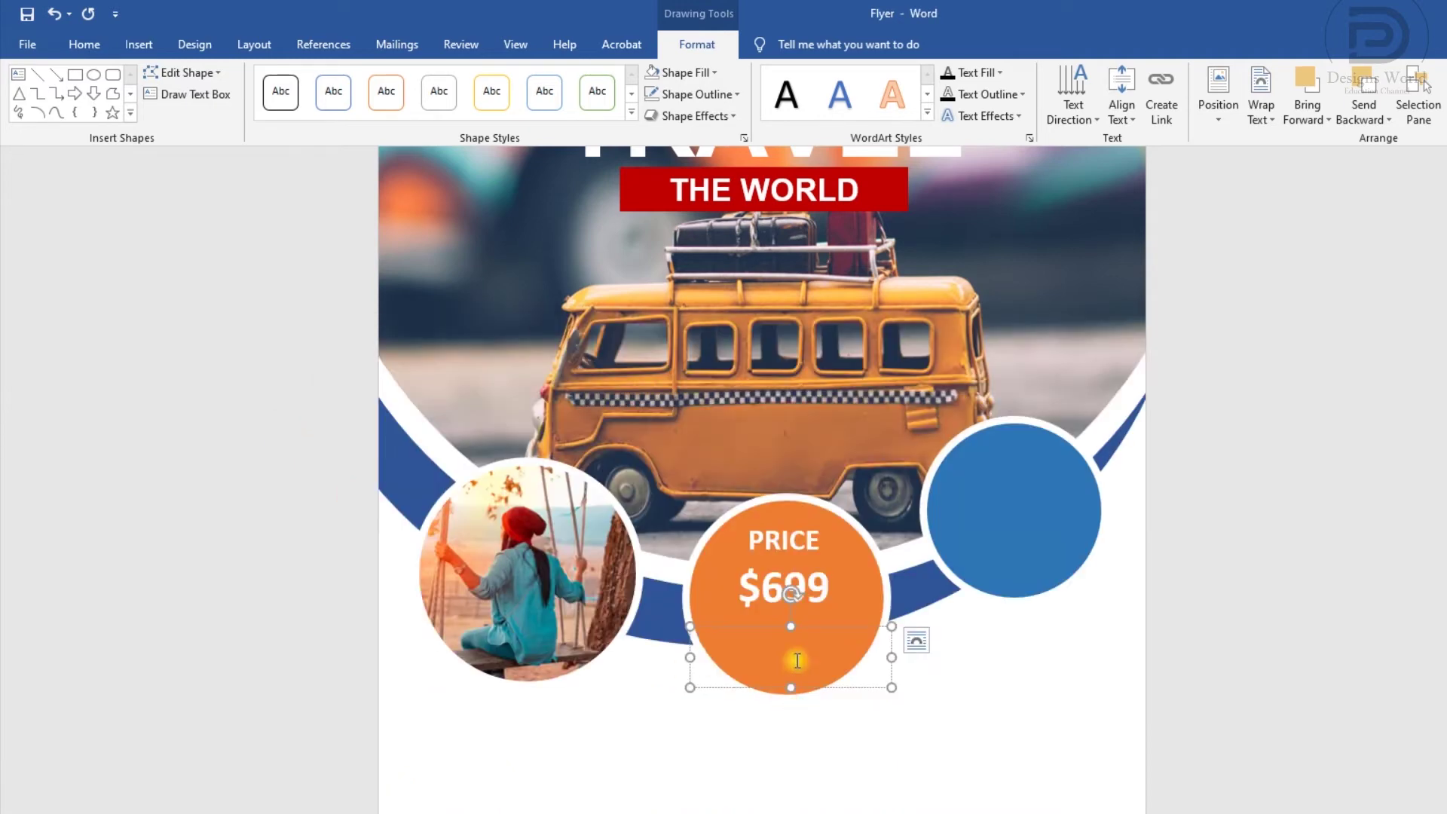
pyautogui.hotkey('ctrl', 'v')
pyautogui.hotkey('ctrl', 'a')
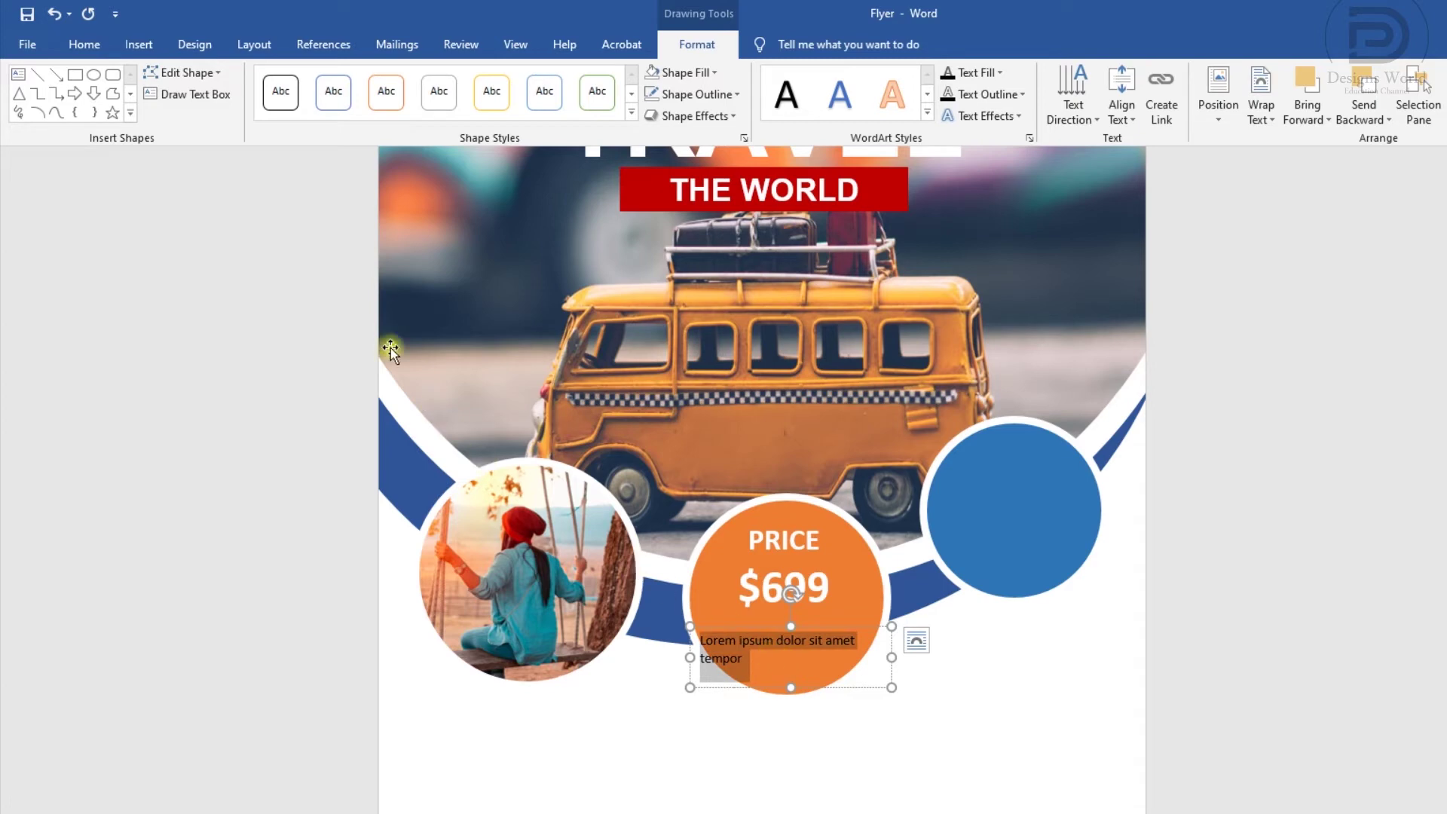
pyautogui.click(86, 47)
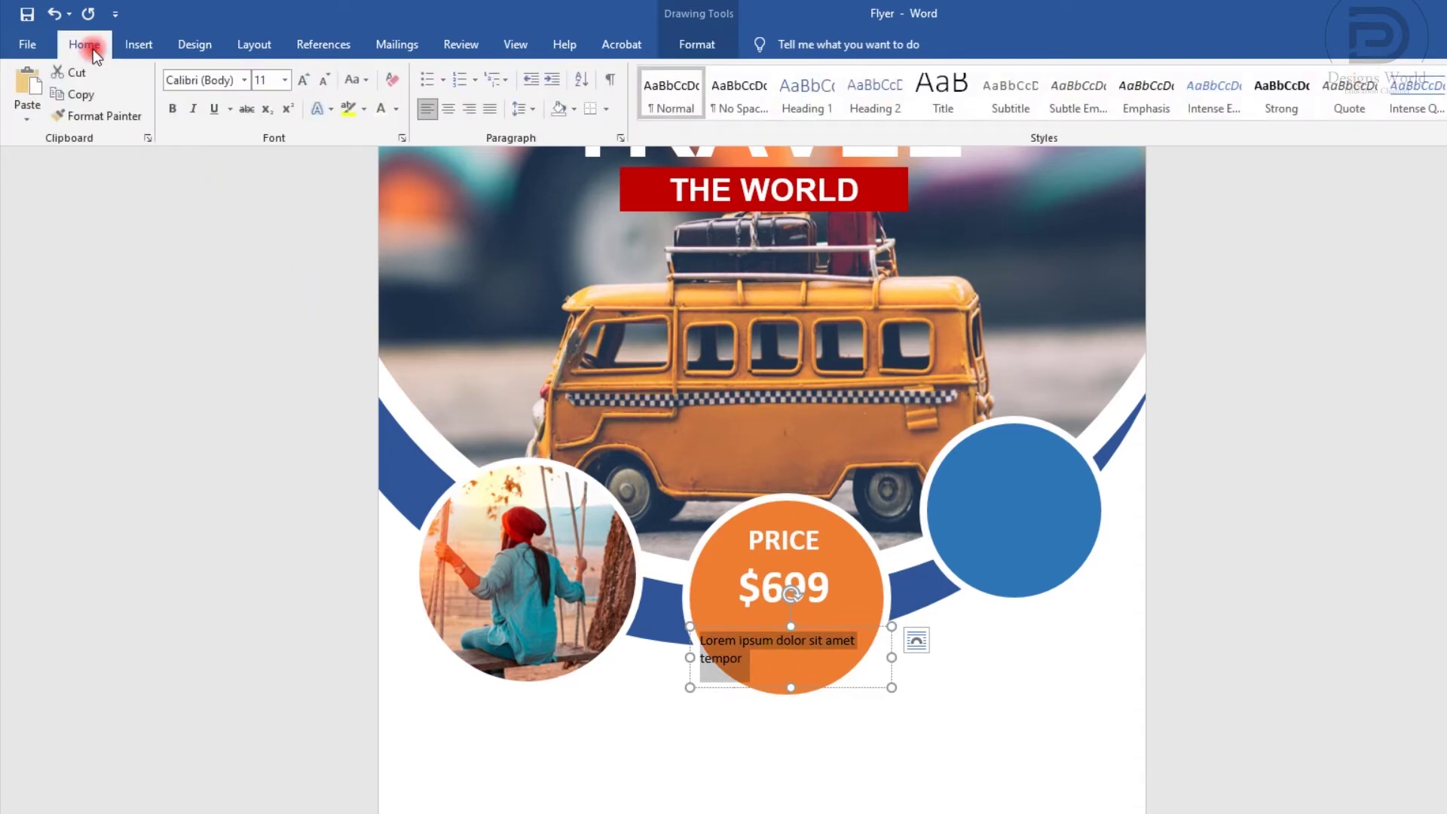
# Make the Lorem ipsum text 13 pt, centred, white, with no space after
pyautogui.click(271, 87)
pyautogui.write('13')
pyautogui.press('Return')
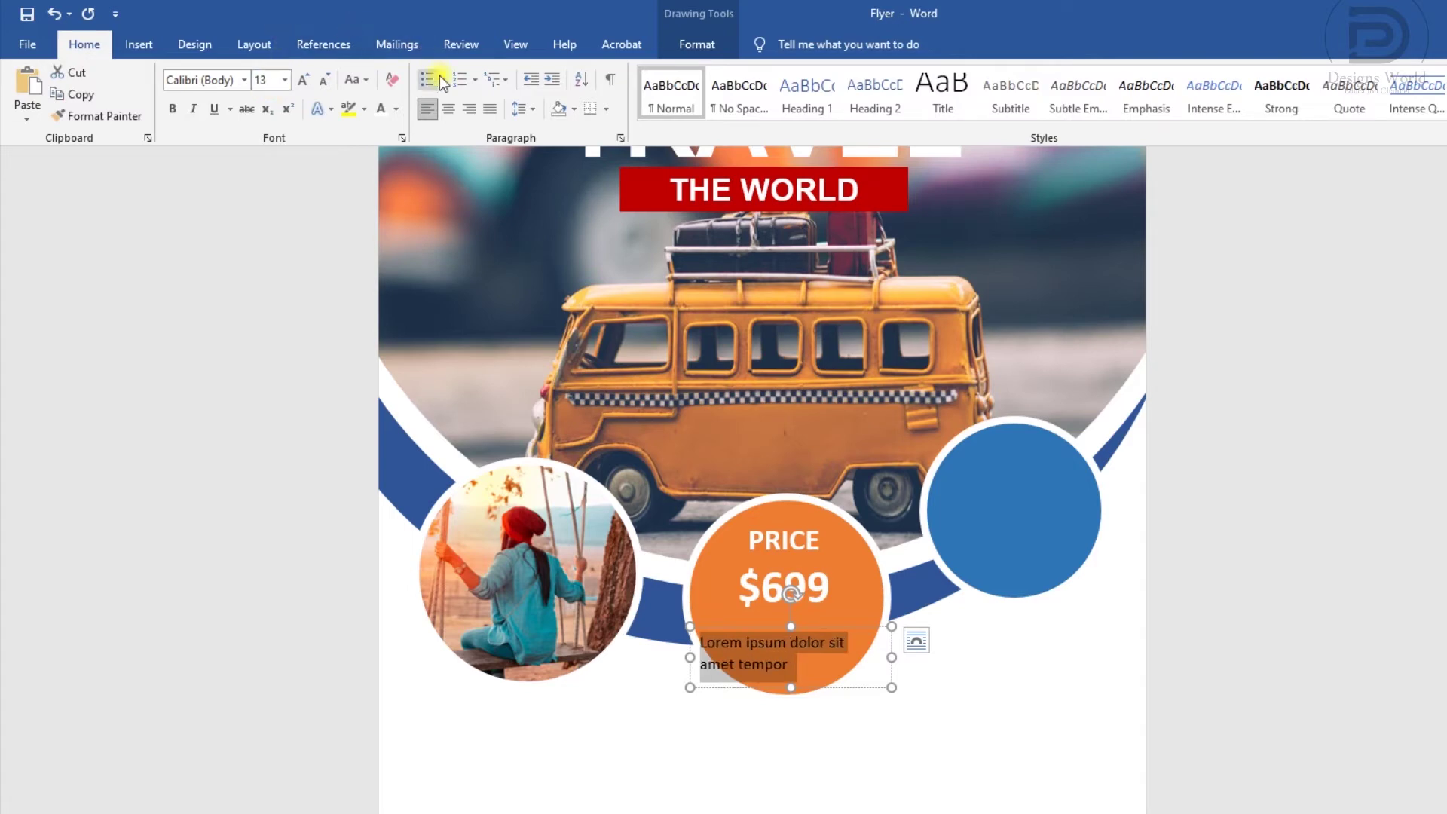
pyautogui.click(450, 109)
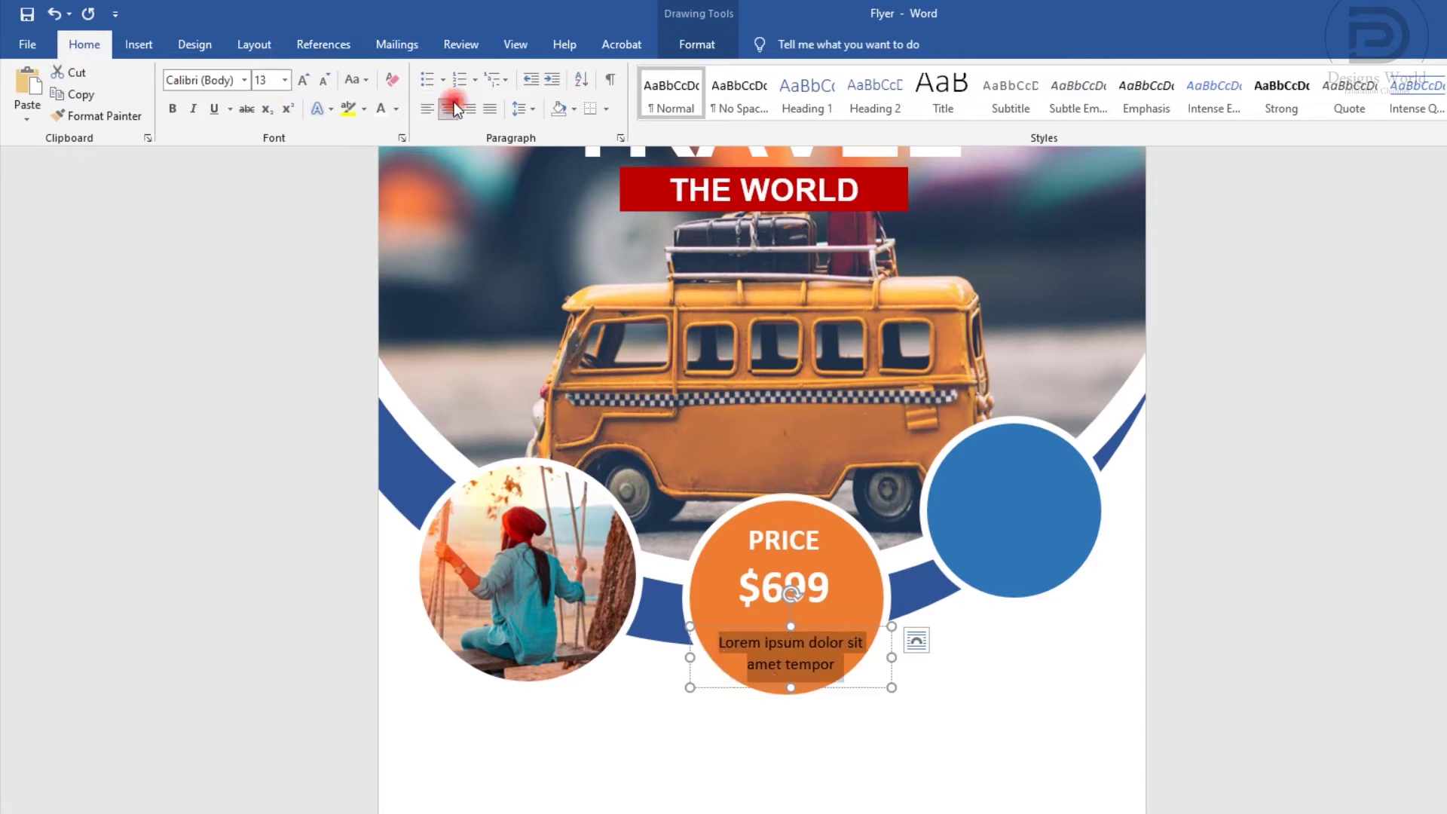
pyautogui.click(383, 118)
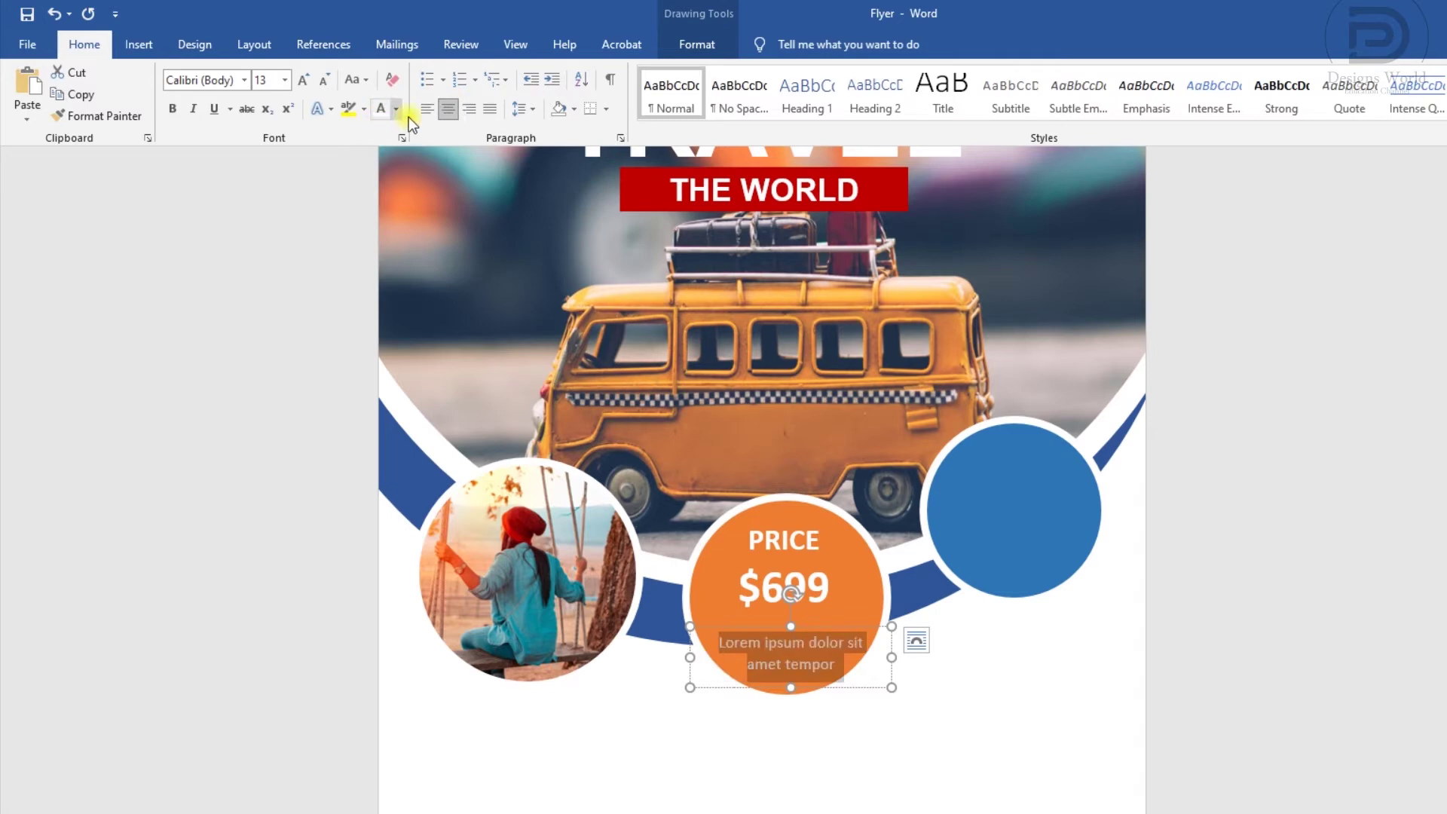
pyautogui.click(530, 115)
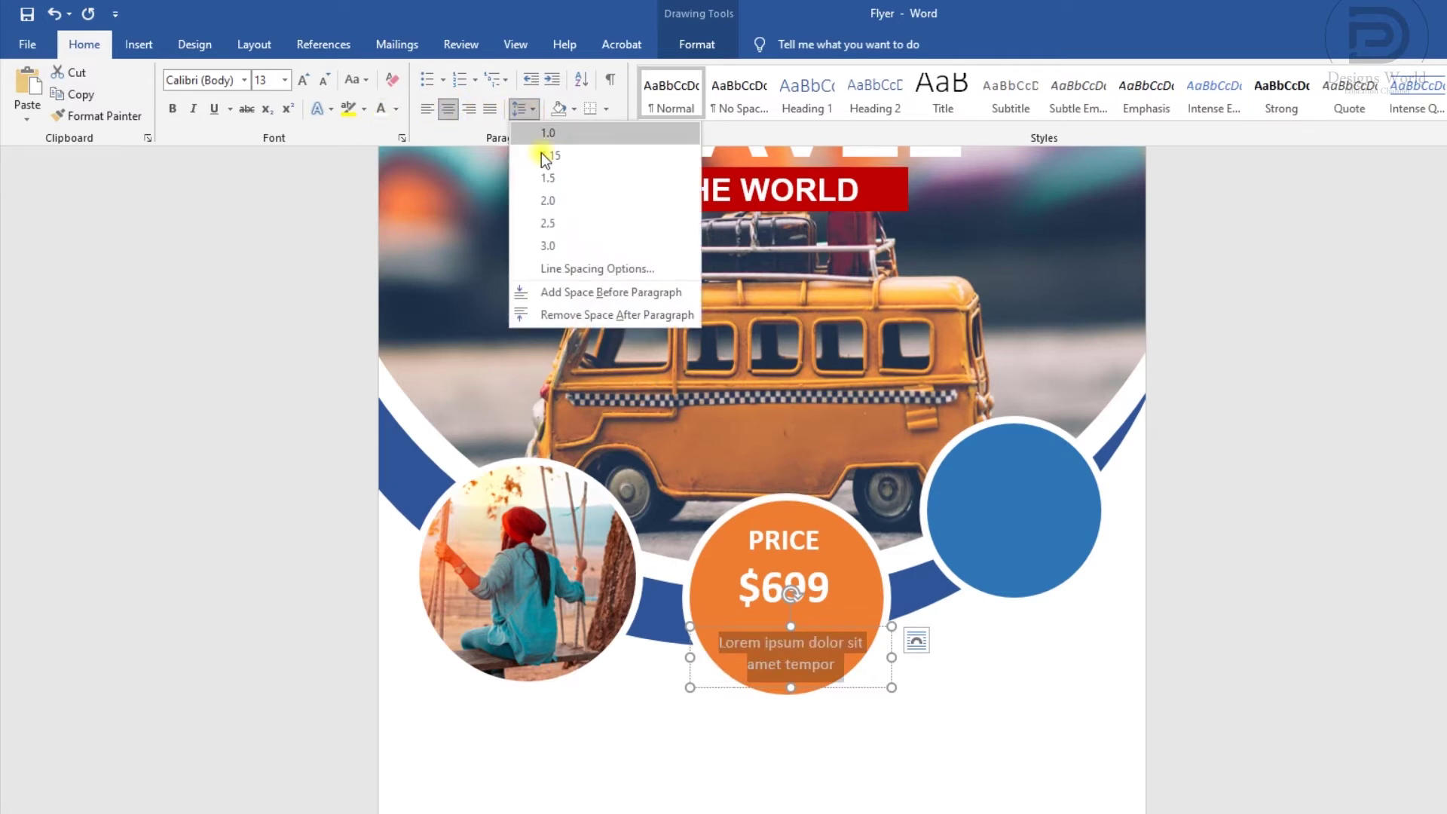
pyautogui.click(563, 317)
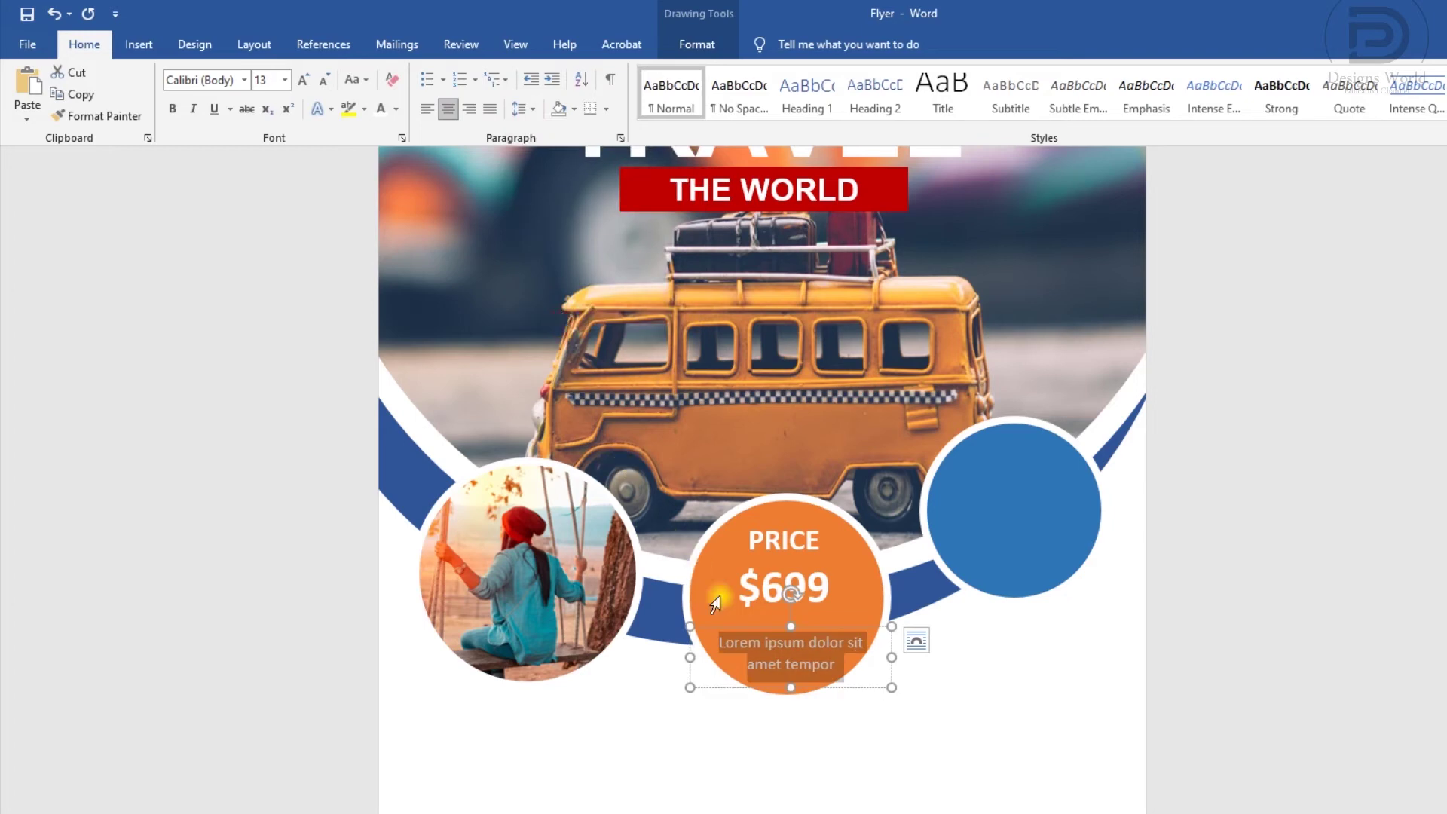
# Position the Lorem ipsum box just under $699 and select it with the price box
pyautogui.moveTo(792, 625); pyautogui.dragTo(792, 623)
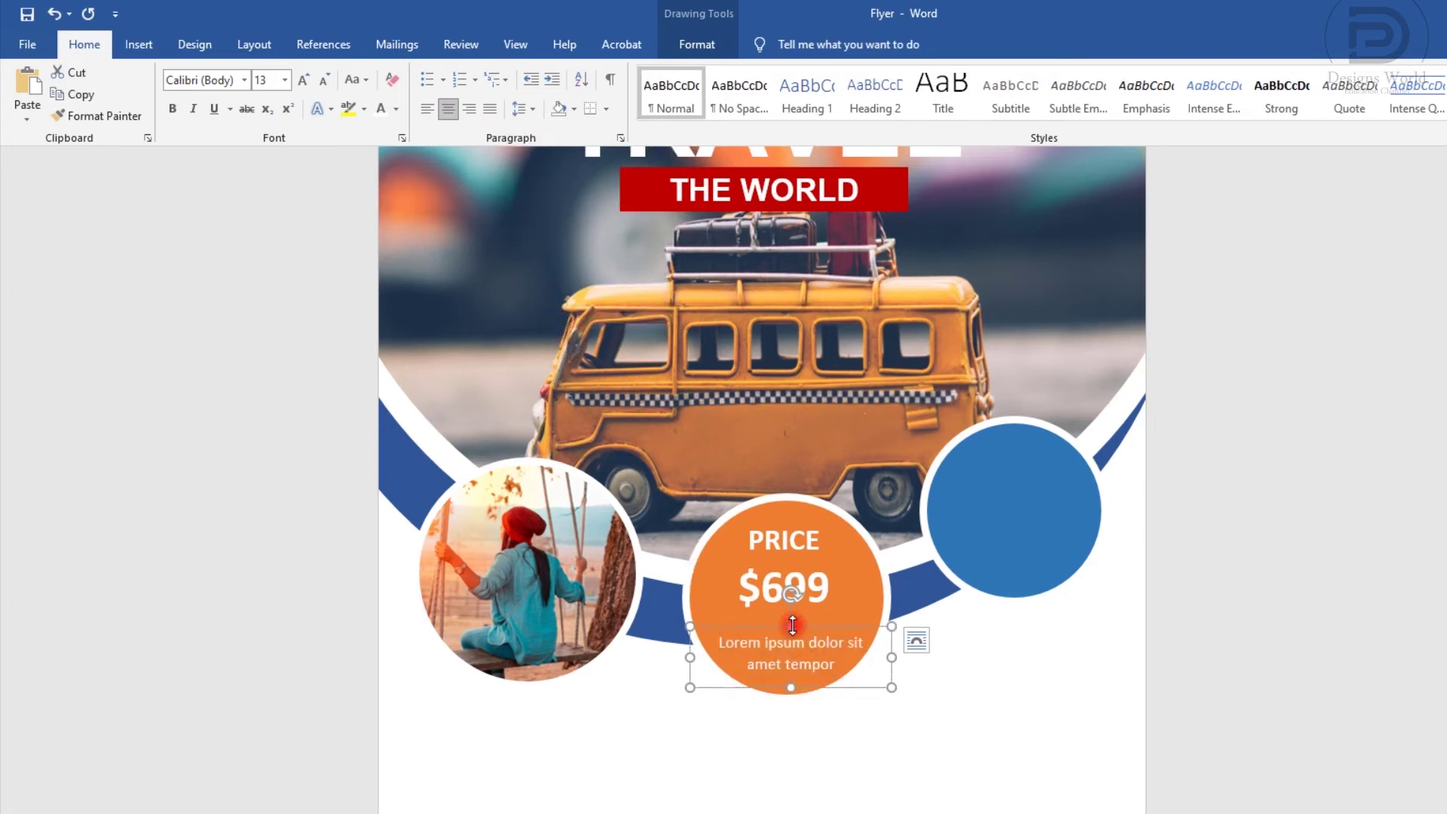
pyautogui.press('Up')
pyautogui.press('Up')
pyautogui.press('Up')
pyautogui.press('Down')
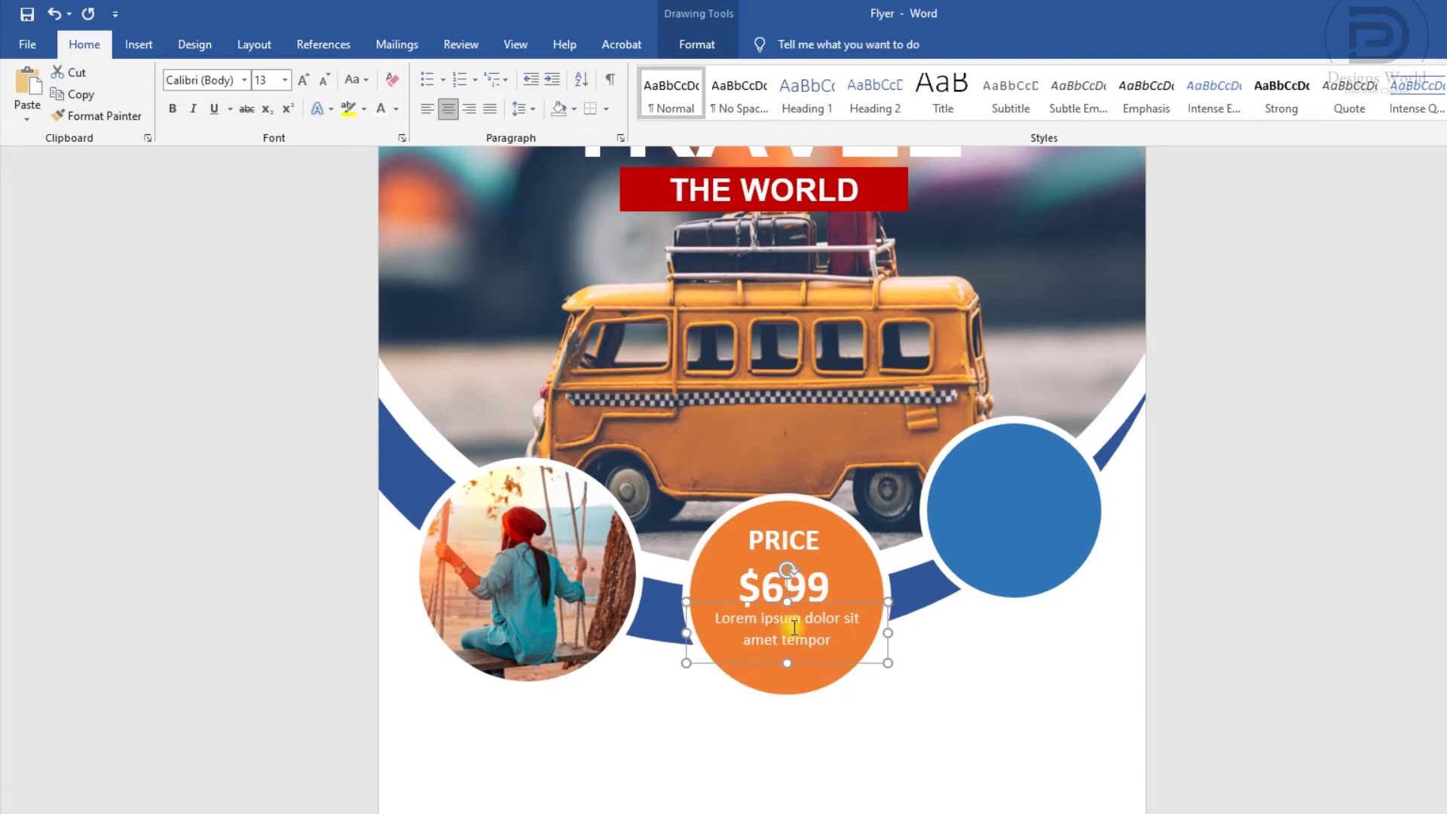
pyautogui.press('Down')
pyautogui.press('Left')
pyautogui.hotkey('ctrl', 'Down')
pyautogui.hotkey('ctrl', 'Left')
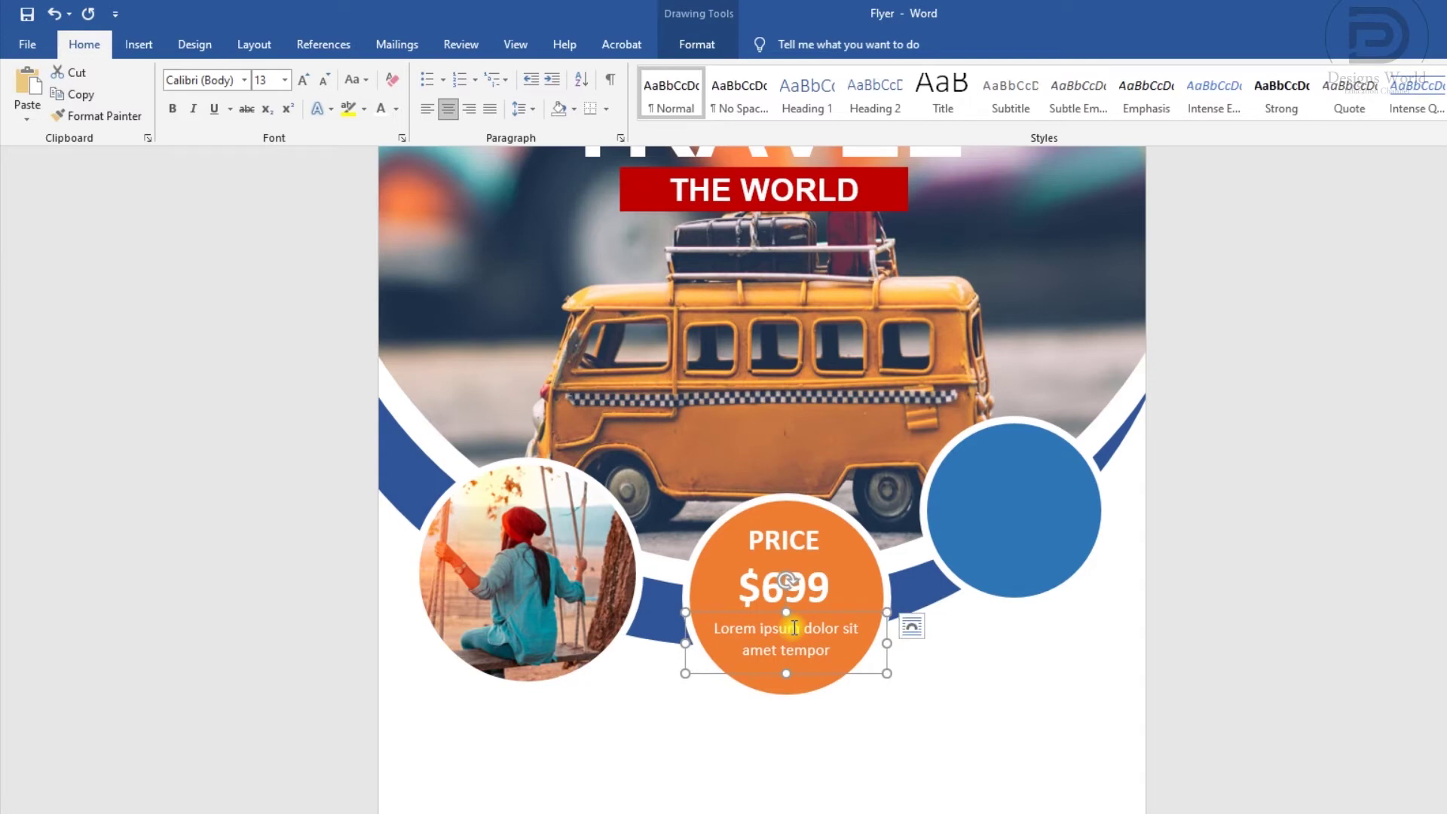
pyautogui.keyDown('shift'); pyautogui.click(817, 575); pyautogui.keyUp('shift')
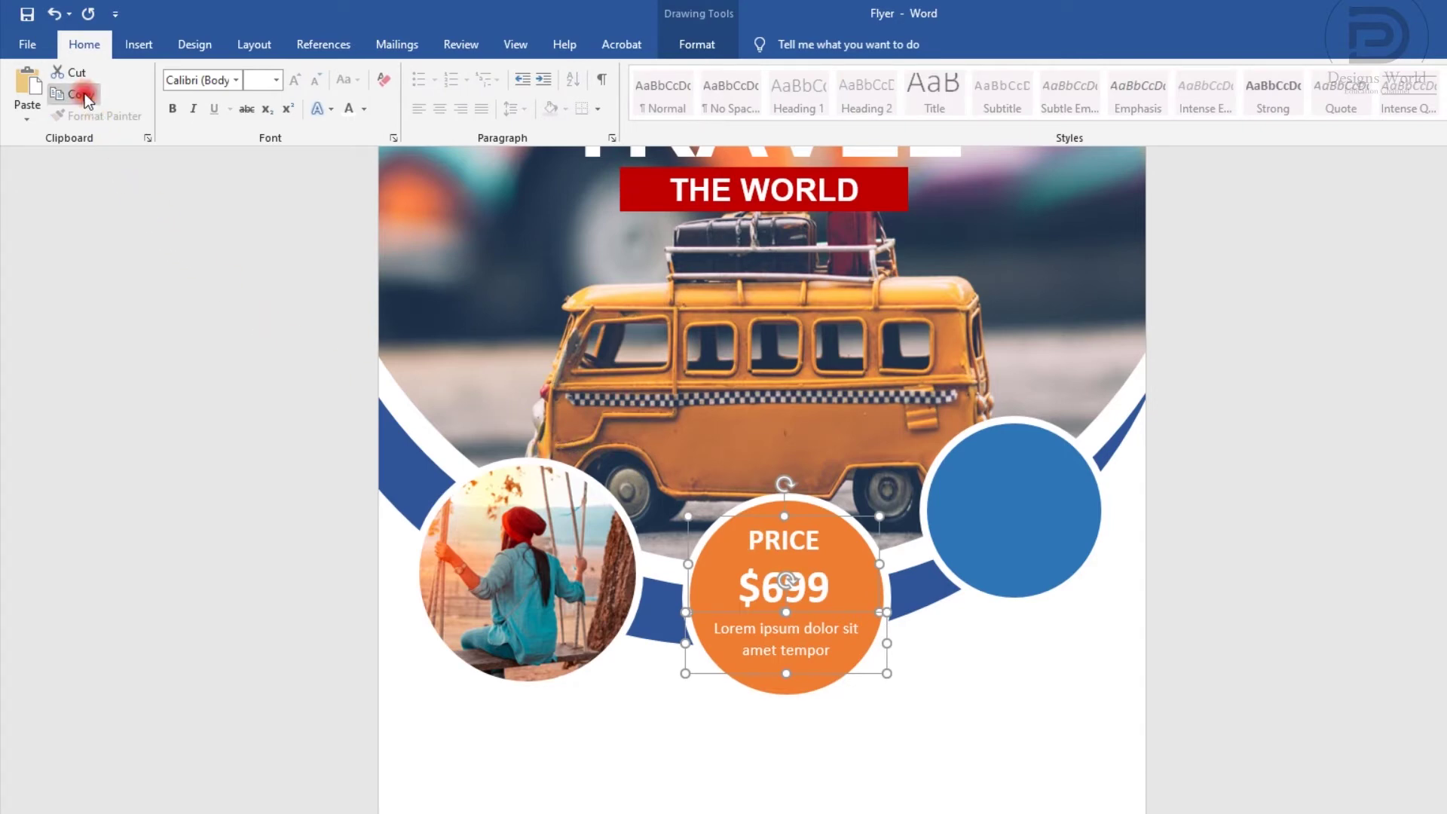
# Paste a copy of the price text onto the blue circle and set PRICE to size 20
pyautogui.click(30, 98)
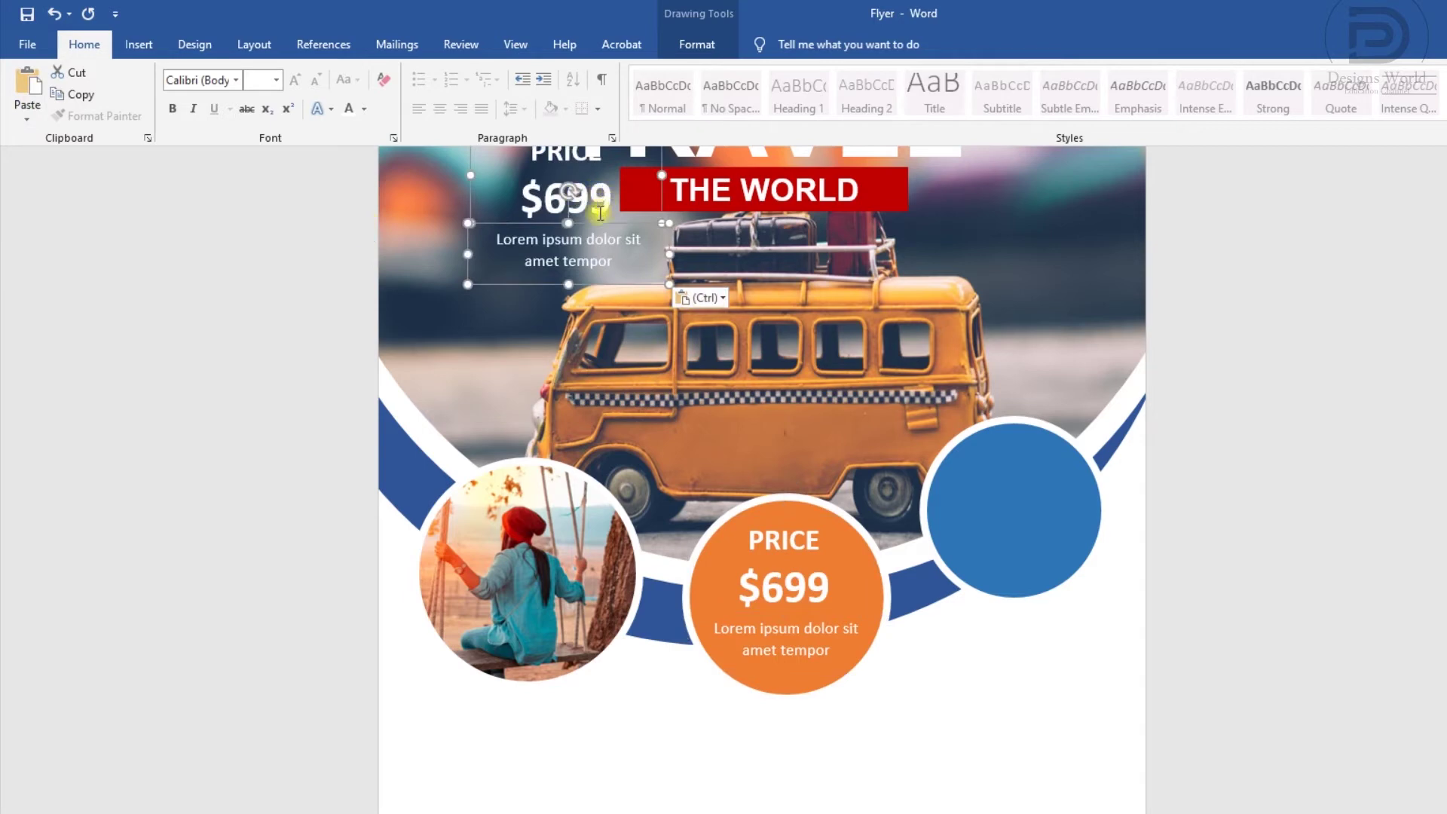
pyautogui.moveTo(598, 224); pyautogui.dragTo(1048, 519)
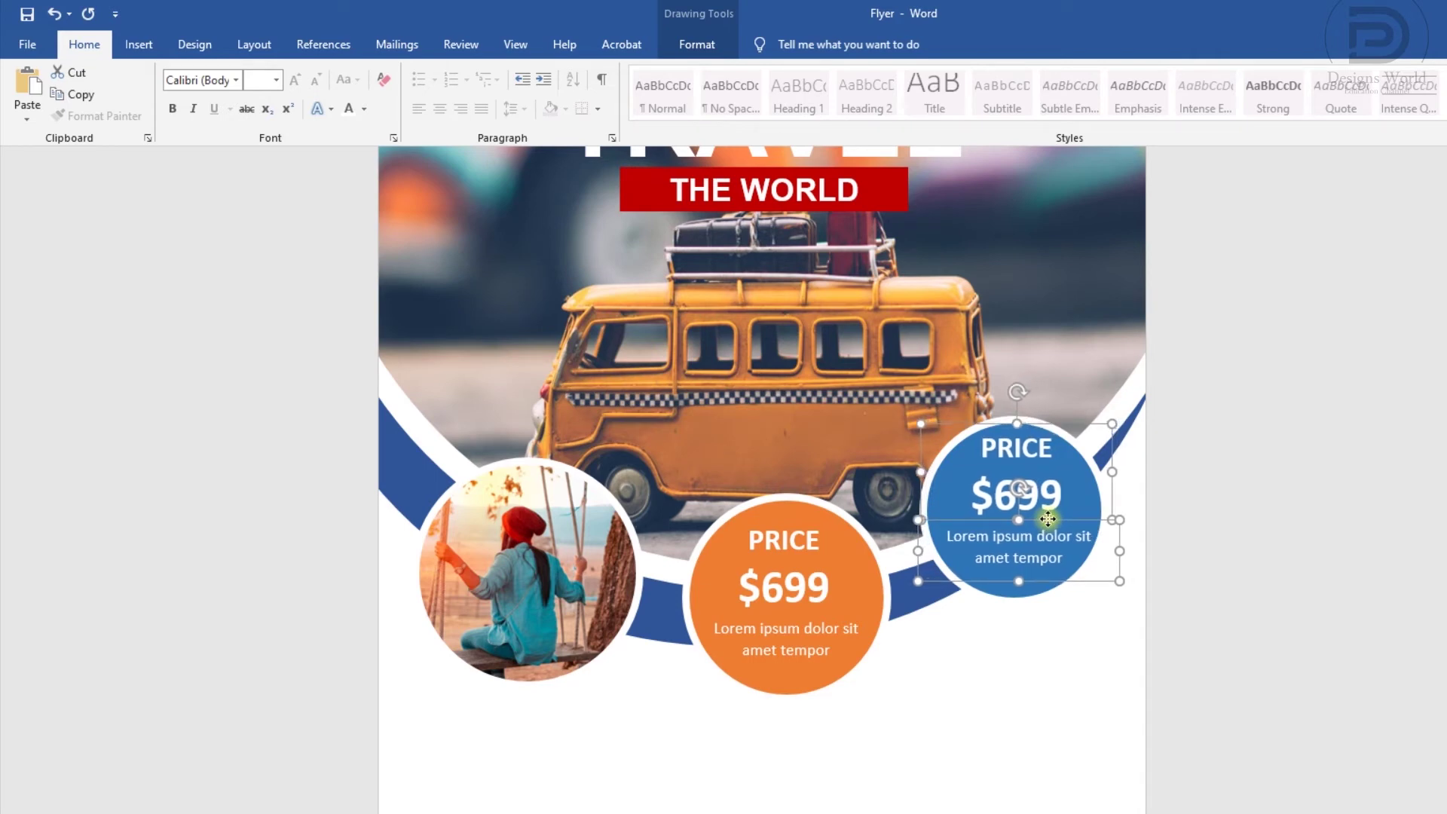
pyautogui.click(1039, 454)
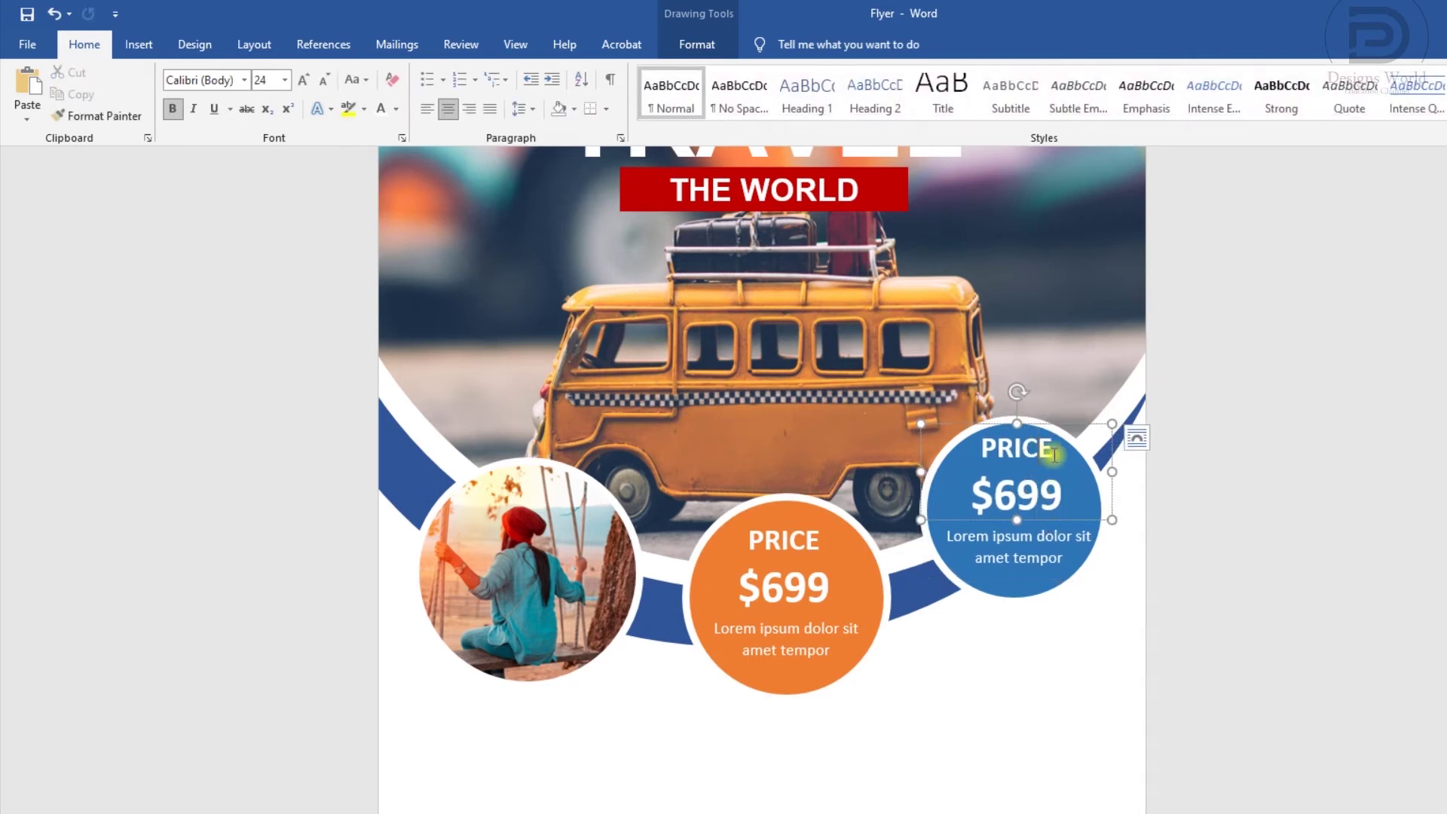
pyautogui.moveTo(1053, 454); pyautogui.dragTo(989, 452)
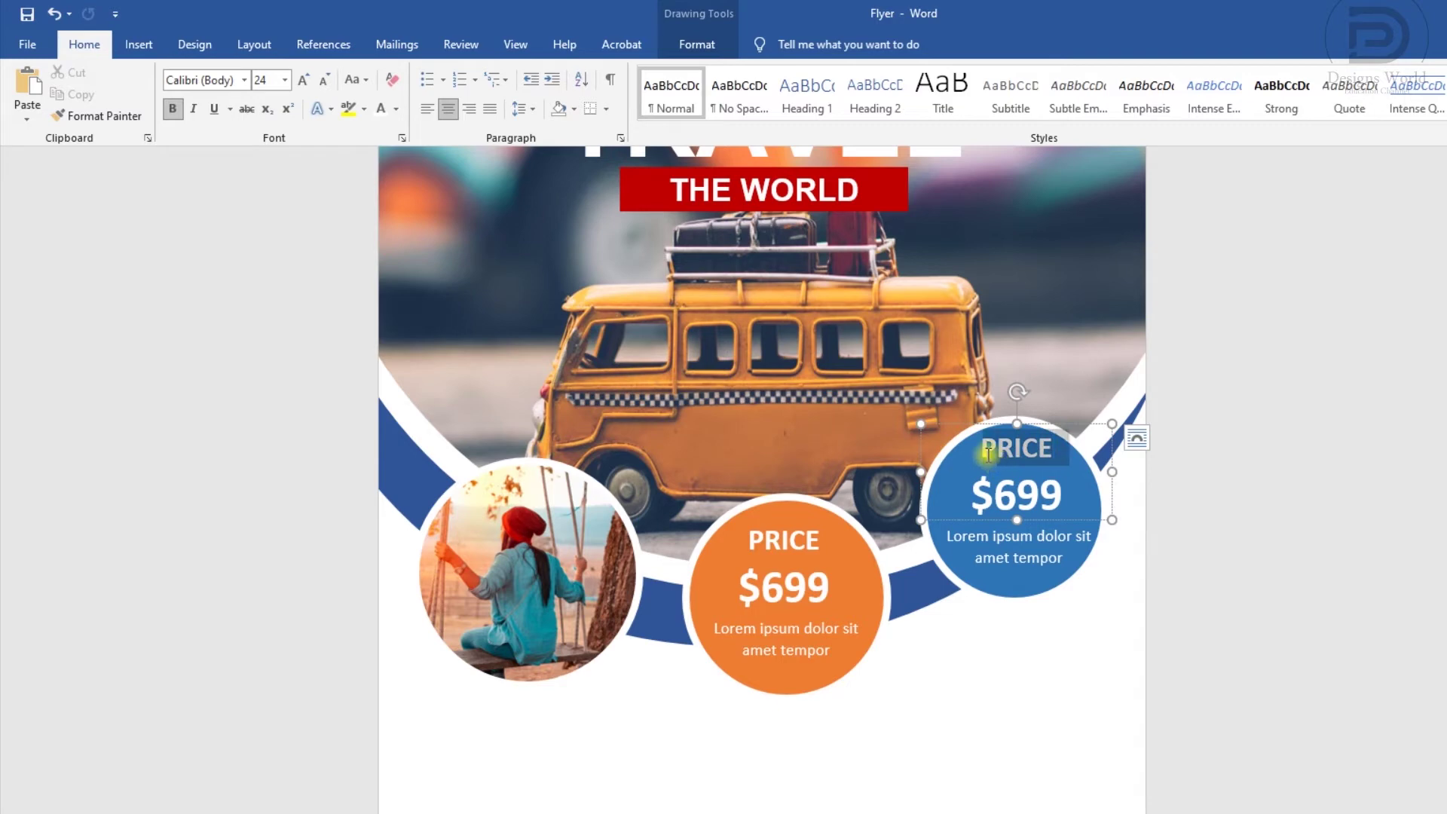
pyautogui.click(1087, 397)
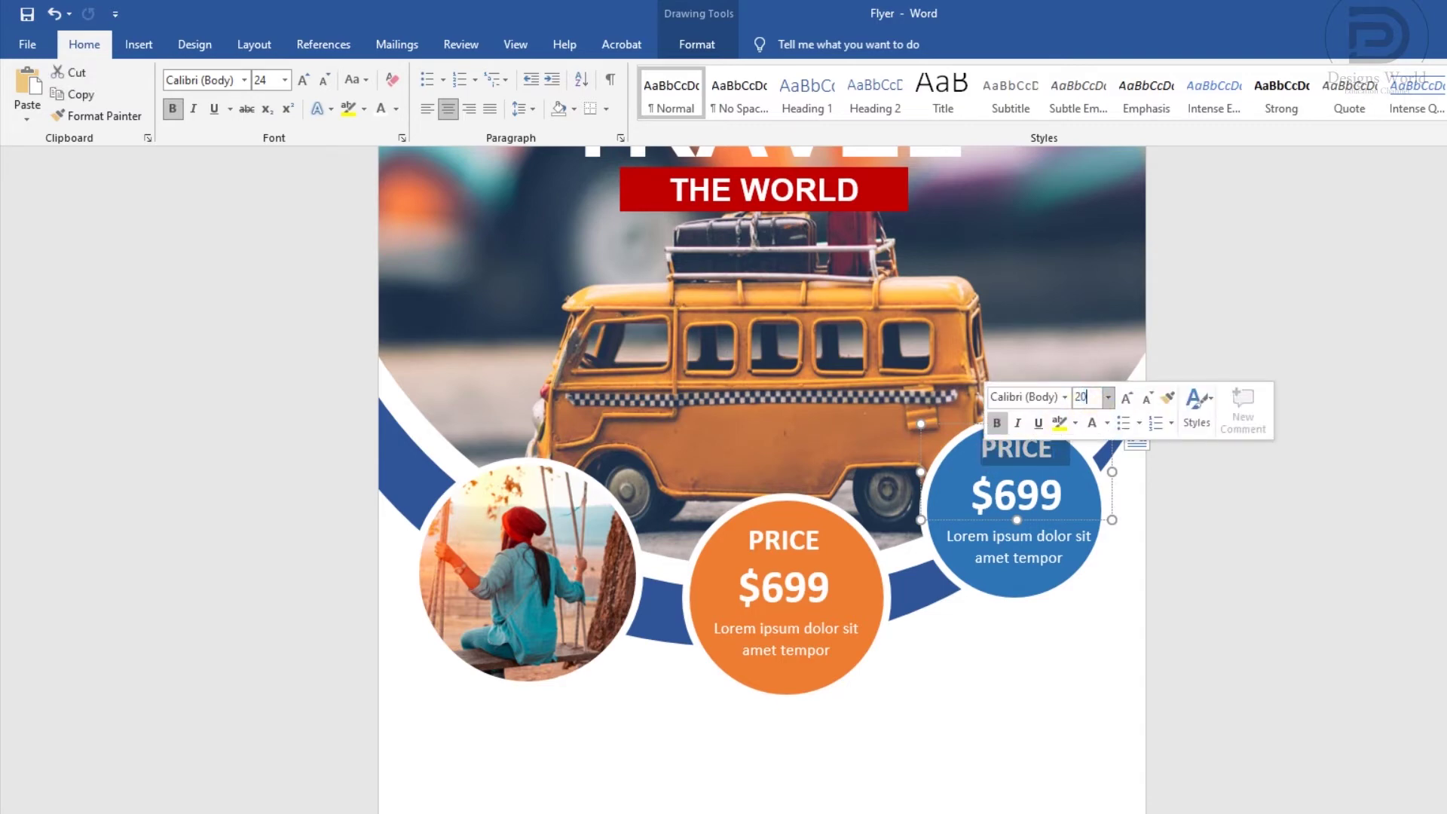
pyautogui.press('Return')
# Shrink the copied $699 to size 28 and change it to $599
pyautogui.moveTo(1063, 486); pyautogui.dragTo(971, 486)
pyautogui.click(1075, 422)
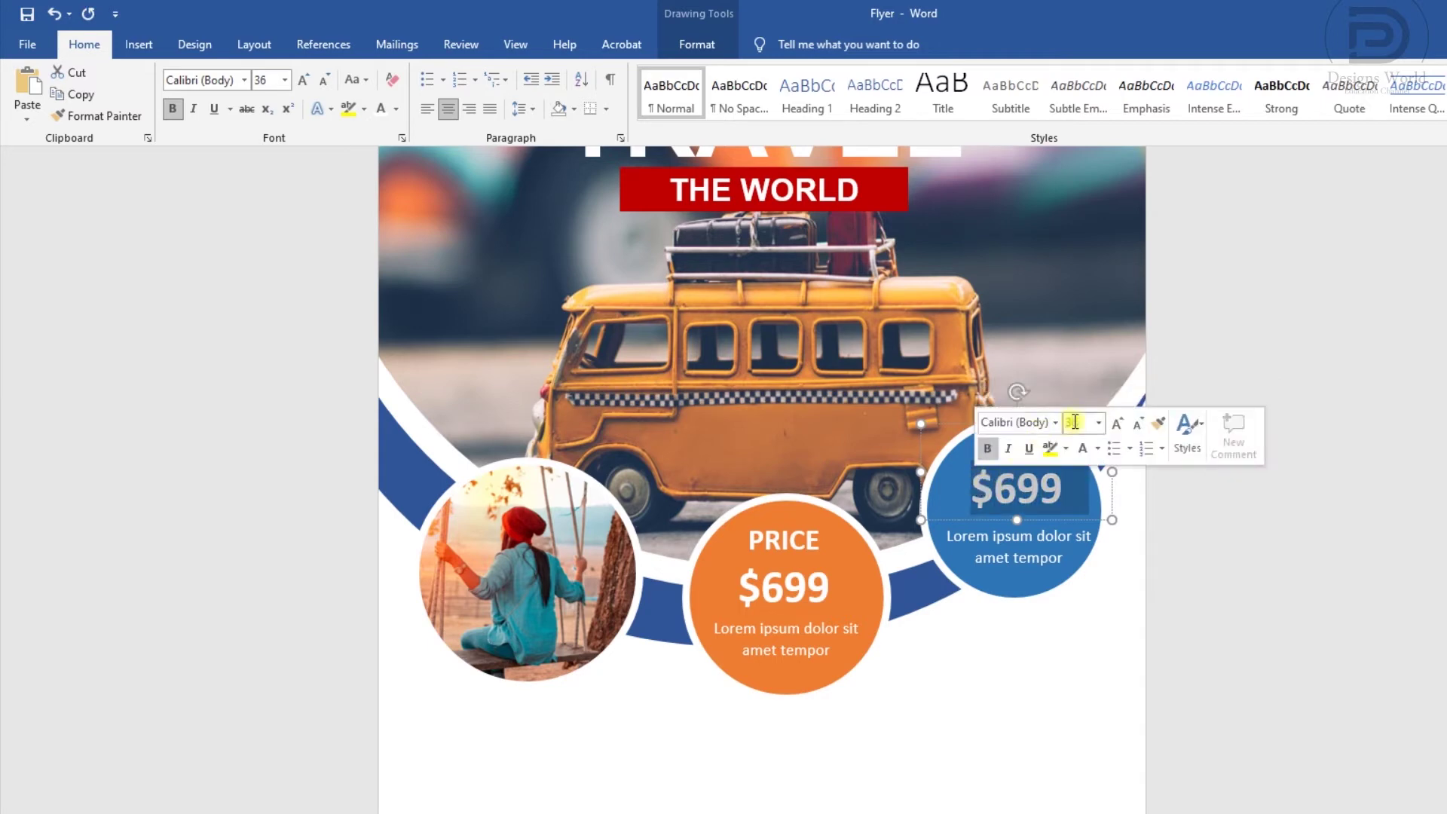
pyautogui.write('28')
pyautogui.press('Return')
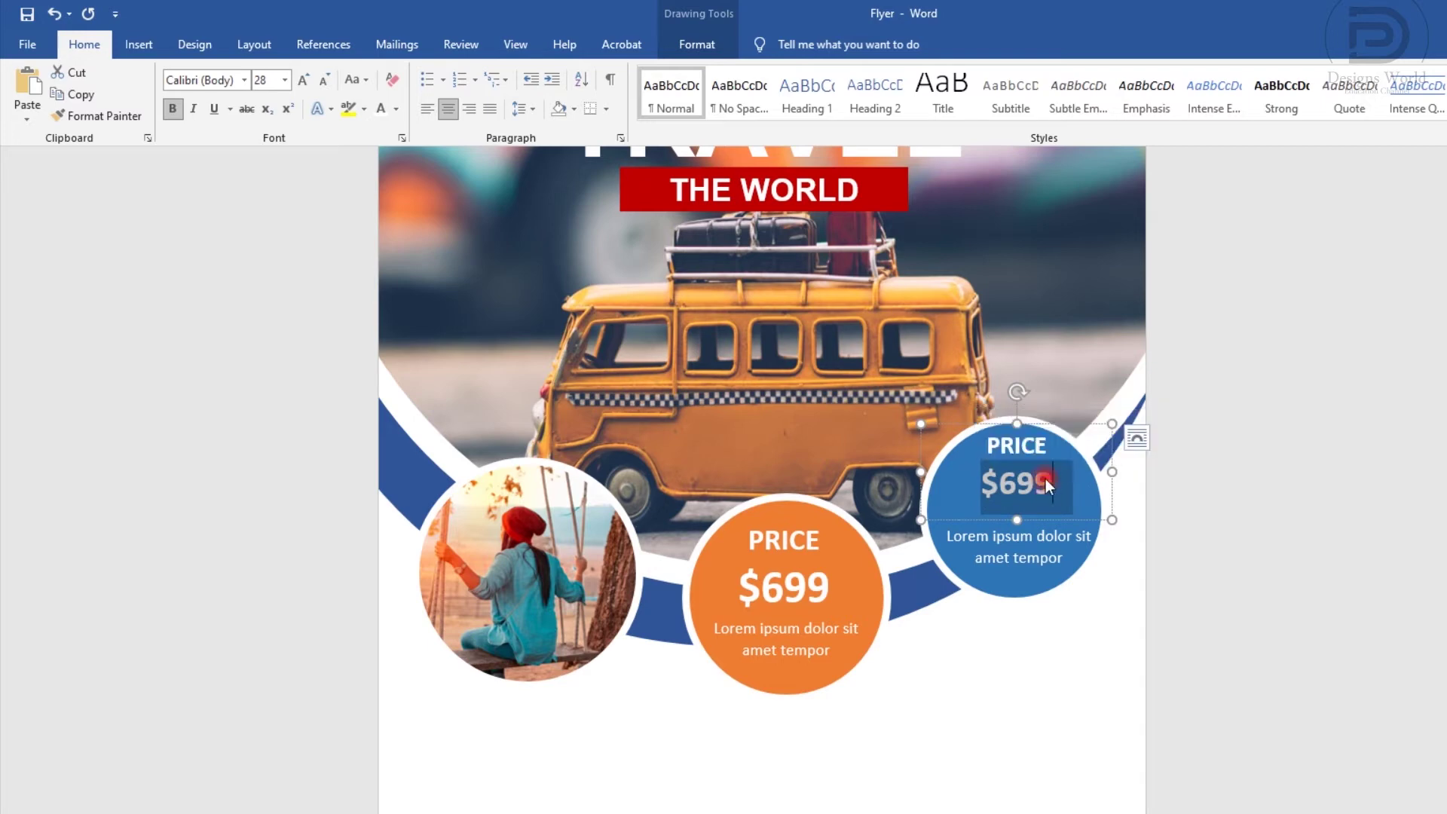
pyautogui.click(1012, 490)
pyautogui.moveTo(1013, 490); pyautogui.dragTo(1037, 513)
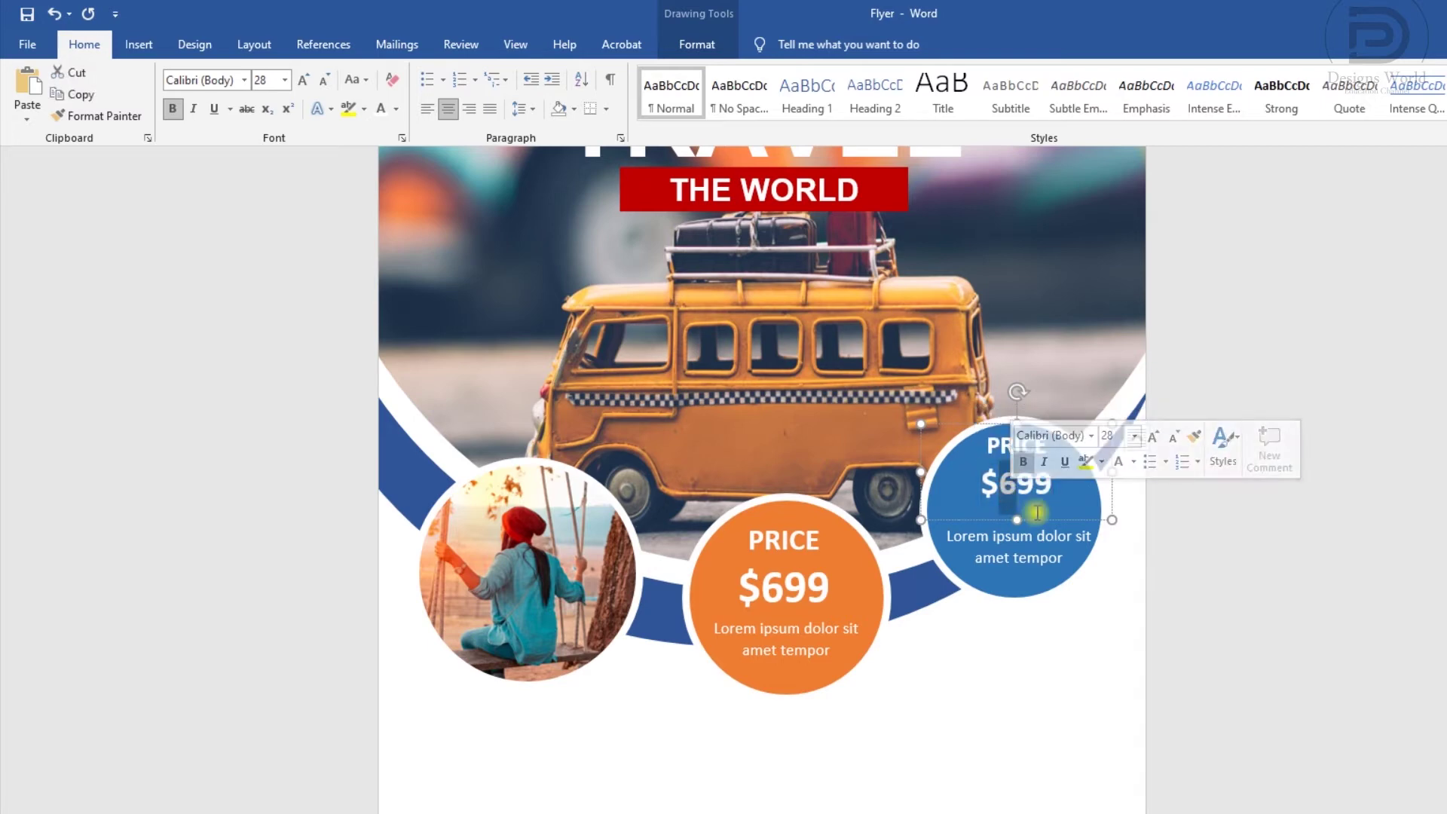
pyautogui.write('5')
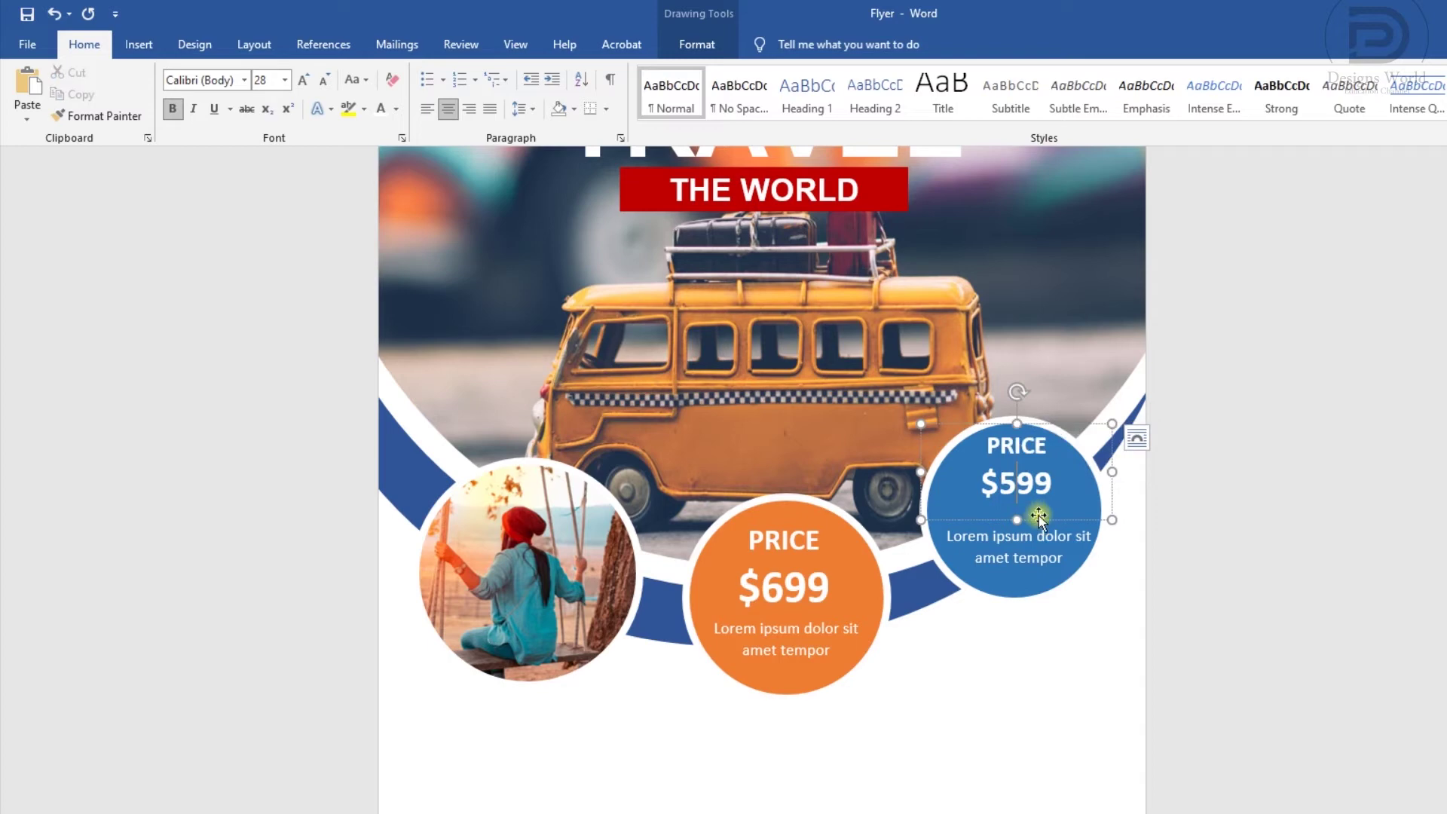
# Shorten and nudge the price and Lorem ipsum boxes into place within the blue circle
pyautogui.click(1020, 522)
pyautogui.moveTo(1021, 522); pyautogui.dragTo(1019, 506)
pyautogui.press('Down')
pyautogui.press('Down')
pyautogui.press('Left')
pyautogui.press('Left')
pyautogui.press('Down')
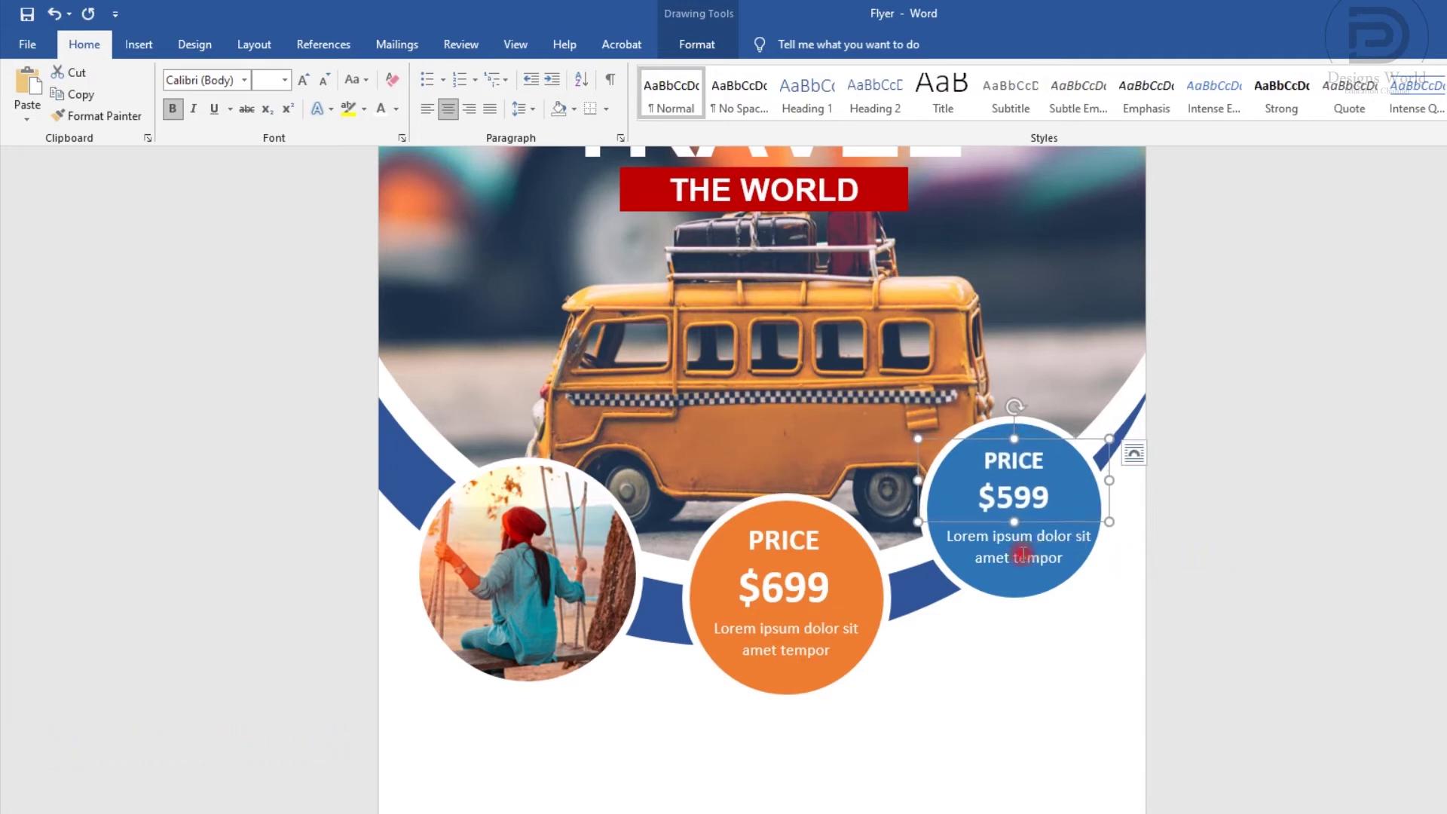
pyautogui.click(1023, 556)
pyautogui.press('Up')
pyautogui.press('Left')
pyautogui.press('Left')
pyautogui.press('Left')
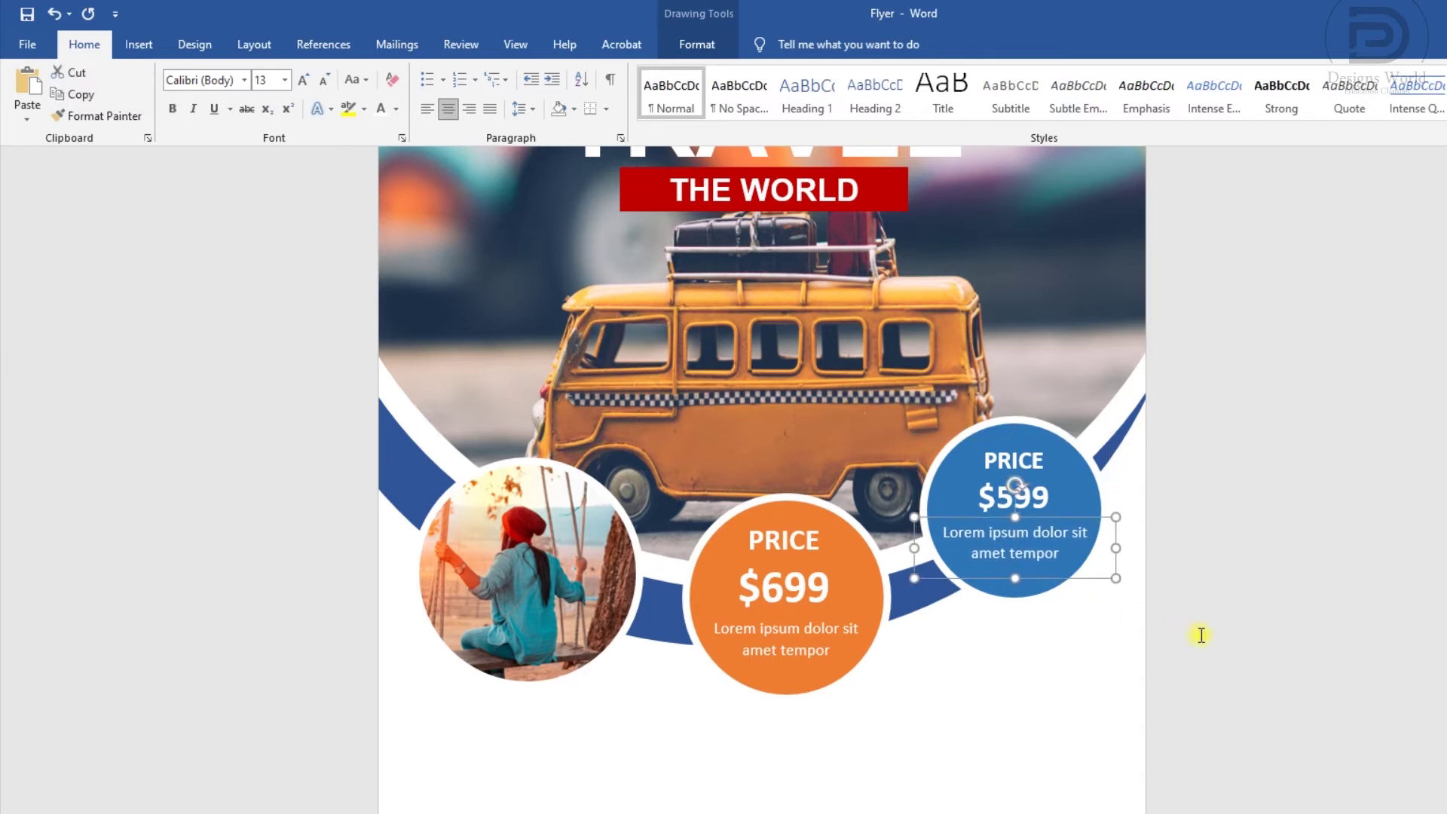
# From the Insert tab, open the Shapes gallery
pyautogui.click(1204, 634)
pyautogui.keyDown('ctrl'); pyautogui.scroll(-2, 1204, 634); pyautogui.keyUp('ctrl')
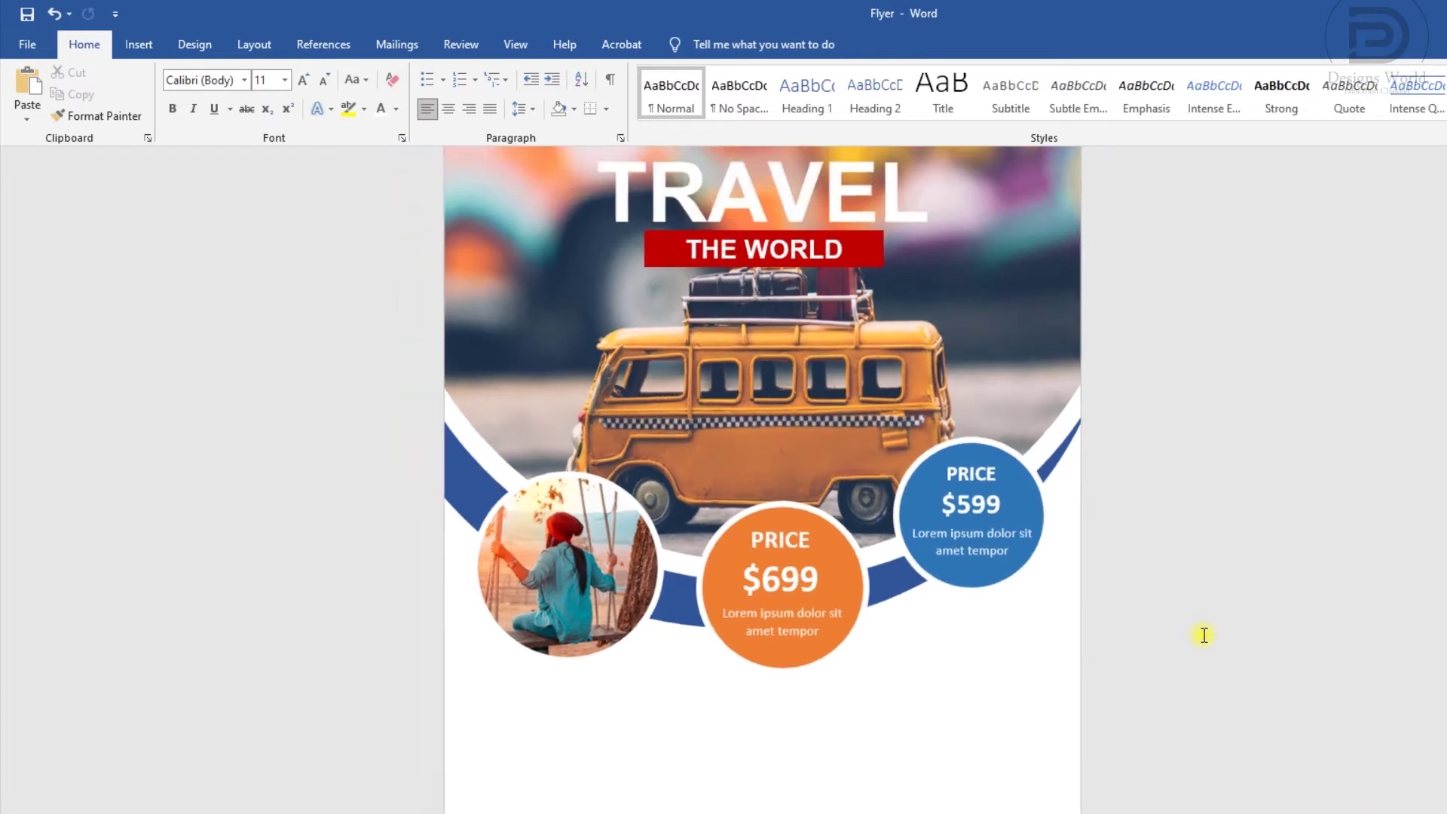
pyautogui.keyDown('ctrl'); pyautogui.scroll(-2, 1204, 635); pyautogui.keyUp('ctrl')
pyautogui.keyDown('ctrl'); pyautogui.scroll(-1, 1204, 635); pyautogui.keyUp('ctrl')
pyautogui.keyDown('ctrl'); pyautogui.scroll(1, 1029, 625); pyautogui.keyUp('ctrl')
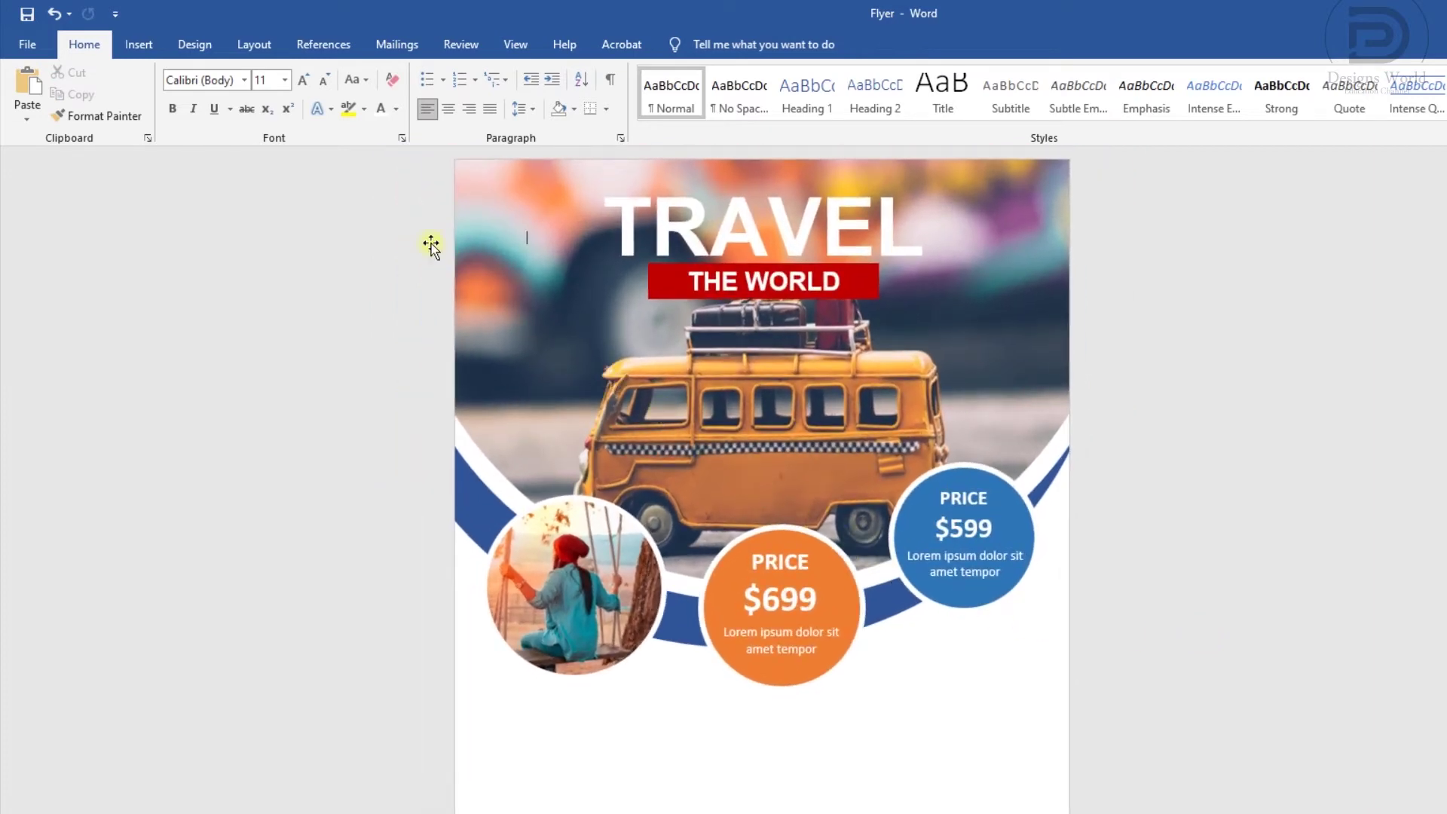
pyautogui.click(142, 49)
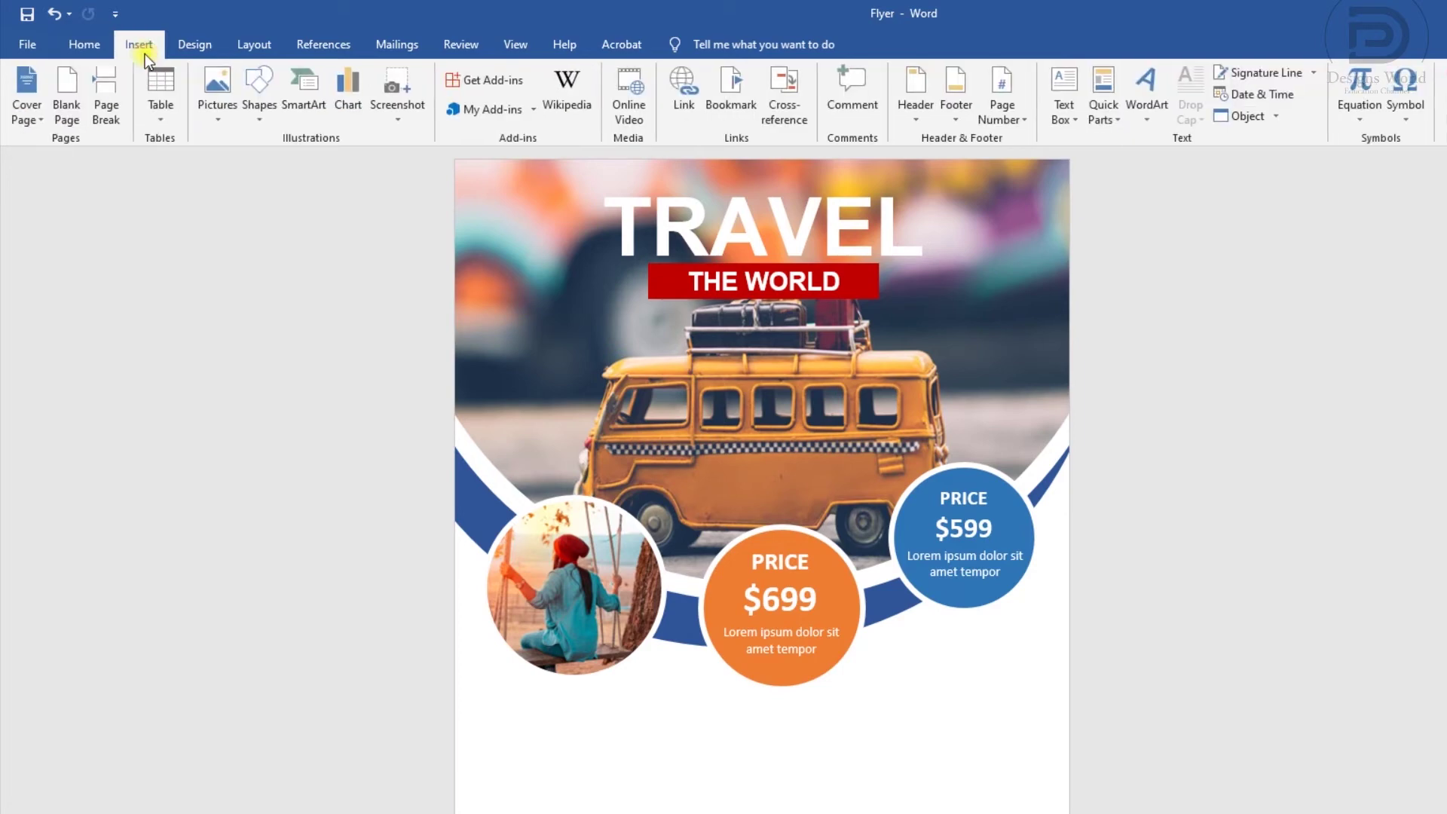
pyautogui.click(249, 98)
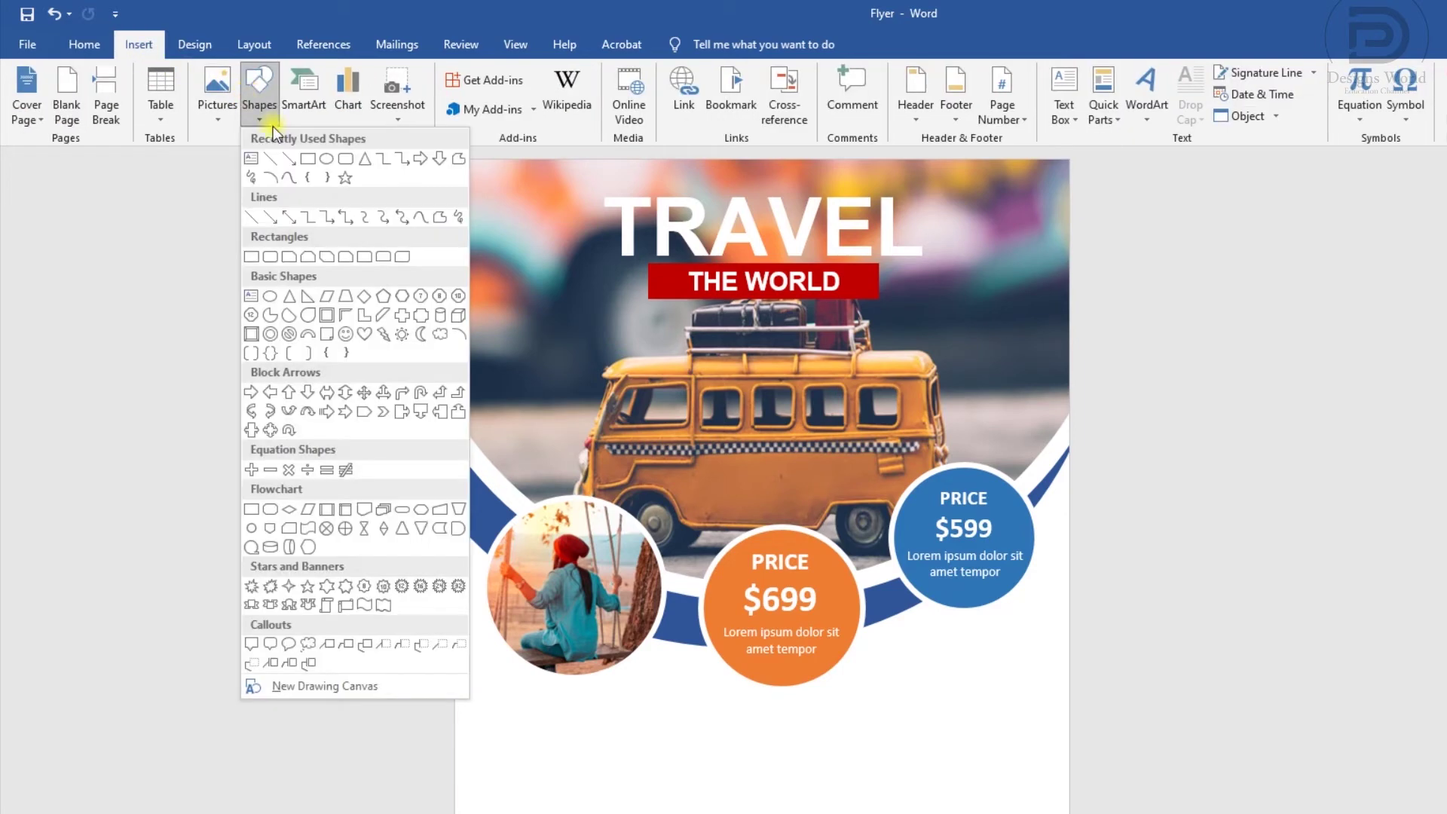
# Draw a rectangle over the lower page, send it to back, and fill it Orange, Accent 2, Darker 25%
pyautogui.click(305, 164)
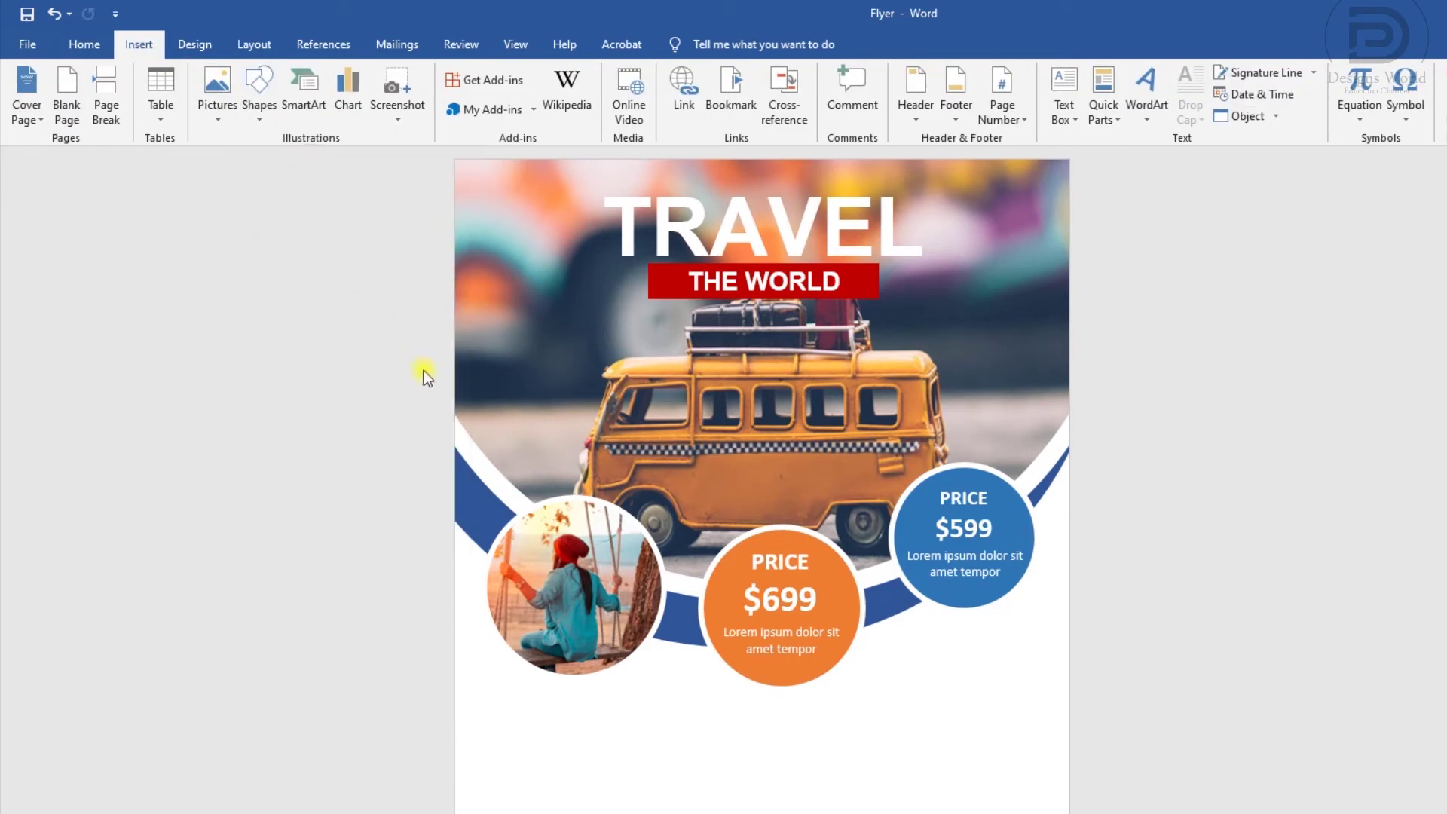
pyautogui.moveTo(454, 464); pyautogui.dragTo(1031, 813)
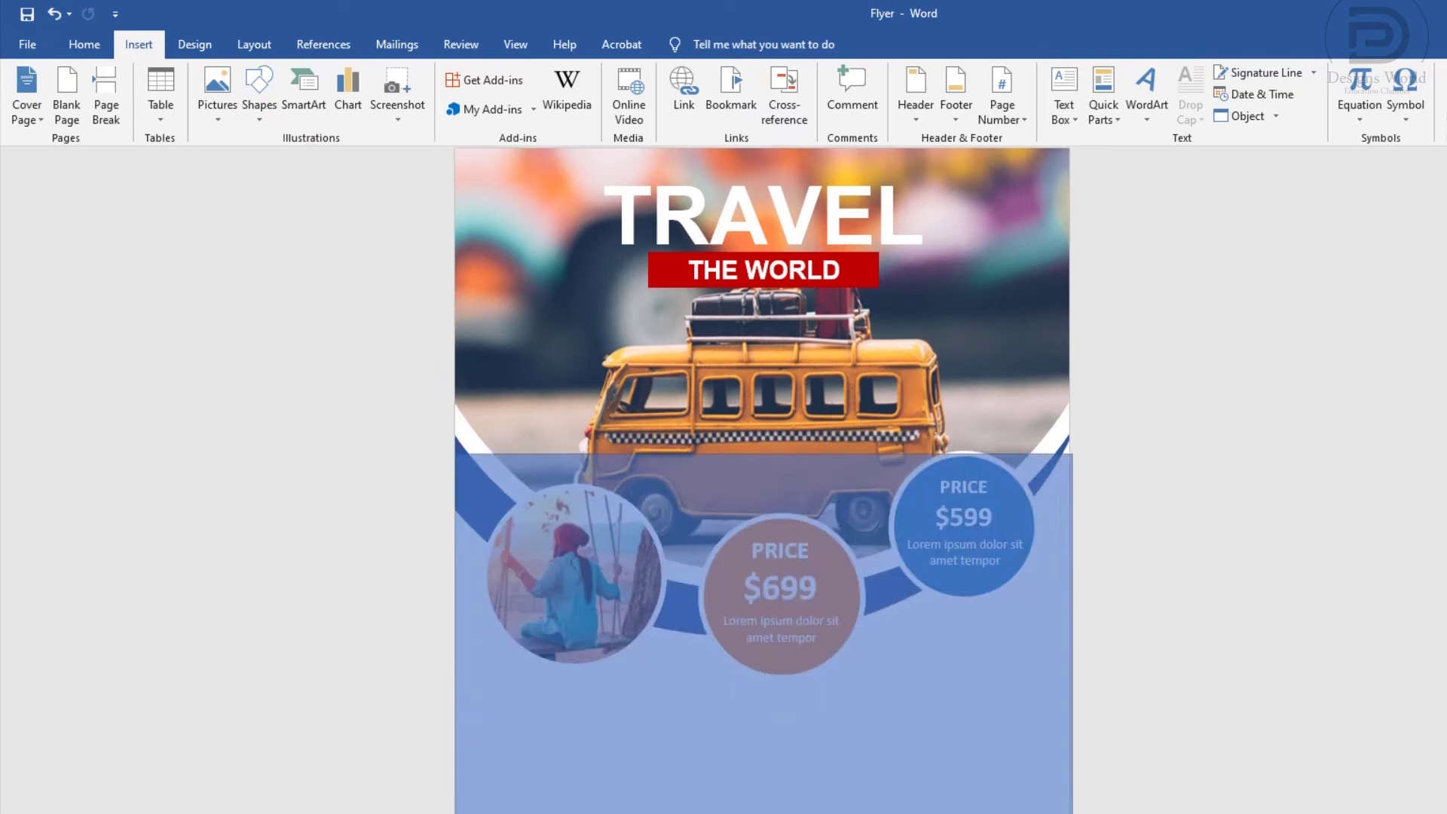
pyautogui.moveTo(1031, 813); pyautogui.dragTo(1070, 813)
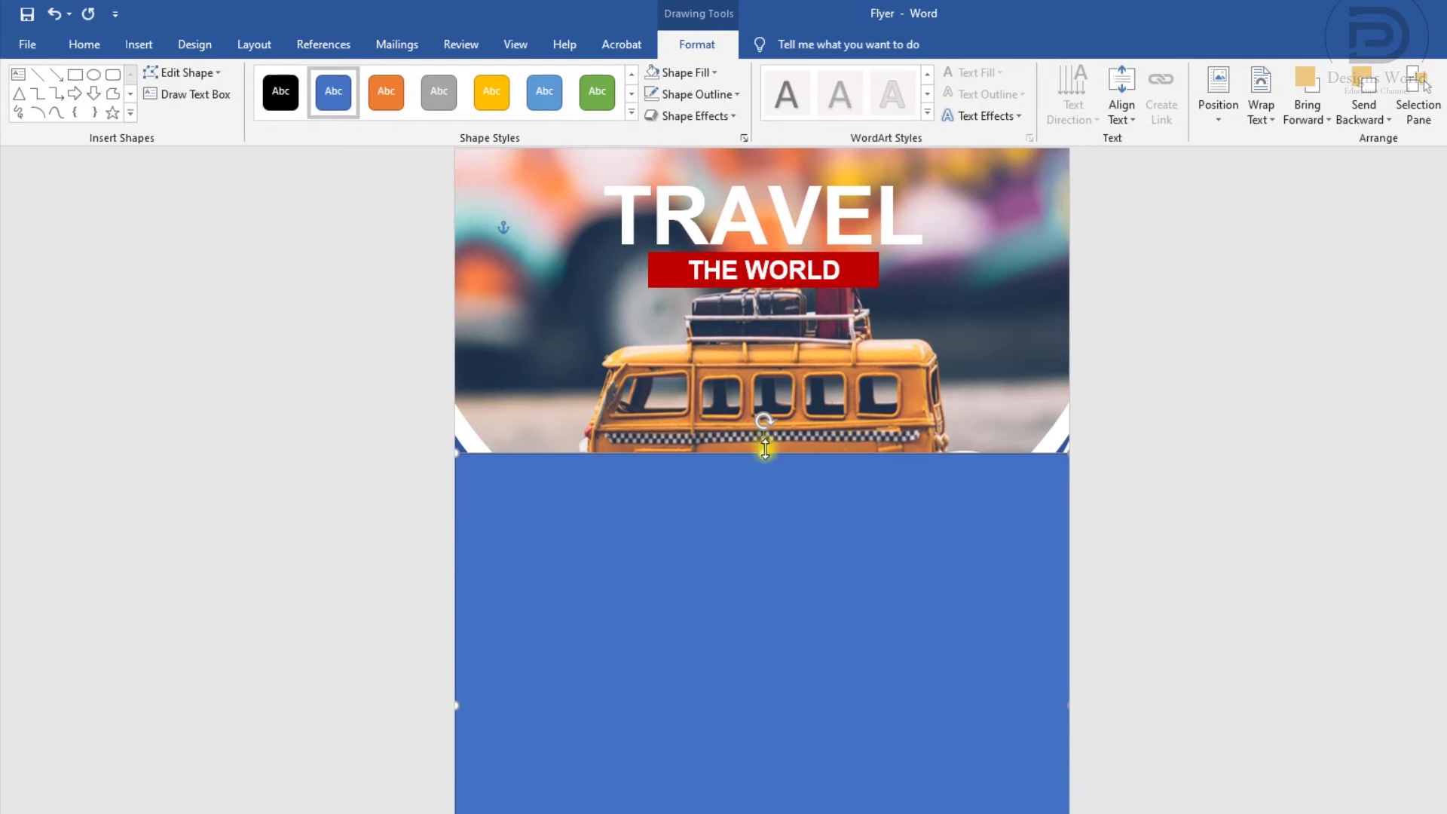
pyautogui.moveTo(764, 451); pyautogui.dragTo(761, 386)
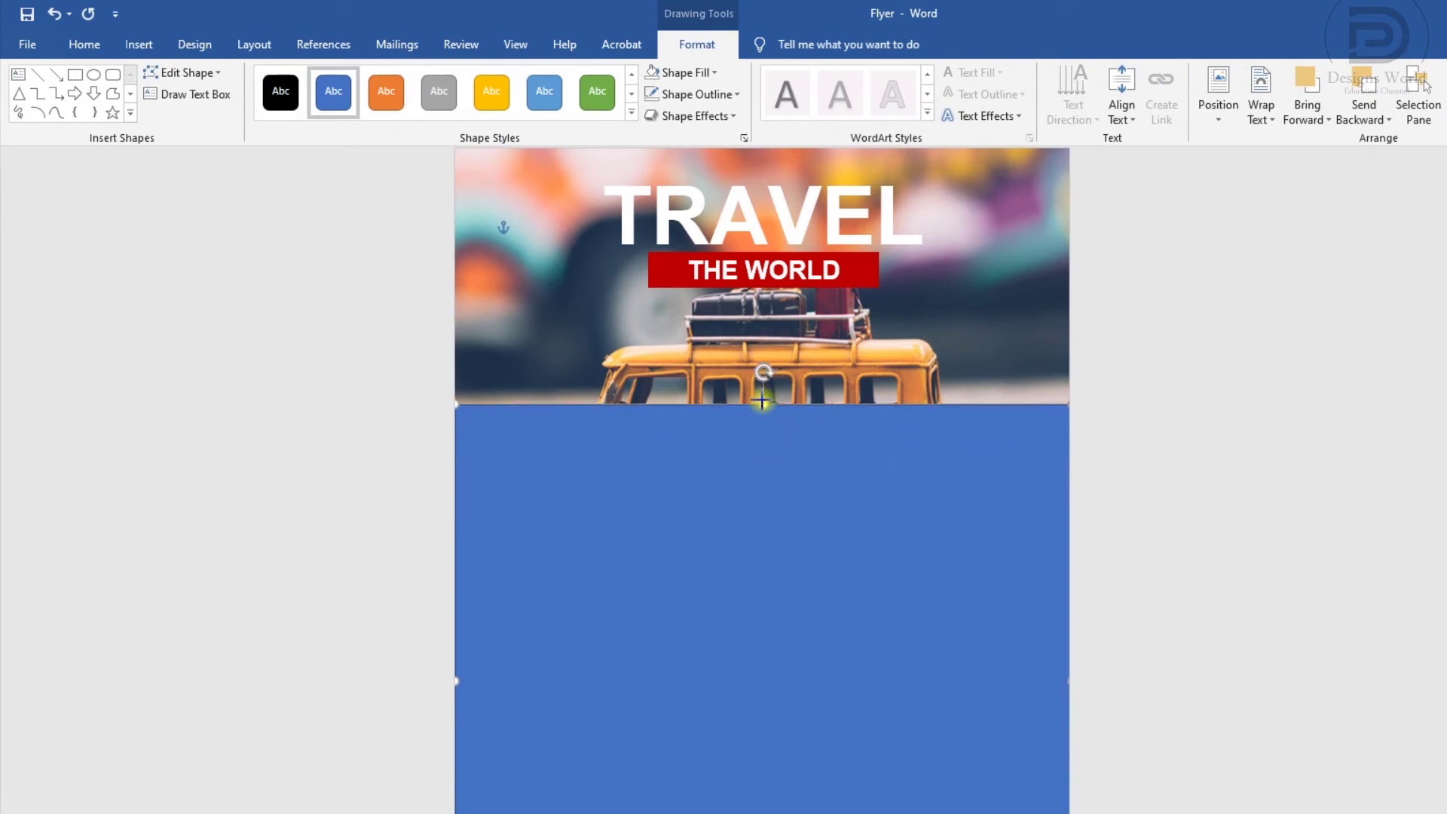
pyautogui.rightClick(784, 504)
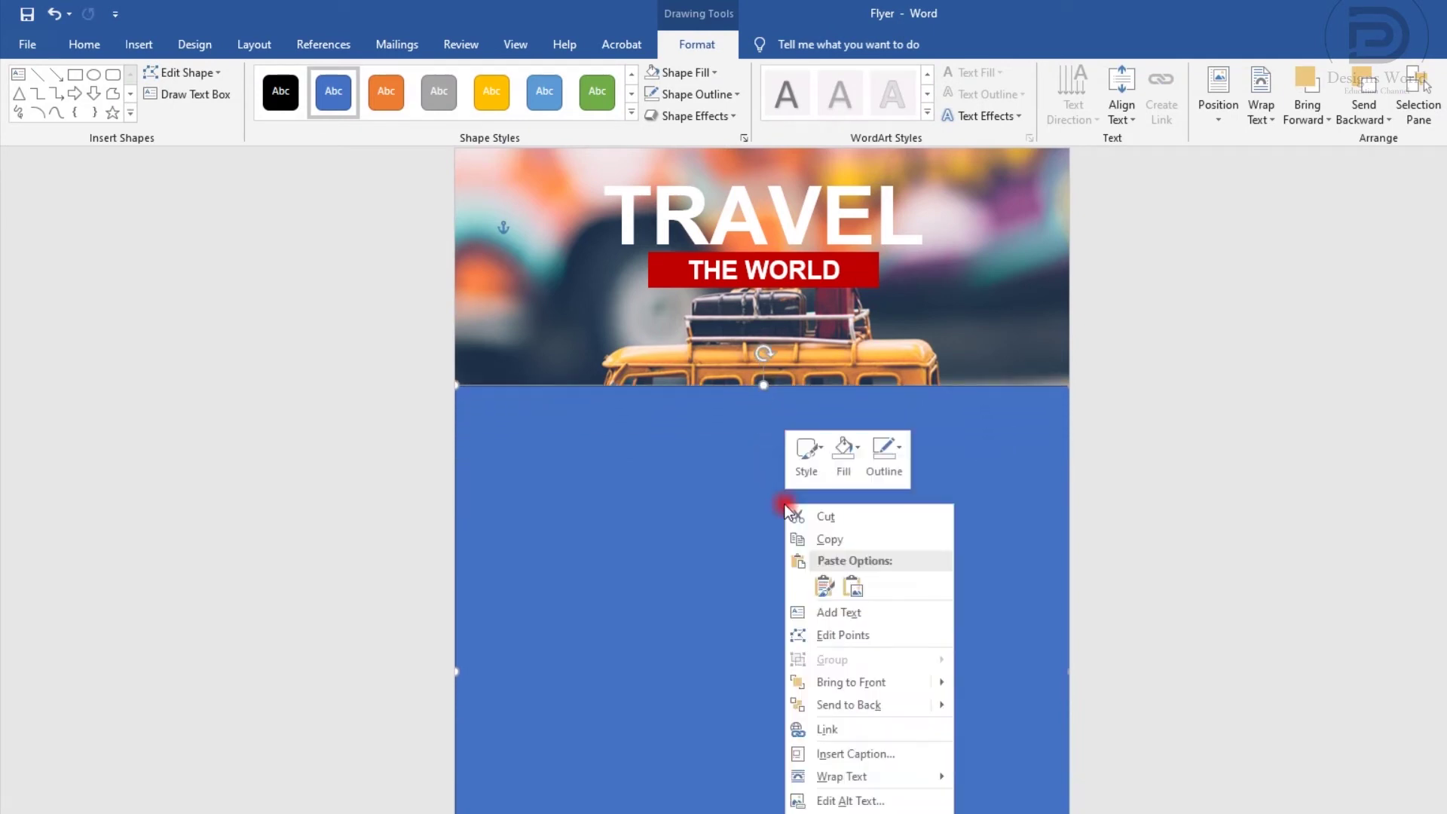
pyautogui.click(852, 703)
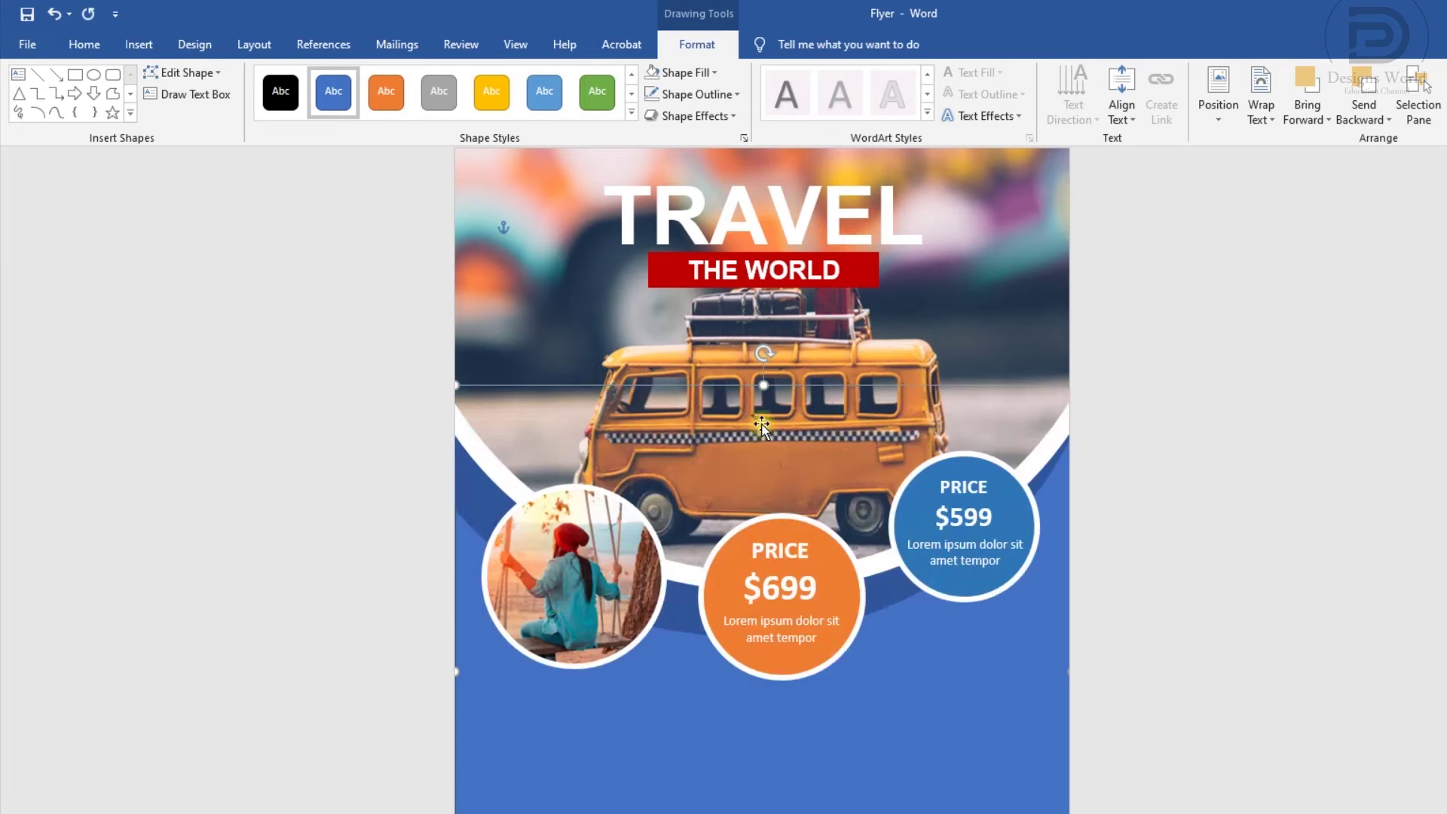
pyautogui.click(677, 80)
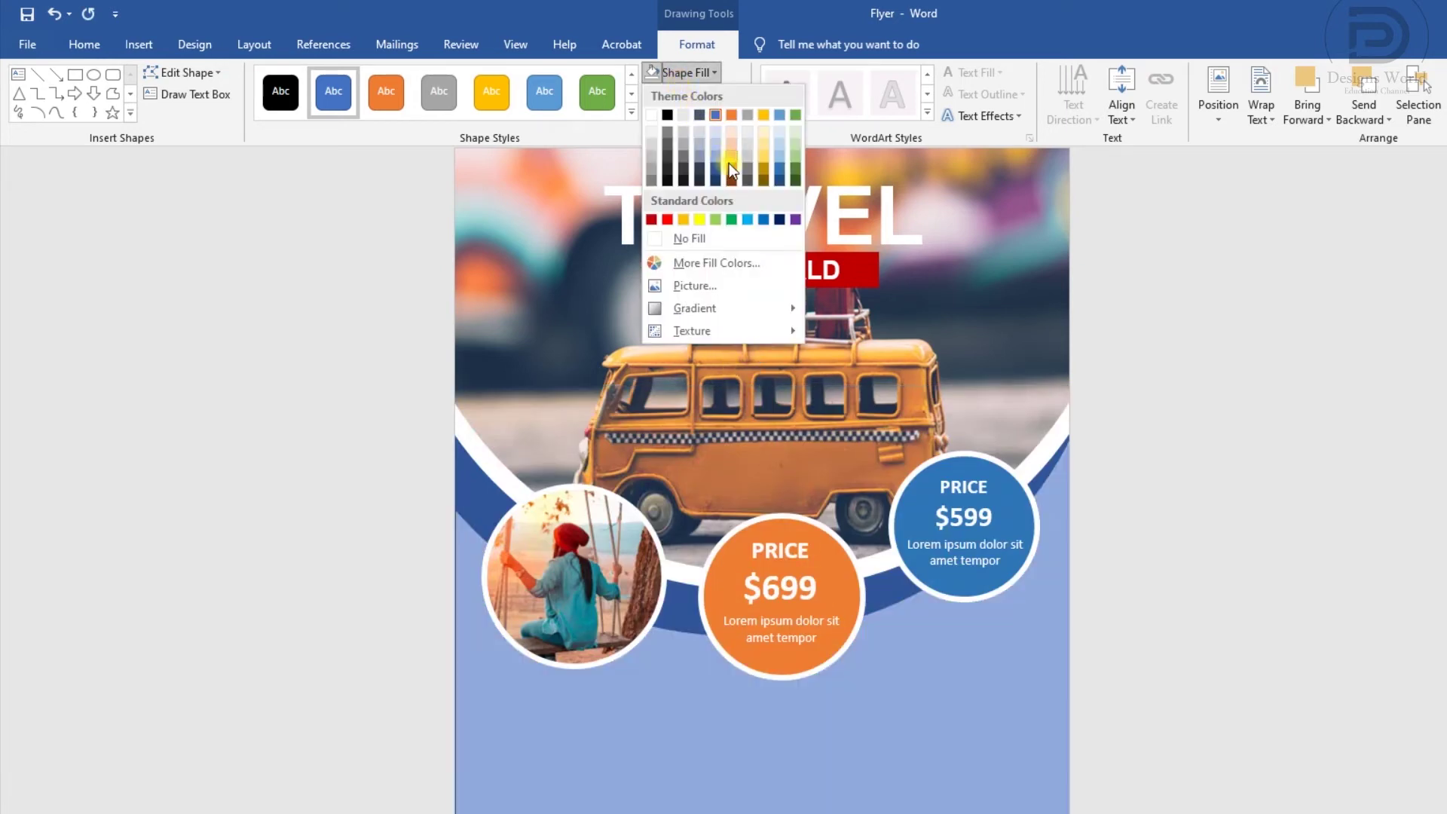
pyautogui.click(730, 165)
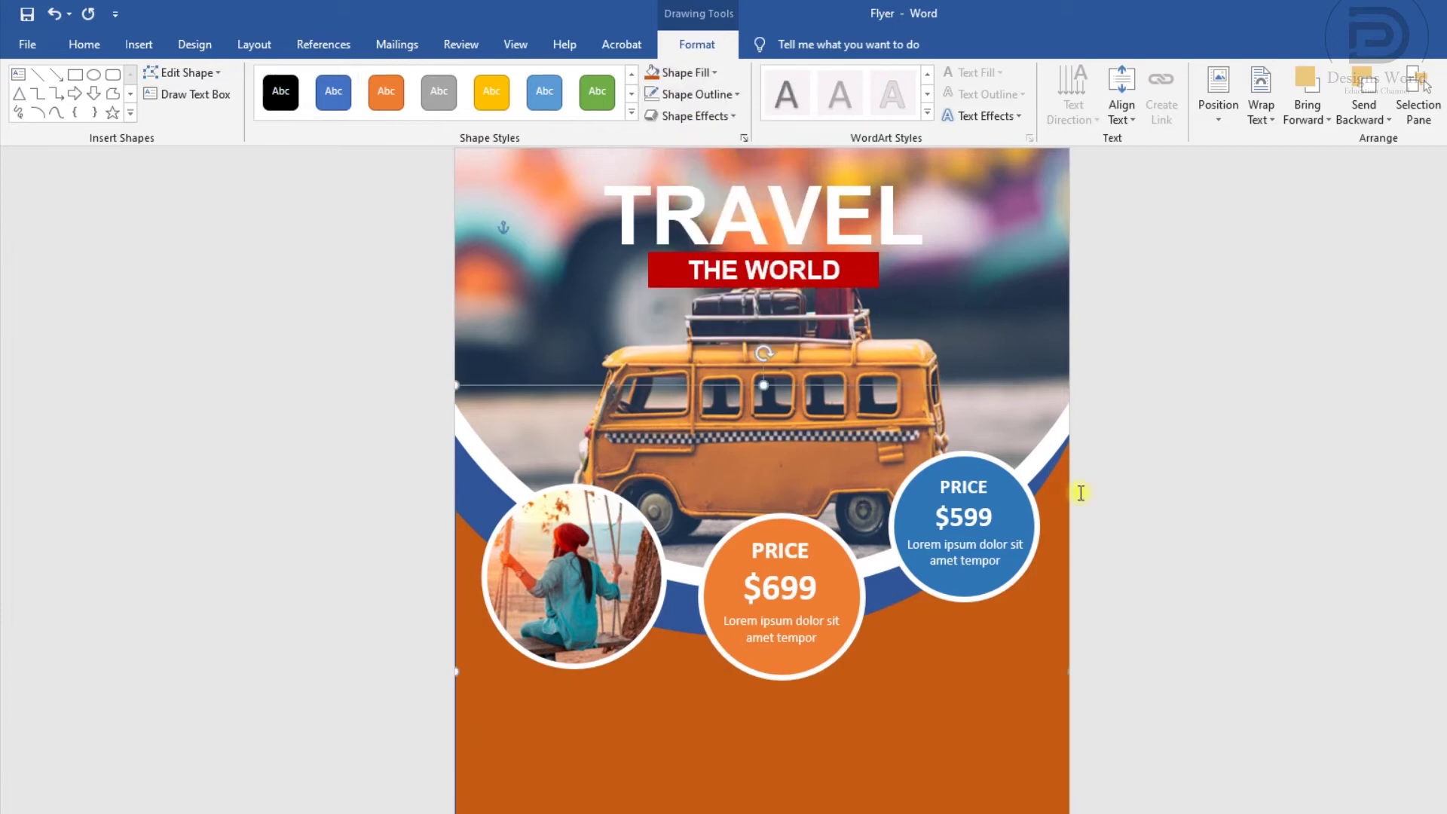
pyautogui.click(1131, 567)
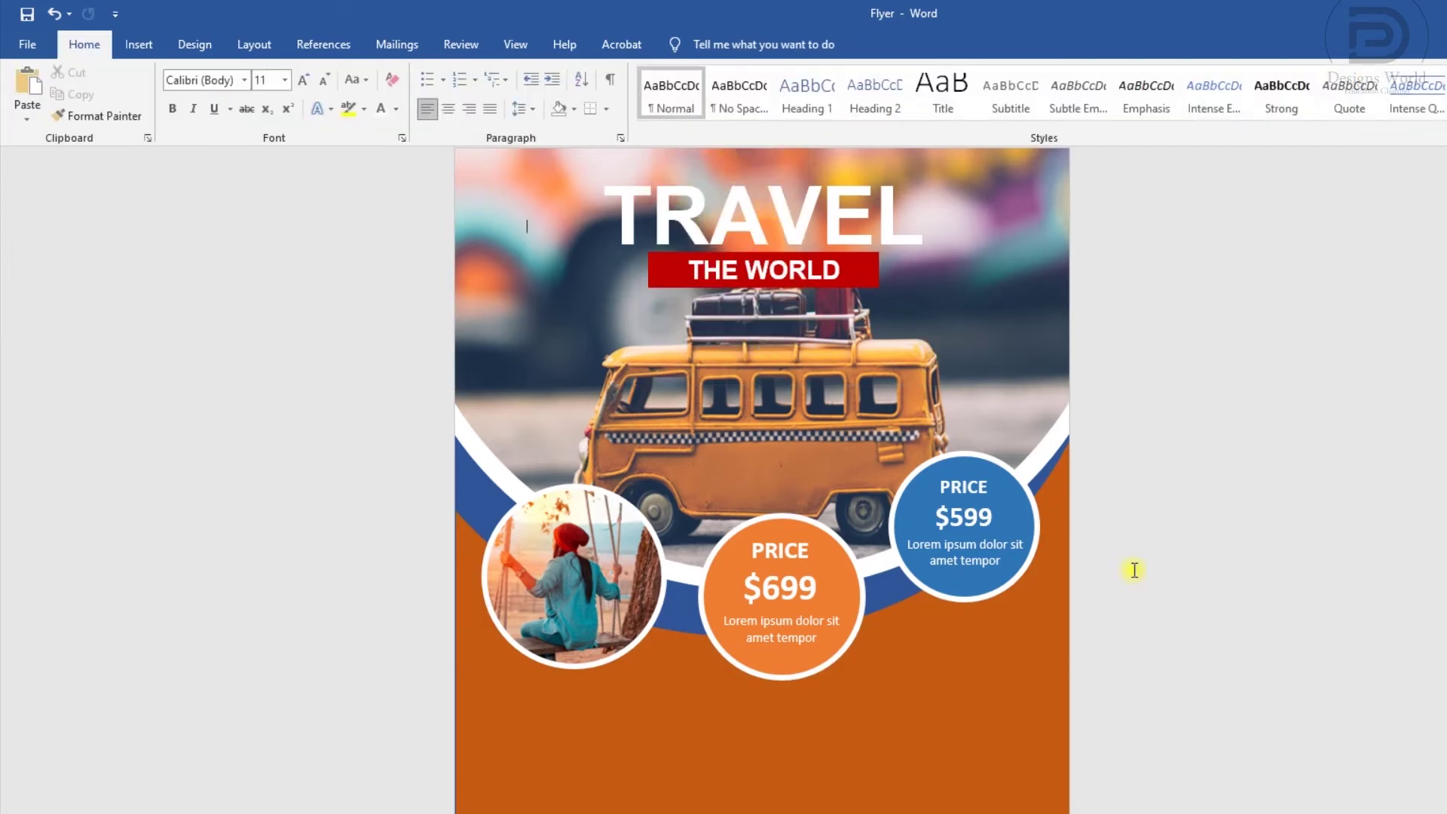
# Duplicate the PRICE $699 text box below the photo circle and left-align its text
pyautogui.click(780, 587)
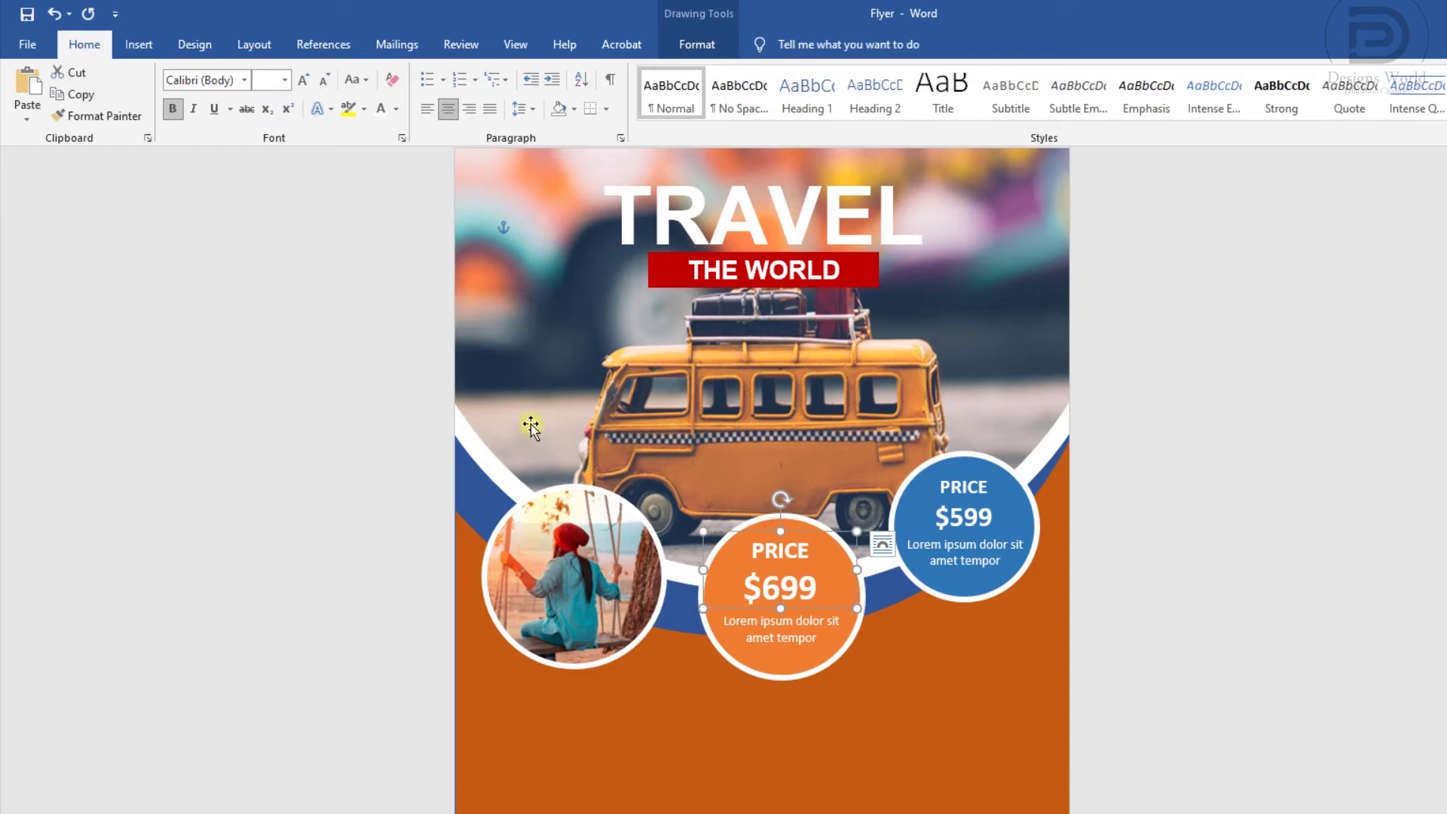
pyautogui.click(73, 94)
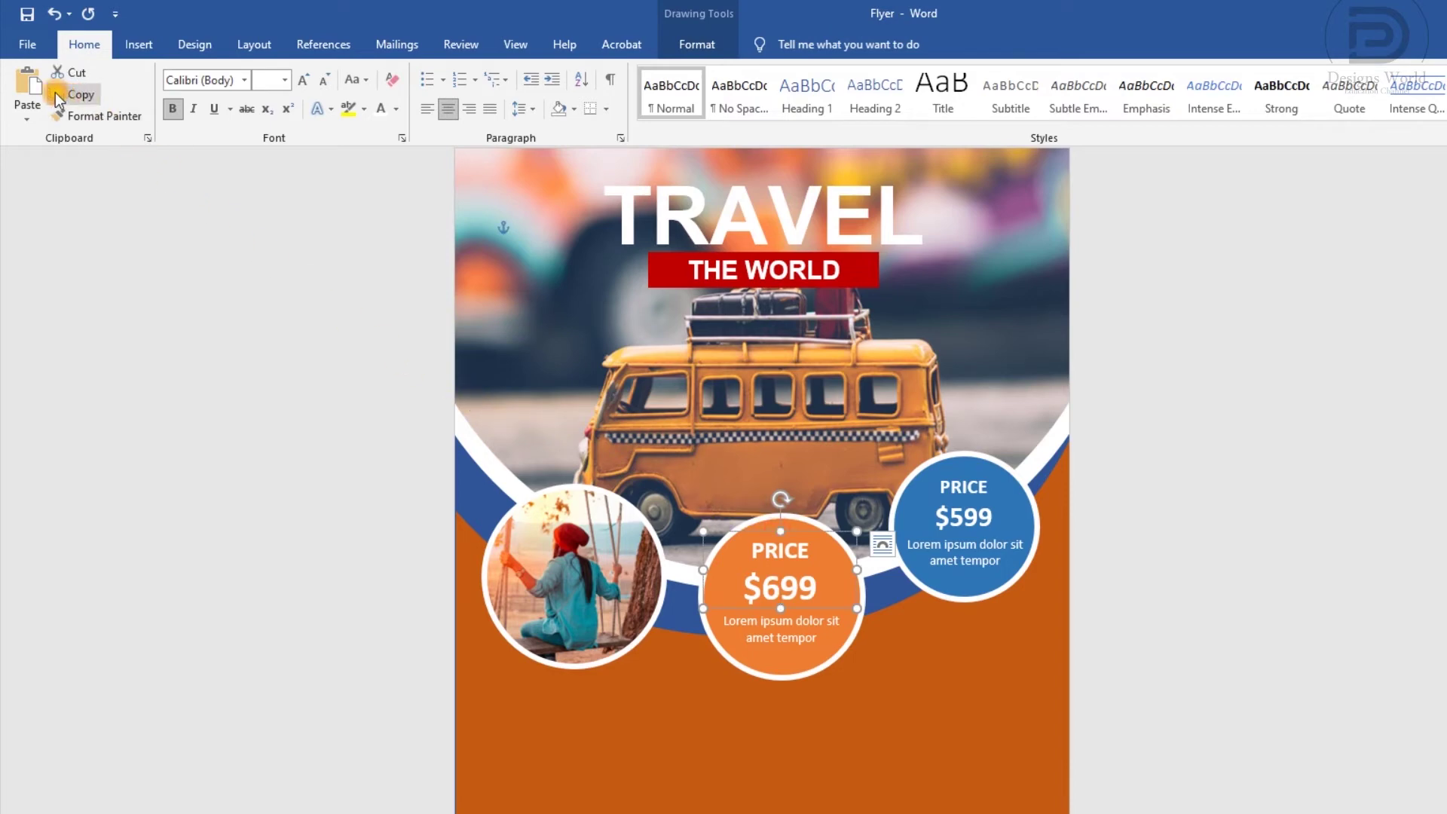
pyautogui.click(28, 86)
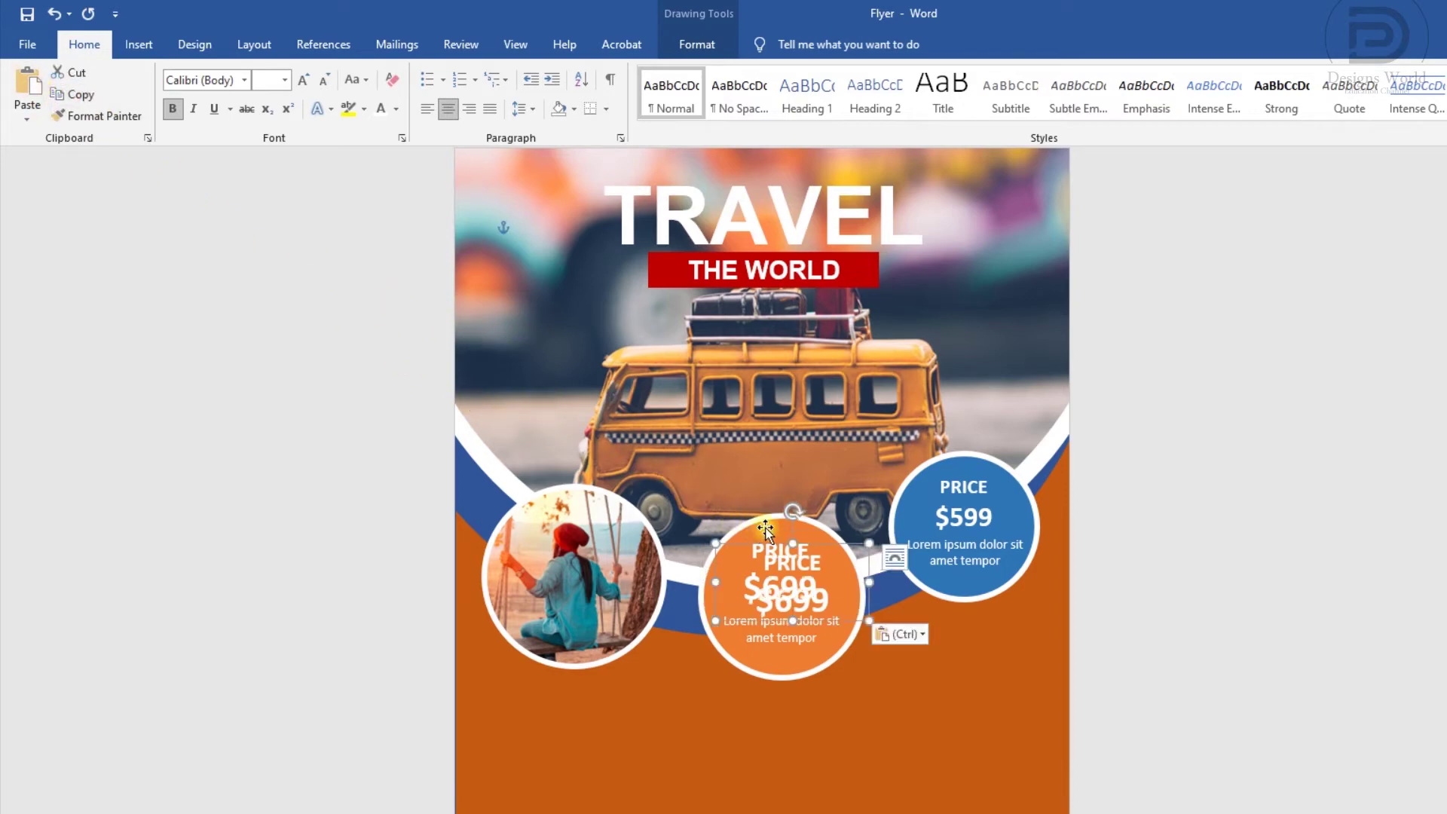
pyautogui.moveTo(820, 543); pyautogui.dragTo(572, 695)
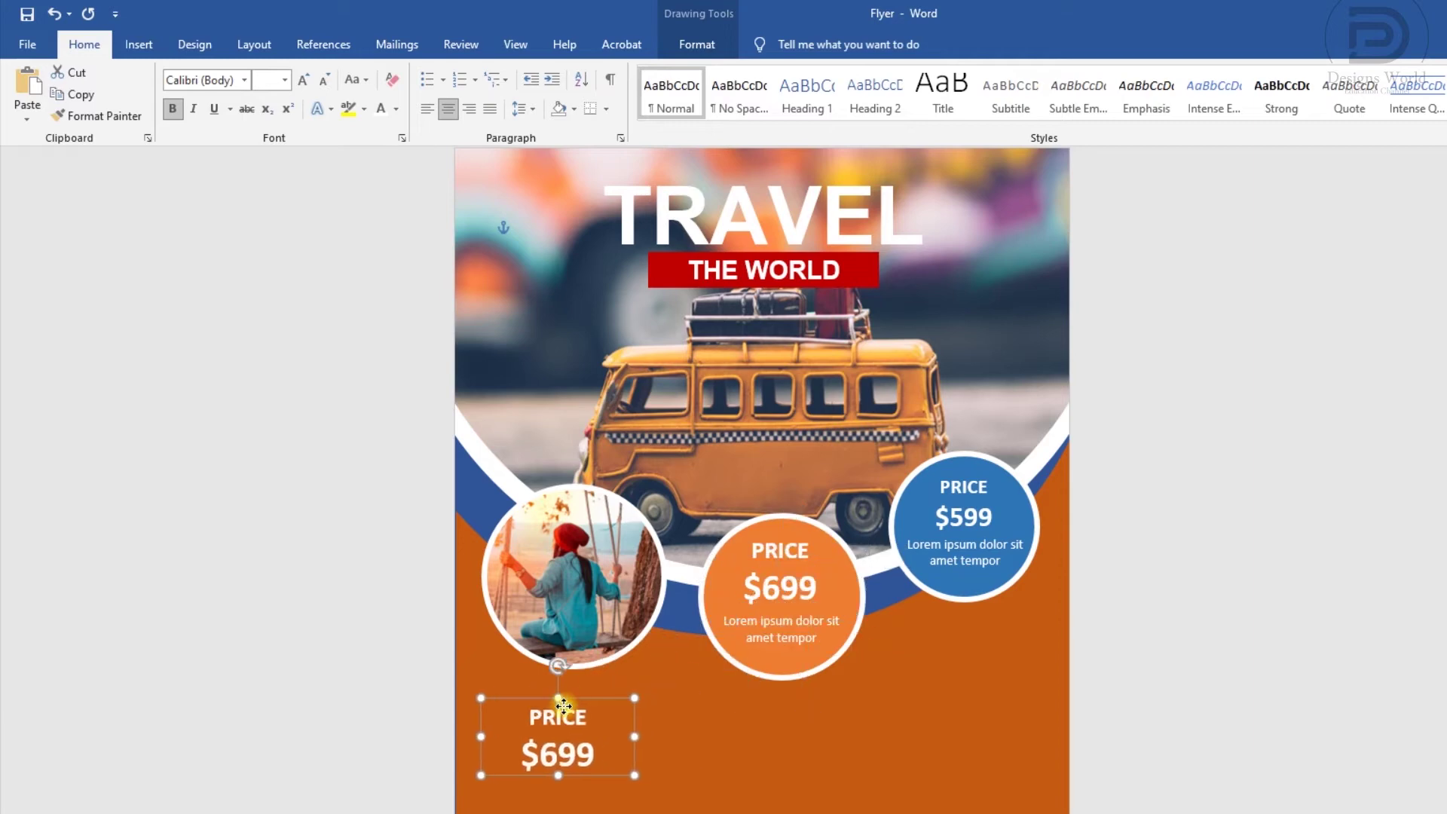
pyautogui.click(563, 735)
pyautogui.hotkey('ctrl', 'a')
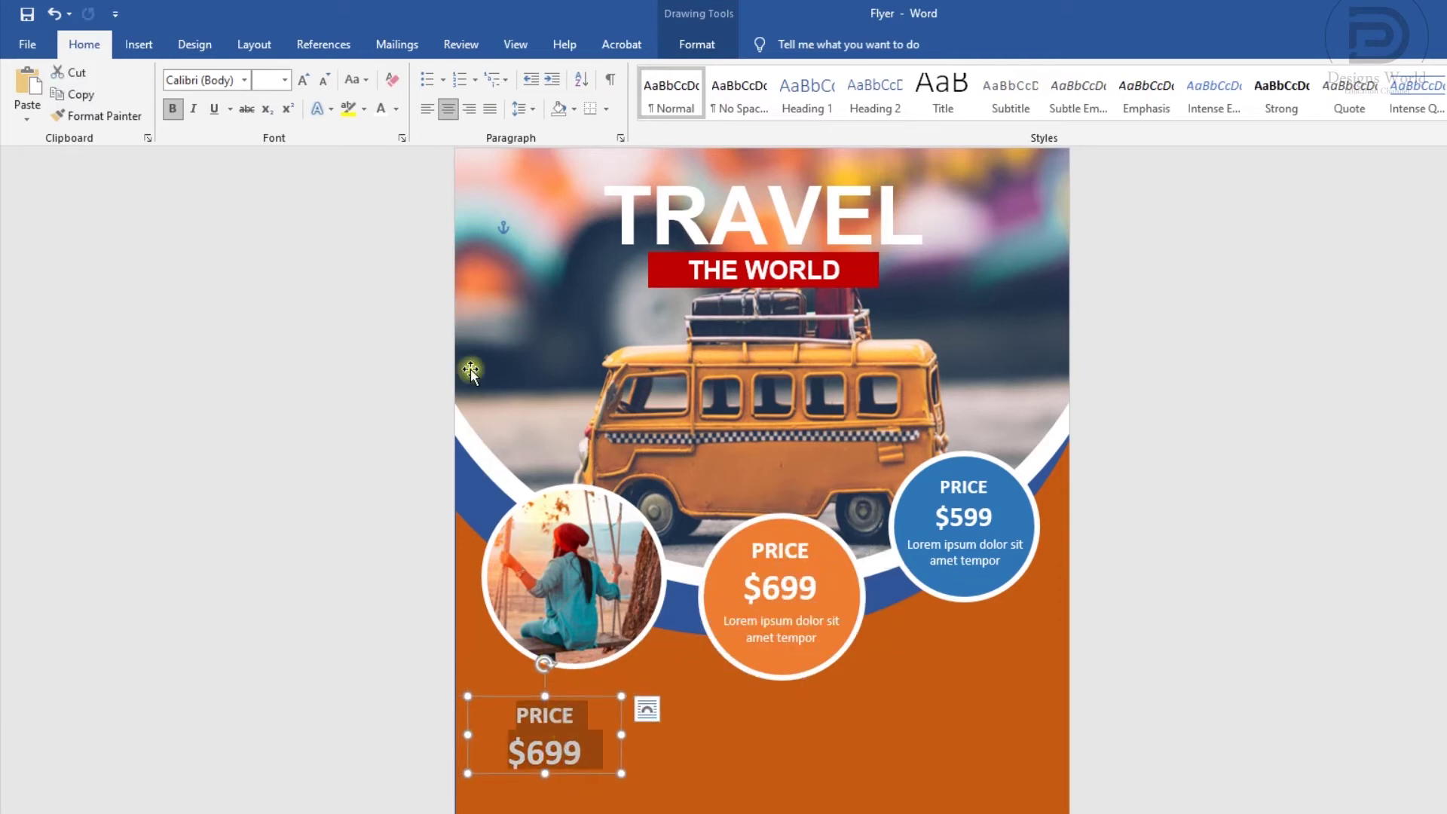
pyautogui.click(426, 109)
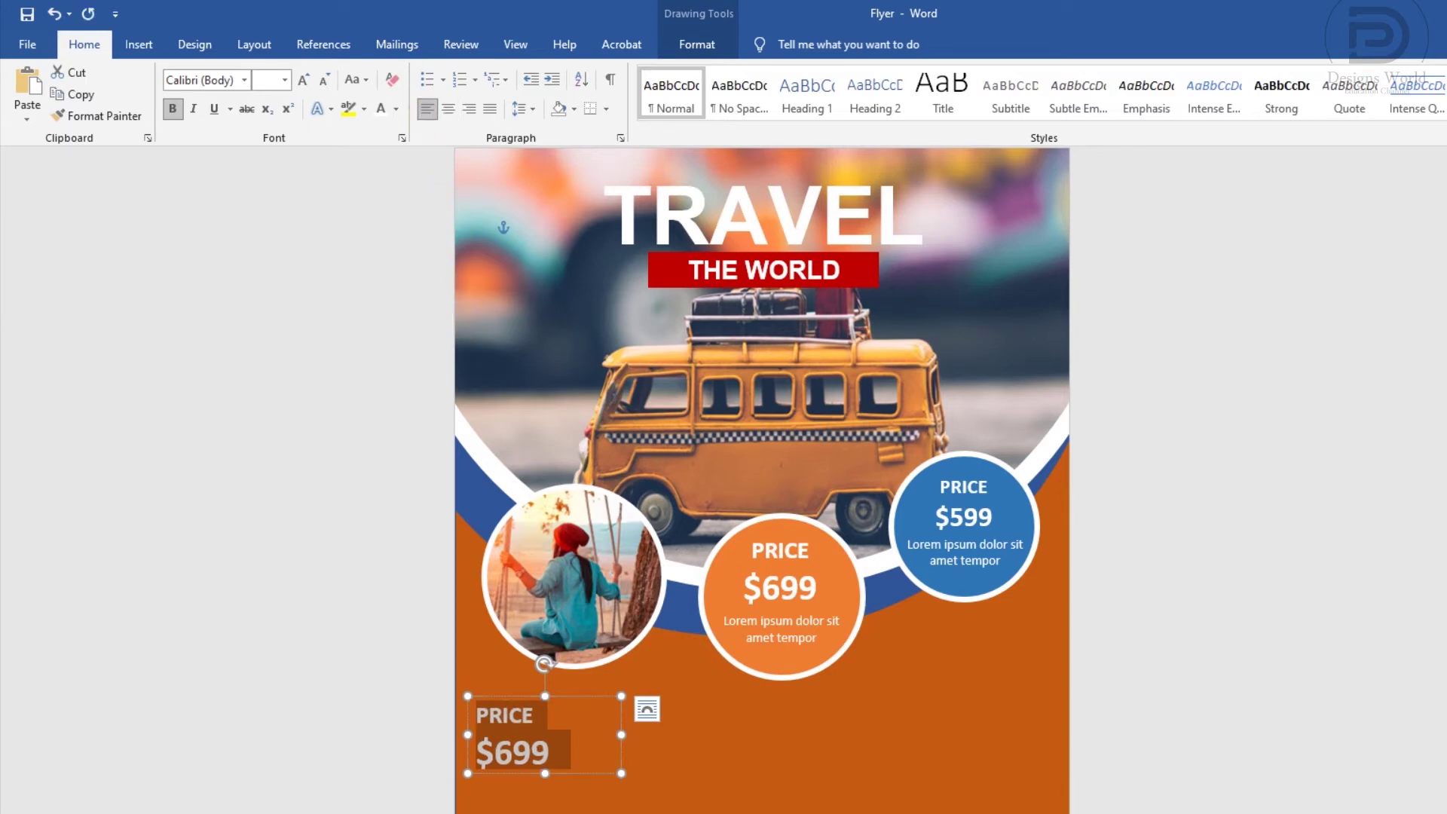
pyautogui.hotkey('alt', 'Tab')
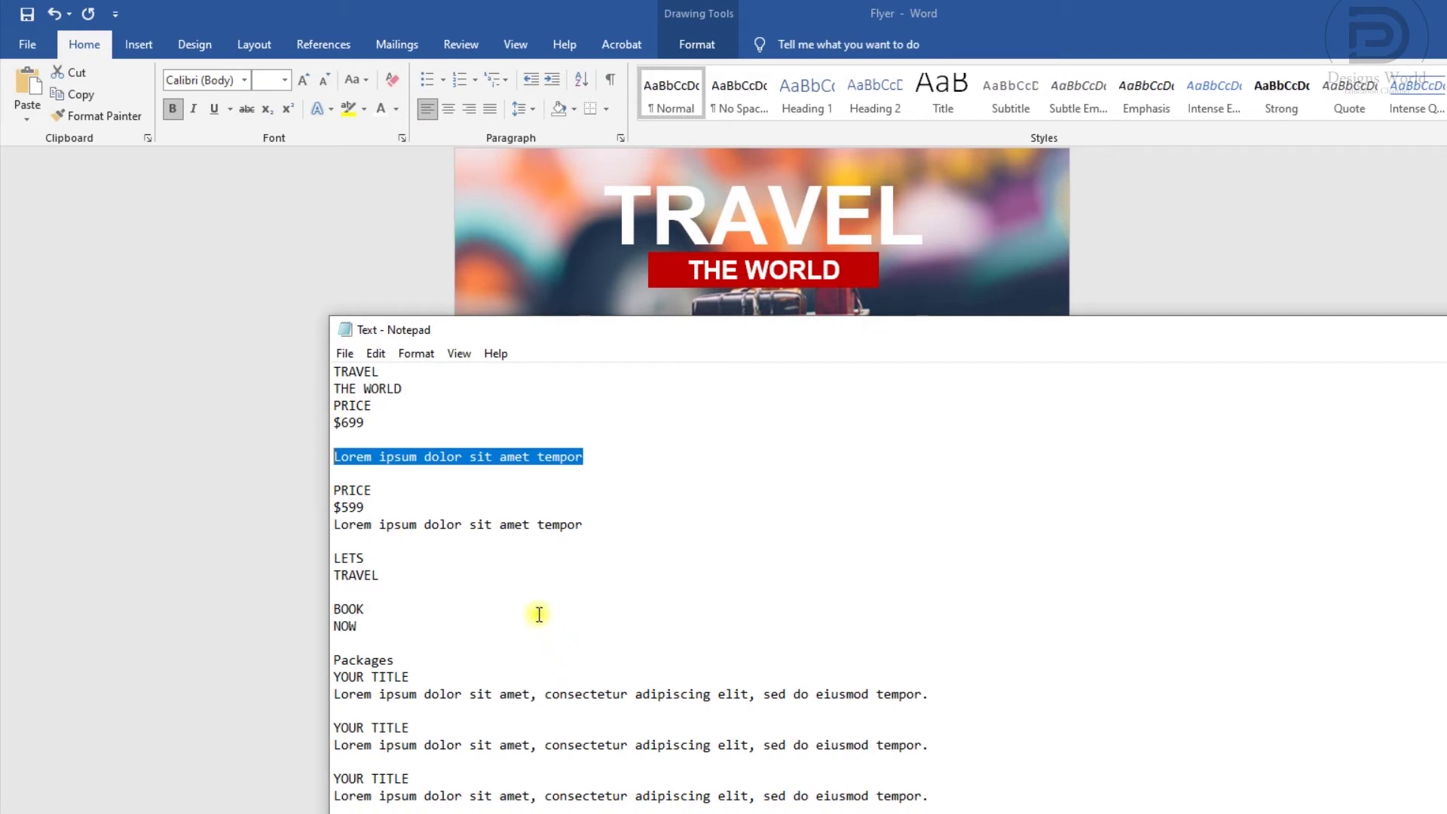
# Copy the LETS TRAVEL lines from the Notepad notes and return to Word
pyautogui.moveTo(462, 575); pyautogui.dragTo(345, 558)
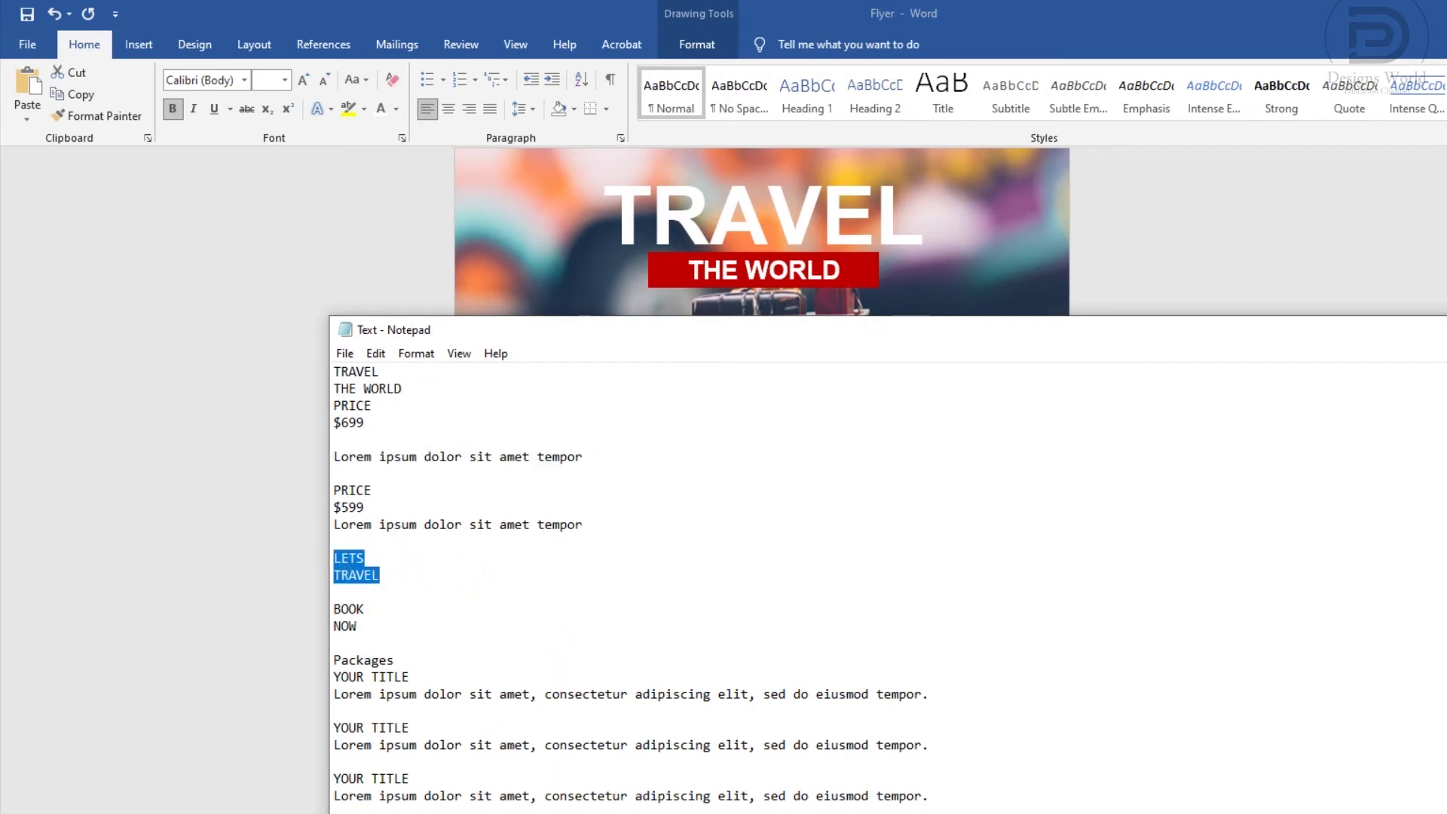
pyautogui.hotkey('alt', 'Tab')
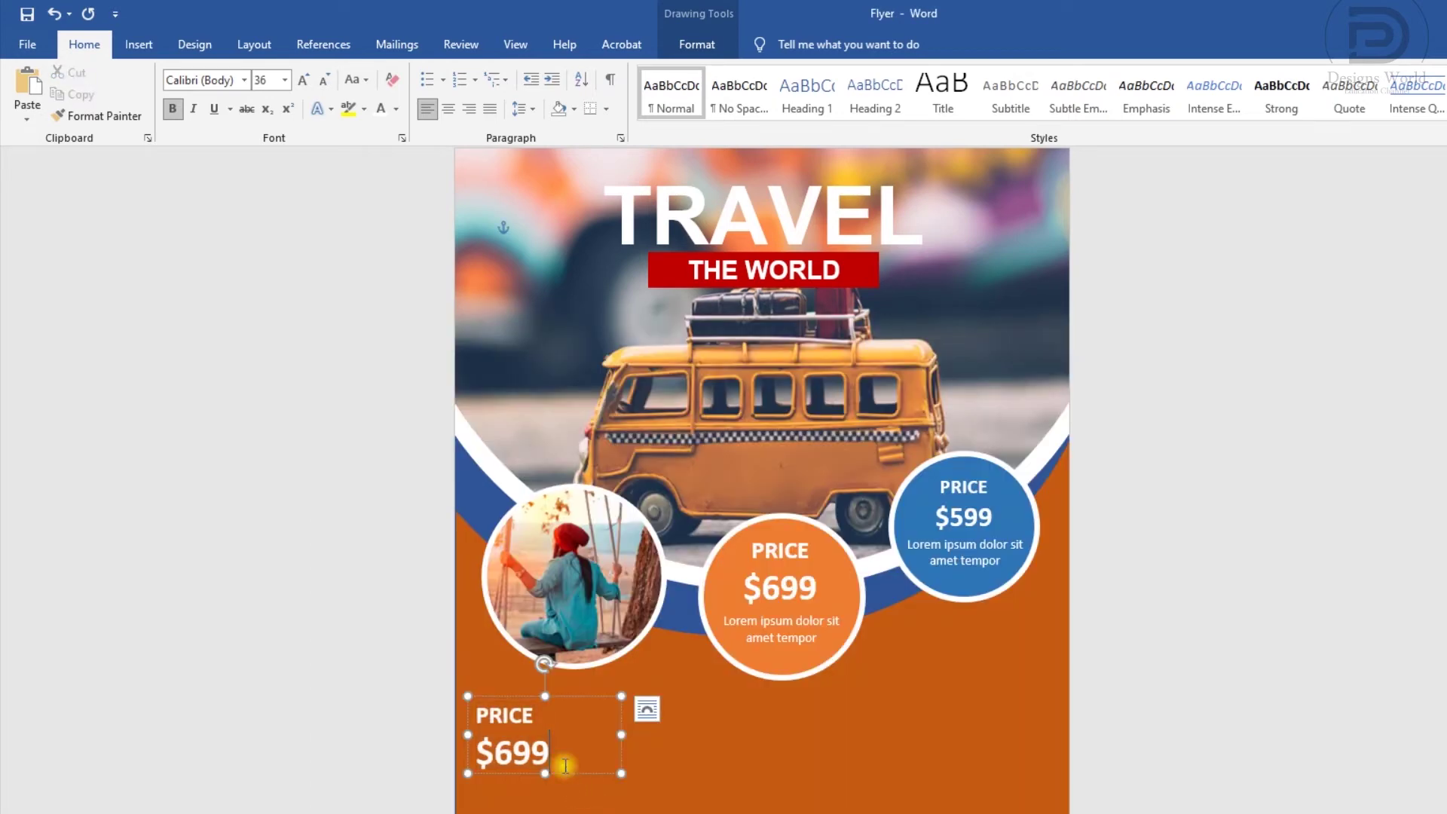
# Replace the duplicate's price text with LETS TRAVEL and set it to Arial
pyautogui.write('LETS TRAVEL')
pyautogui.moveTo(565, 763); pyautogui.dragTo(484, 714)
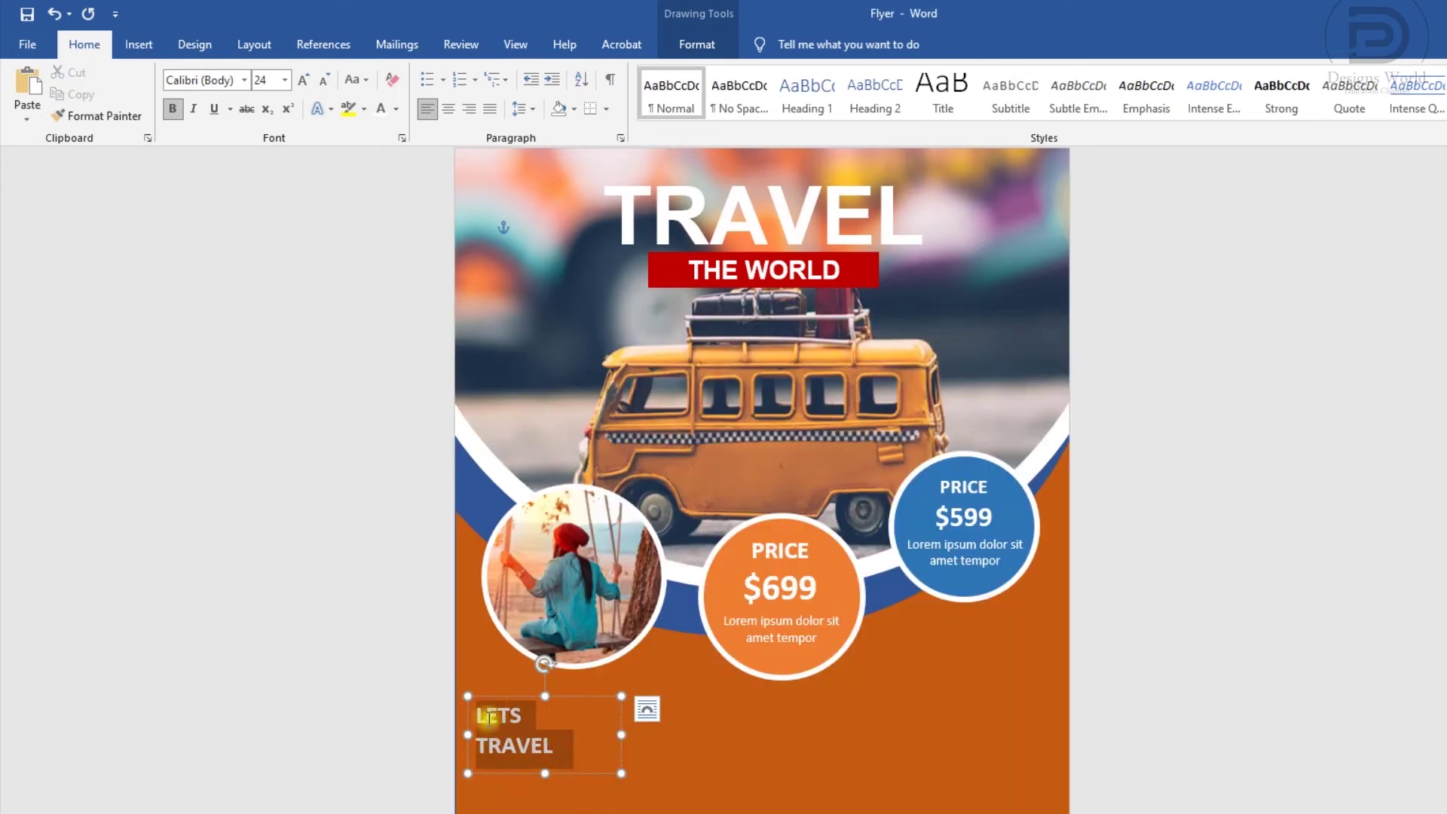
pyautogui.click(224, 86)
pyautogui.write('Arial')
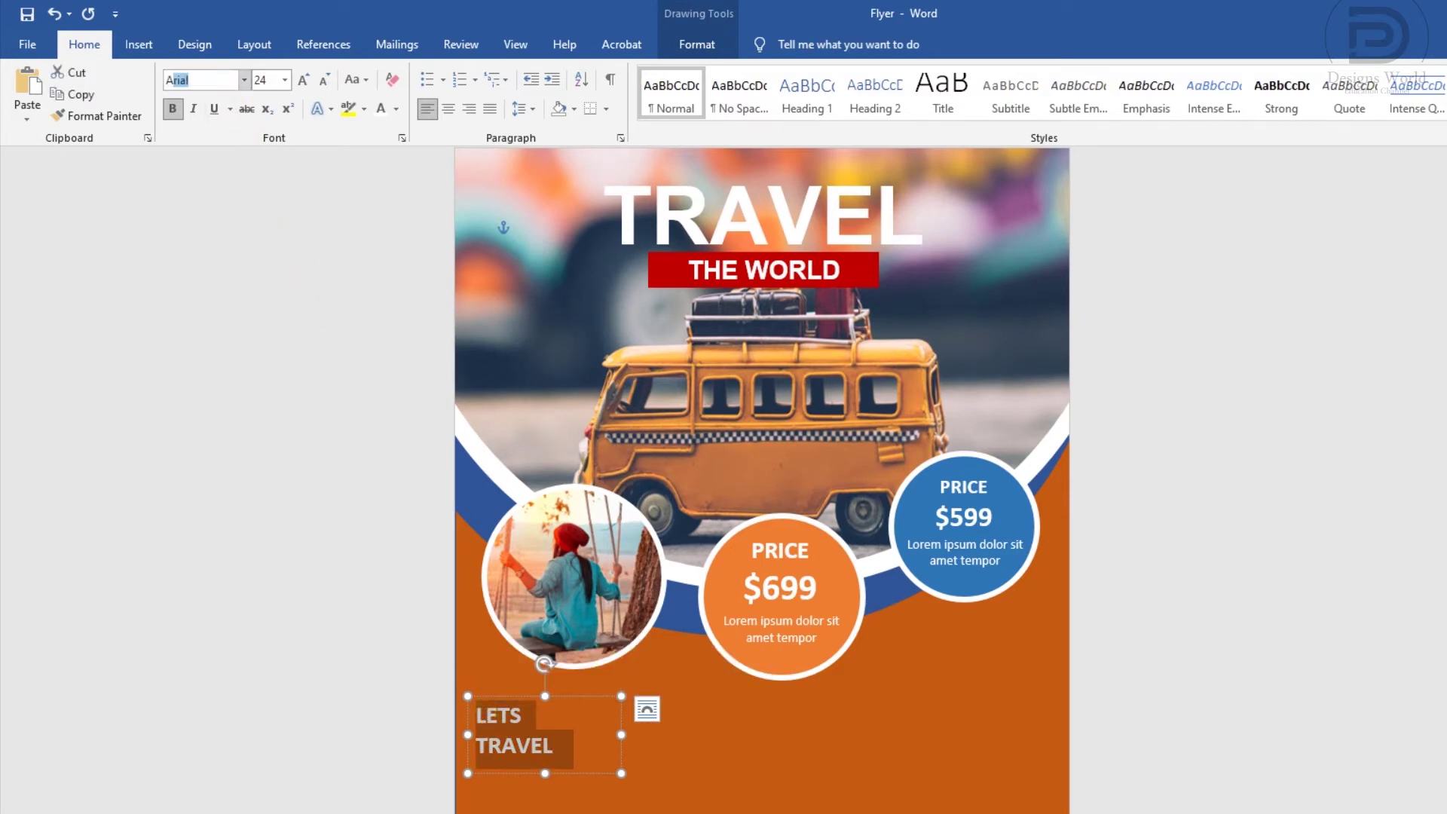
pyautogui.press('Return')
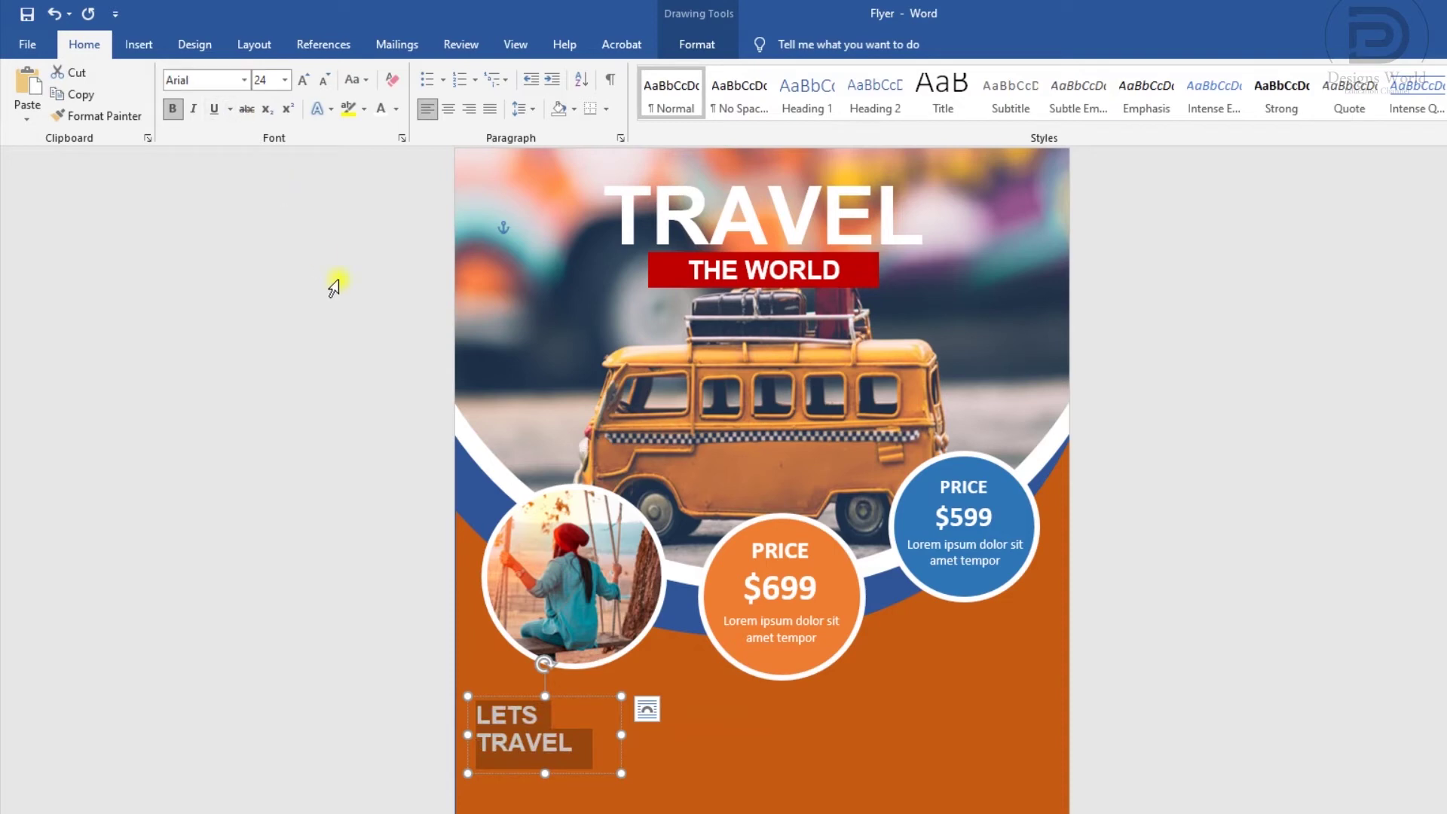
# Make the word TRAVEL size 36 and gold
pyautogui.click(551, 716)
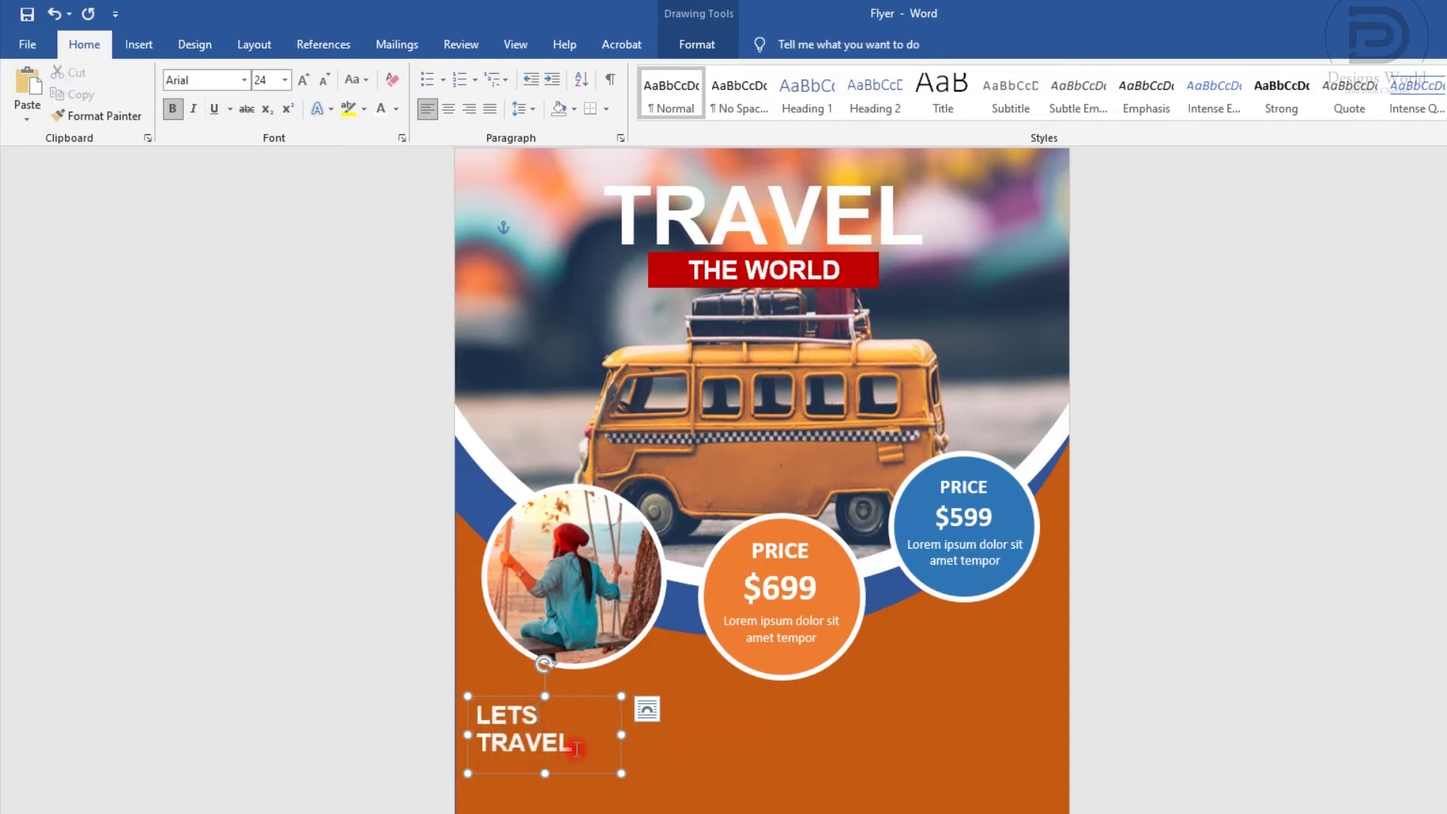
pyautogui.moveTo(591, 746); pyautogui.dragTo(478, 745)
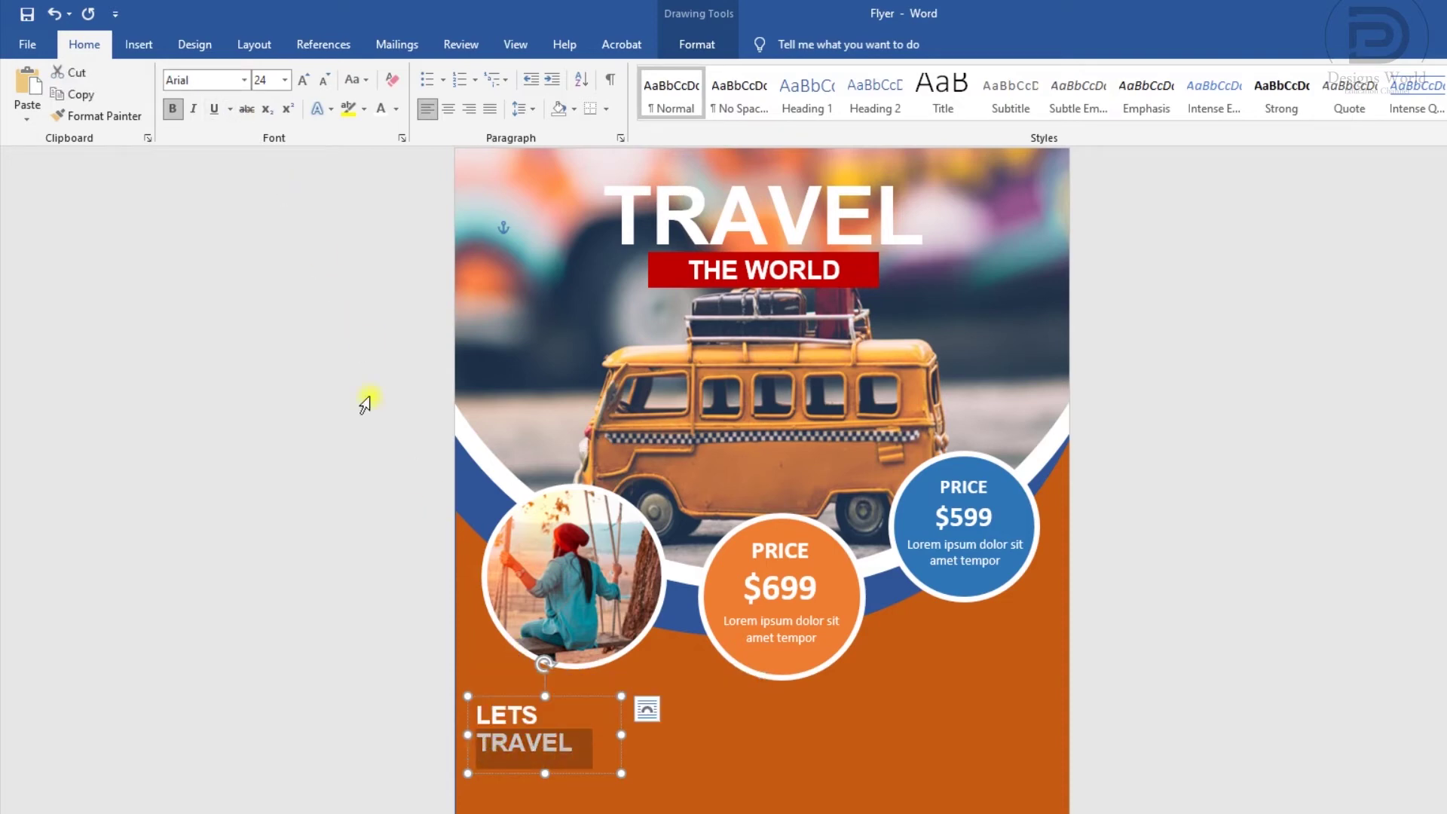
pyautogui.click(276, 82)
pyautogui.write('36')
pyautogui.press('Return')
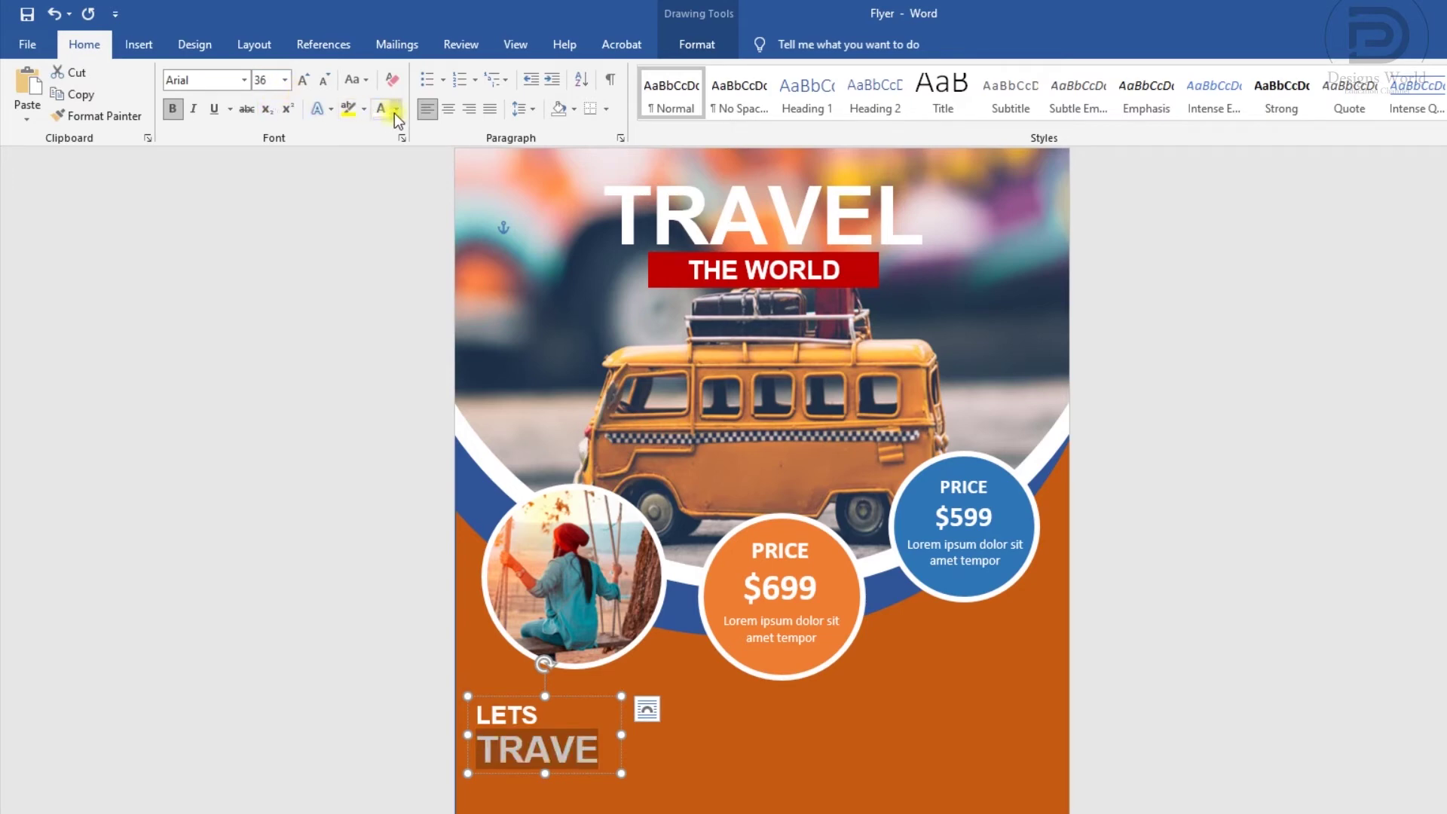
pyautogui.click(395, 109)
pyautogui.click(412, 280)
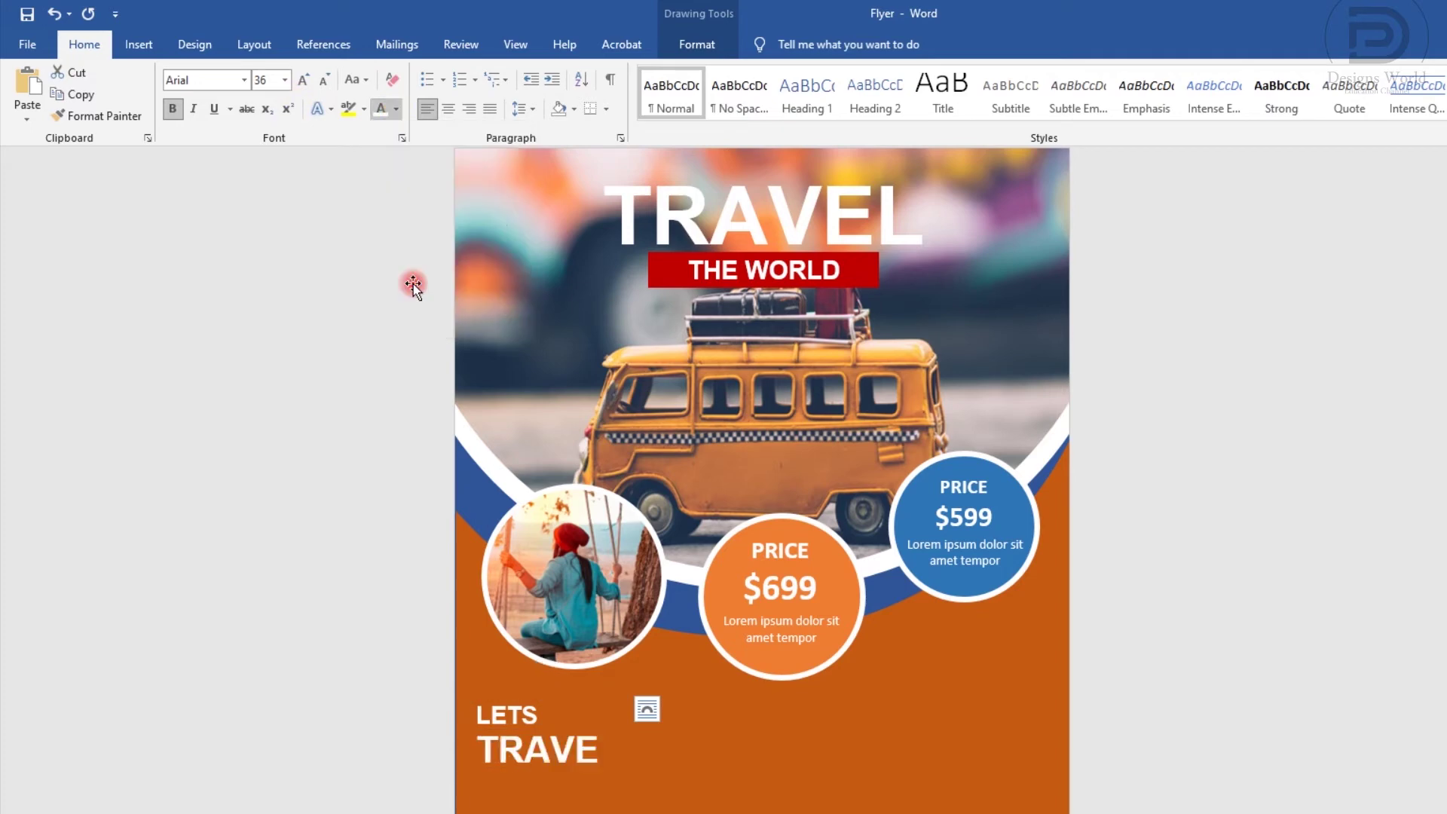
# Nudge the LETS TRAVEL box slightly up and to the right
pyautogui.click(618, 737)
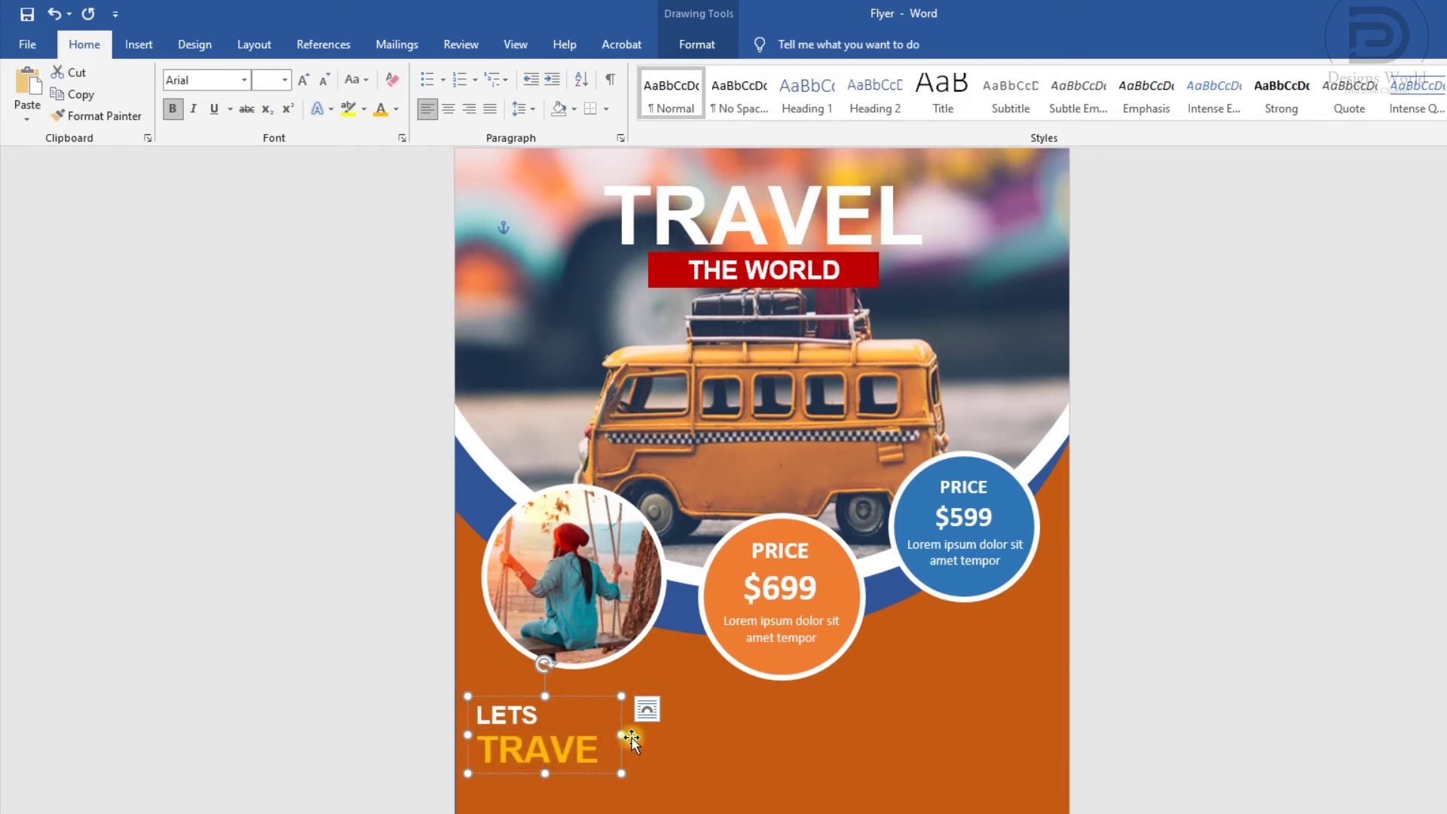
pyautogui.press('Up')
pyautogui.press('Up')
pyautogui.press('Up')
pyautogui.press('Right')
pyautogui.press('Right')
pyautogui.press('Right')
pyautogui.press('Right')
pyautogui.press('Up')
pyautogui.press('Up')
pyautogui.press('Up')
pyautogui.press('Up')
pyautogui.press('Up')
pyautogui.press('Up')
pyautogui.press('Up')
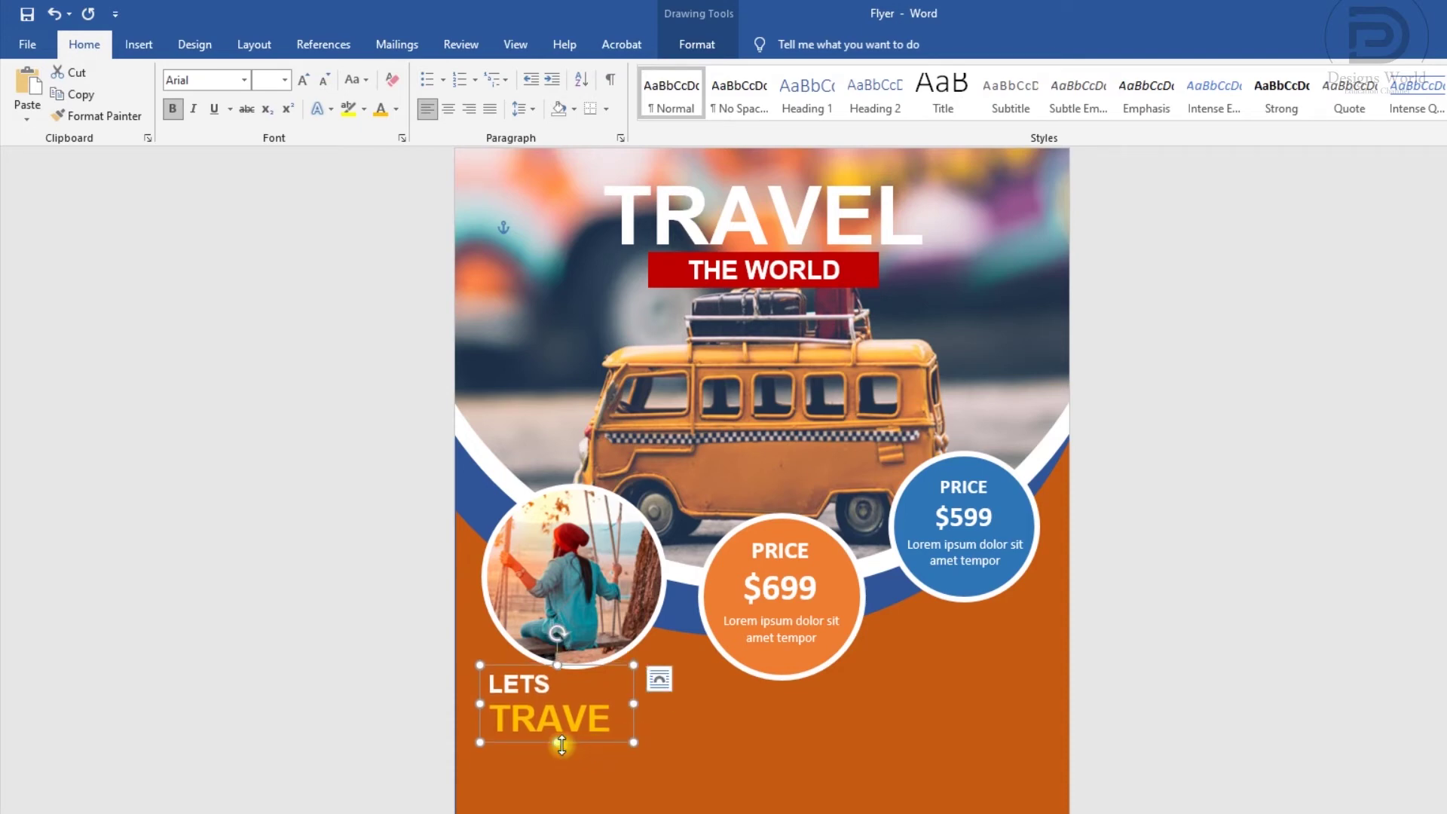
# Duplicate the LETS TRAVE box to the right side and retype it as BOOK NOW
pyautogui.click(78, 95)
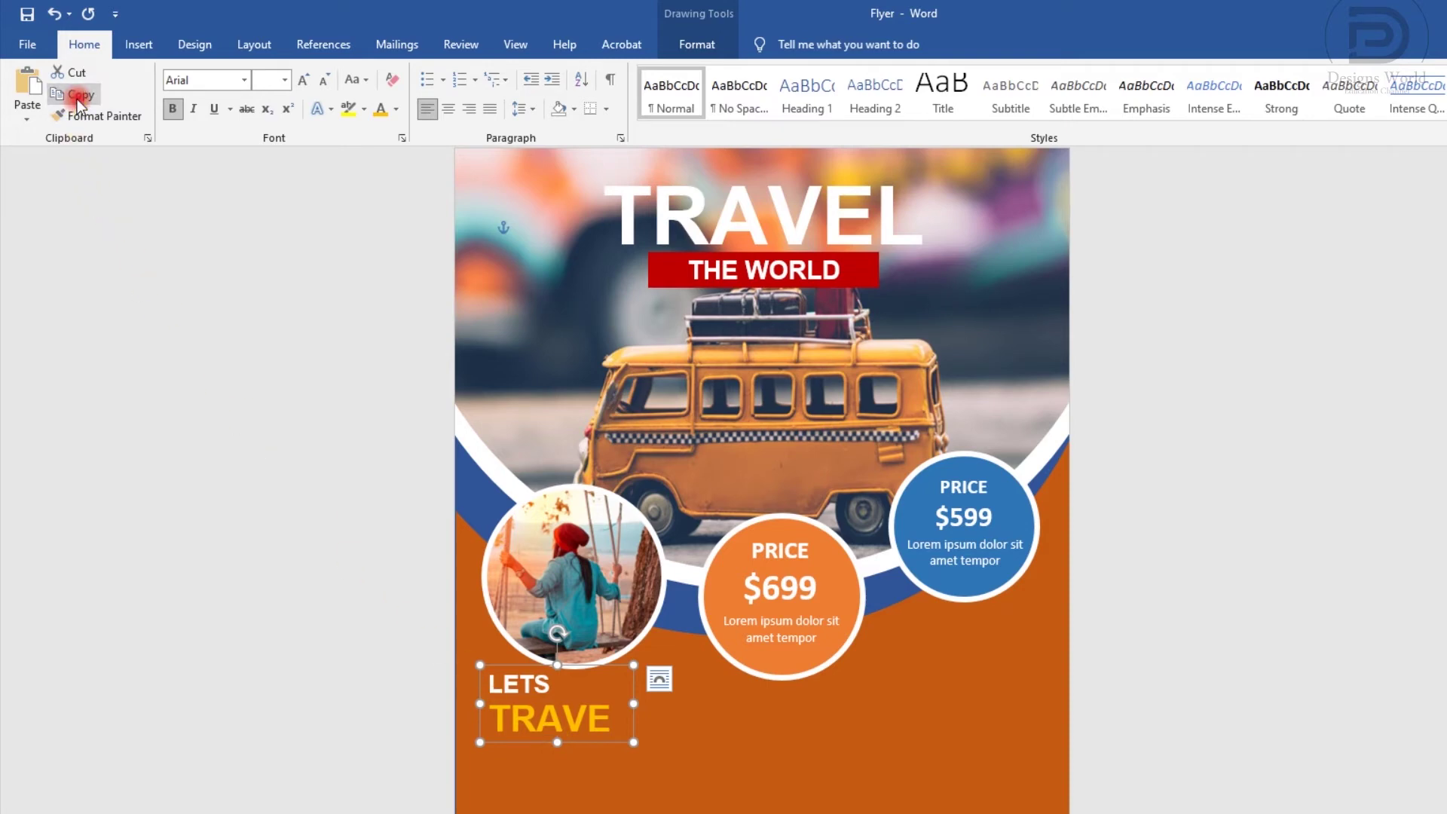
pyautogui.click(24, 96)
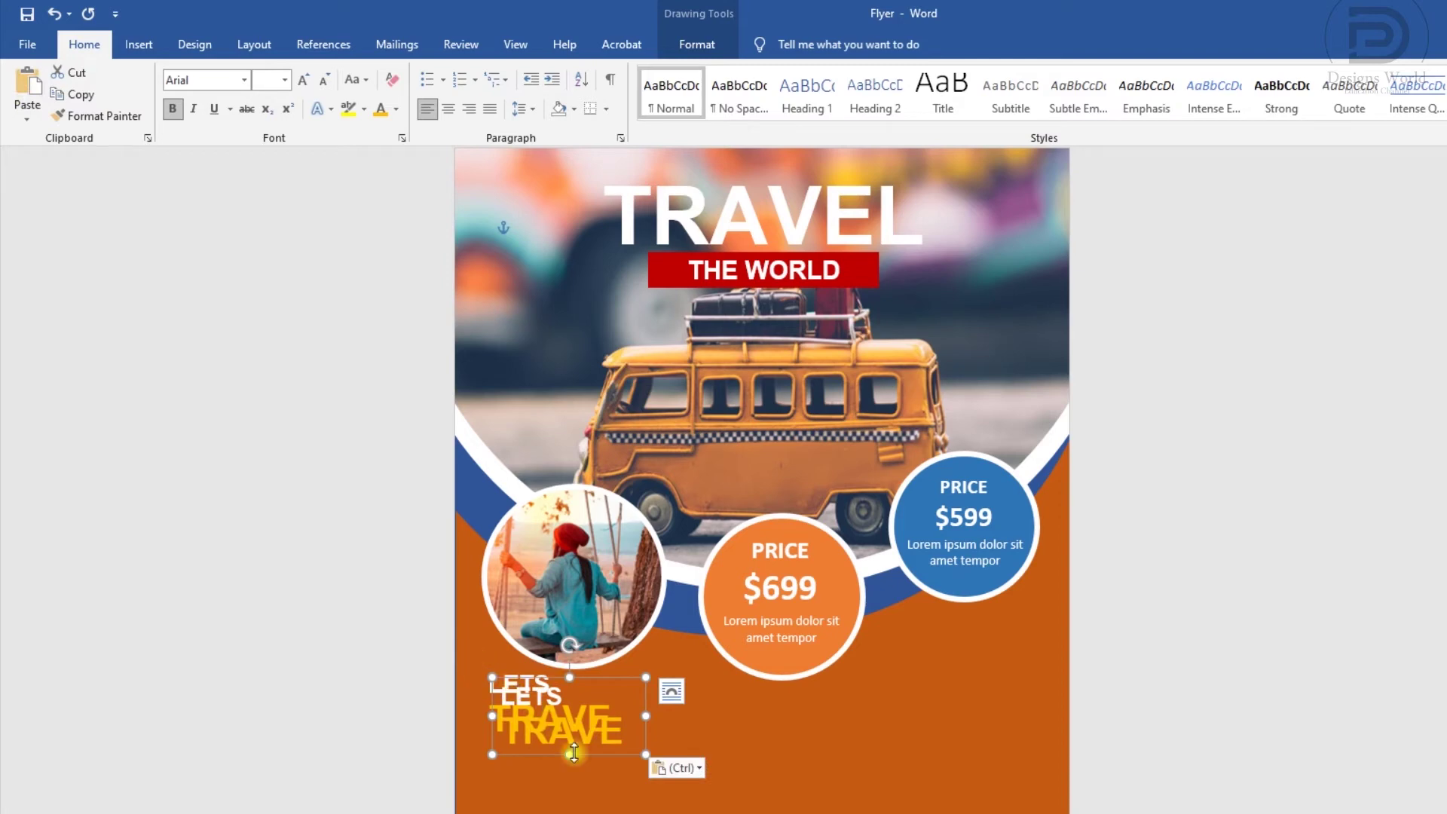
pyautogui.moveTo(605, 759)
pyautogui.mouseDown()
pyautogui.moveTo(594, 739)
pyautogui.moveTo(989, 774)
pyautogui.mouseUp()
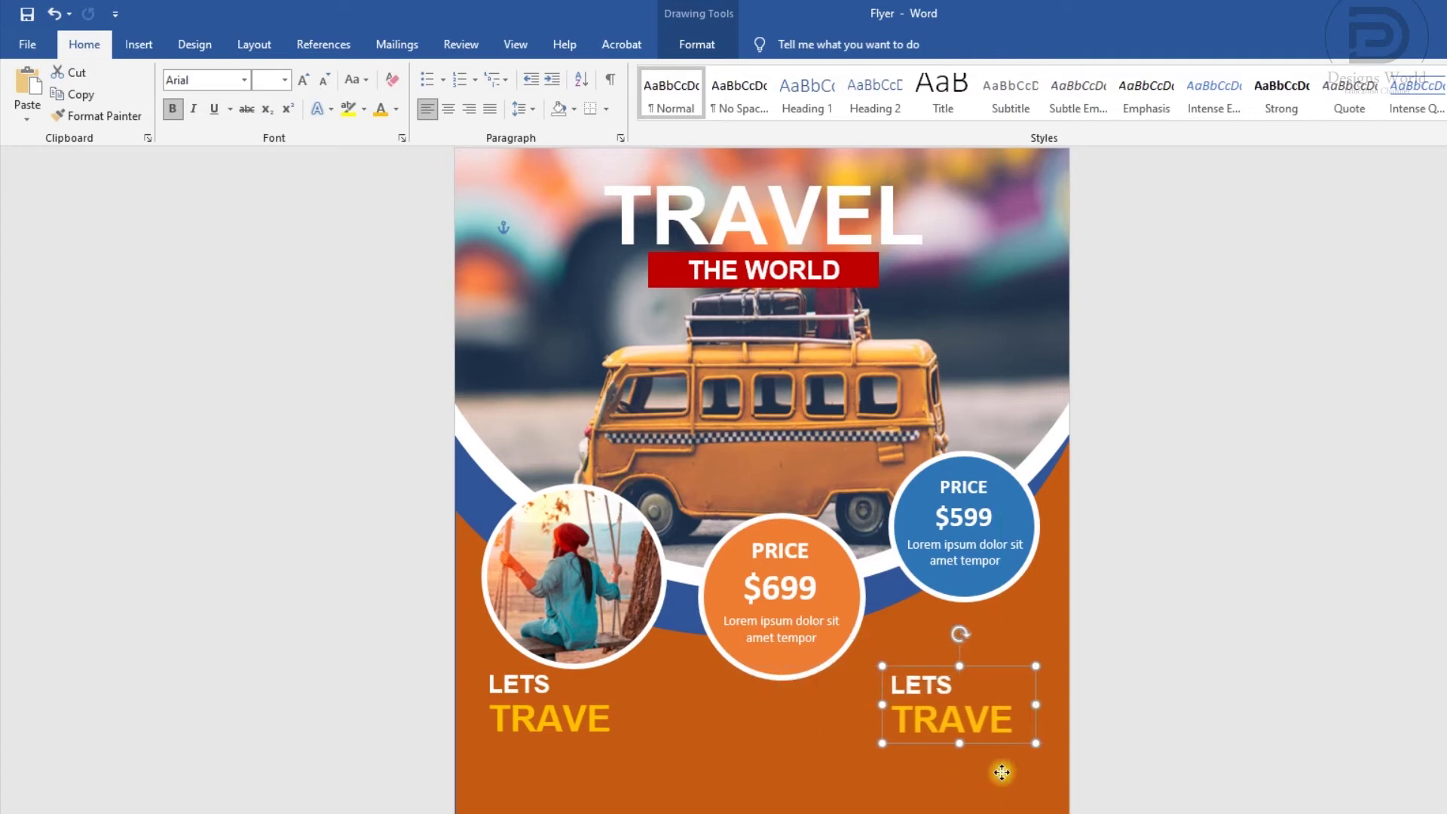
pyautogui.moveTo(988, 775); pyautogui.dragTo(1014, 774)
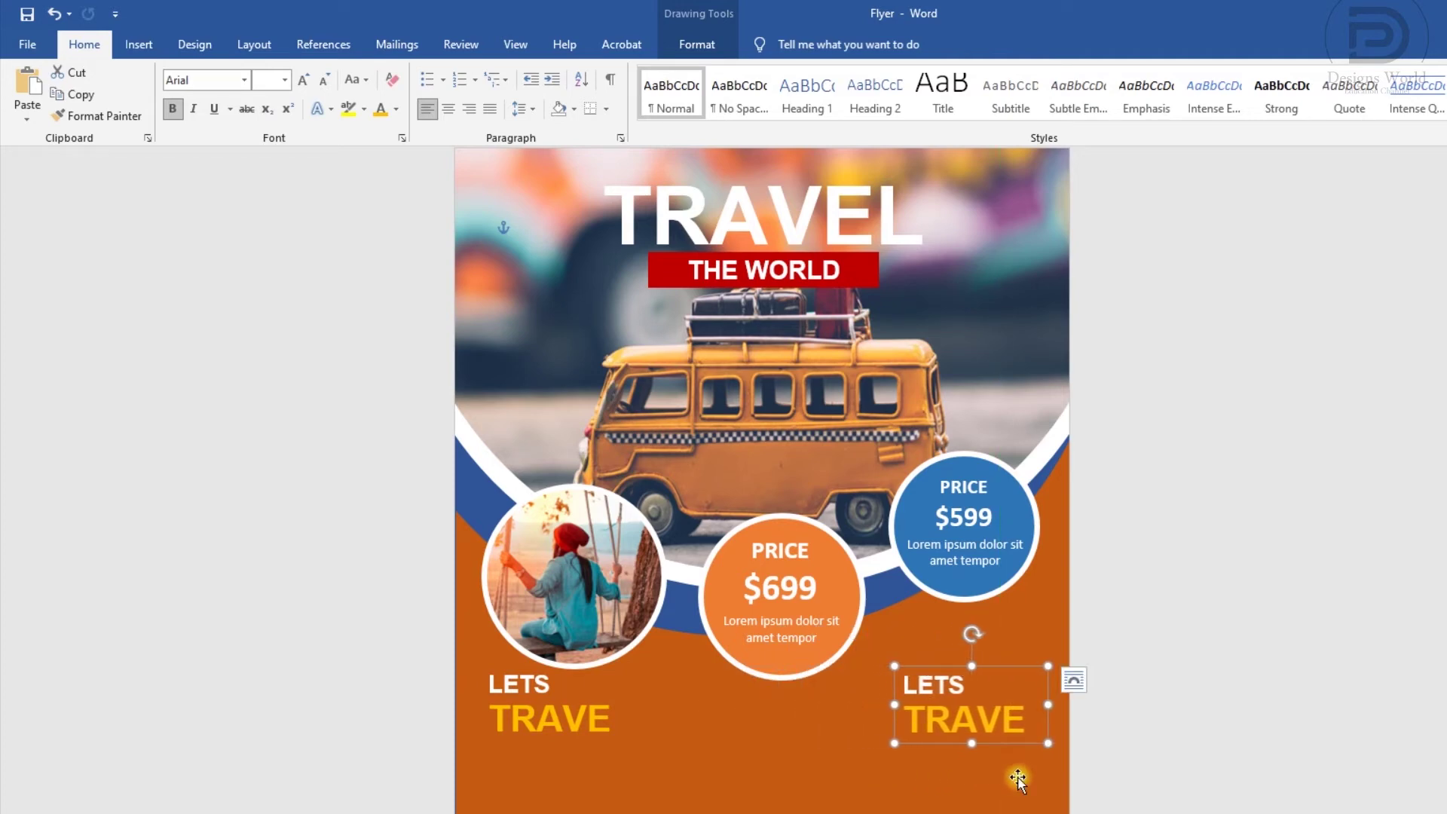
pyautogui.moveTo(980, 684); pyautogui.dragTo(890, 682)
pyautogui.write('BOOK')
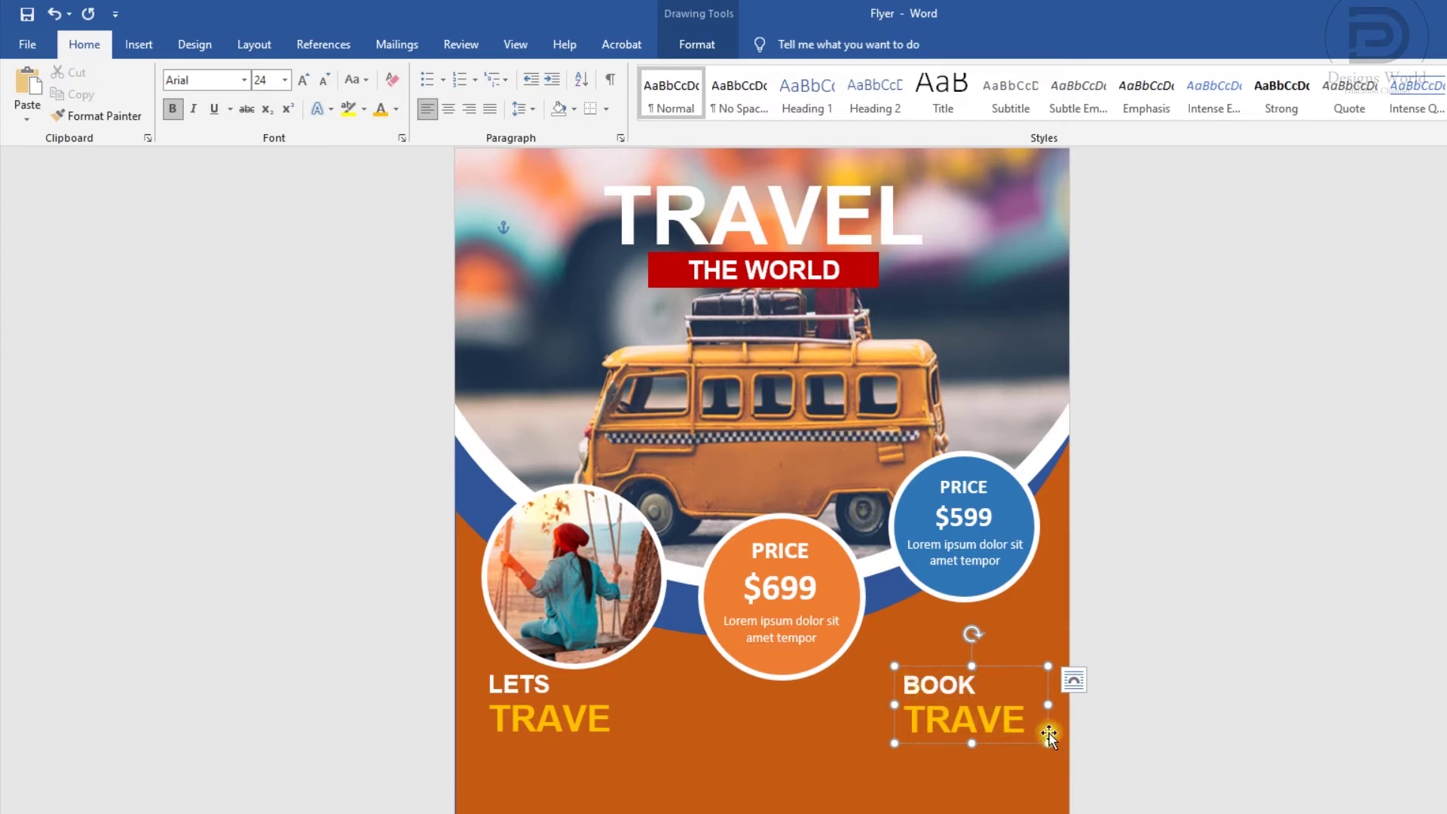
pyautogui.moveTo(1029, 728); pyautogui.dragTo(941, 745)
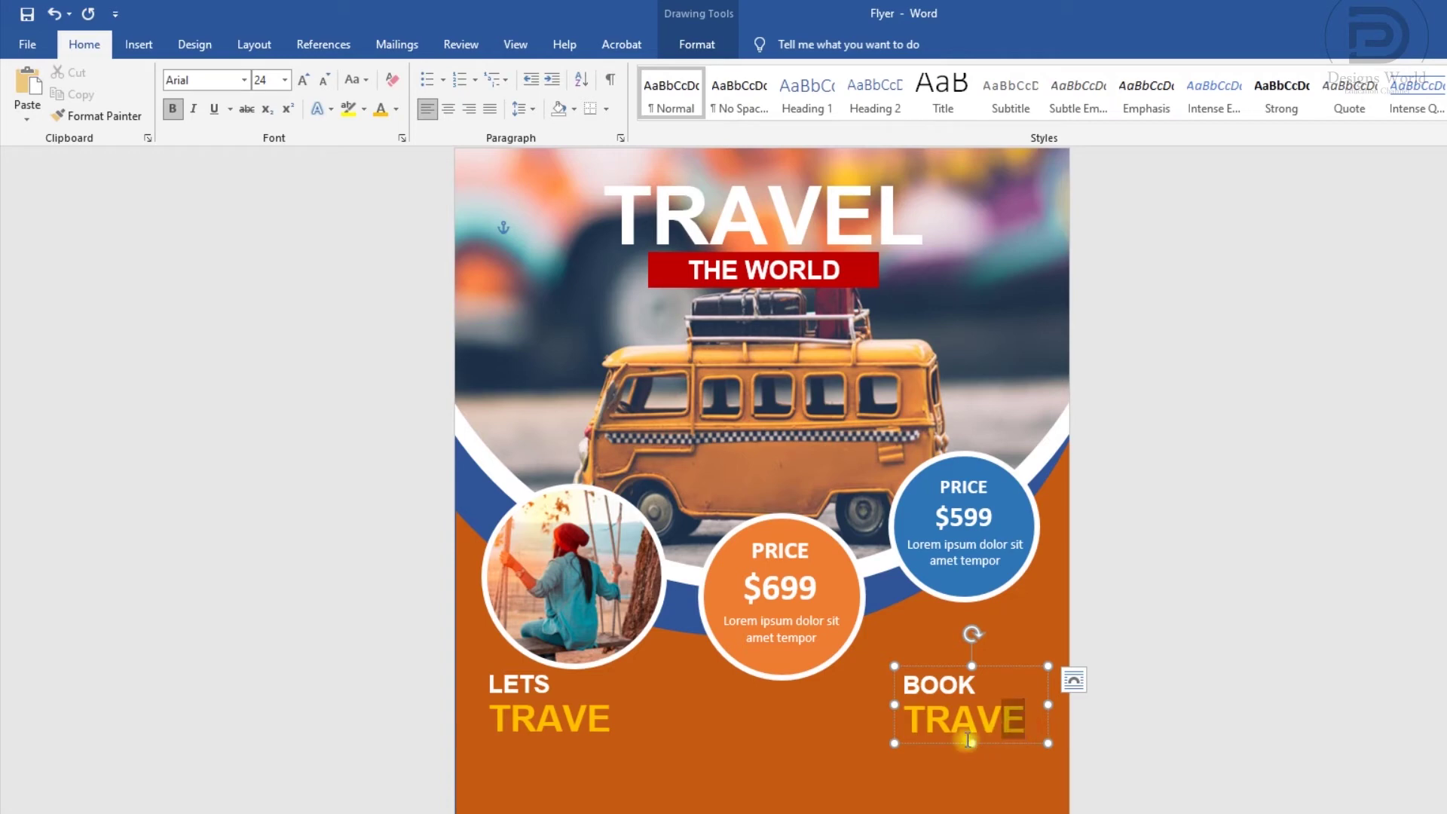
pyautogui.write('NOW')
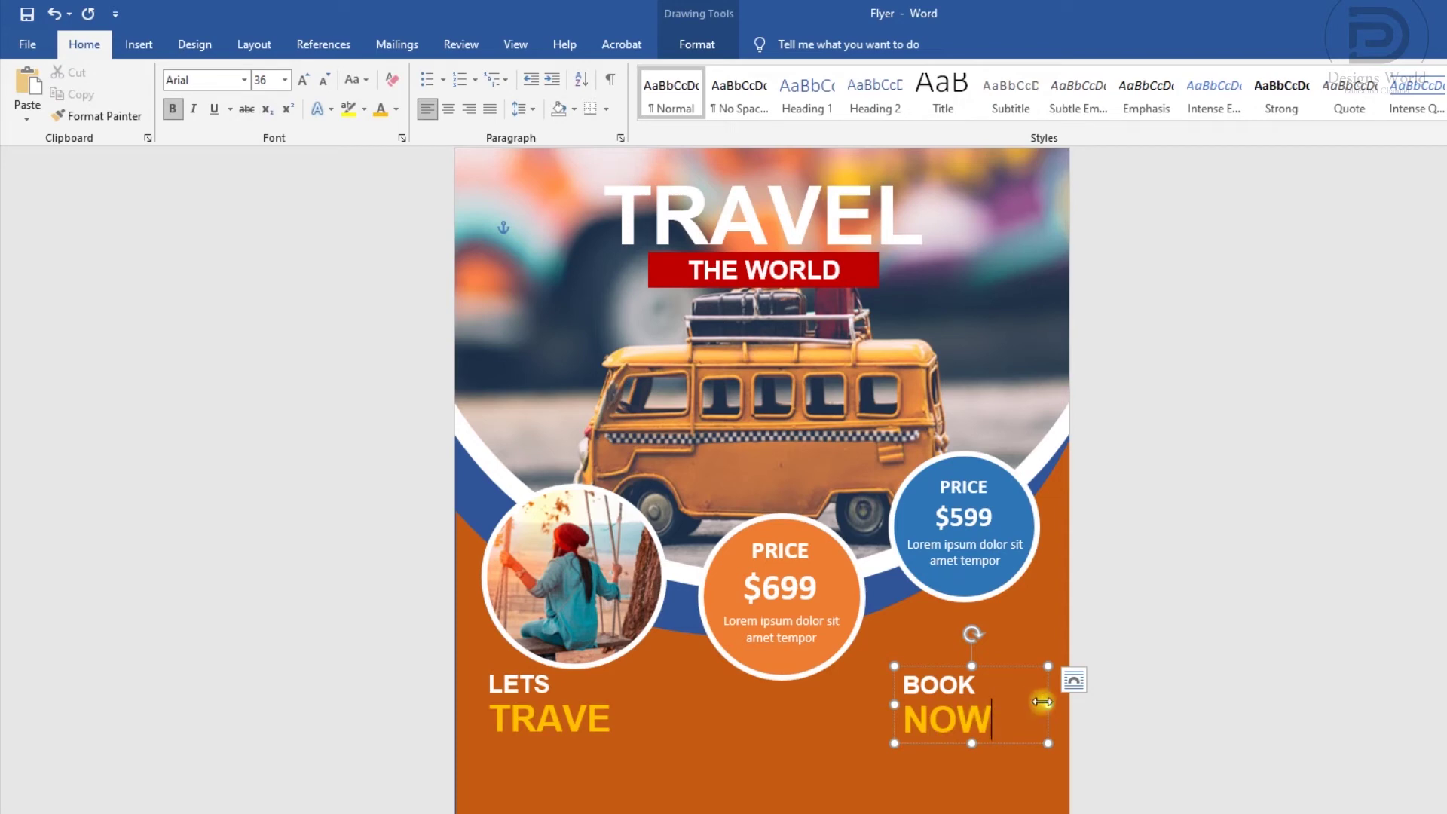
# Narrow and reposition the BOOK NOW box, then nudge both text boxes up slightly
pyautogui.moveTo(1042, 701); pyautogui.dragTo(1006, 690)
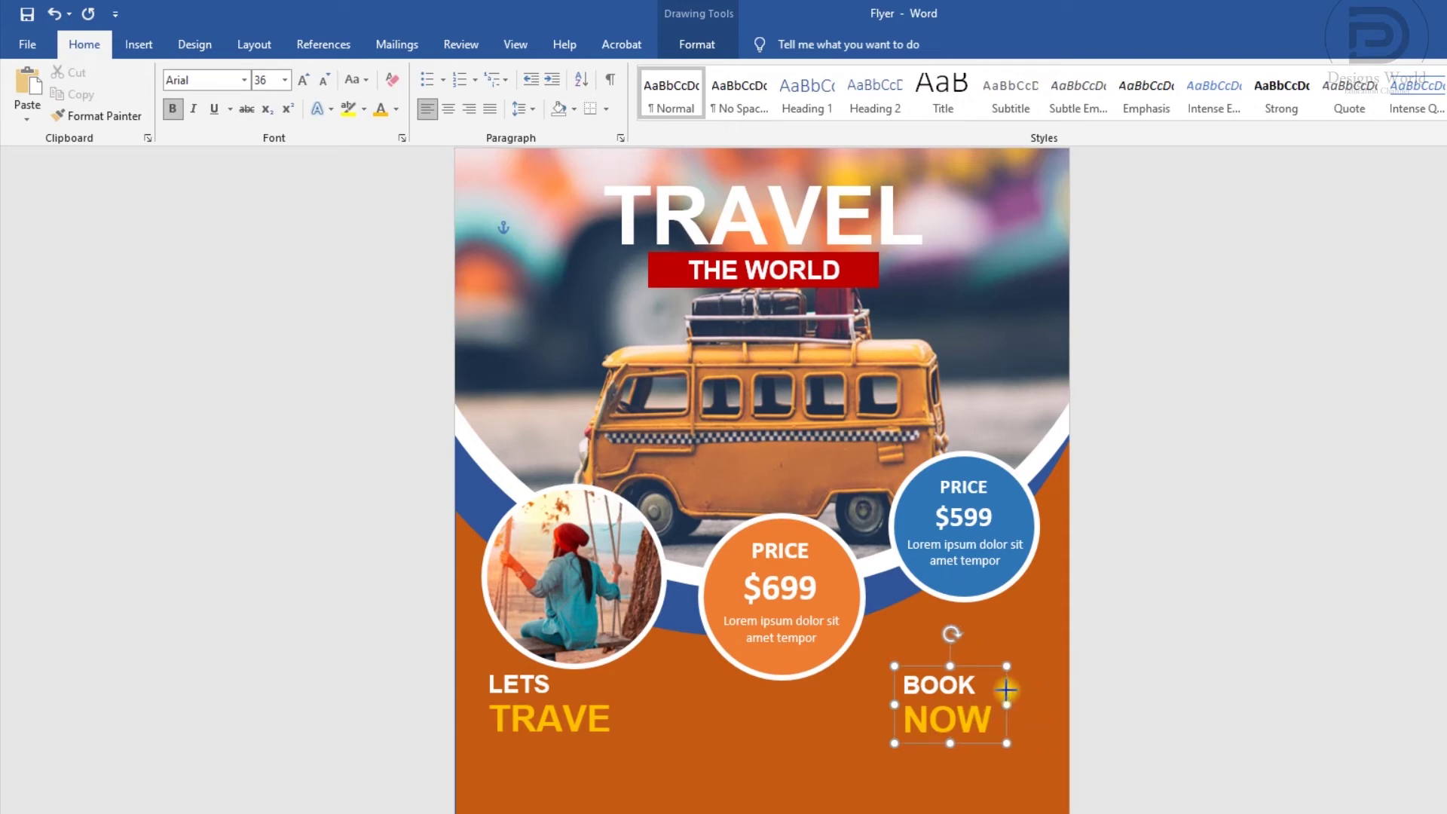
pyautogui.moveTo(1005, 690); pyautogui.dragTo(1044, 690)
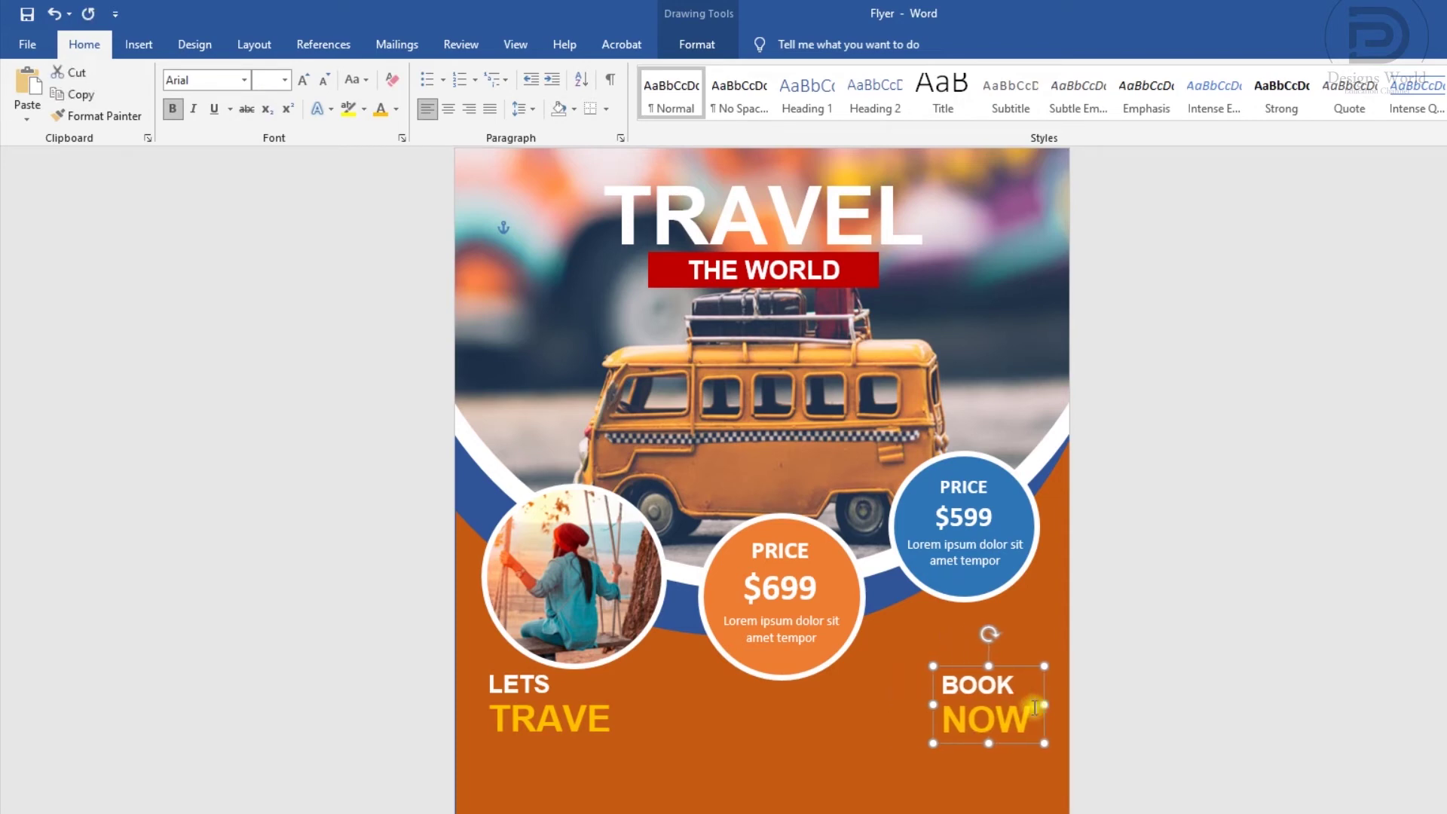
pyautogui.keyDown('shift'); pyautogui.click(579, 724); pyautogui.keyUp('shift')
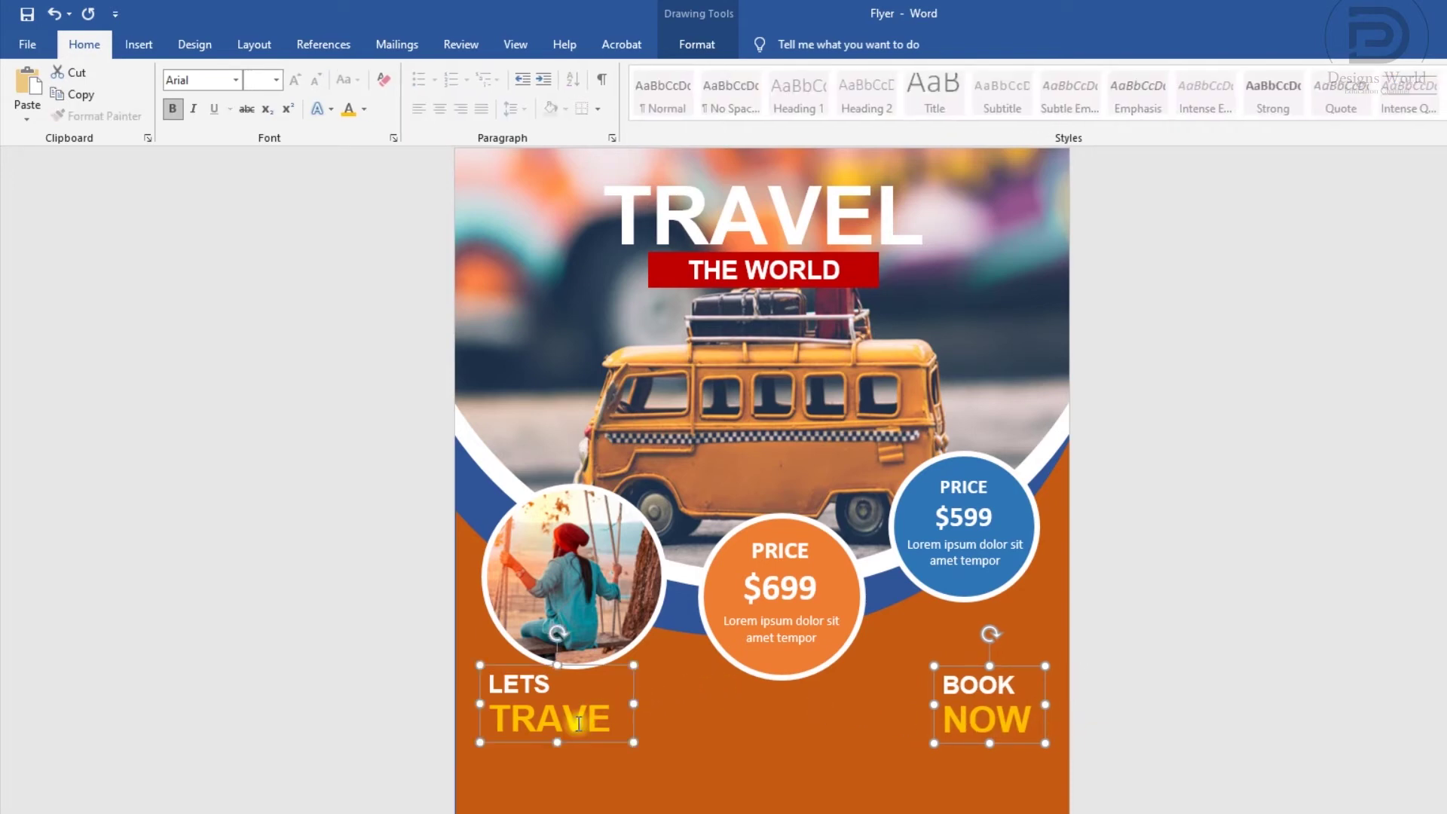
pyautogui.press('Up')
pyautogui.press('Up')
pyautogui.press('Up')
pyautogui.click(1197, 716)
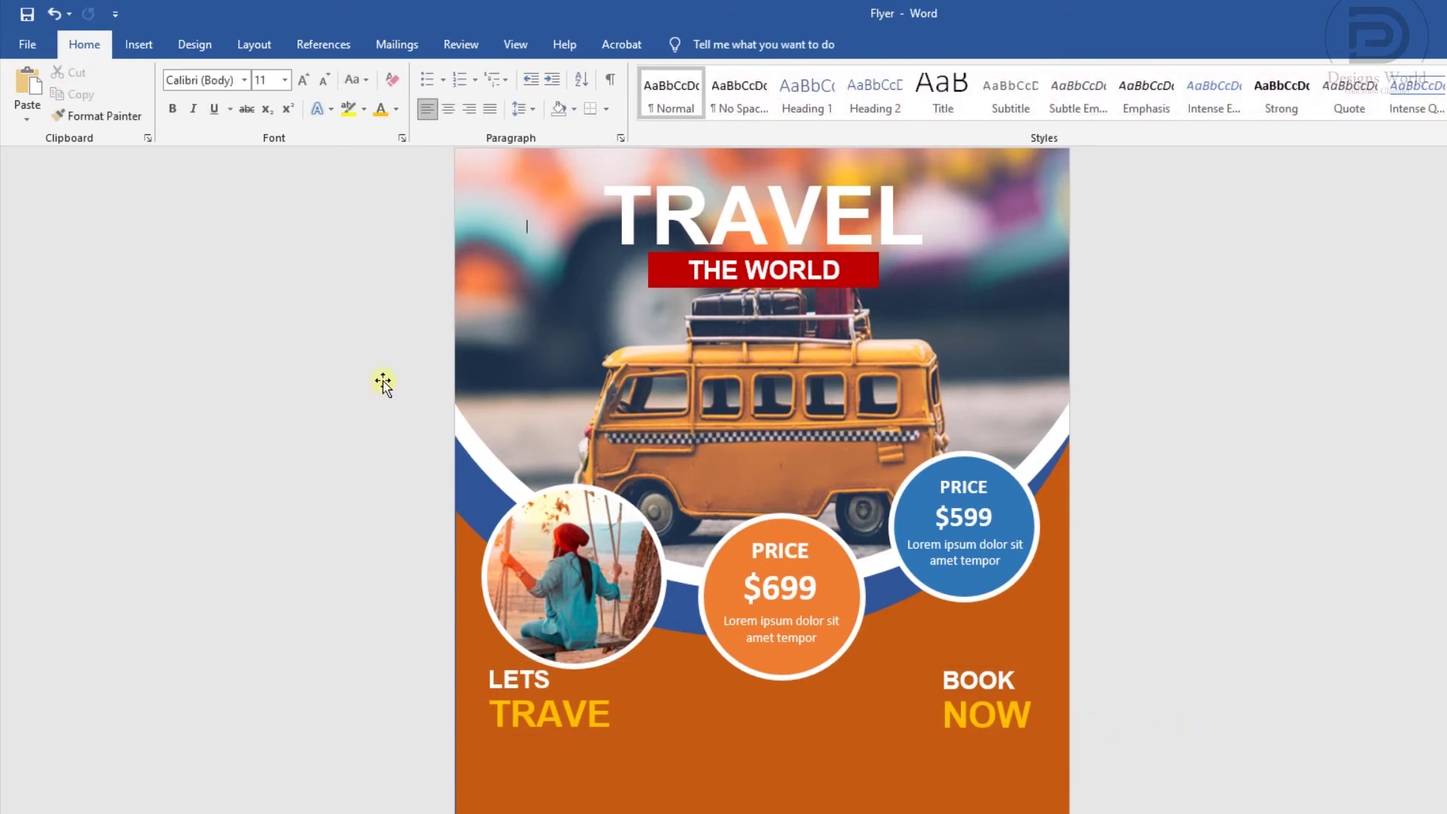
pyautogui.click(135, 47)
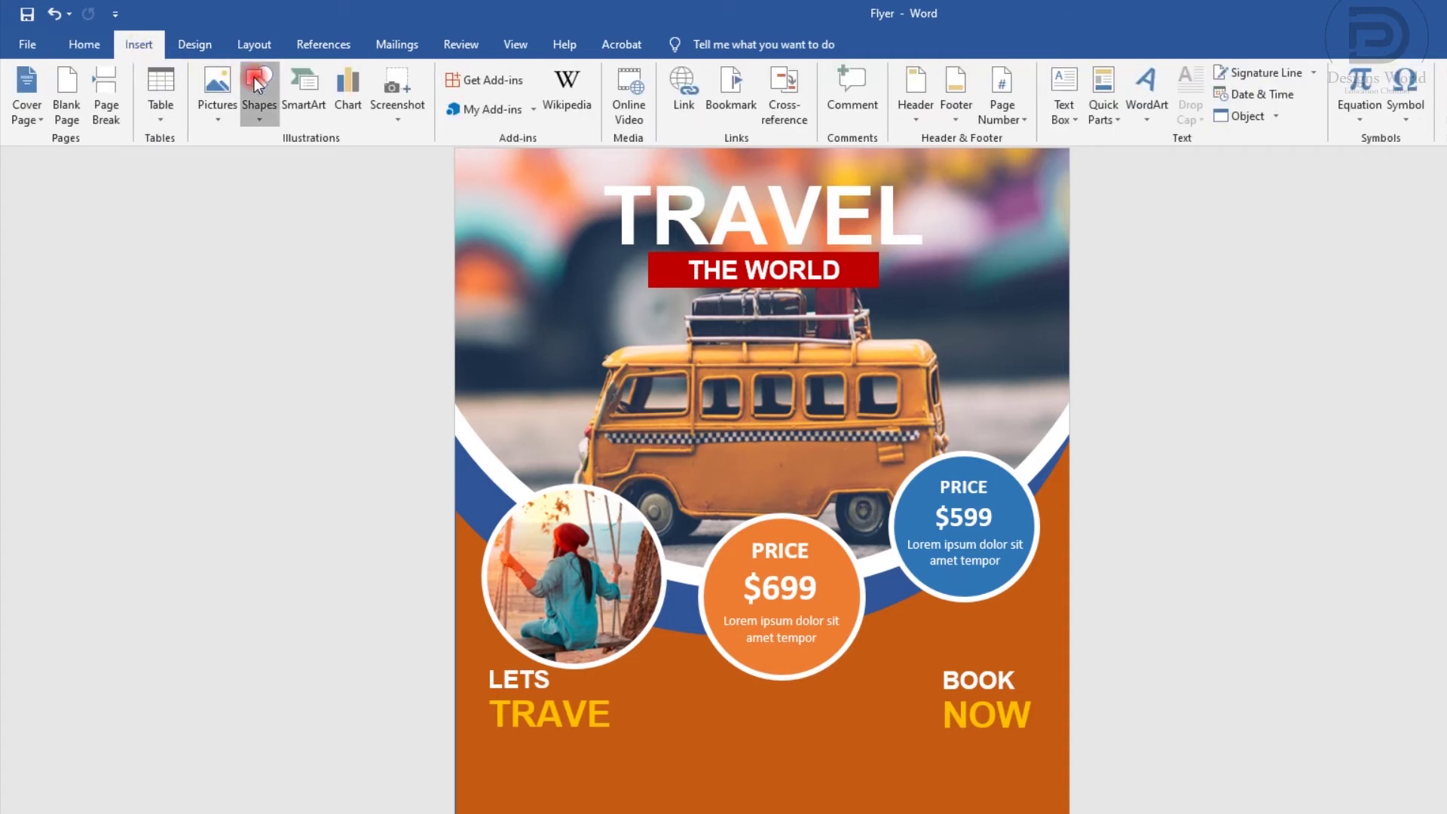
# Draw a full-width rectangle across the bottom of the page and fill it blue
pyautogui.click(255, 79)
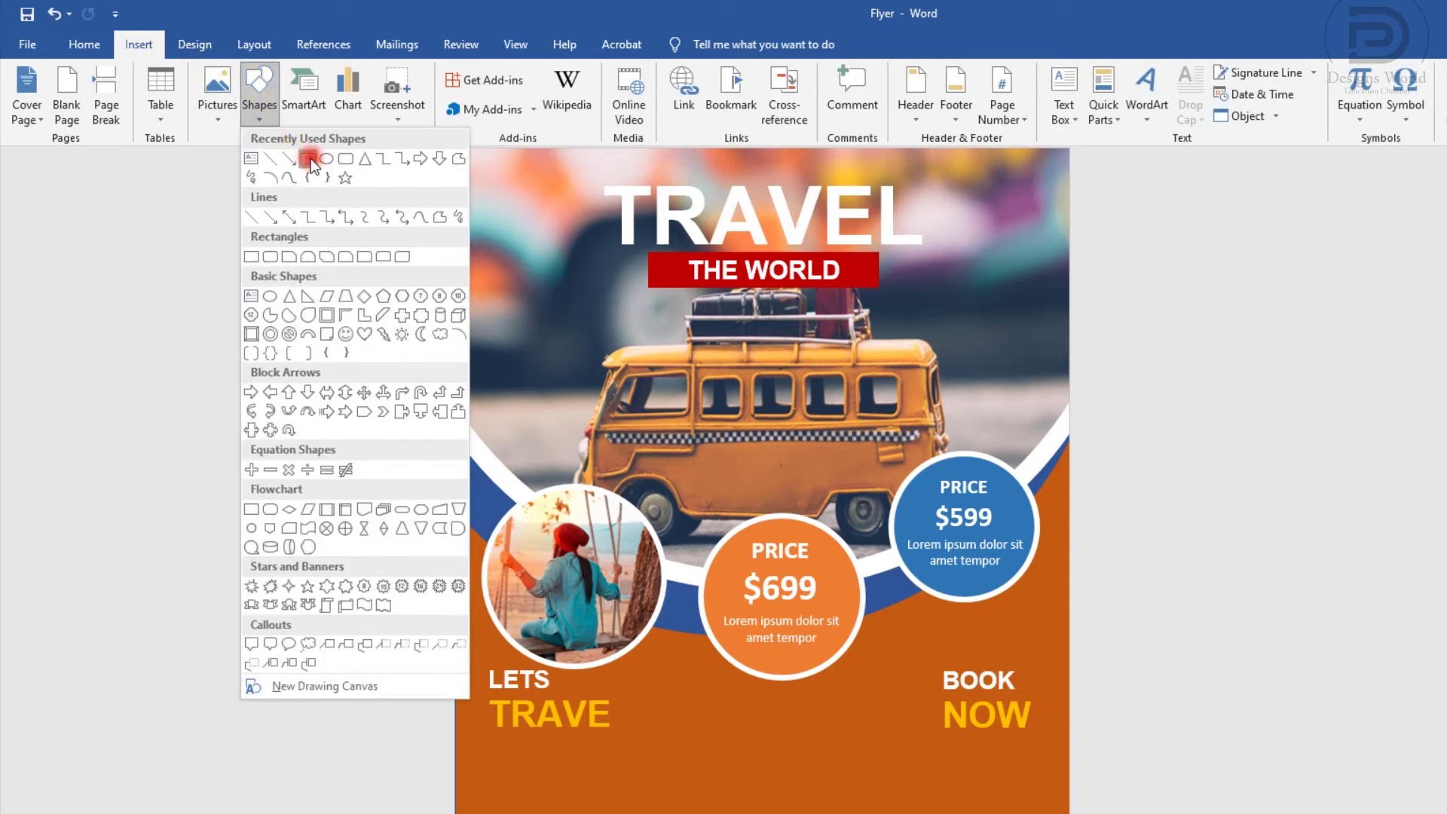
pyautogui.click(311, 159)
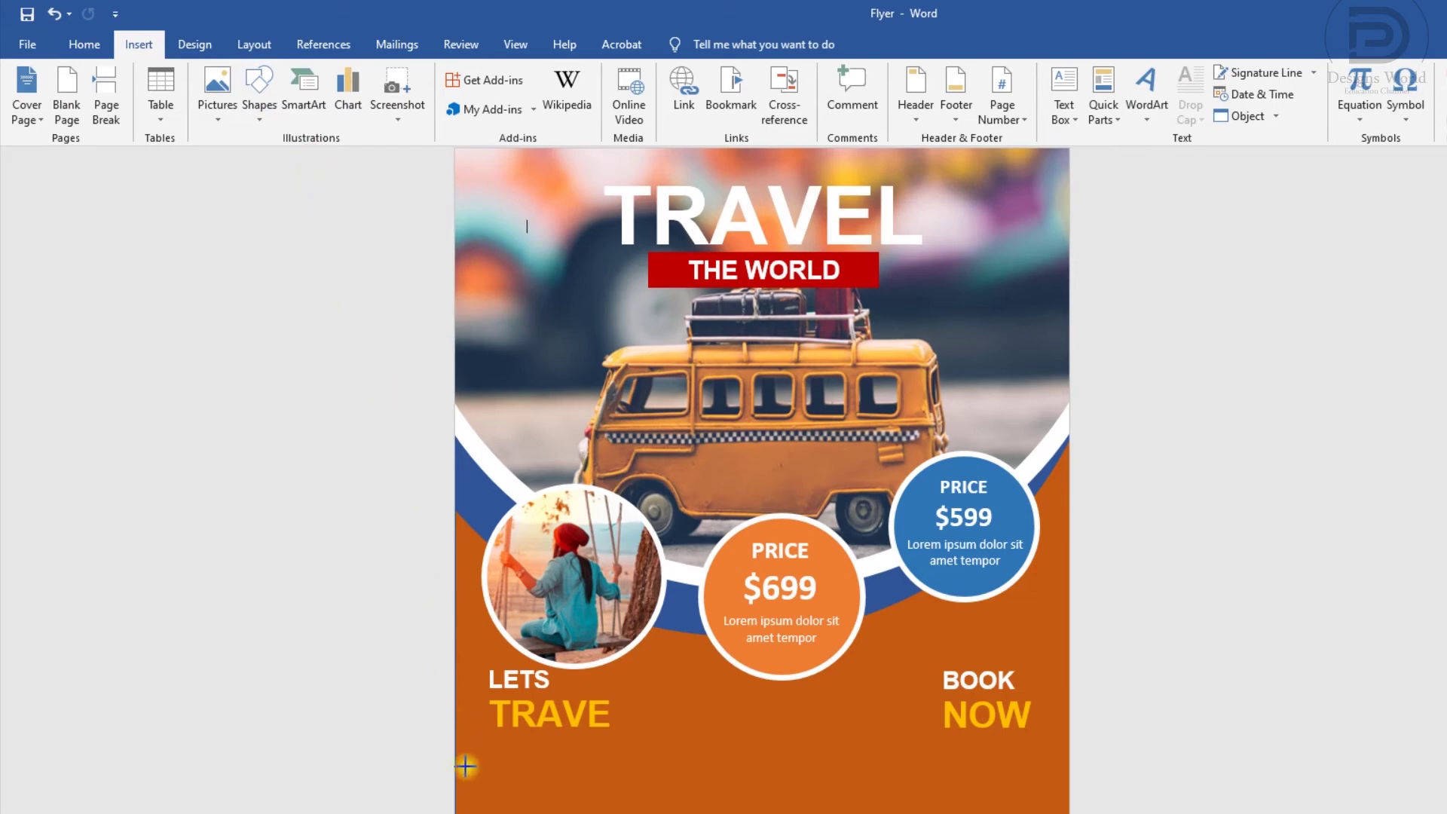
pyautogui.moveTo(465, 766); pyautogui.dragTo(985, 734)
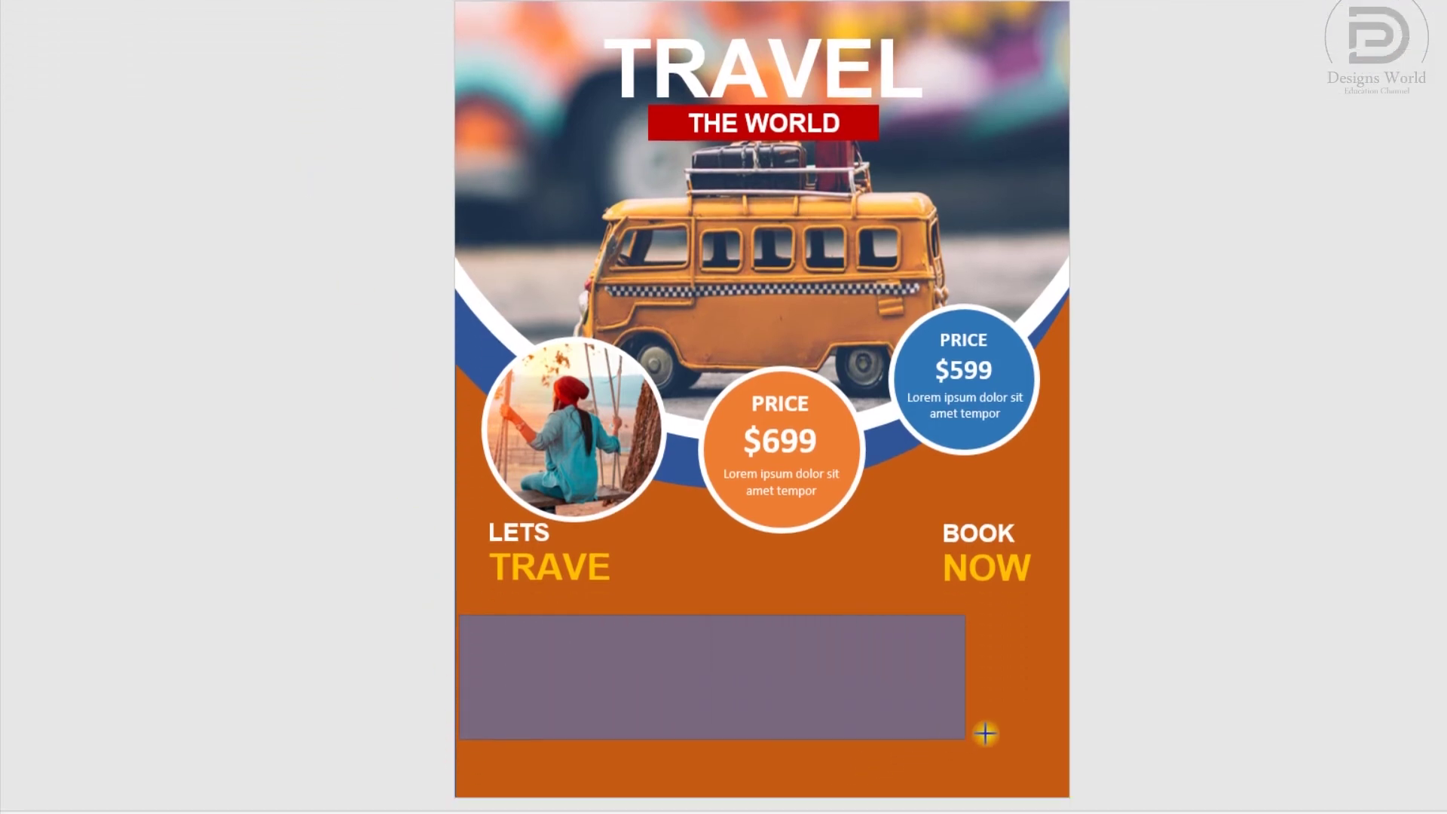
pyautogui.moveTo(986, 734); pyautogui.dragTo(1072, 751)
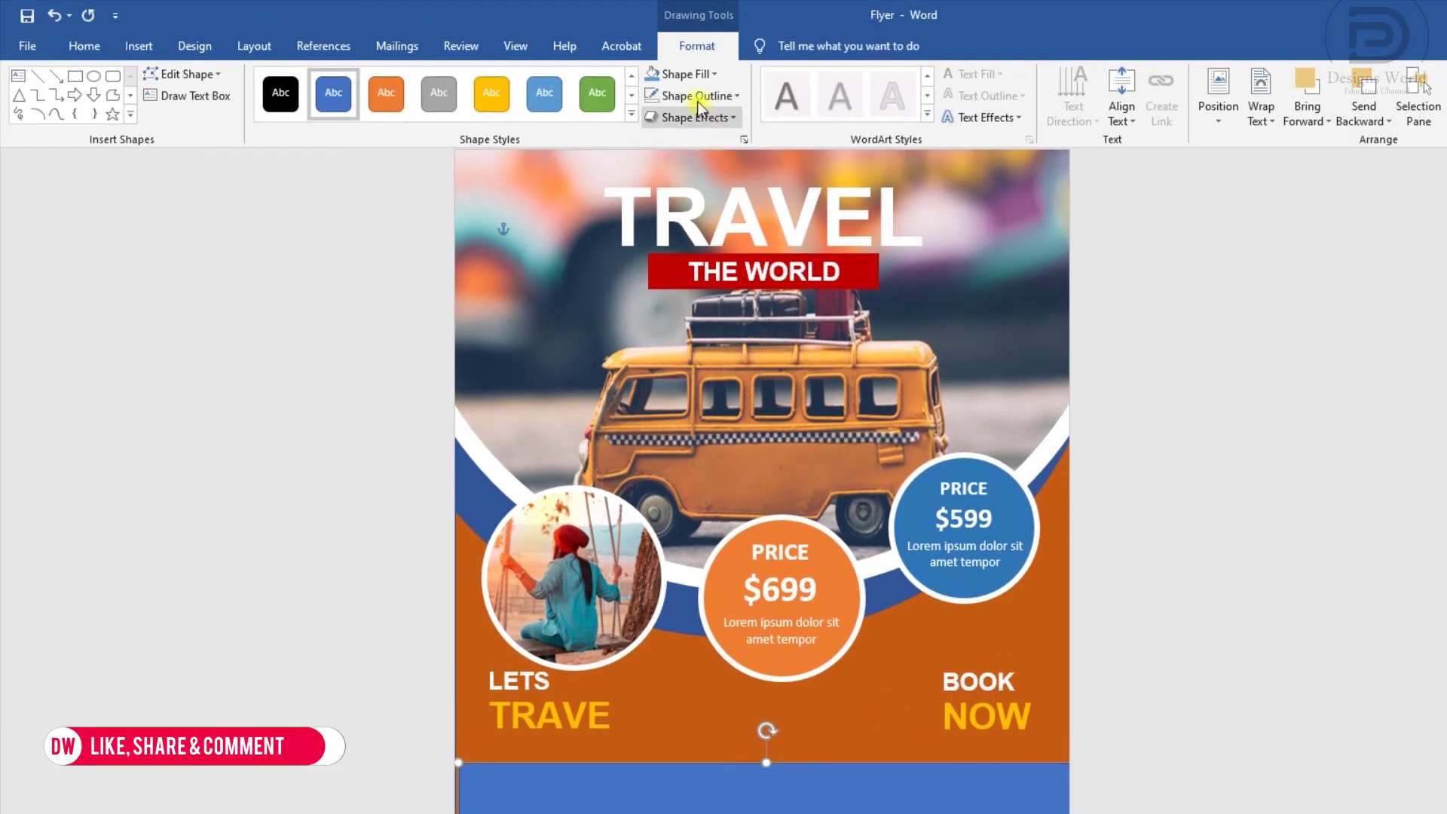
pyautogui.click(681, 74)
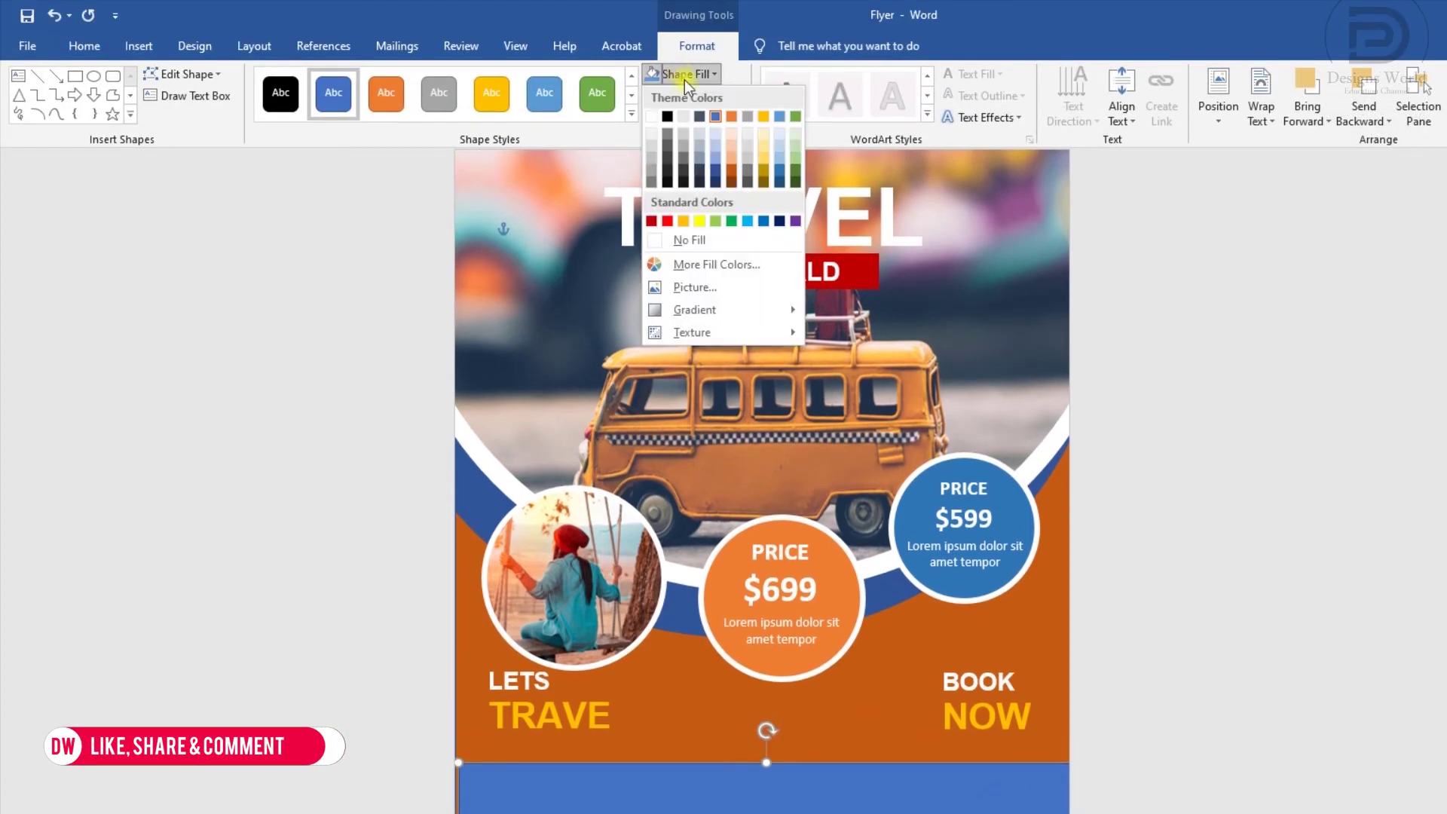
pyautogui.click(716, 175)
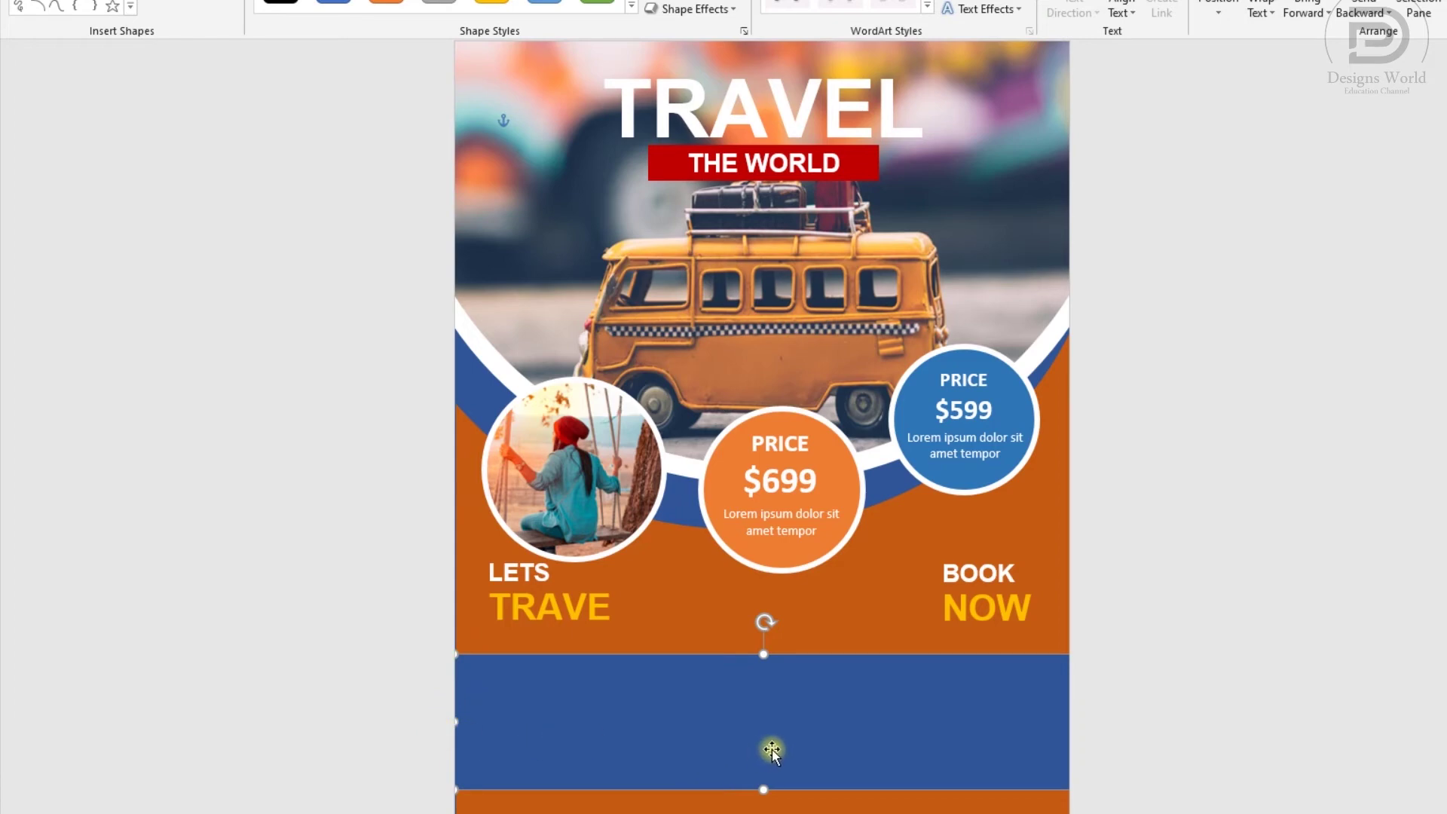
pyautogui.moveTo(766, 656); pyautogui.dragTo(766, 648)
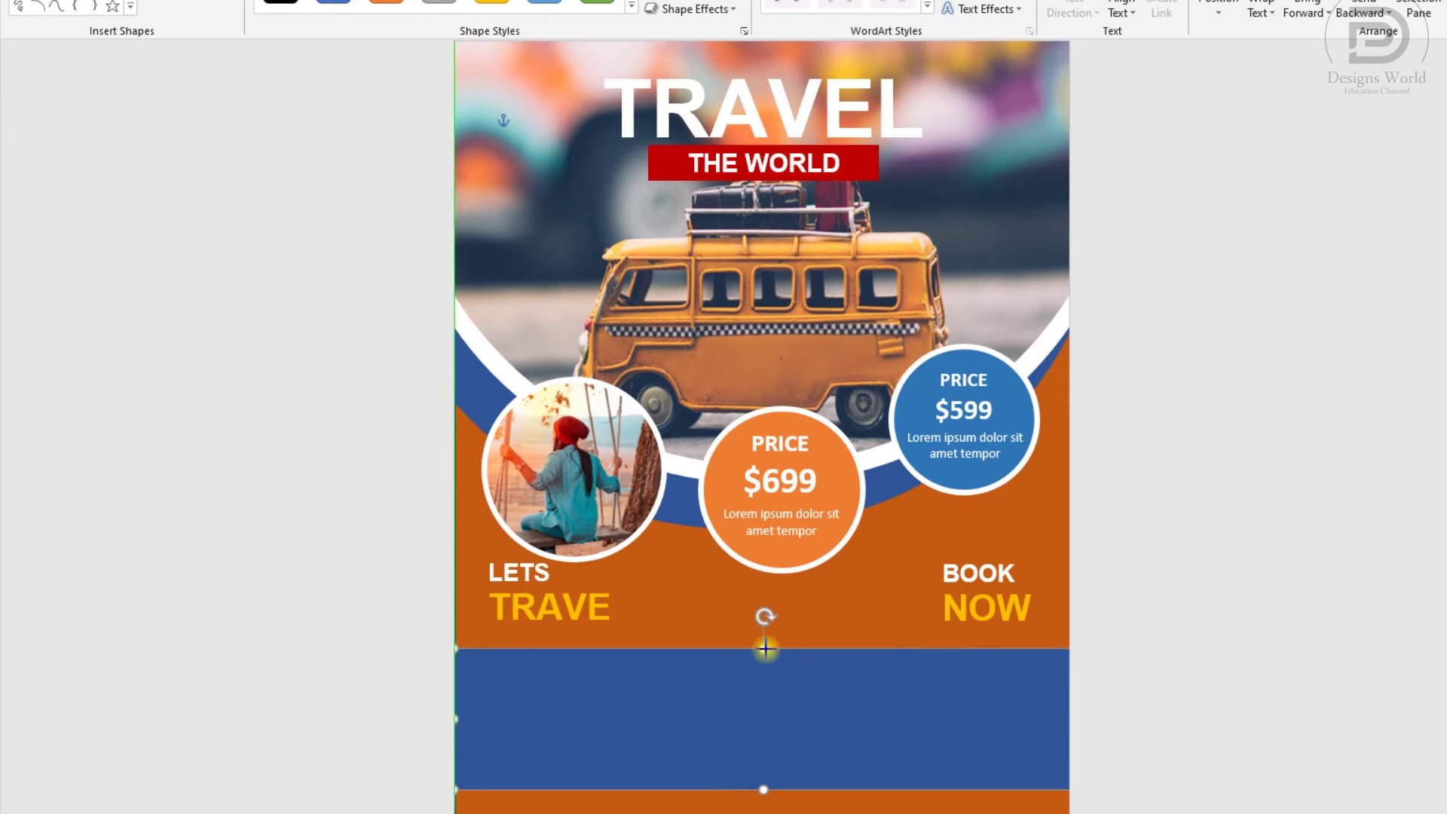
pyautogui.scroll(2, 662, 302)
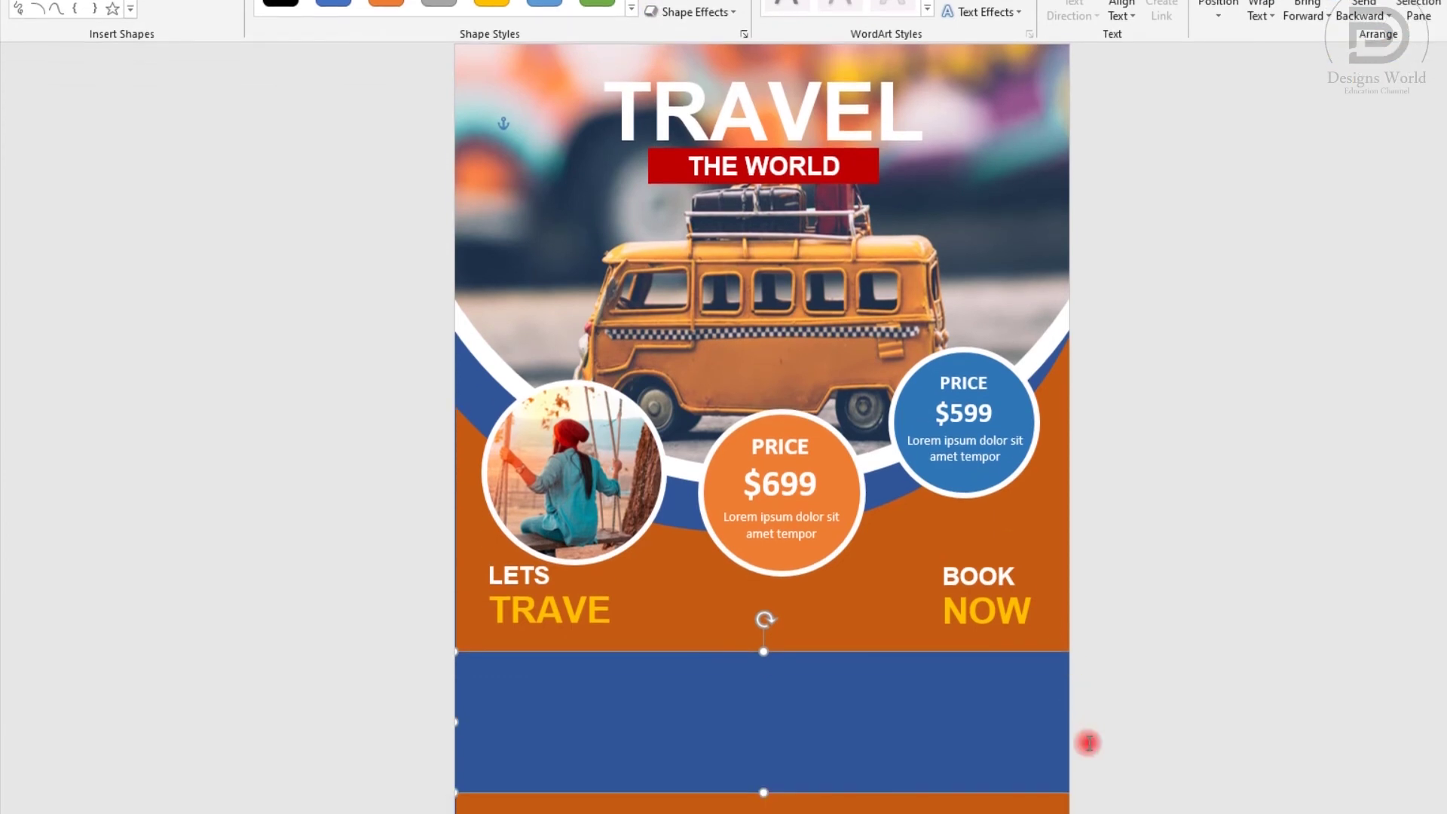
pyautogui.click(1088, 741)
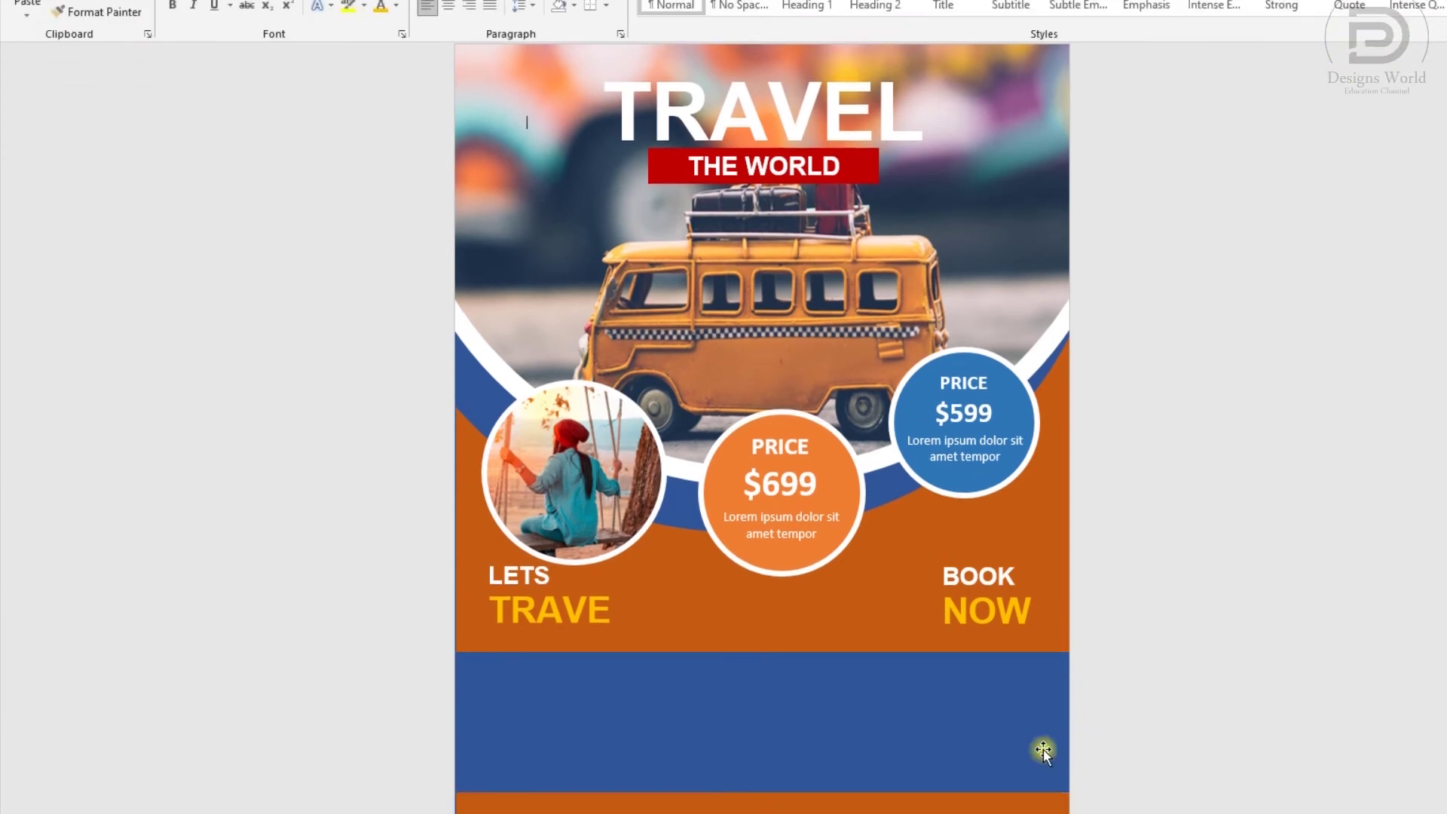
pyautogui.click(1043, 750)
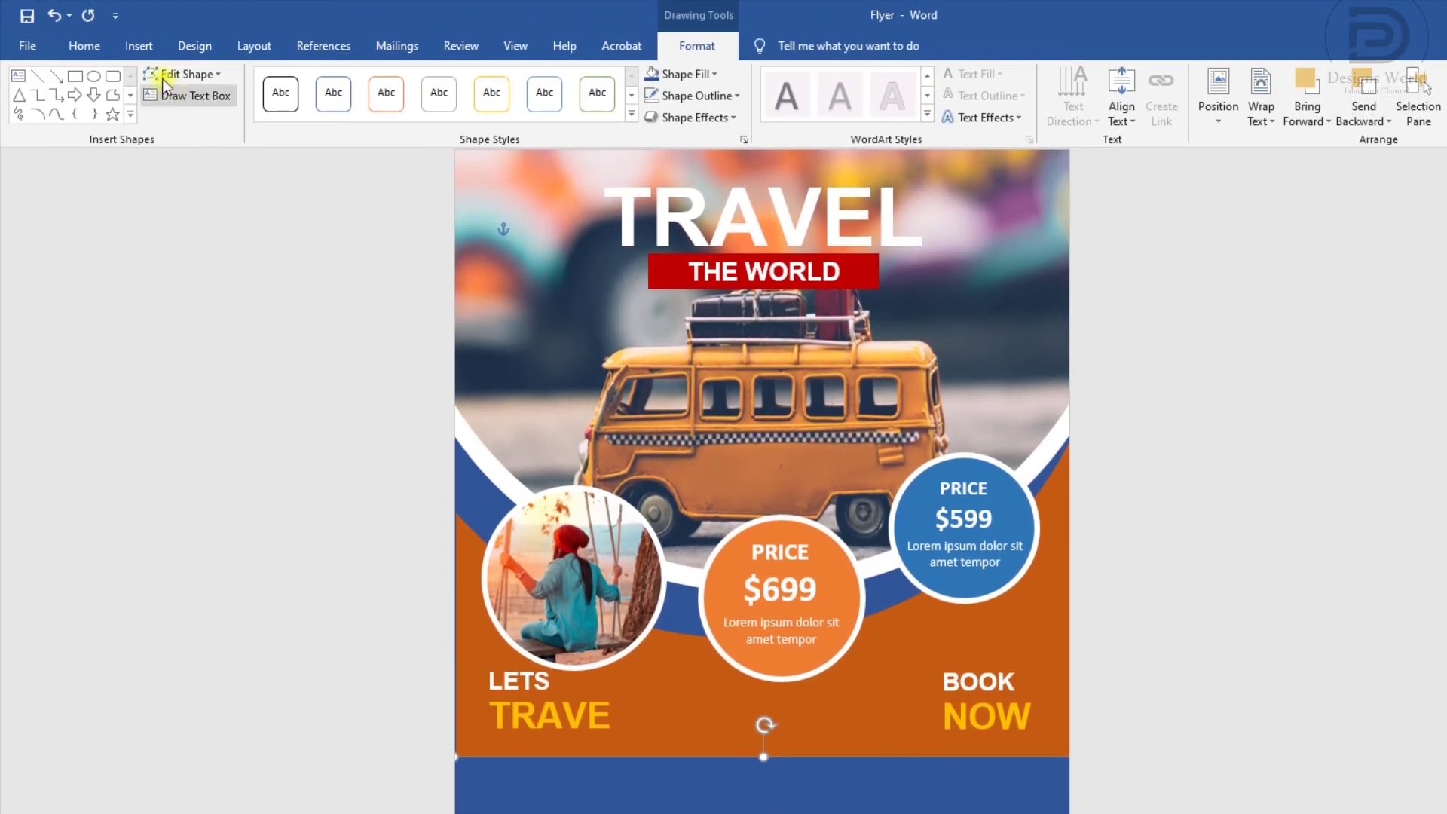
pyautogui.click(147, 51)
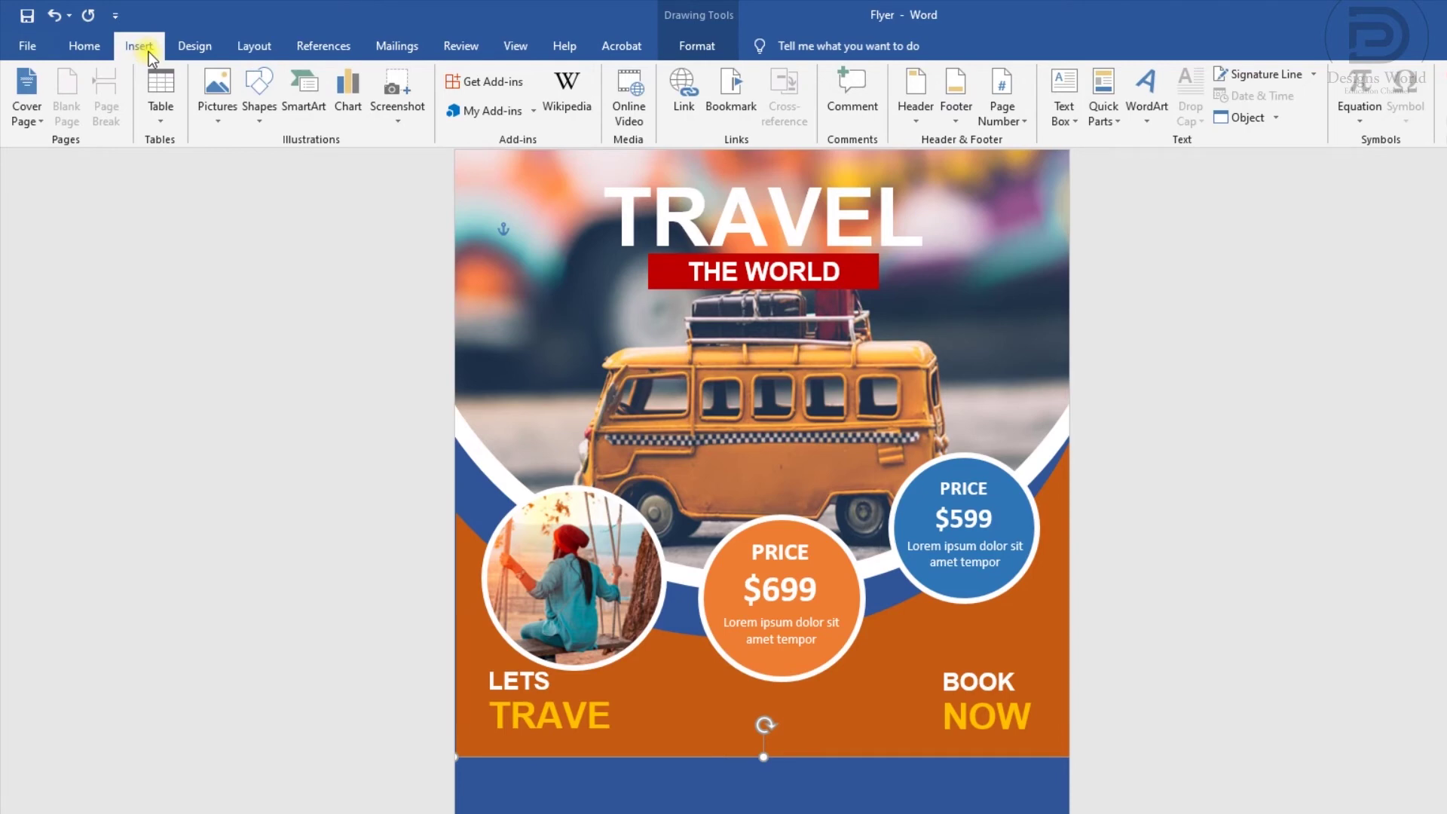
# Draw a small rounded terminator shape on the blue band's top edge and fill it dark red
pyautogui.click(254, 97)
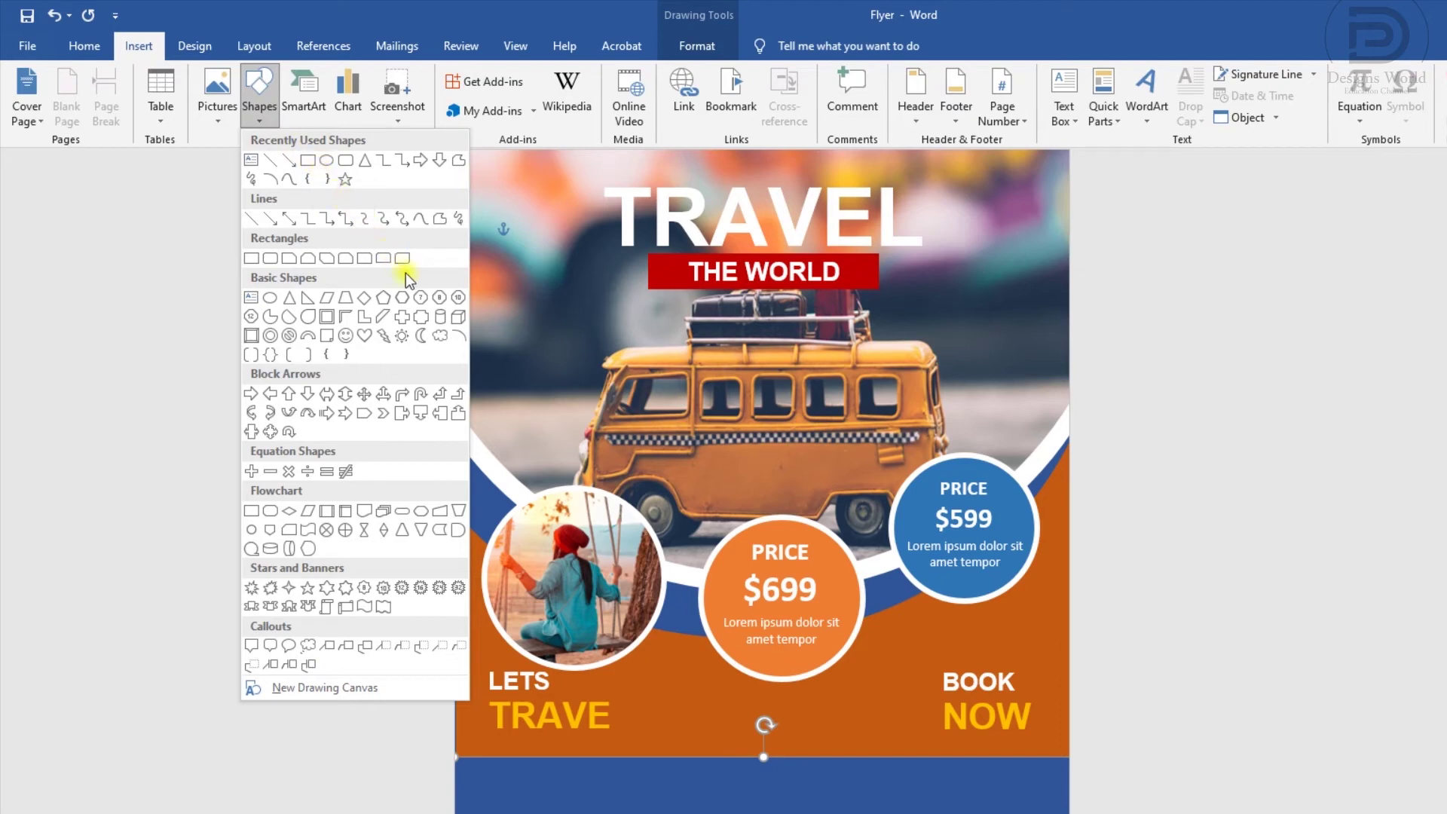
pyautogui.click(406, 511)
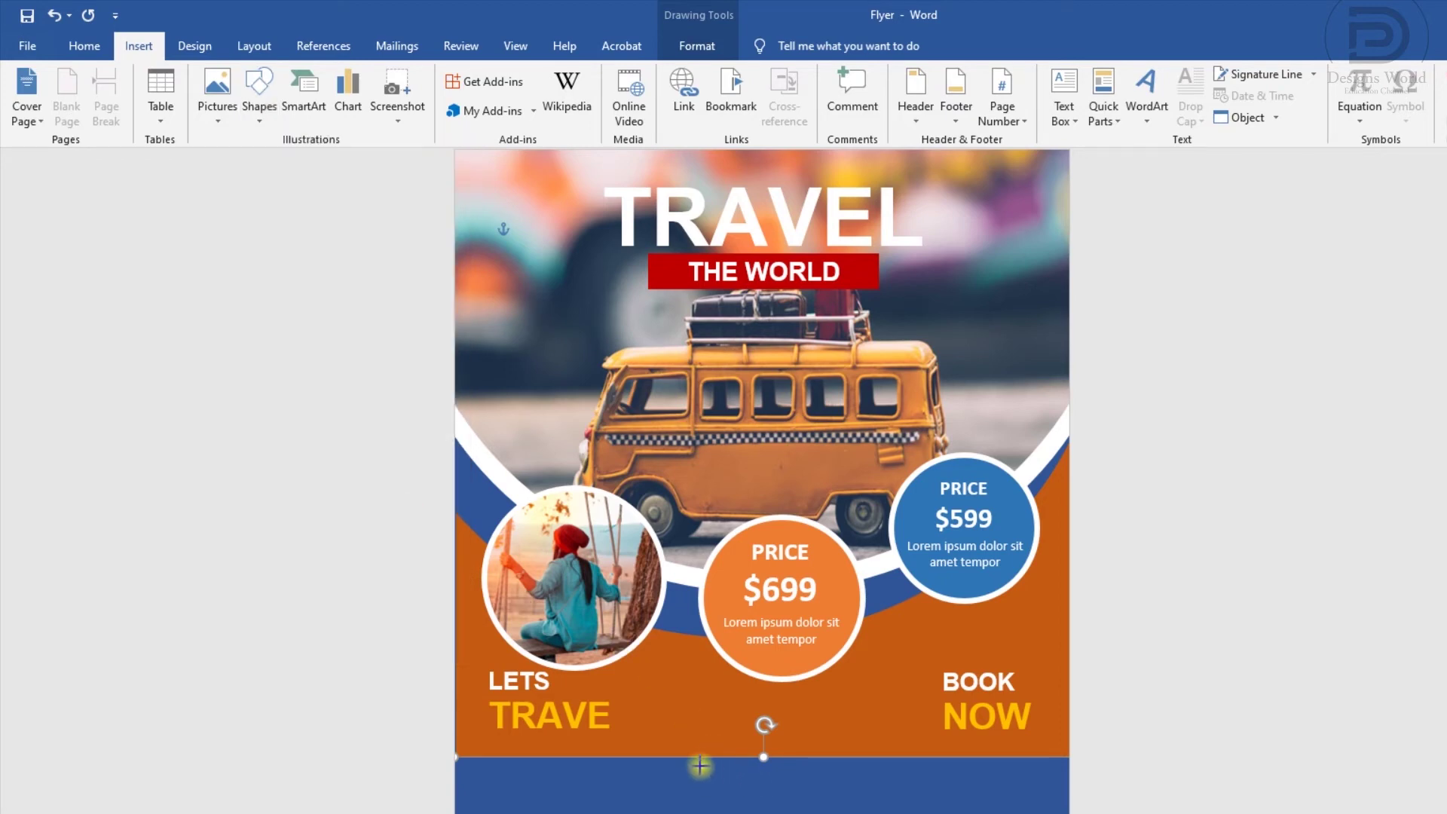
pyautogui.moveTo(687, 751)
pyautogui.mouseDown()
pyautogui.moveTo(833, 788)
pyautogui.moveTo(805, 769)
pyautogui.mouseUp()
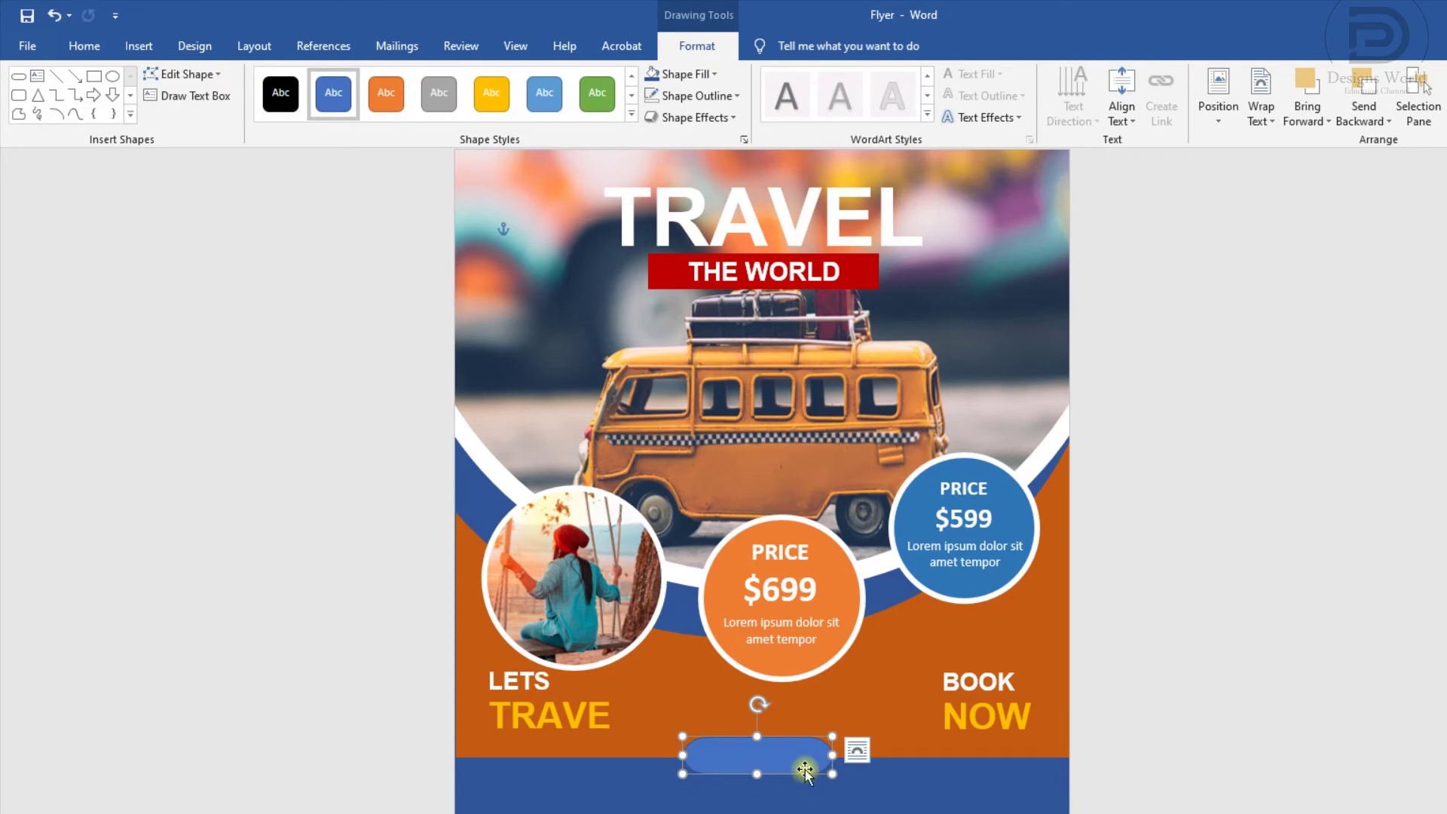
pyautogui.click(668, 73)
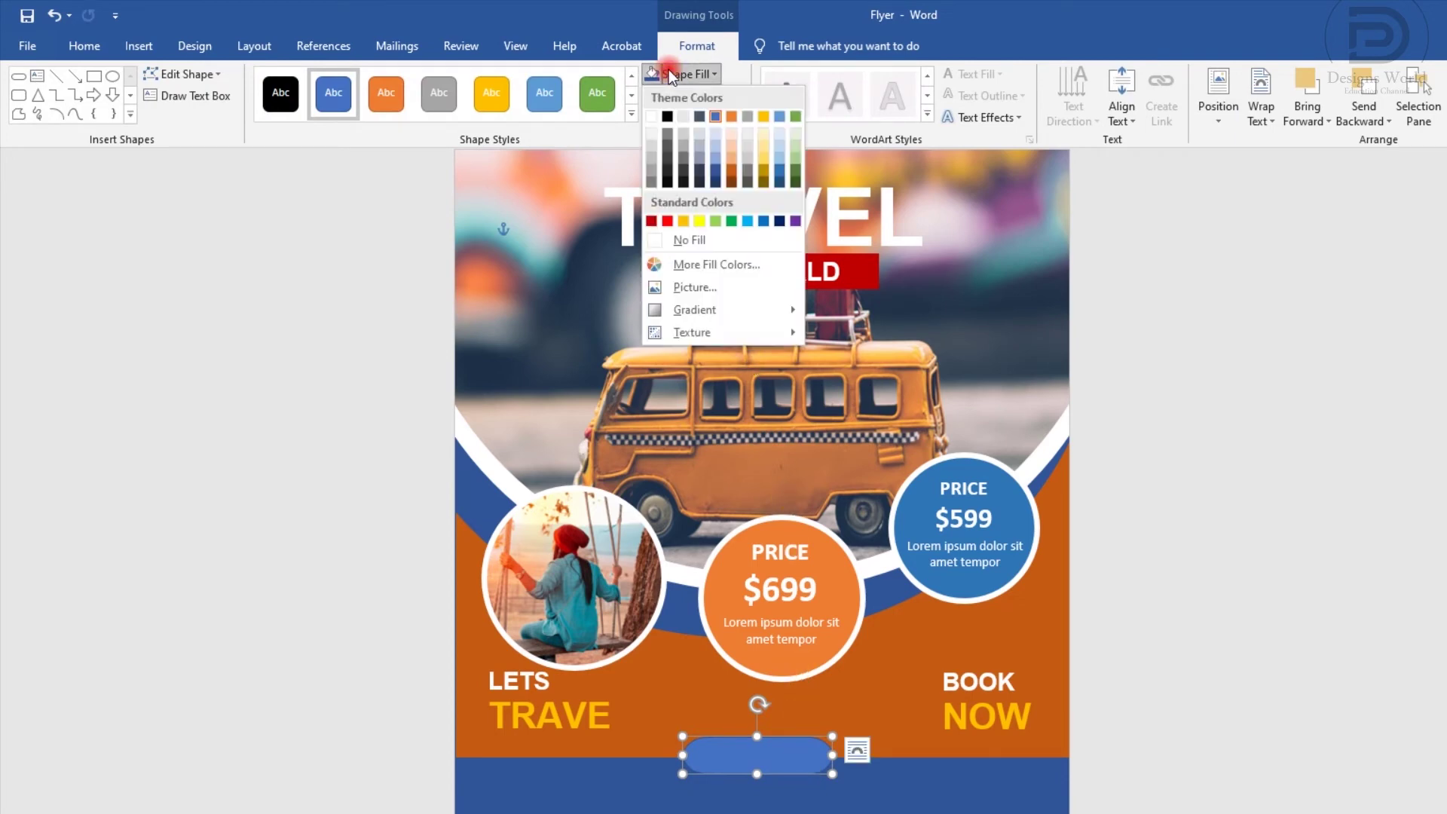
pyautogui.click(651, 221)
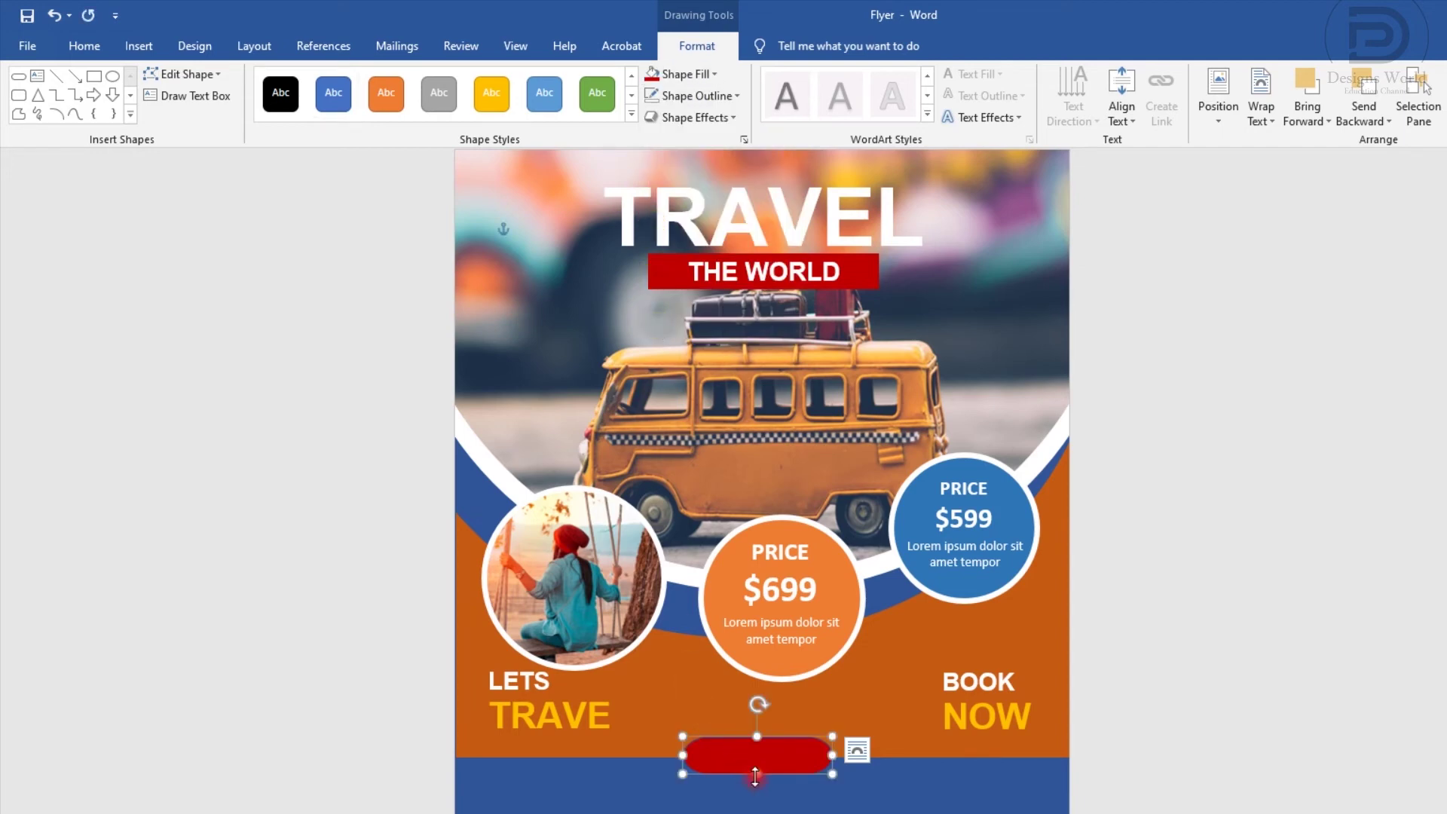
pyautogui.moveTo(755, 777); pyautogui.dragTo(755, 778)
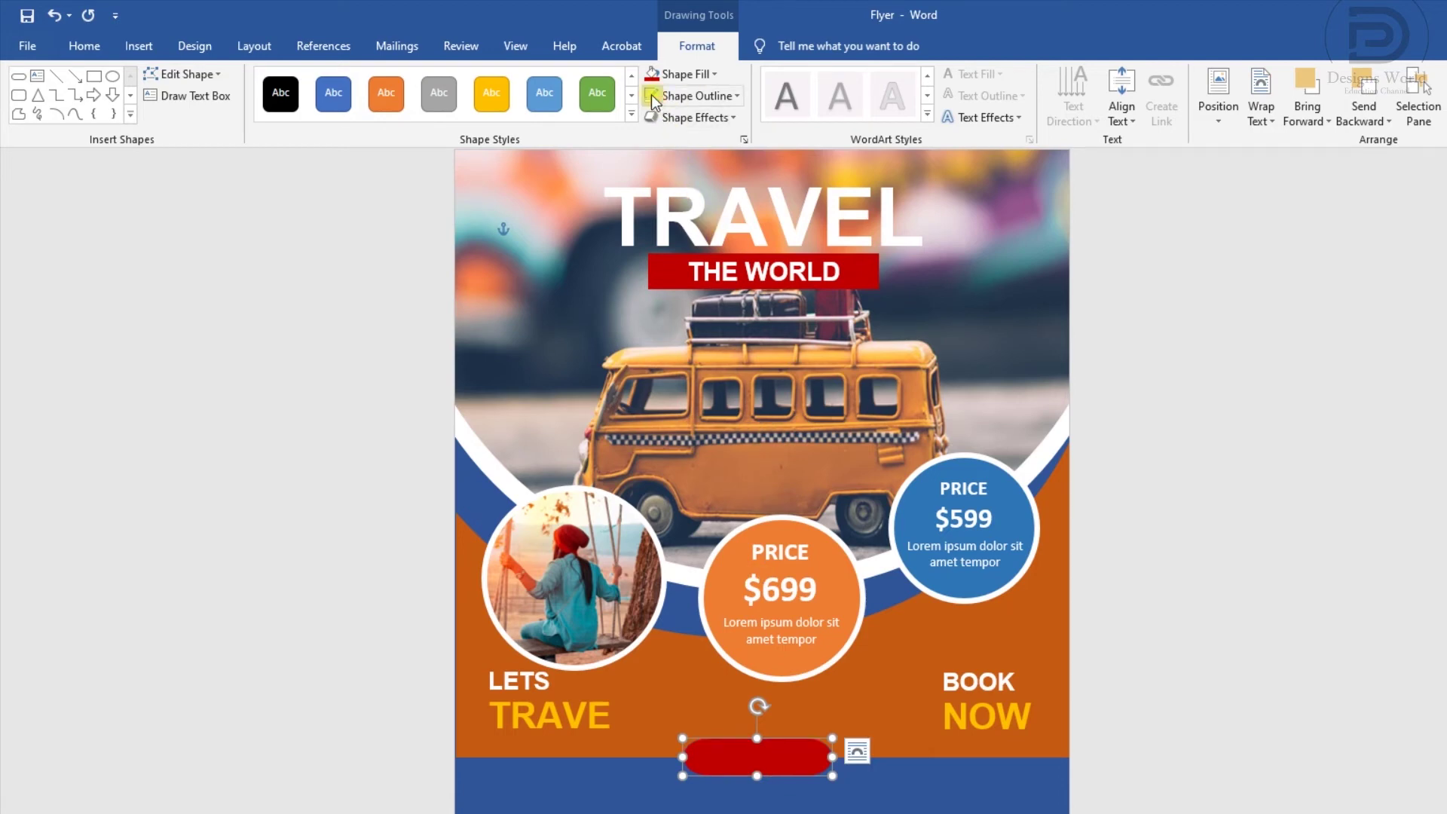
pyautogui.click(138, 47)
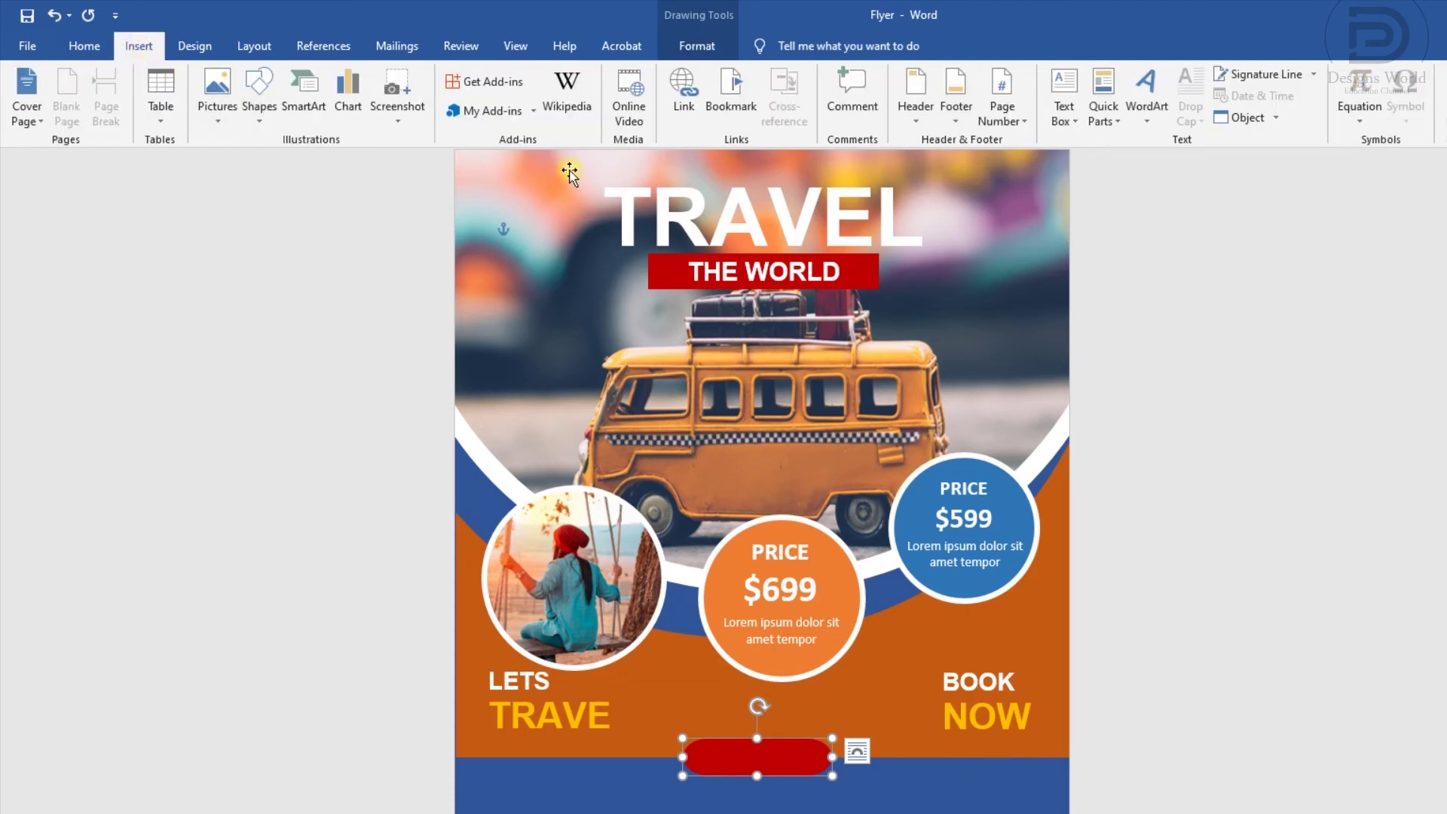
pyautogui.click(1064, 94)
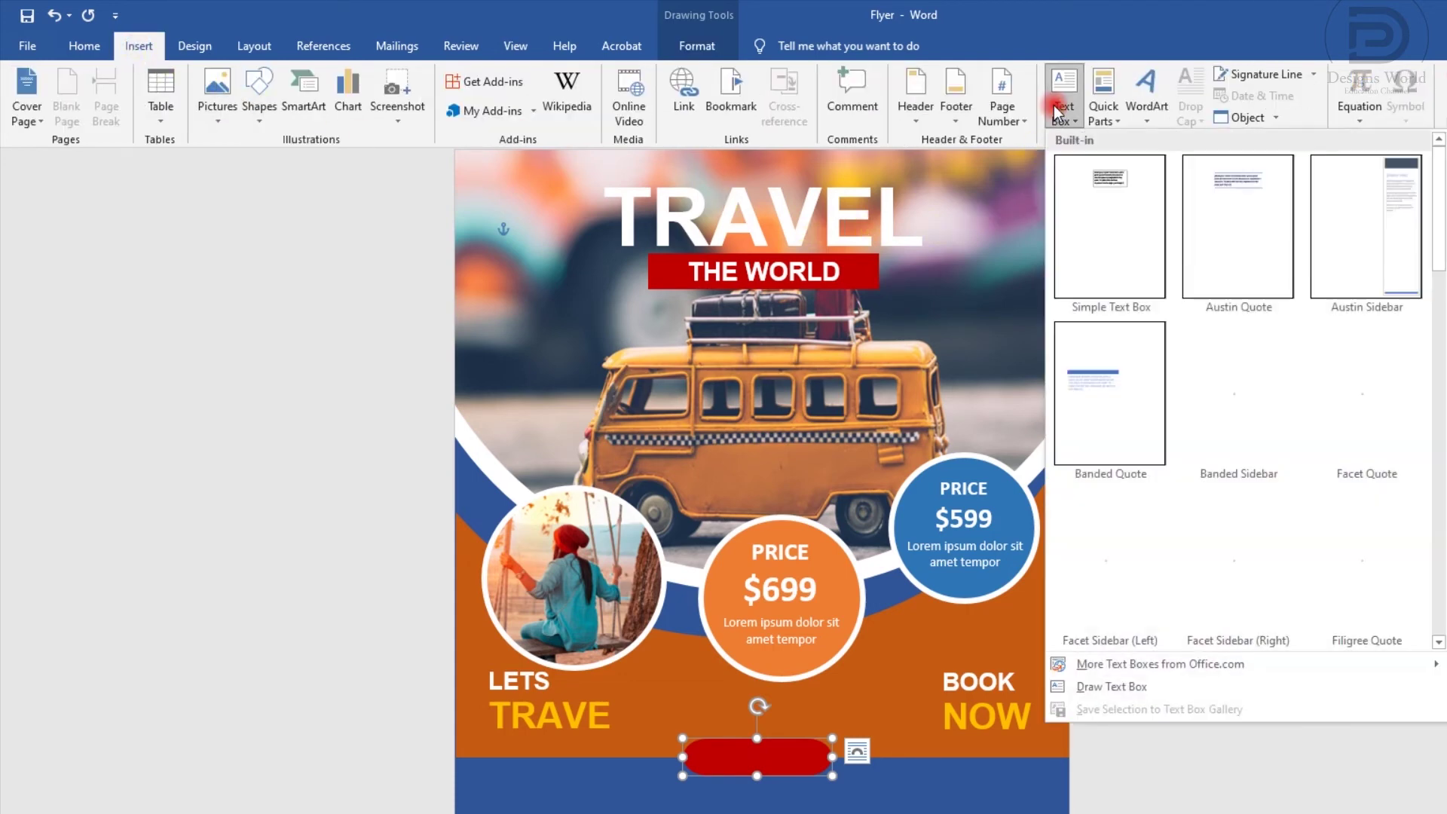
# Draw a text box over the red button and paste the word Packages from the notes
pyautogui.click(1099, 687)
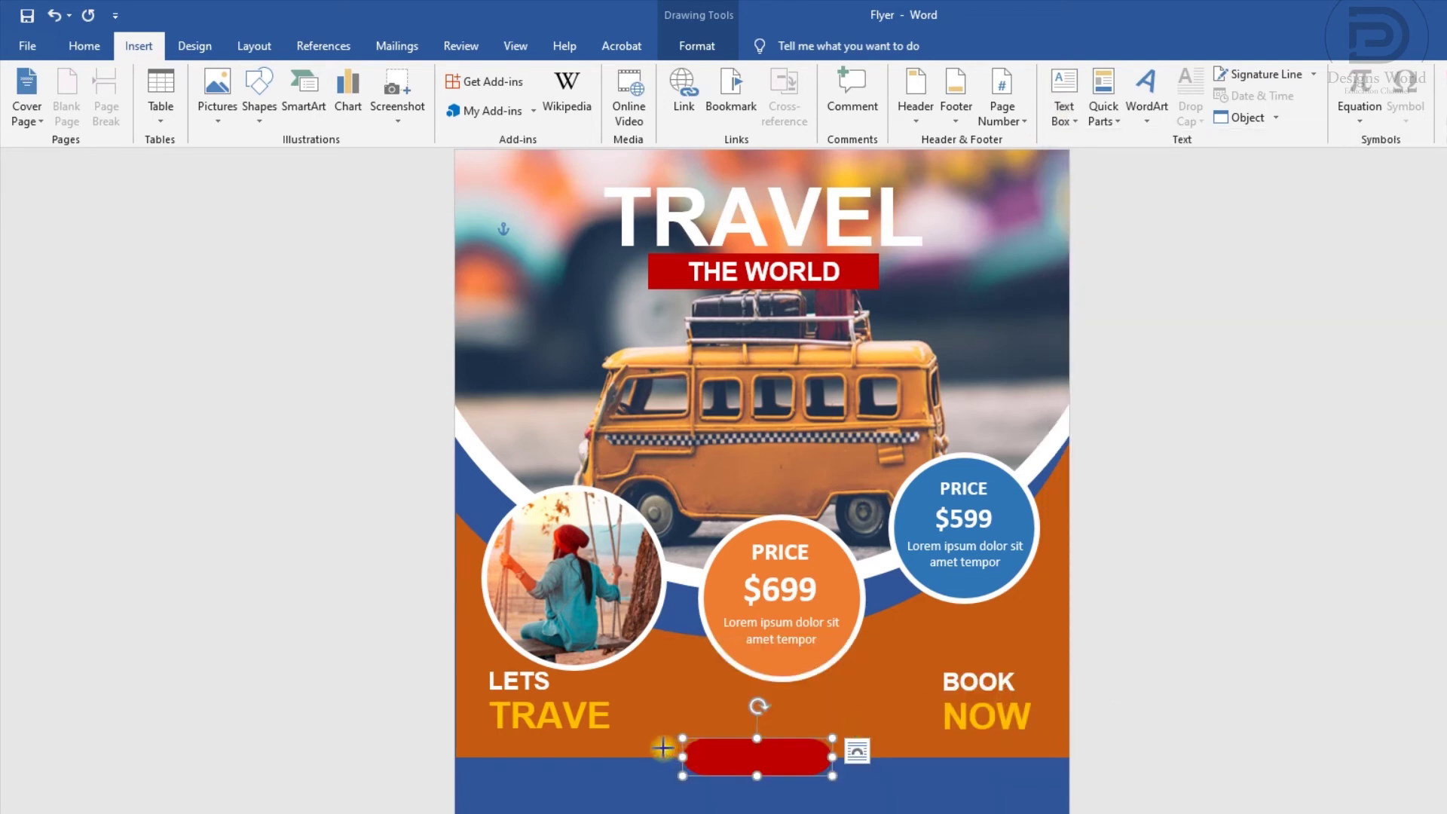
pyautogui.moveTo(661, 745); pyautogui.dragTo(854, 775)
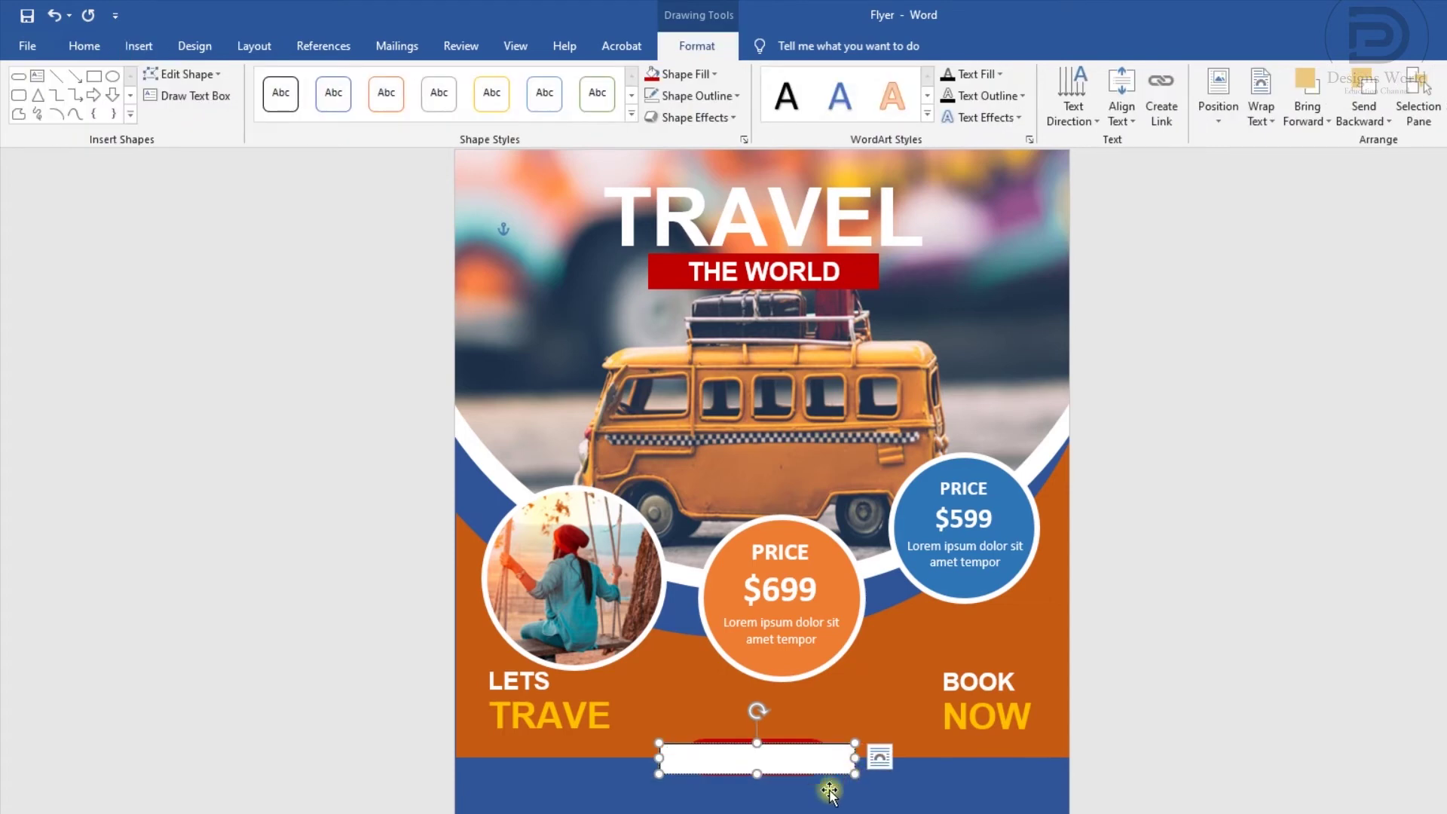
pyautogui.hotkey('alt', 'Tab')
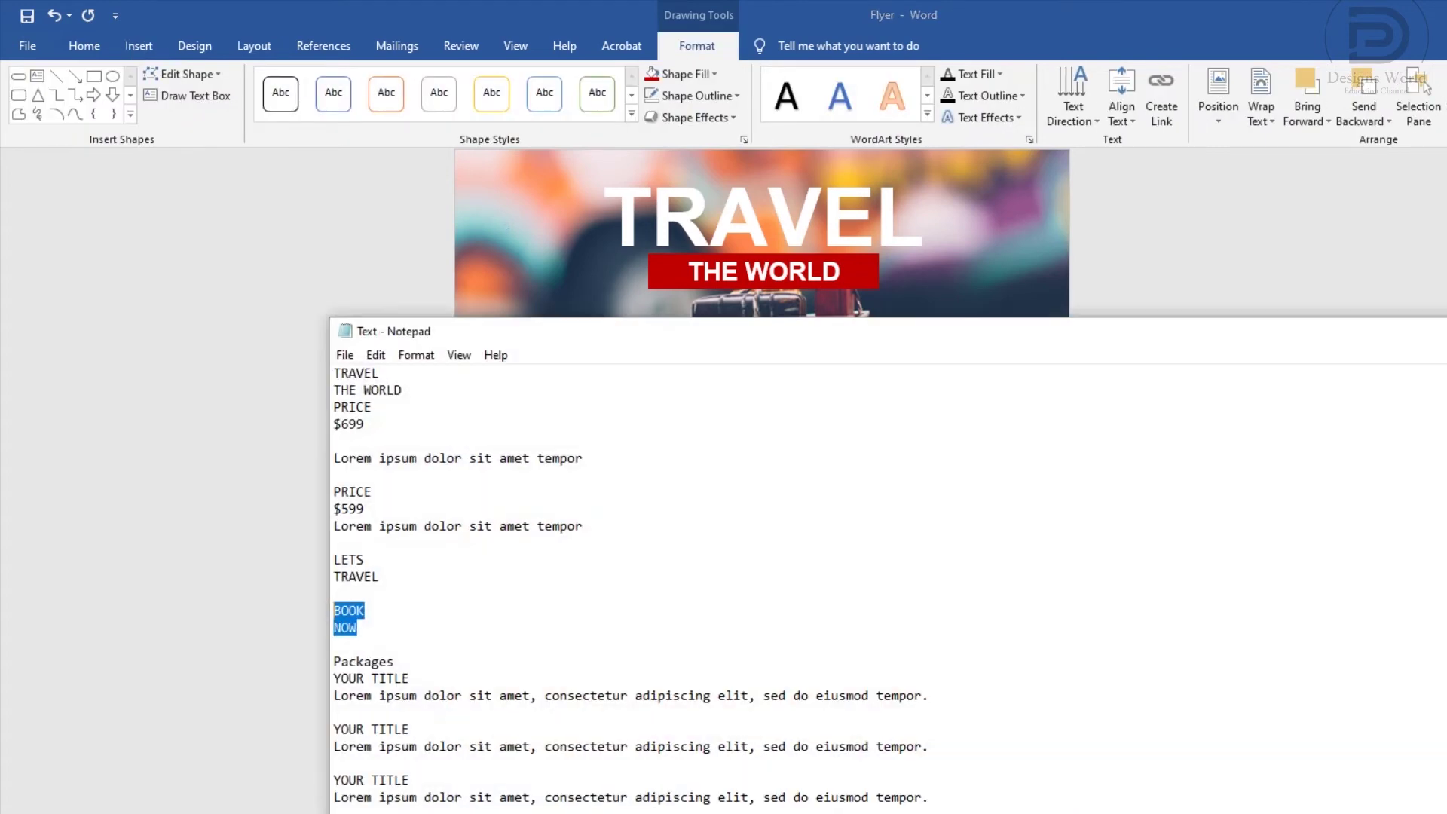
pyautogui.moveTo(395, 664); pyautogui.dragTo(335, 664)
pyautogui.hotkey('ctrl', 'c')
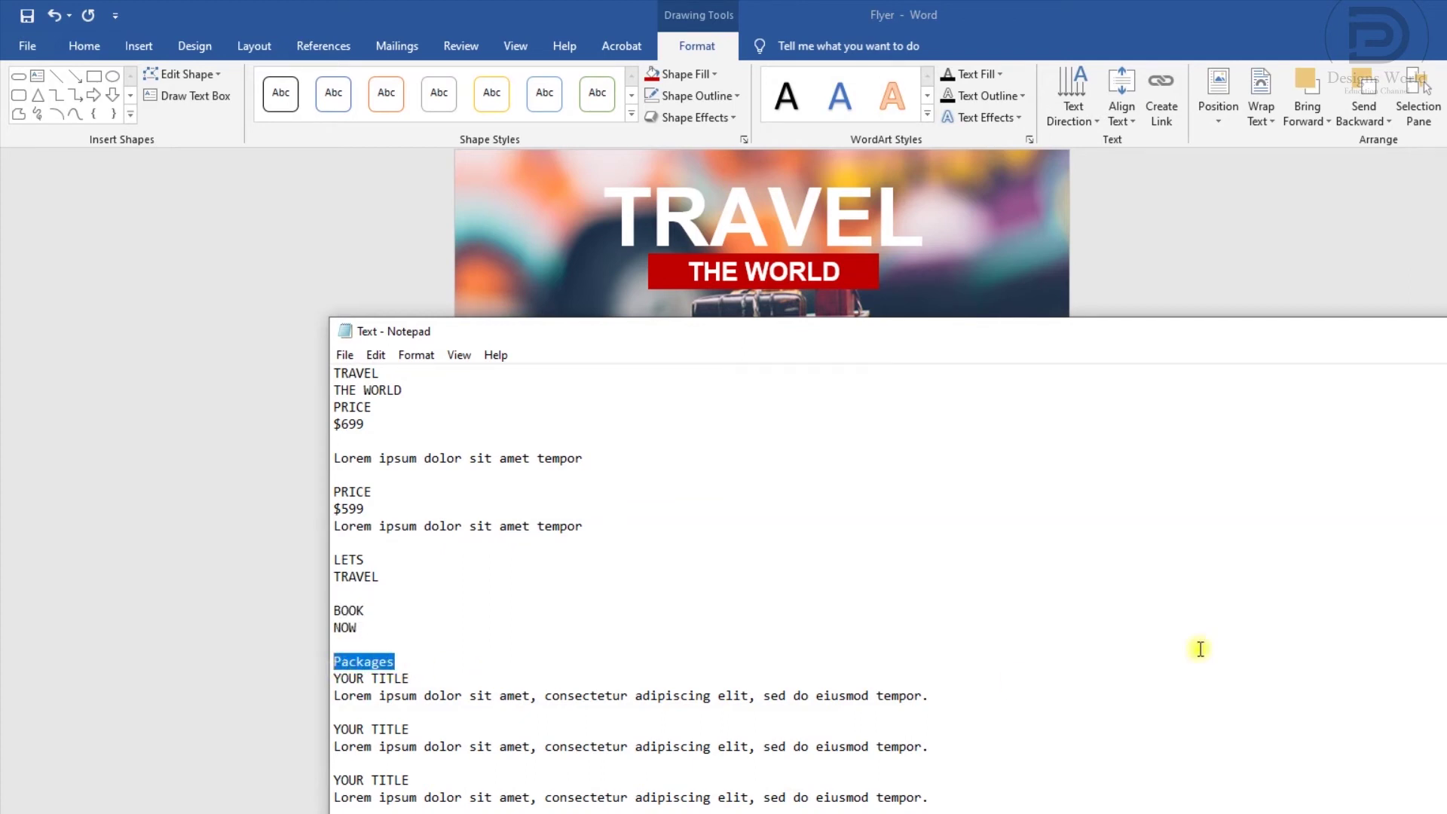
pyautogui.hotkey('alt', 'Tab')
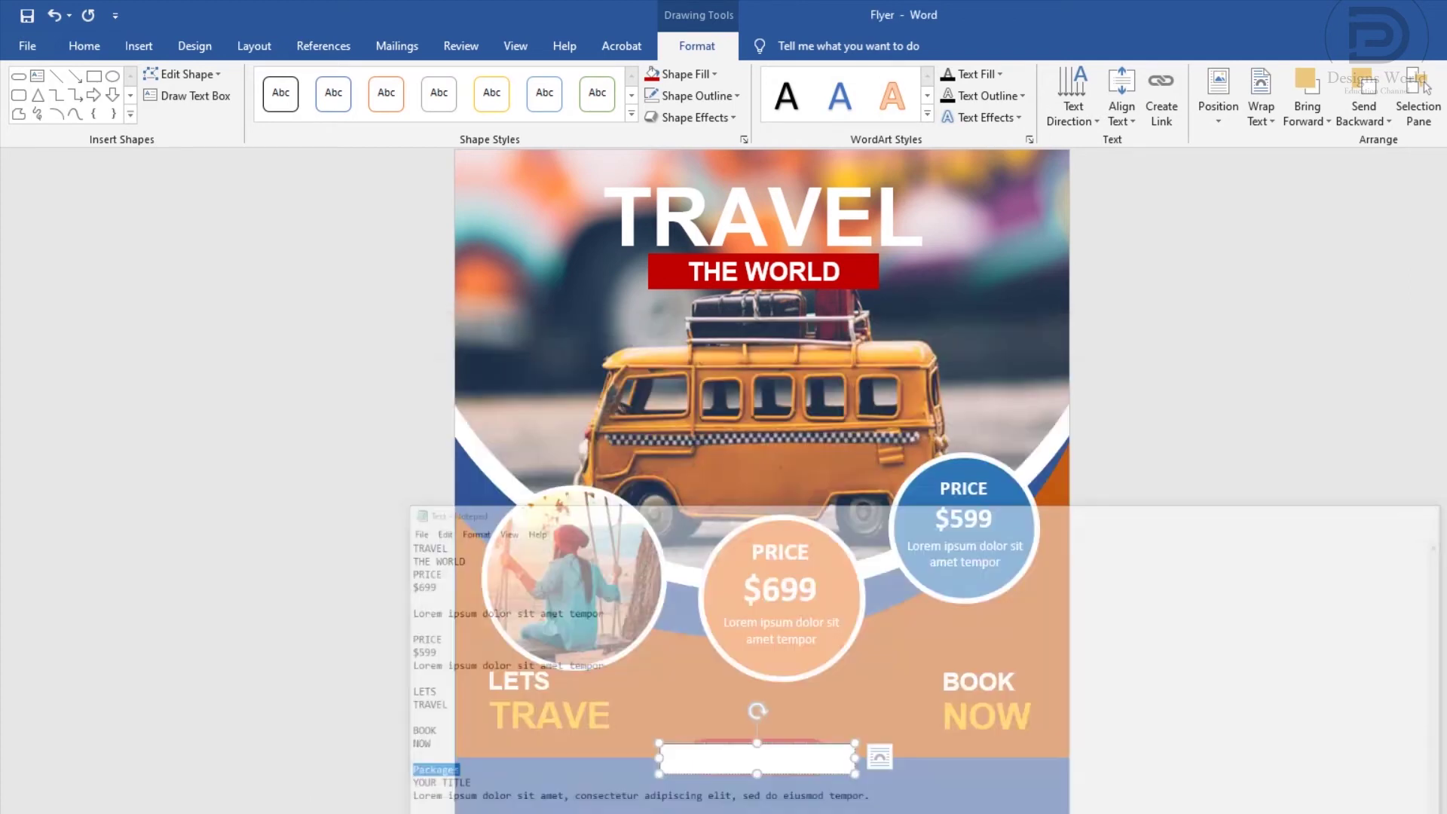
pyautogui.click(772, 763)
pyautogui.hotkey('ctrl', 'v')
pyautogui.hotkey('ctrl', 'a')
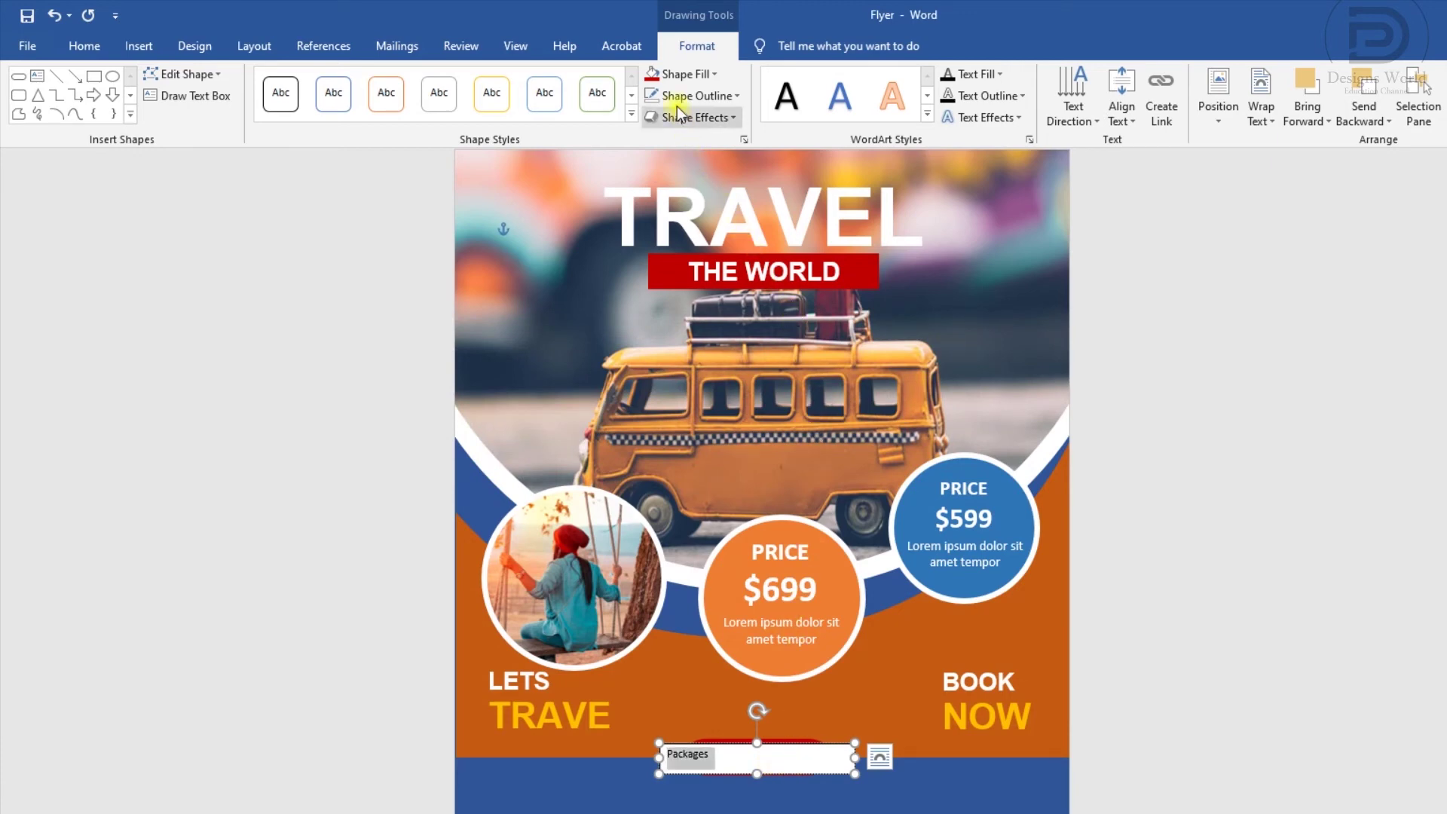
# Set the Packages text box to no fill and no outline
pyautogui.click(666, 79)
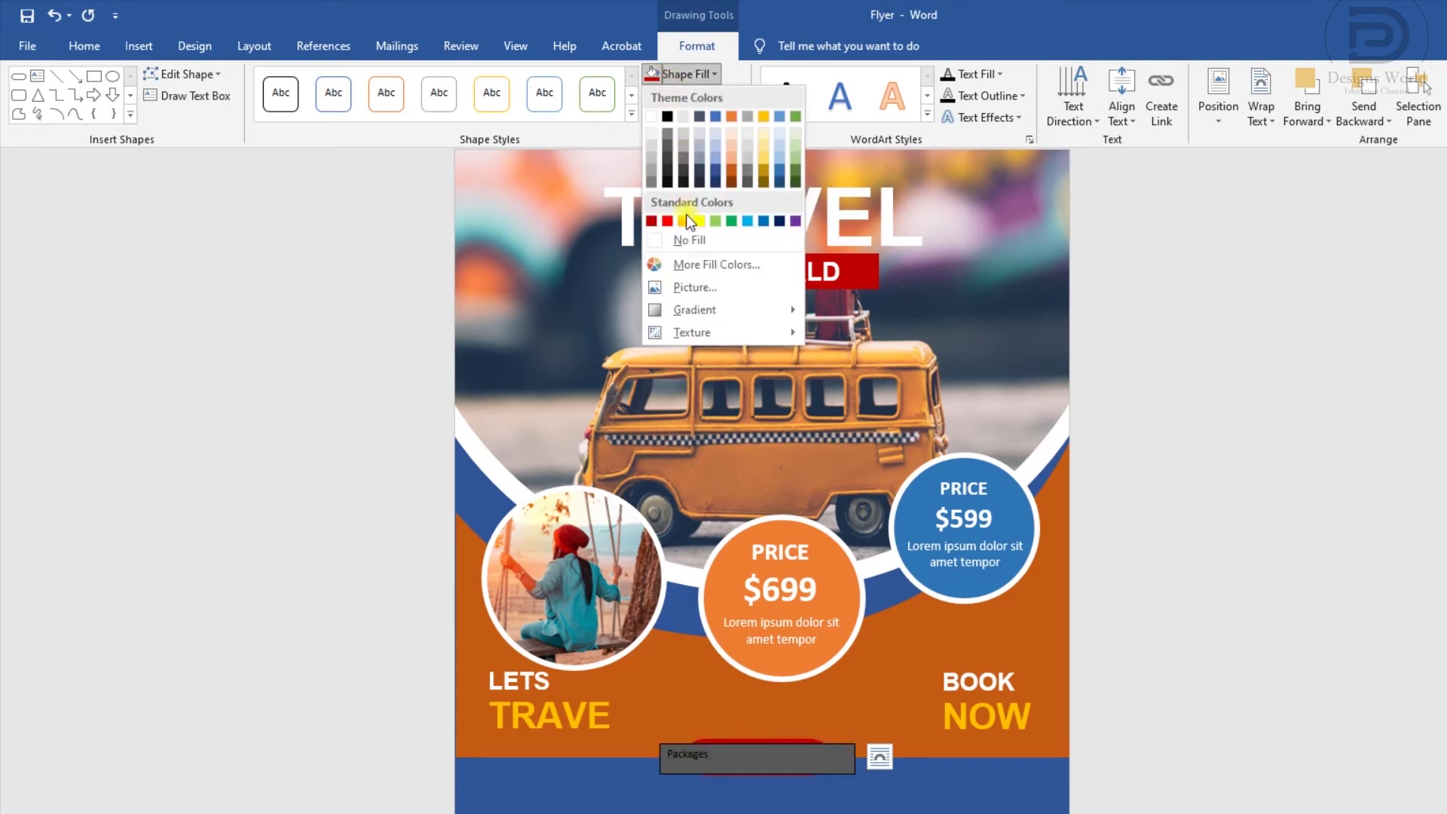
pyautogui.click(691, 239)
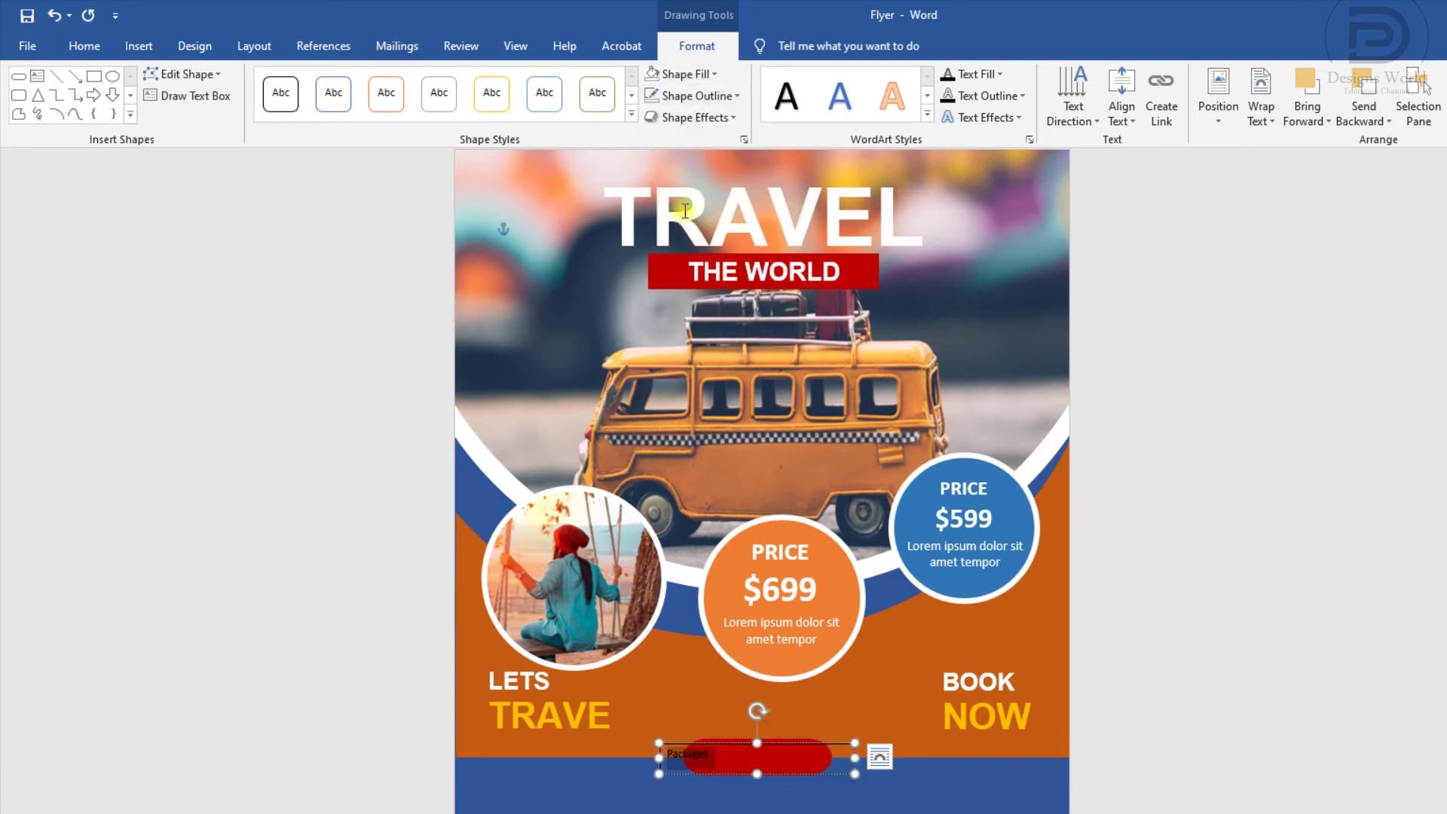
pyautogui.click(671, 100)
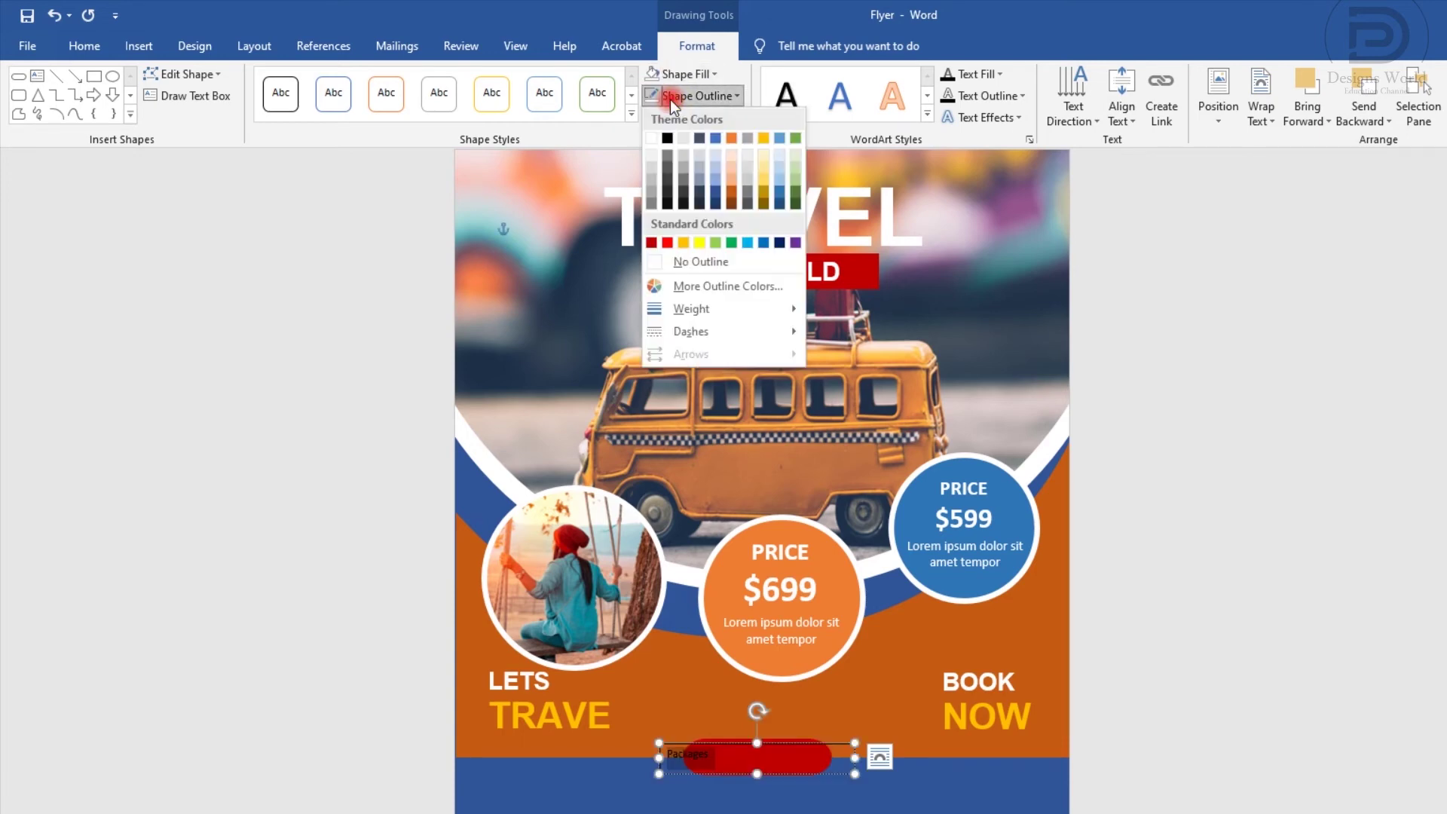
pyautogui.click(675, 267)
# Format Packages as Arial 20, bold, centred and white, aligned on the red pill
pyautogui.click(89, 46)
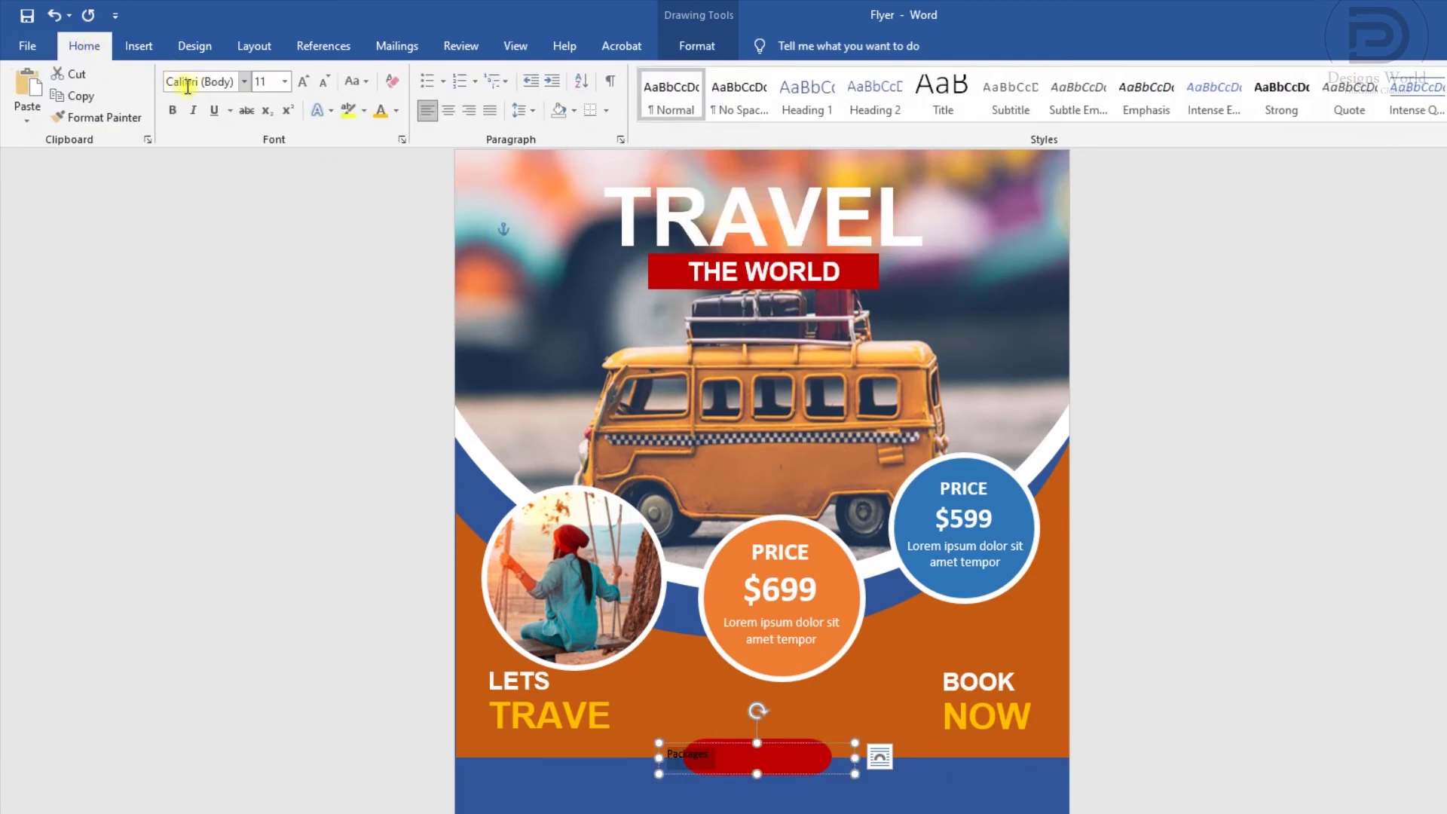
pyautogui.click(203, 81)
pyautogui.write('Arial')
pyautogui.click(262, 83)
pyautogui.write('20')
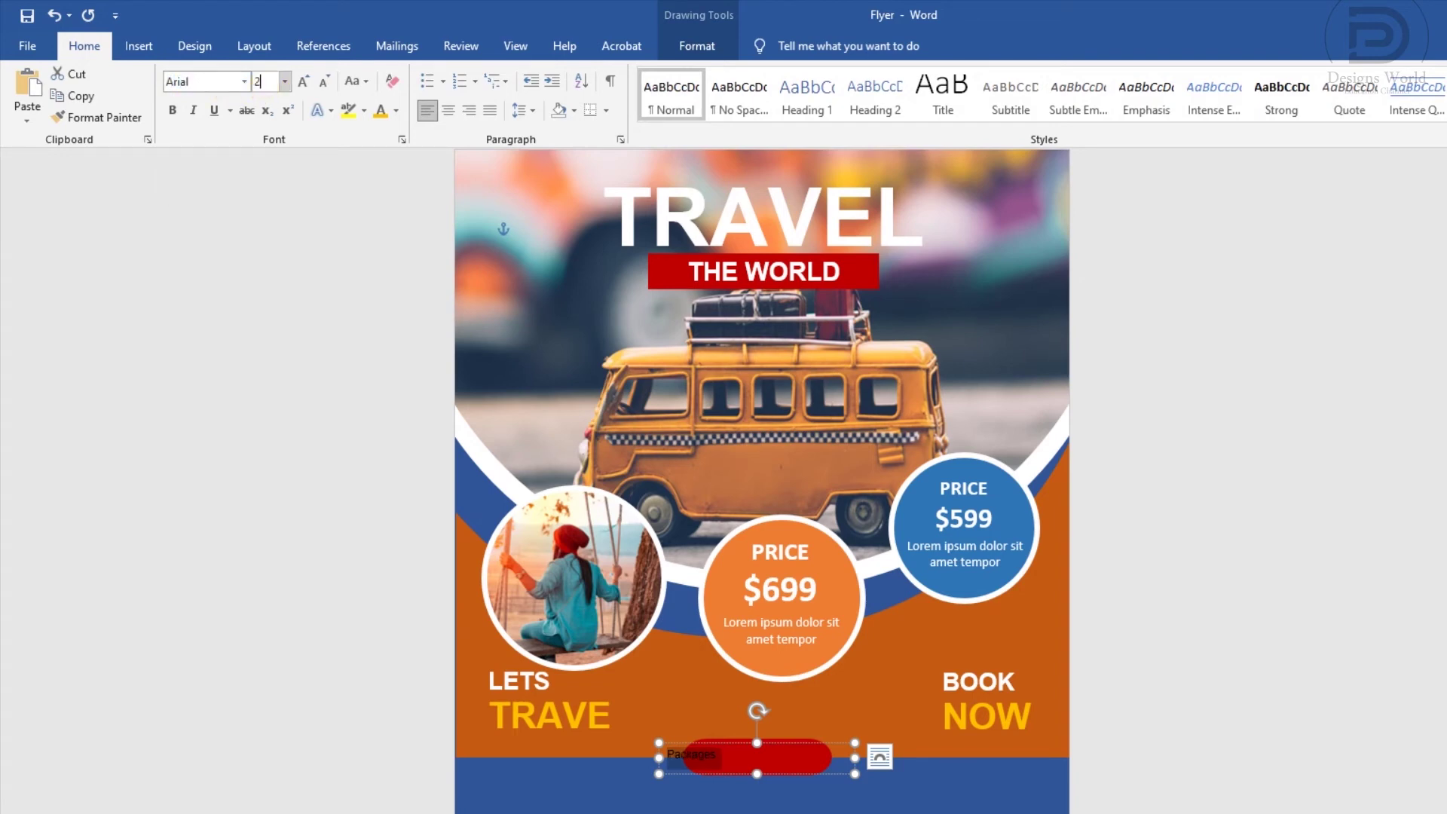
pyautogui.click(183, 113)
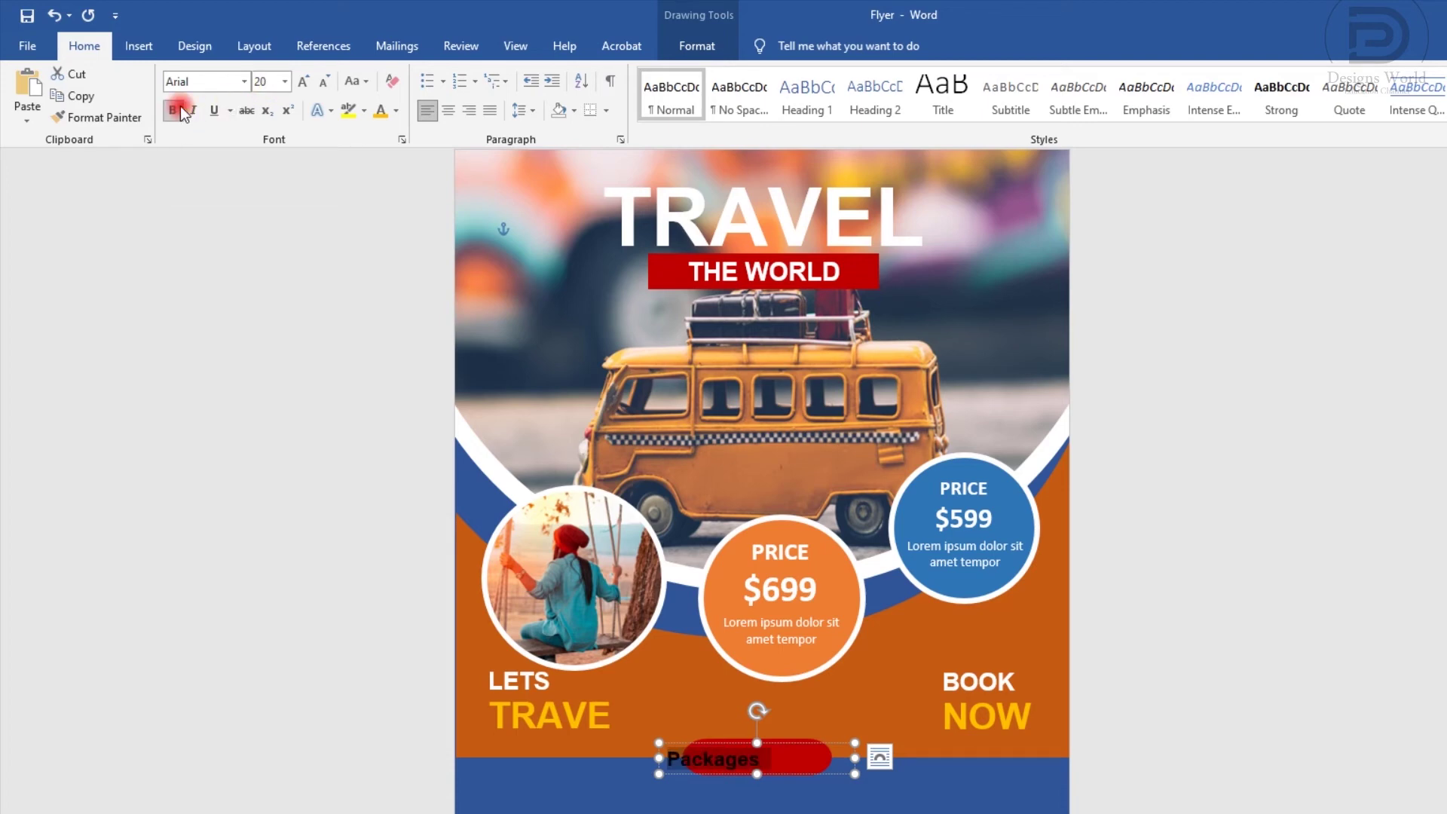
pyautogui.click(447, 111)
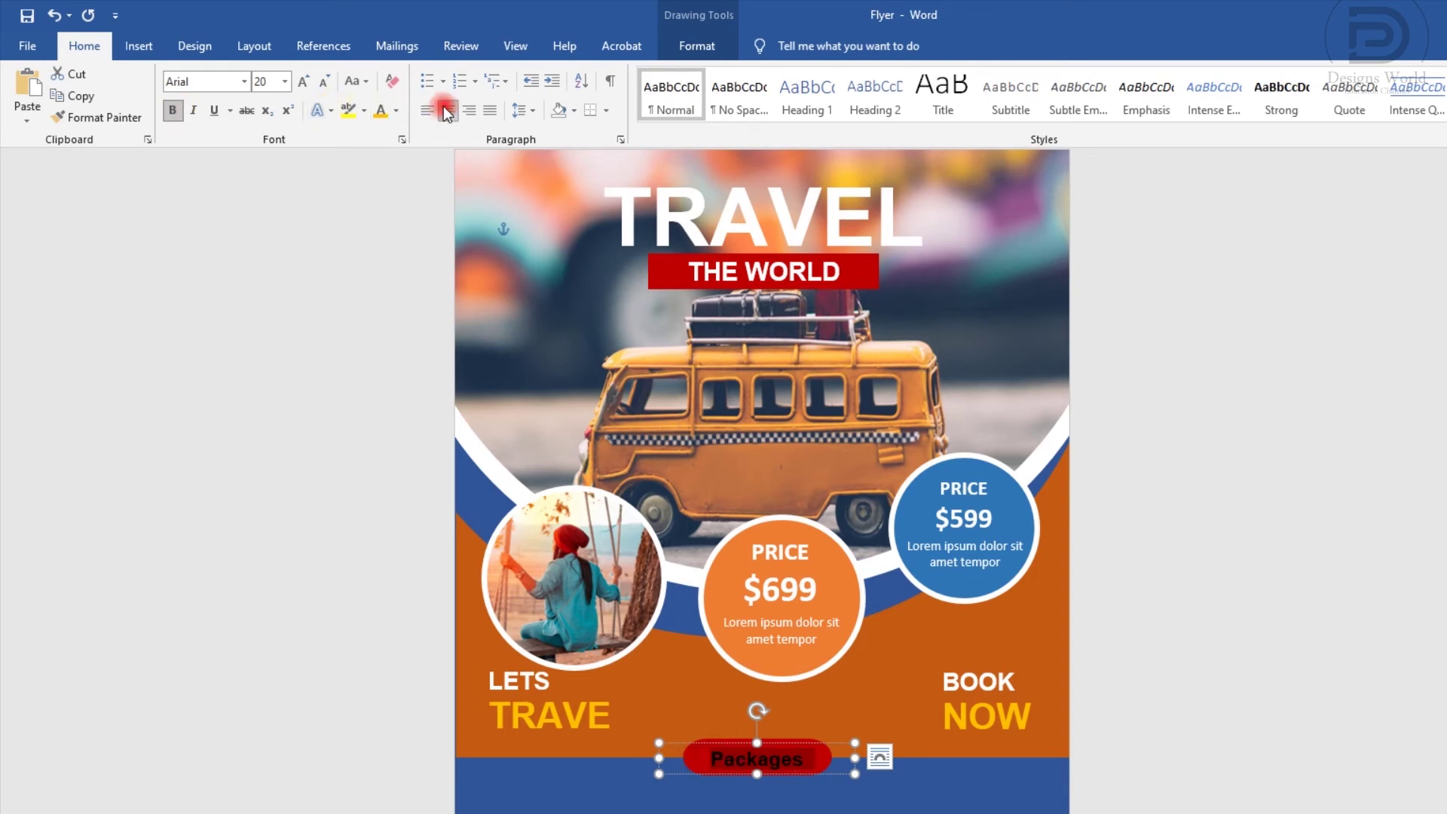
pyautogui.click(395, 114)
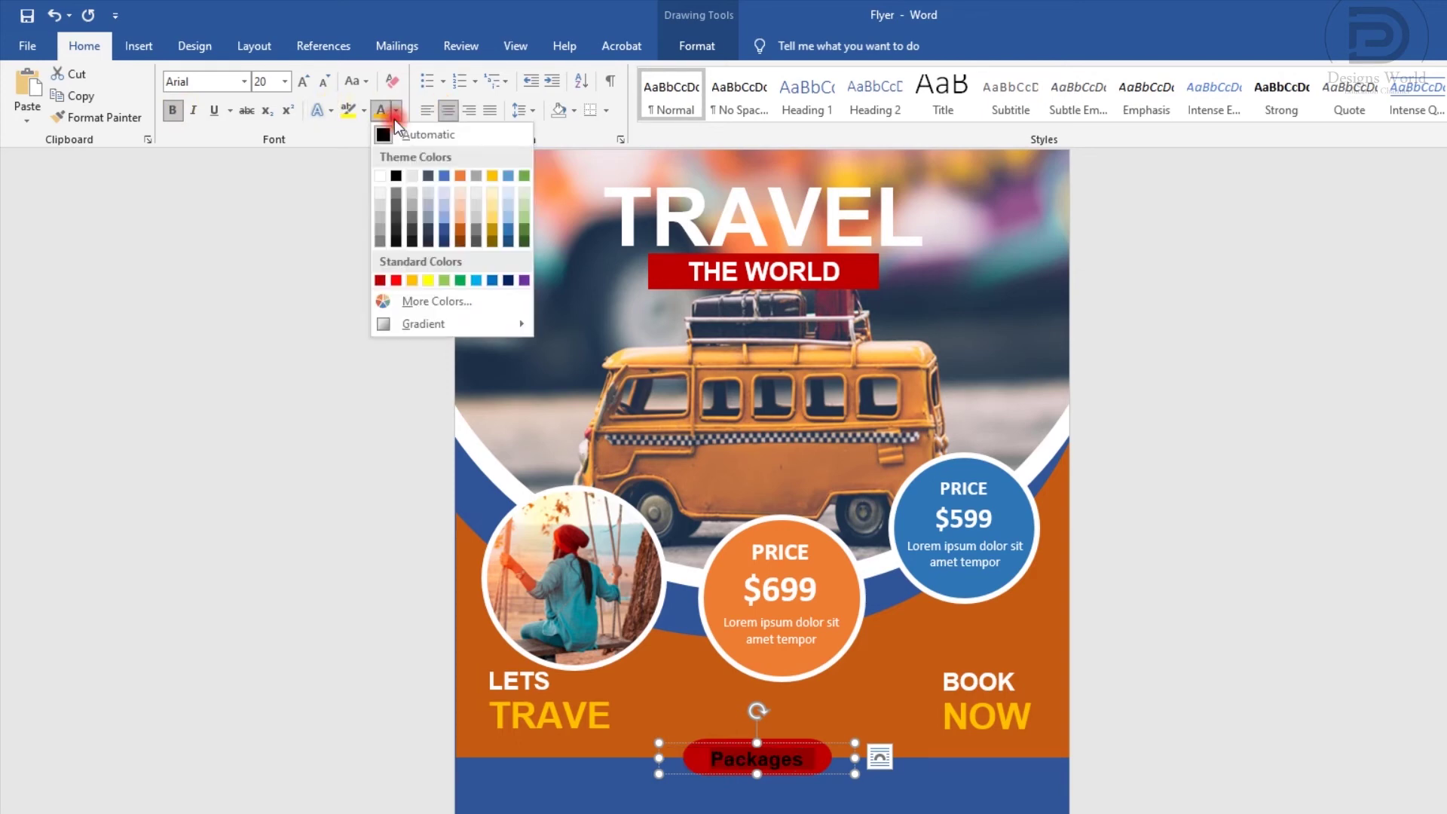
pyautogui.click(381, 176)
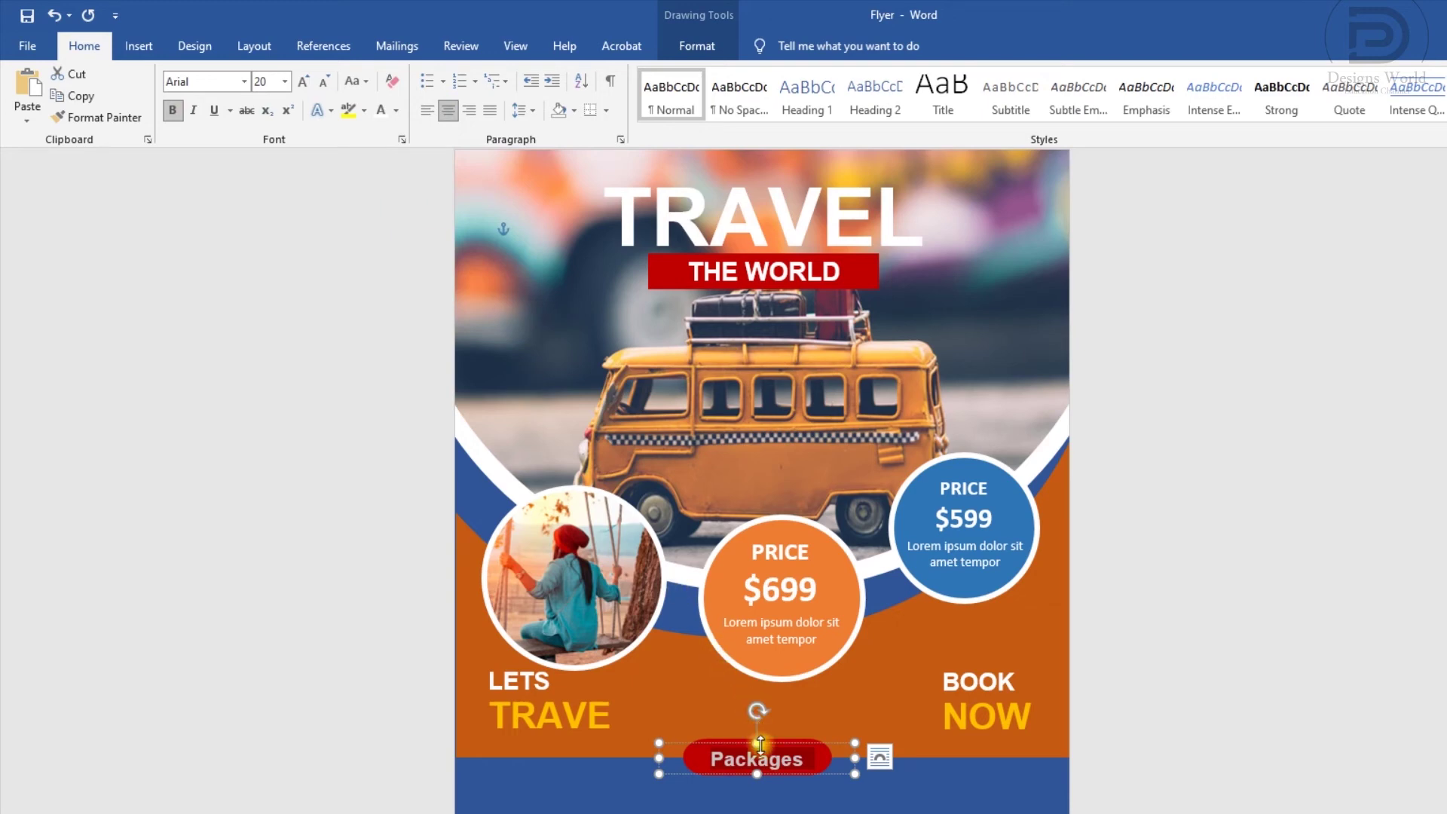
pyautogui.moveTo(777, 749); pyautogui.dragTo(780, 747)
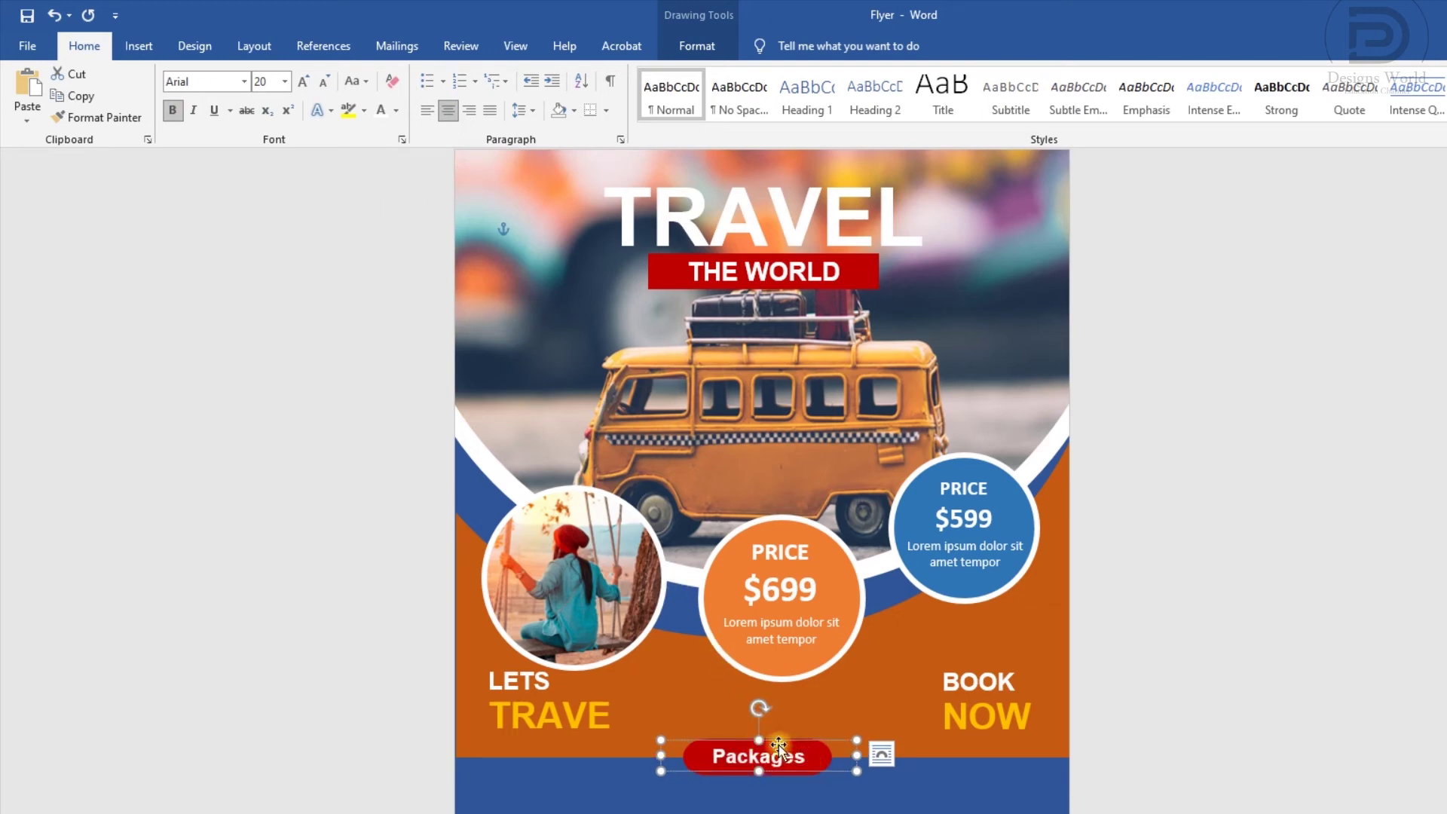
pyautogui.click(136, 46)
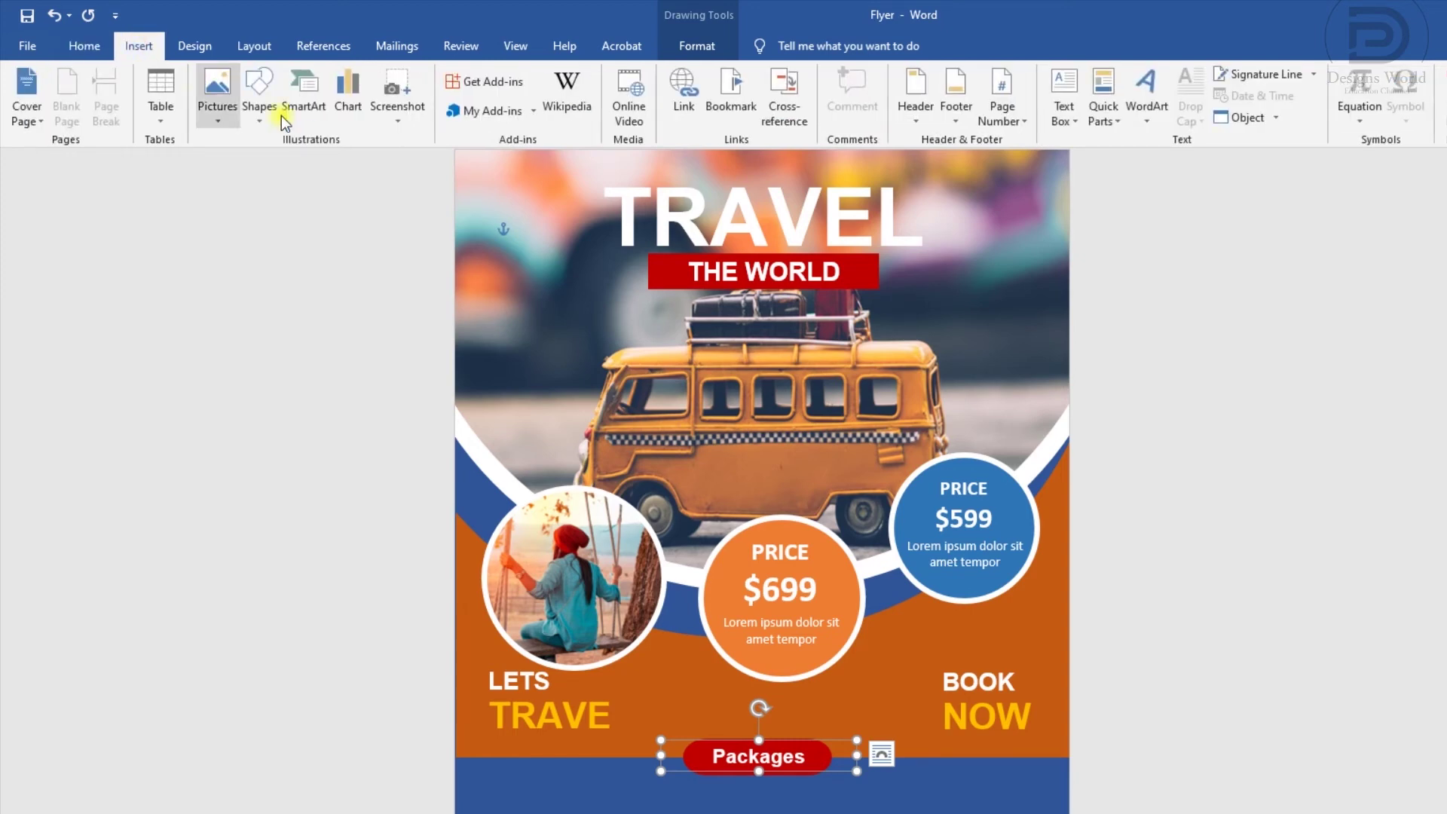
# Draw a text box on the left of the blue band and paste in the YOUR TITLE and Lorem ipsum text
pyautogui.click(1064, 102)
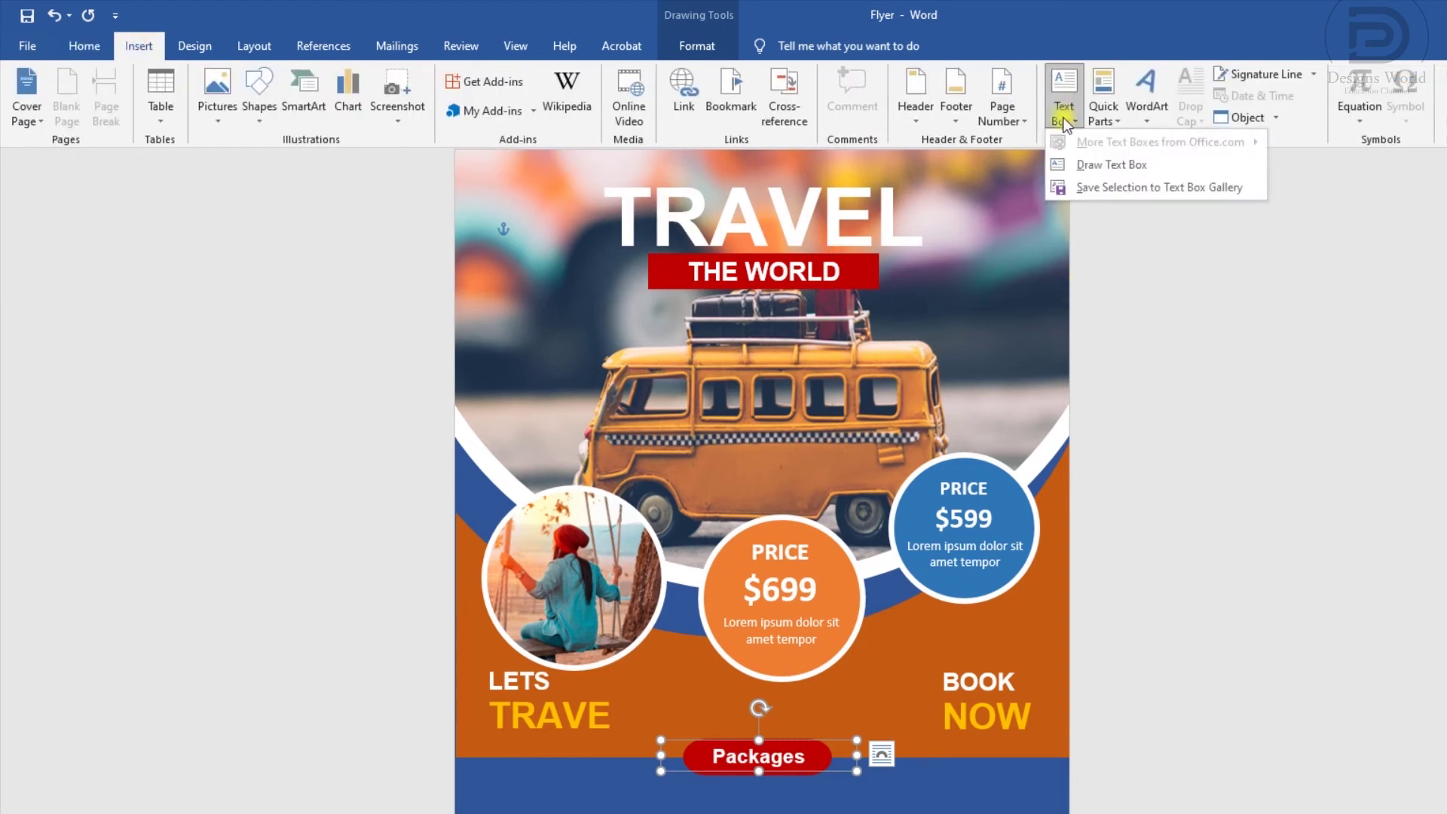
pyautogui.click(1113, 164)
pyautogui.scroll(-3, 467, 694)
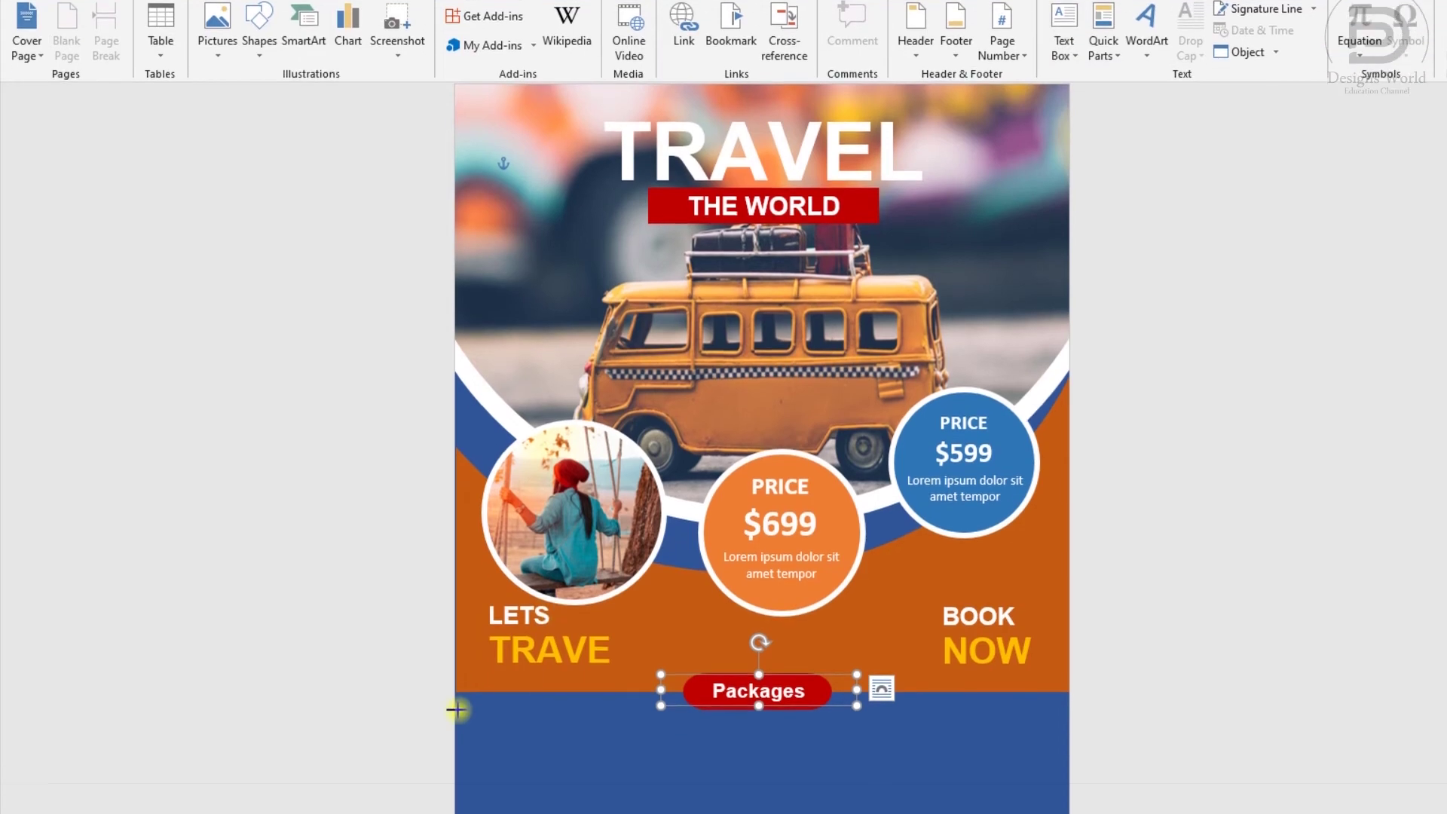
pyautogui.moveTo(478, 667); pyautogui.dragTo(625, 776)
pyautogui.hotkey('alt', 'Tab')
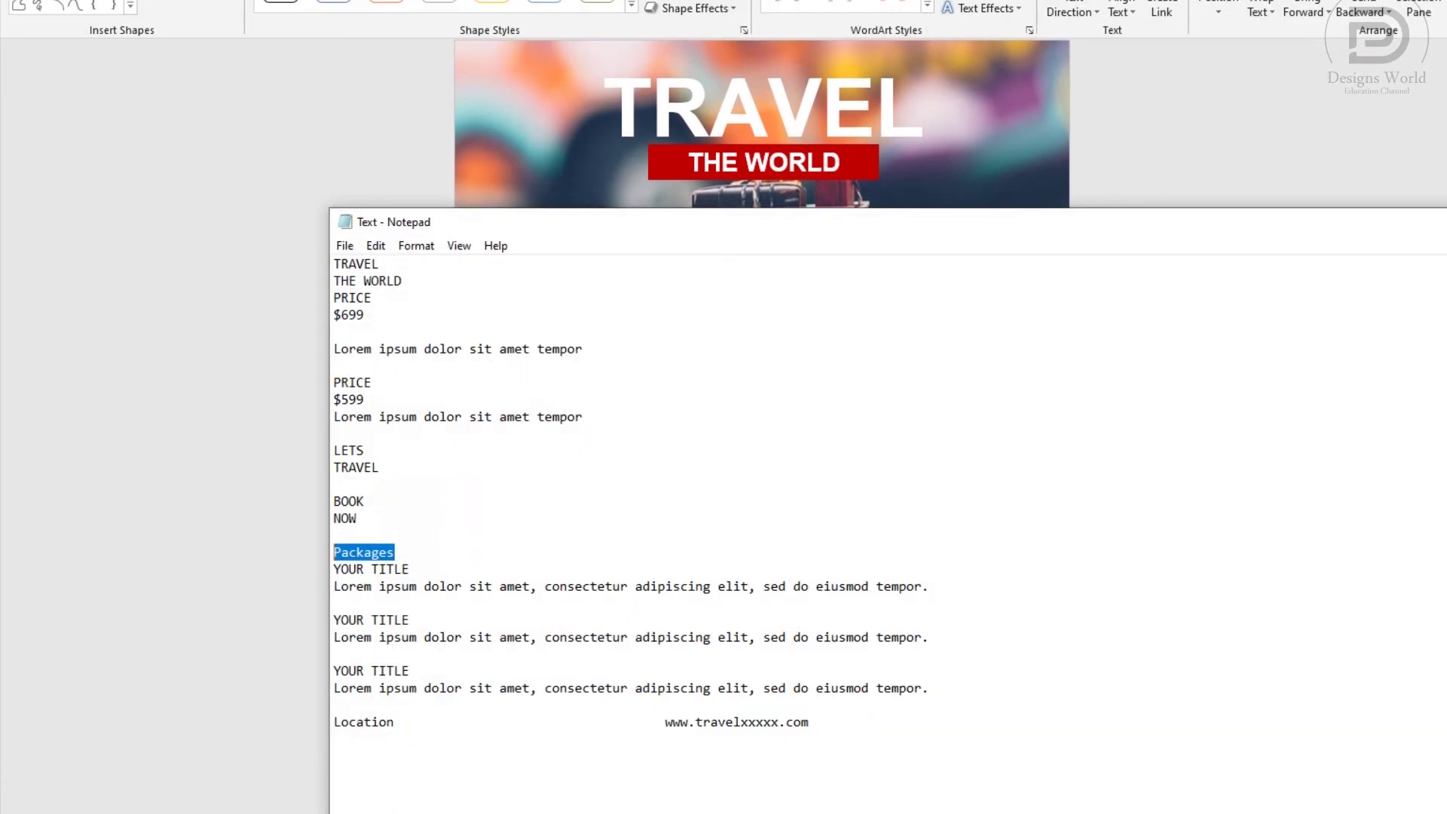
pyautogui.moveTo(333, 567); pyautogui.dragTo(954, 587)
pyautogui.hotkey('ctrl', 'c')
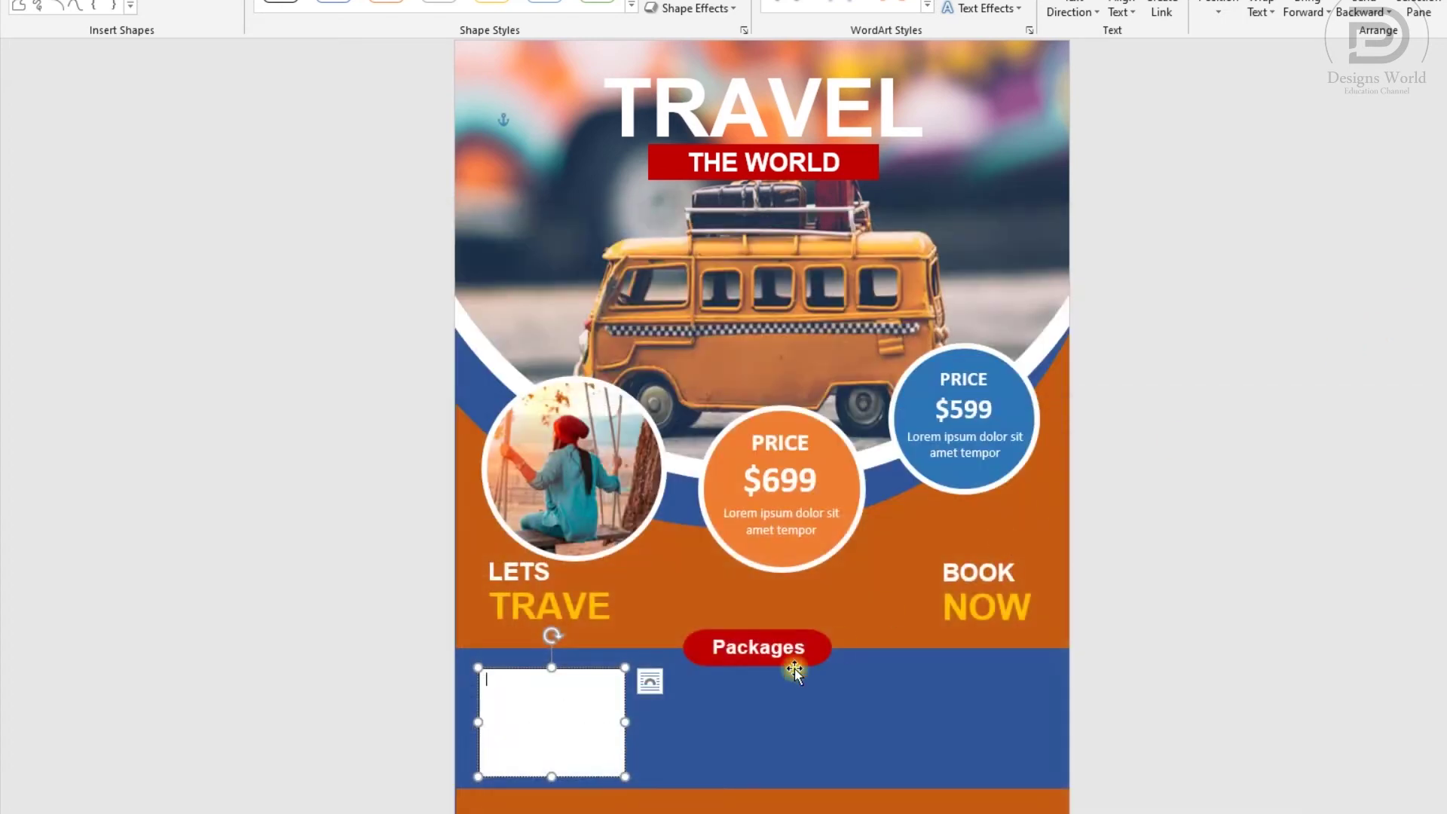
pyautogui.click(531, 712)
pyautogui.hotkey('ctrl', 'v')
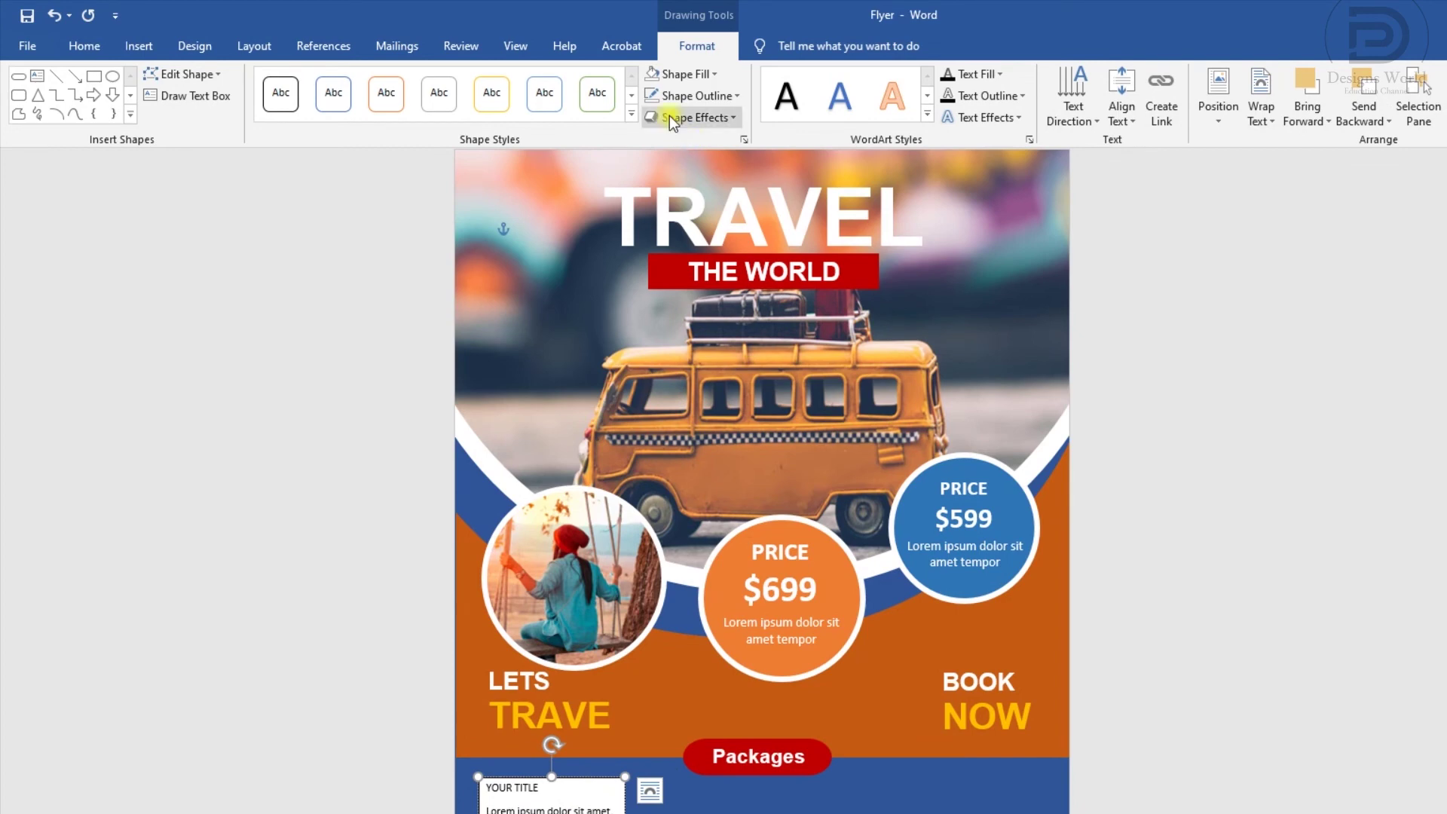
# Remove the text box's white fill and centre all its text
pyautogui.click(653, 75)
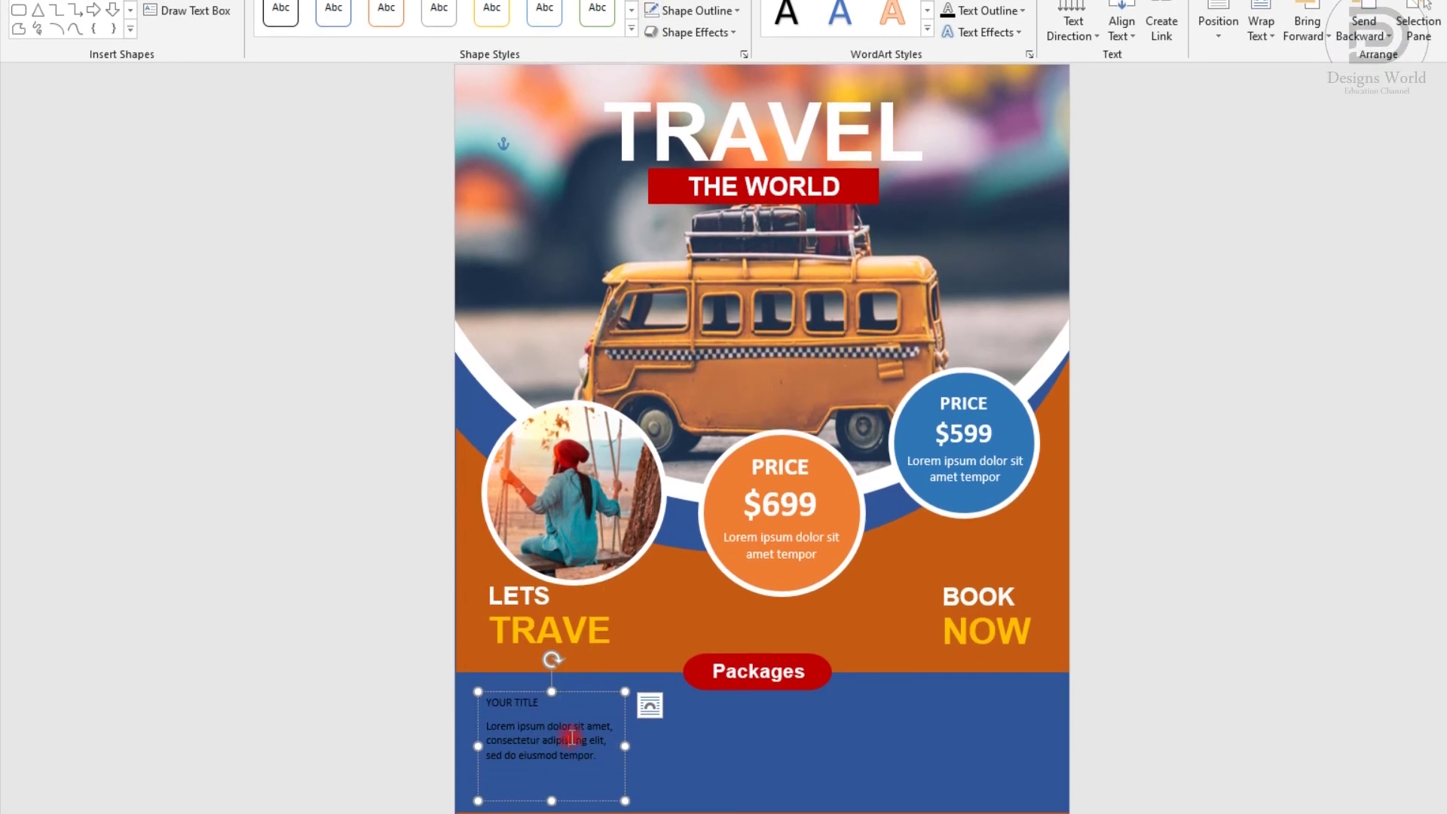
pyautogui.hotkey('ctrl', 'a')
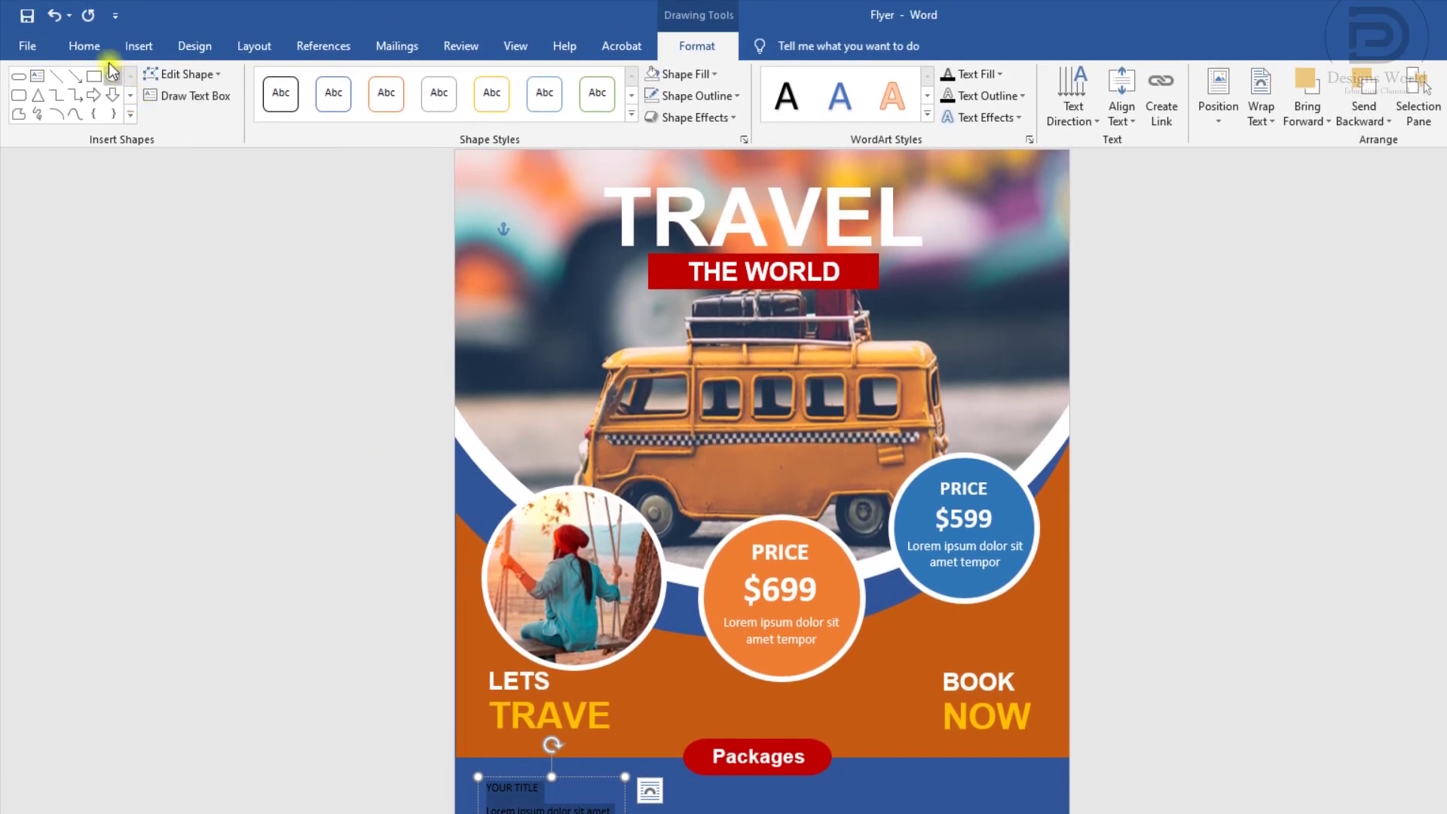
pyautogui.click(97, 48)
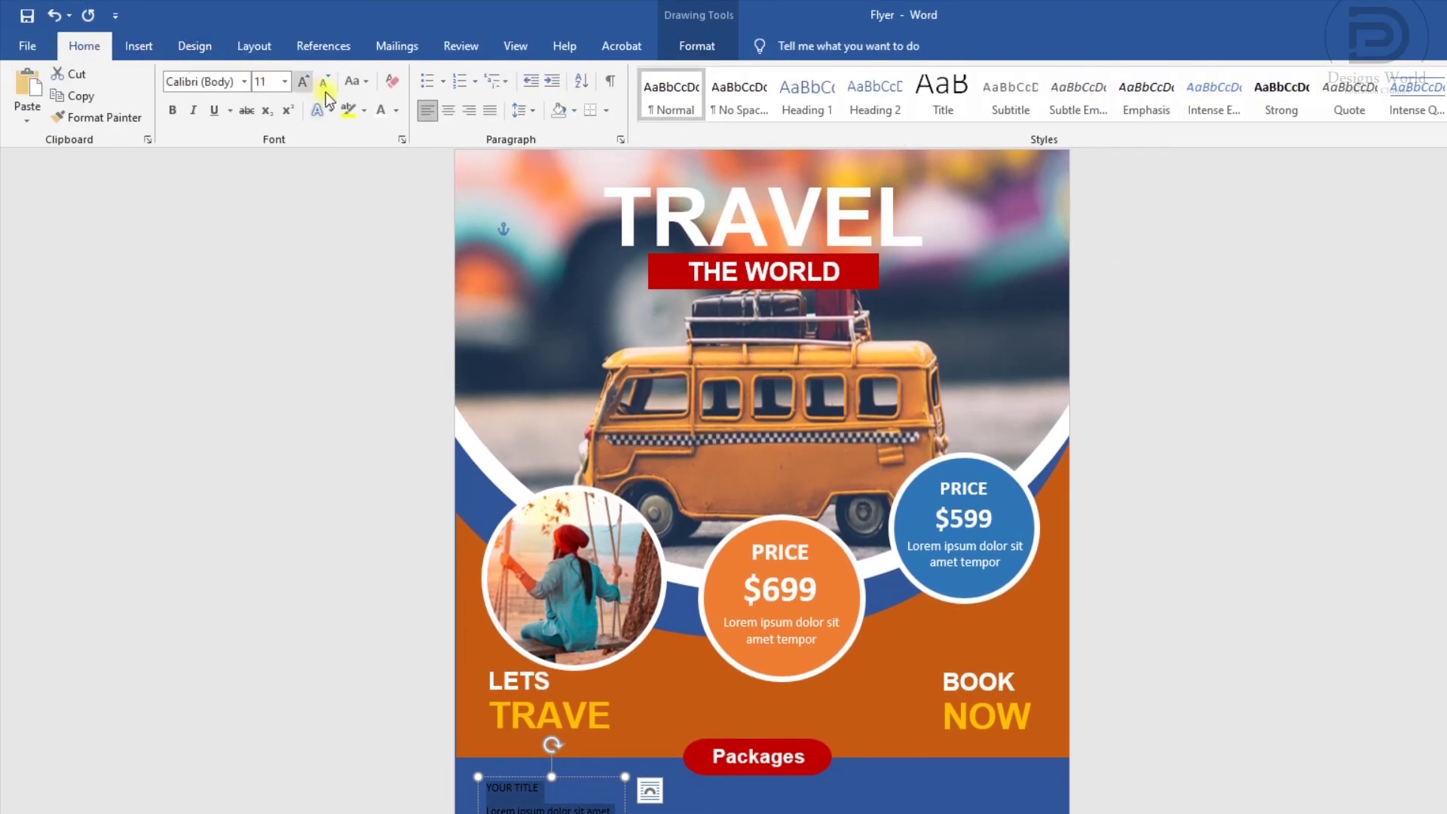
pyautogui.click(446, 111)
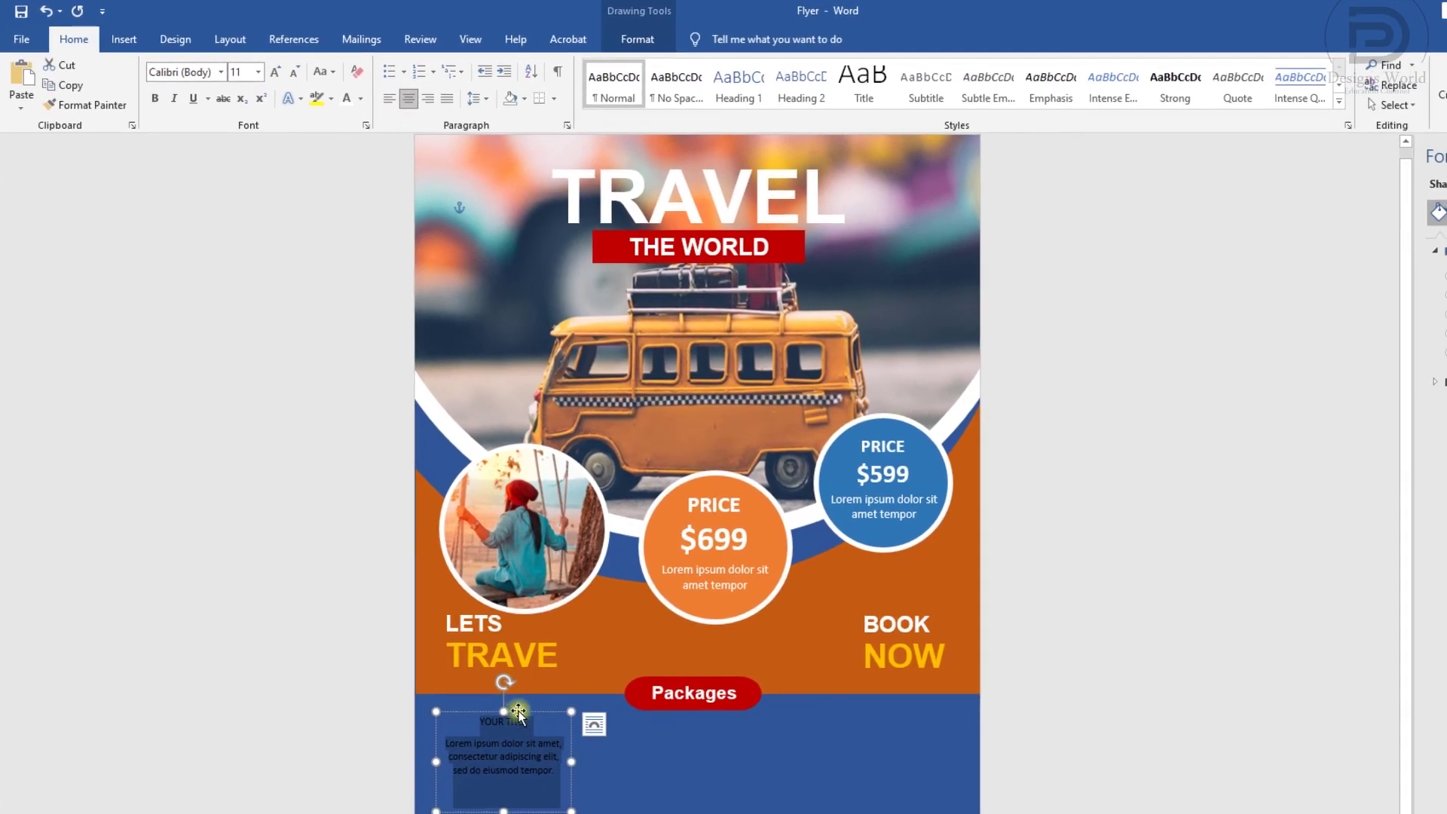
# Make the YOUR TITLE heading 16 pt bold
pyautogui.click(538, 718)
pyautogui.moveTo(539, 718); pyautogui.dragTo(476, 722)
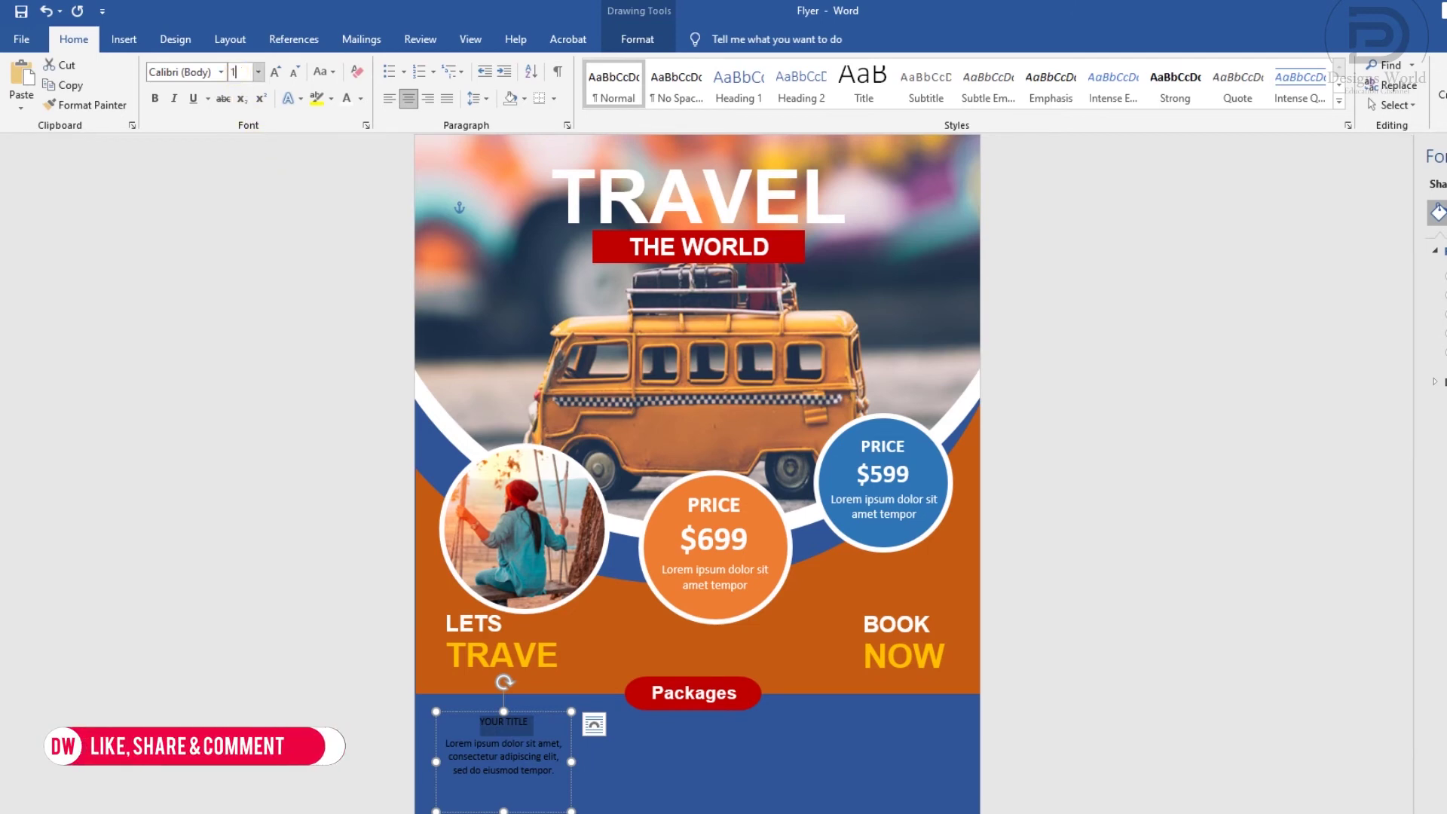
pyautogui.click(246, 70)
pyautogui.write('6')
pyautogui.press('Return')
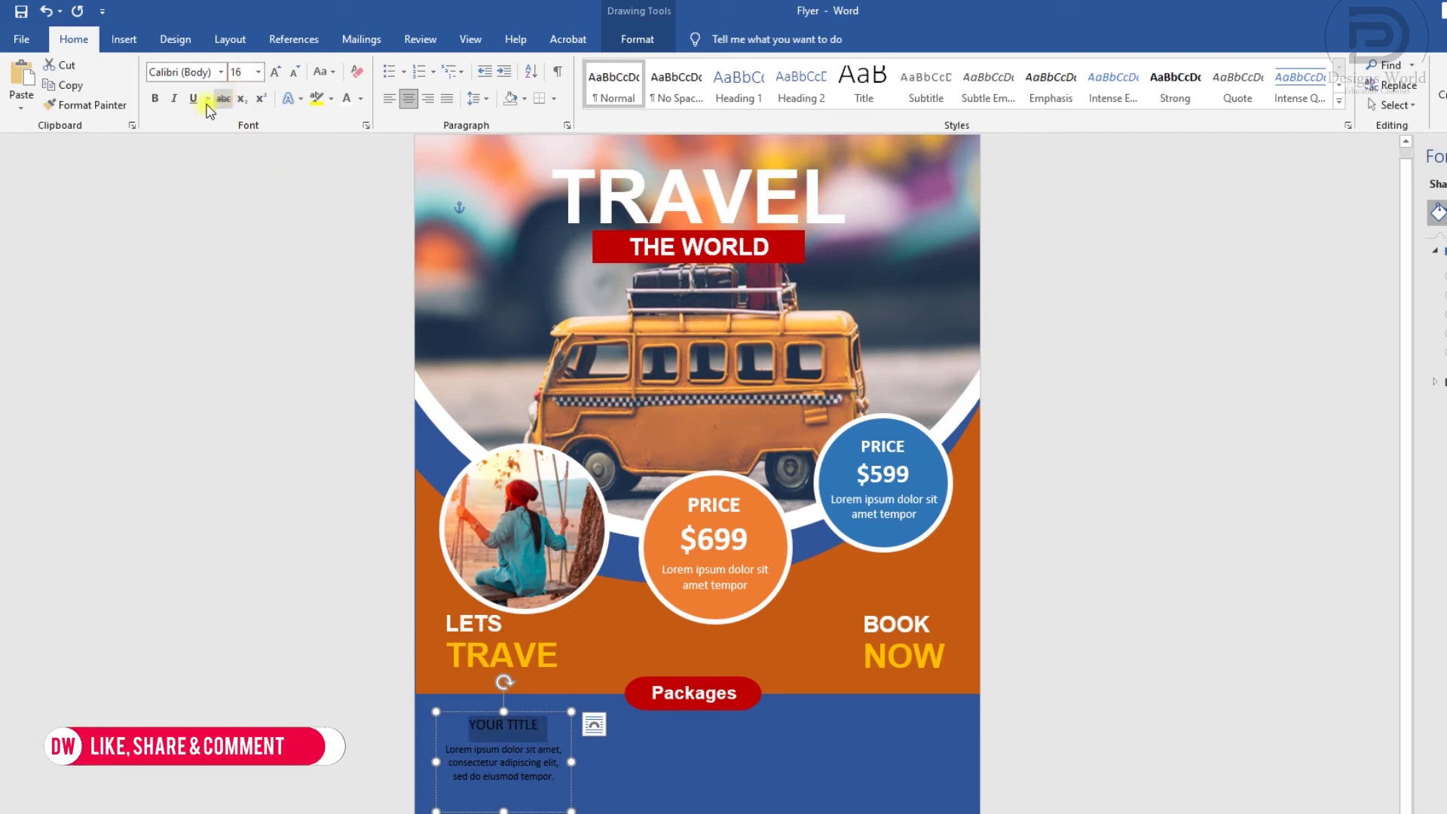
pyautogui.click(155, 100)
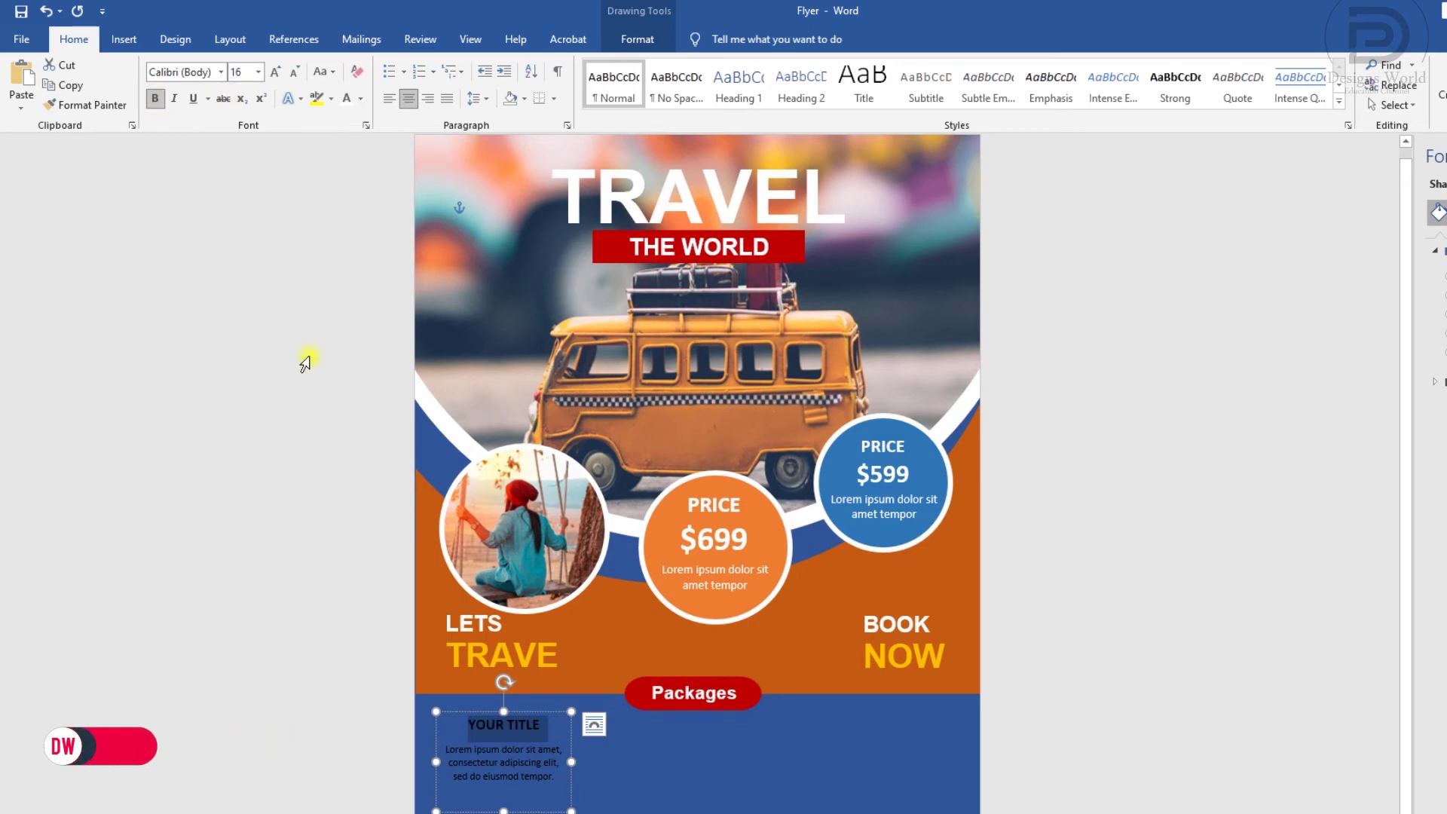
pyautogui.moveTo(558, 792); pyautogui.dragTo(451, 753)
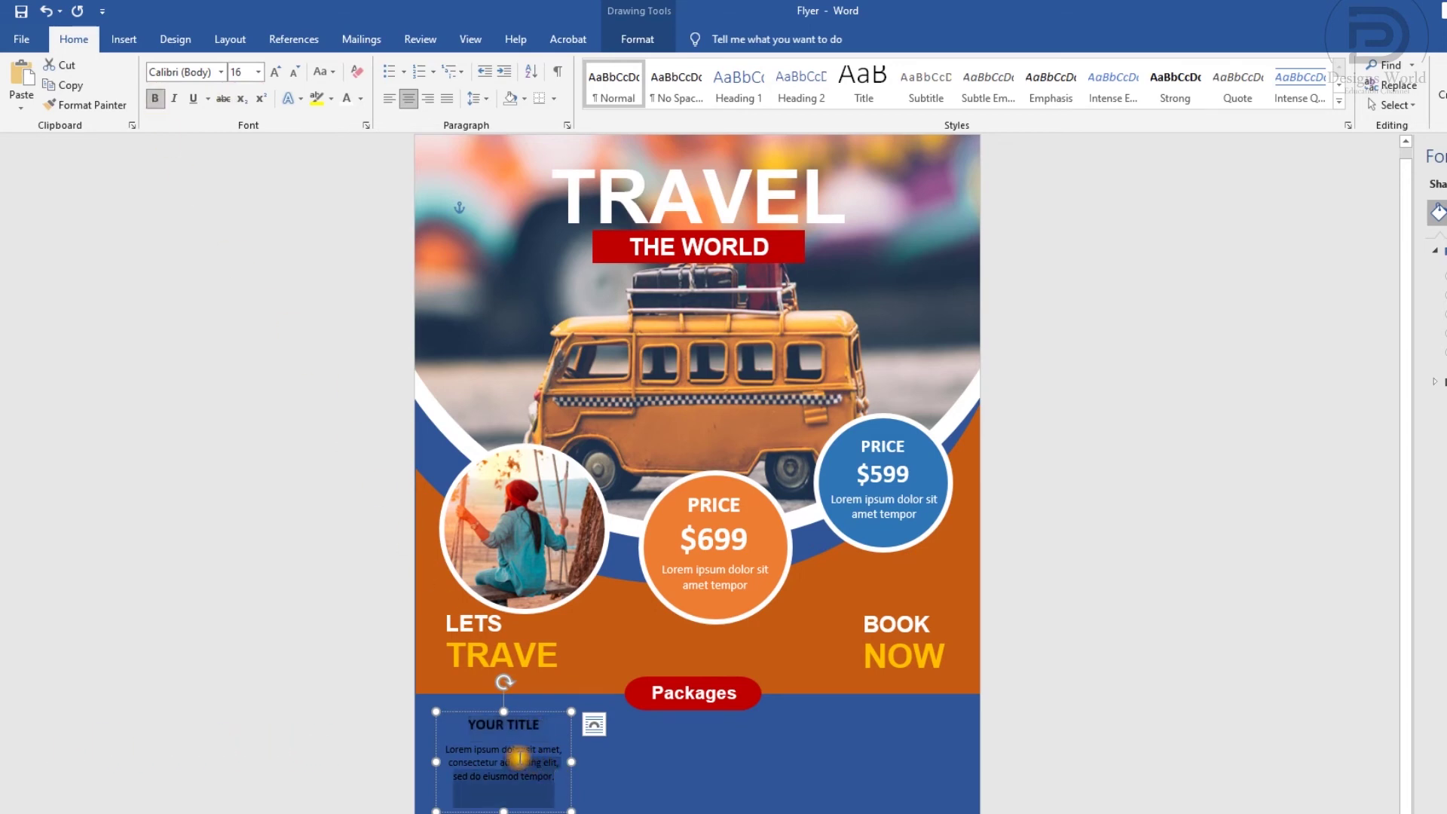
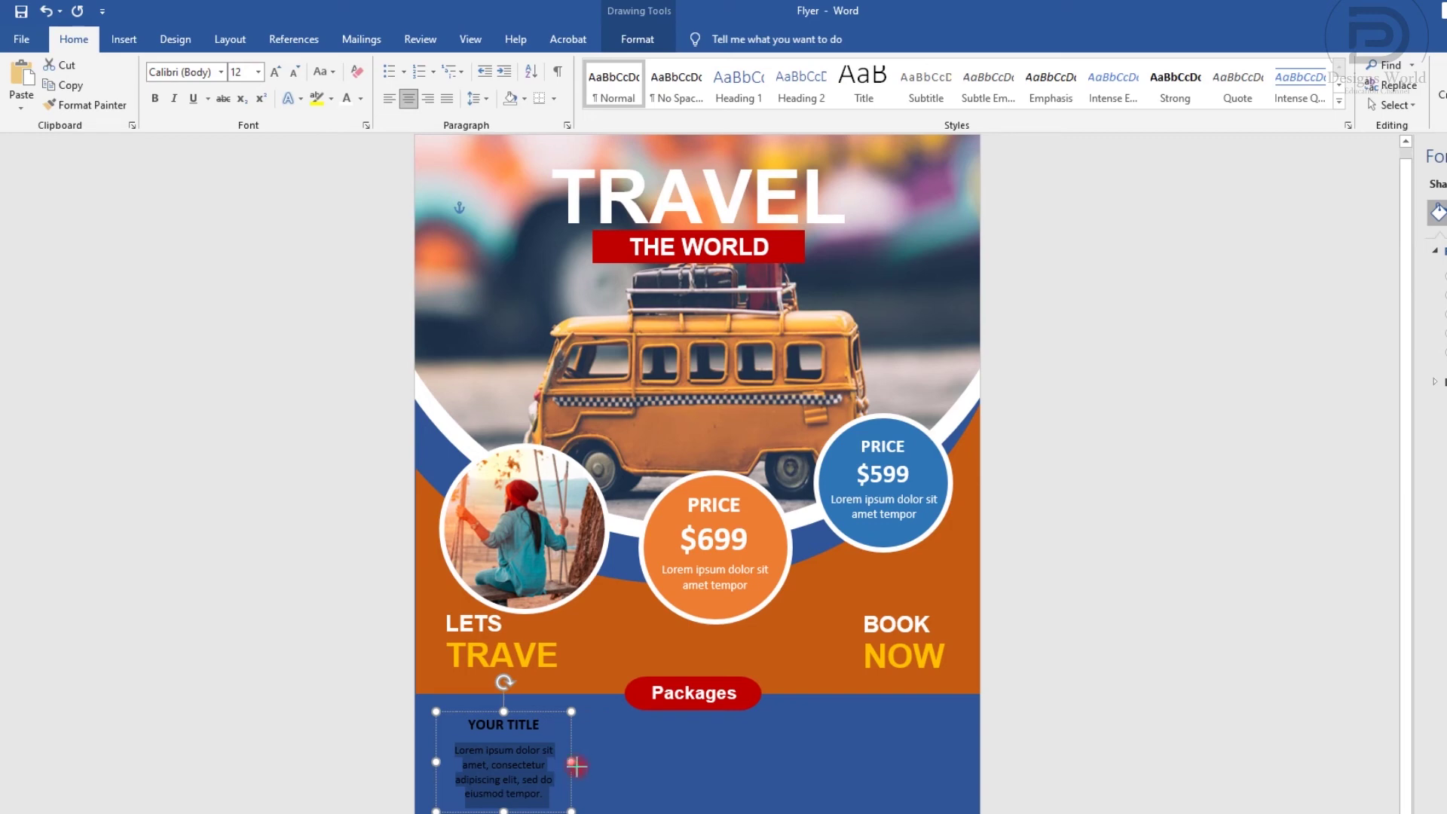
# Widen the YOUR TITLE box and make its text white, with tighter line spacing and no space after
pyautogui.moveTo(571, 762); pyautogui.dragTo(592, 770)
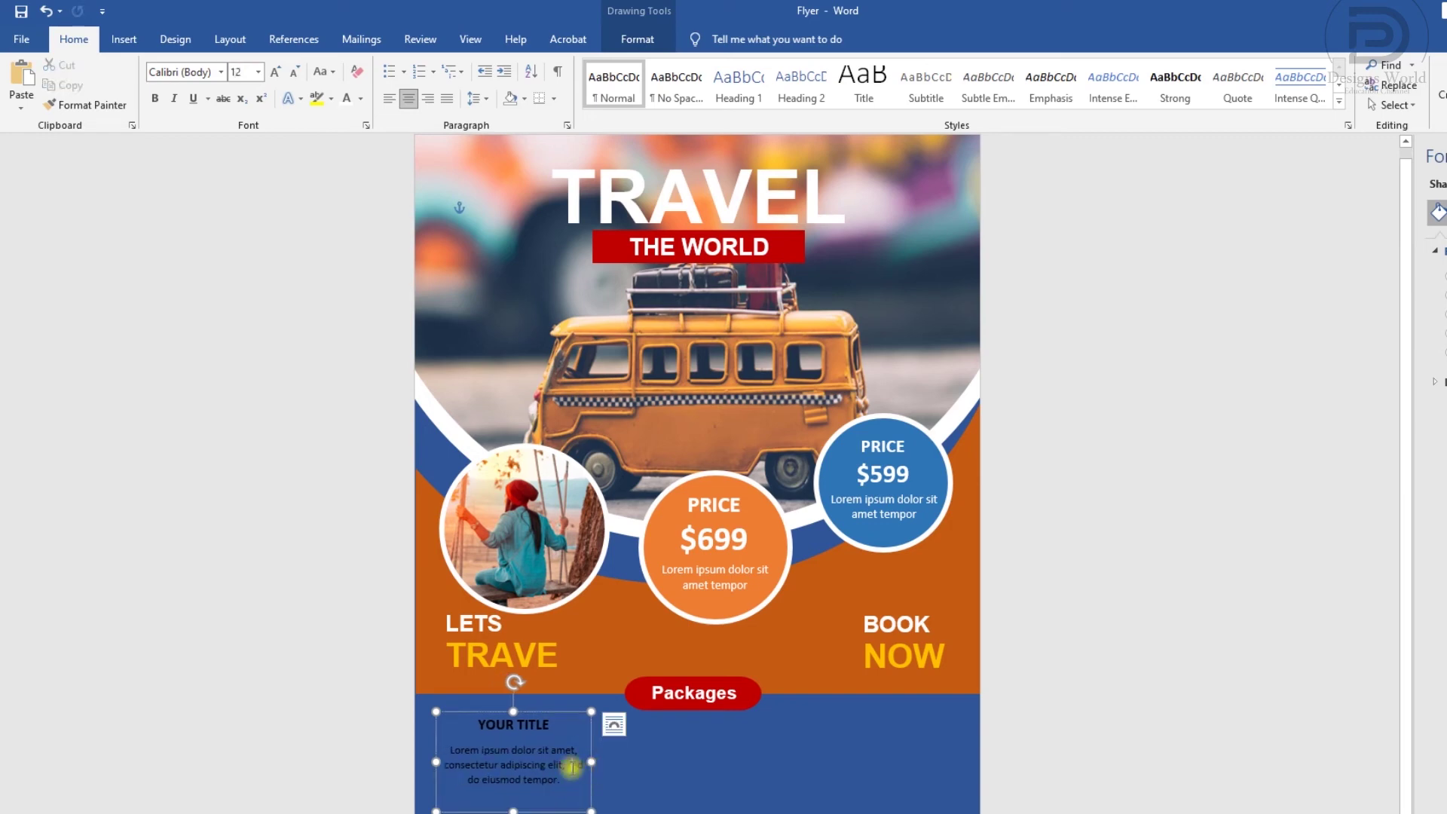
pyautogui.hotkey('ctrl', 'a')
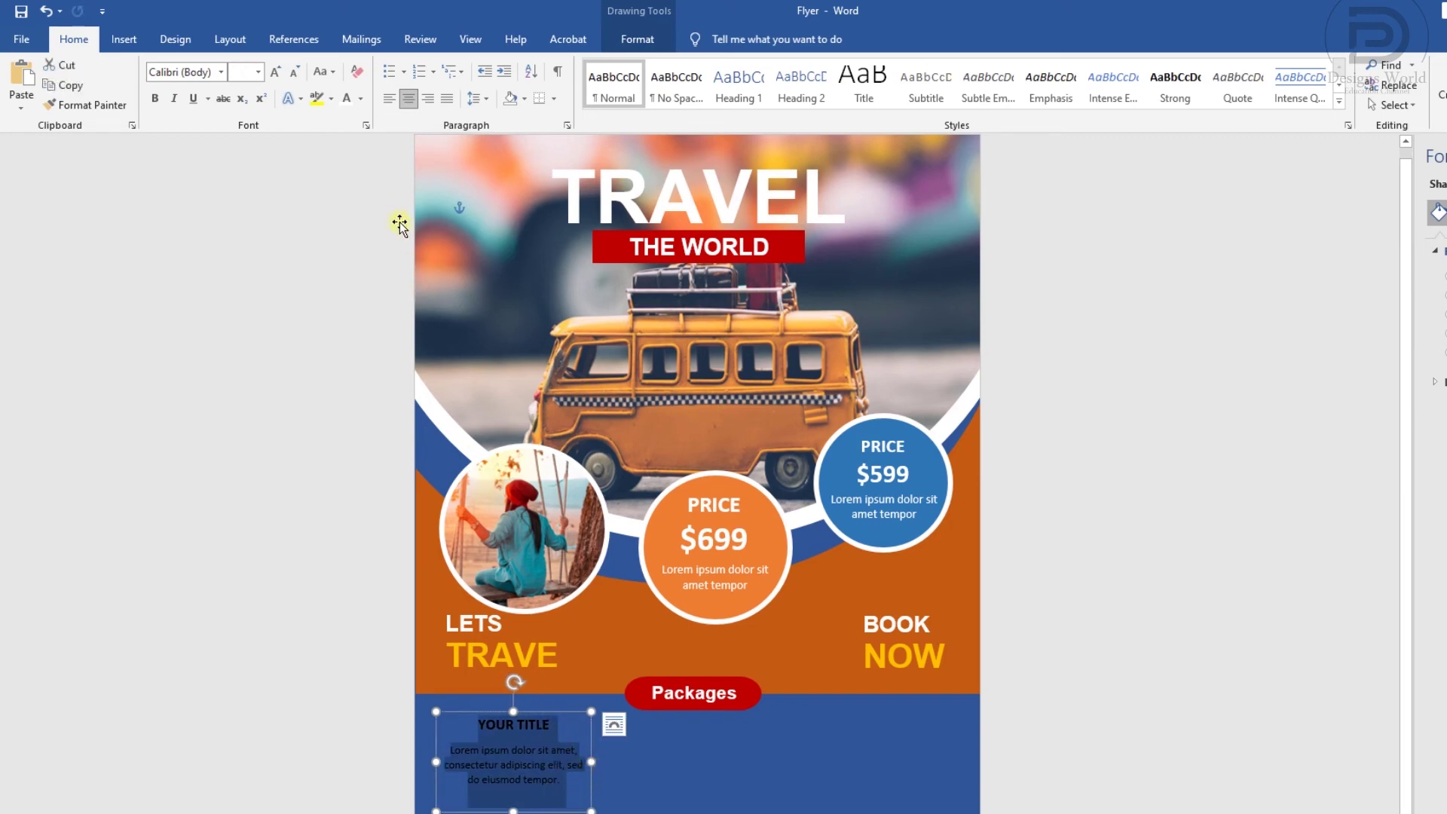
pyautogui.click(346, 98)
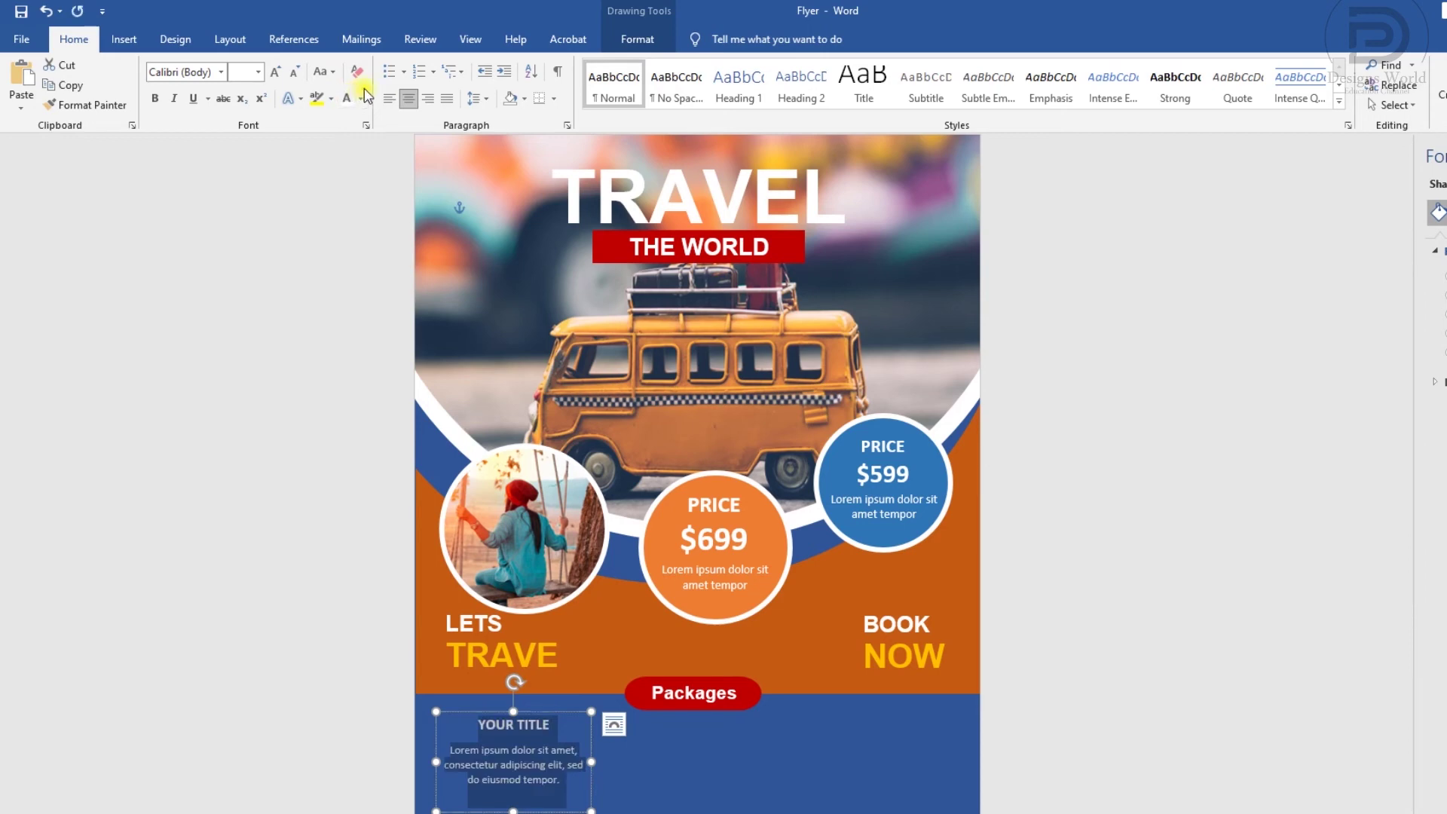
pyautogui.click(488, 109)
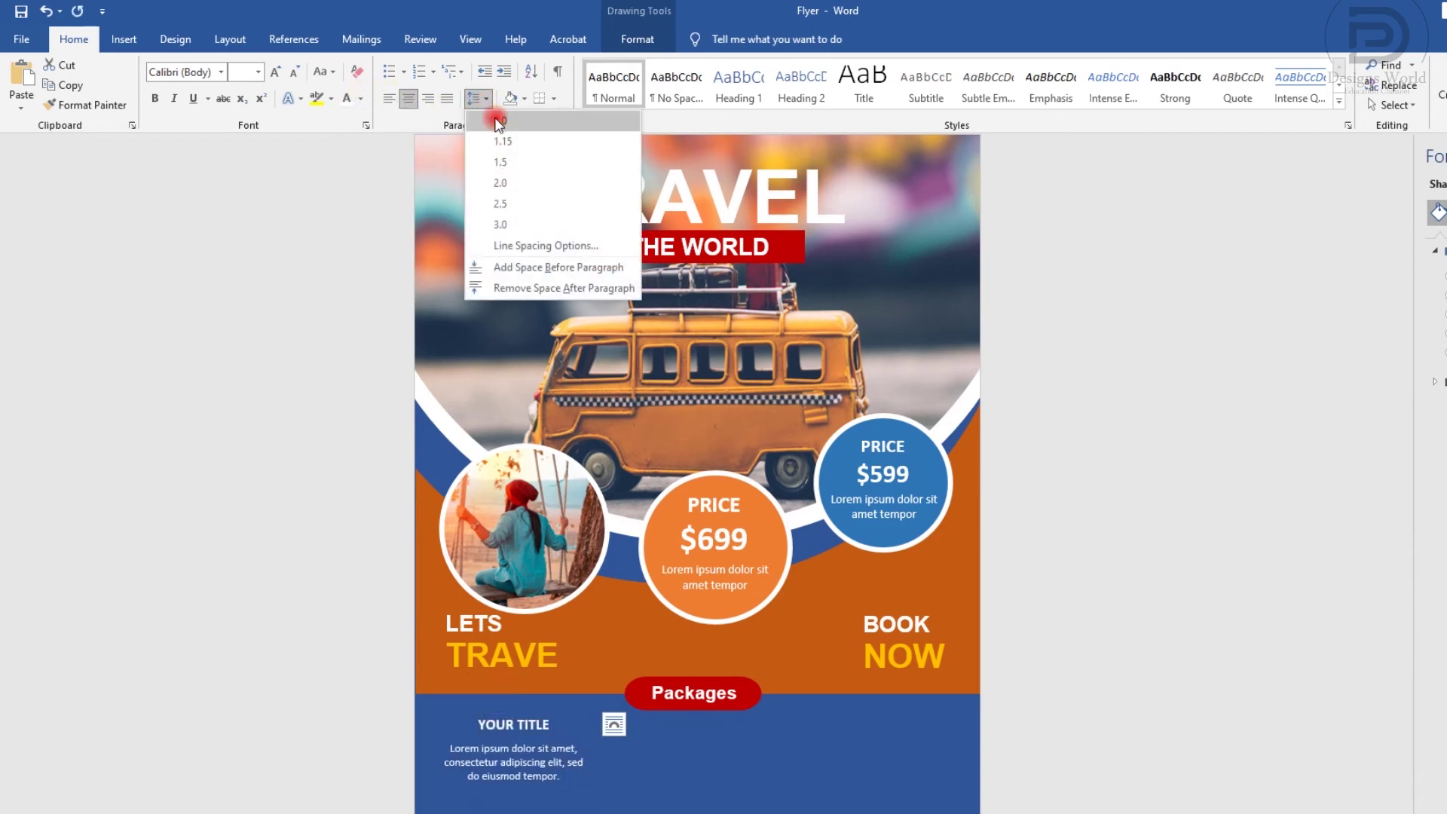
pyautogui.click(502, 121)
pyautogui.click(488, 105)
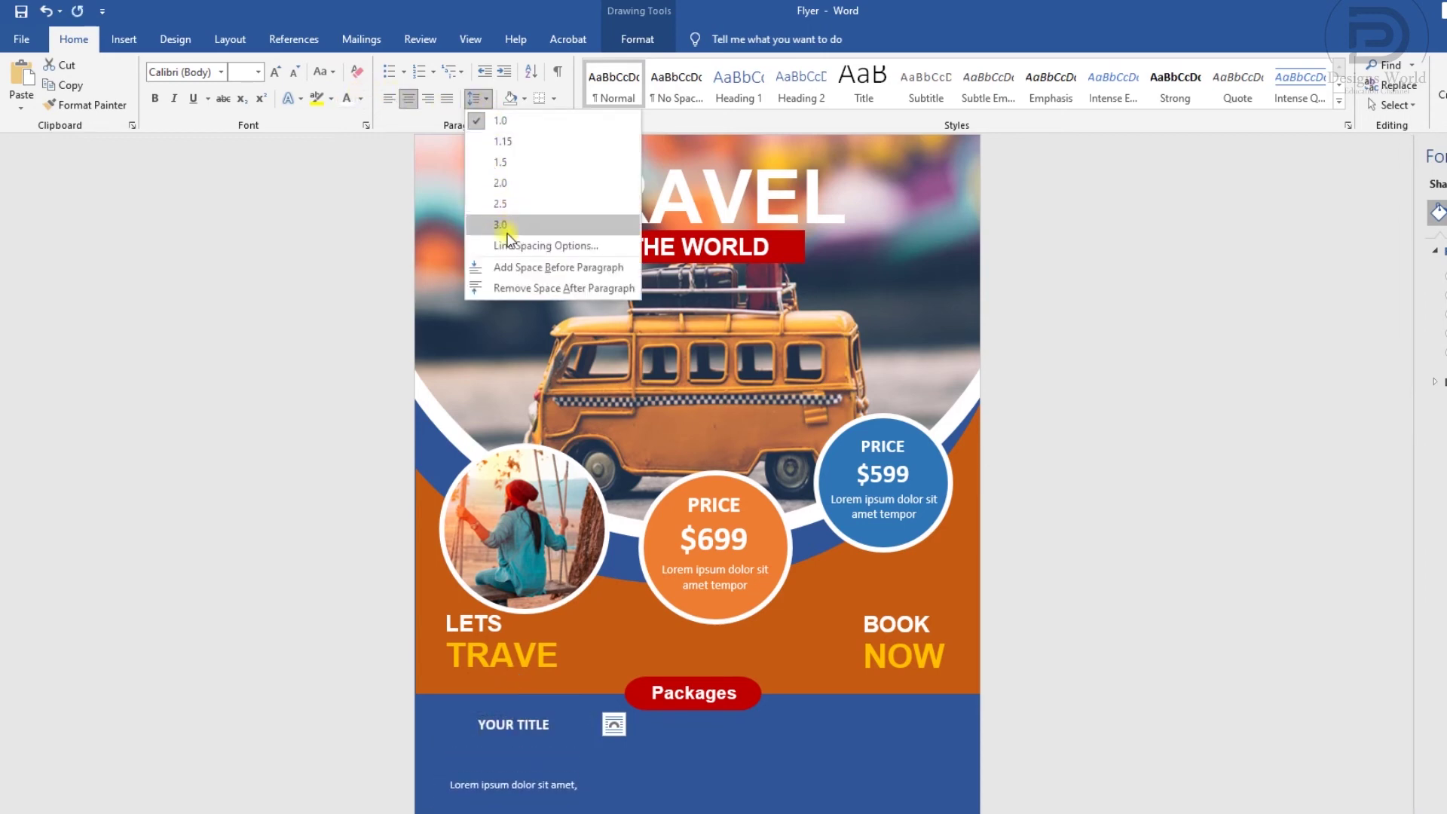
pyautogui.click(518, 285)
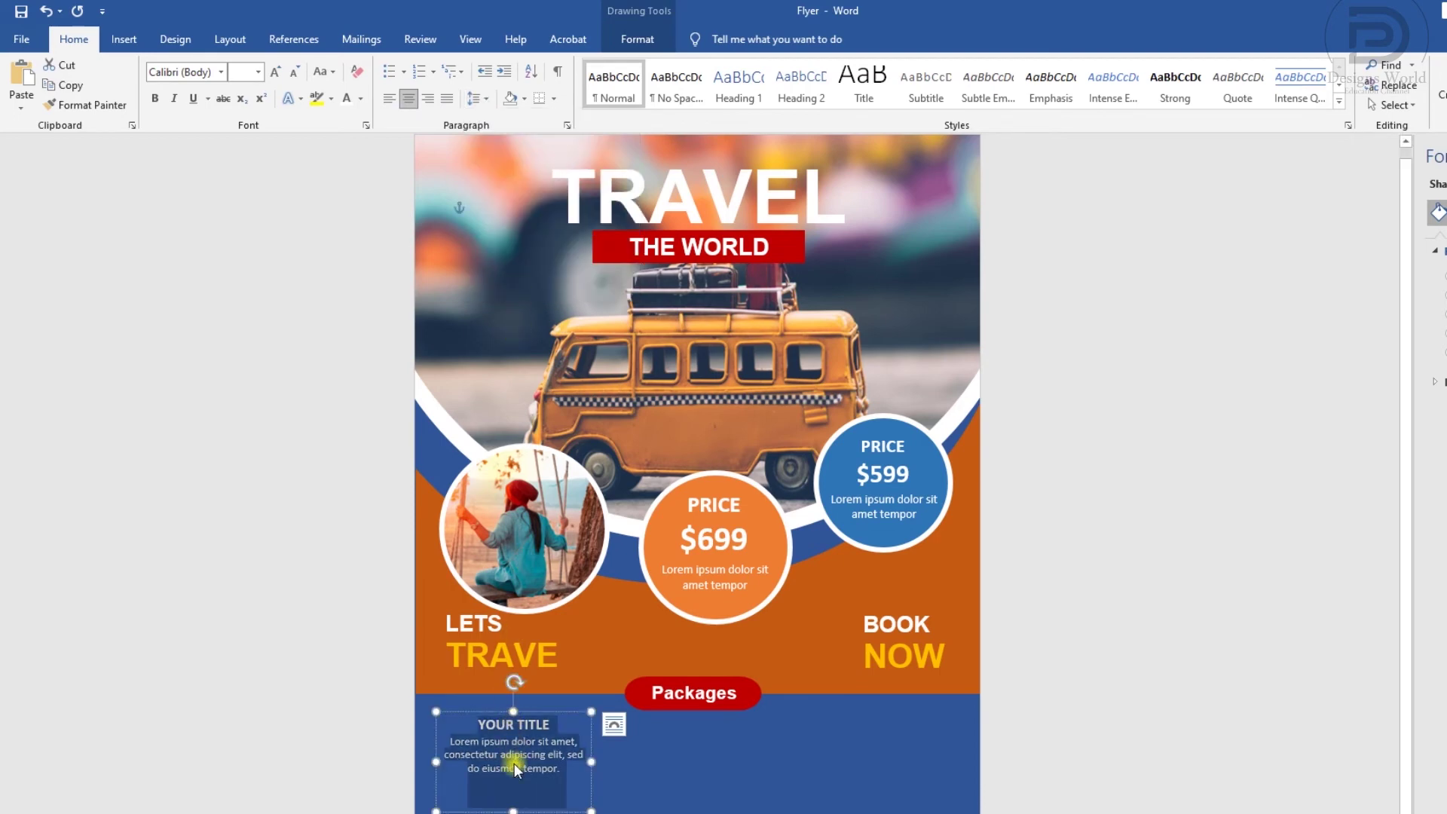
# Shorten the YOUR TITLE box to fit its text and nudge it slightly down and right
pyautogui.moveTo(514, 808); pyautogui.dragTo(513, 779)
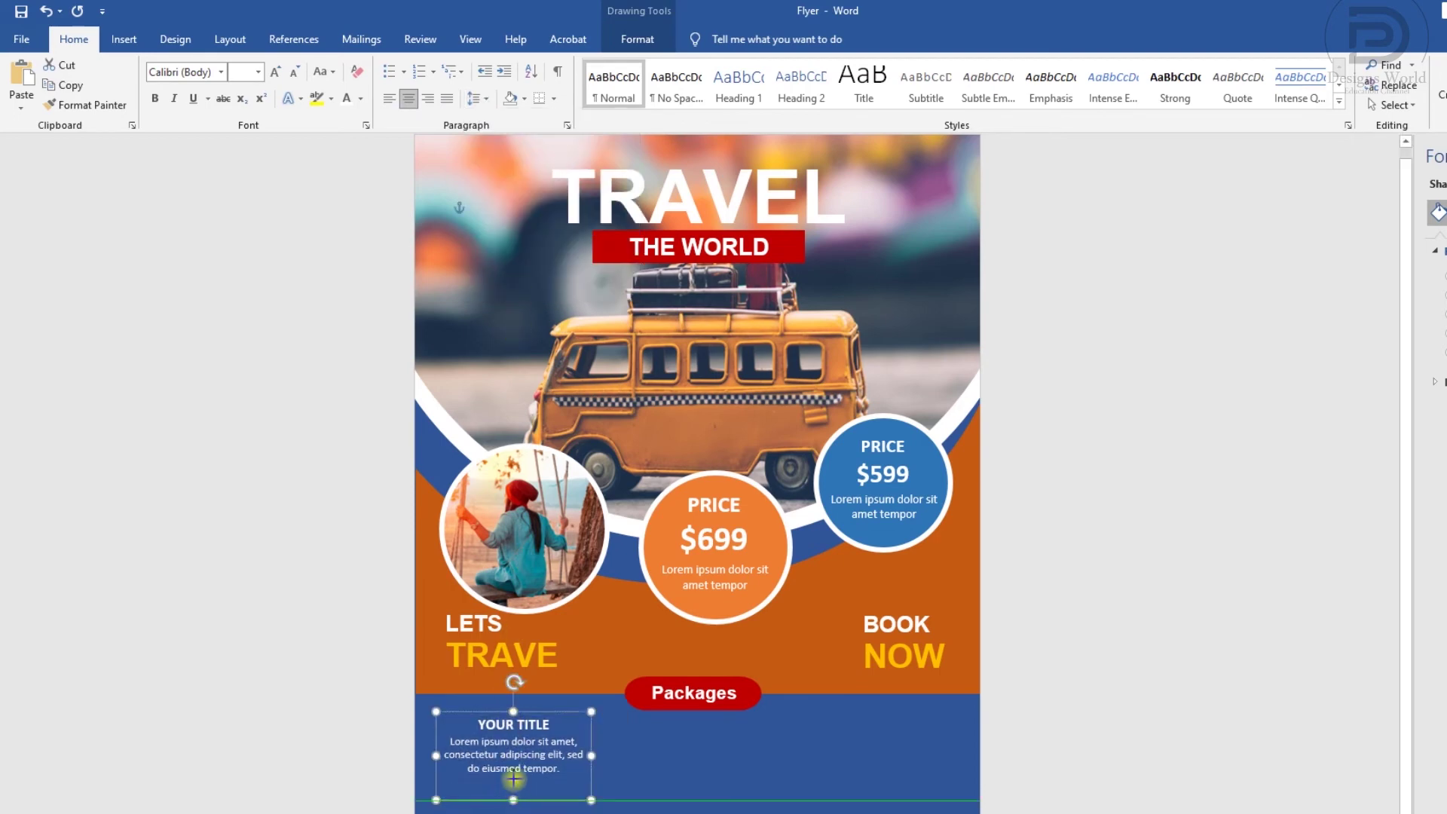
pyautogui.press('Down')
pyautogui.press('Down')
pyautogui.press('Down')
pyautogui.press('Down')
pyautogui.press('Down')
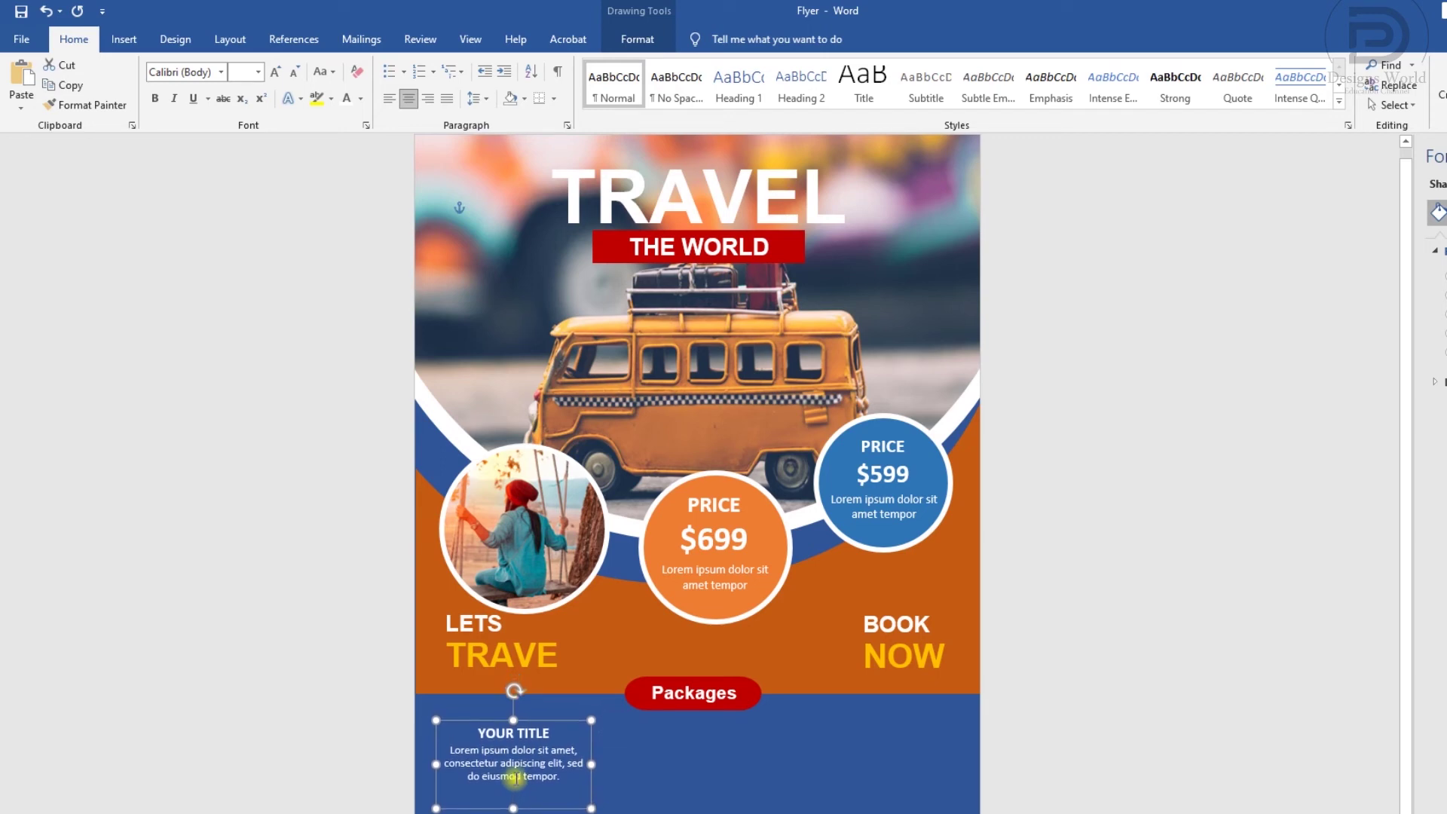
pyautogui.press('Down')
pyautogui.press('Right')
pyautogui.press('Right')
pyautogui.press('Down')
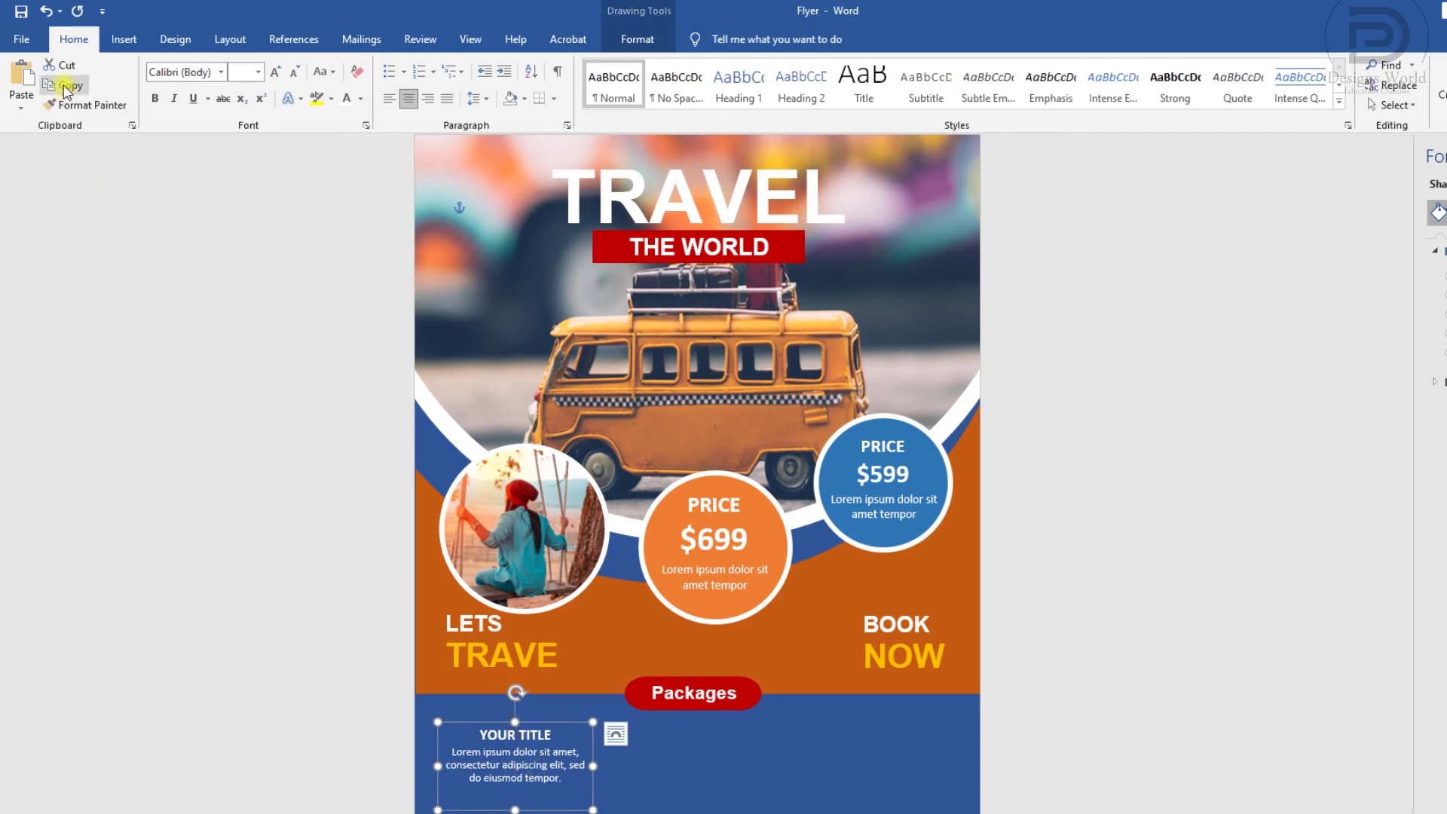
# Paste a copy of the YOUR TITLE box and move it to the middle of the navy band
pyautogui.click(21, 81)
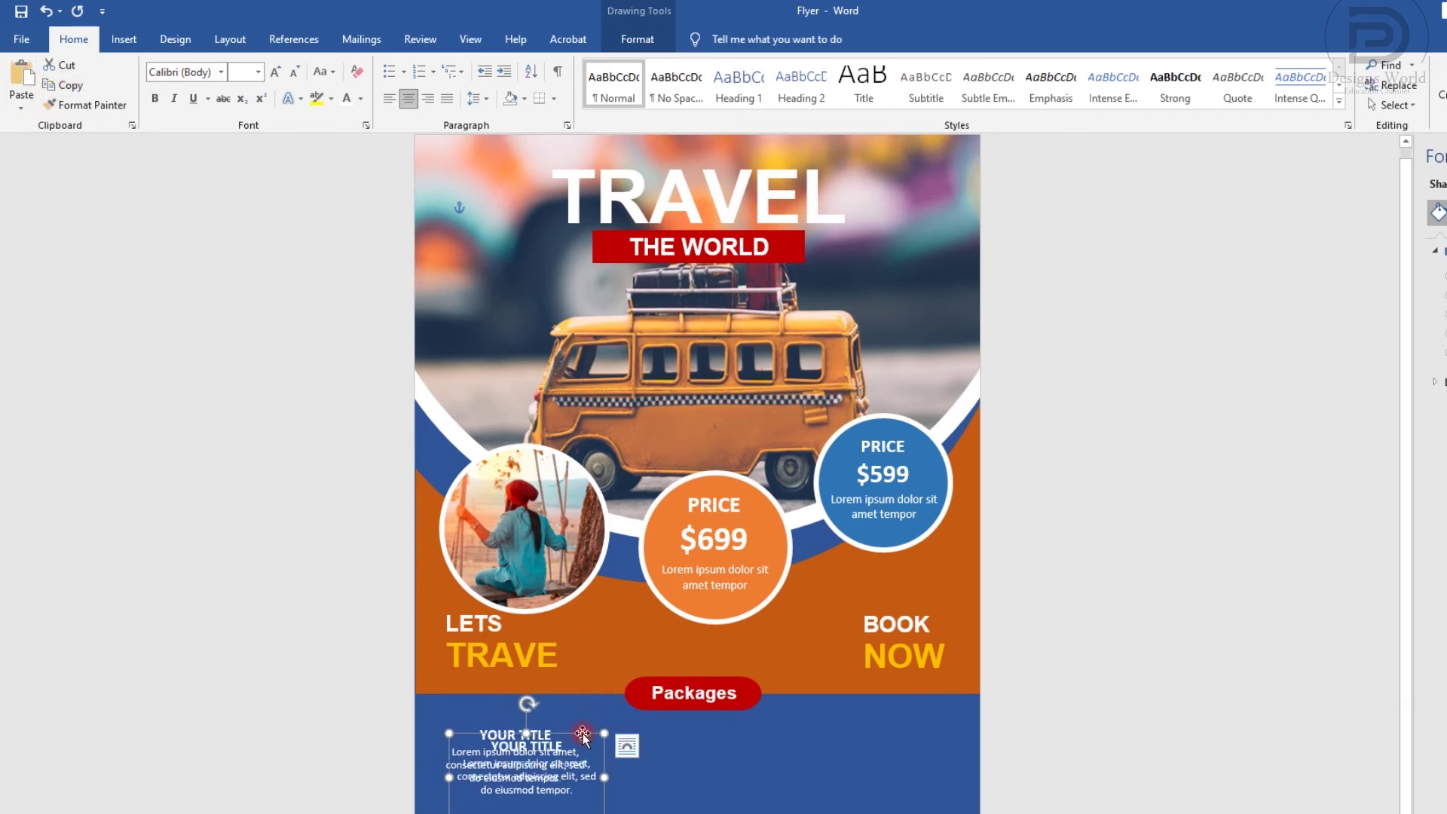
pyautogui.moveTo(583, 735); pyautogui.dragTo(625, 721)
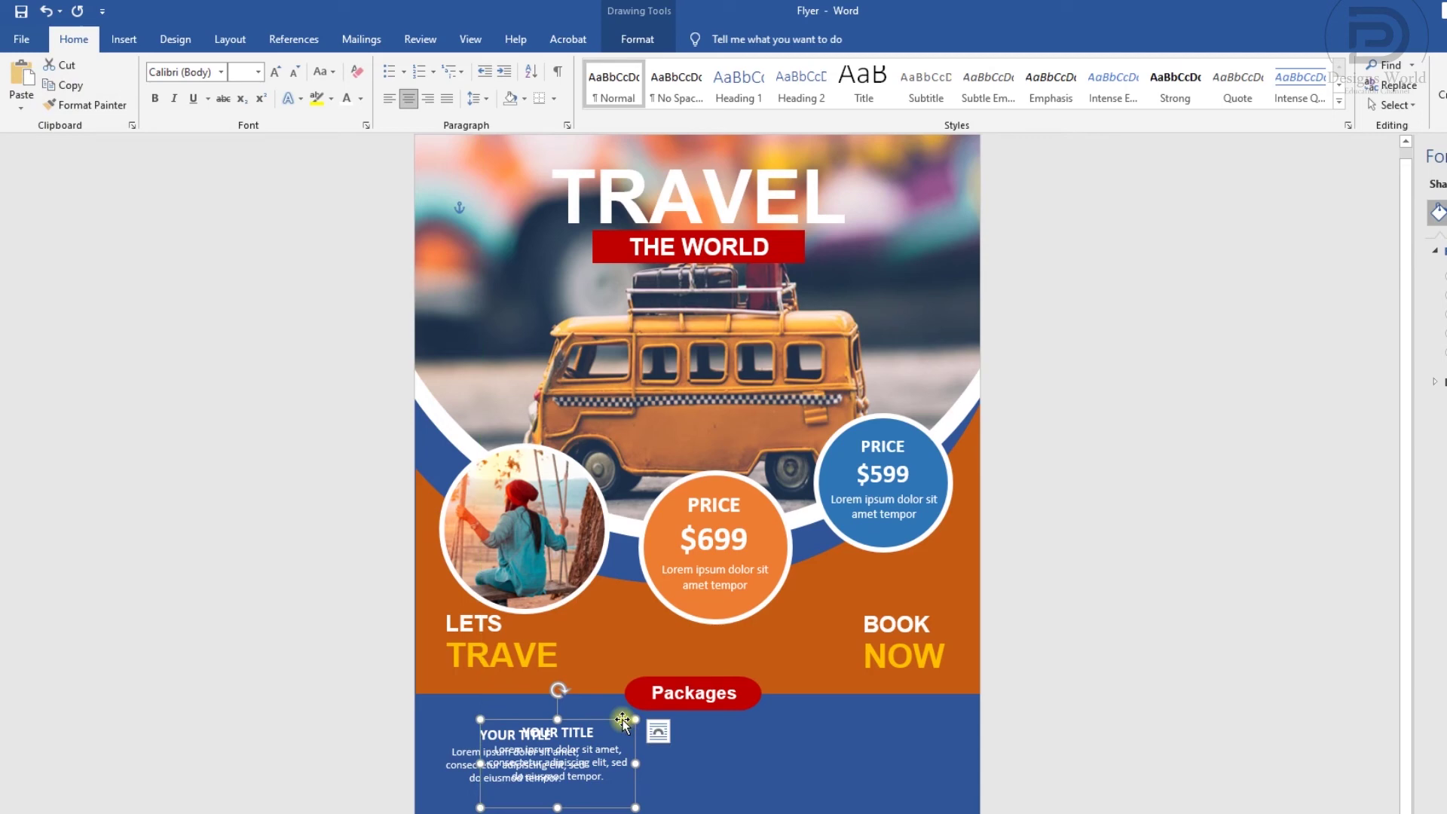
pyautogui.moveTo(623, 722)
pyautogui.mouseDown()
pyautogui.moveTo(605, 725)
pyautogui.moveTo(749, 734)
pyautogui.mouseUp()
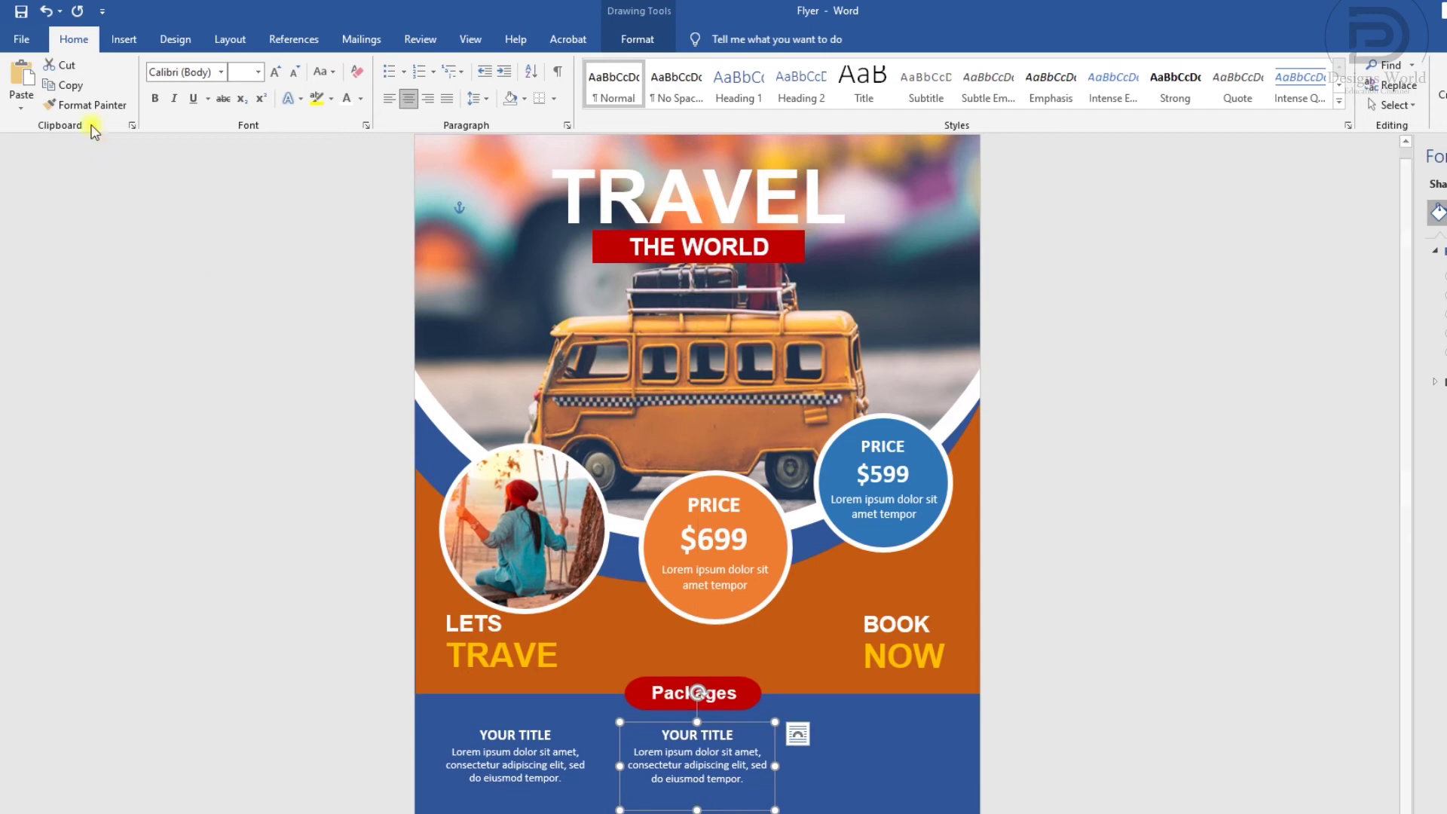
# Add a third YOUR TITLE box at the band's right side and centre the middle one
pyautogui.click(53, 87)
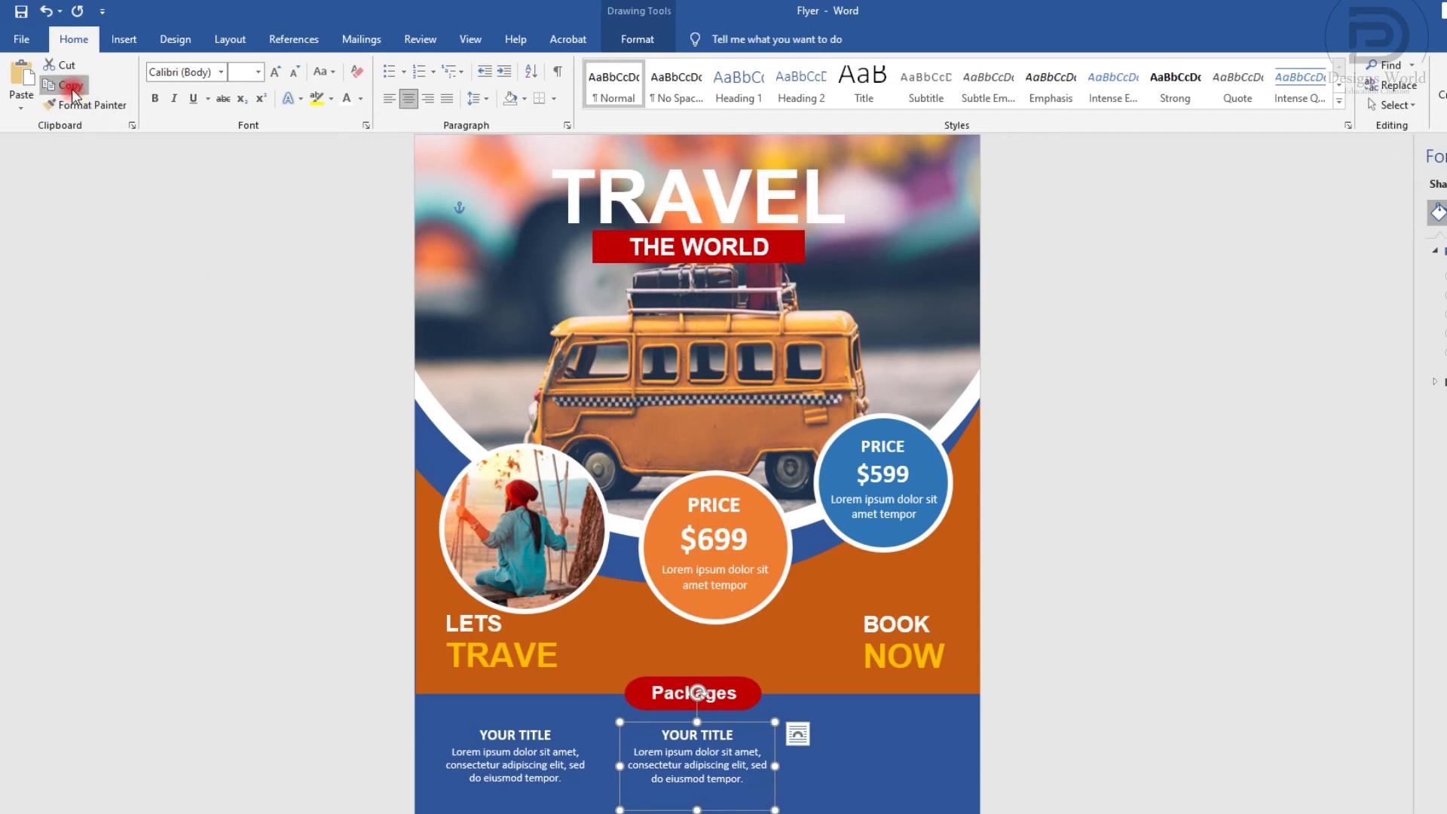
pyautogui.click(18, 84)
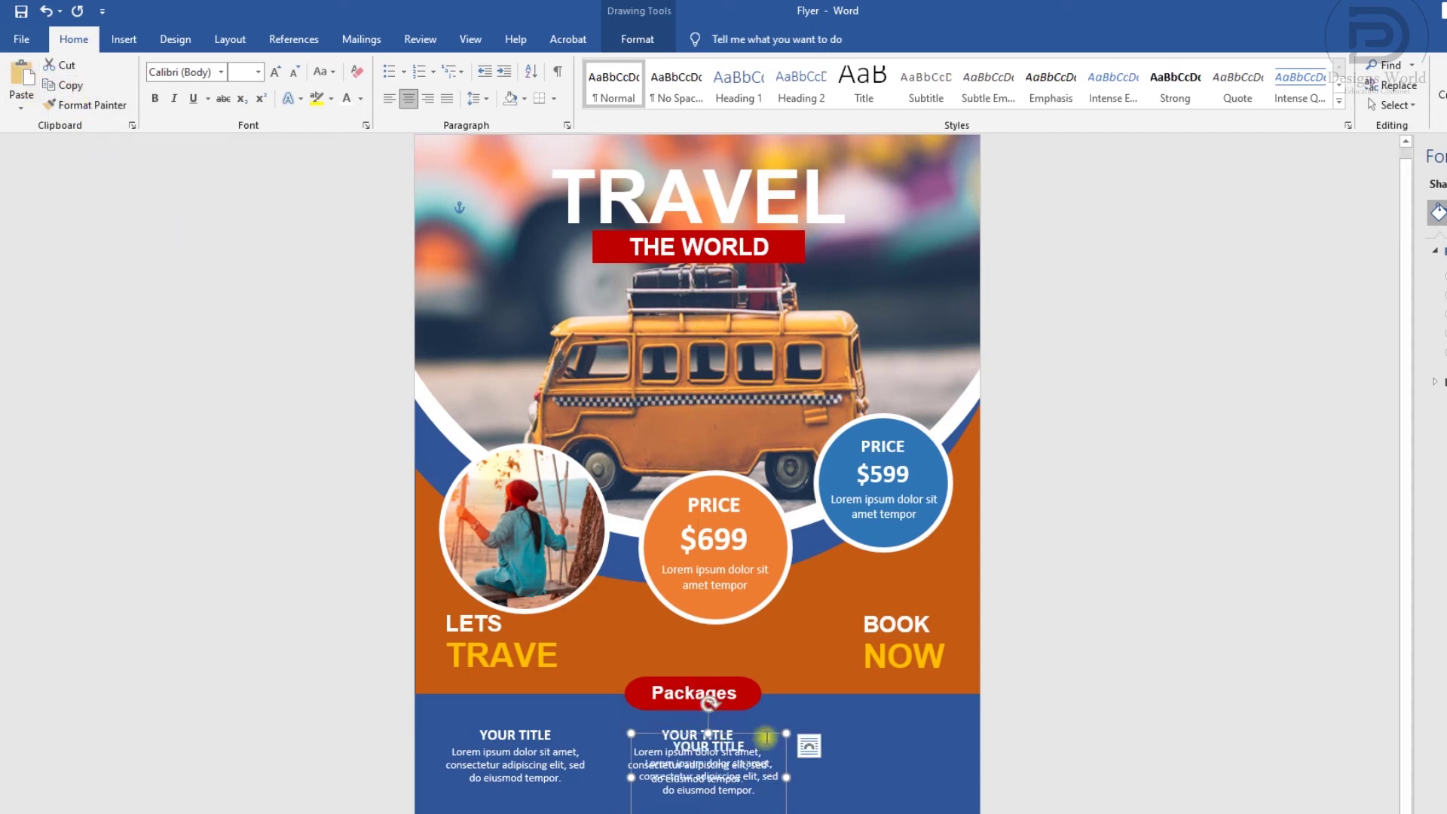
pyautogui.moveTo(758, 733)
pyautogui.mouseDown()
pyautogui.moveTo(756, 721)
pyautogui.moveTo(897, 725)
pyautogui.mouseUp()
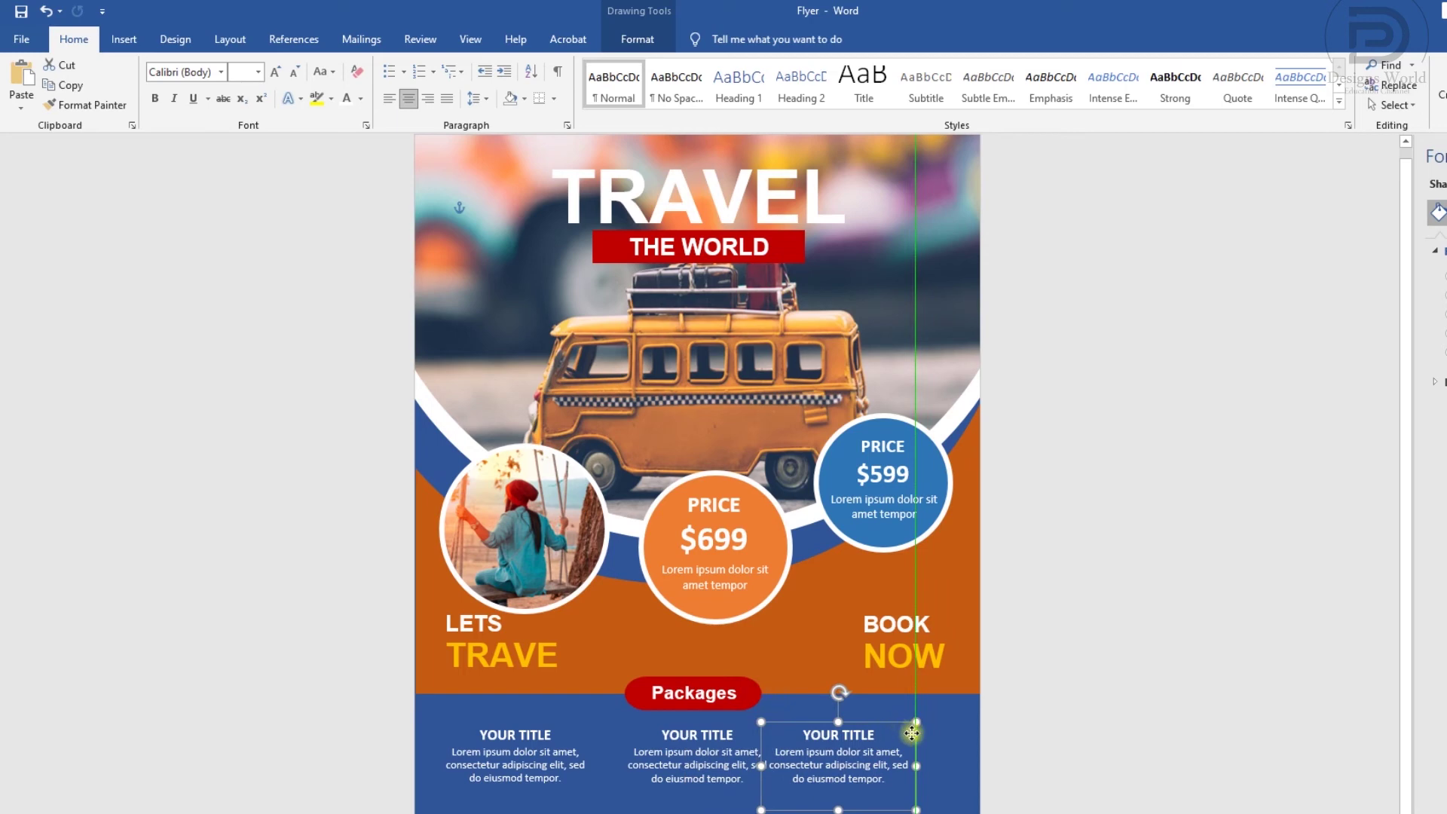
pyautogui.moveTo(897, 725); pyautogui.dragTo(932, 725)
pyautogui.click(720, 769)
pyautogui.moveTo(697, 722); pyautogui.dragTo(694, 722)
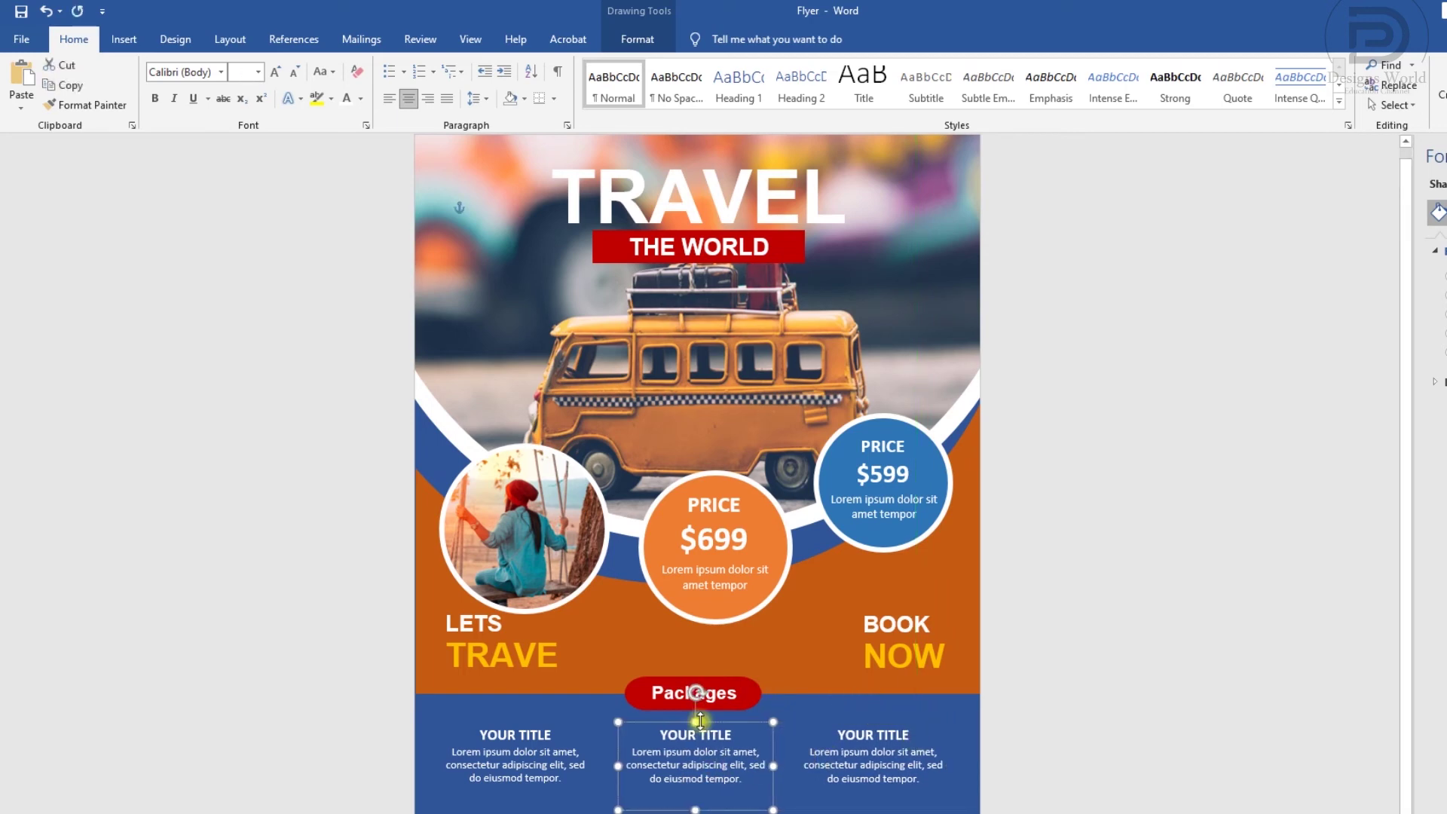
pyautogui.click(1050, 730)
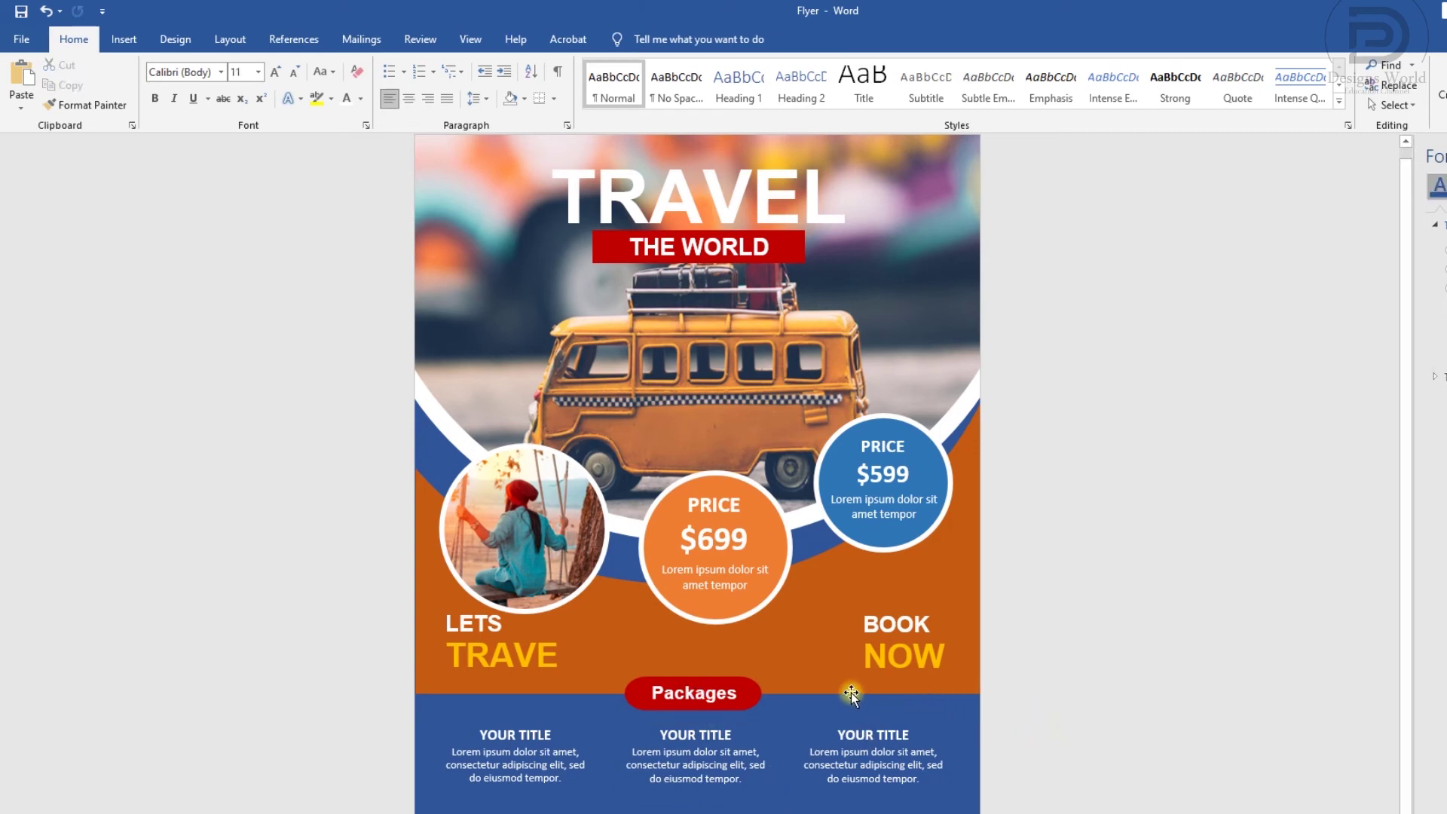
# Give the Packages shape a blue fill and a white outline
pyautogui.click(737, 681)
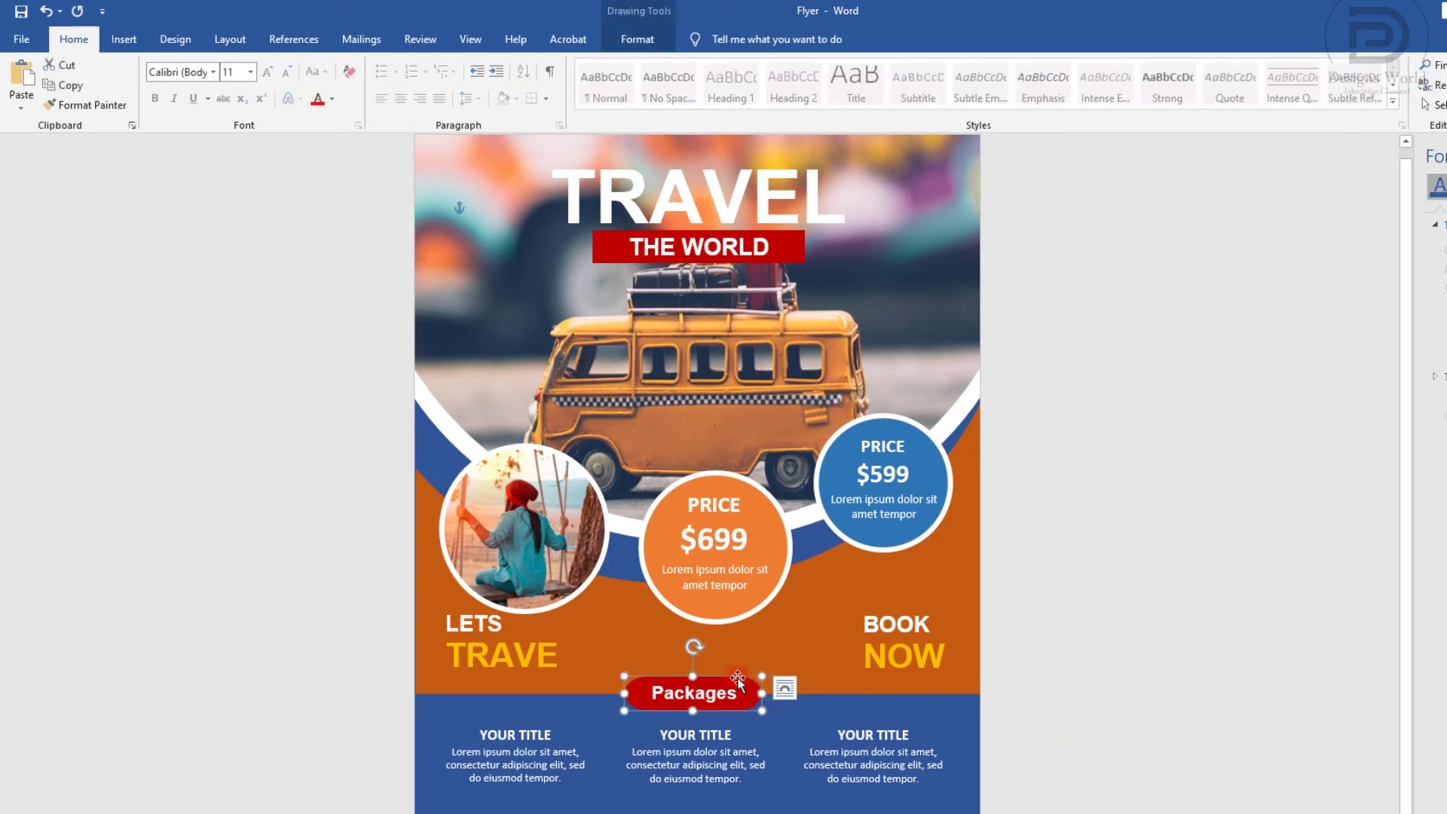
pyautogui.click(613, 38)
pyautogui.click(655, 66)
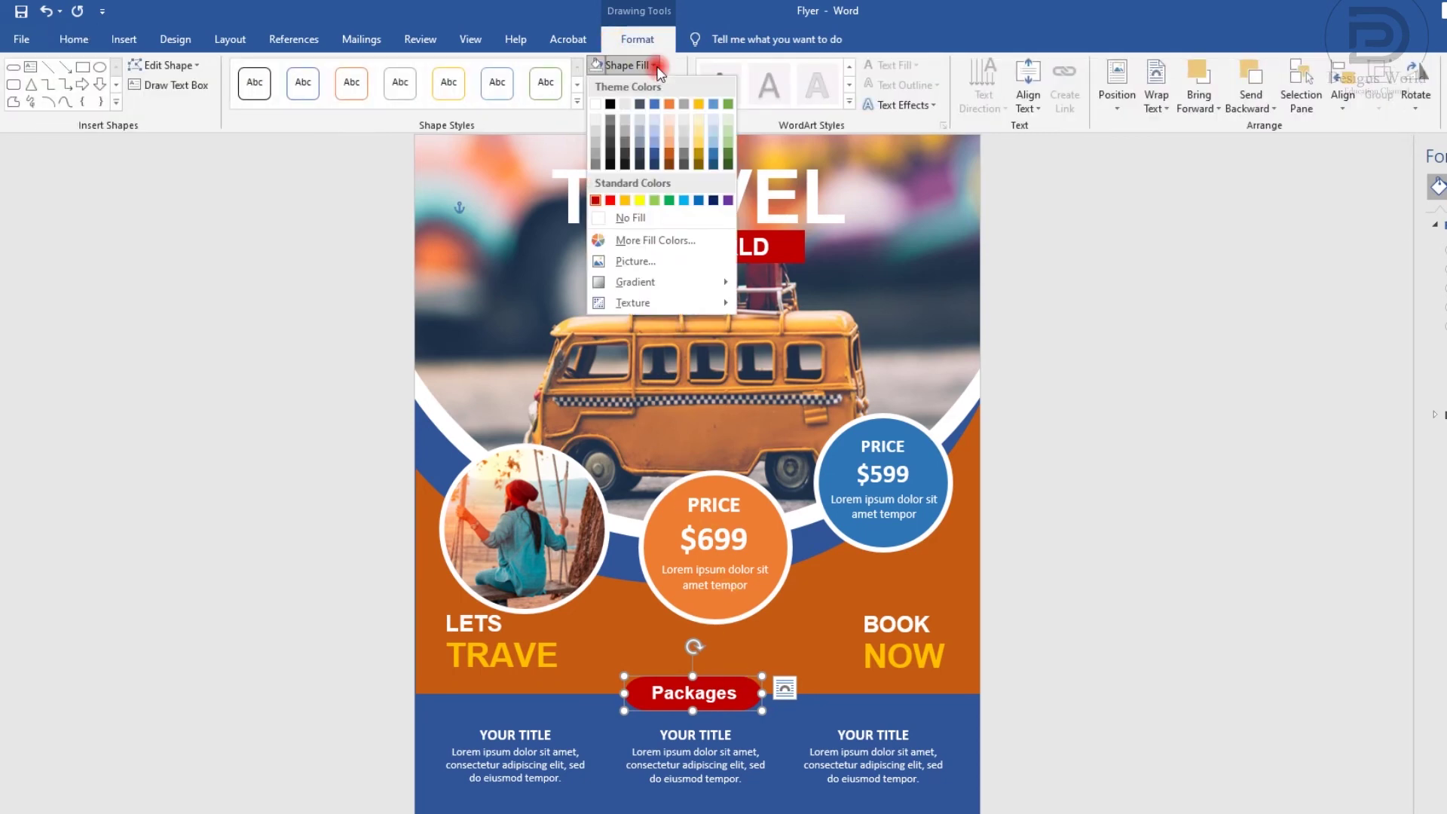
pyautogui.click(713, 157)
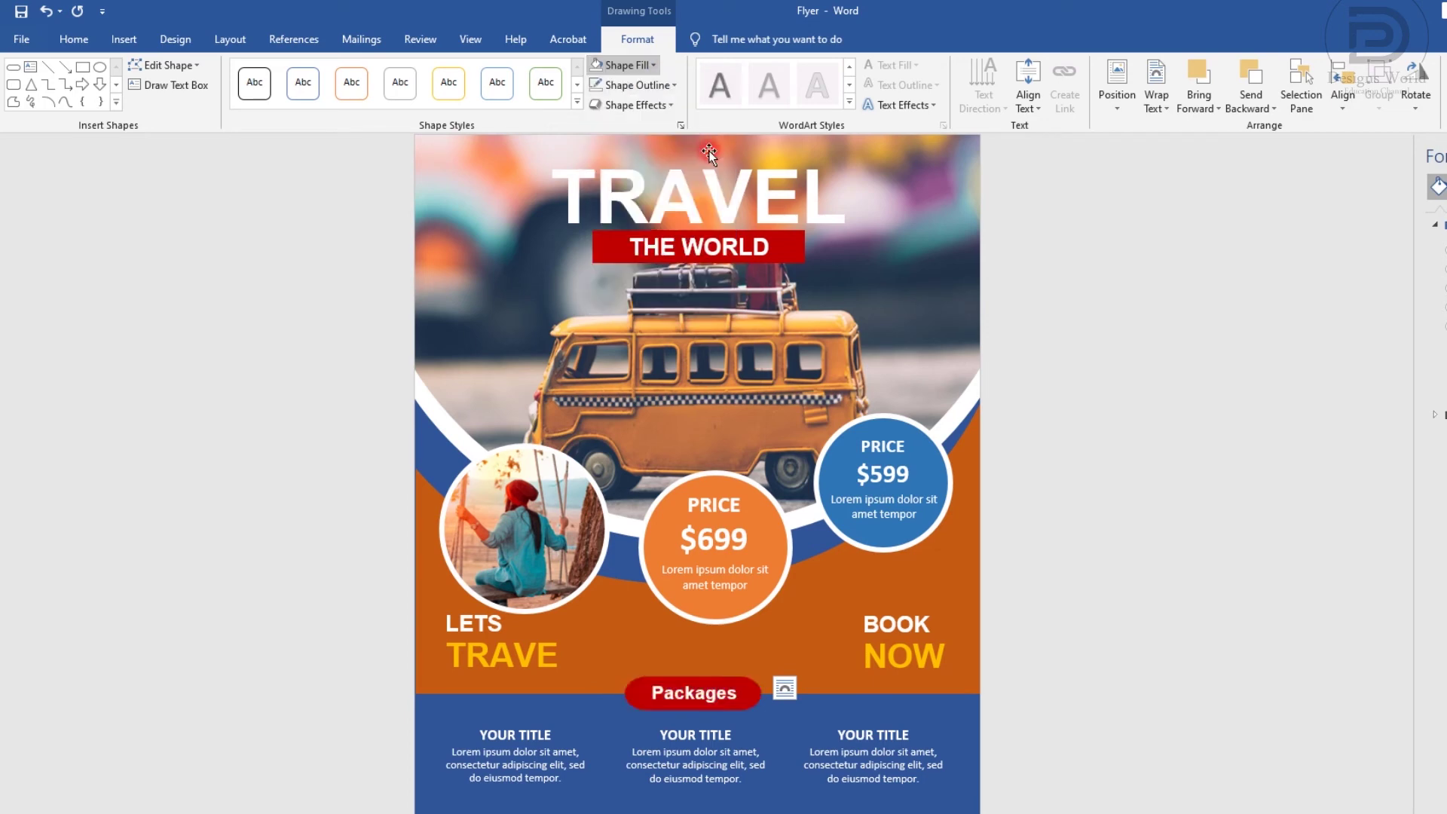
pyautogui.click(654, 87)
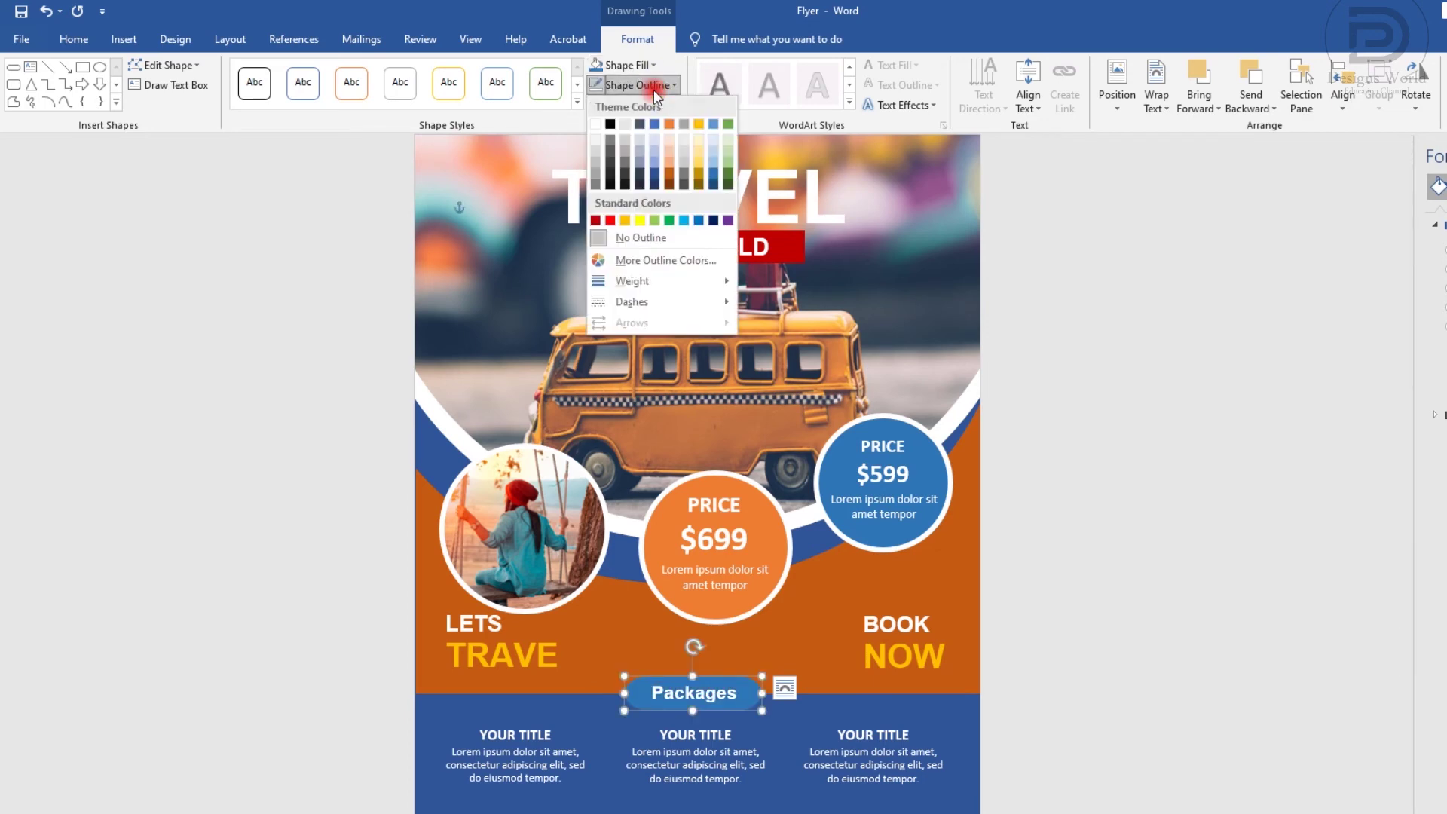
pyautogui.click(595, 125)
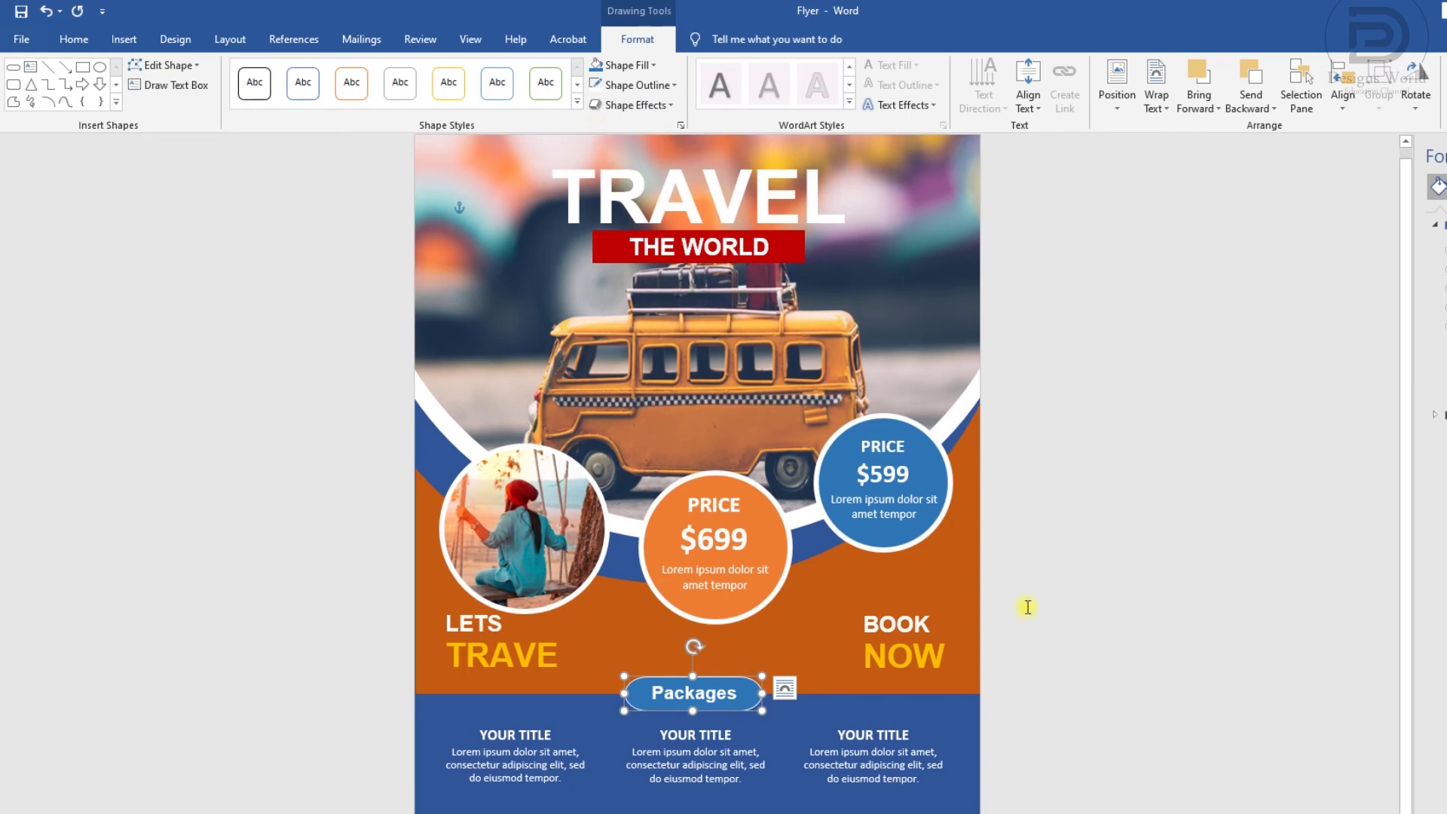
pyautogui.click(1029, 653)
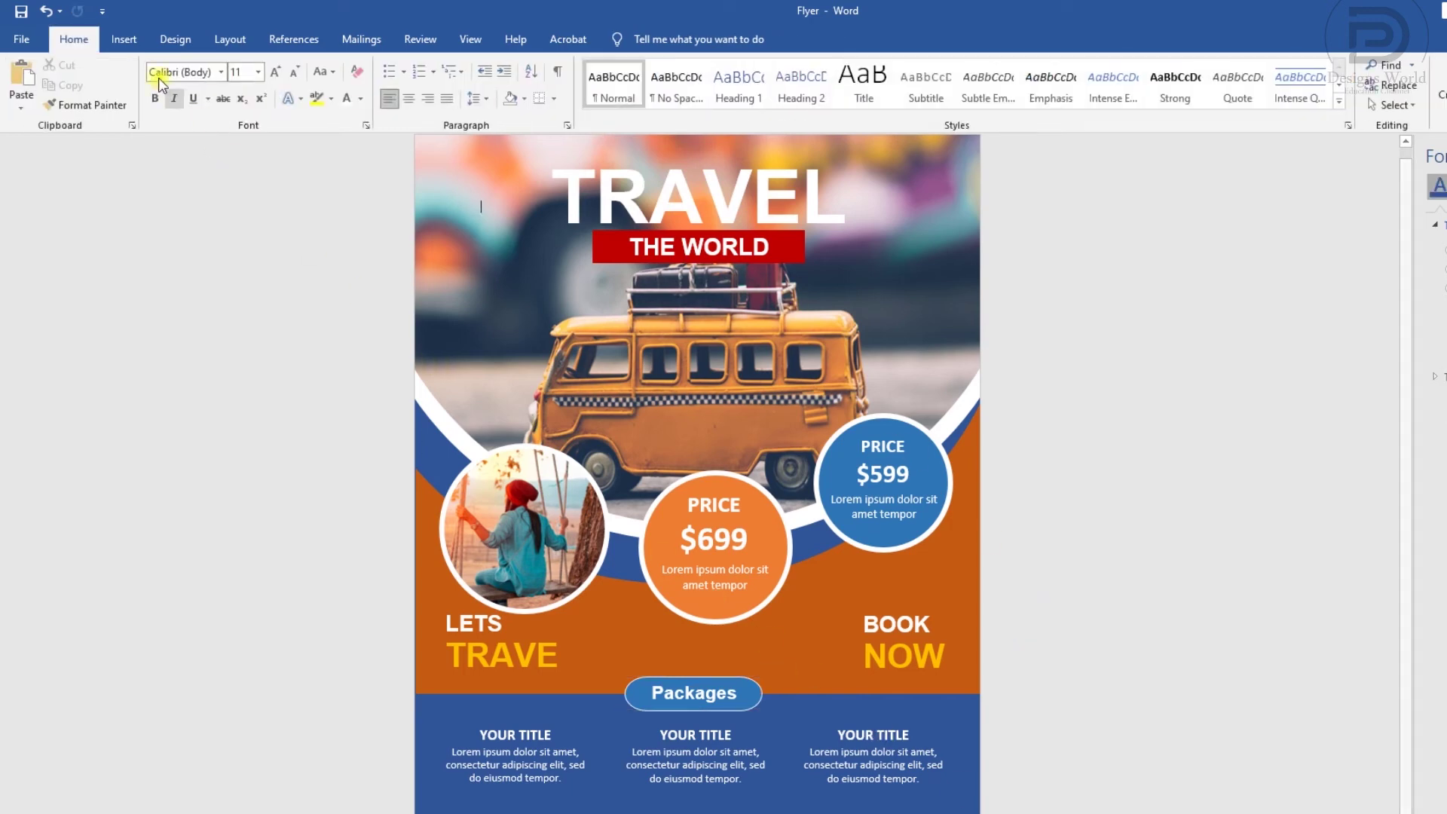
# Draw a text box across the orange strip at the bottom of the flyer
pyautogui.click(124, 41)
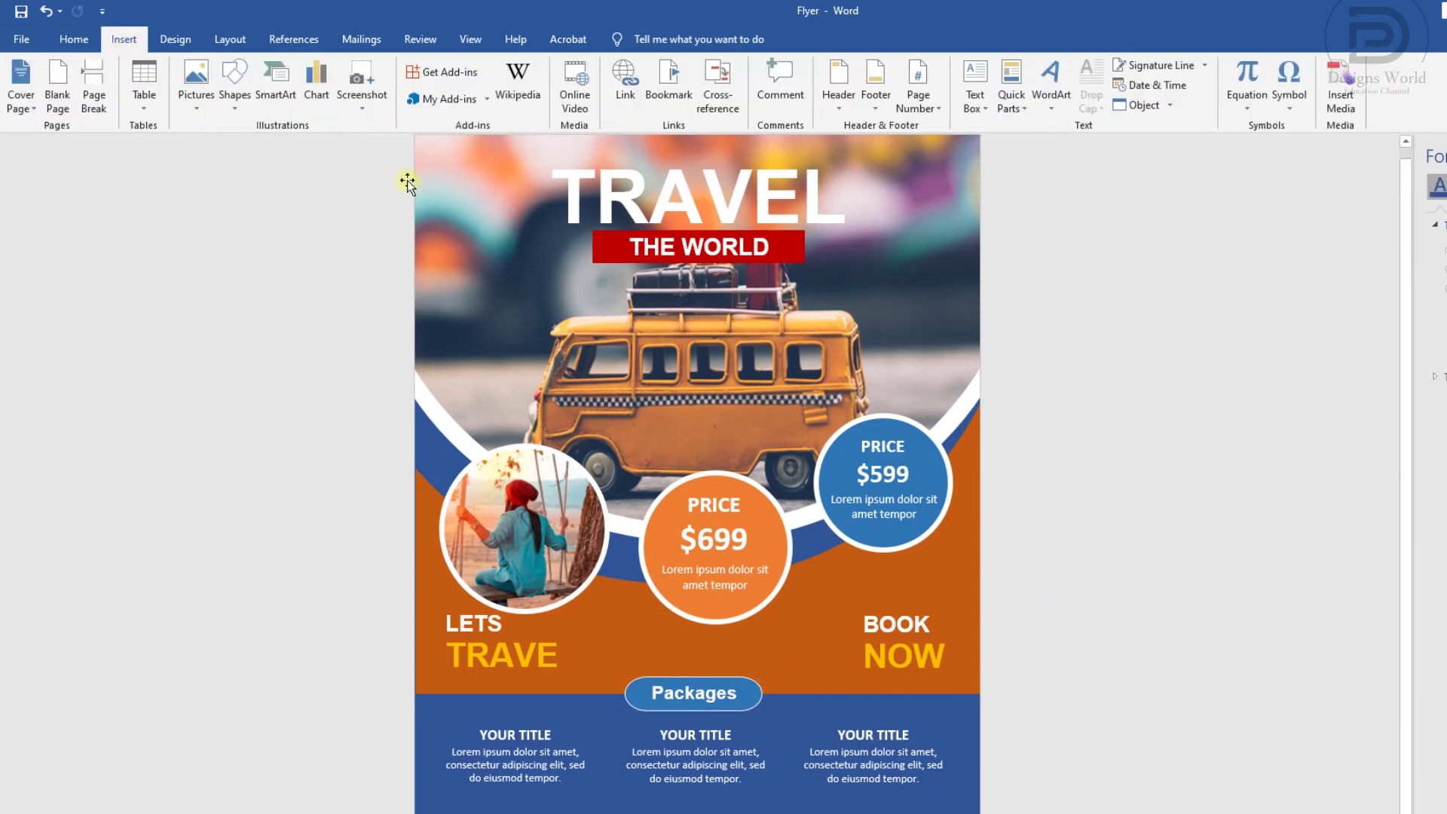
pyautogui.click(969, 102)
pyautogui.click(1003, 629)
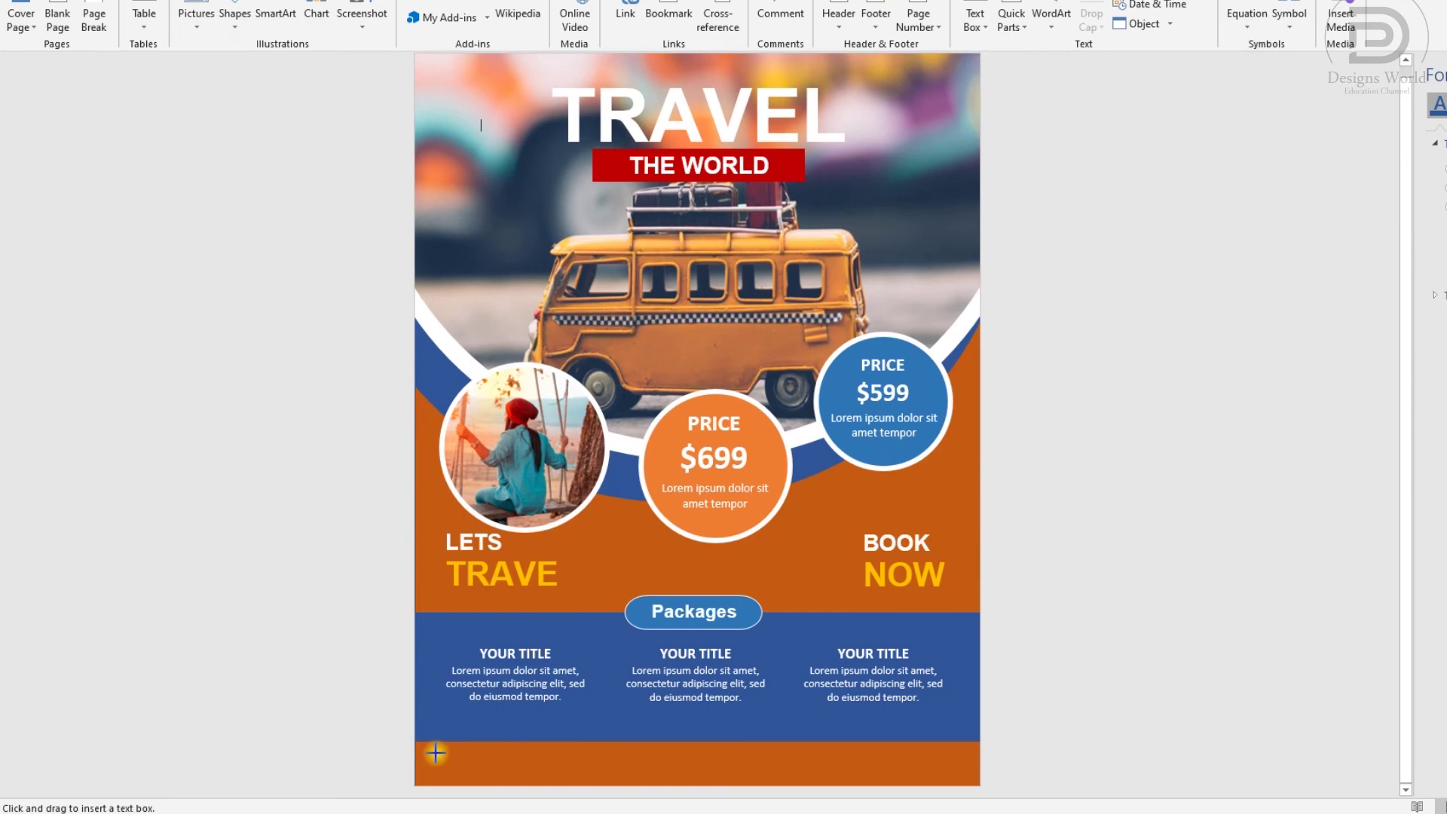
pyautogui.moveTo(450, 755); pyautogui.dragTo(842, 778)
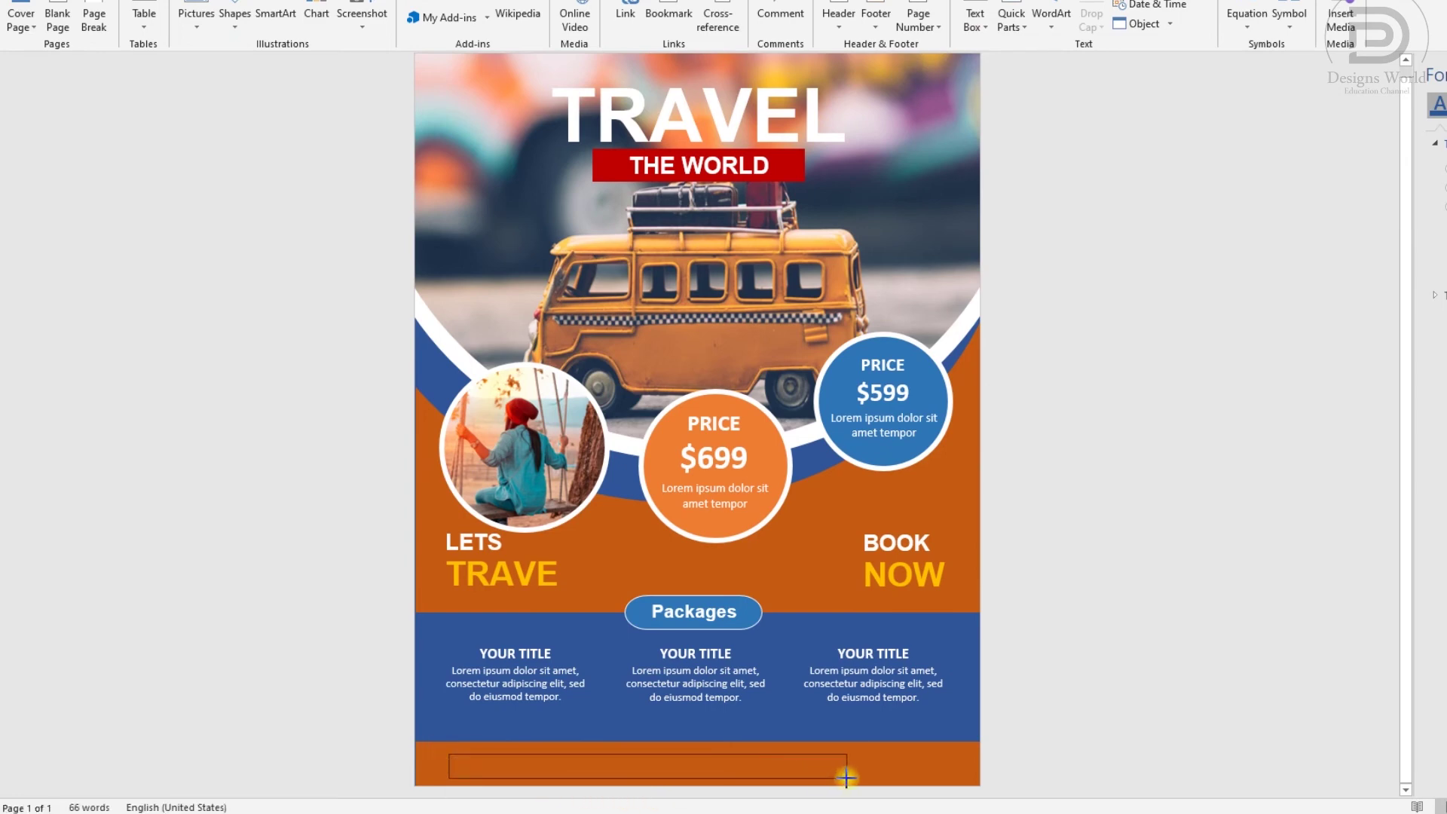
pyautogui.moveTo(848, 777); pyautogui.dragTo(848, 778)
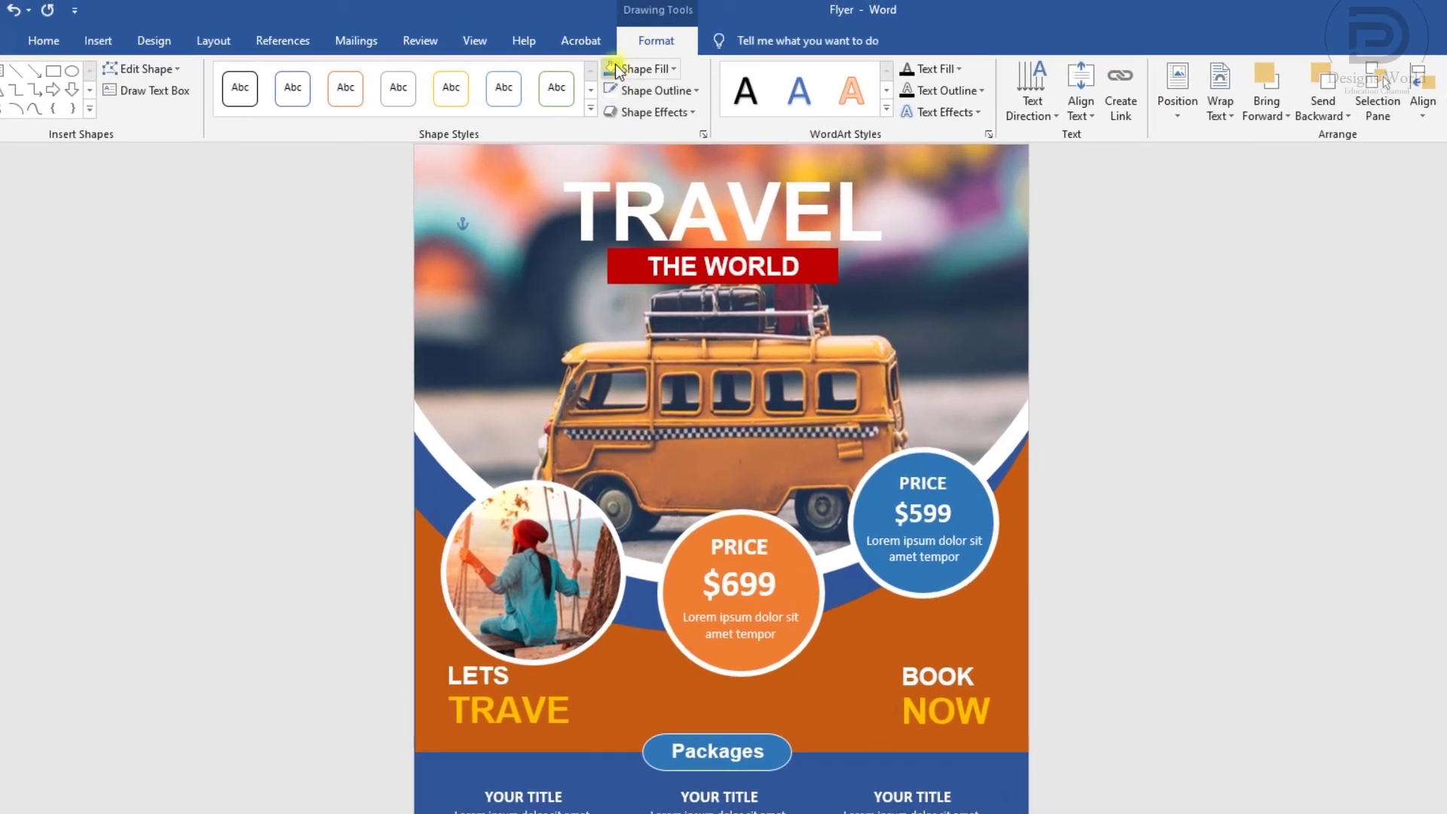
# Set the footer text box to No Fill and No Outline
pyautogui.click(617, 70)
pyautogui.click(634, 69)
pyautogui.click(644, 230)
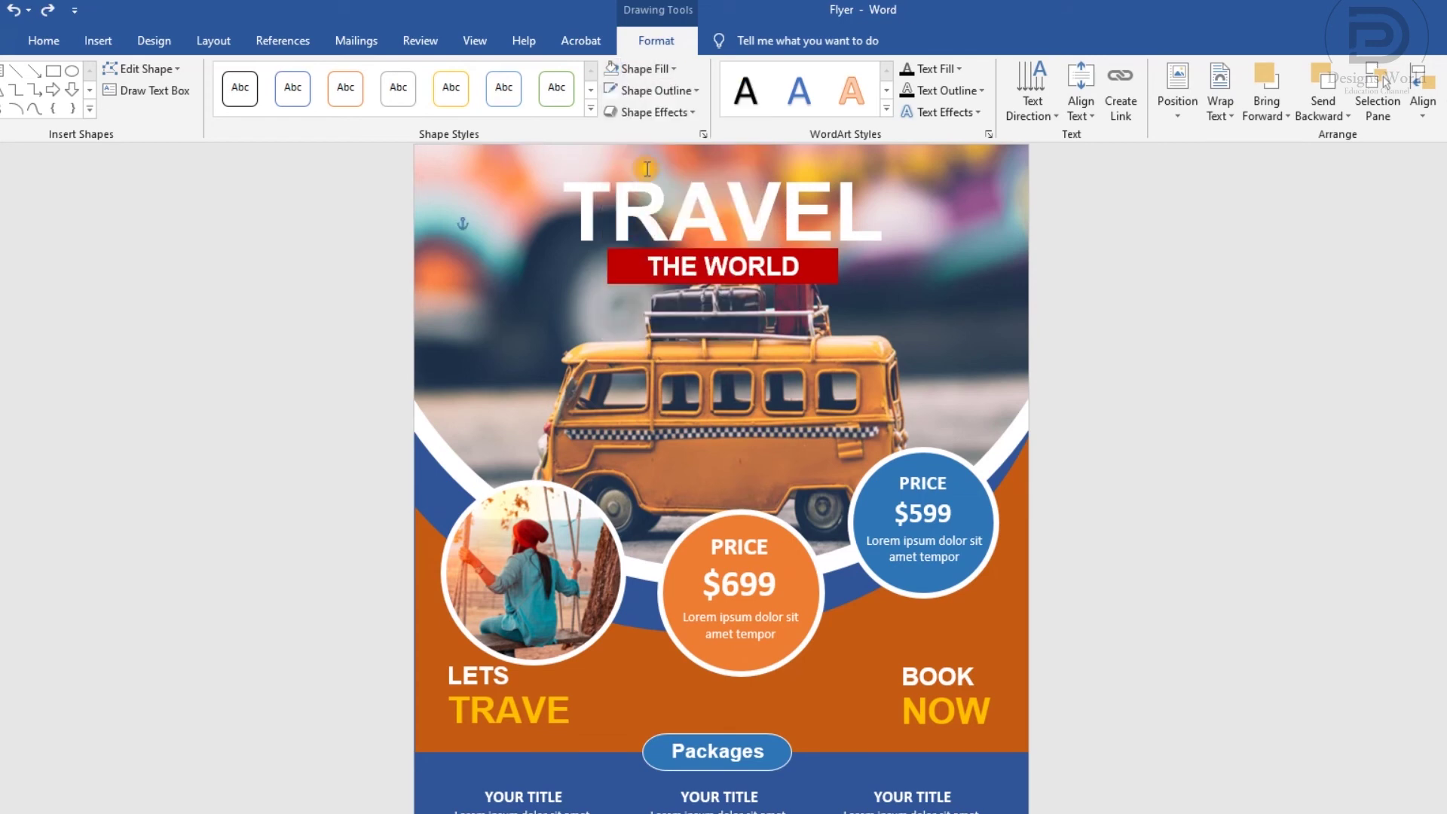
pyautogui.click(646, 89)
pyautogui.click(641, 252)
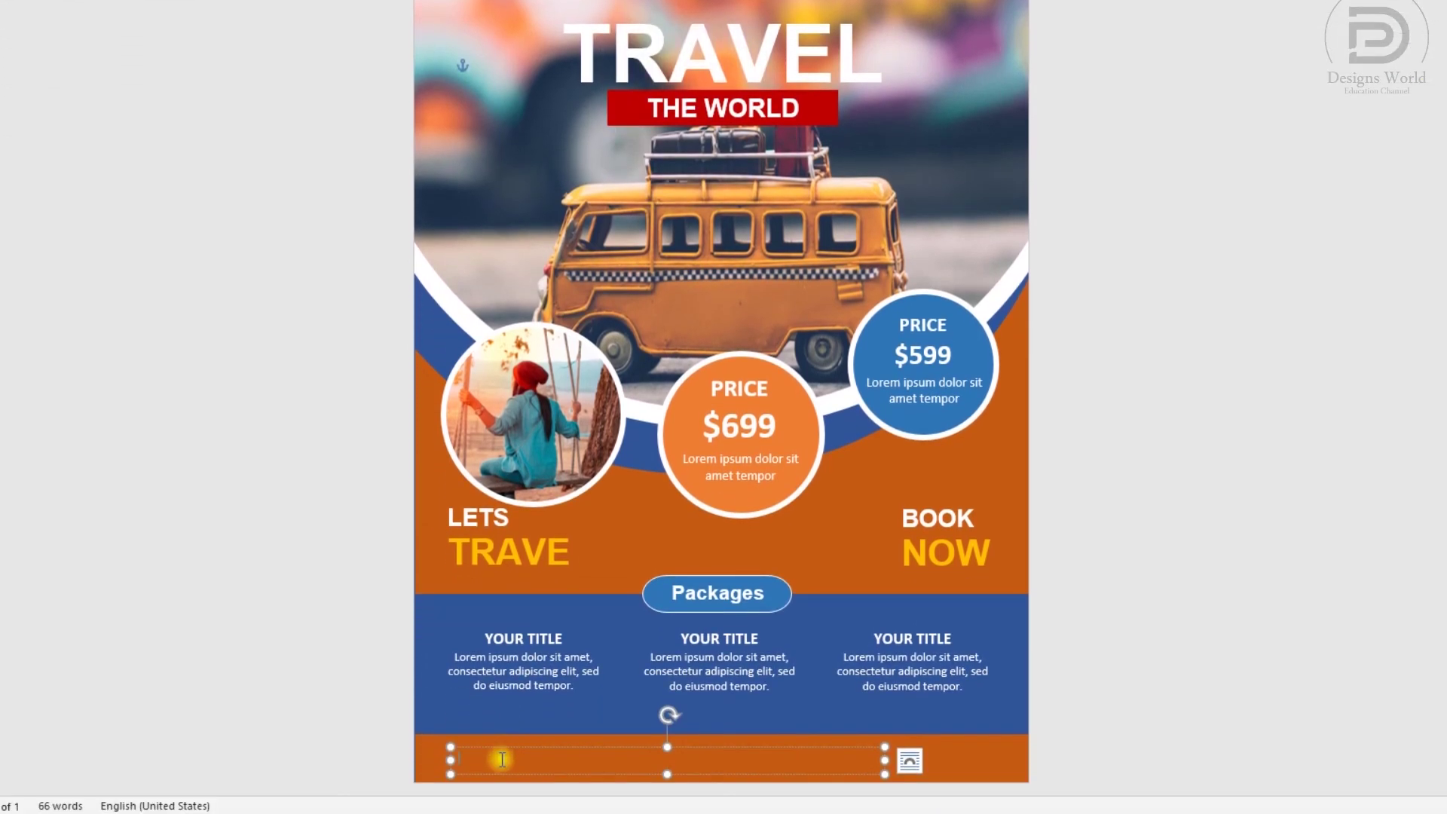
pyautogui.click(502, 759)
pyautogui.hotkey('alt', 'Tab')
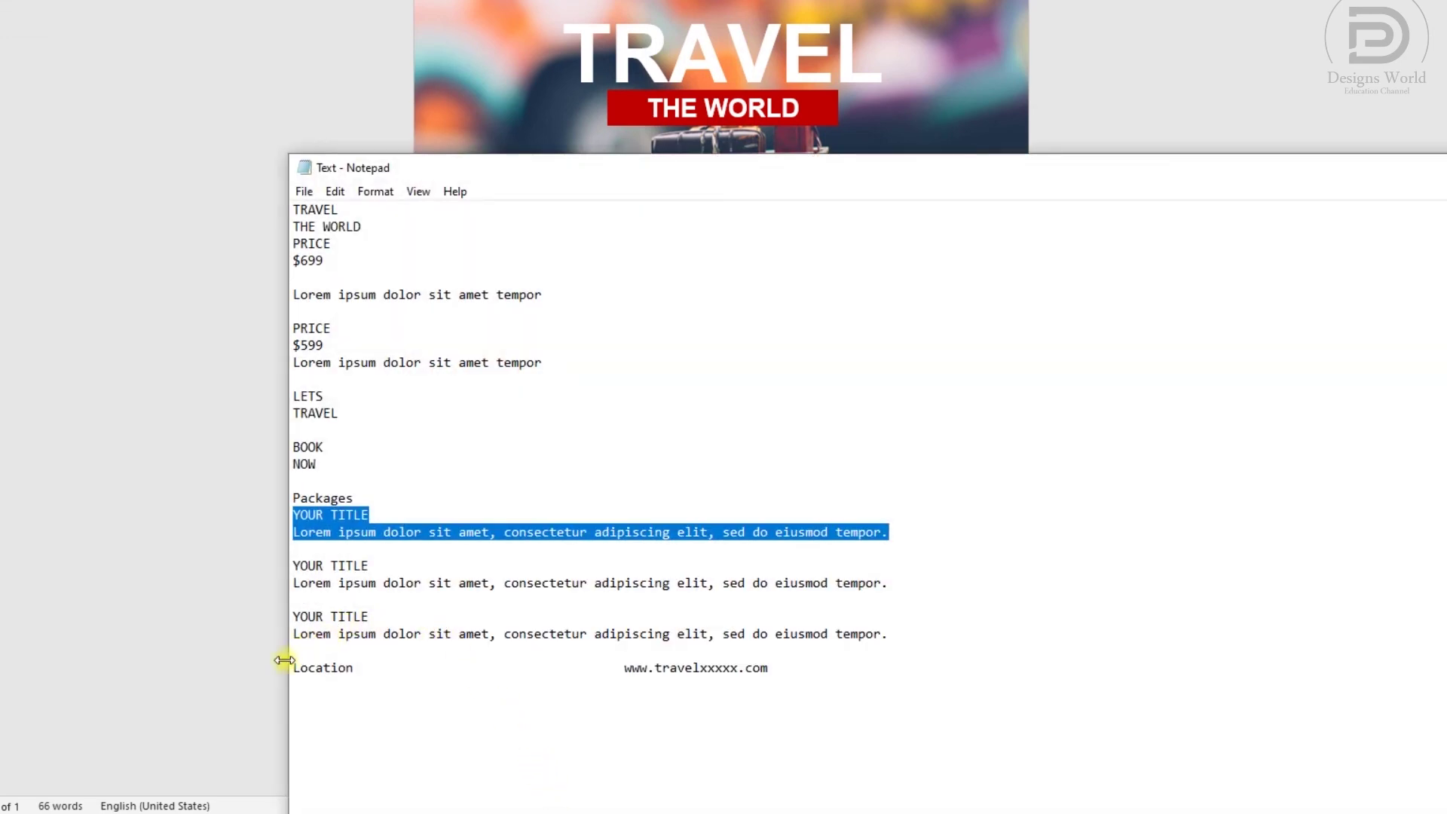
pyautogui.moveTo(297, 671); pyautogui.dragTo(777, 668)
pyautogui.hotkey('ctrl', 'c')
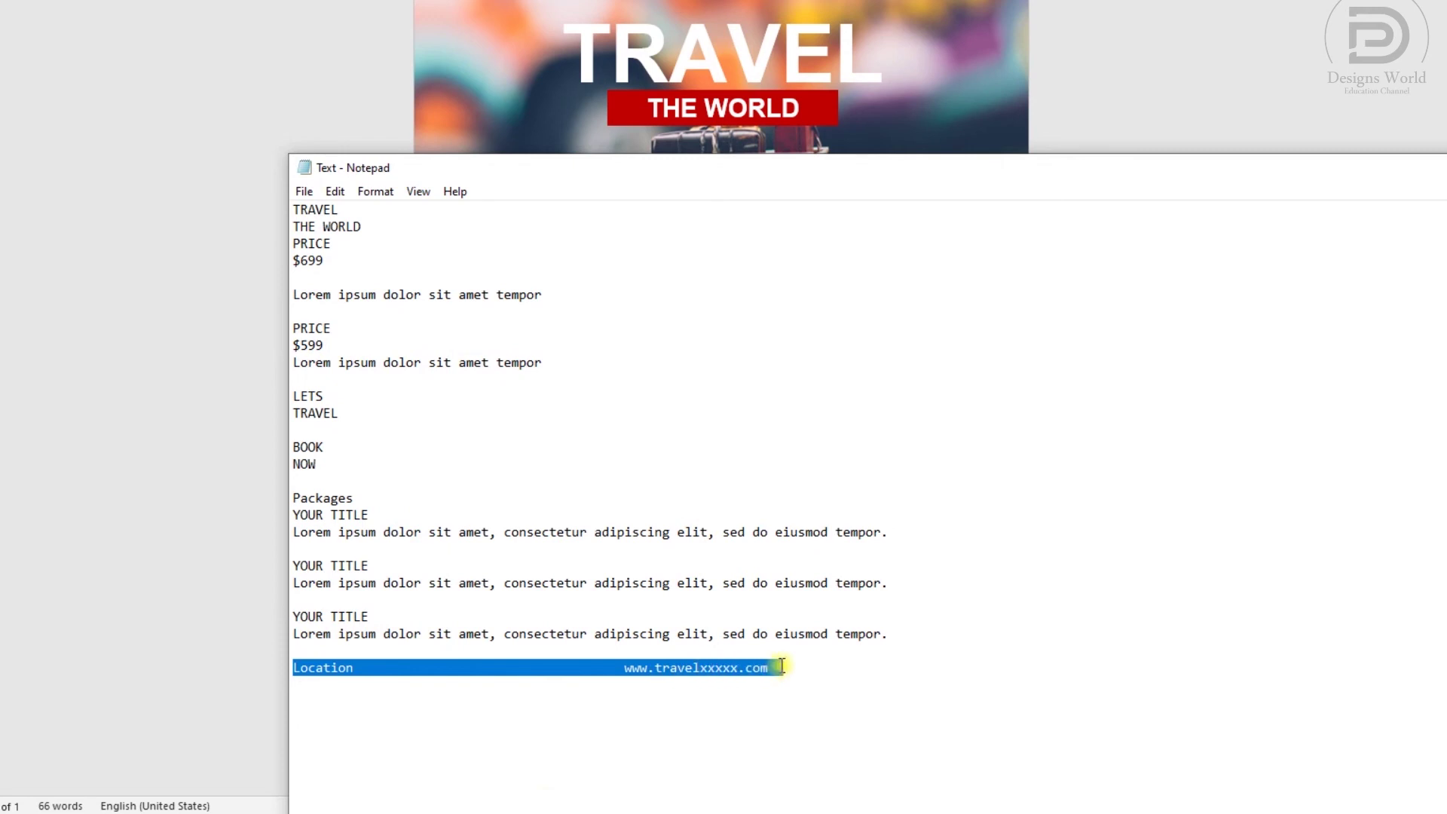
pyautogui.hotkey('alt', 'Tab')
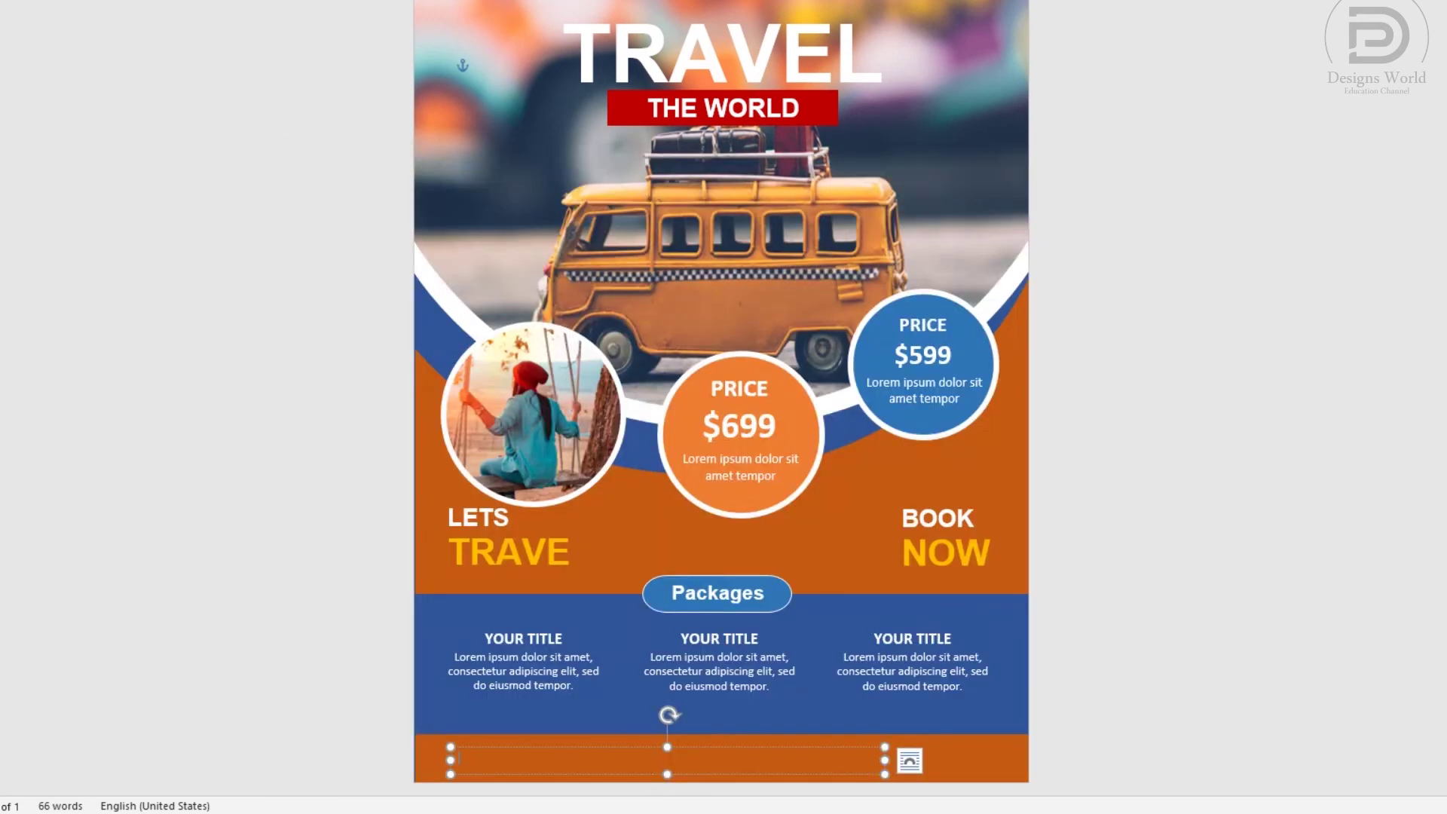
pyautogui.click(579, 766)
pyautogui.hotkey('ctrl', 'v')
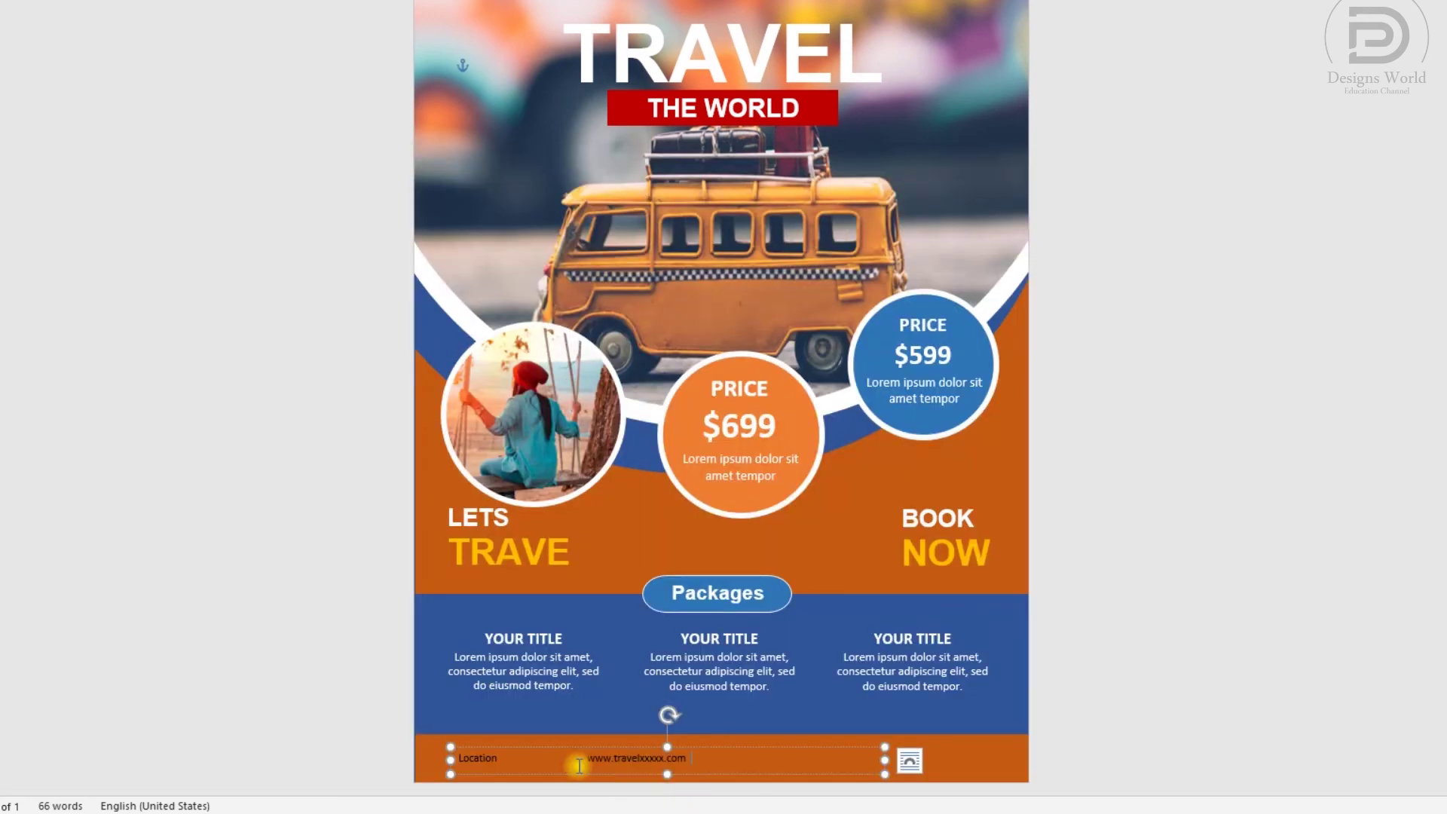
pyautogui.hotkey('ctrl', 'a')
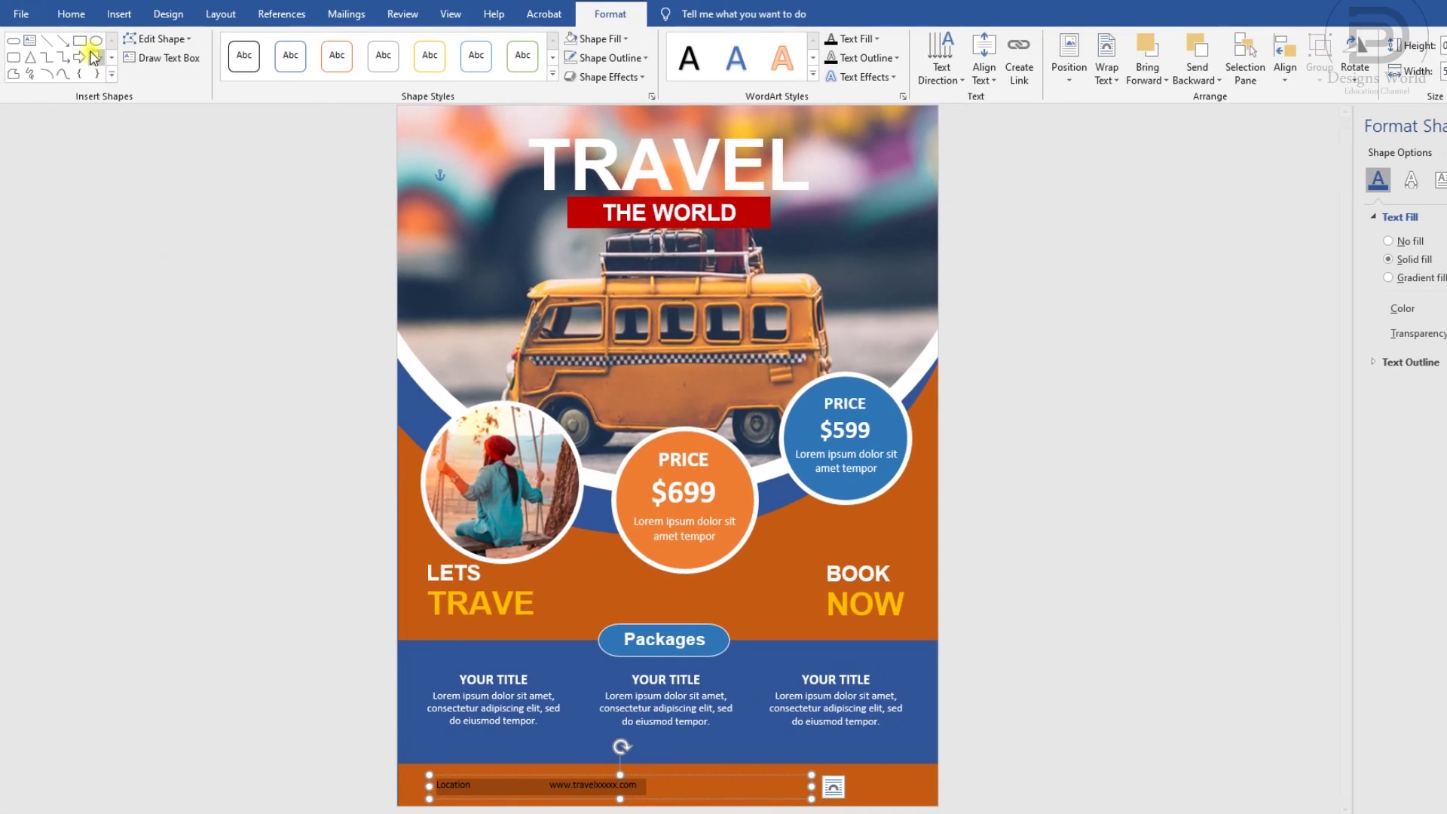
# Set the footer text to font size 13 and white
pyautogui.click(73, 16)
pyautogui.click(229, 46)
pyautogui.write('13')
pyautogui.press('Return')
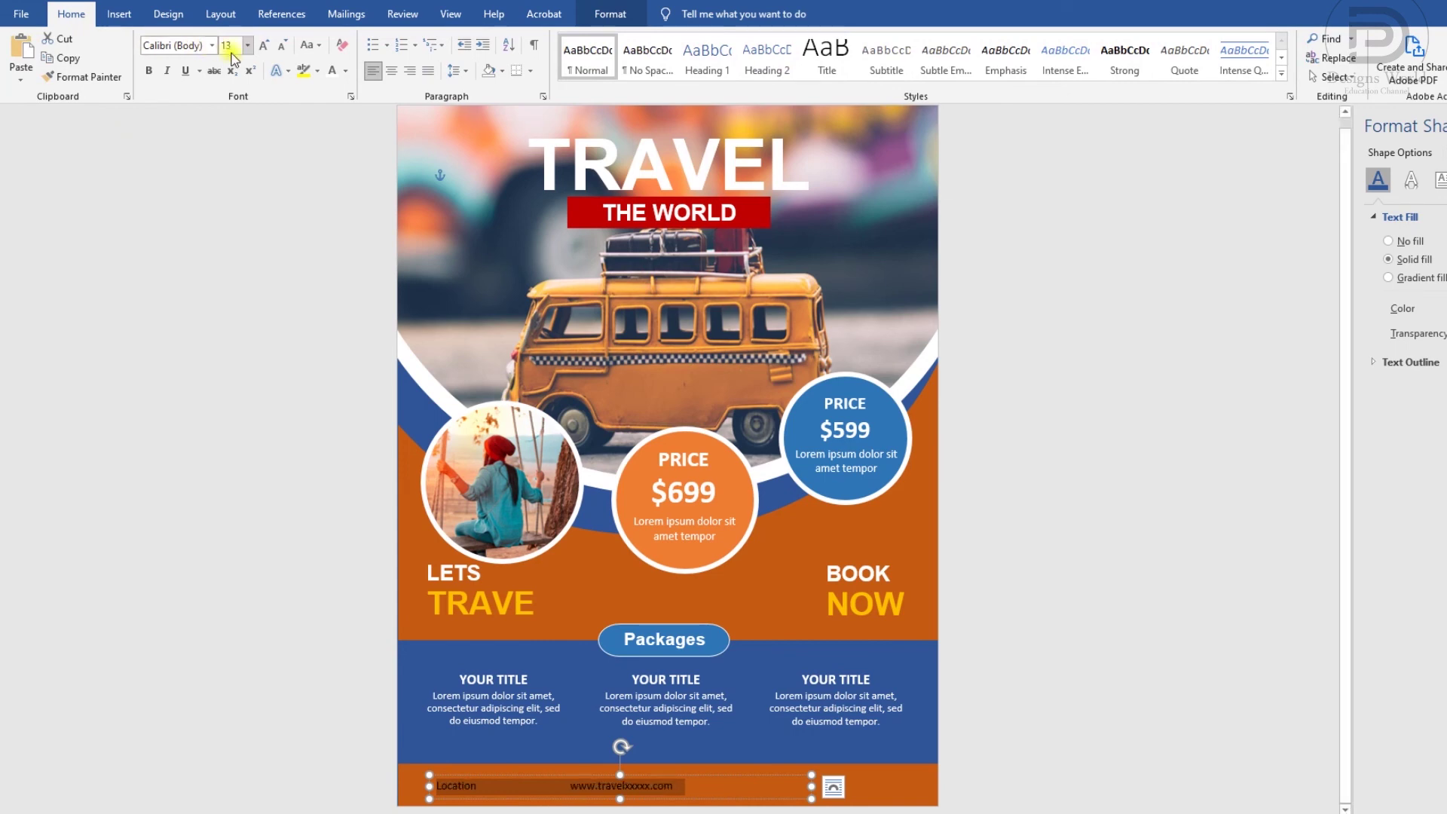
pyautogui.click(332, 70)
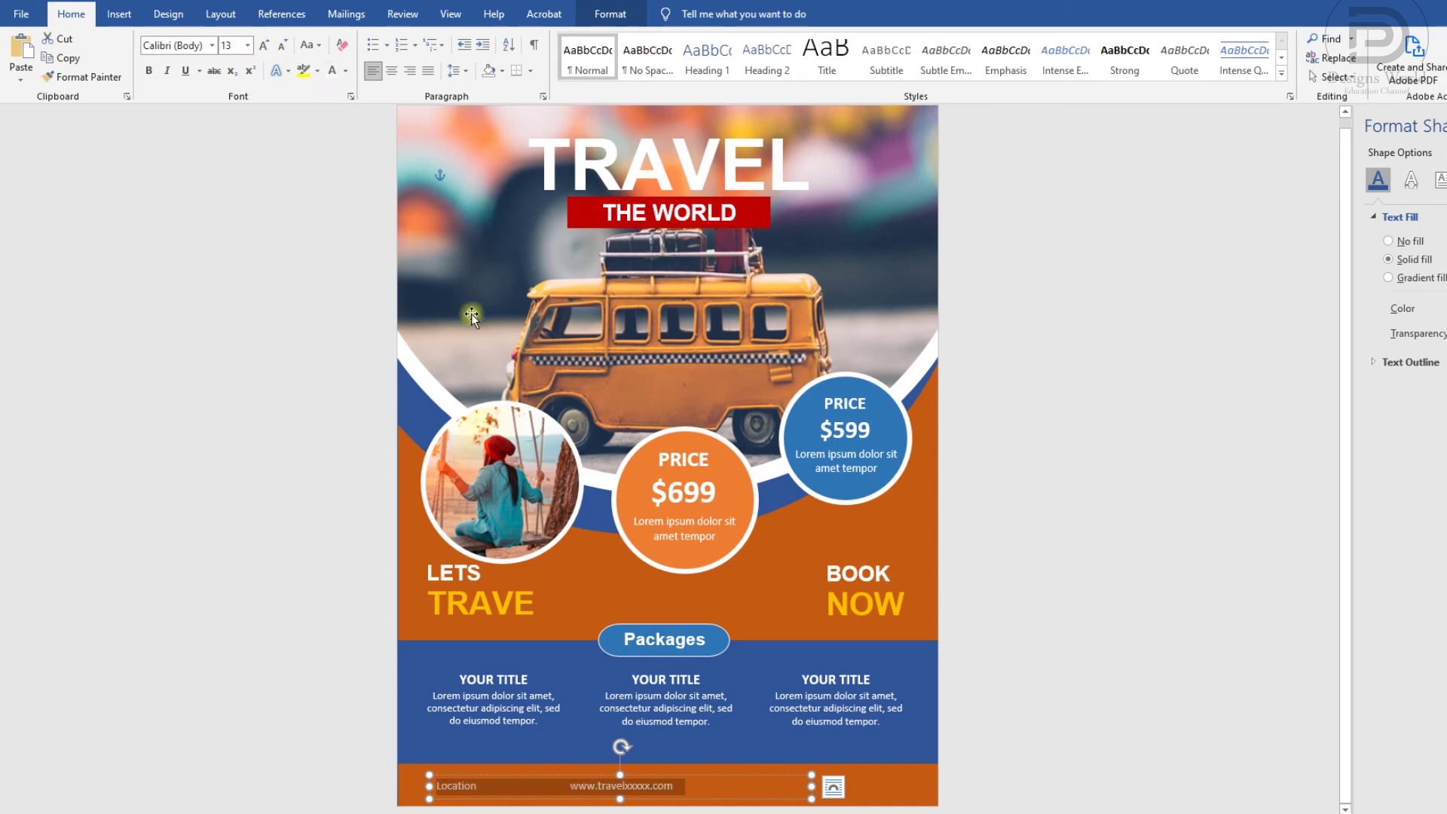
# Make the web address in the footer bold
pyautogui.click(671, 787)
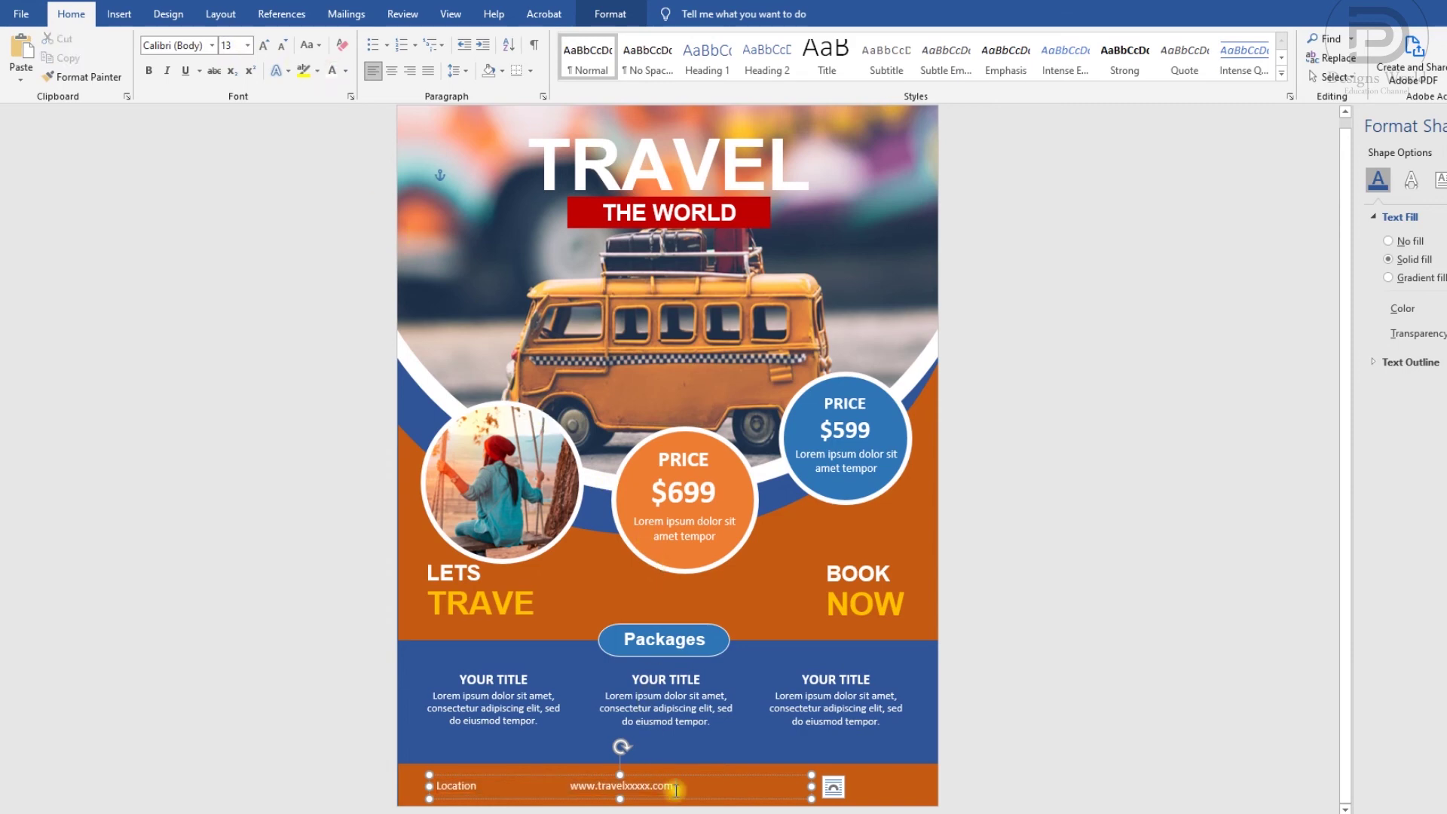
pyautogui.moveTo(633, 786); pyautogui.dragTo(583, 786)
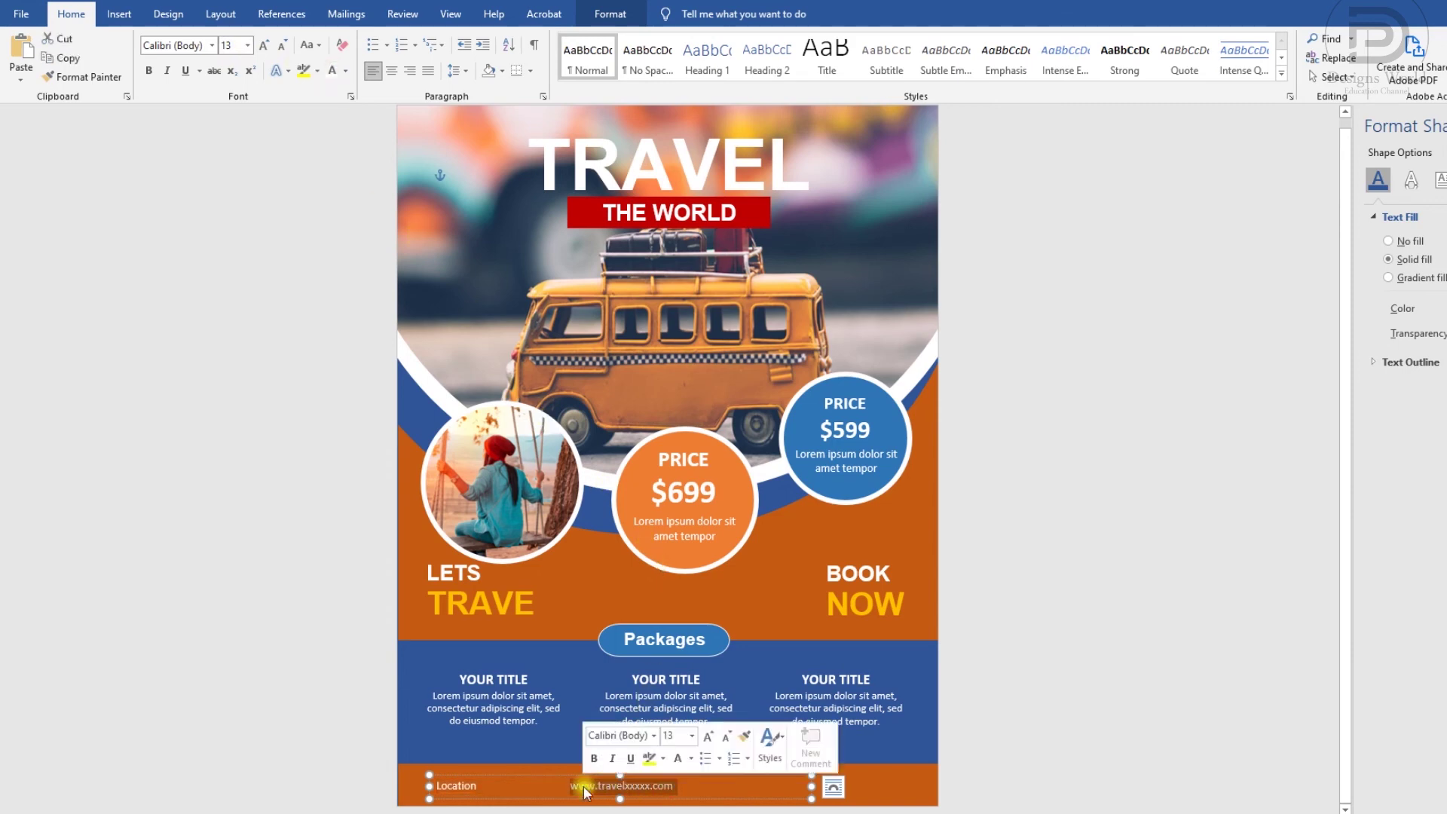
pyautogui.click(596, 759)
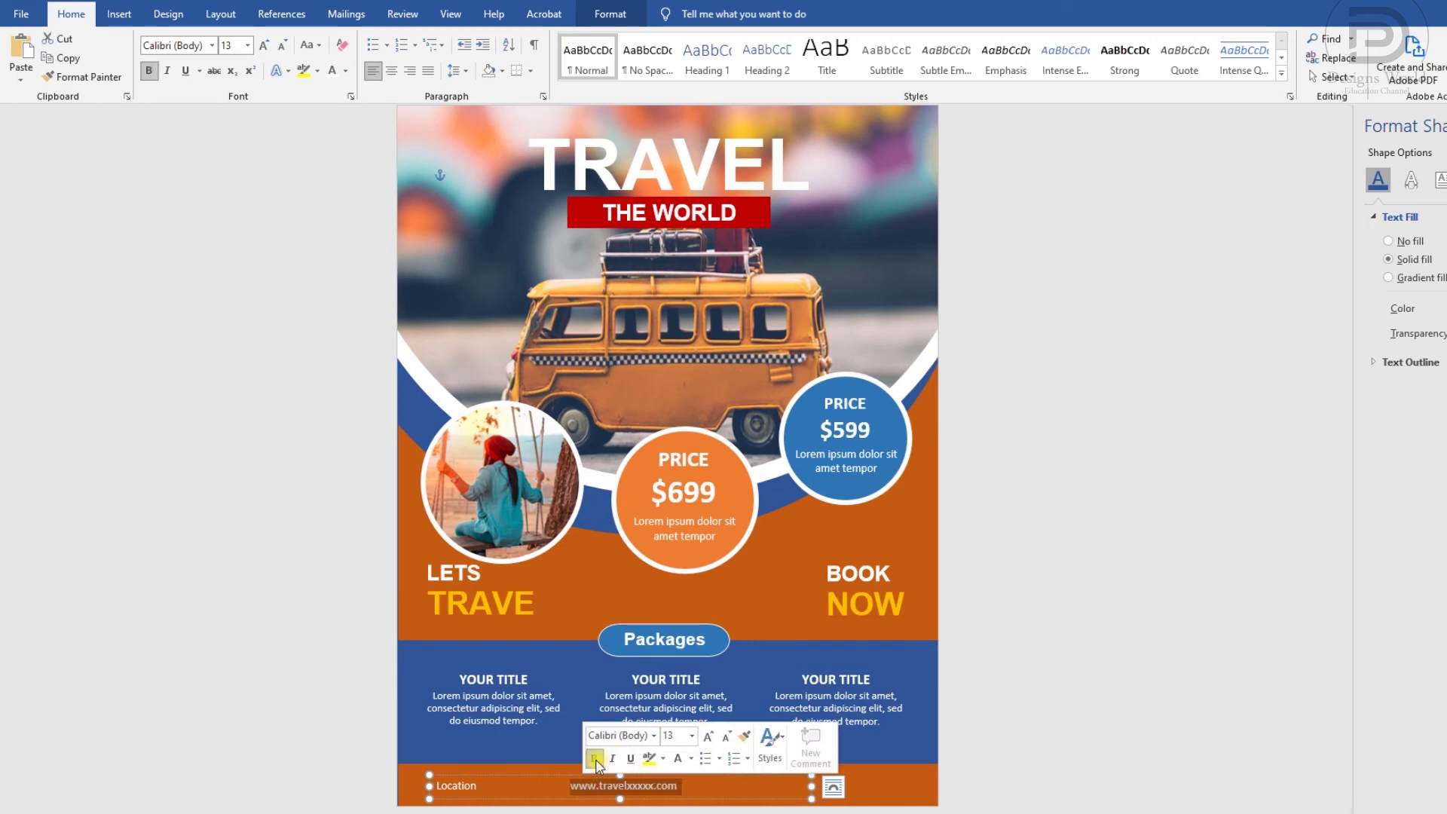
pyautogui.click(614, 784)
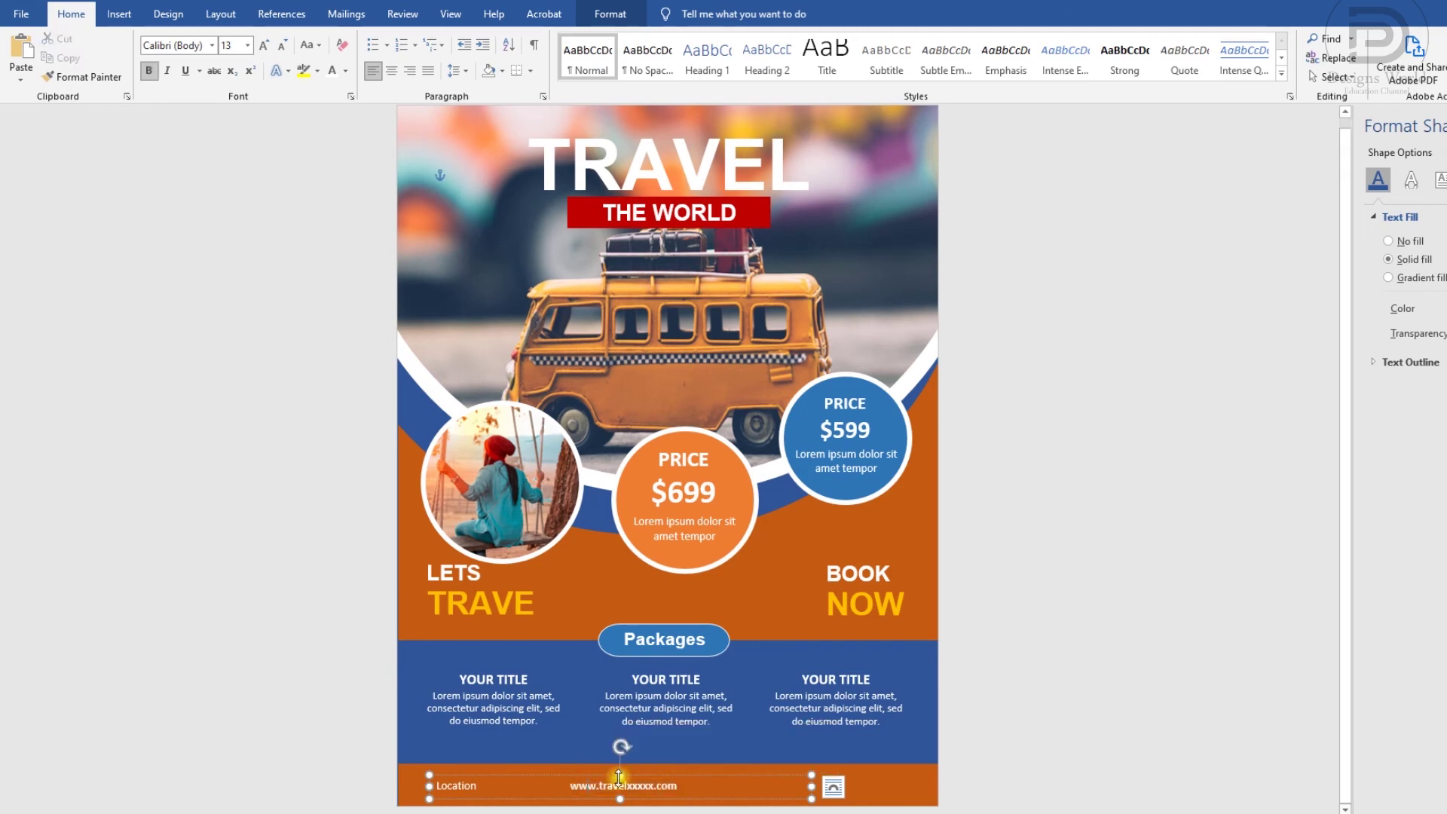
# Nudge the footer text box right and shift the web address further right
pyautogui.press('Right')
pyautogui.press('Right')
pyautogui.press('Right')
pyautogui.press('Right')
pyautogui.press('Right')
pyautogui.press('Right')
pyautogui.press('Right')
pyautogui.press('Right')
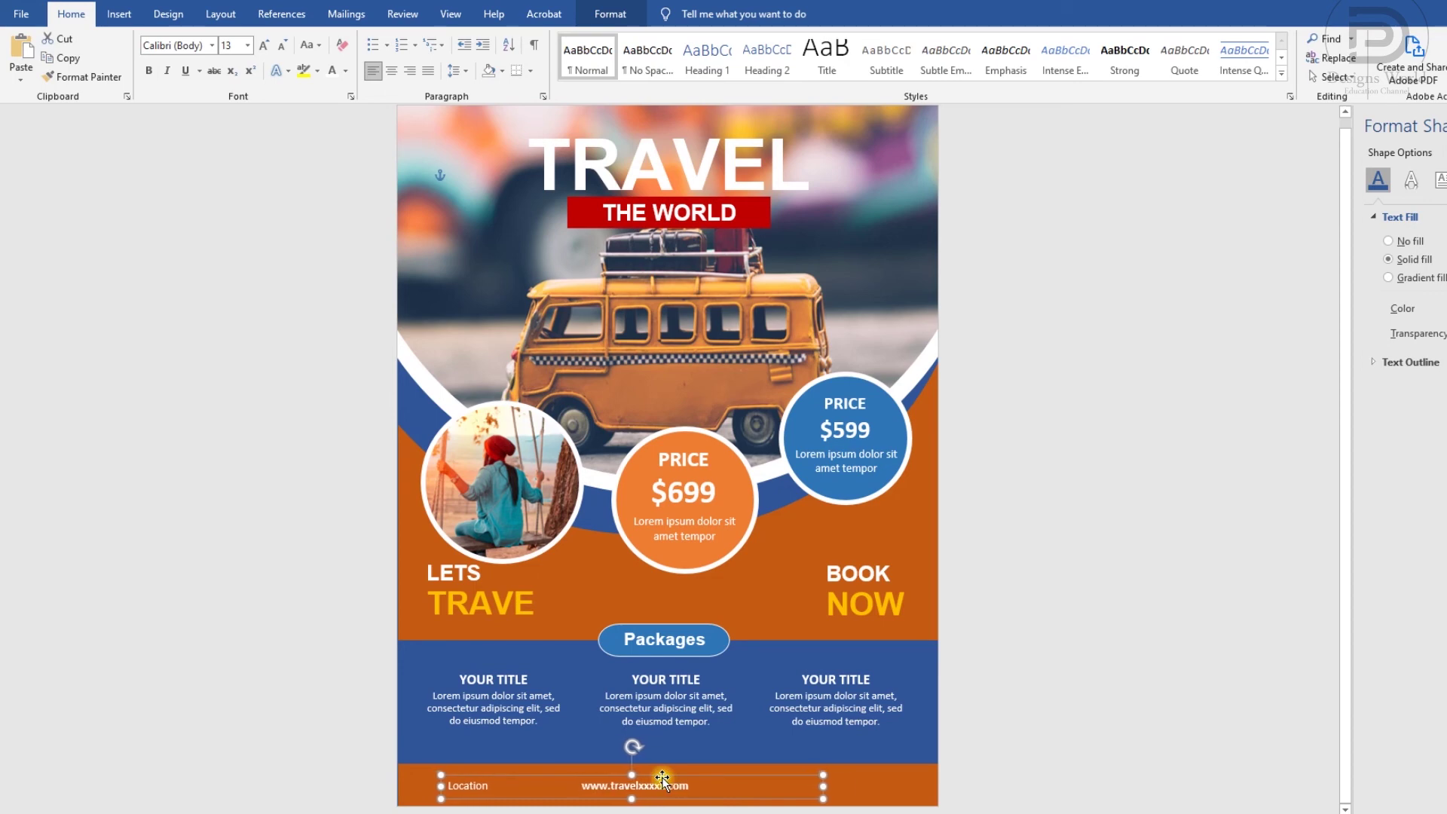
pyautogui.press('Right')
pyautogui.press('Right')
pyautogui.press('Right')
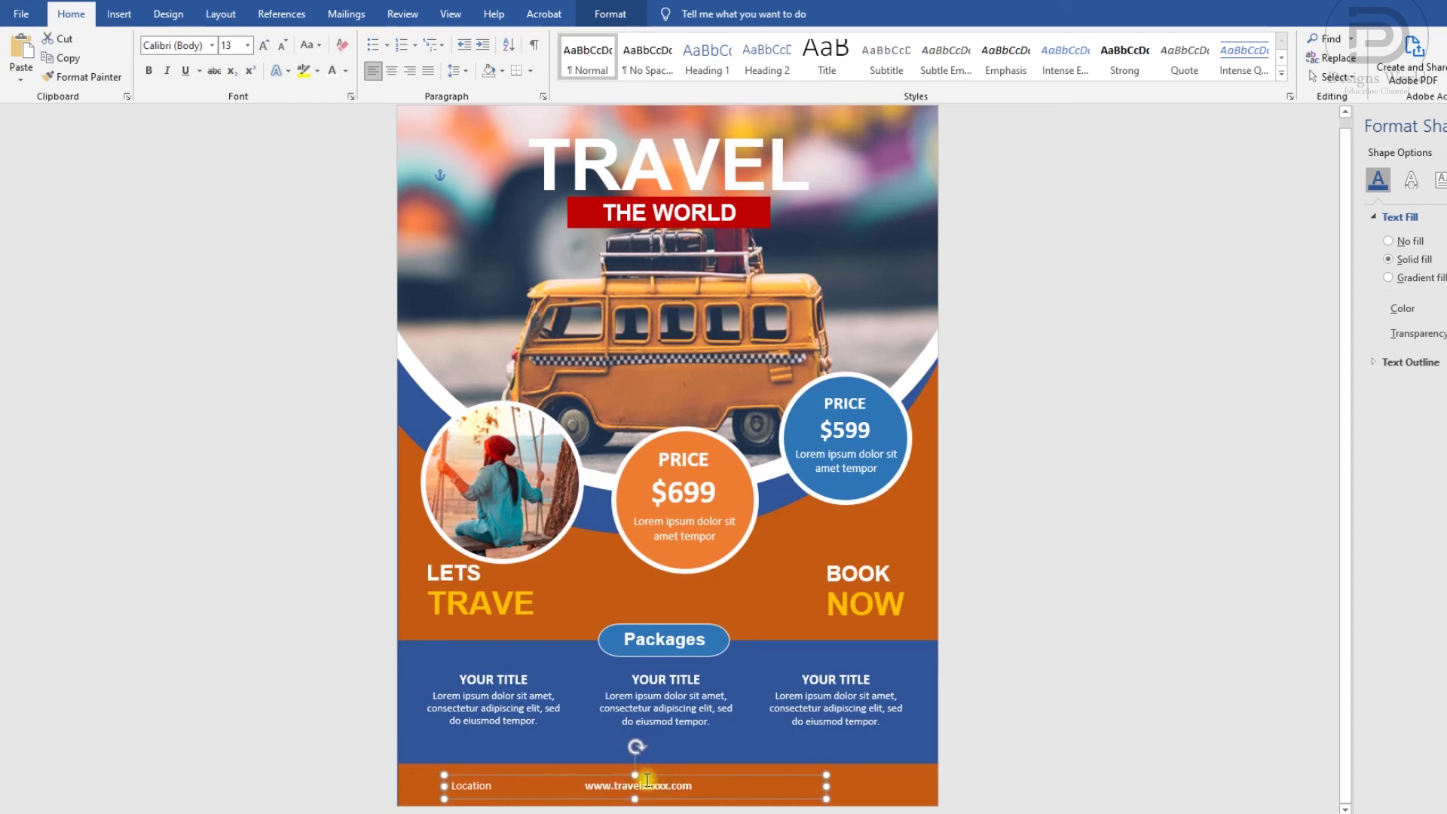
pyautogui.click(589, 788)
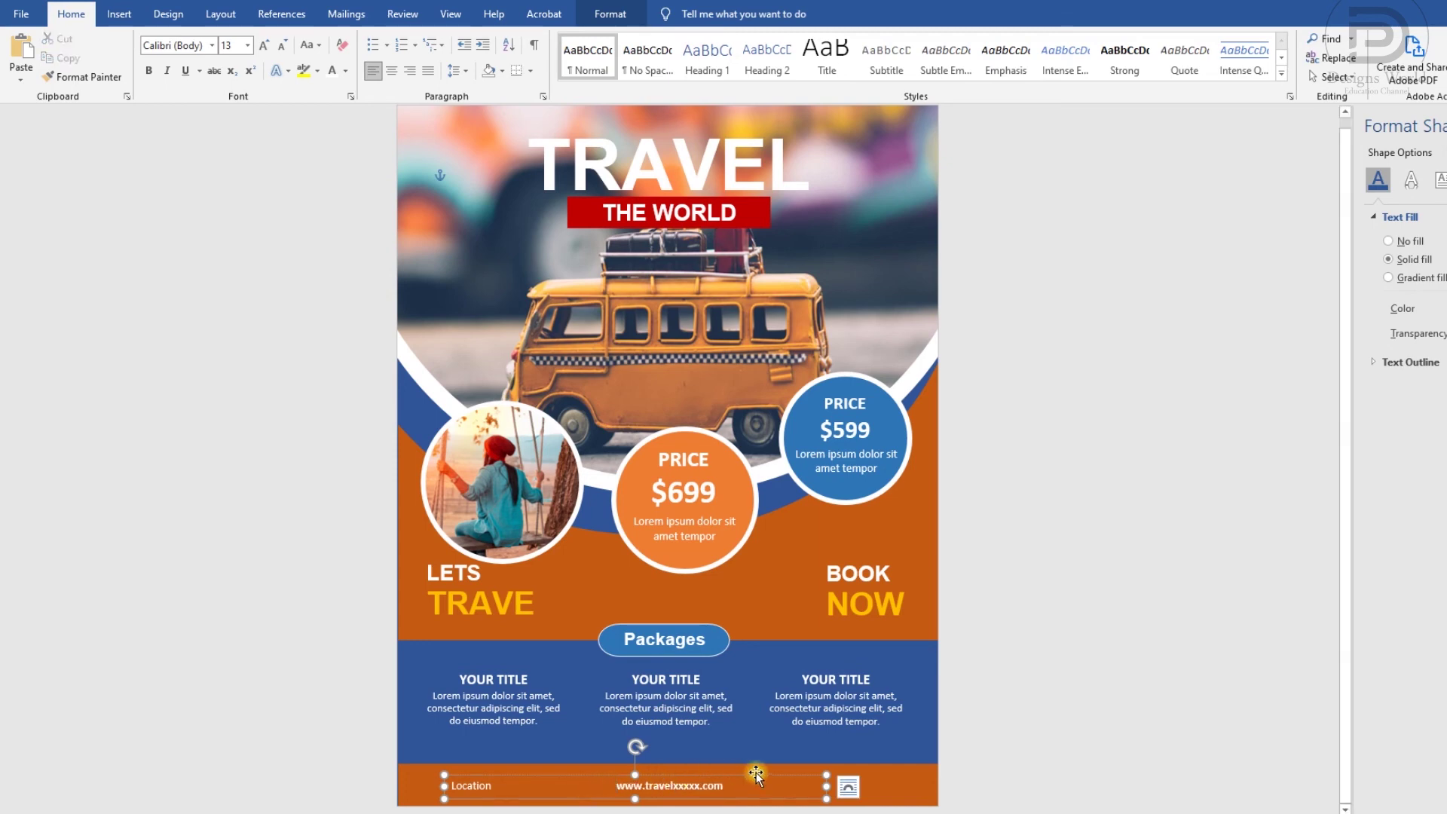
pyautogui.click(948, 801)
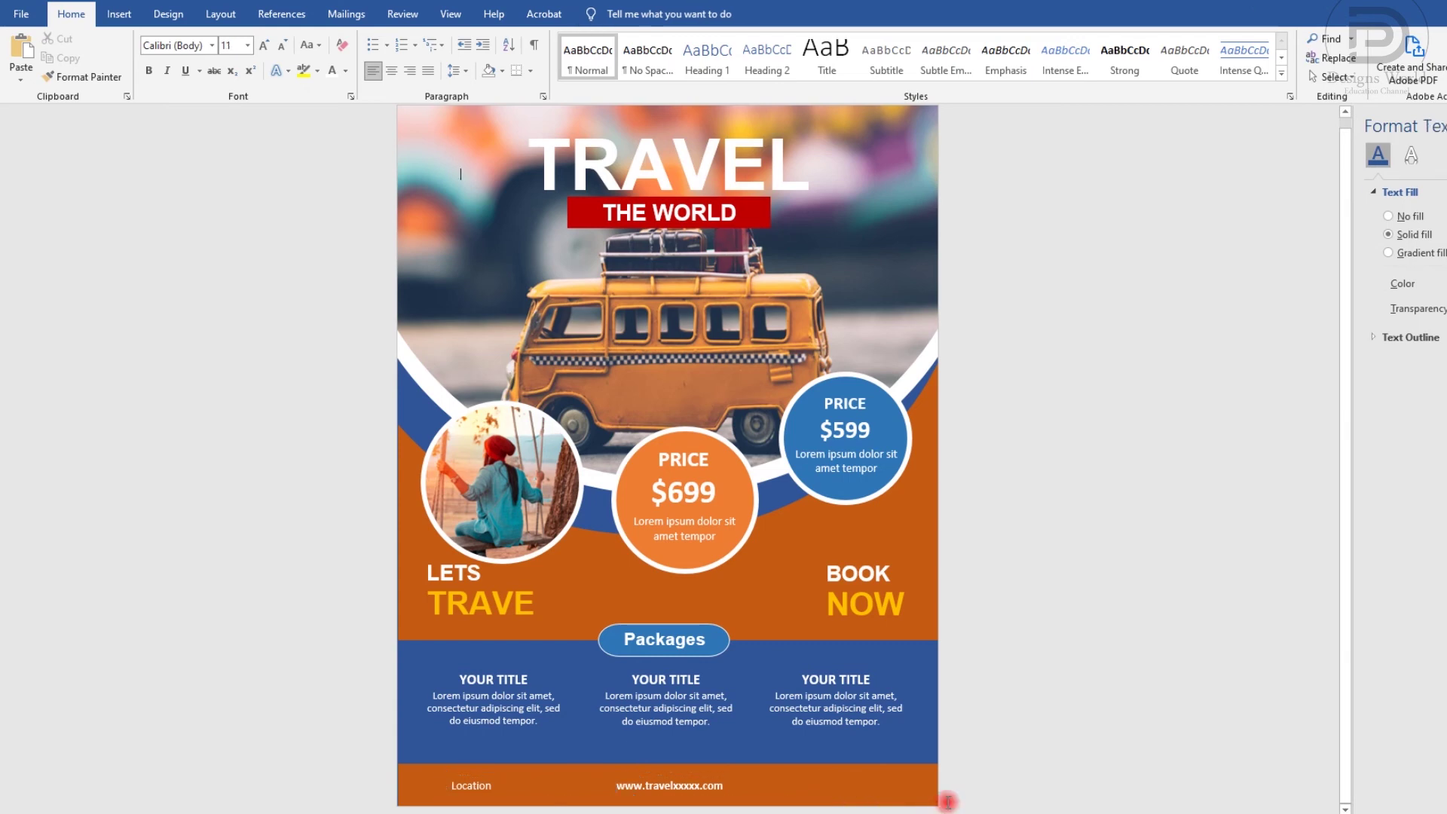
pyautogui.click(119, 14)
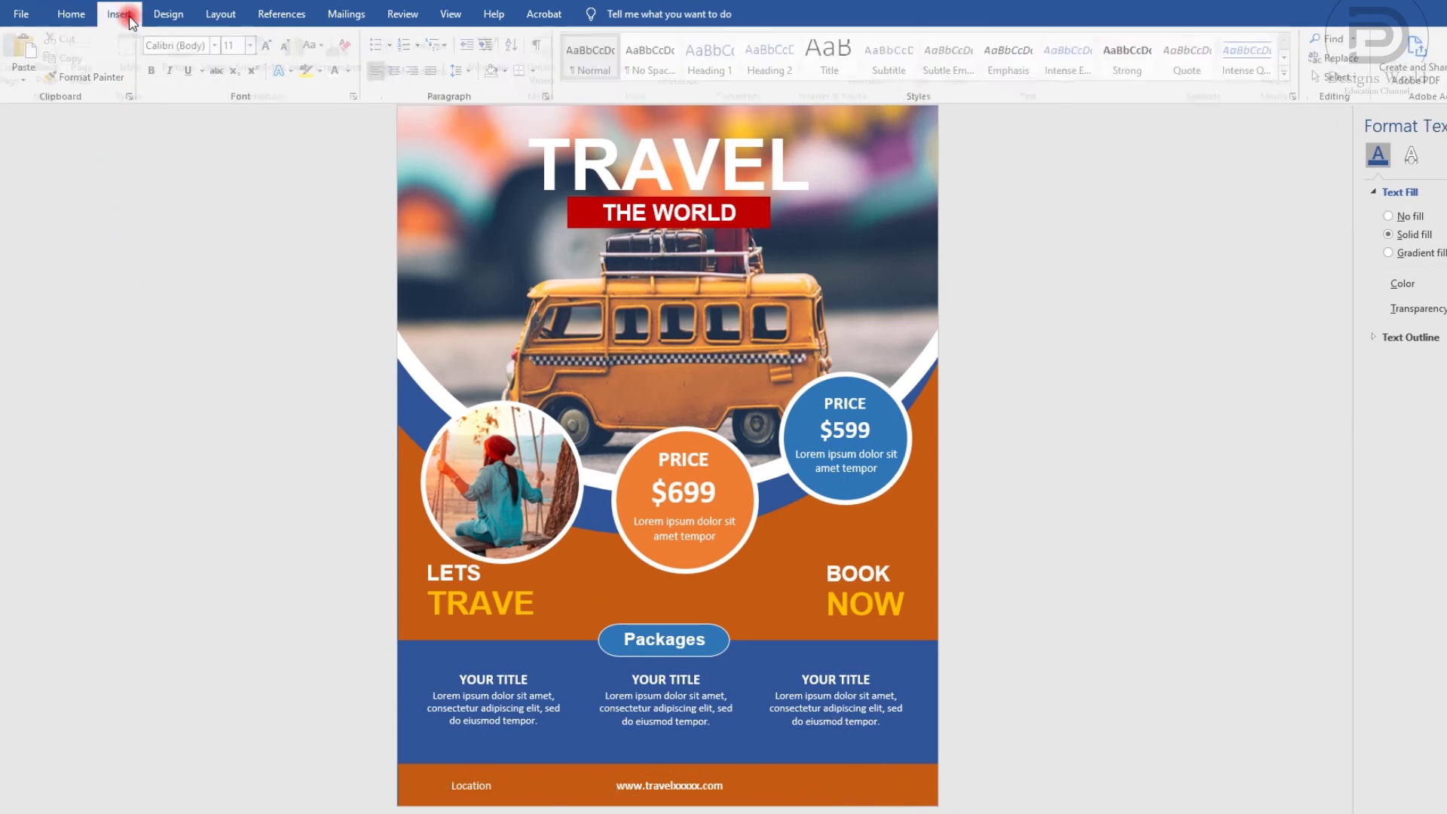
pyautogui.click(202, 52)
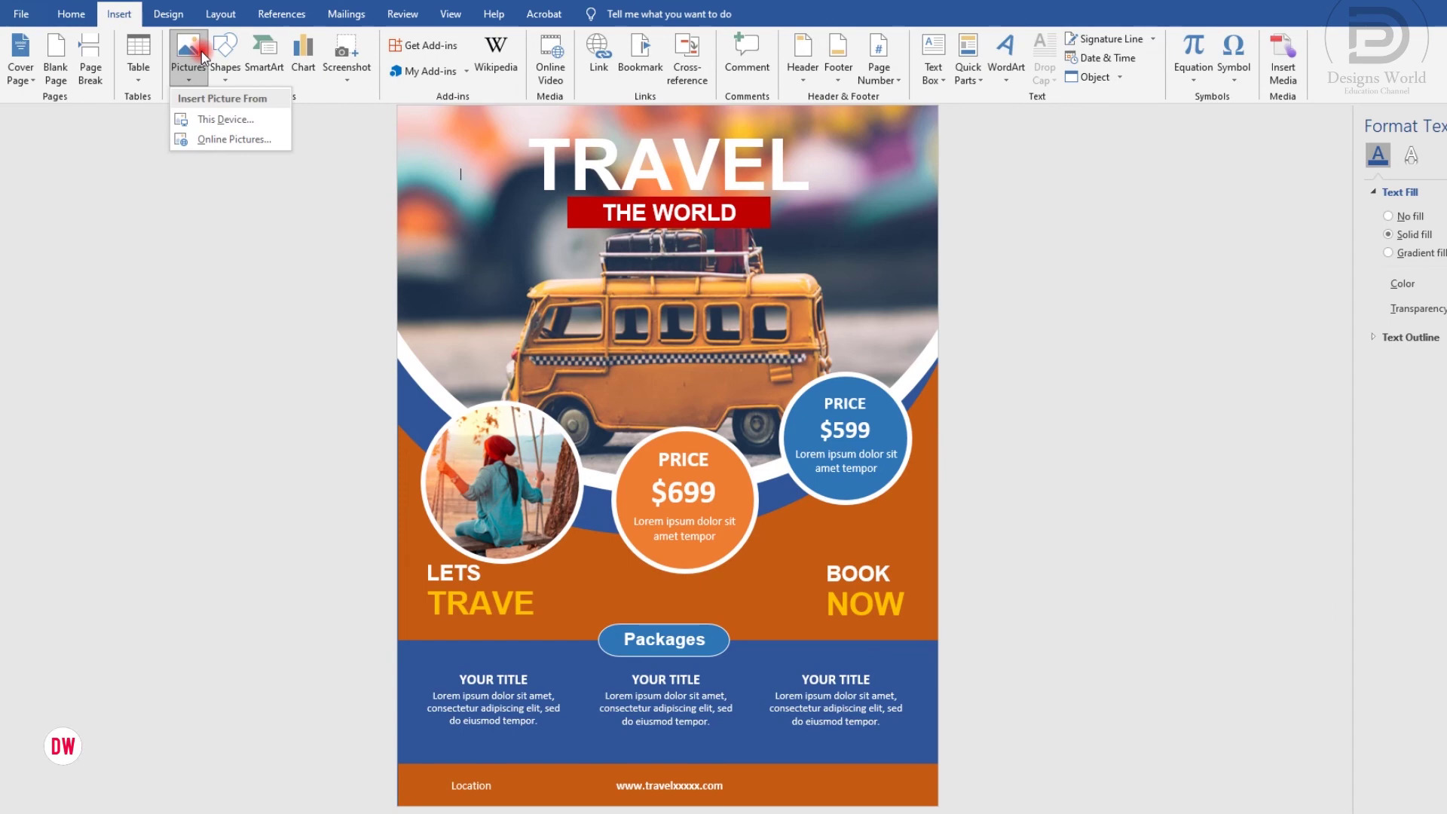
# Insert the location pin icon in front of text and place it just left of Location
pyautogui.click(212, 118)
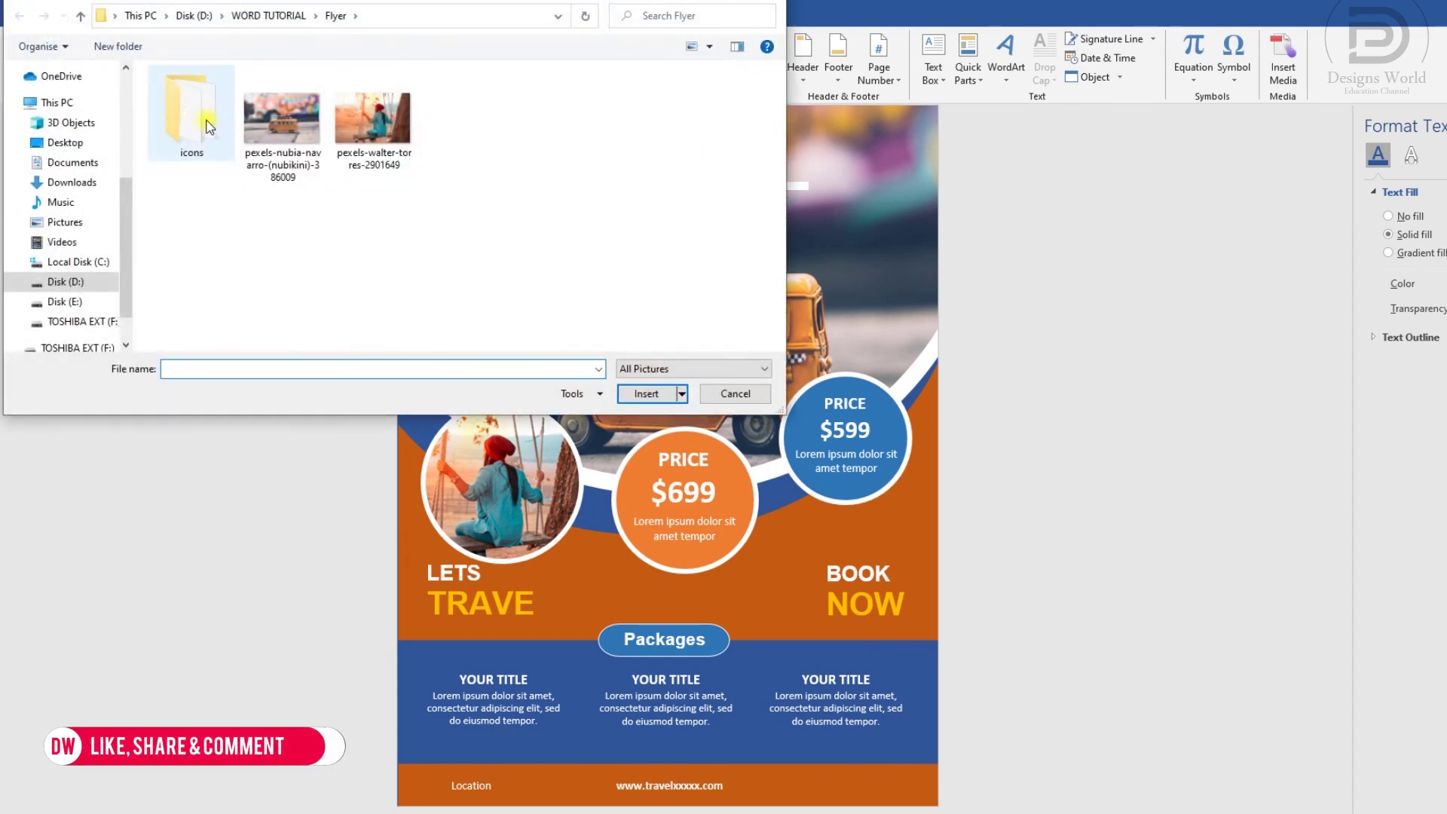
pyautogui.doubleClick(209, 127)
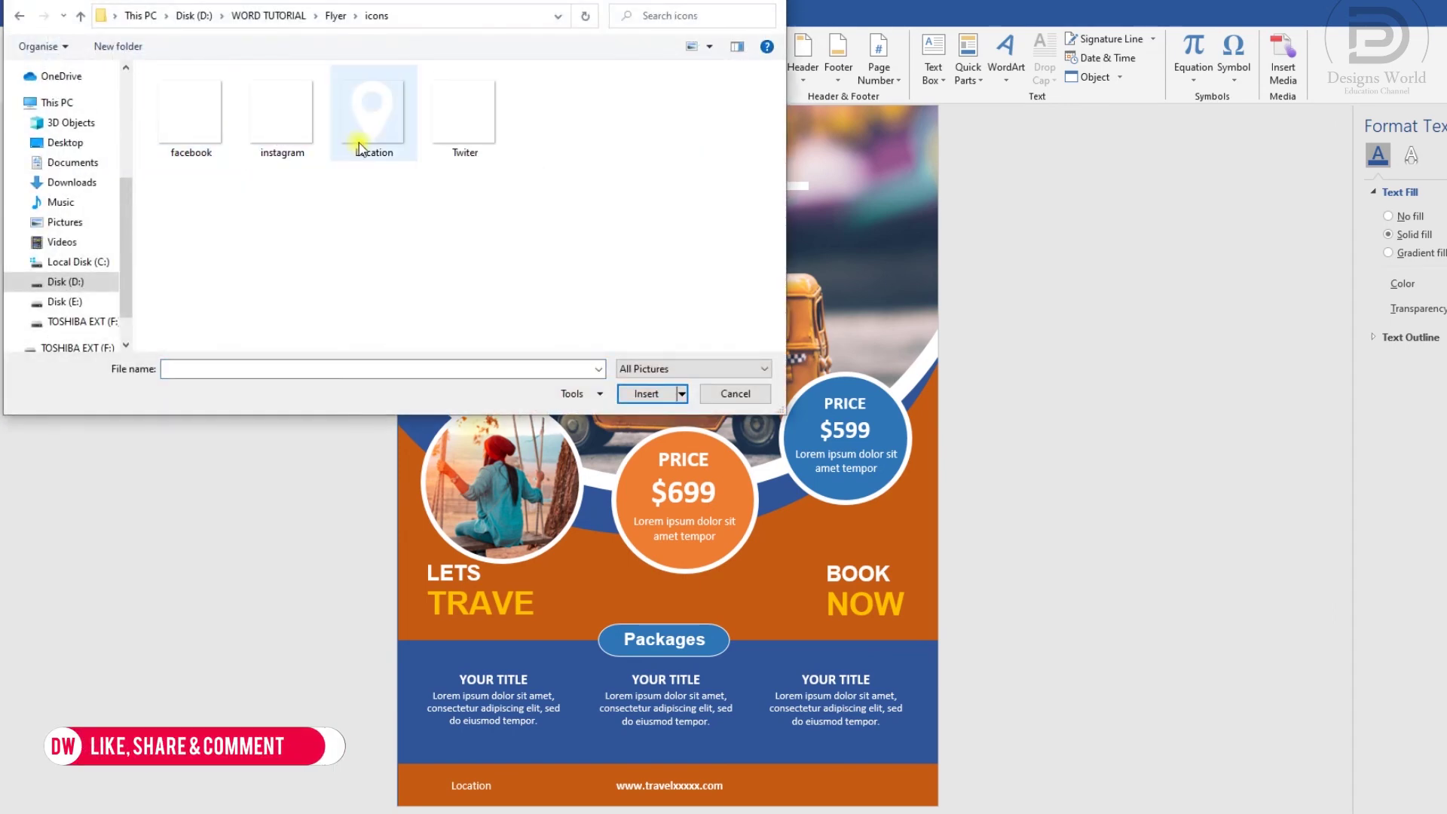
pyautogui.doubleClick(374, 143)
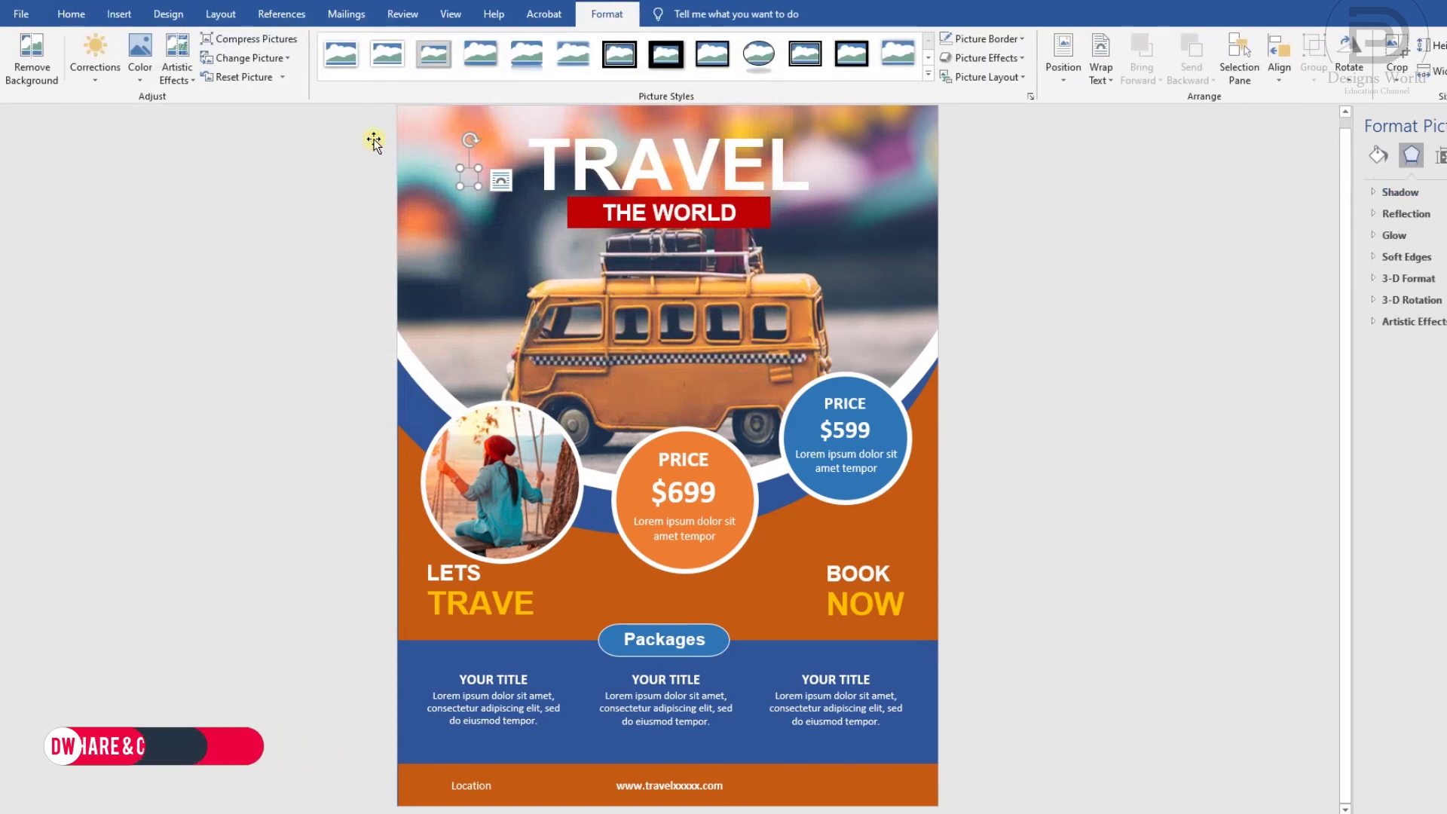
pyautogui.click(1101, 60)
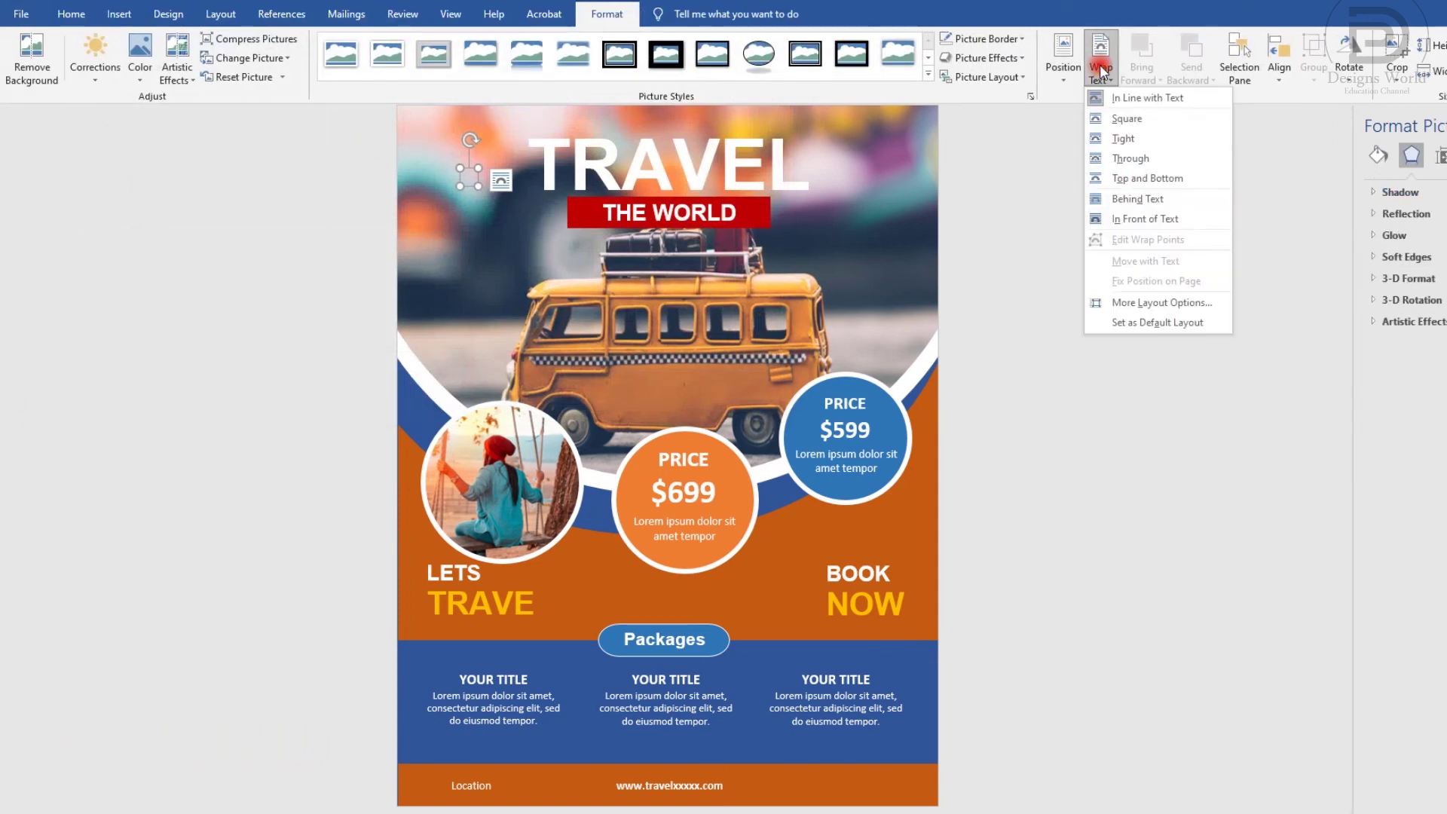
pyautogui.click(1142, 218)
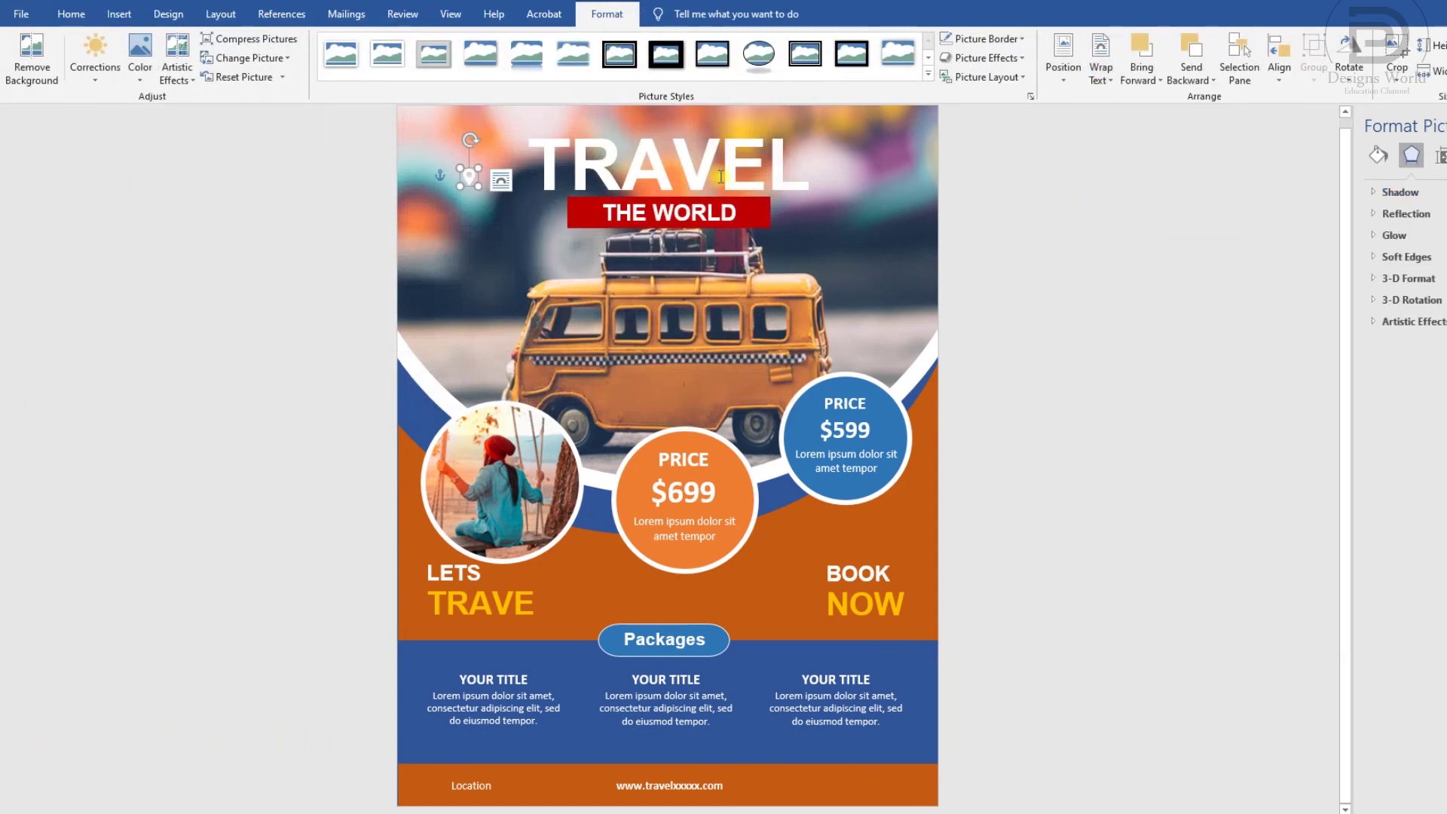
pyautogui.moveTo(471, 176); pyautogui.dragTo(430, 783)
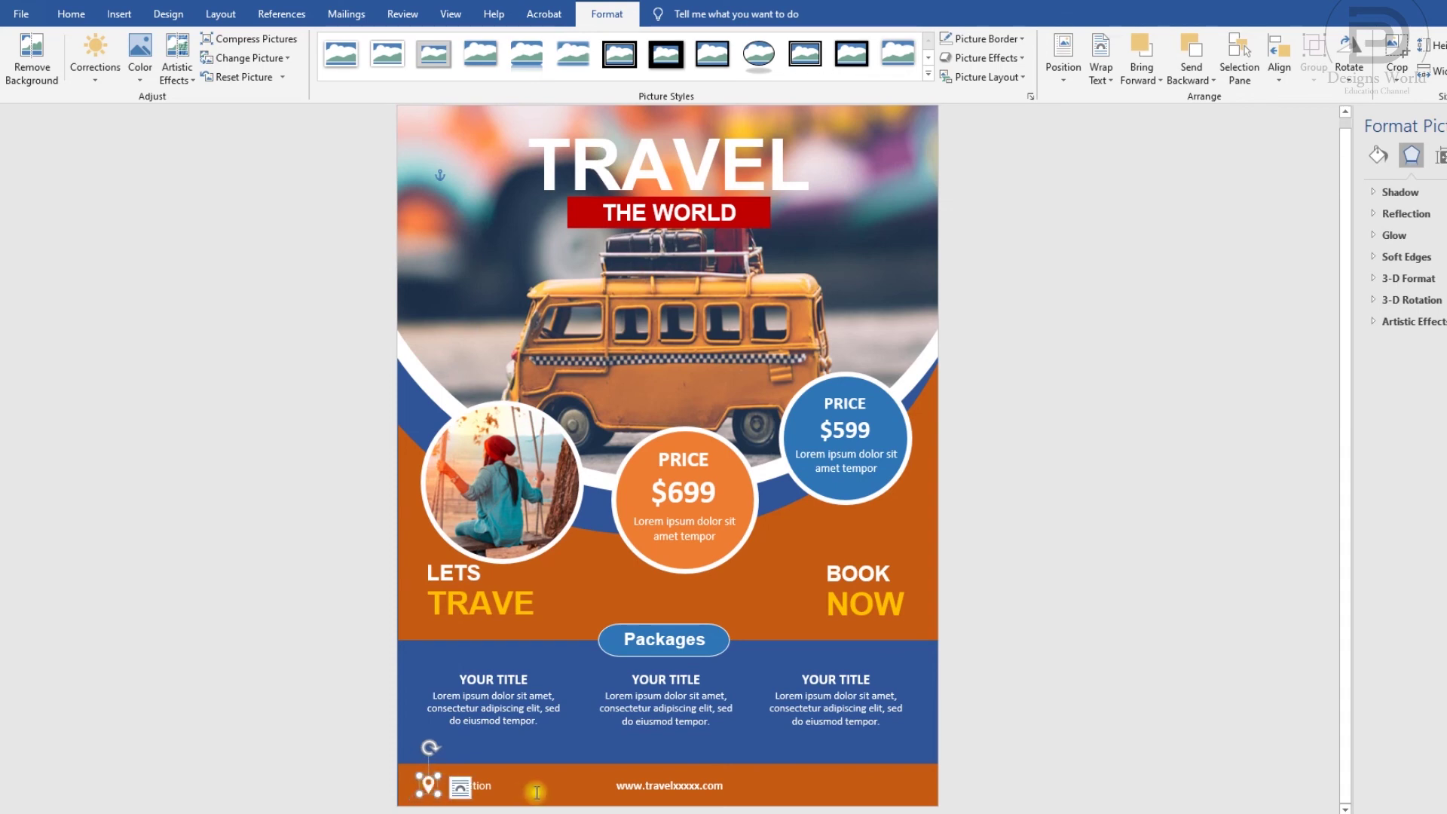
pyautogui.press('Right')
pyautogui.press('Up')
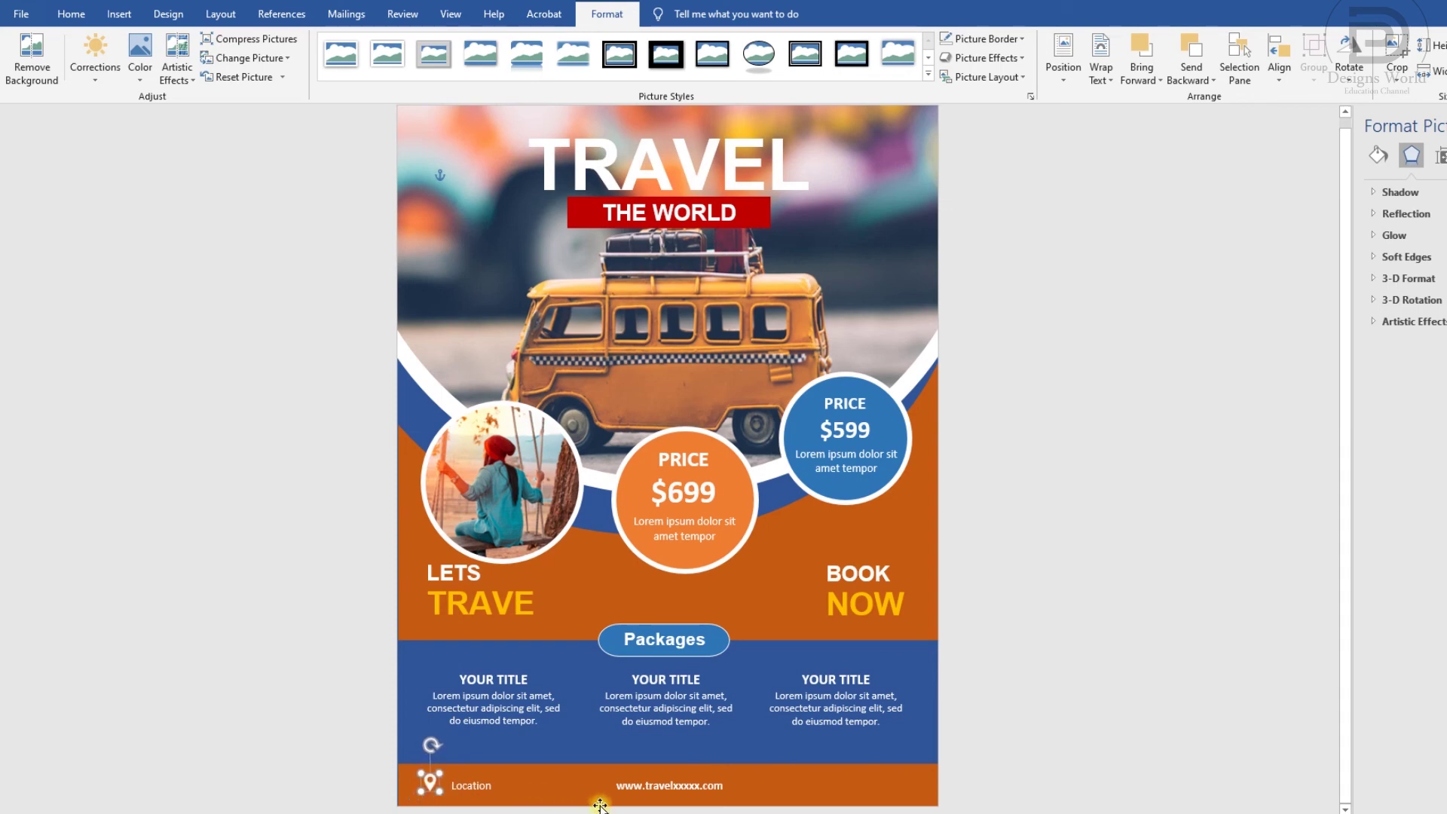
pyautogui.press('Up')
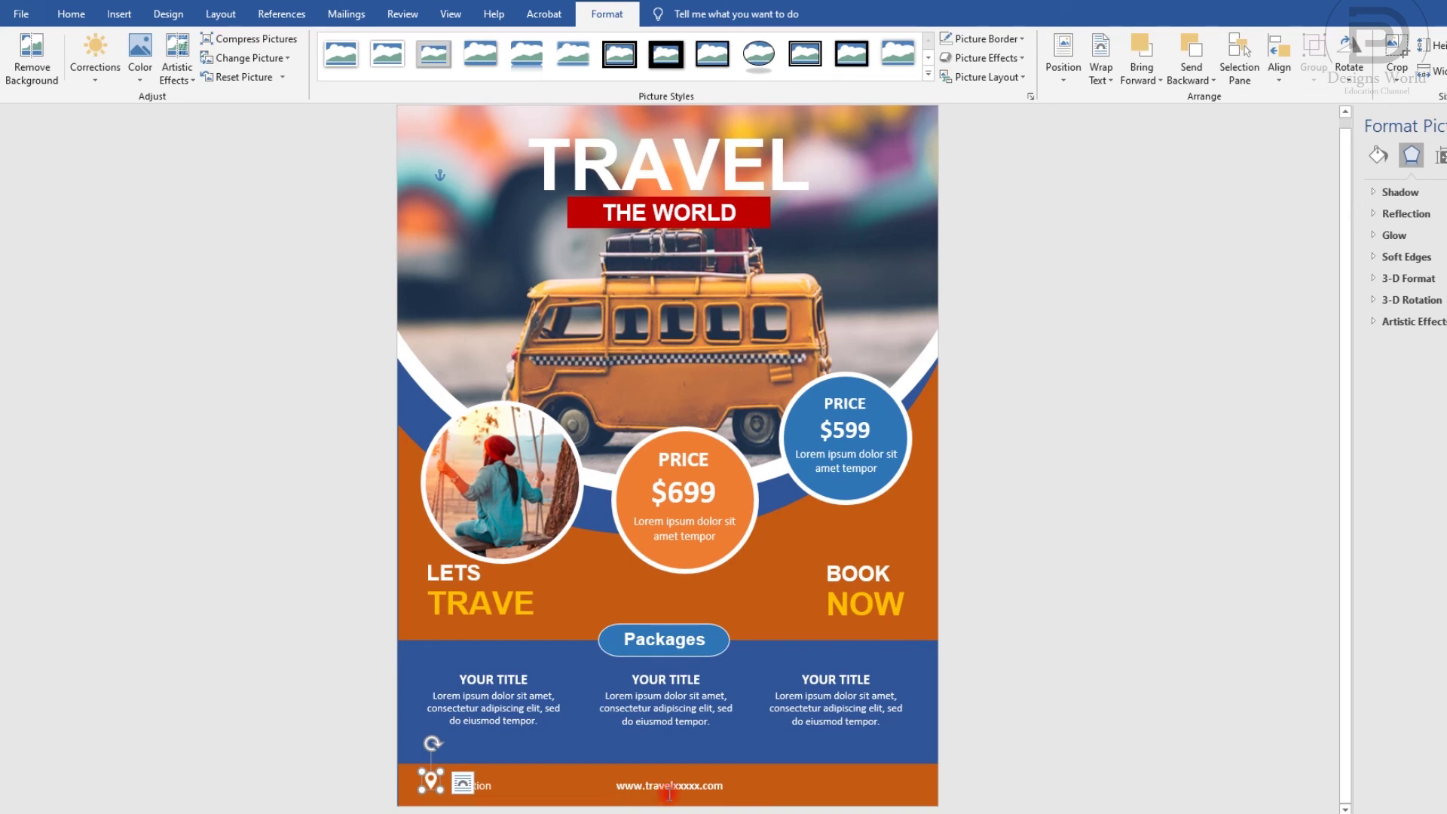
# Nudge the footer text box up and left toward the pin and narrow it
pyautogui.click(669, 790)
pyautogui.click(639, 776)
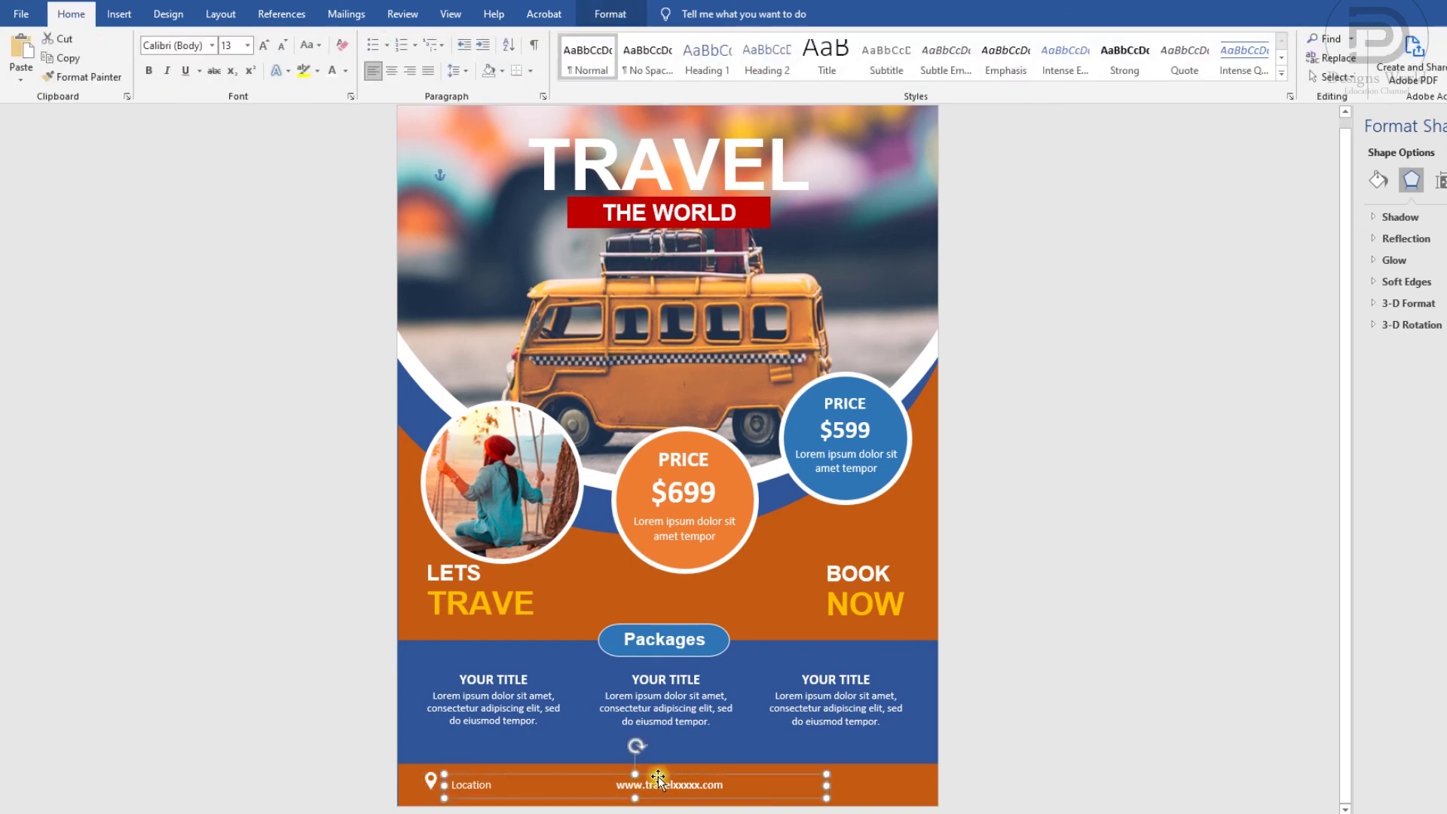
pyautogui.press('Up')
pyautogui.press('Left')
pyautogui.press('Left')
pyautogui.press('Left')
pyautogui.press('Left')
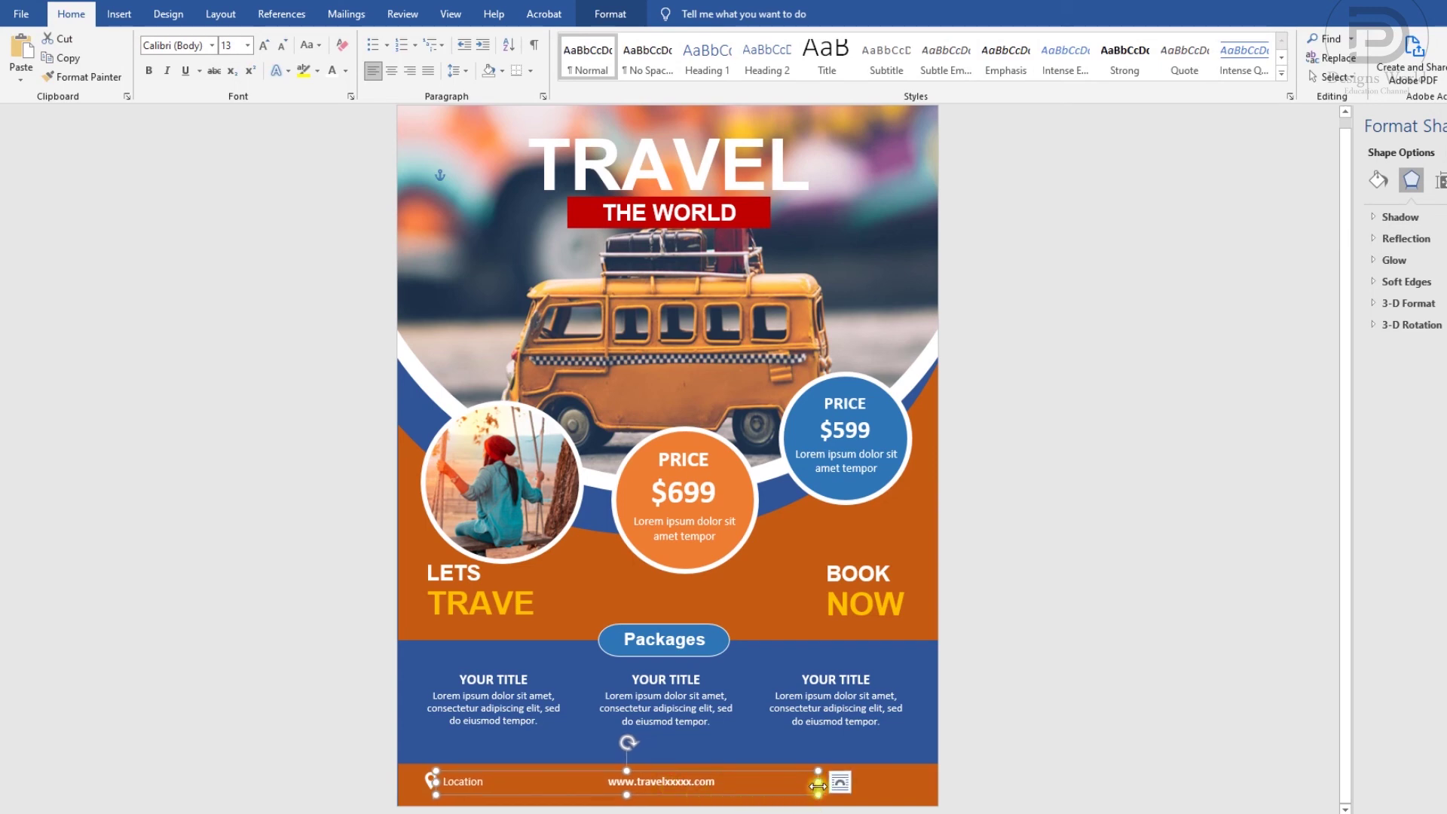
pyautogui.moveTo(818, 786); pyautogui.dragTo(730, 796)
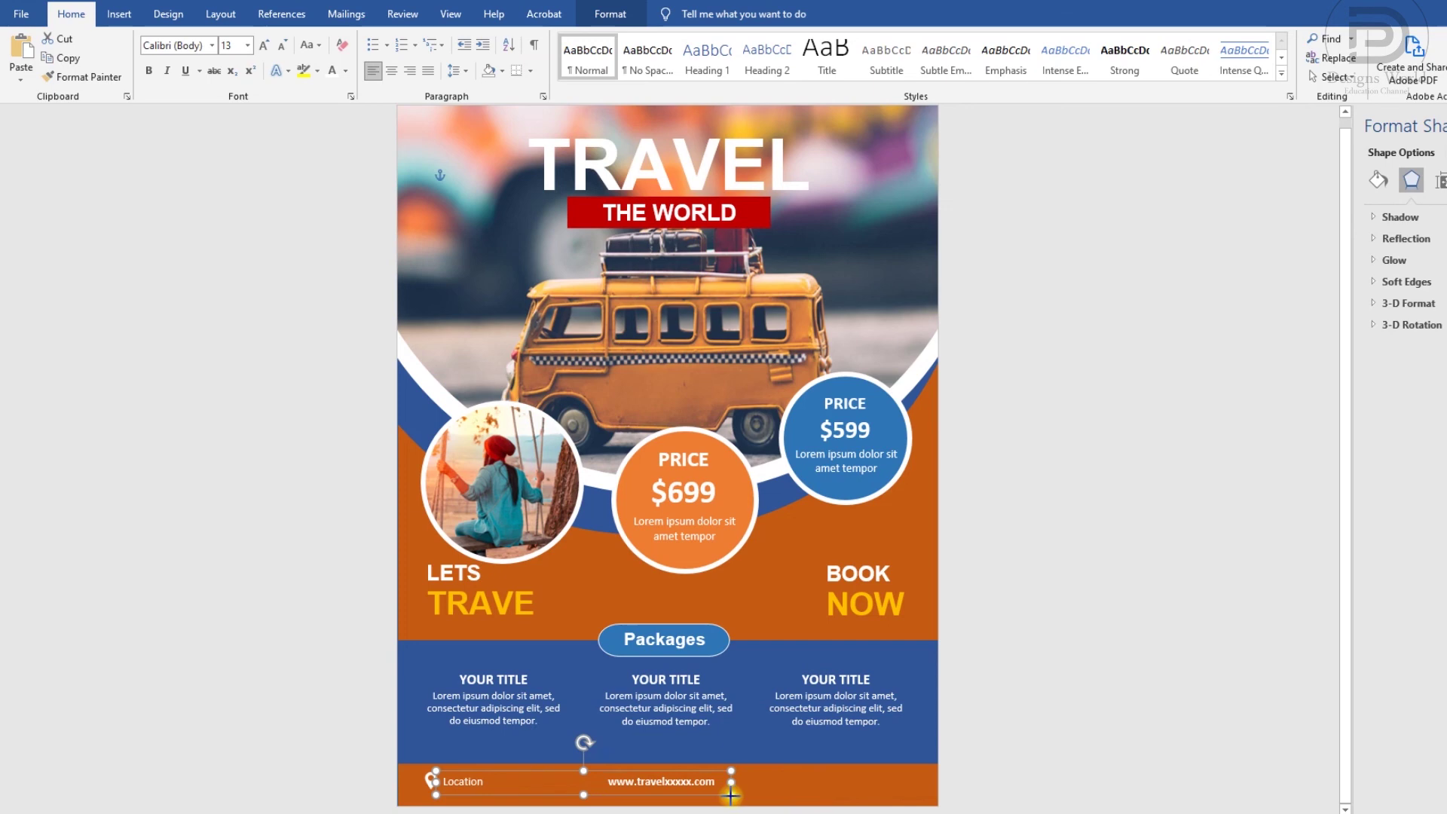
pyautogui.click(1006, 802)
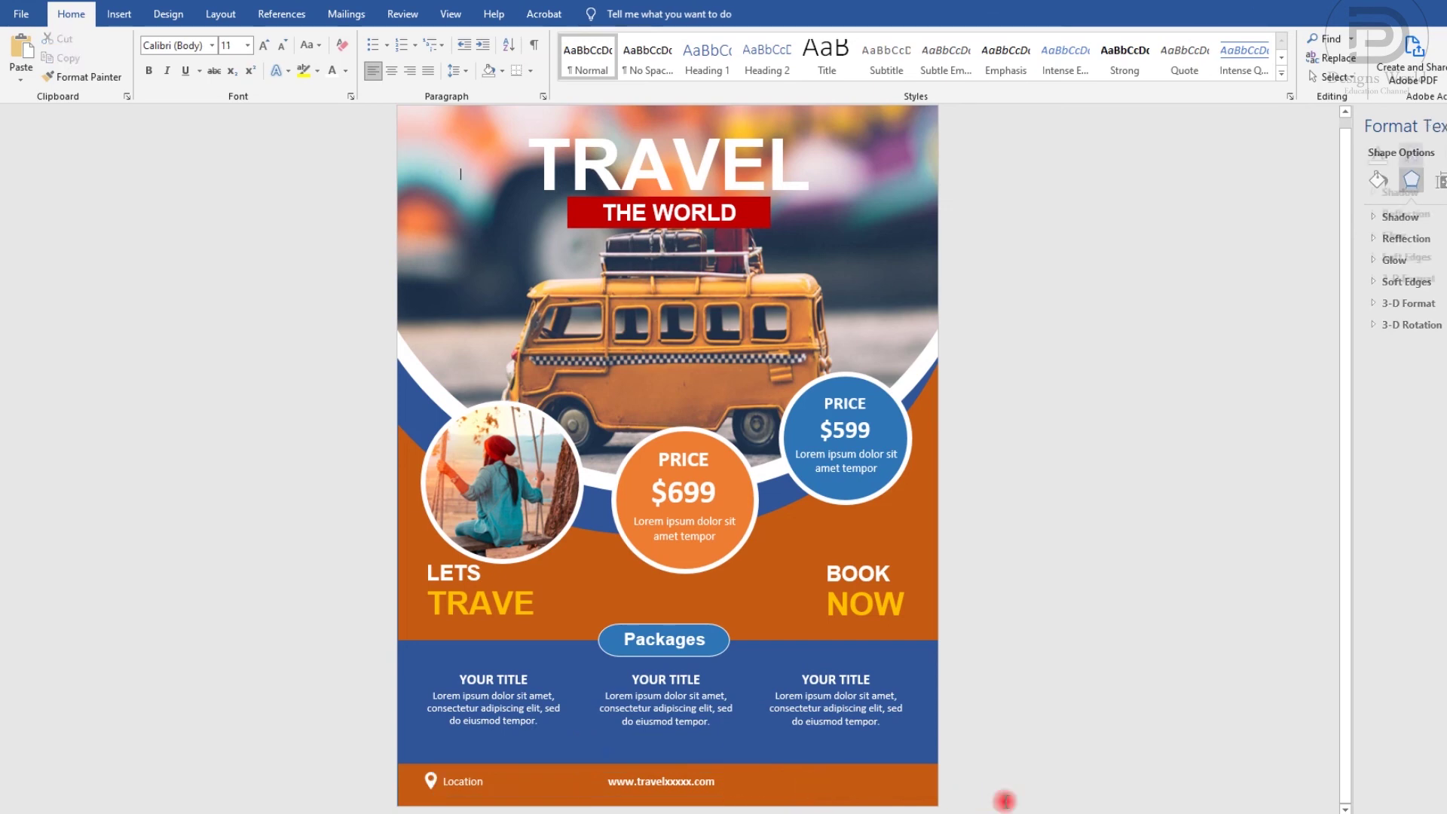
# Insert the facebook icon in front of text and move it into the orange footer
pyautogui.click(119, 14)
pyautogui.click(185, 58)
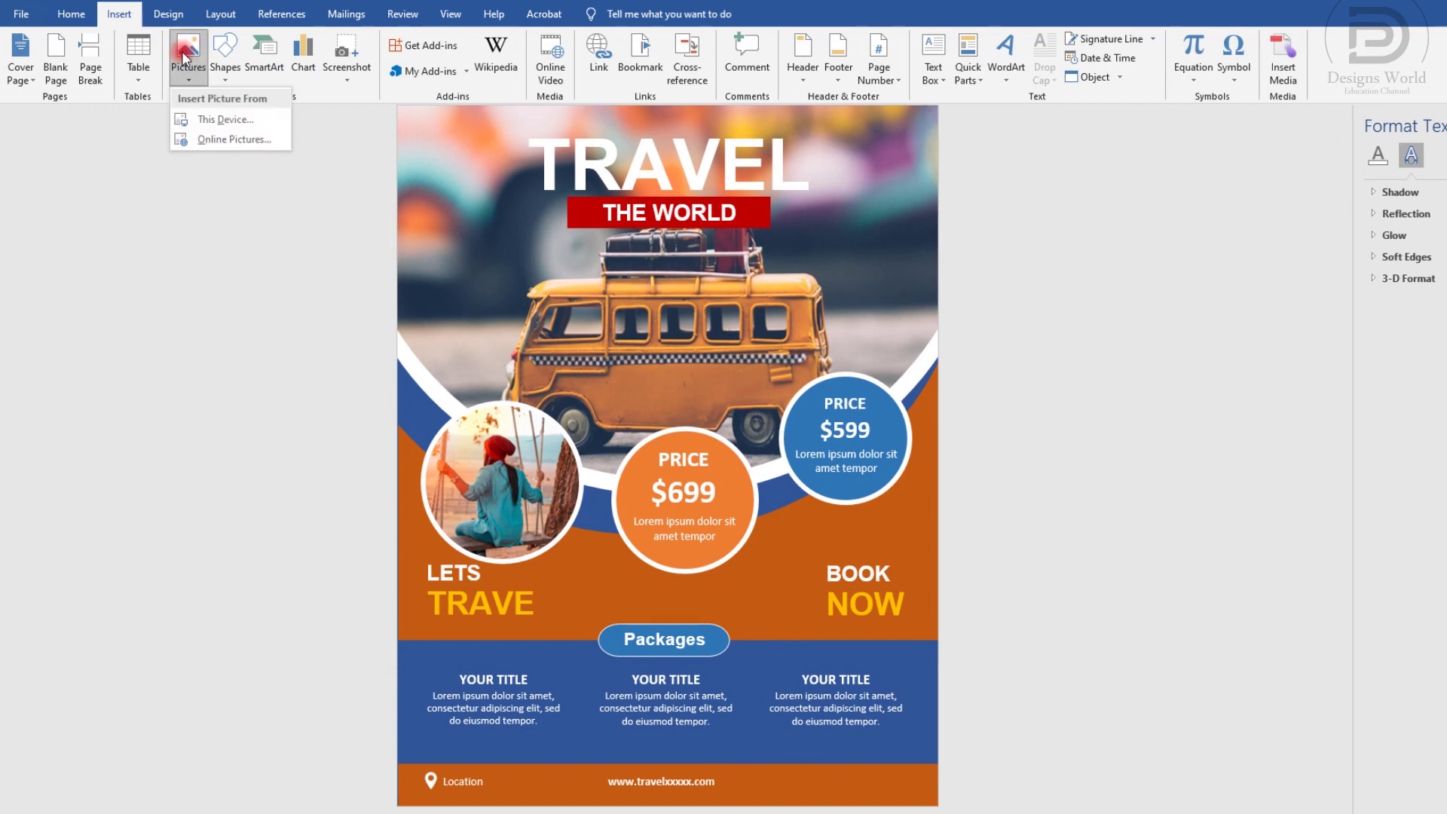
pyautogui.click(208, 118)
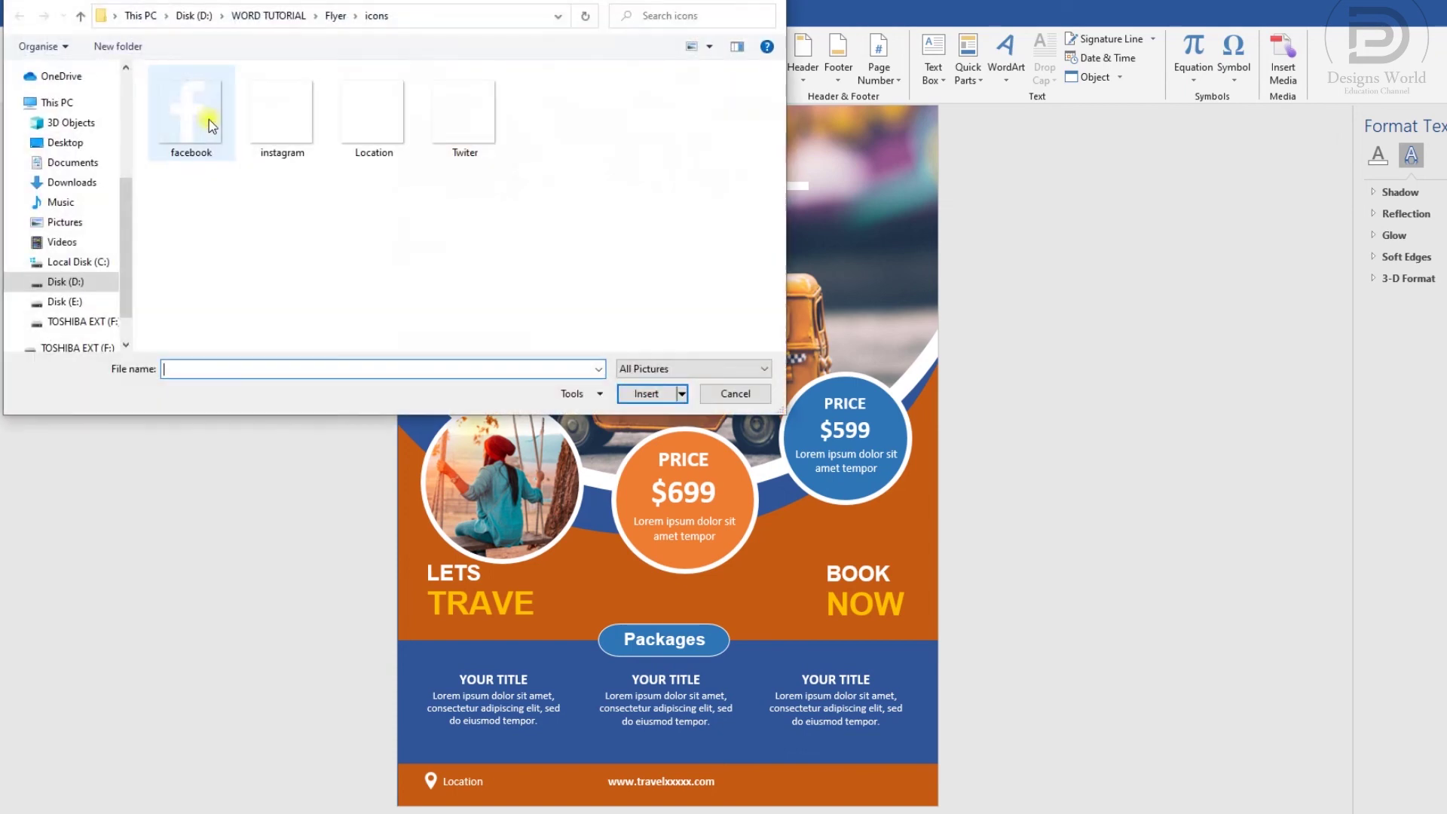
pyautogui.doubleClick(221, 134)
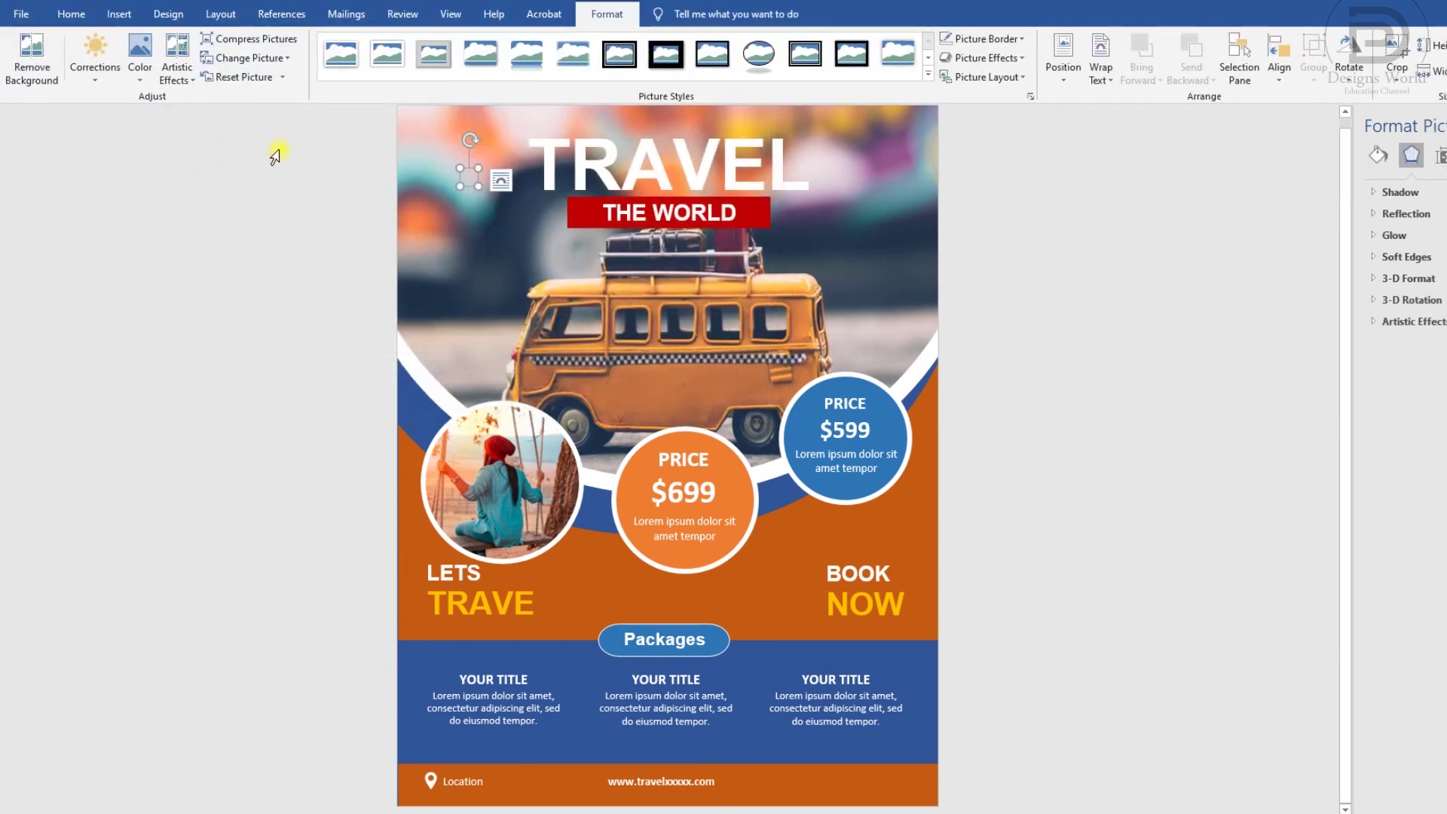
pyautogui.click(1102, 68)
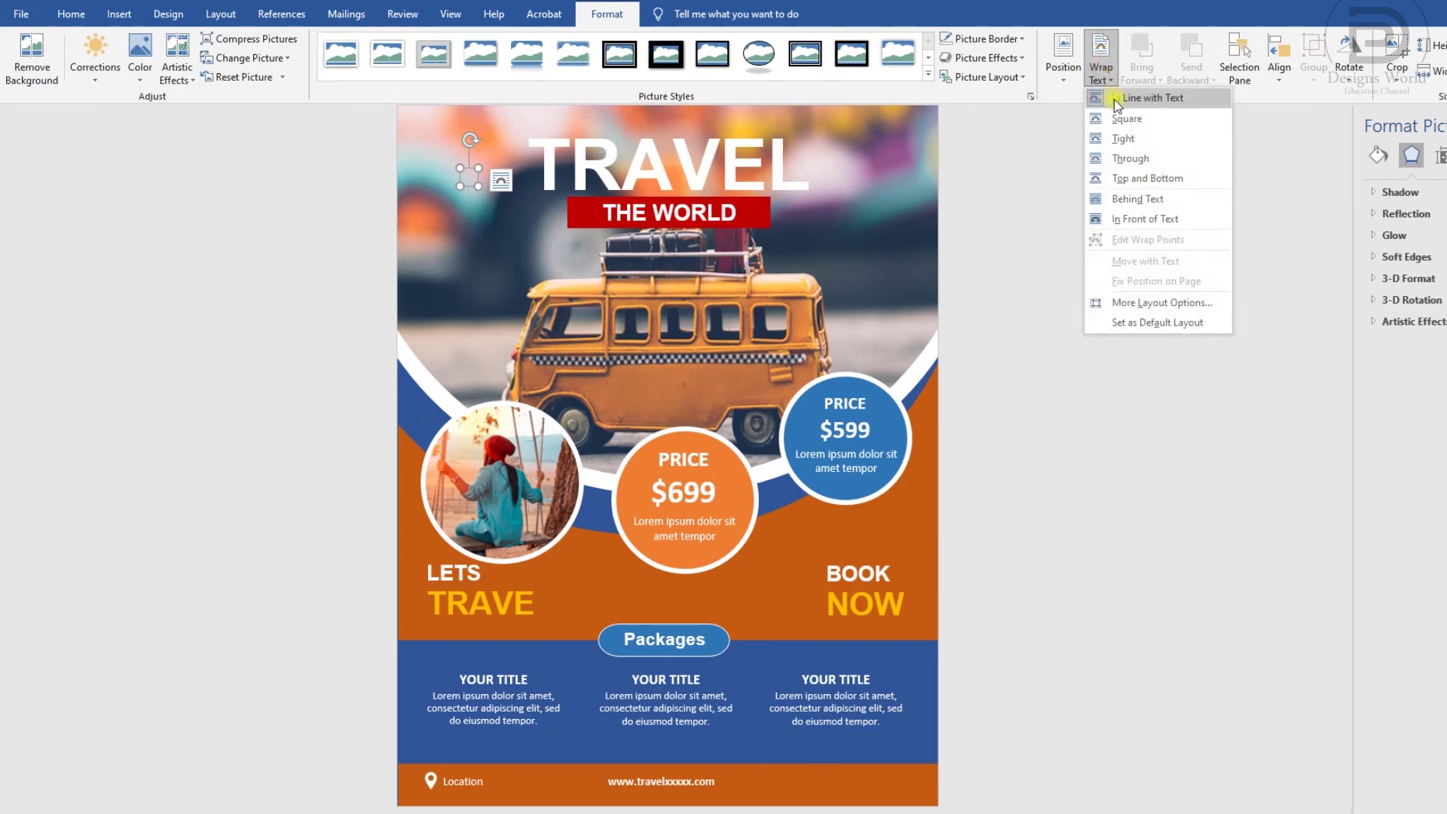
pyautogui.click(1140, 219)
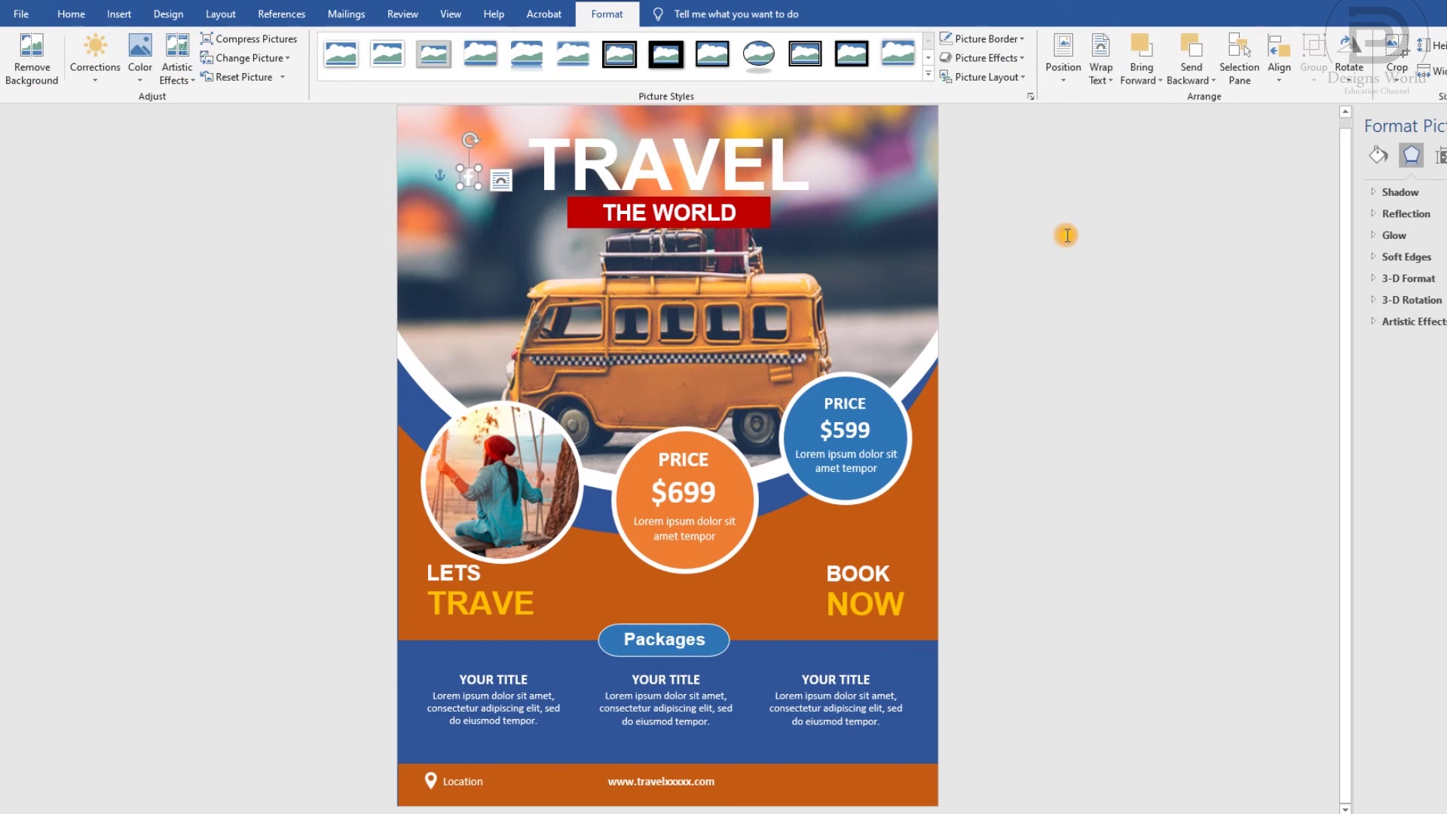
pyautogui.moveTo(475, 182)
pyautogui.mouseDown()
pyautogui.moveTo(812, 793)
pyautogui.moveTo(805, 777)
pyautogui.mouseUp()
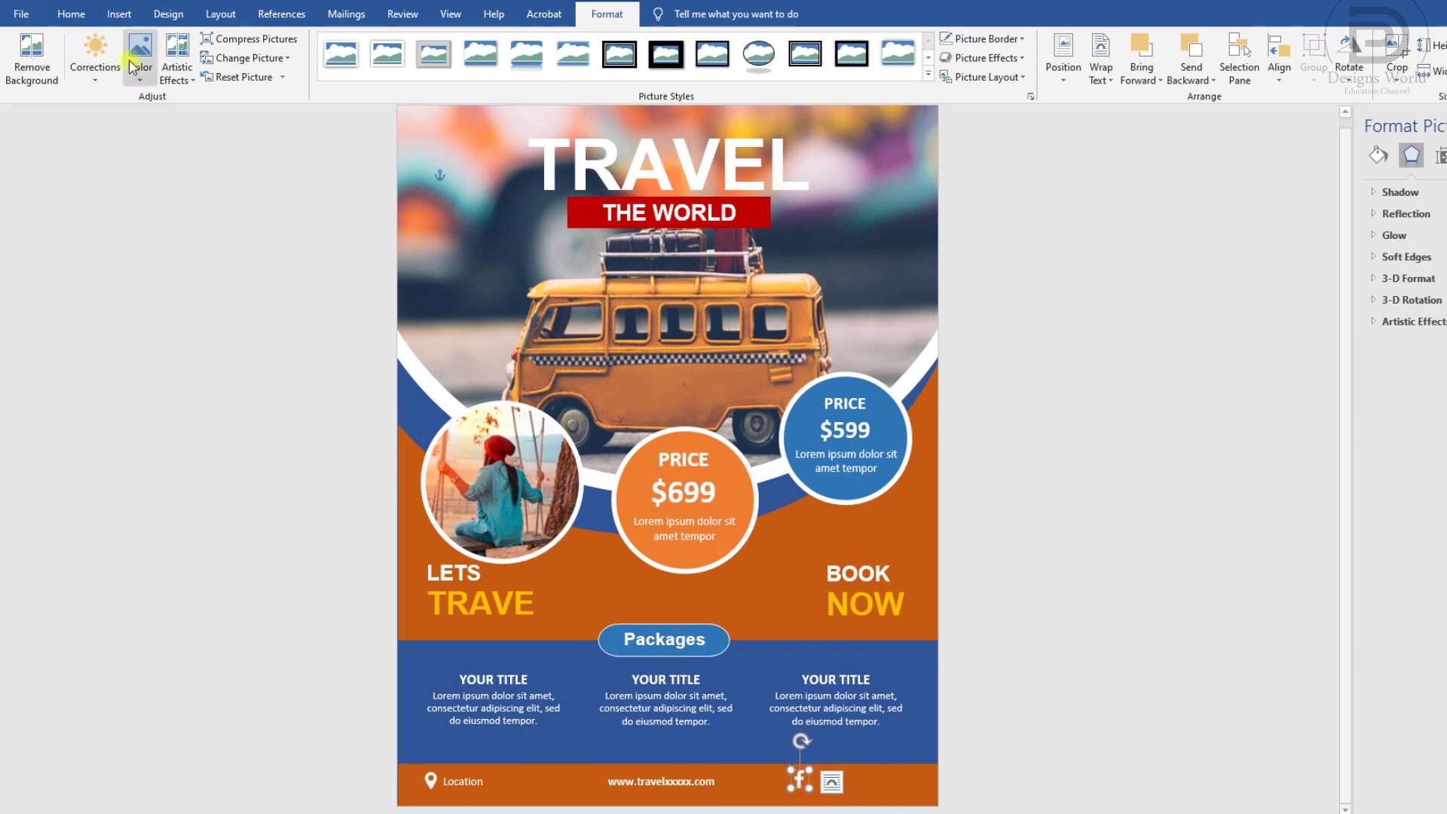
# Insert the instagram icon in front of text and place it beside Facebook in the footer
pyautogui.click(119, 14)
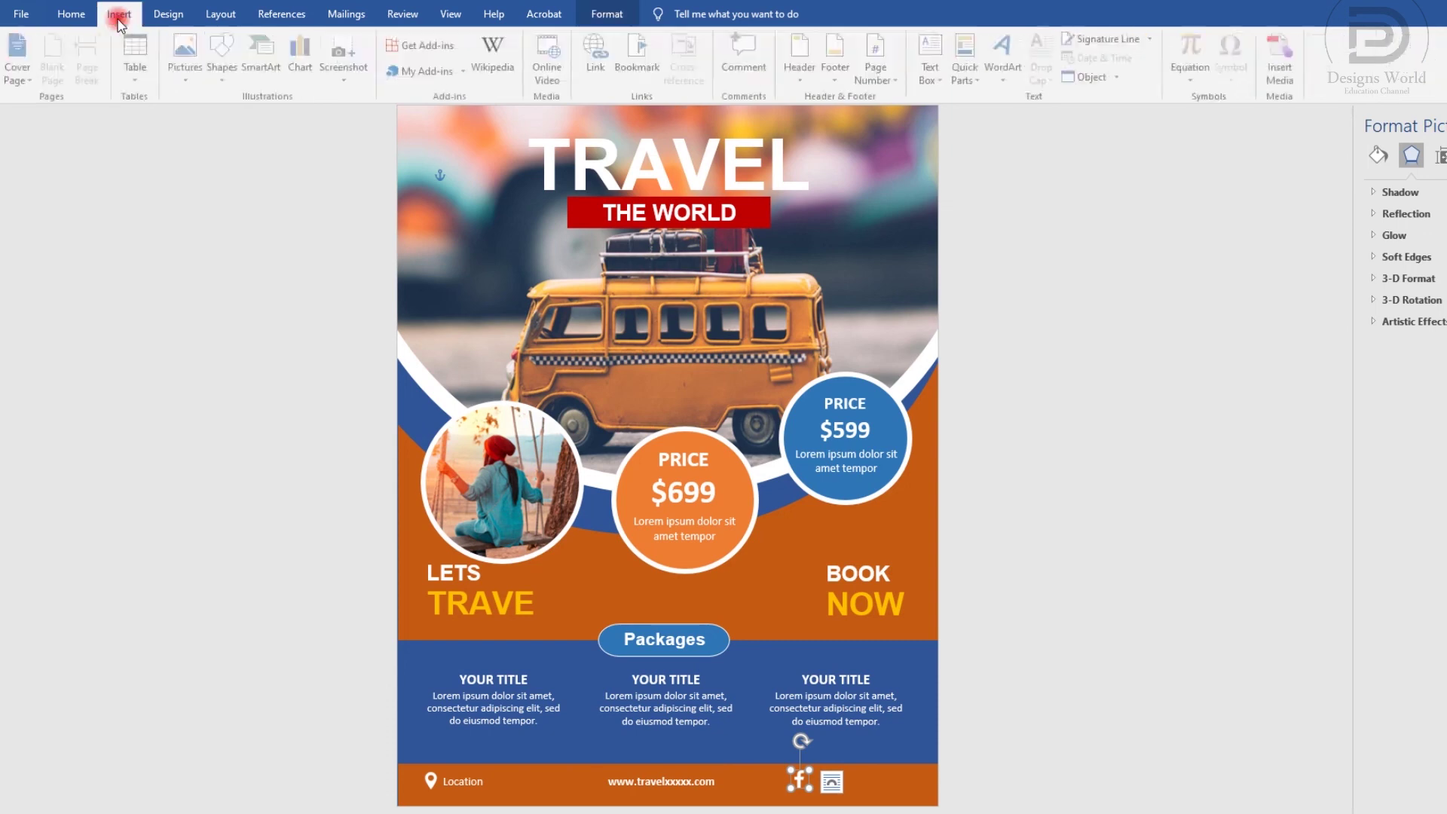
pyautogui.click(188, 60)
pyautogui.click(225, 119)
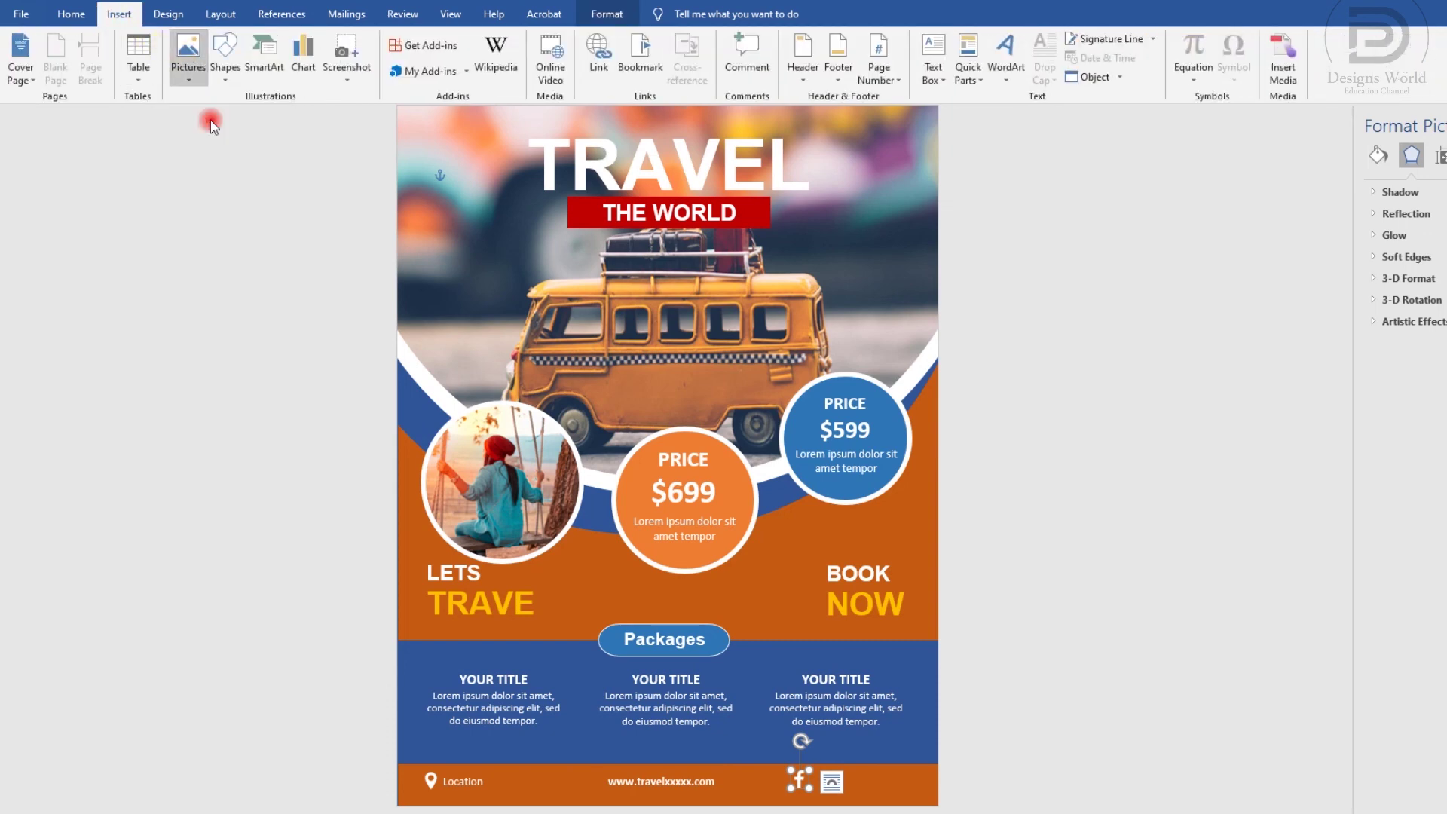
pyautogui.click(269, 121)
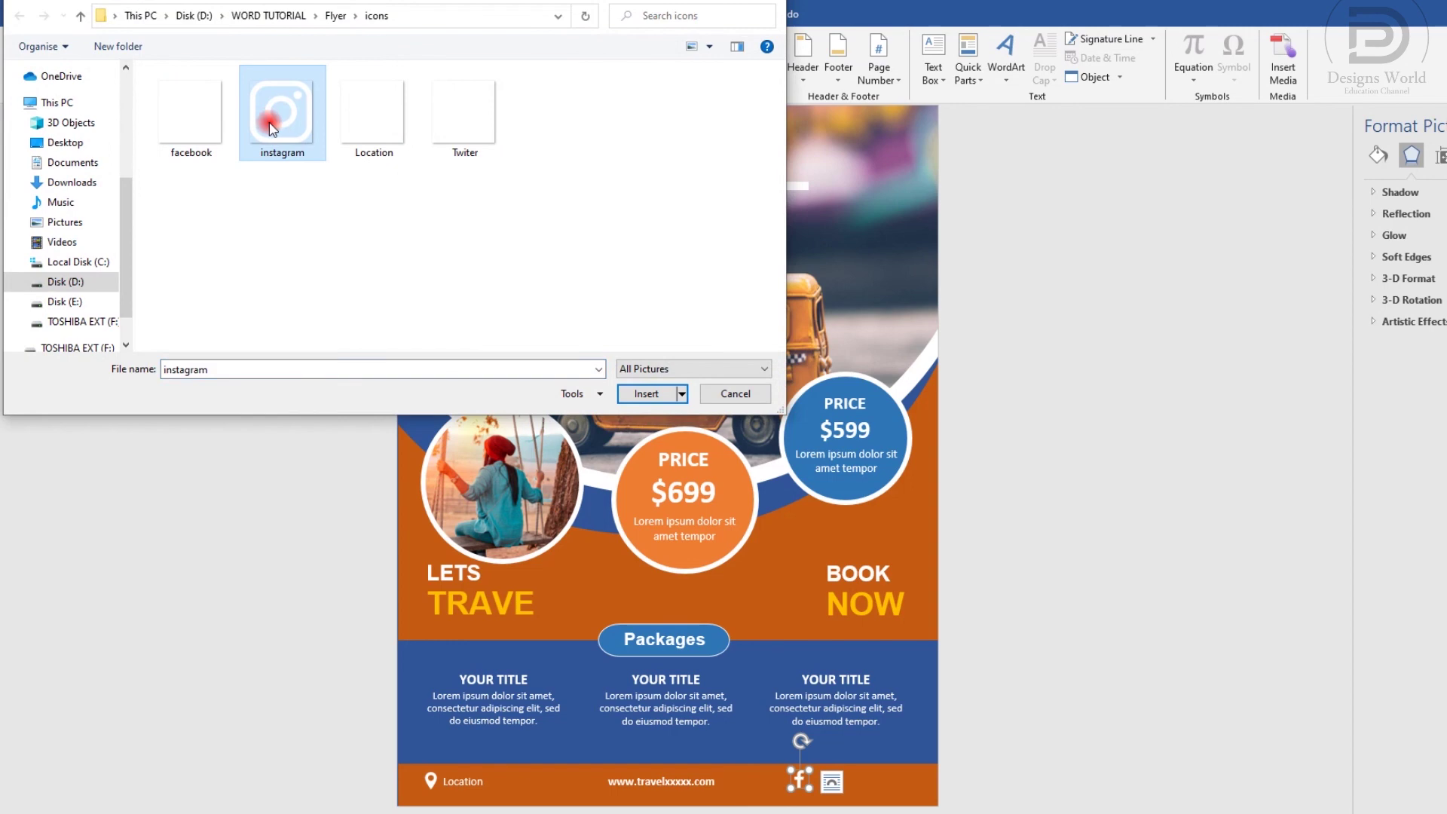
pyautogui.click(658, 392)
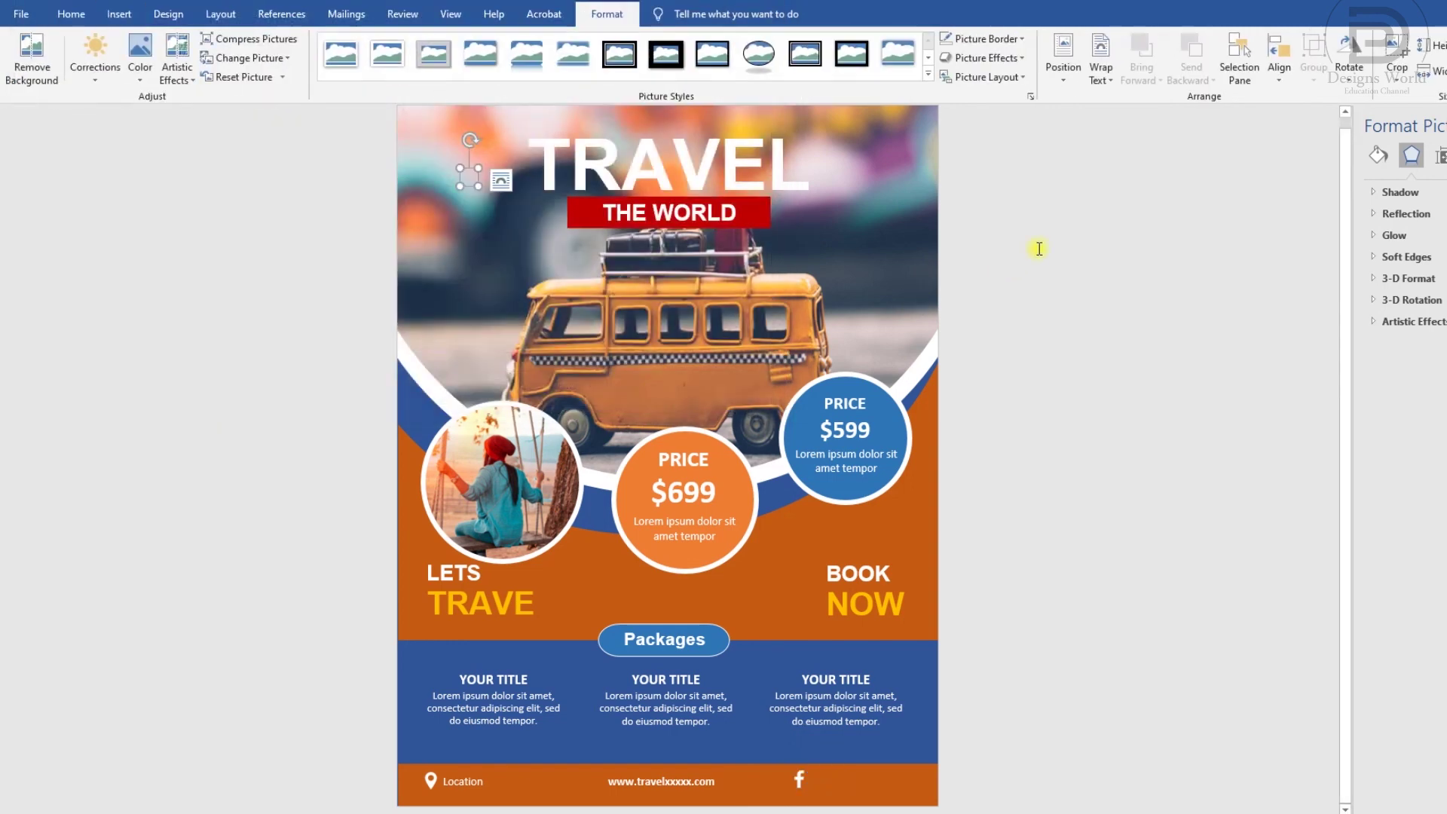
pyautogui.click(1101, 72)
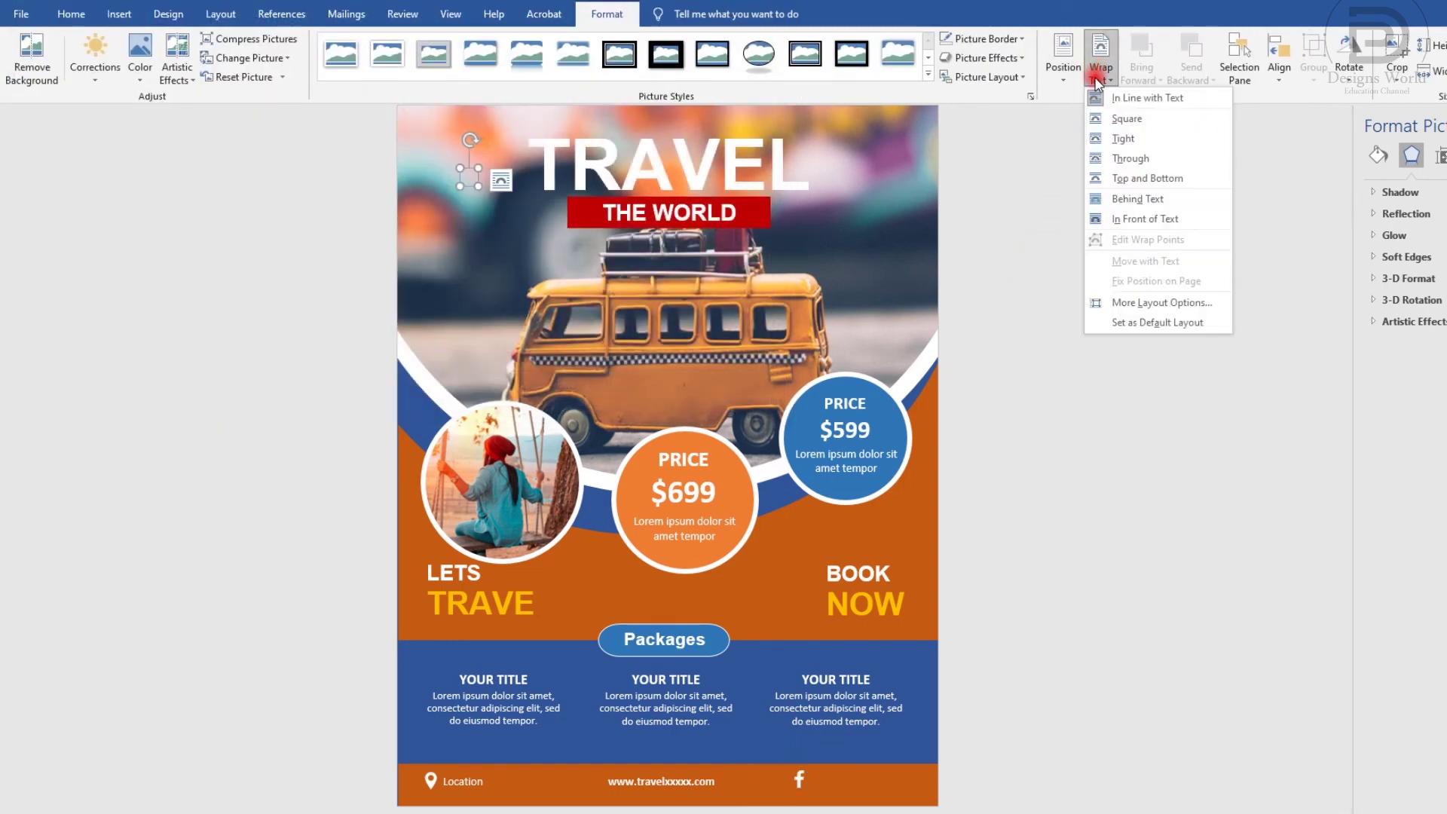
pyautogui.click(1123, 218)
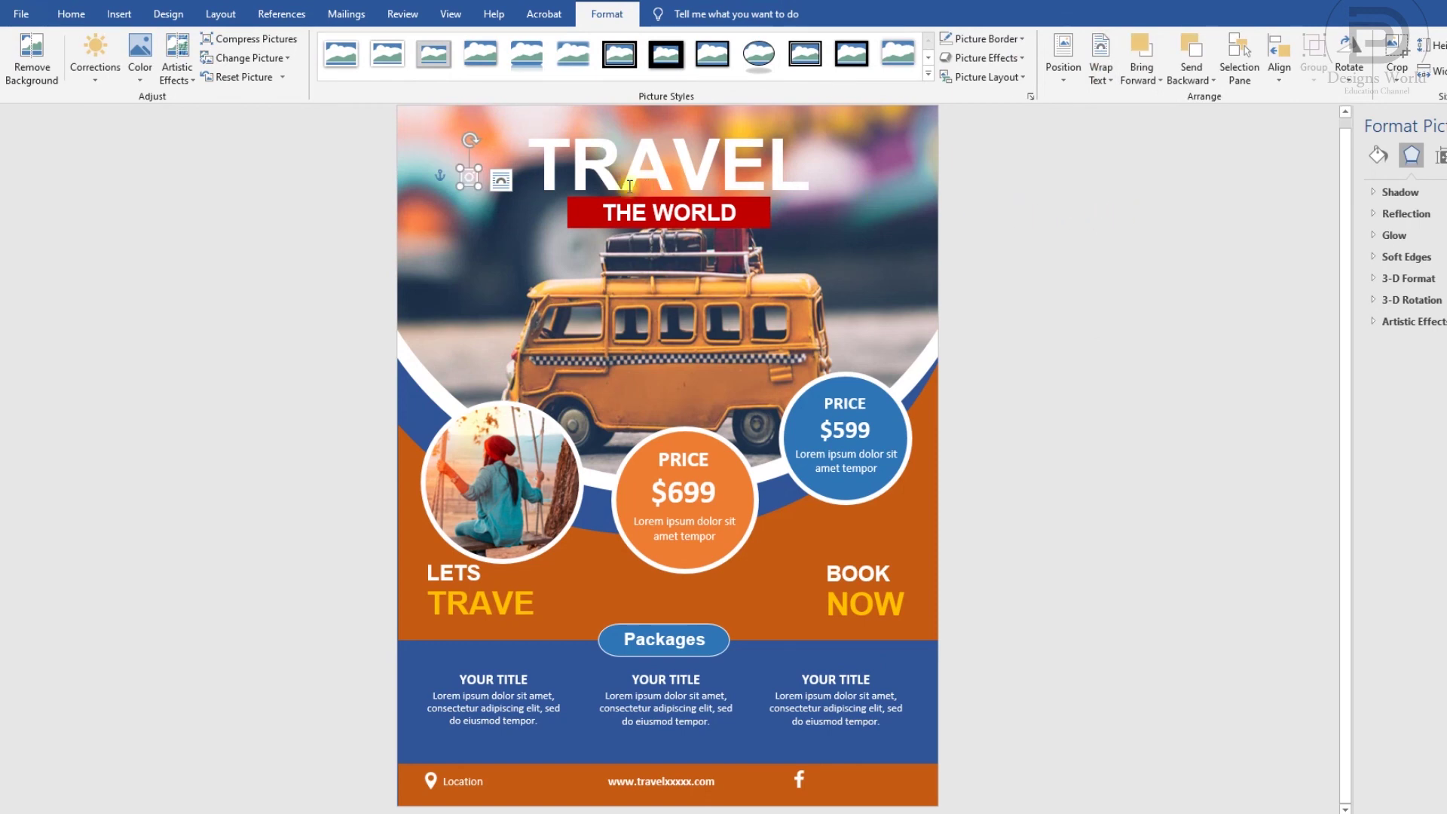
pyautogui.moveTo(478, 179); pyautogui.dragTo(836, 776)
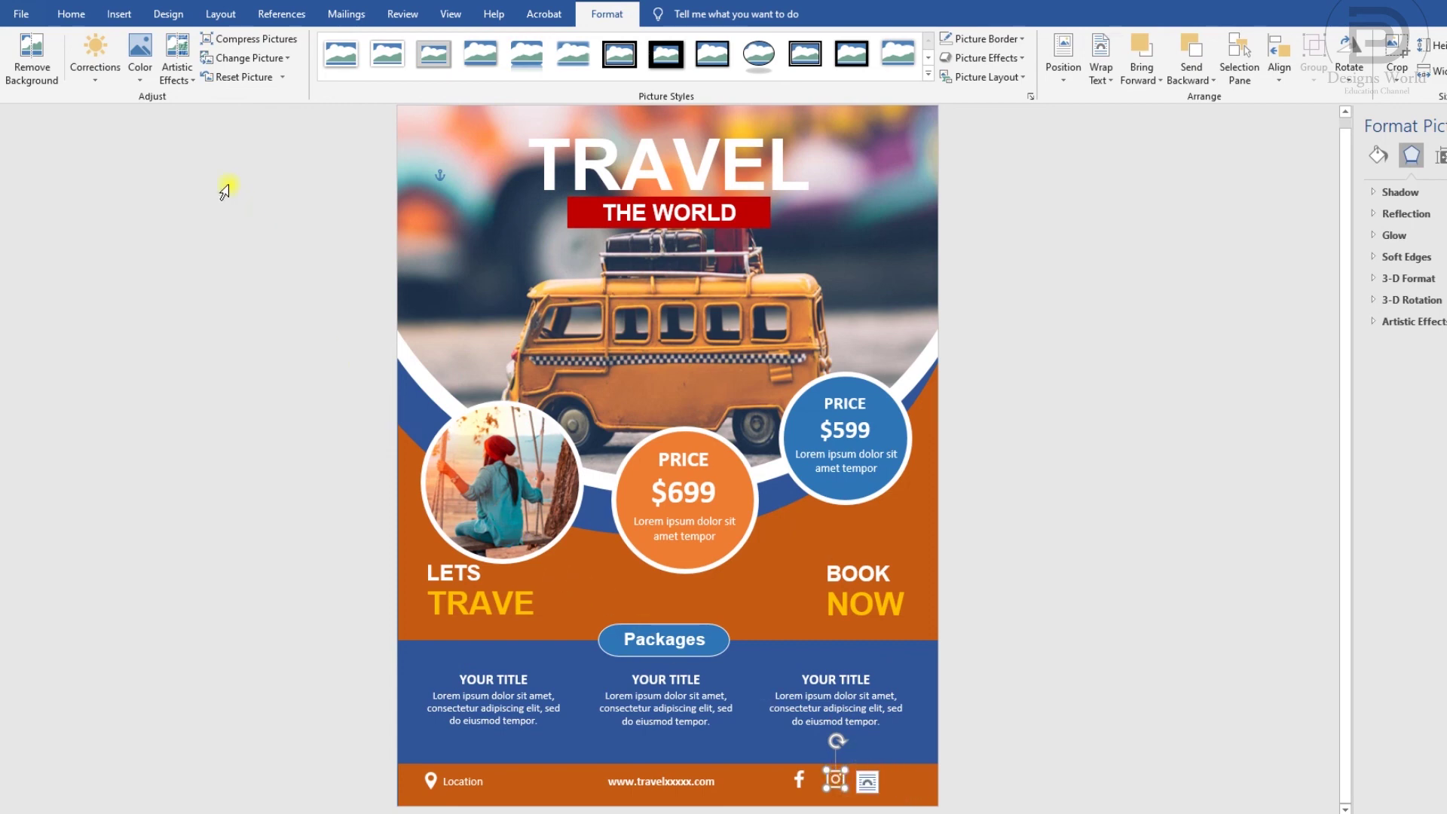
pyautogui.click(119, 15)
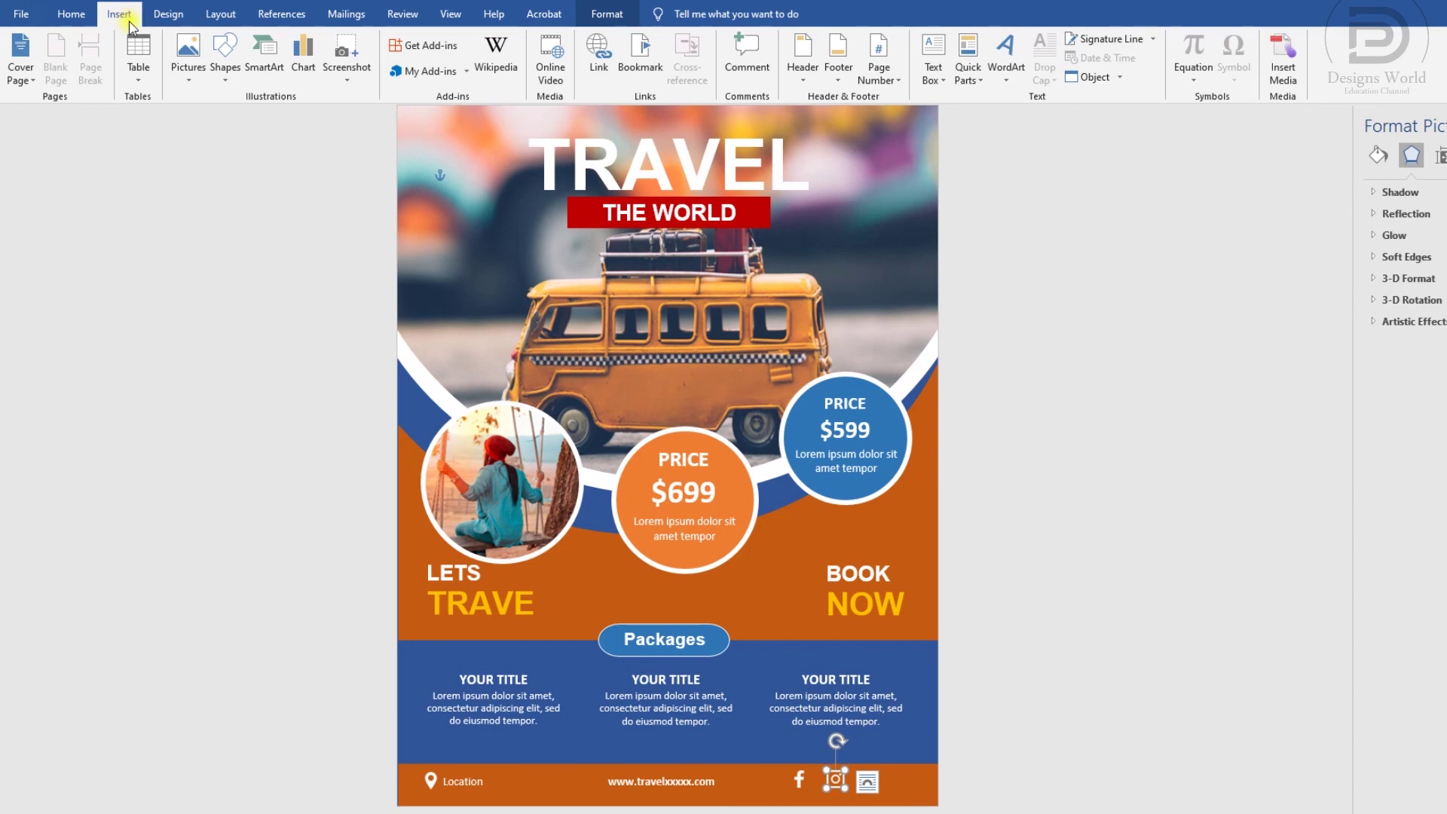
# Insert the Twiter icon in front of text and place it at the footer's right end
pyautogui.click(197, 59)
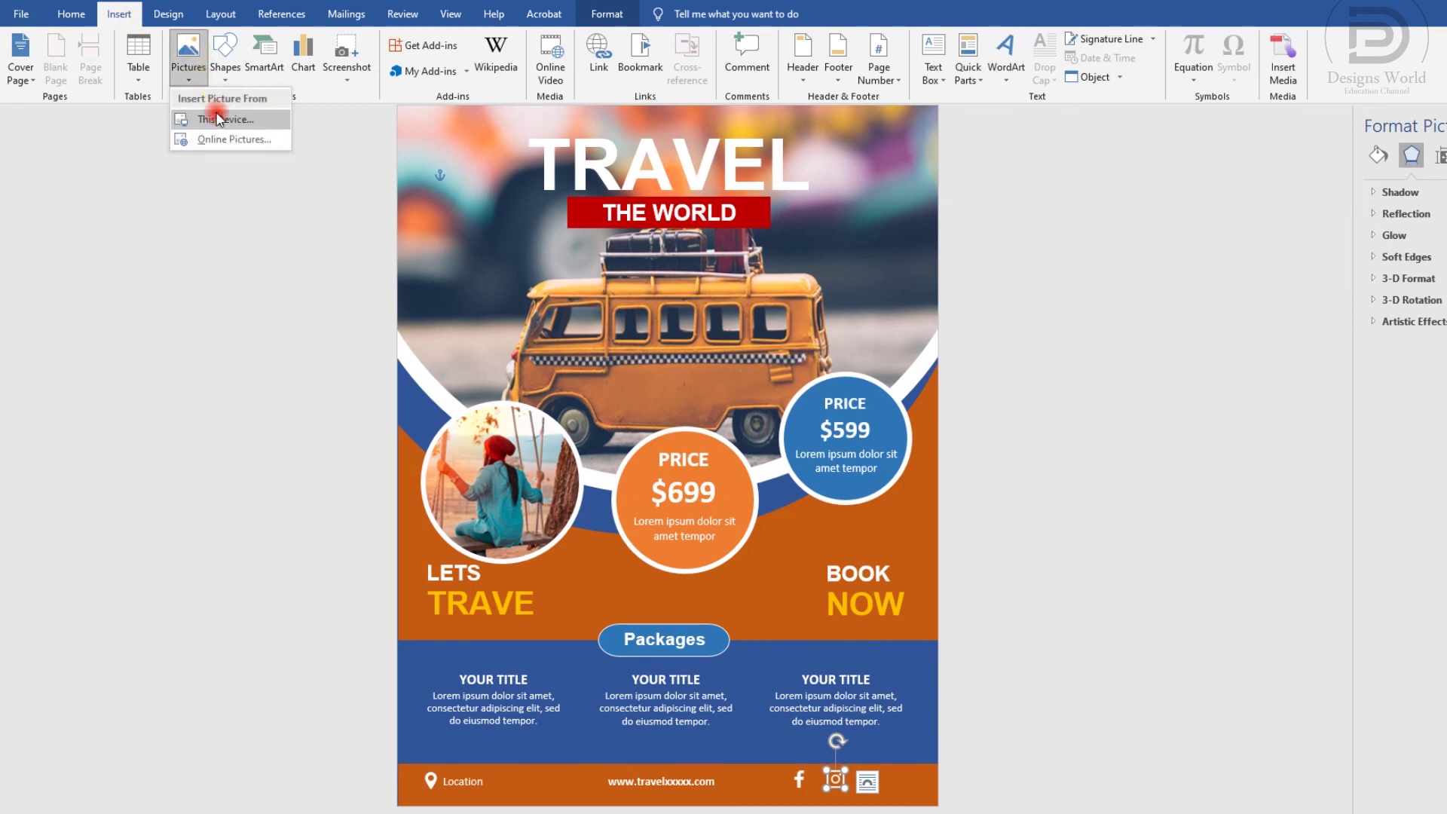
pyautogui.click(222, 120)
pyautogui.doubleClick(441, 124)
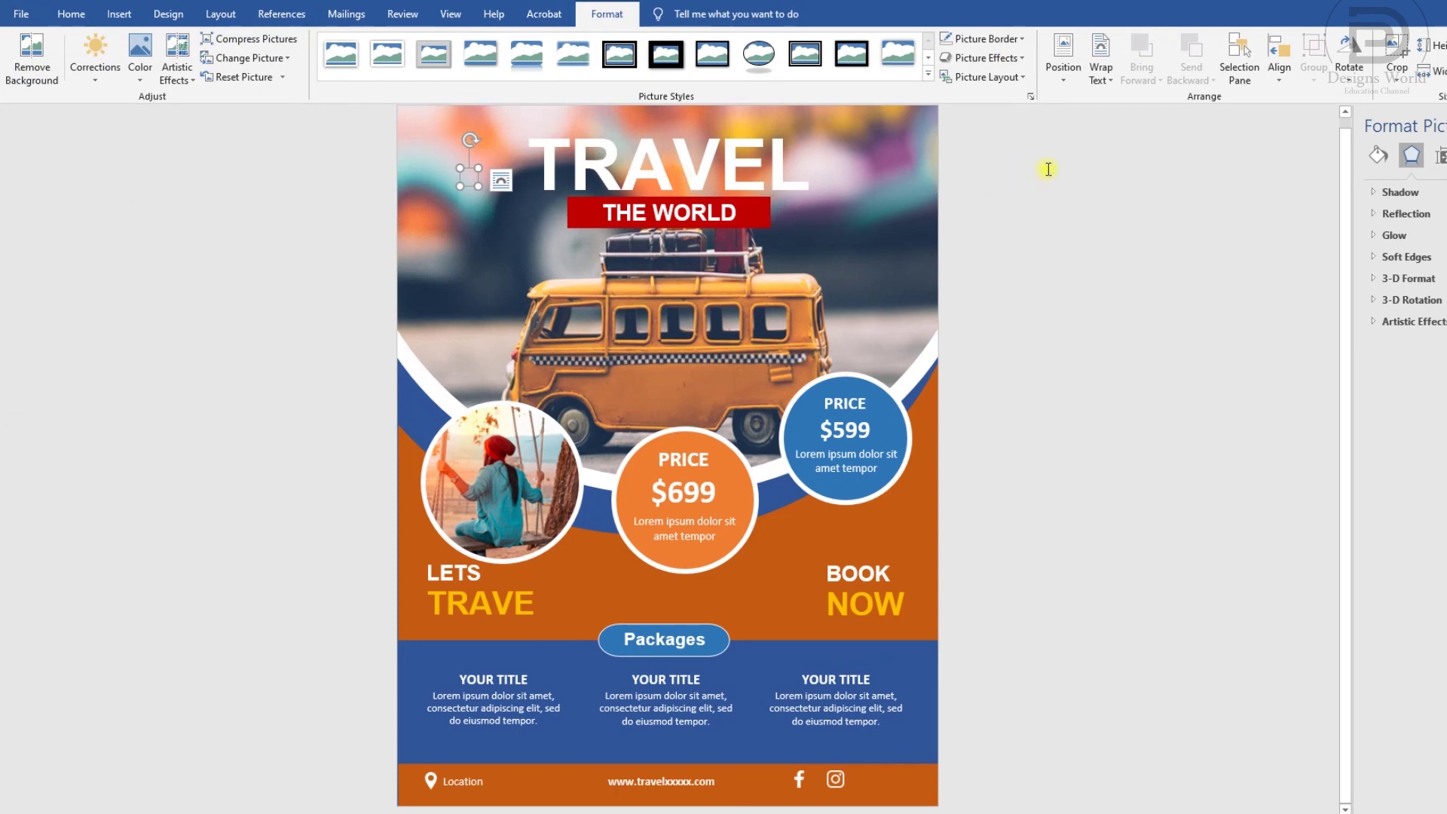
pyautogui.click(1100, 73)
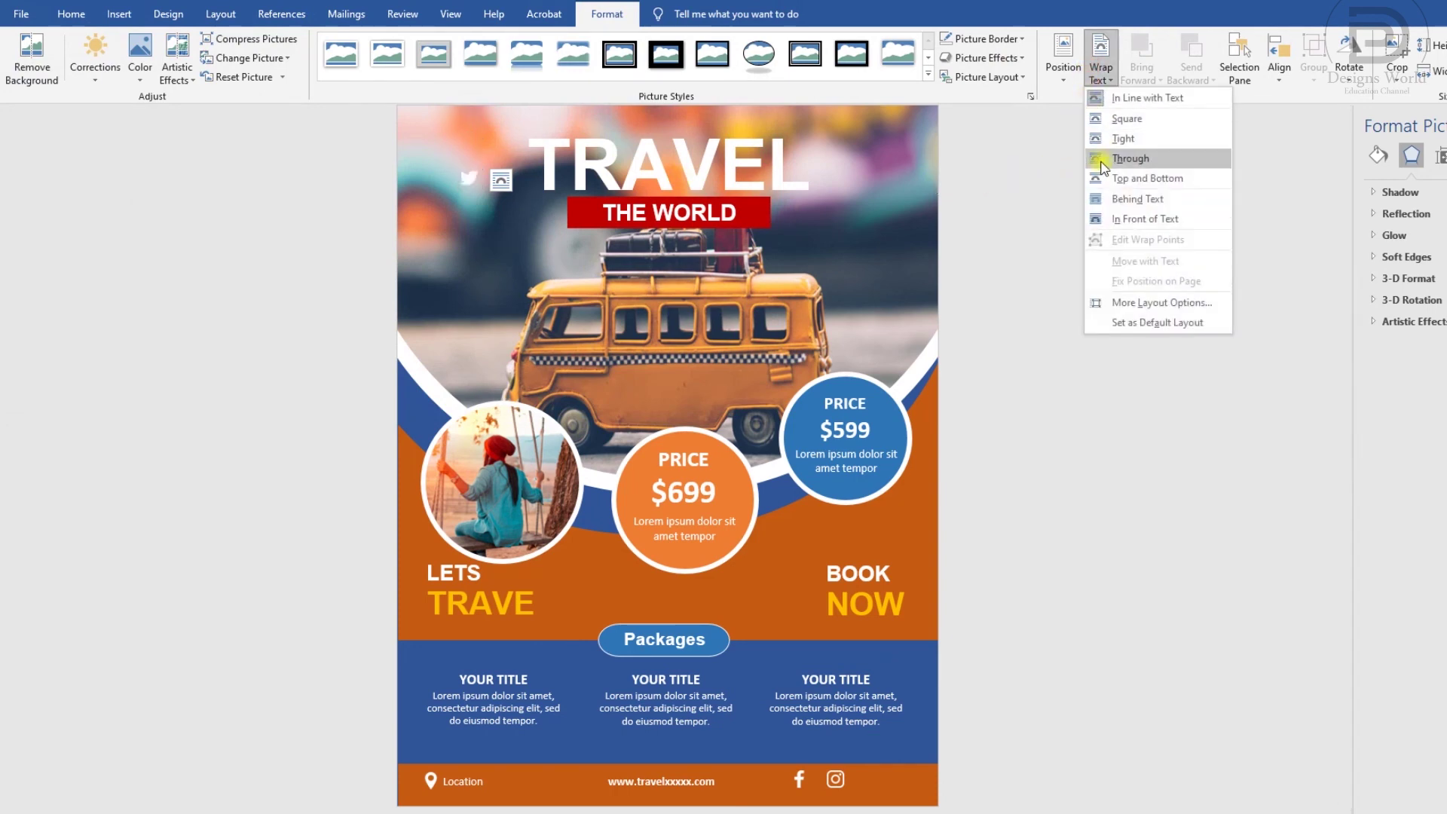
pyautogui.click(1131, 218)
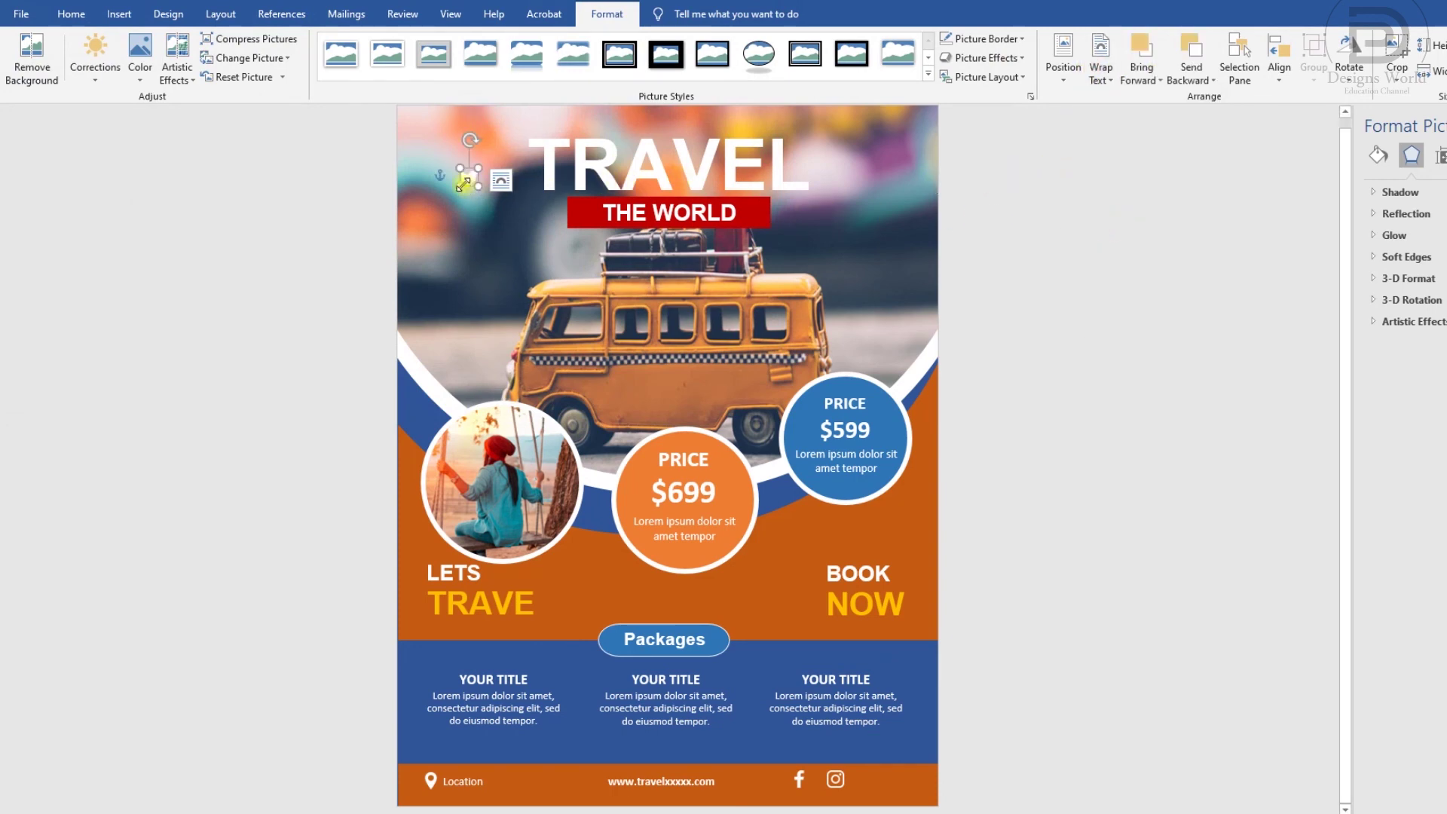
pyautogui.moveTo(462, 177); pyautogui.dragTo(882, 774)
pyautogui.press('Right')
pyautogui.press('Right')
pyautogui.press('Right')
pyautogui.press('Right')
pyautogui.press('Right')
pyautogui.press('Right')
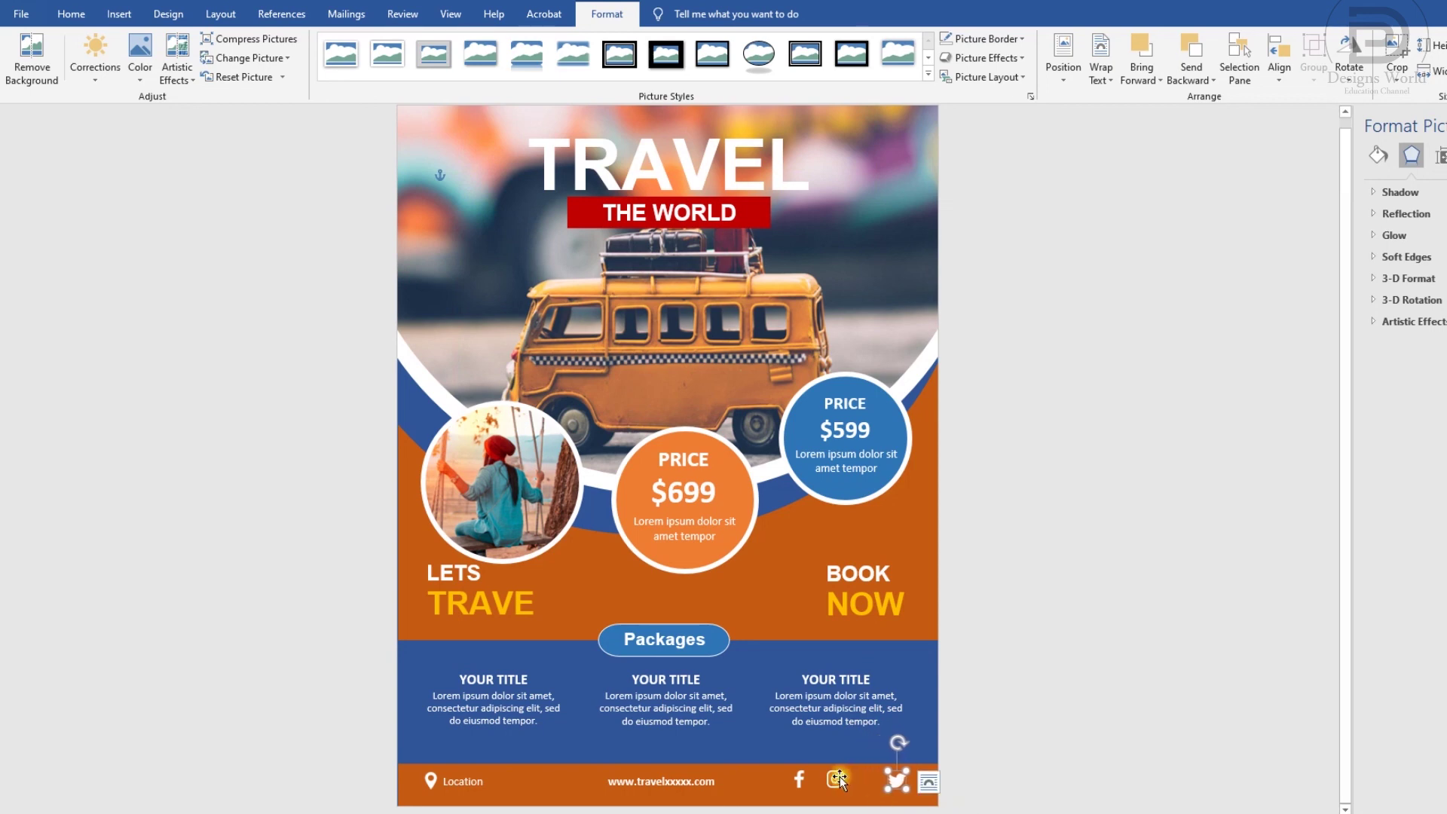
# Nudge the Instagram and Facebook icons so the three social icons are evenly spaced
pyautogui.click(838, 778)
pyautogui.press('Right')
pyautogui.press('Right')
pyautogui.press('Right')
pyautogui.press('Right')
pyautogui.press('Right')
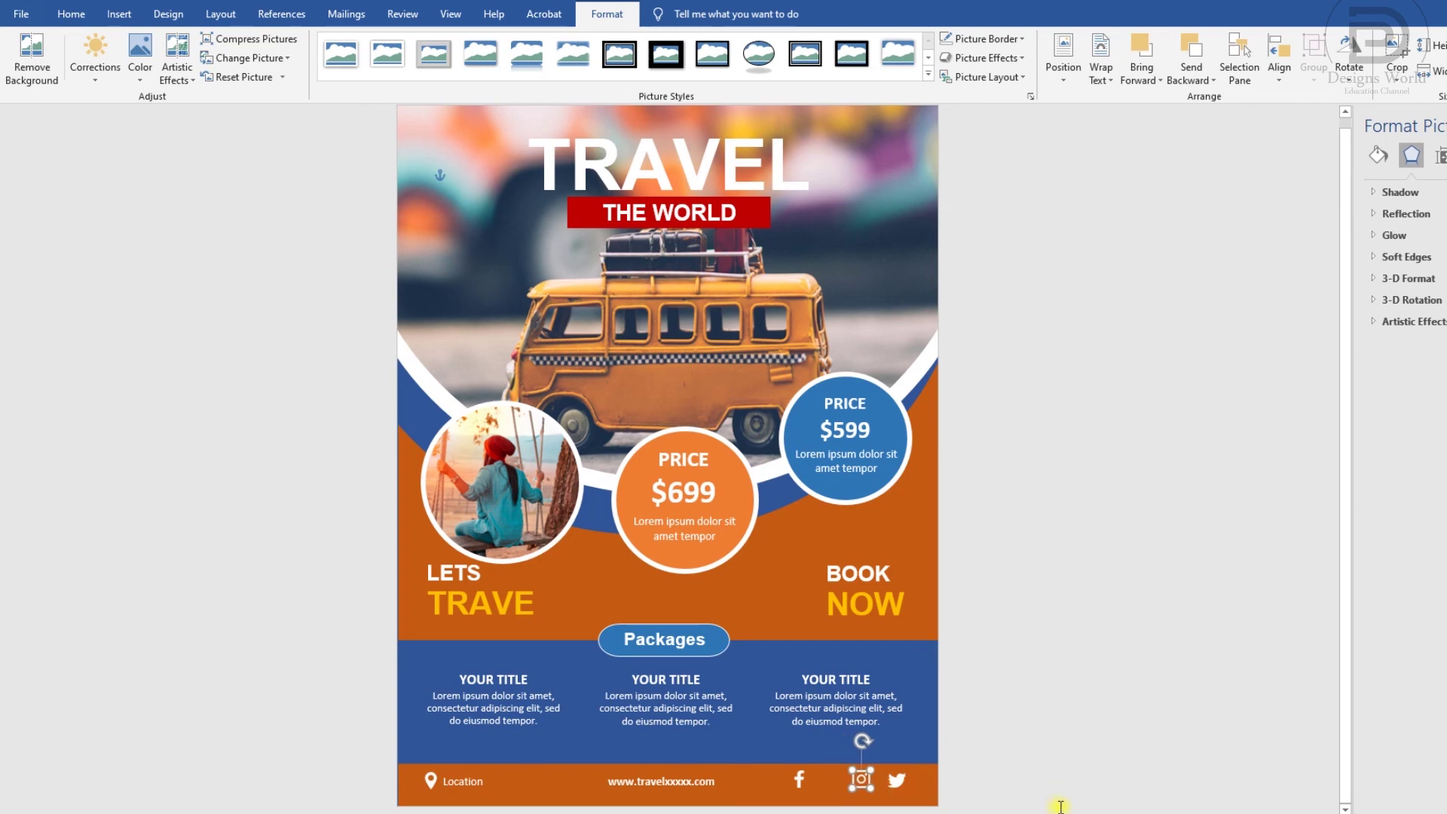
pyautogui.press('Left')
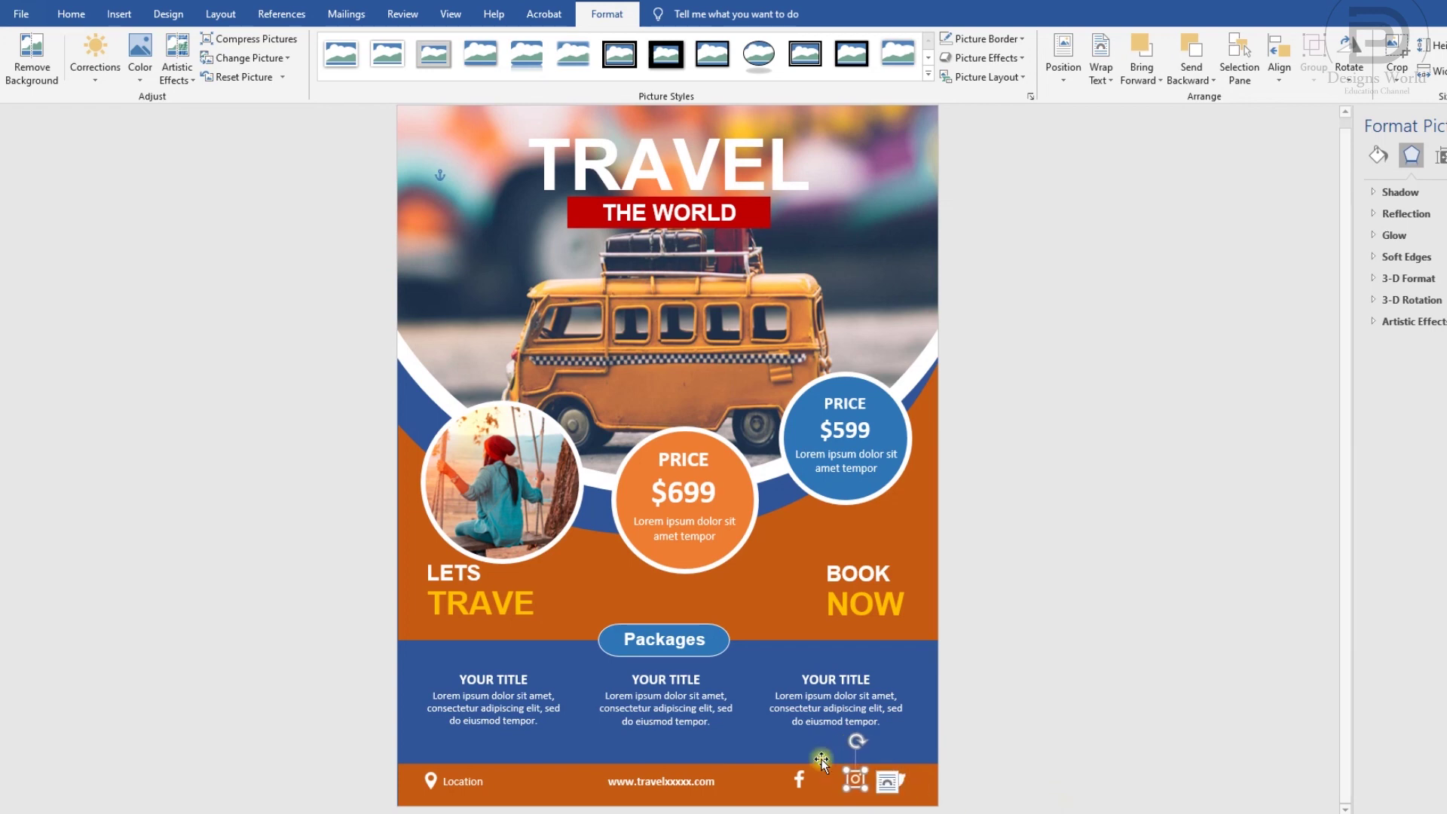
pyautogui.click(804, 783)
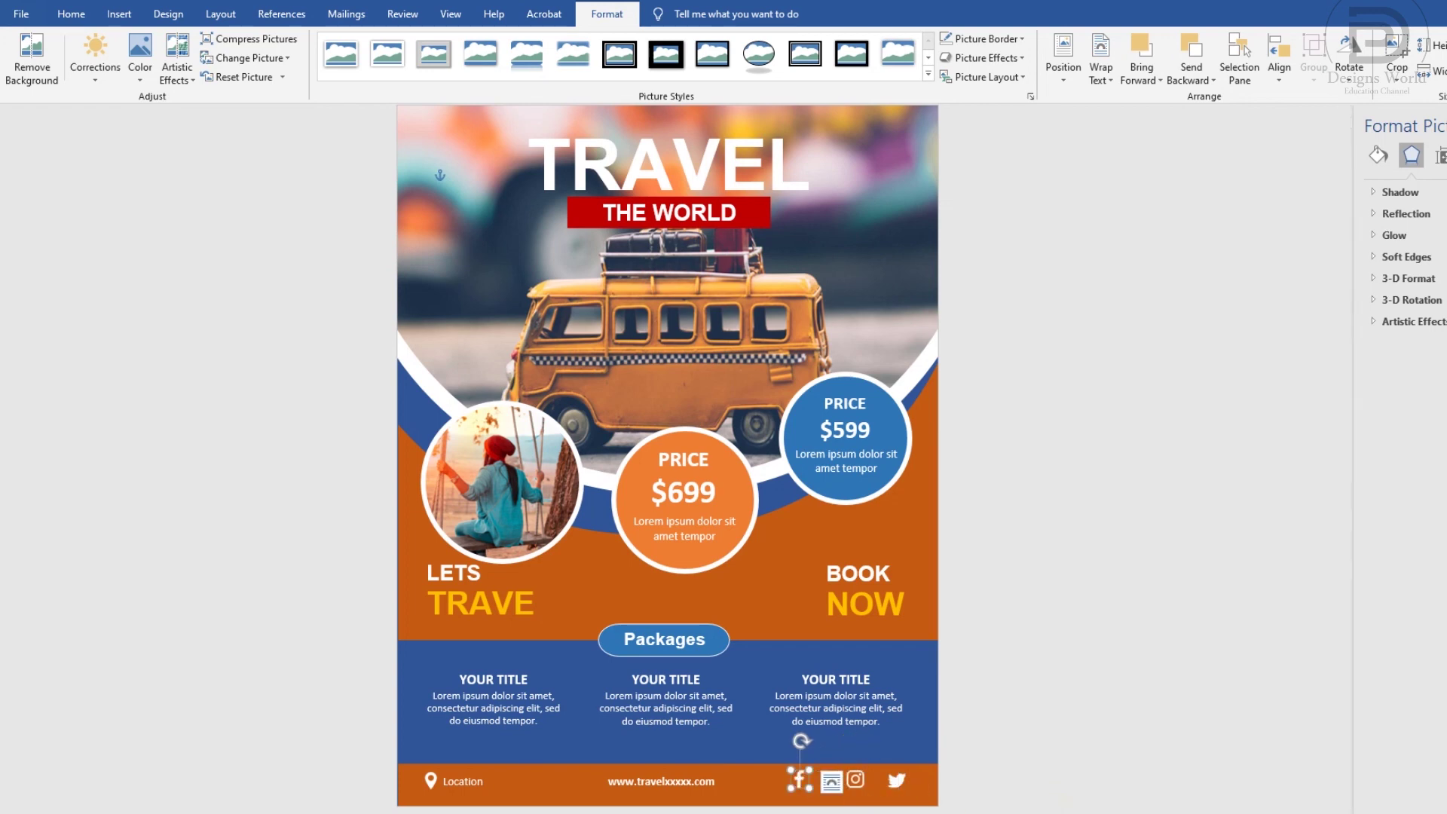
pyautogui.press('Right')
pyautogui.press('Right')
pyautogui.press('Right')
pyautogui.press('Right')
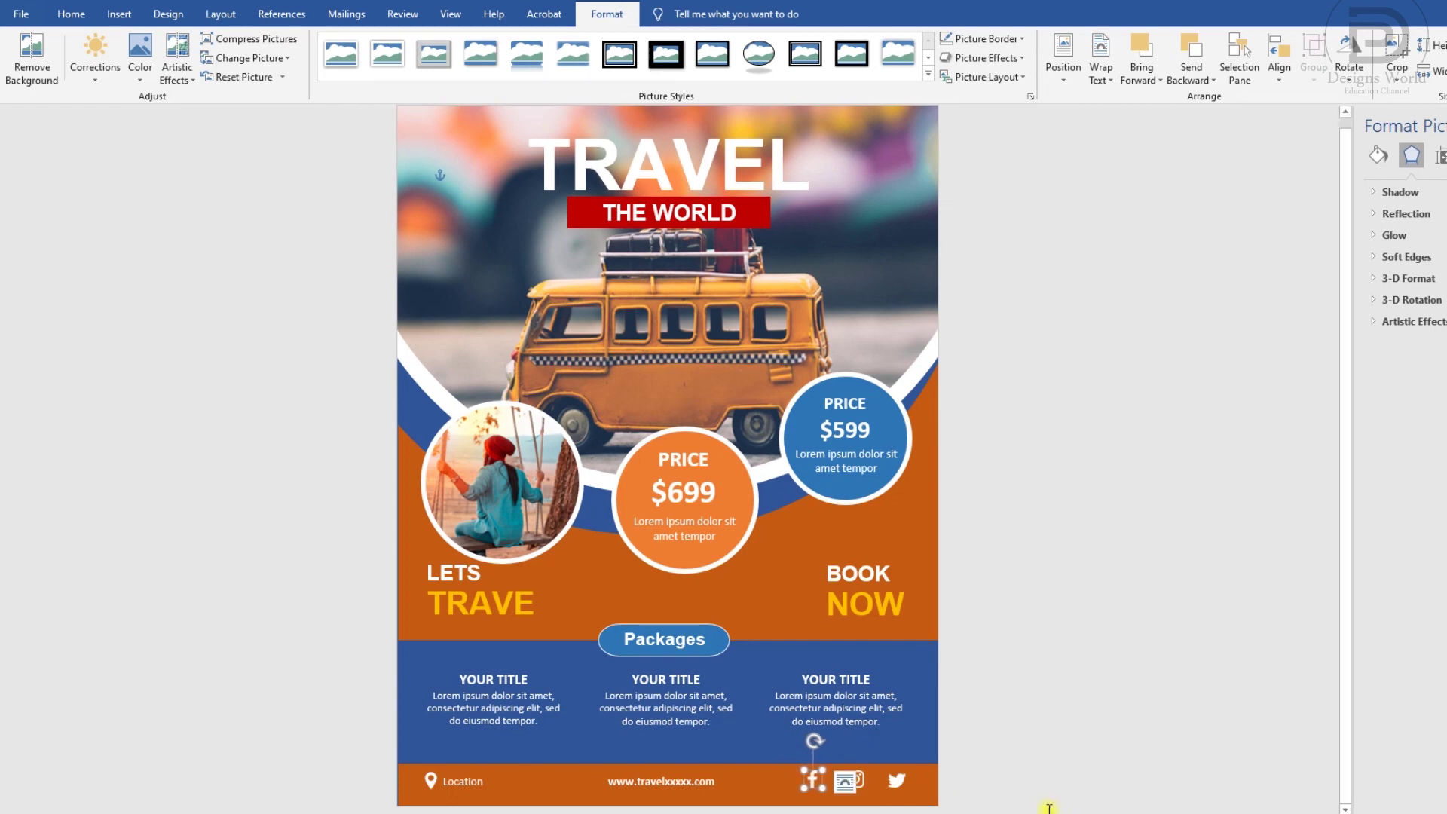
pyautogui.click(1048, 806)
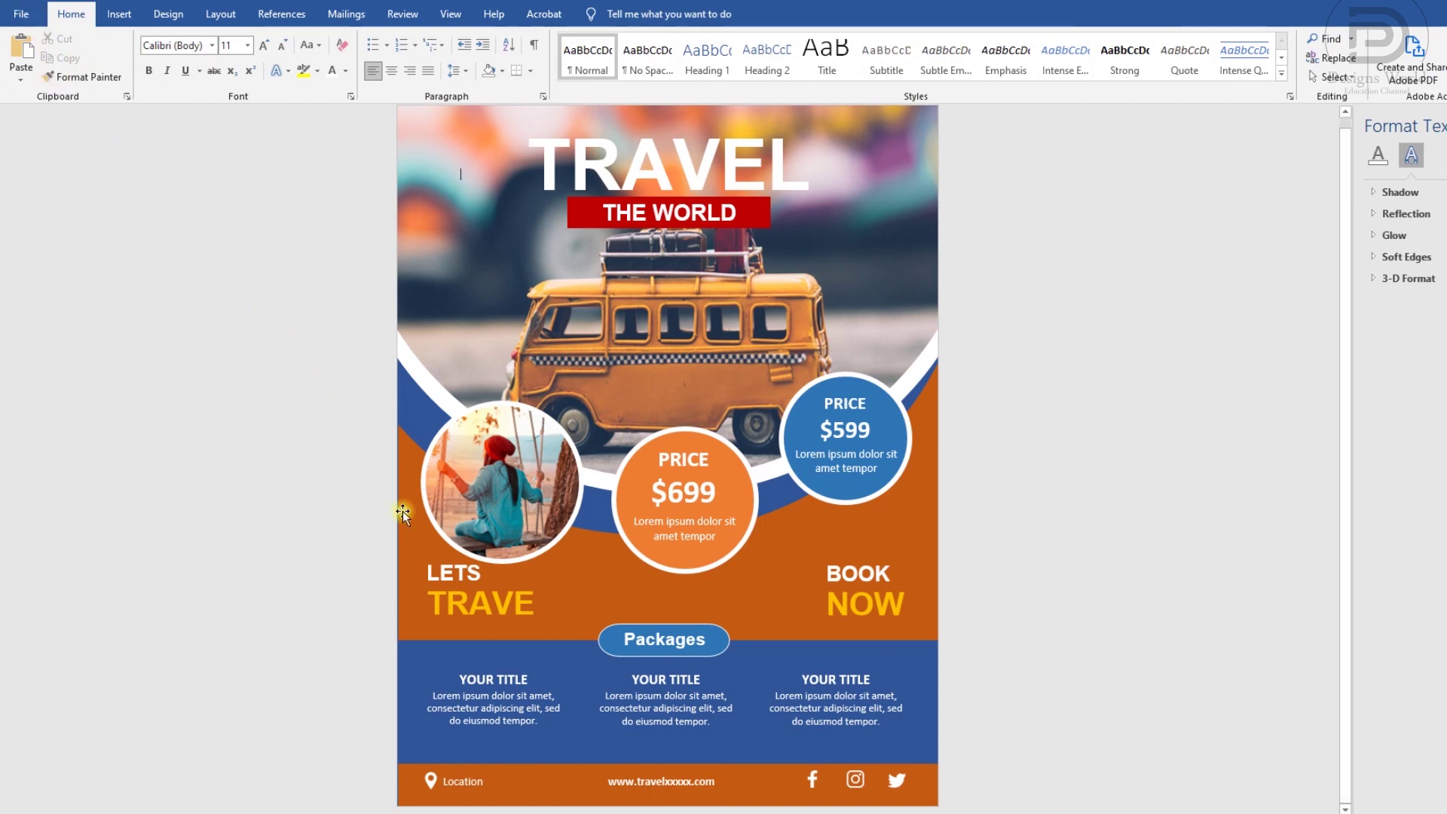
pyautogui.click(425, 656)
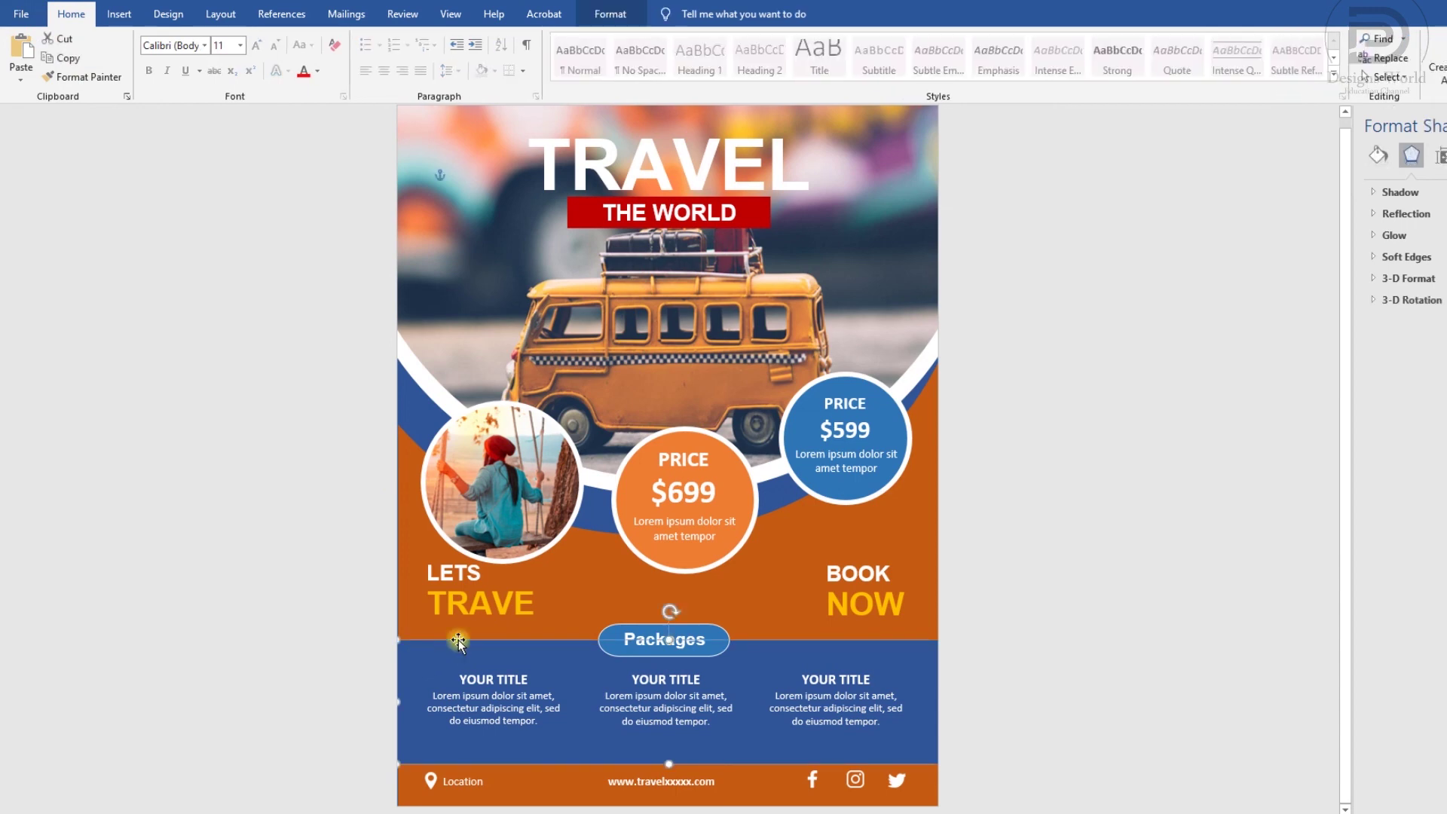
# Fill the packages band and the blue curve with dark navy
pyautogui.click(612, 15)
pyautogui.click(609, 39)
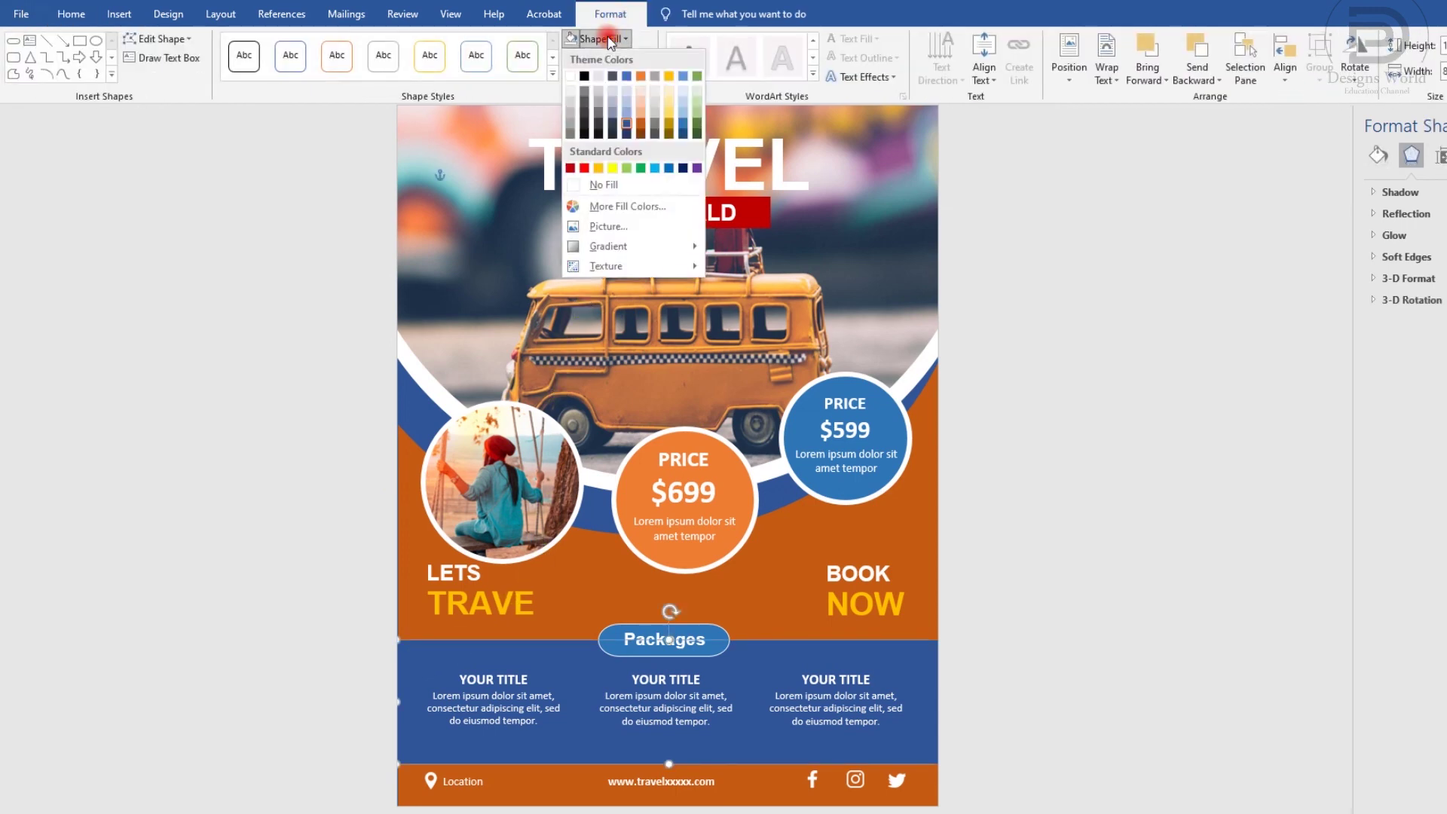
pyautogui.click(626, 135)
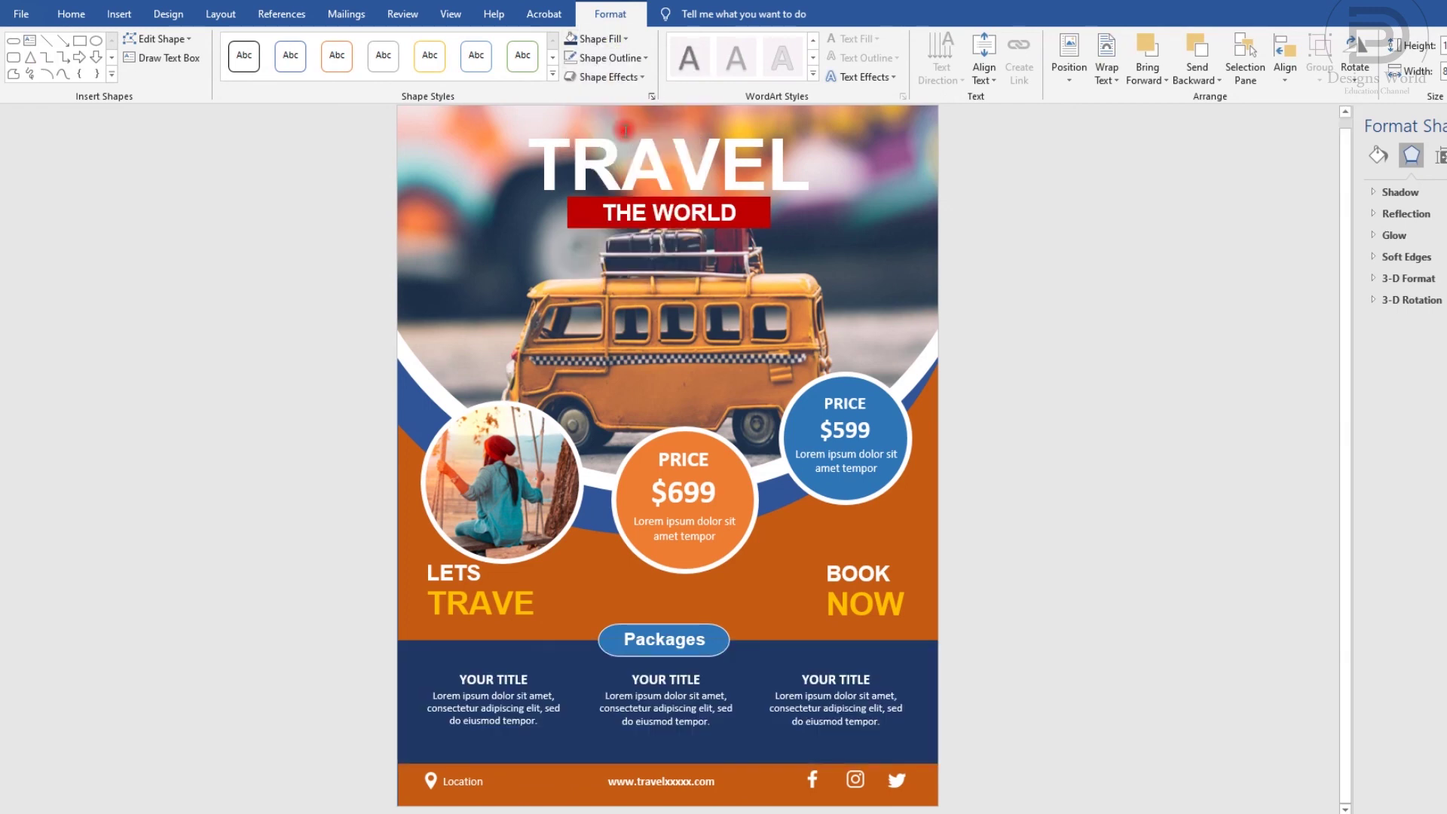
pyautogui.click(412, 413)
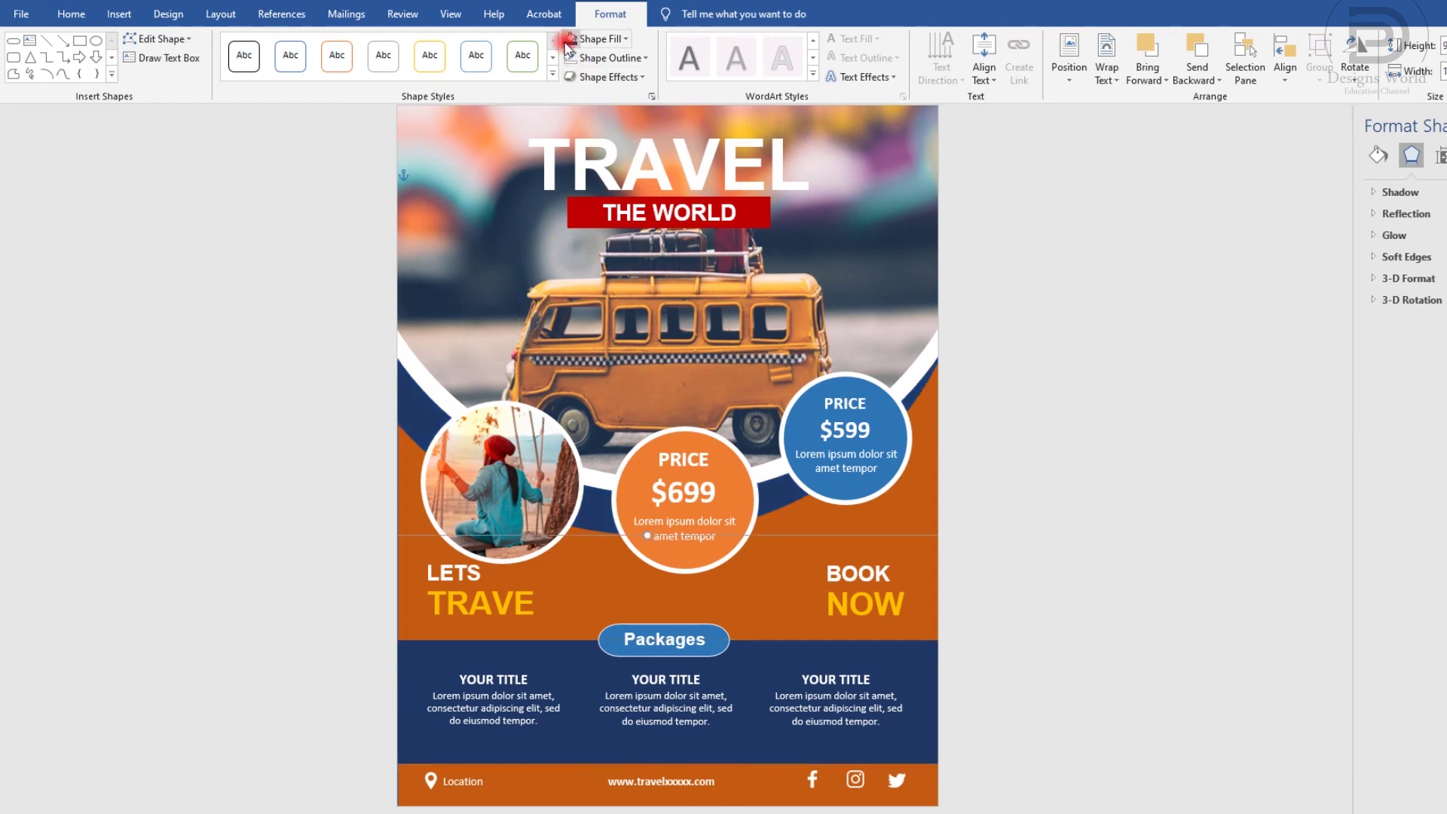
pyautogui.click(1031, 670)
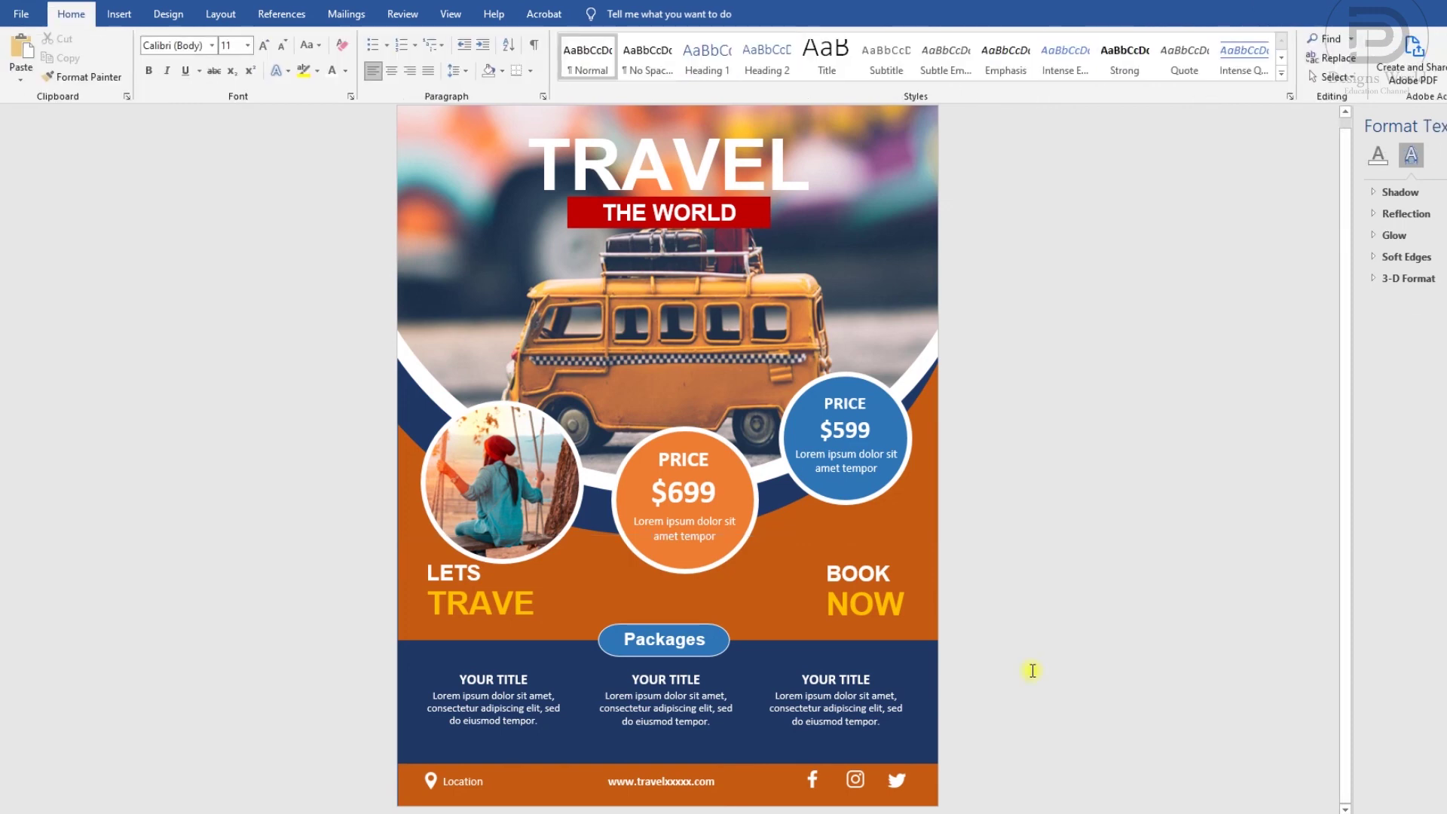
# Move the LETS TRAVE and BOOK NOW text boxes slightly down together
pyautogui.click(901, 605)
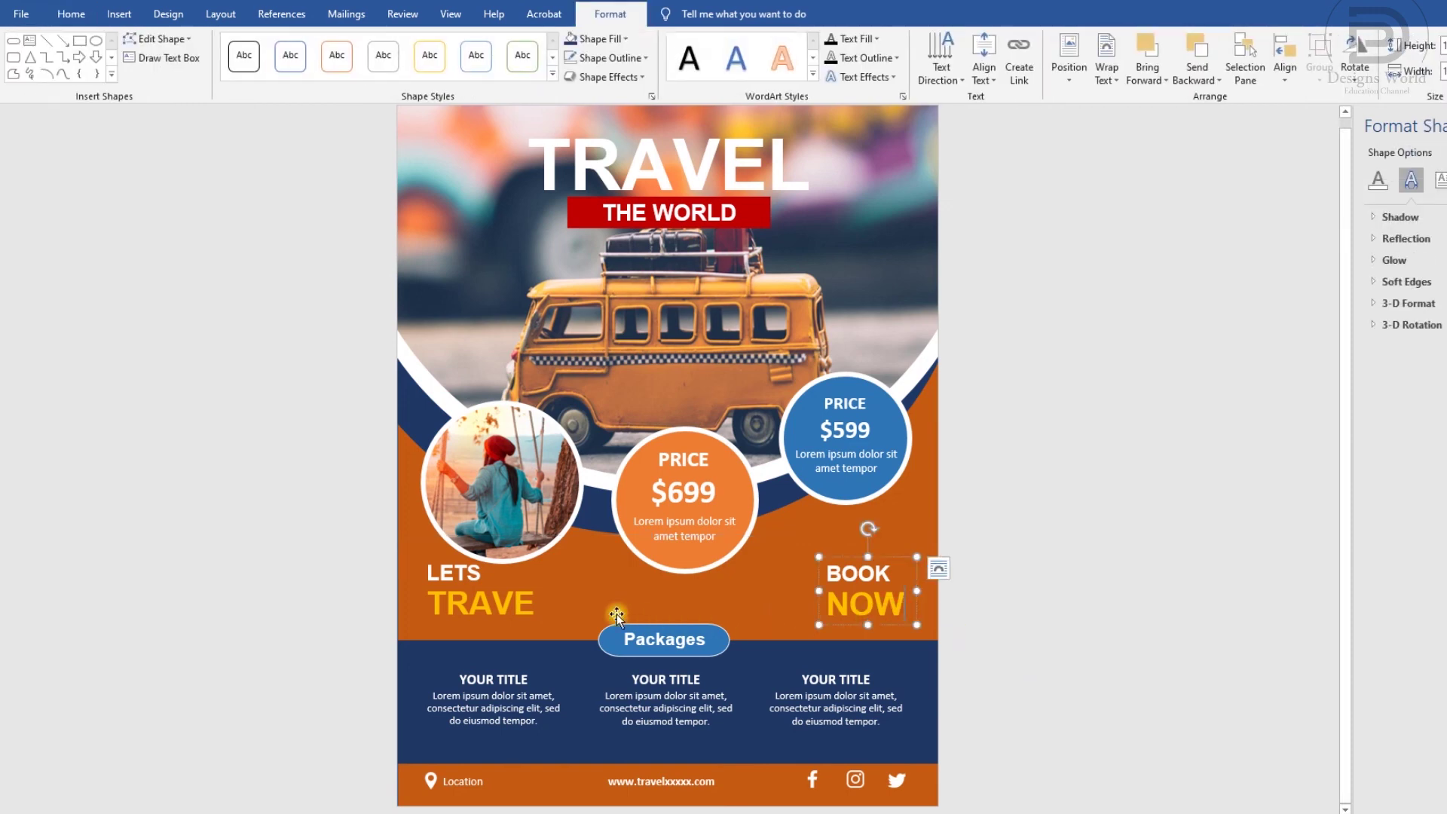
pyautogui.keyDown('shift'); pyautogui.click(509, 604); pyautogui.keyUp('shift')
pyautogui.press('Down')
pyautogui.press('Down')
pyautogui.press('Down')
pyautogui.press('Down')
pyautogui.press('Down')
pyautogui.press('Down')
pyautogui.press('Down')
pyautogui.press('Down')
pyautogui.press('Down')
pyautogui.click(1112, 730)
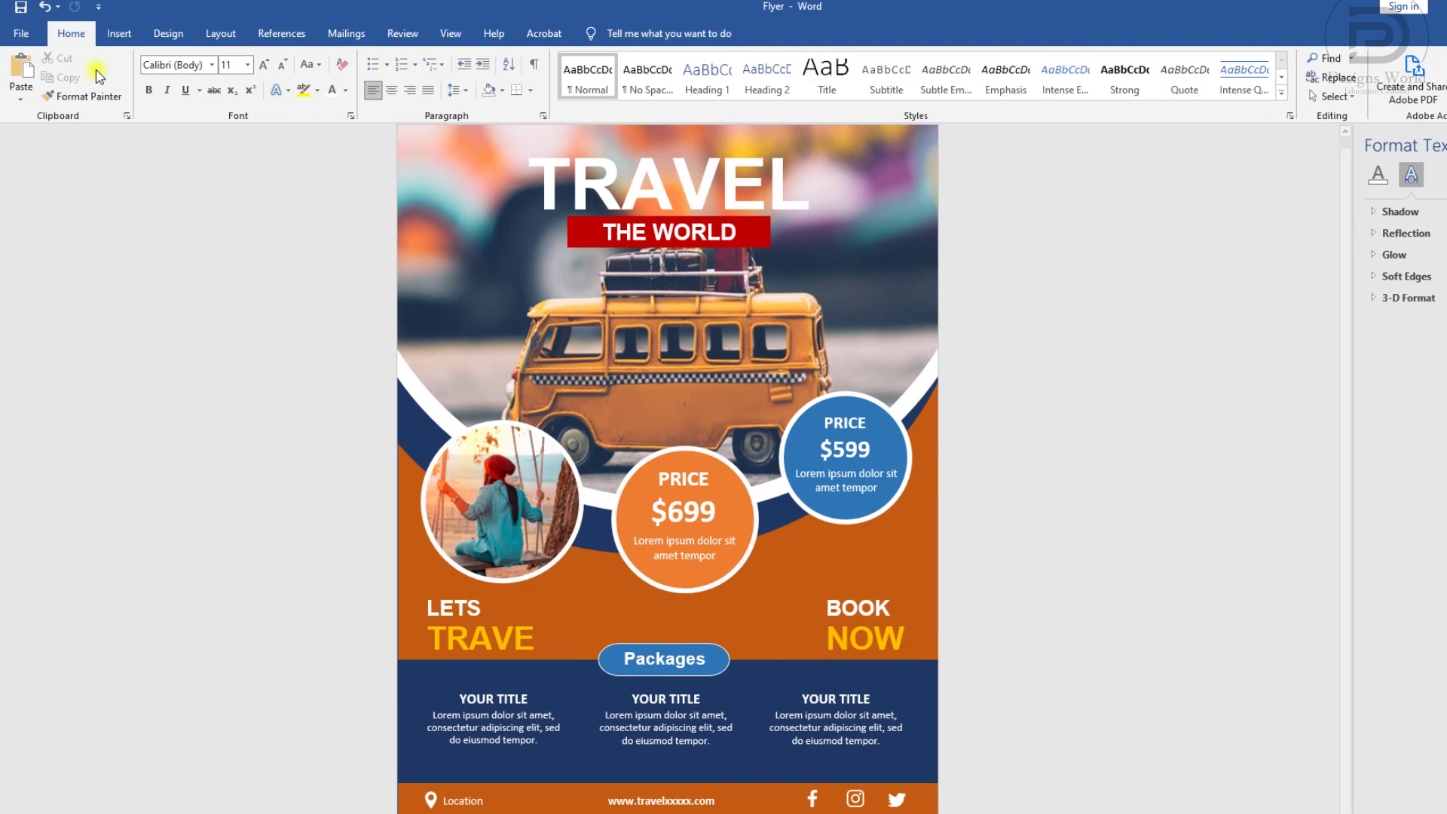
# Save the flyer as an Adobe PDF named Flyer in the WORD TUTORIAL Flyer folder
pyautogui.click(23, 36)
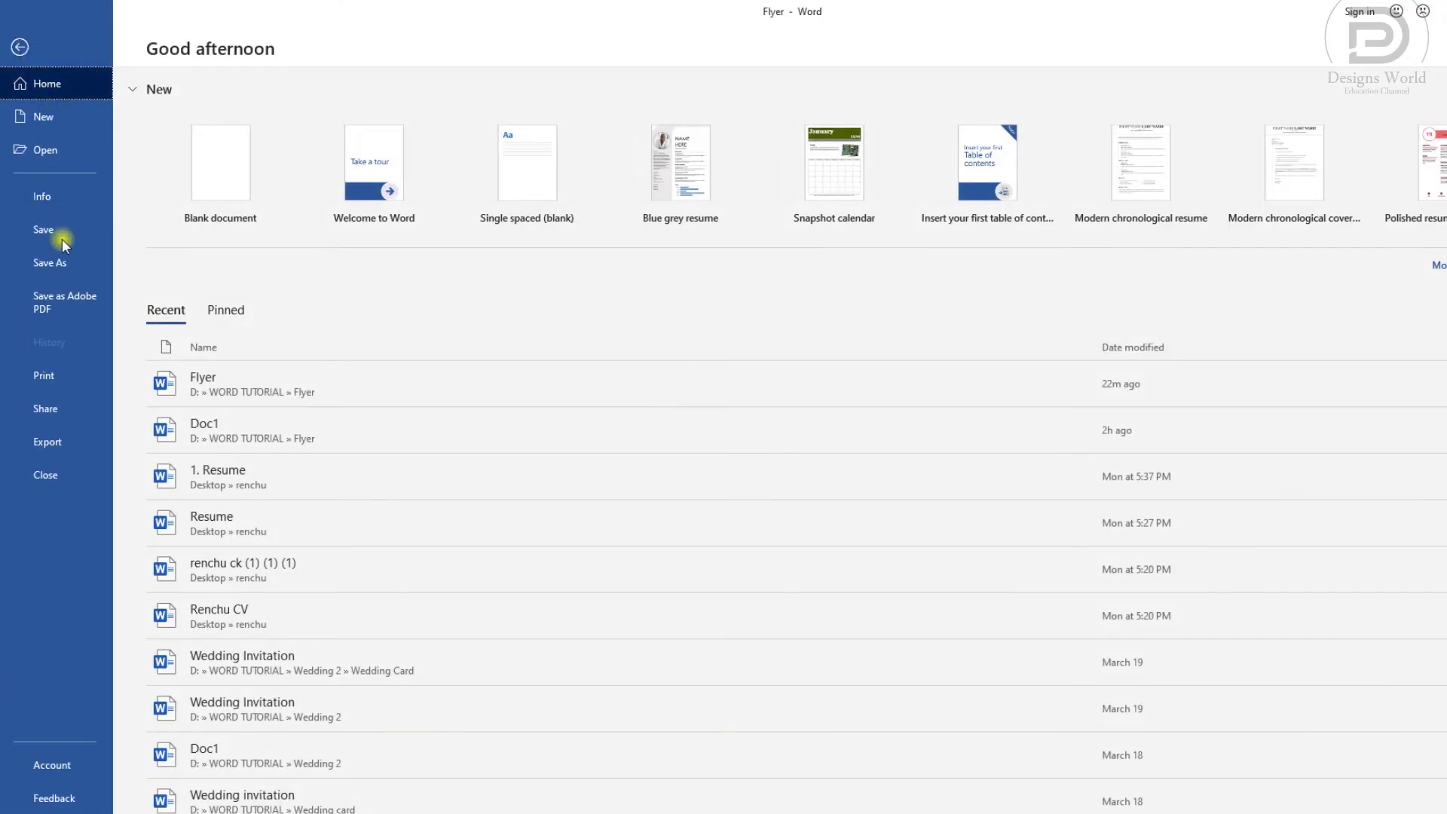
pyautogui.click(66, 300)
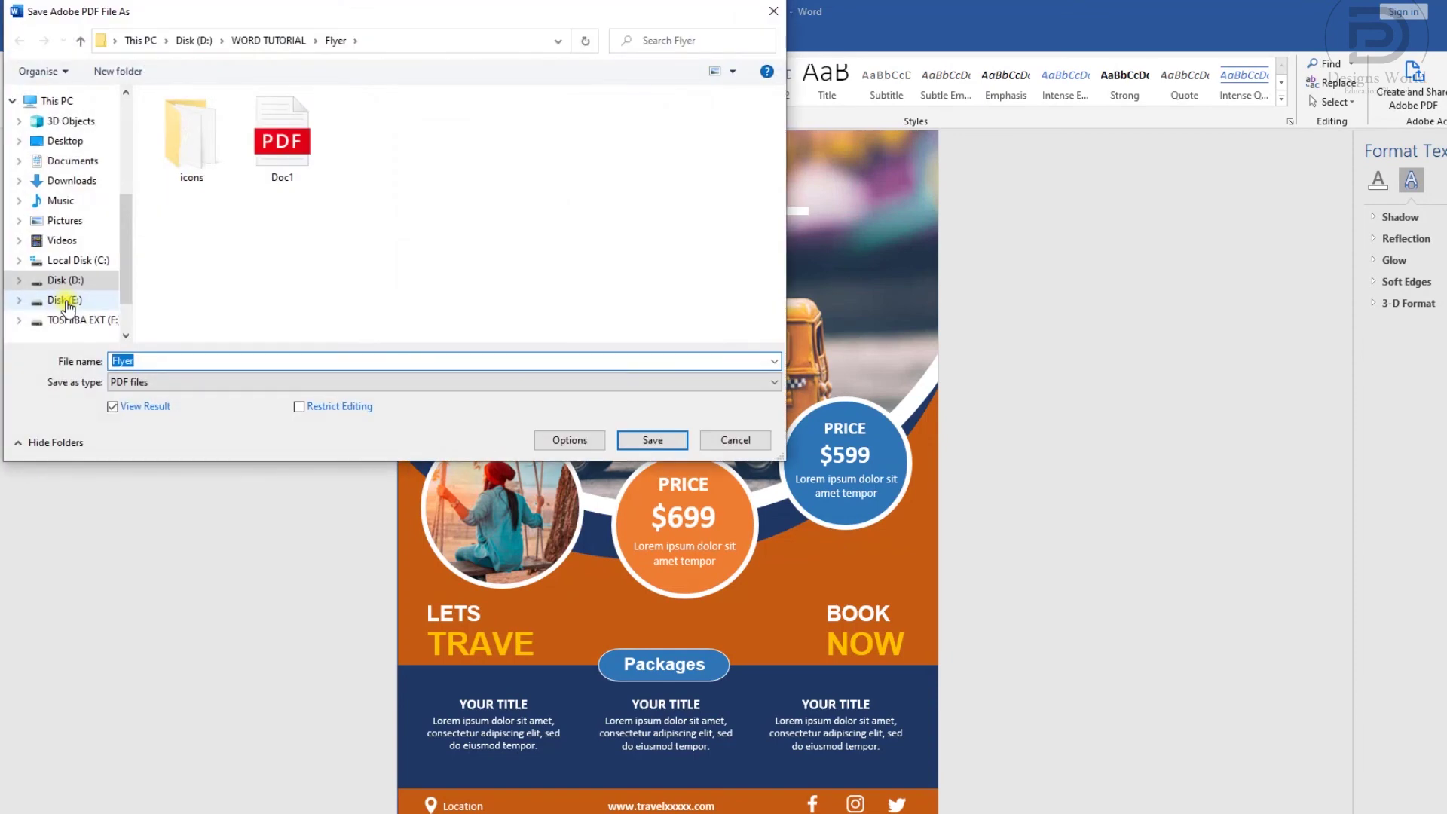
pyautogui.click(645, 440)
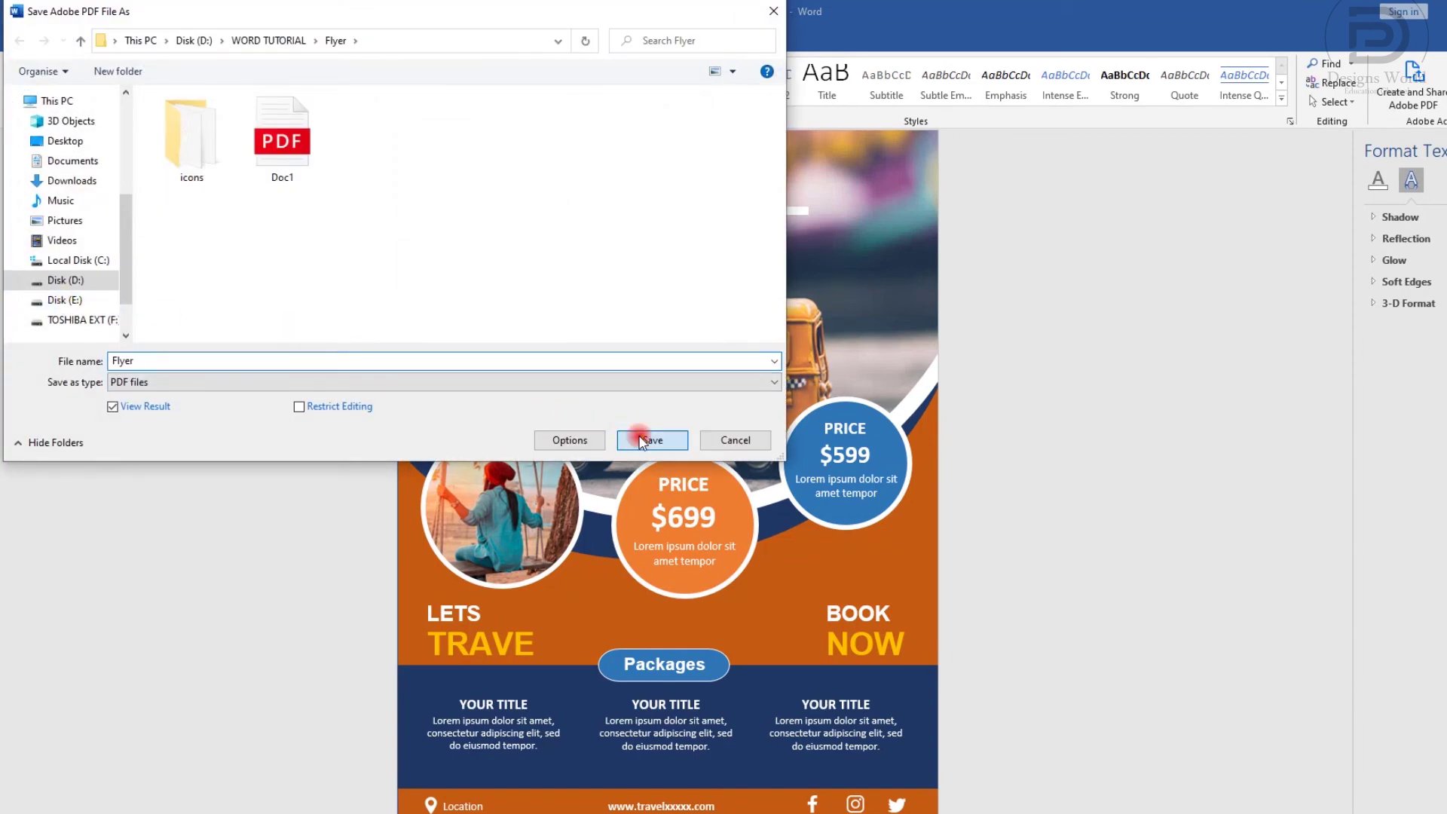